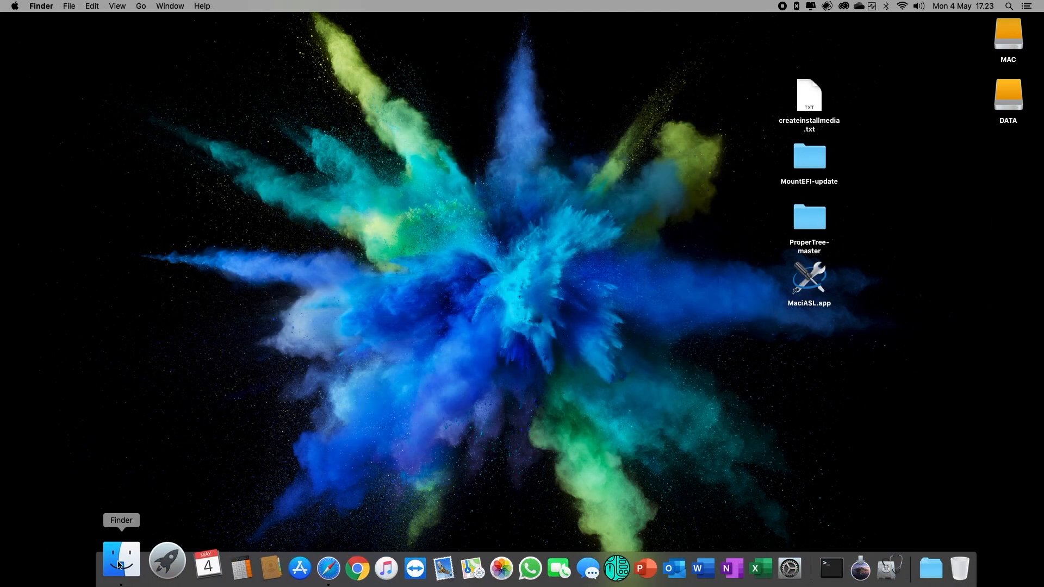
- Show the Applications folder in Finder and launch Disk Utility
click(120, 568)
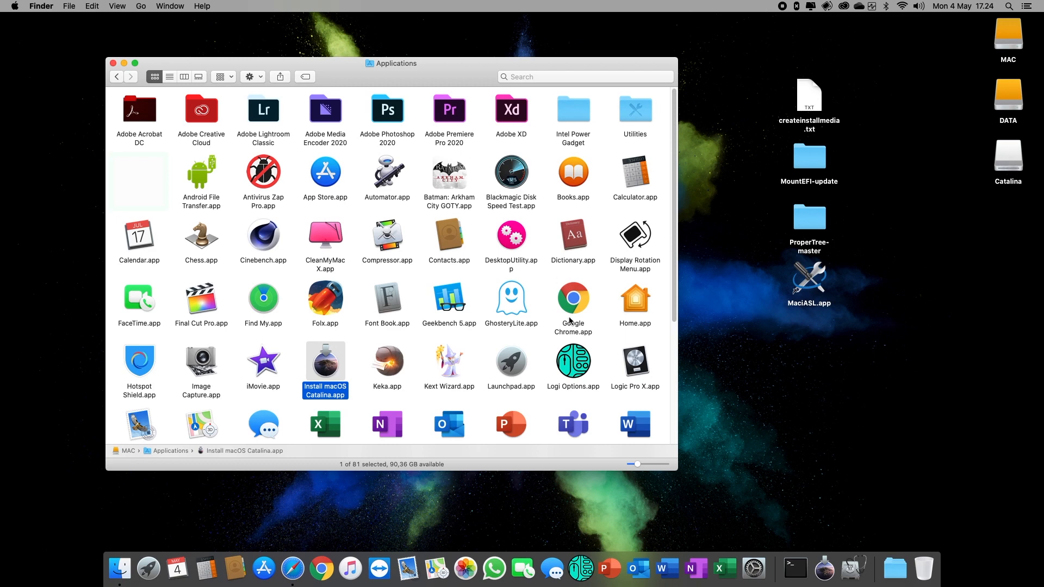
key(super+space)
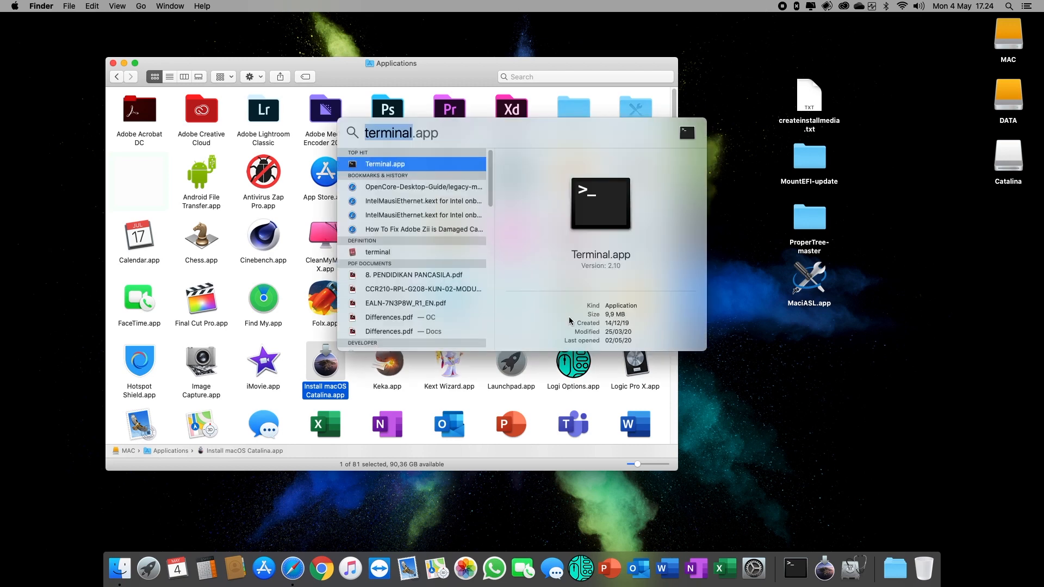
text(d)
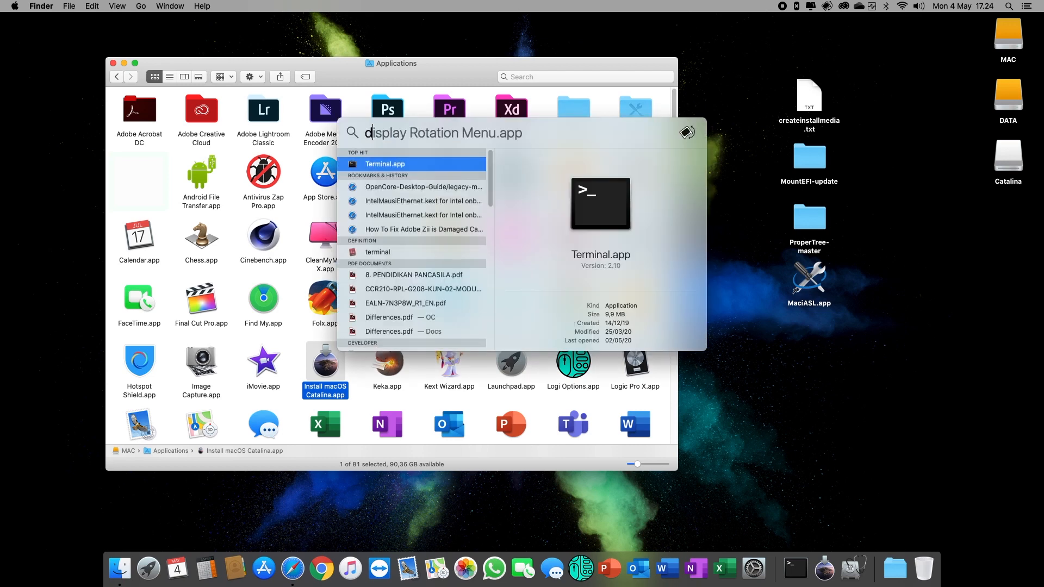
text(isk)
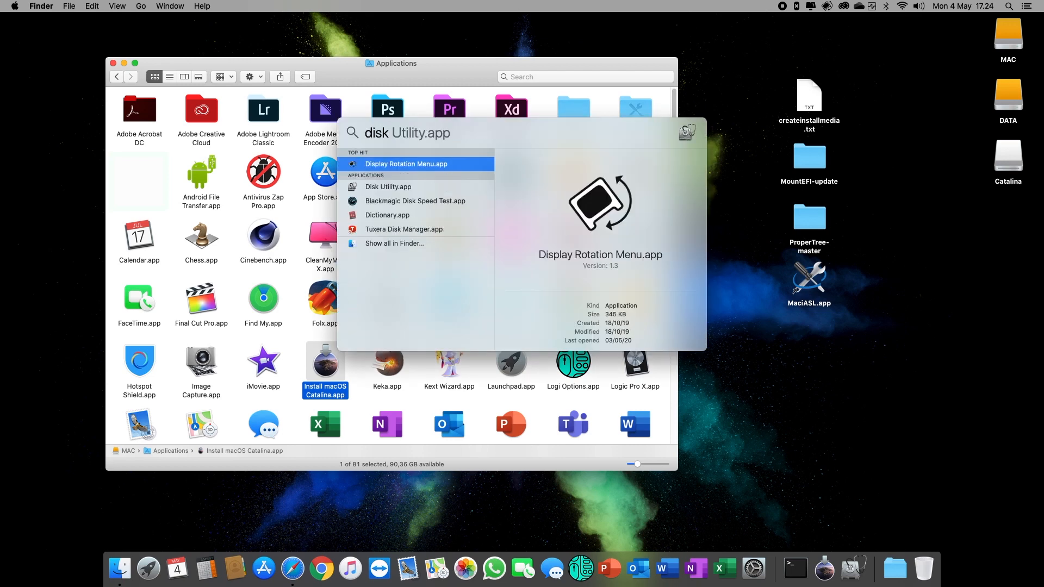
key(Return)
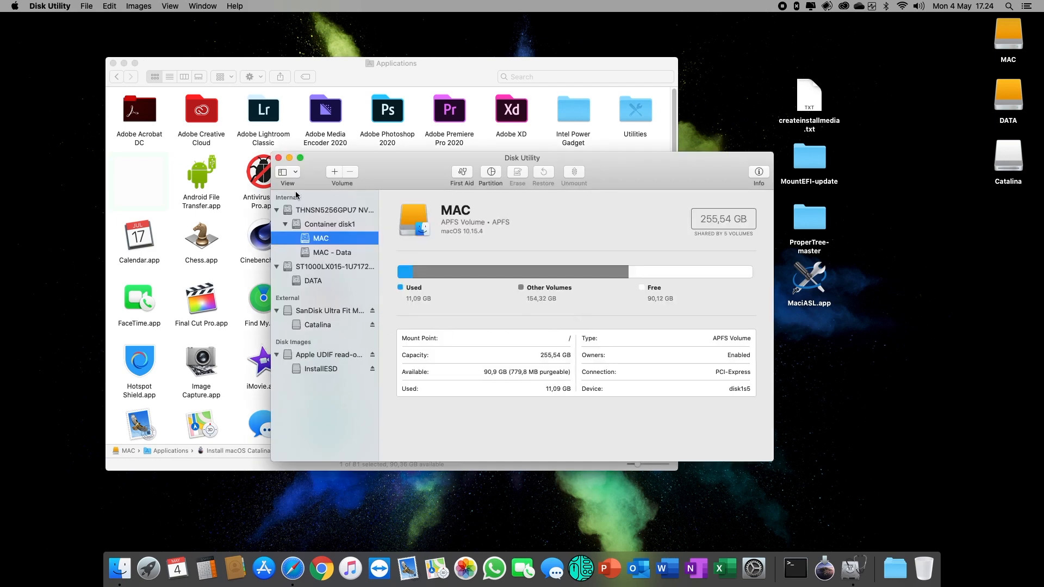
- Switch the Disk Utility sidebar to show only volumes and back to showing all devices
click(308, 312)
click(296, 173)
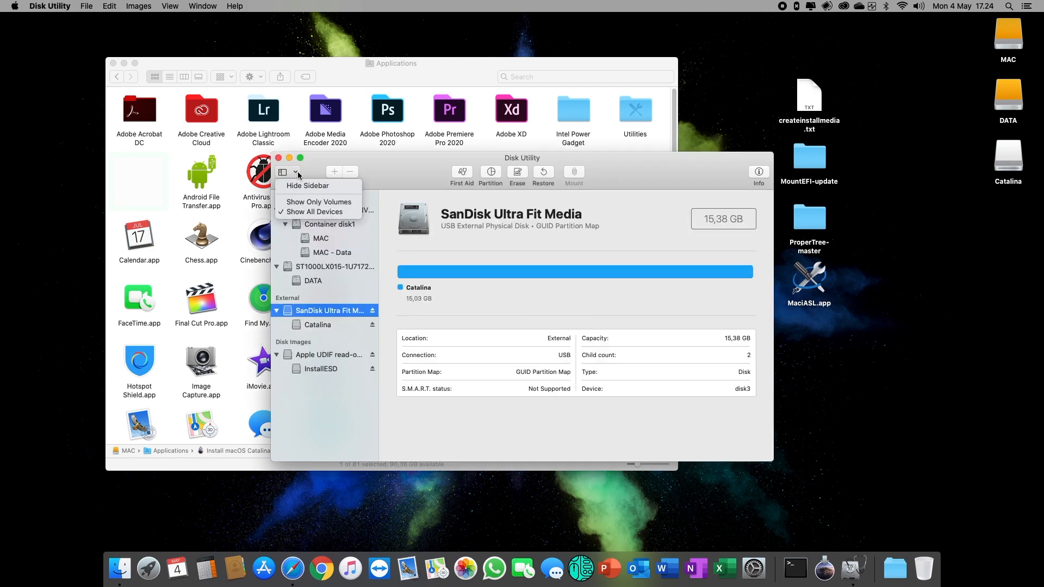
click(303, 202)
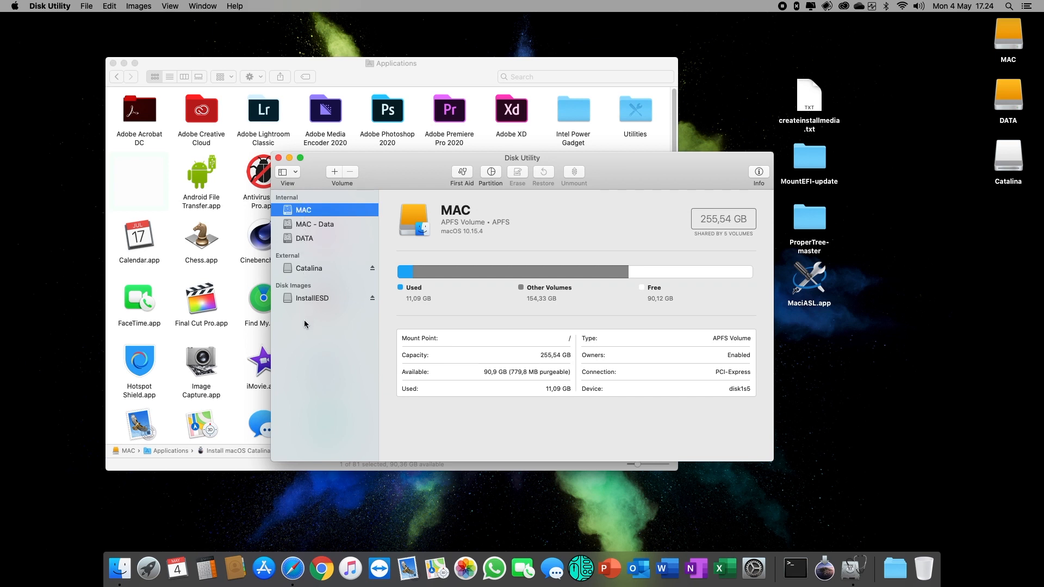
click(297, 172)
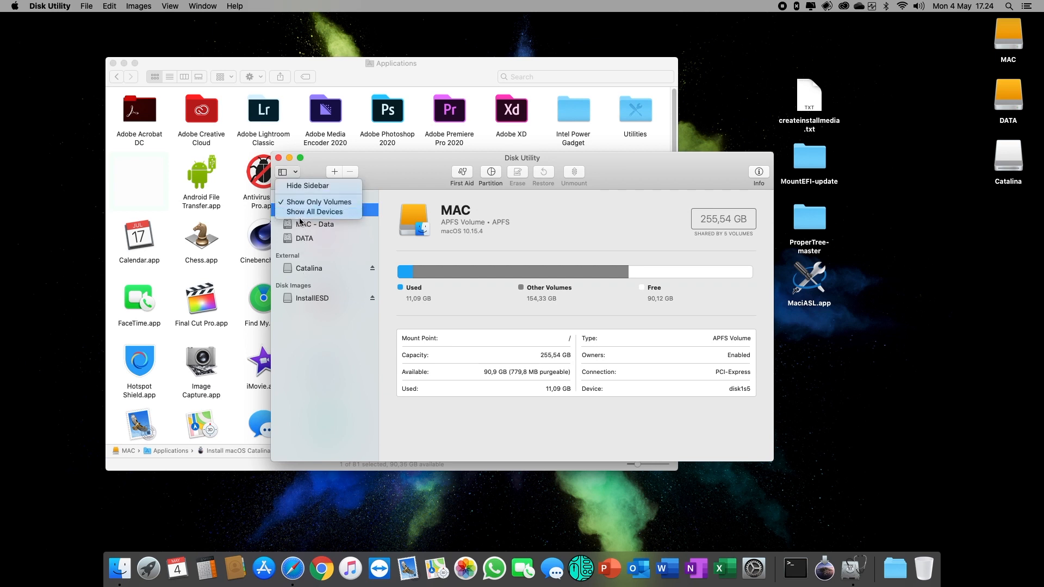
click(301, 212)
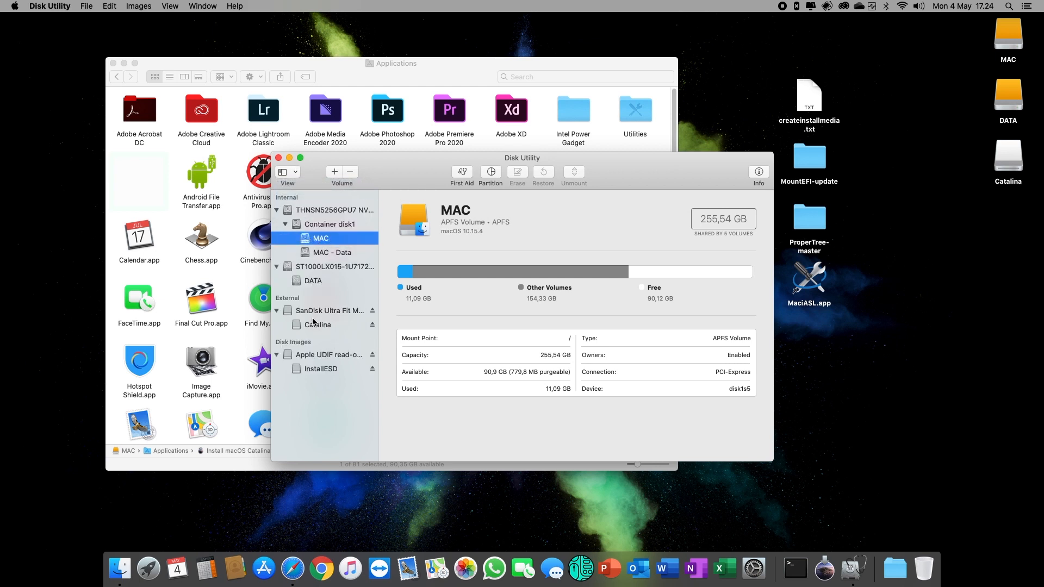
- Erase the SanDisk Ultra Fit Media drive with the name disk, Mac OS Extended (Journaled) format and GUID Partition Map scheme
click(334, 315)
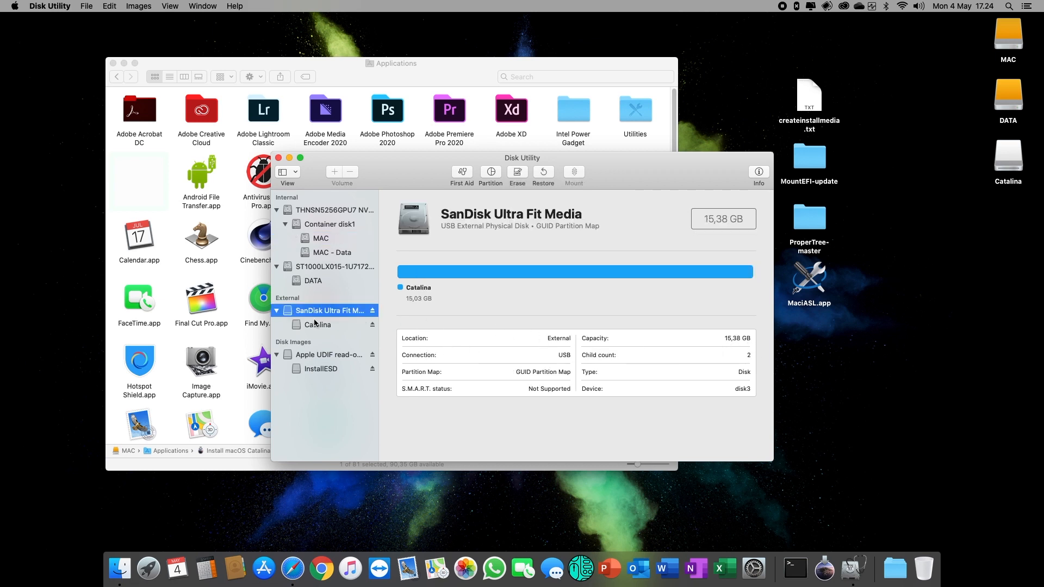
click(519, 176)
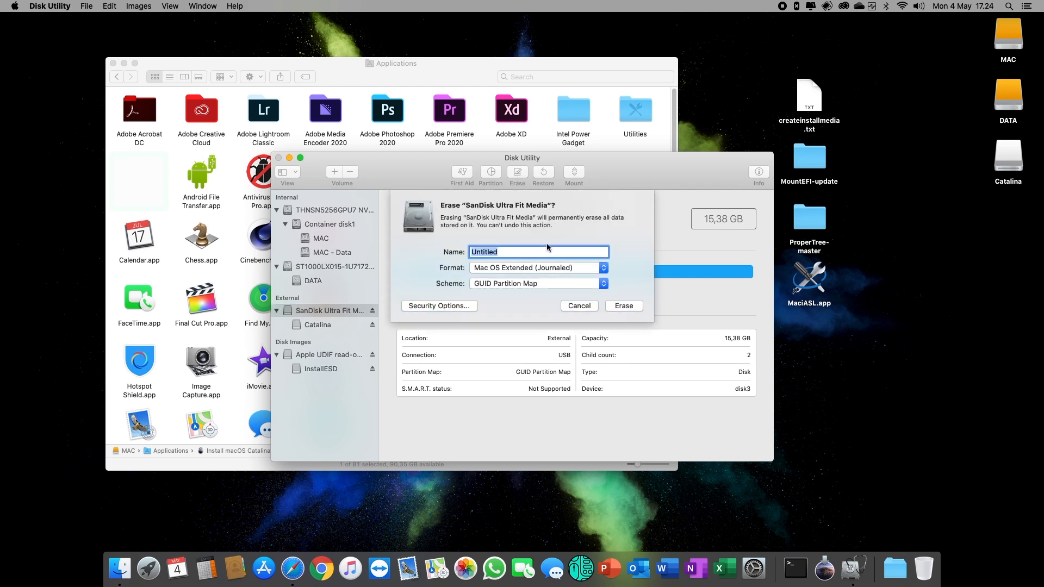
text(catalina)
key(shift+Left)
key(shift+Left)
key(shift+Left)
key(shift+Left)
key(shift+Left)
key(shift+Left)
key(shift+Left)
key(shift+Left)
text(disk)
click(623, 306)
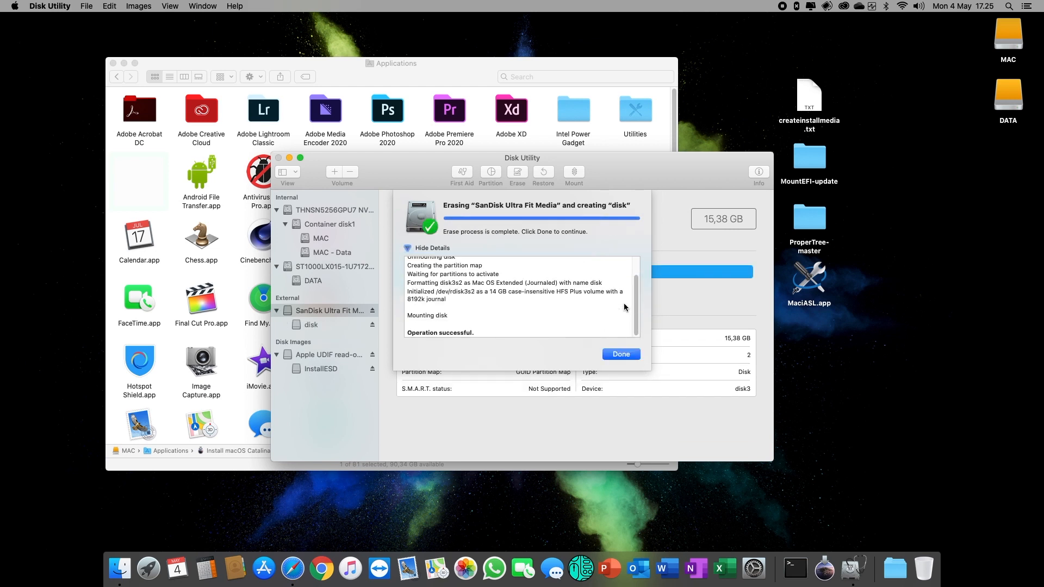
click(631, 357)
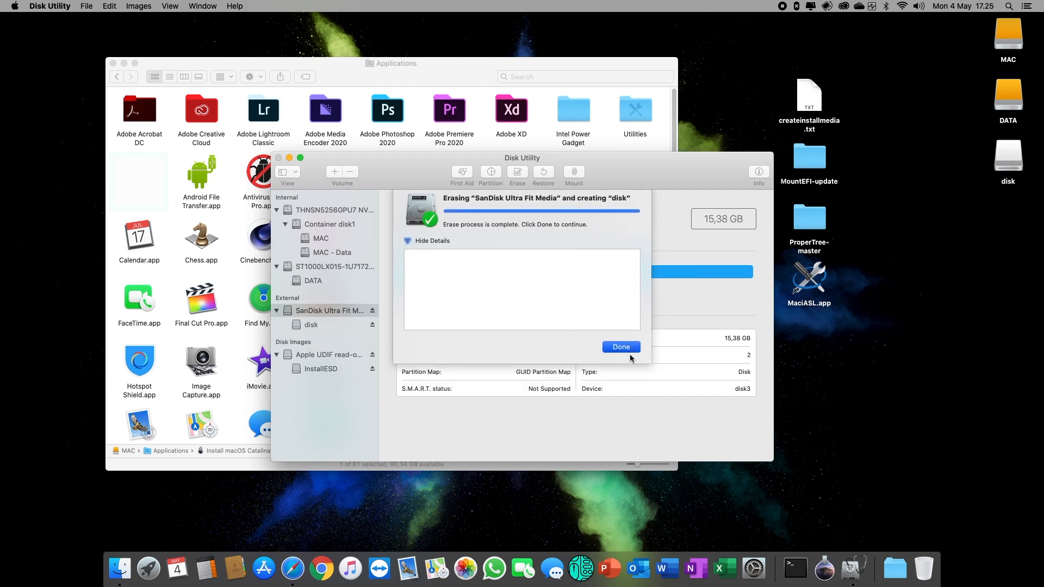
- Close Disk Utility and move the disk volume's desktop icon away from the MAC and DATA drives
click(279, 158)
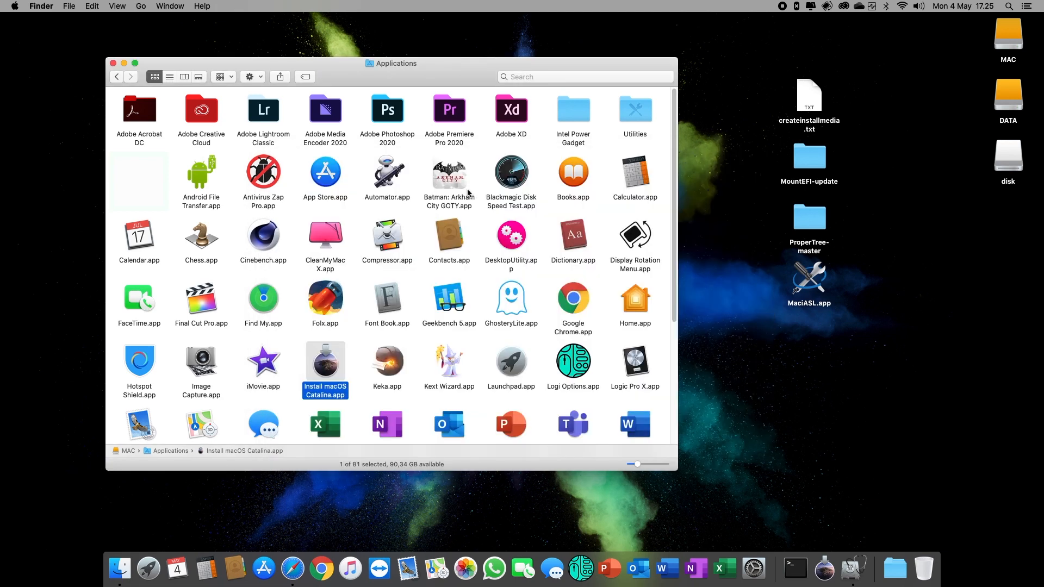
click(1010, 159)
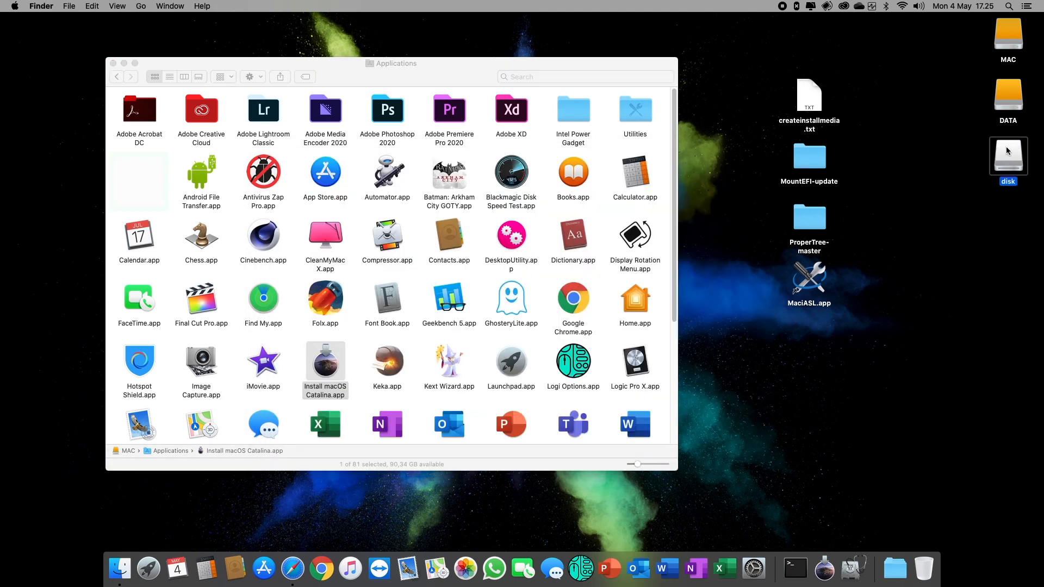
drag(1010, 153, 943, 215)
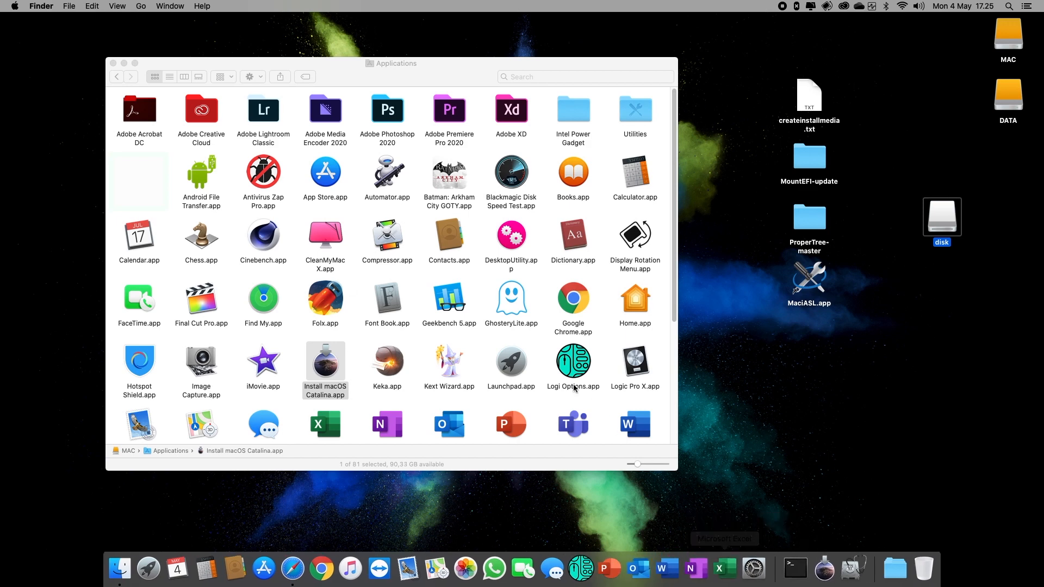
- Launch Terminal, reposition its window and widen it to 107 columns
key(cmd+space)
text(terminal)
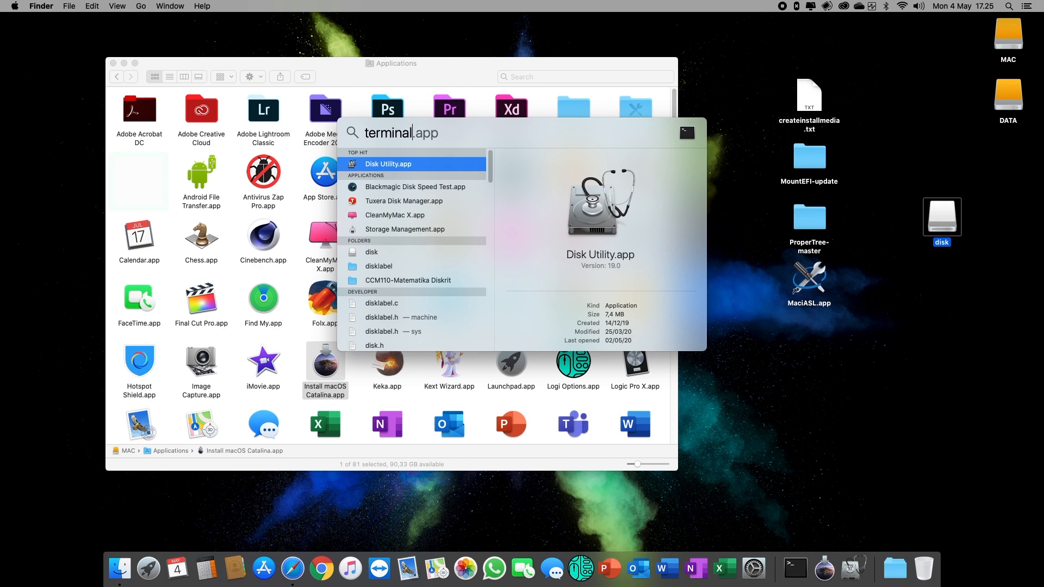
key(Return)
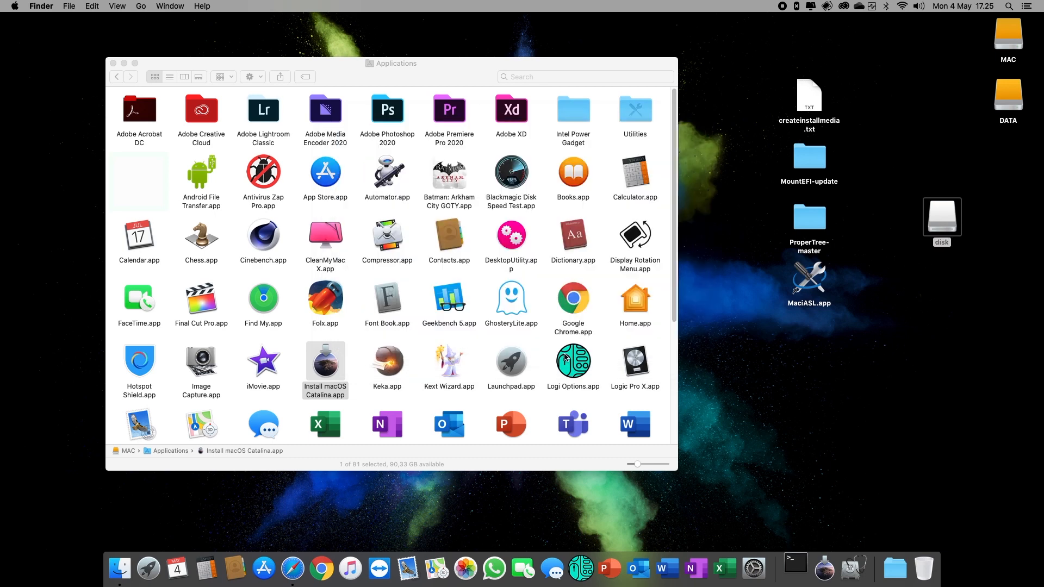
drag(657, 229, 566, 195)
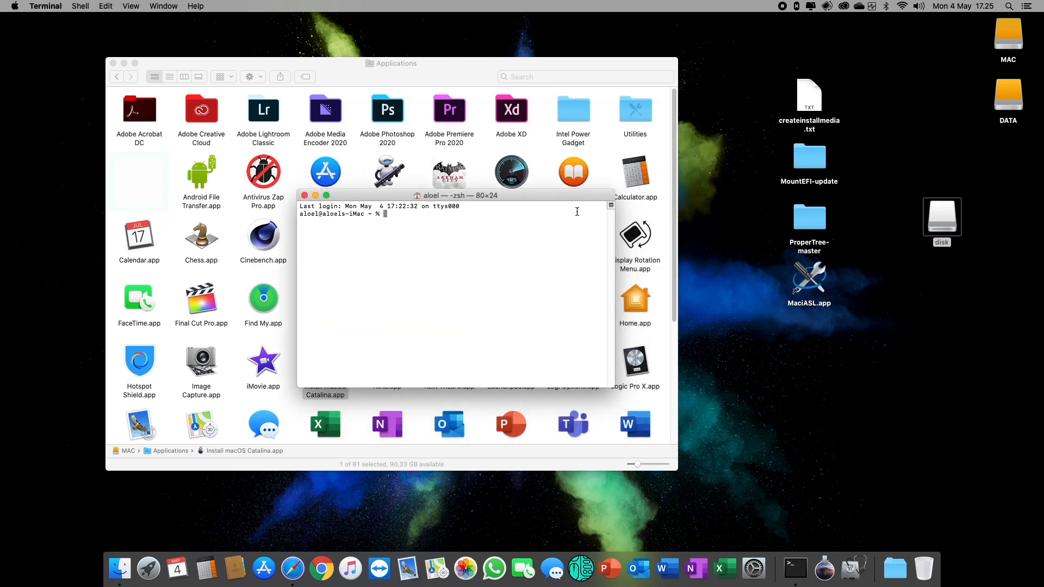
drag(614, 266, 717, 257)
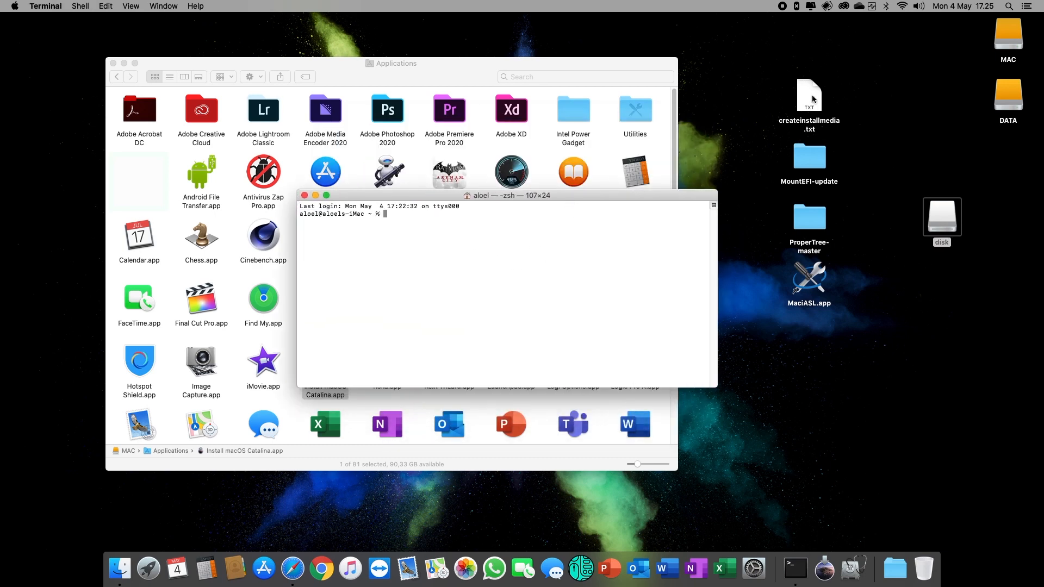
- Copy the whole sudo command from createinstallmedia.txt on the desktop and paste it at the Terminal prompt
double_click(813, 101)
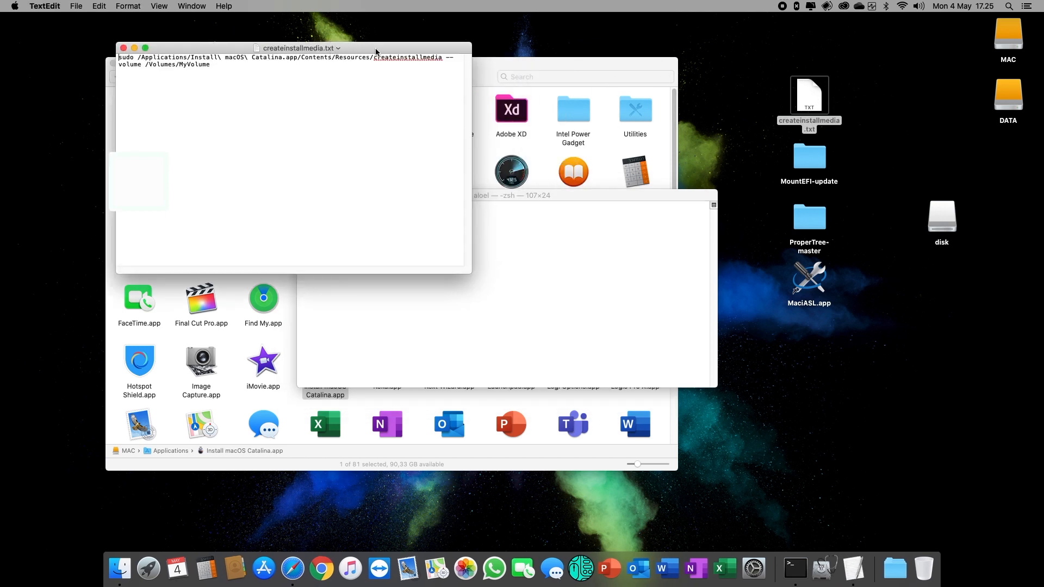
drag(381, 58, 606, 279)
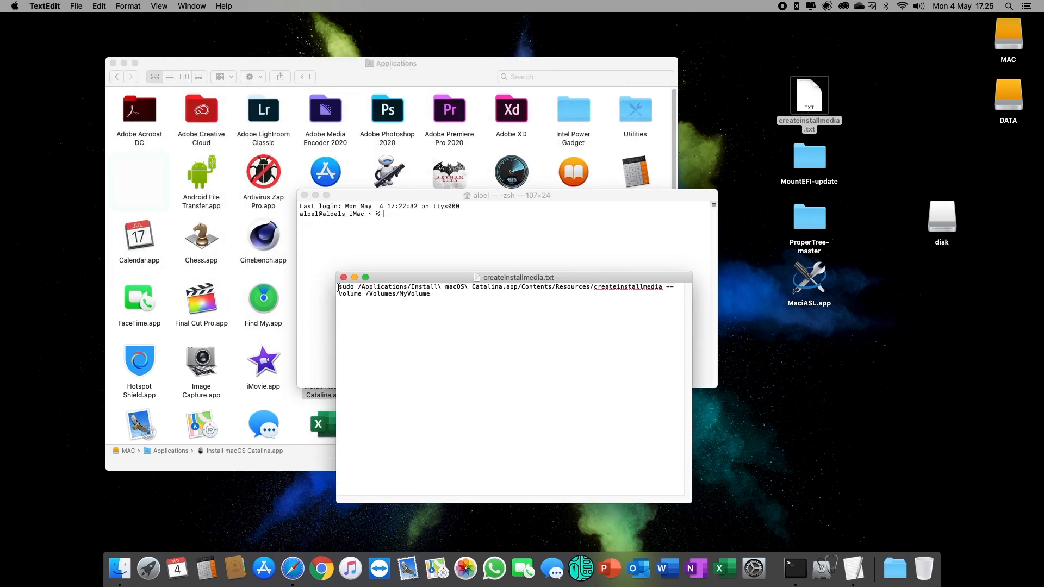
drag(338, 287, 435, 298)
key(super+c)
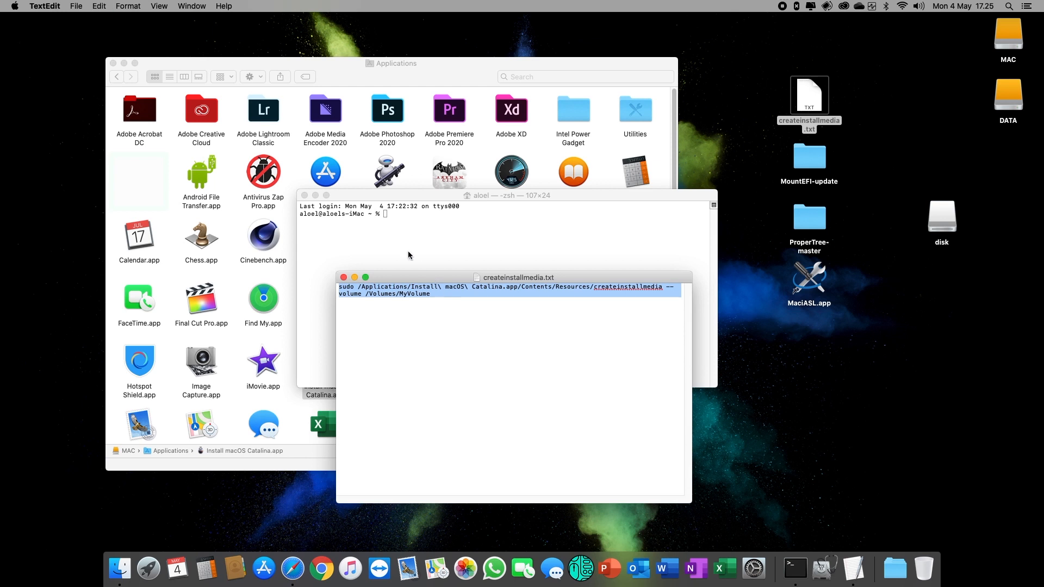
click(393, 219)
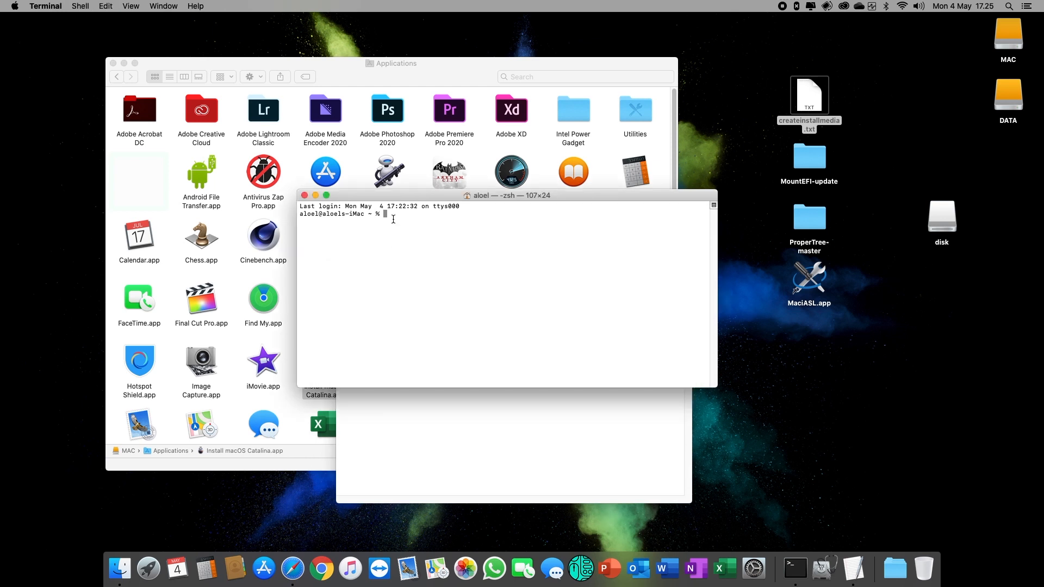
key(super+v)
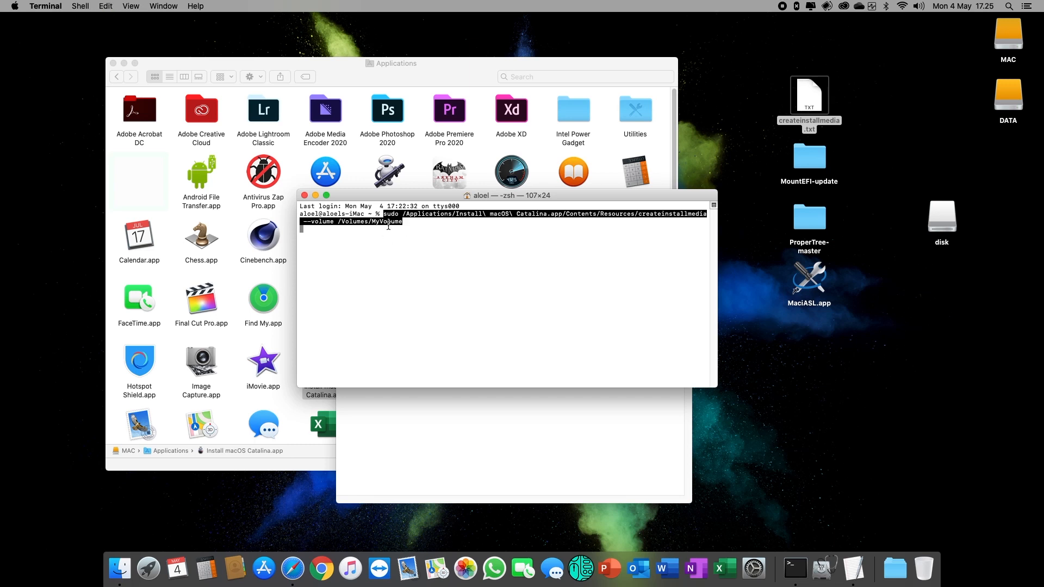
- Replace MyVolume with disk in the pasted createinstallmedia command so it targets /Volumes/disk, and run it
key(BackSpace)
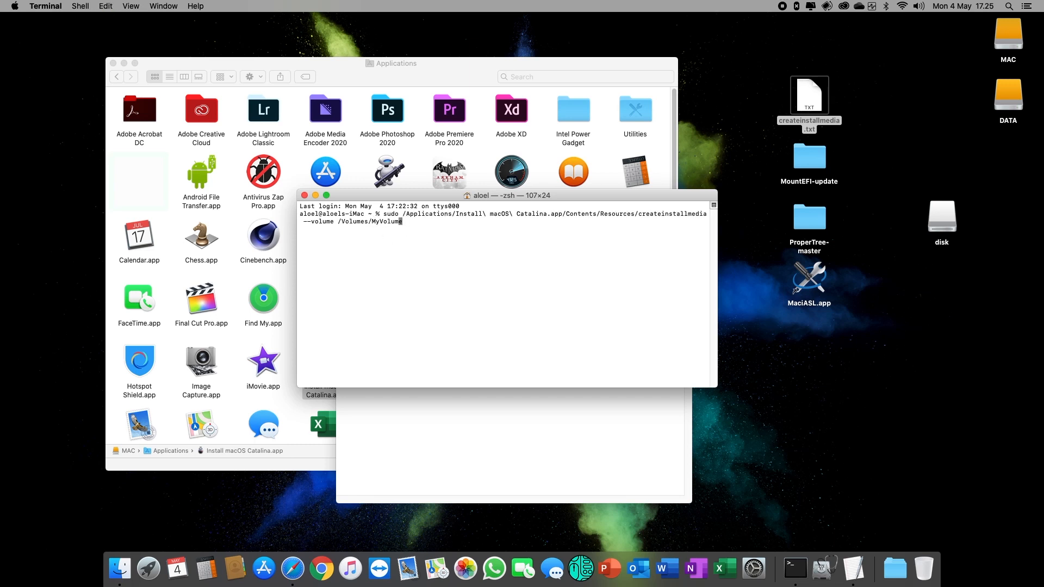
key(shift+Left)
key(shift+Left)
key(BackSpace)
key(BackSpace)
key(BackSpace)
key(BackSpace)
key(BackSpace)
key(BackSpace)
drag(373, 224, 403, 224)
key(BackSpace)
key(BackSpace)
key(BackSpace)
key(BackSpace)
key(BackSpace)
key(BackSpace)
key(BackSpace)
key(BackSpace)
text(disk)
key(Return)
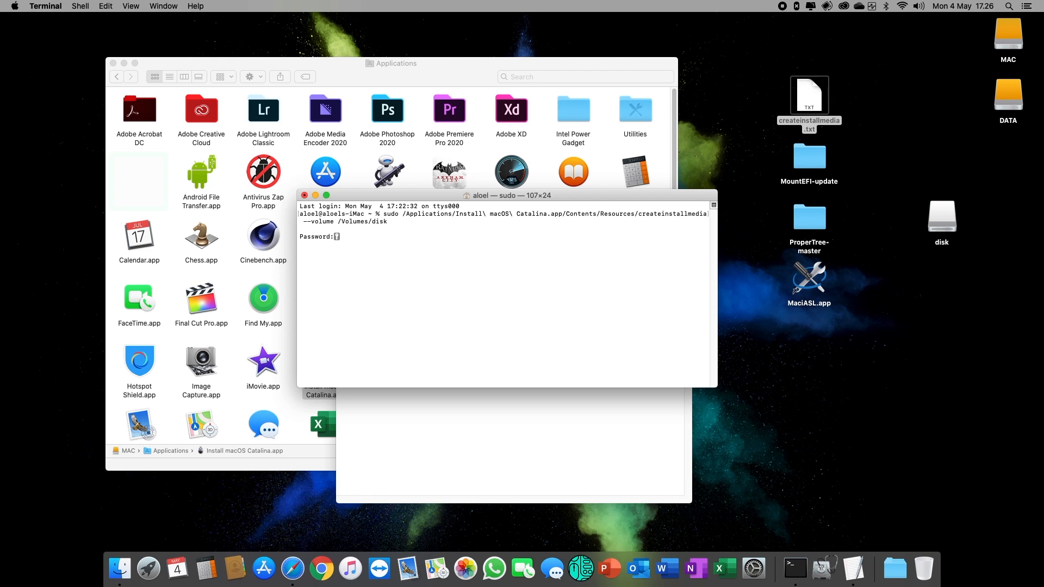
- Enter the account password for sudo and answer y to erase the volume and start creating the install media
key(Return)
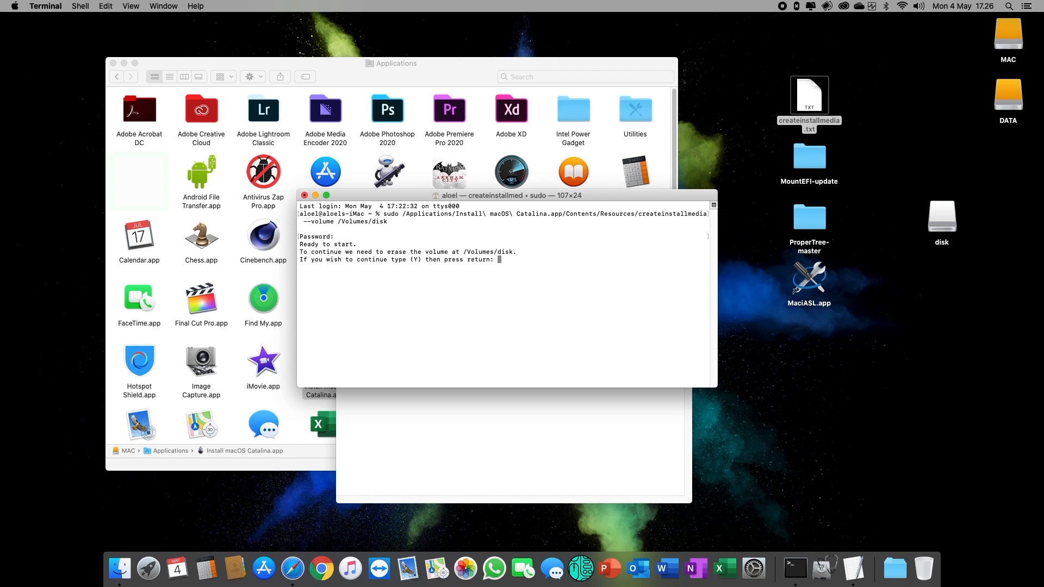
text(y)
key(Return)
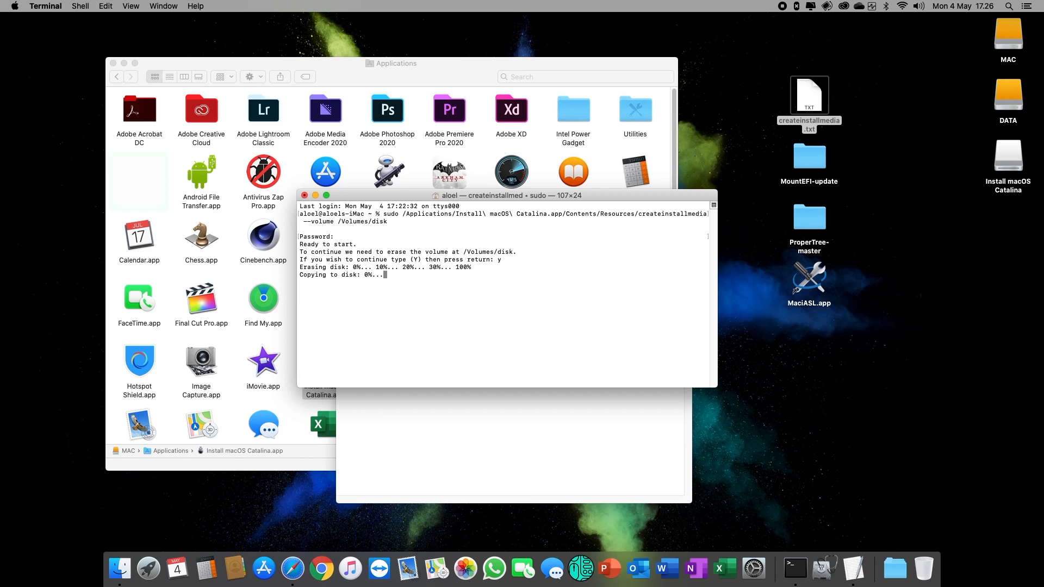
- Close createinstallmedia.txt, minimize the Applications window and return to Terminal
click(481, 438)
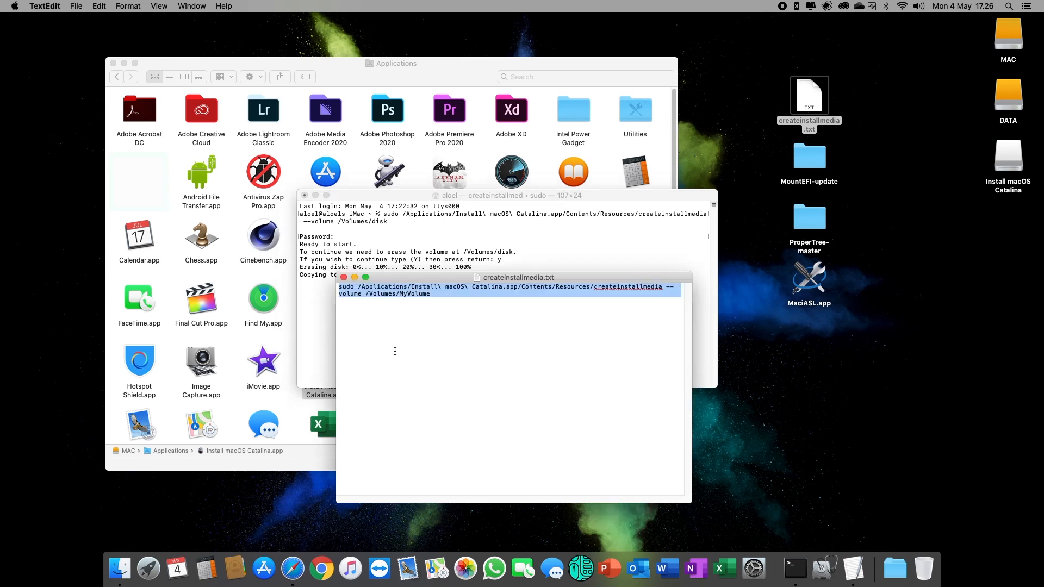
click(344, 278)
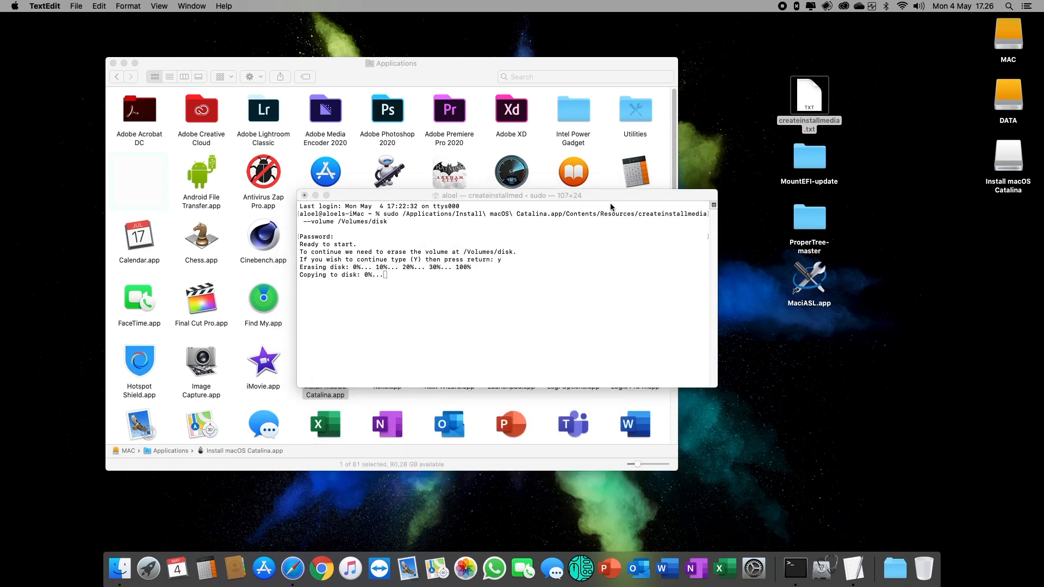
click(125, 63)
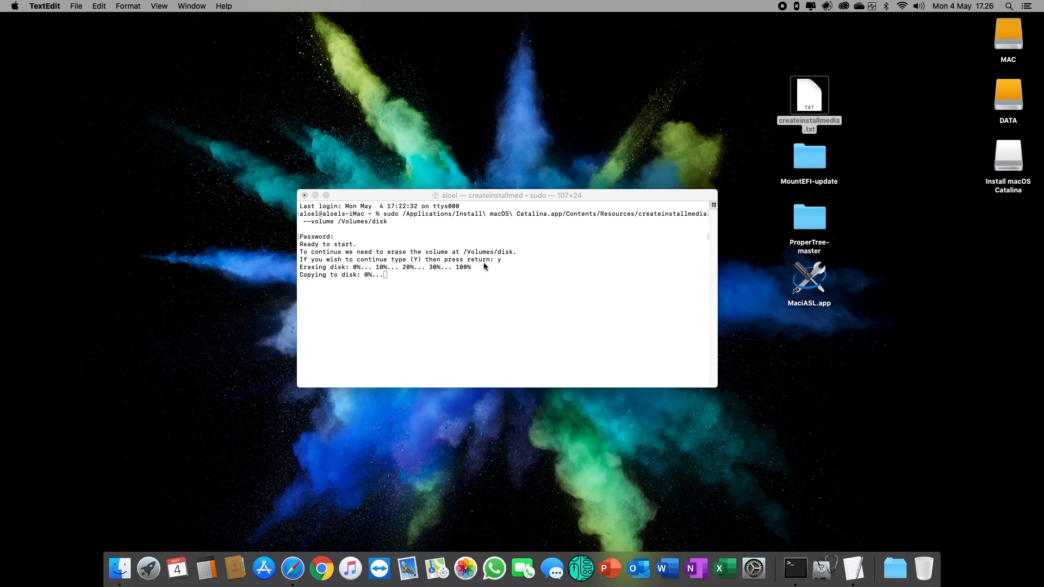
click(605, 196)
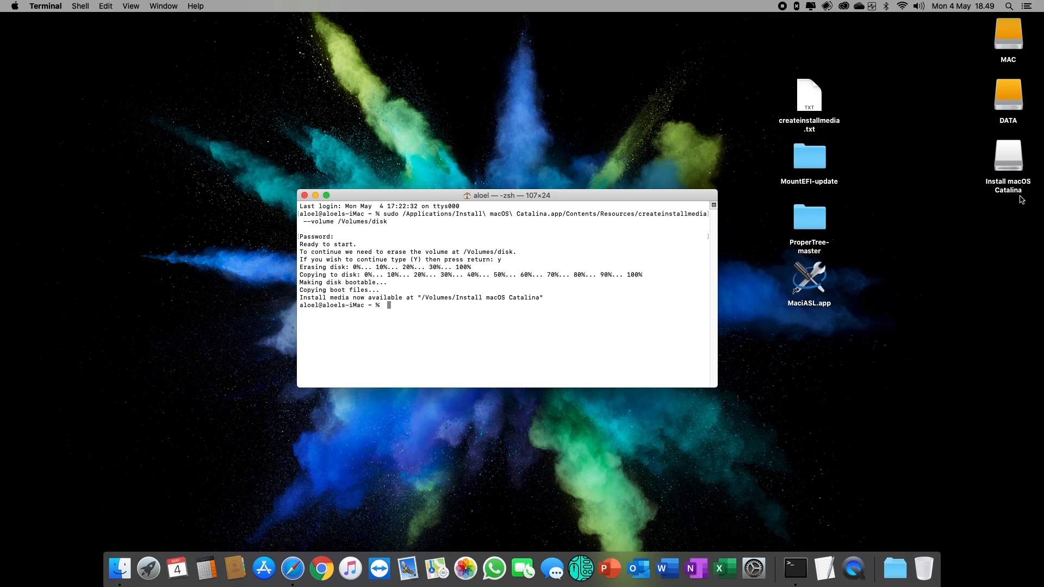
- Open the Install macOS Catalina volume and the MountEFI-update folder from the desktop
double_click(1020, 159)
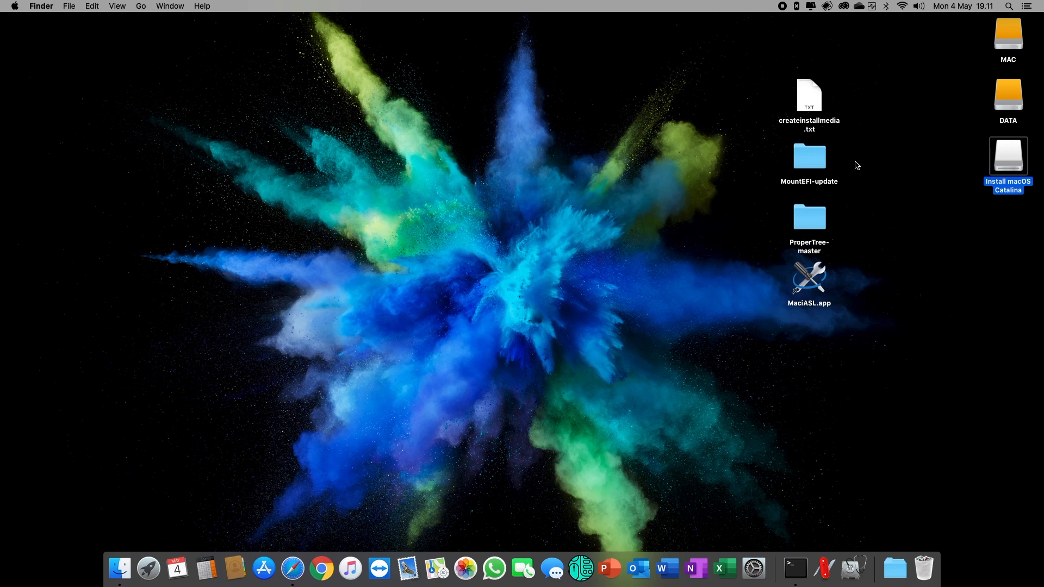
double_click(820, 163)
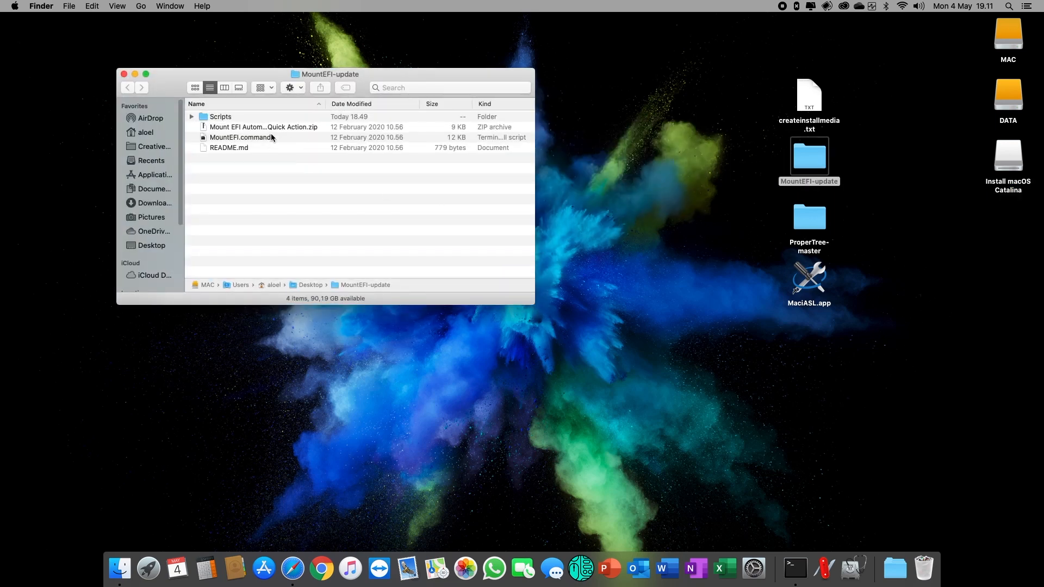
- Run MountEFI.command, choose drive 2 (Install macOS Catalina) and enter the account password to mount its EFI partition
drag(159, 80, 266, 135)
double_click(338, 194)
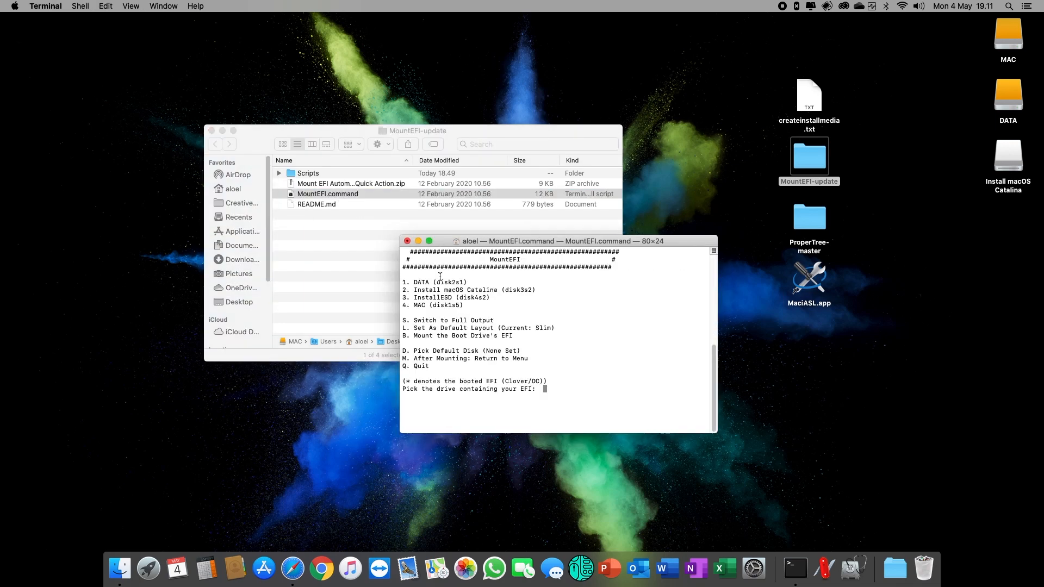
triple_click(496, 290)
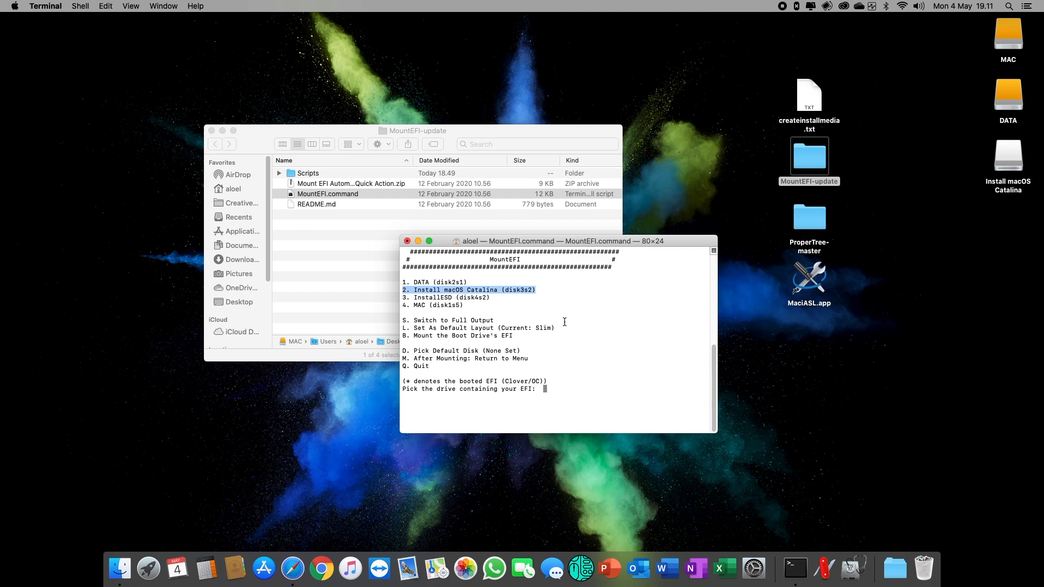
click(567, 389)
text(2)
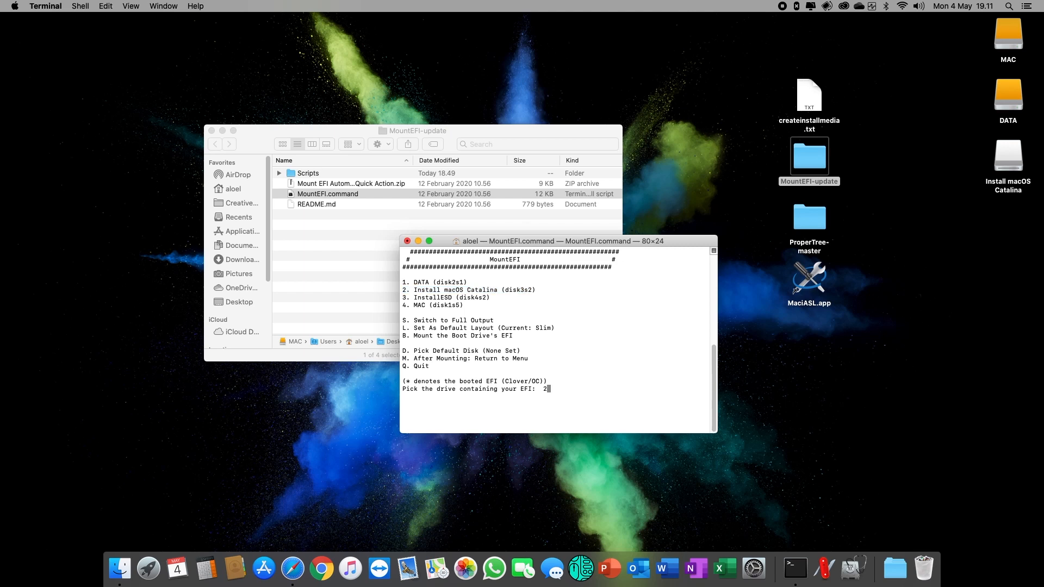
key(Return)
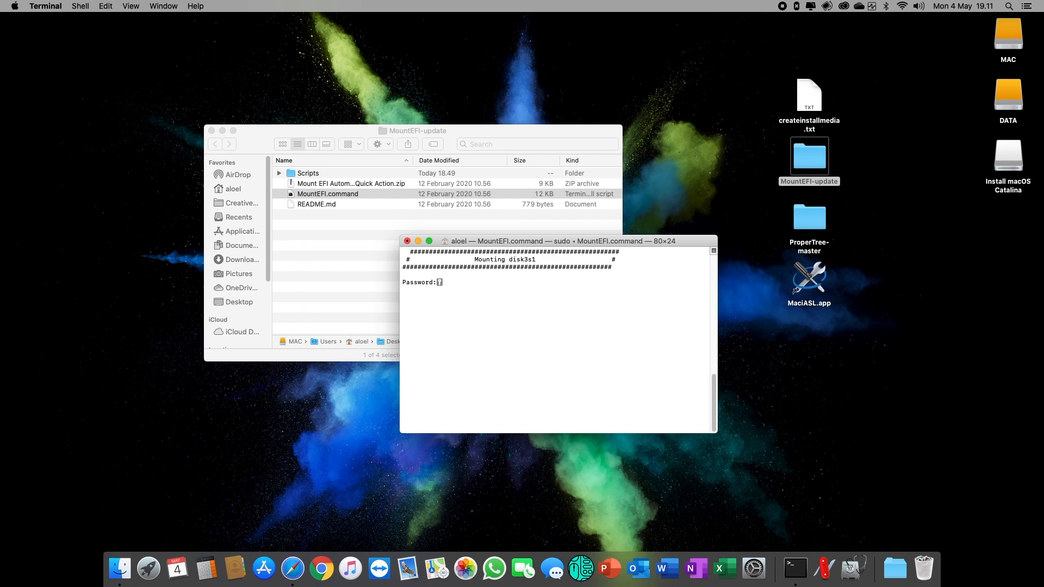
key(Return)
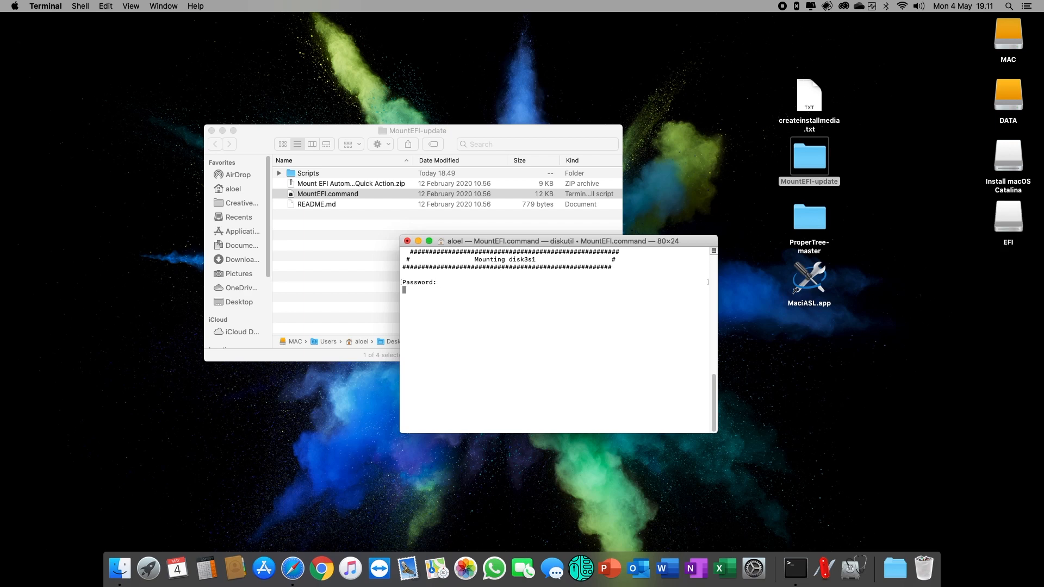
- Close the MountEFI script window, terminating its running process, and open the mounted EFI volume from the desktop
click(407, 240)
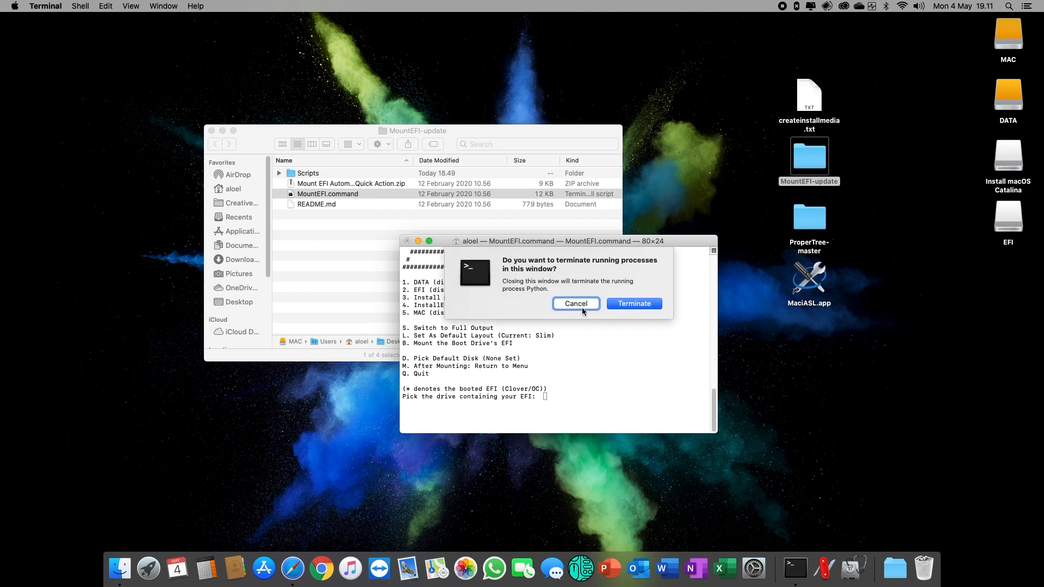
click(634, 303)
click(1012, 230)
double_click(1012, 229)
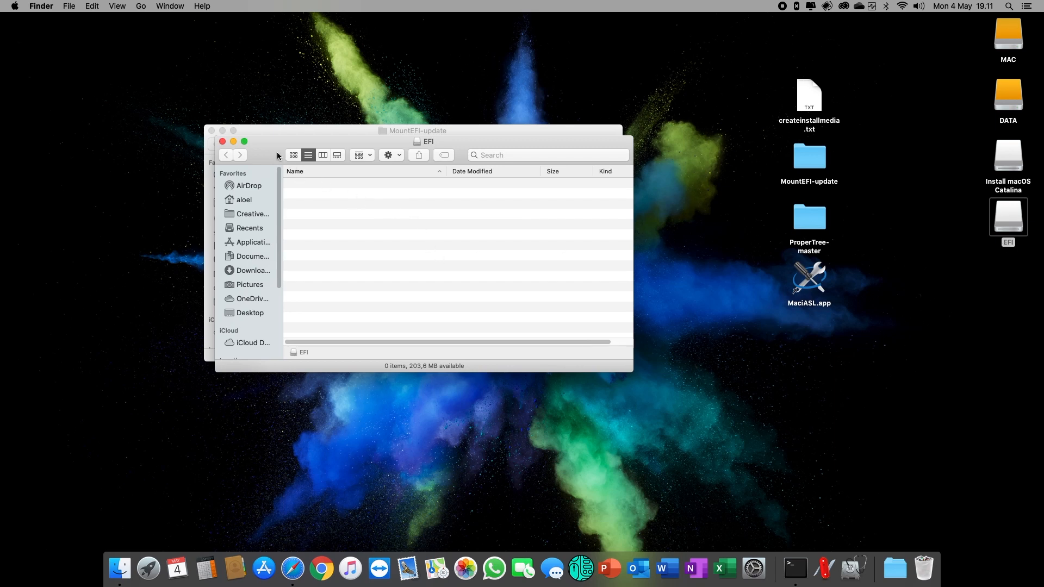
- Close the MountEFI-update folder window and reposition the EFI window near the middle of the desktop
drag(277, 153, 522, 151)
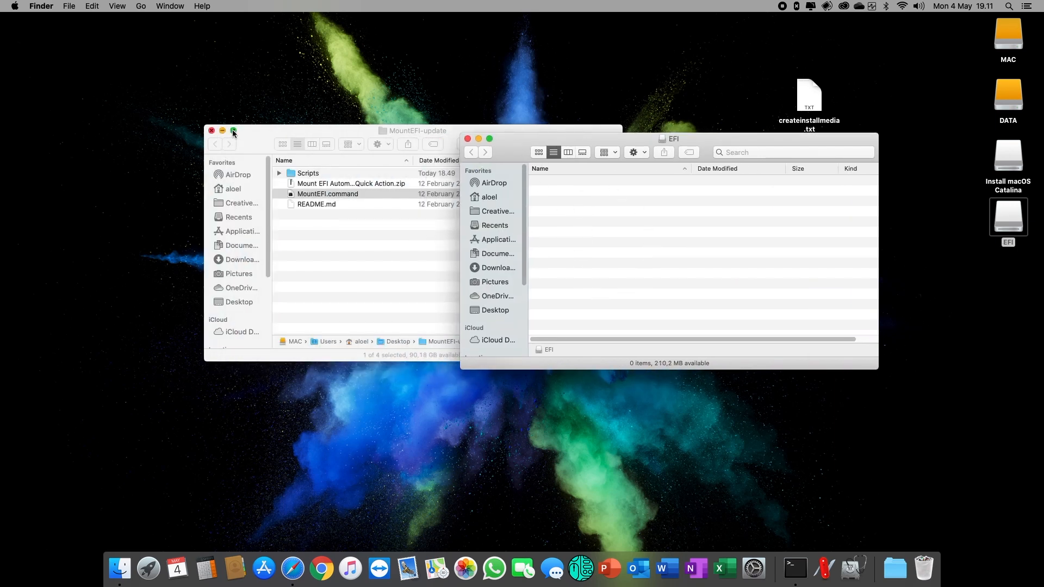
click(256, 133)
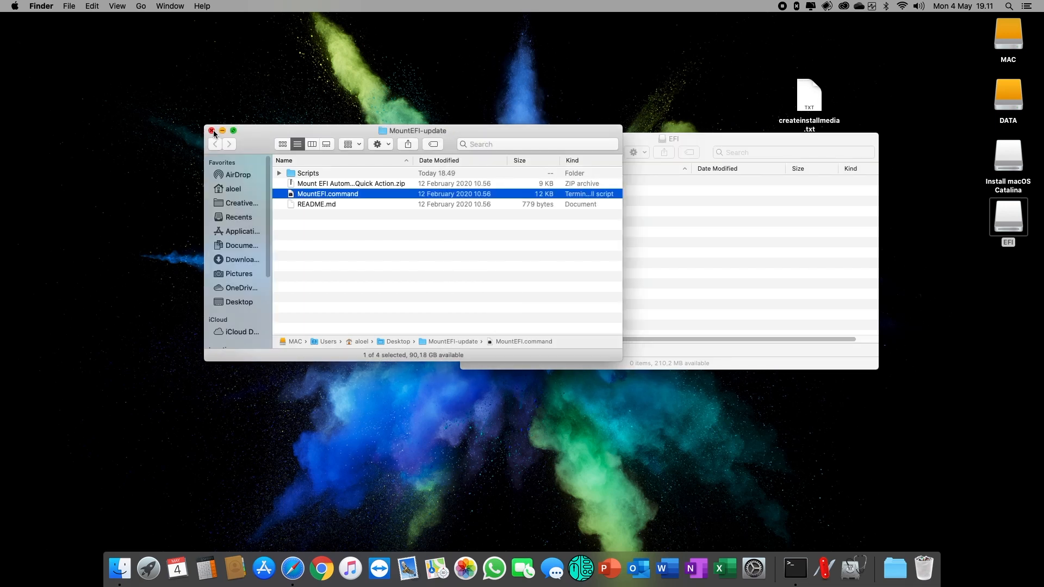
click(213, 134)
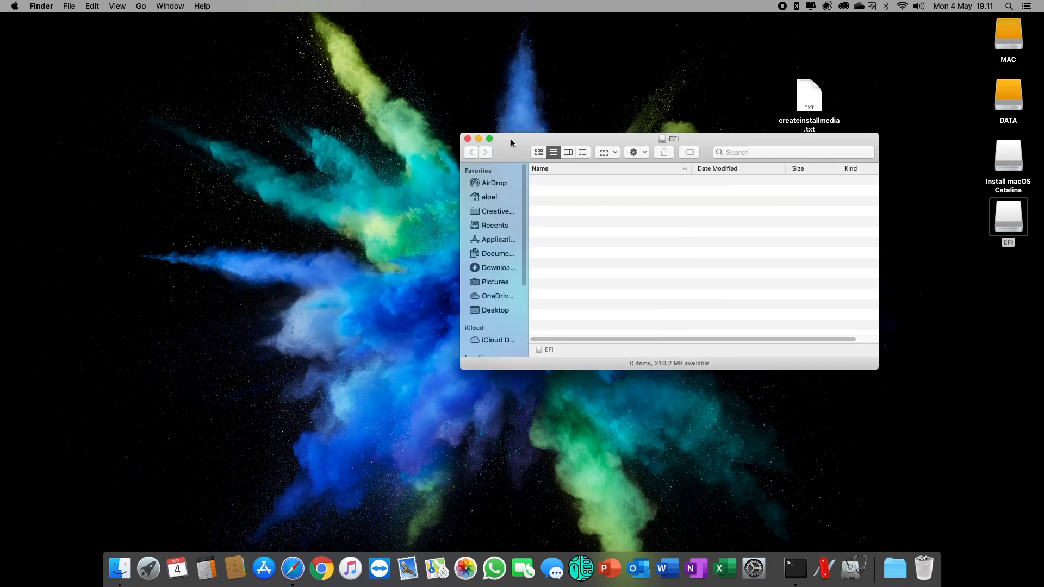
drag(510, 139, 358, 136)
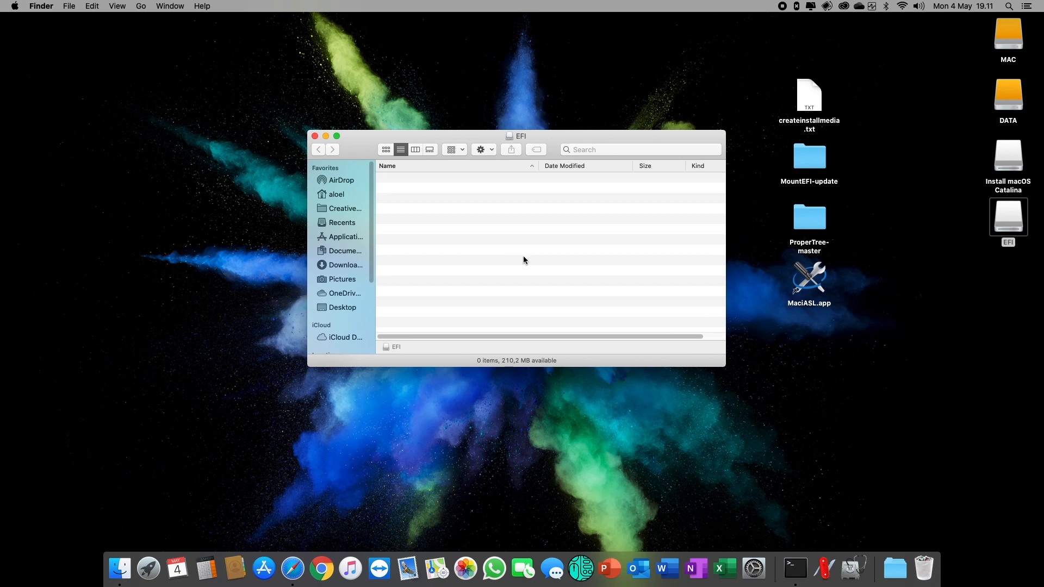
- Switch to Safari, open dortania.github.io/OpenCore-Desktop-Guide/ and bring up the acidanthera/OpenCorePkg GitHub releases page in another tab
click(293, 569)
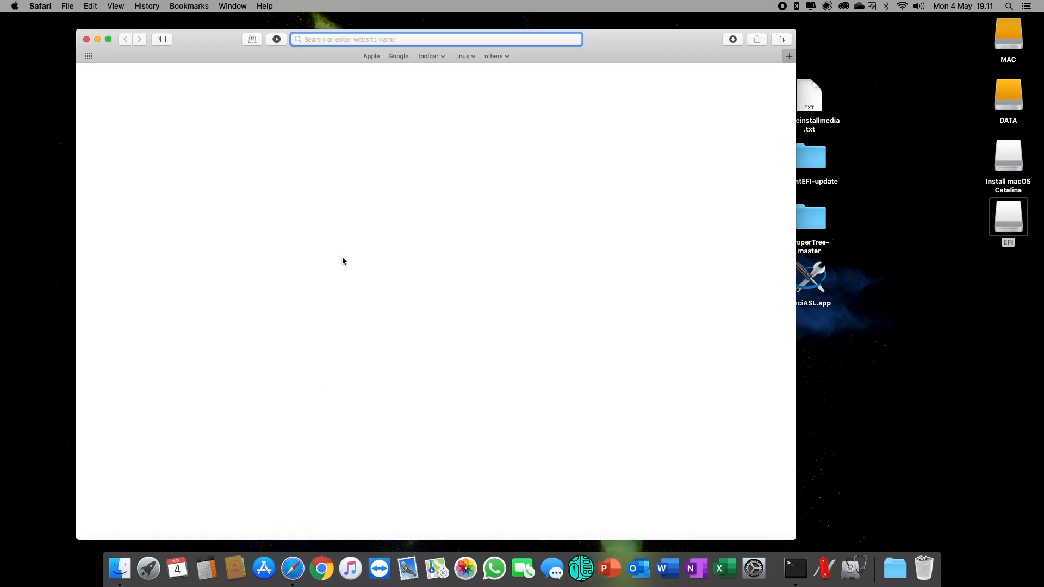
text(dir)
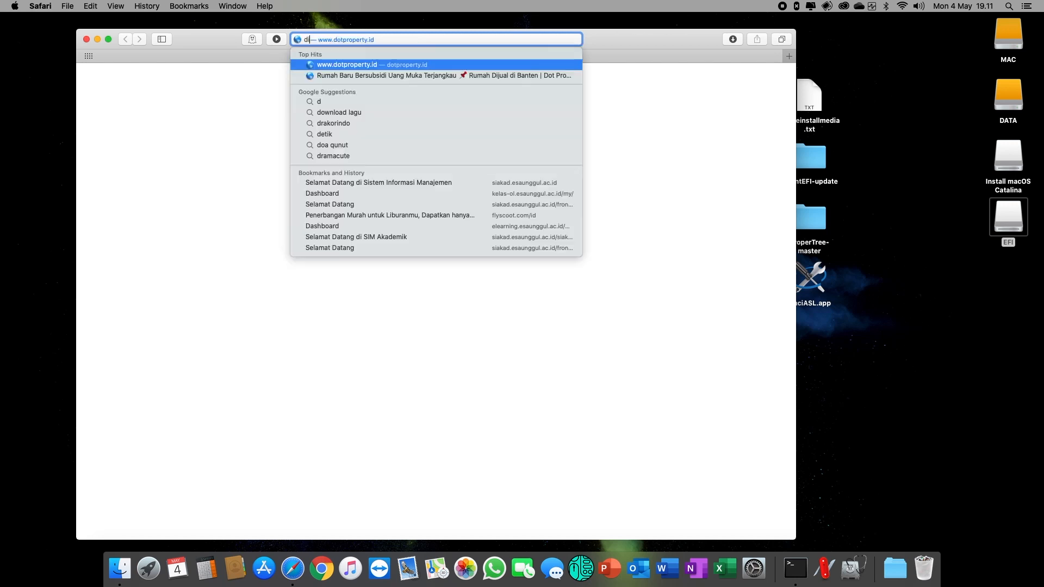
key(BackSpace)
key(BackSpace)
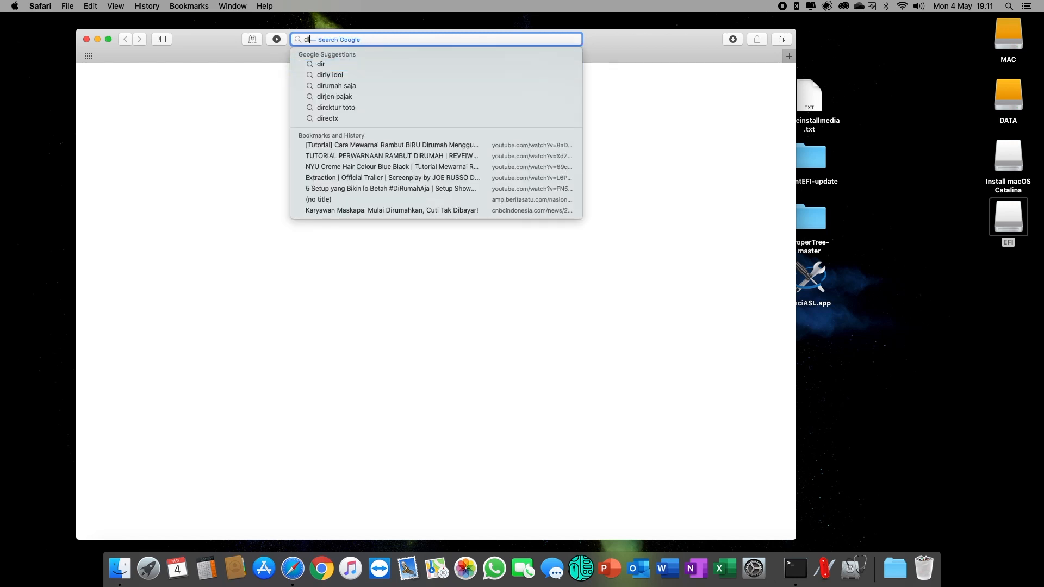
text(ortania.github.io/OpenCore-Desktop-Guide/)
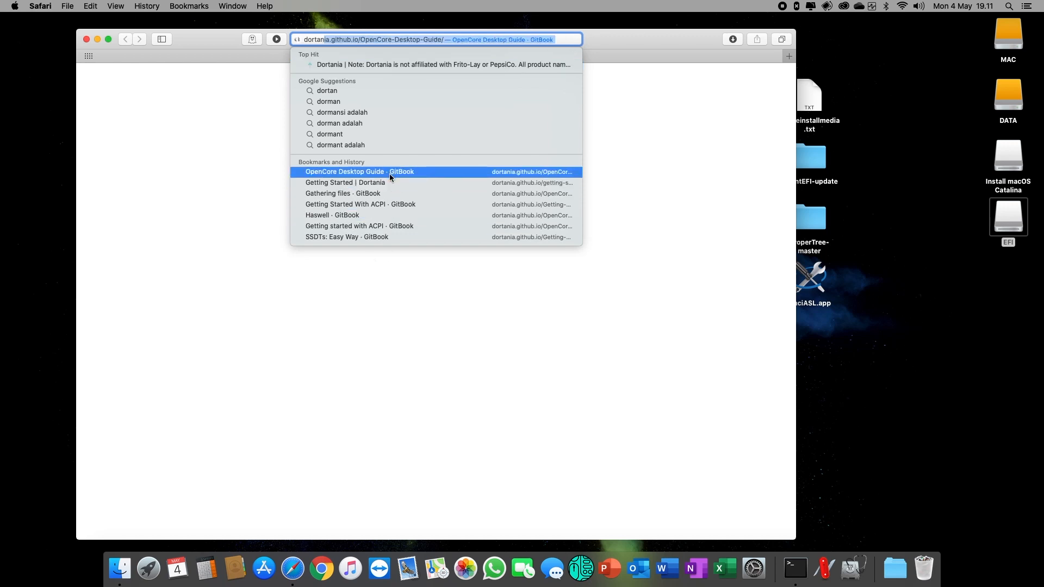
click(390, 172)
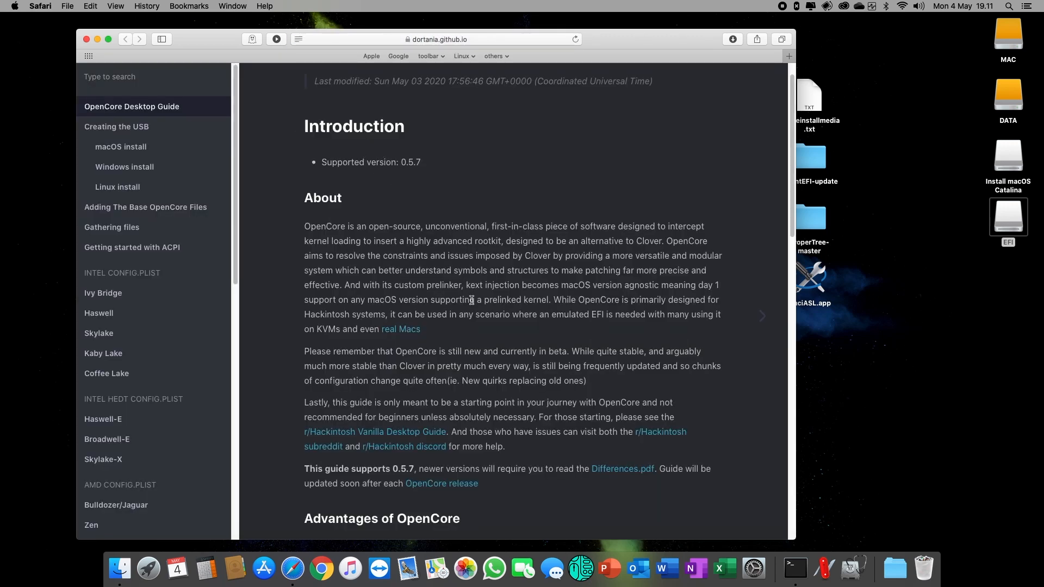
key(super+t)
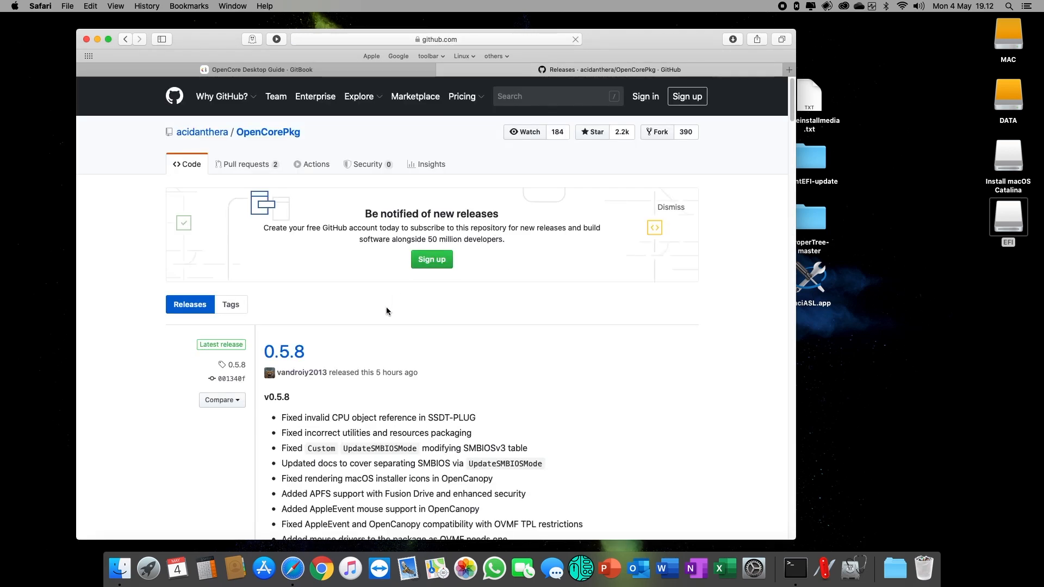
- Examine the OpenCore 0.5.8 release date, release notes and downloadable assets
scroll(405, 372, down, 2)
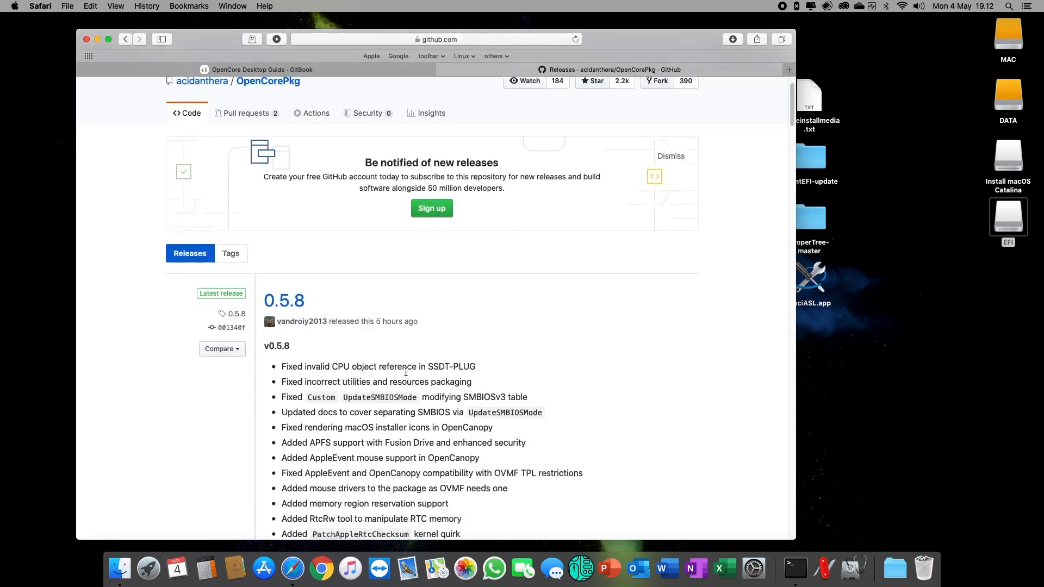
scroll(406, 372, down, 1)
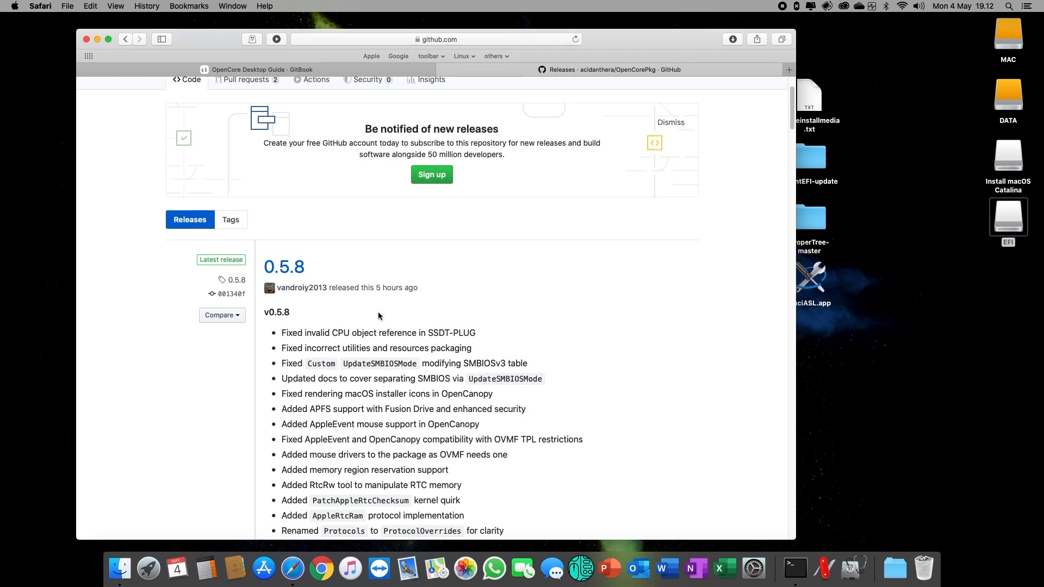
drag(418, 288, 376, 289)
scroll(409, 343, down, 5)
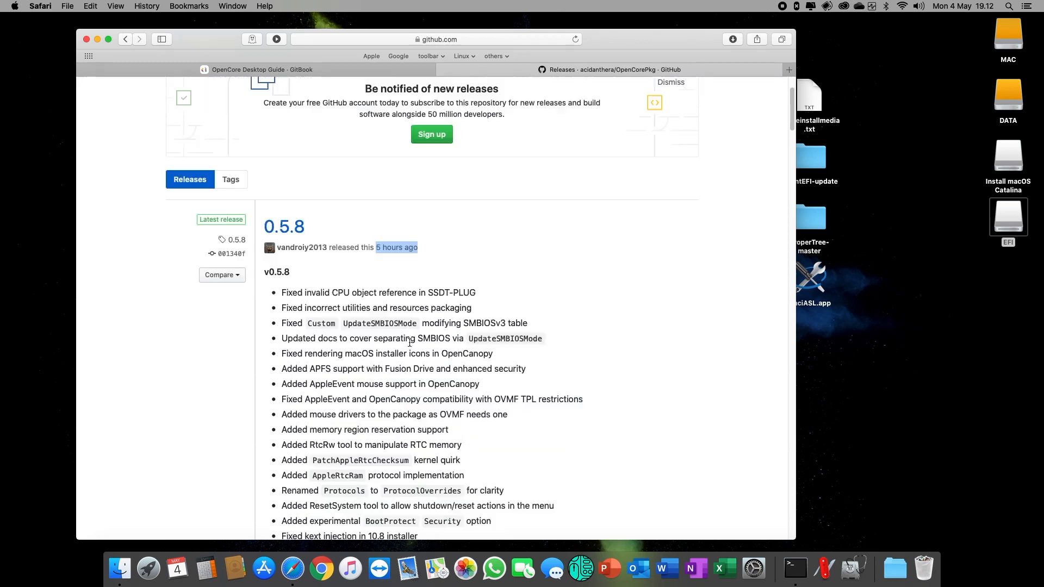
scroll(409, 343, down, 5)
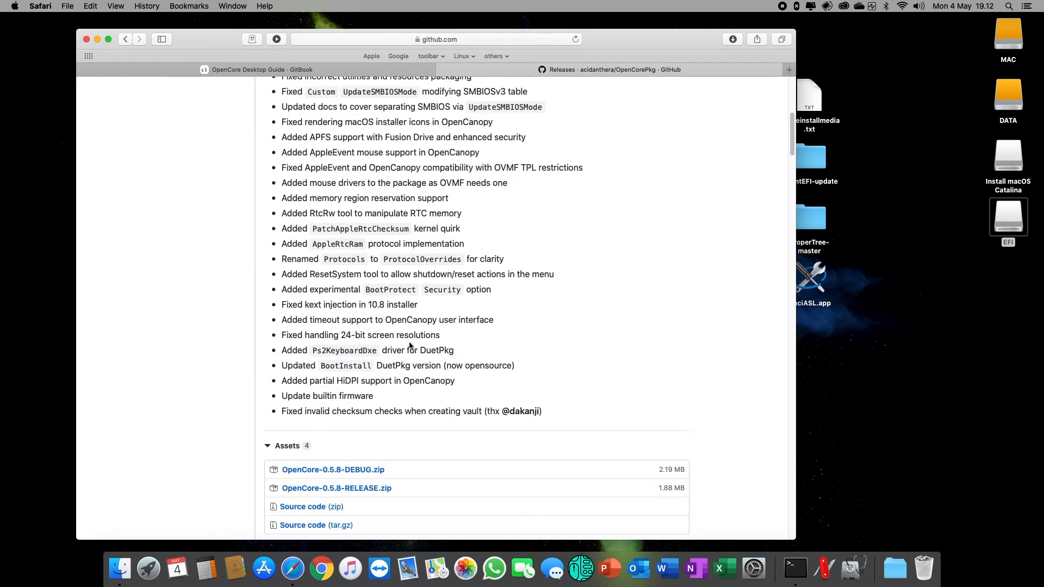
scroll(410, 345, up, 6)
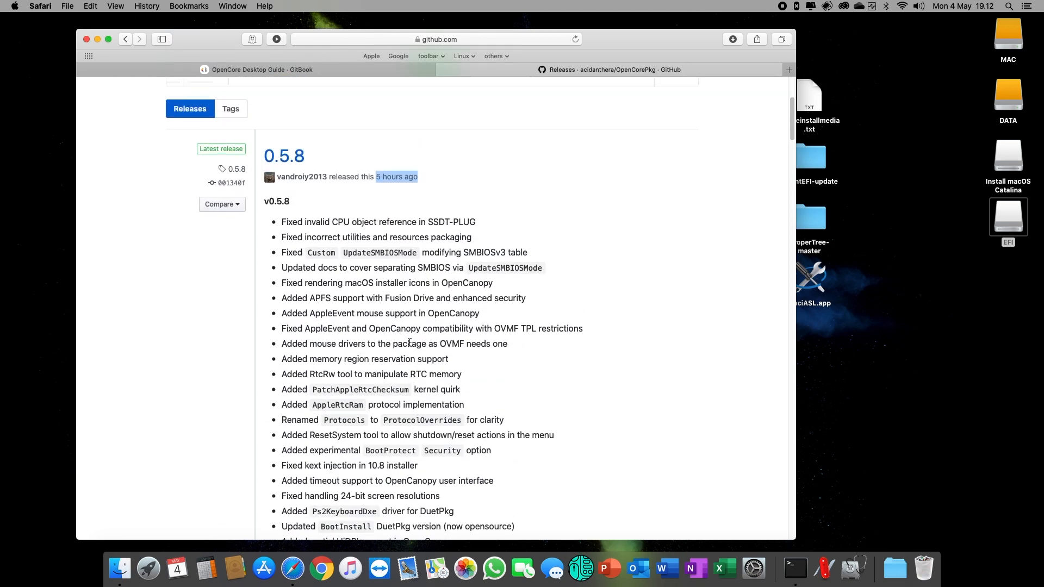
scroll(409, 343, down, 12)
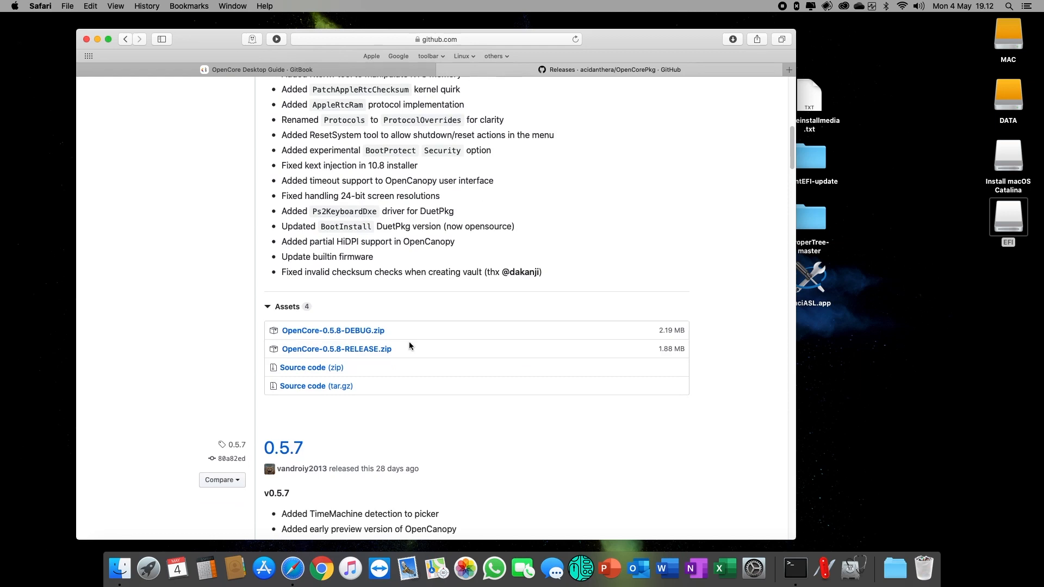
scroll(409, 343, up, 11)
scroll(409, 342, up, 5)
scroll(409, 341, down, 4)
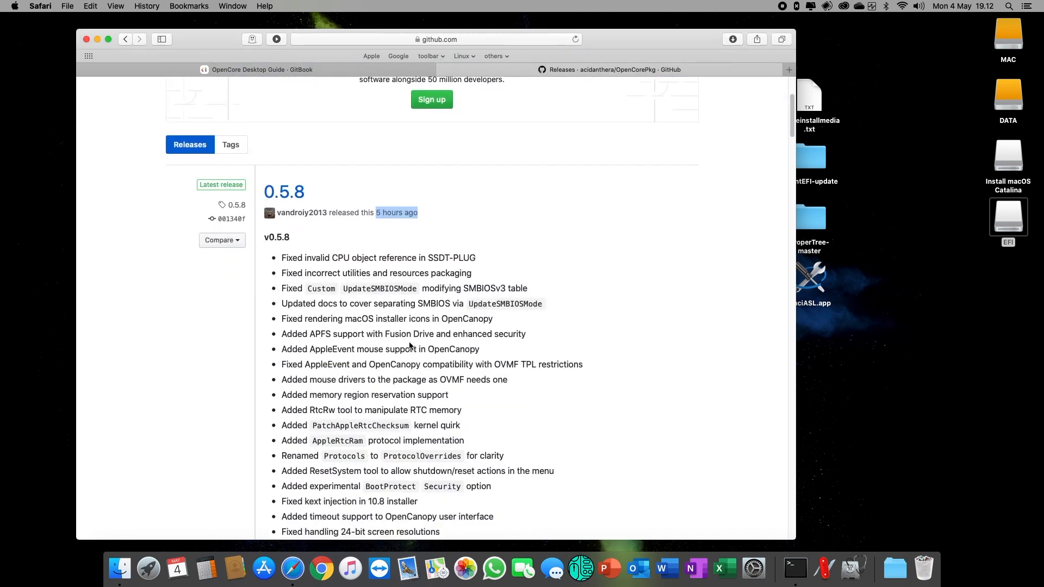
scroll(410, 345, down, 3)
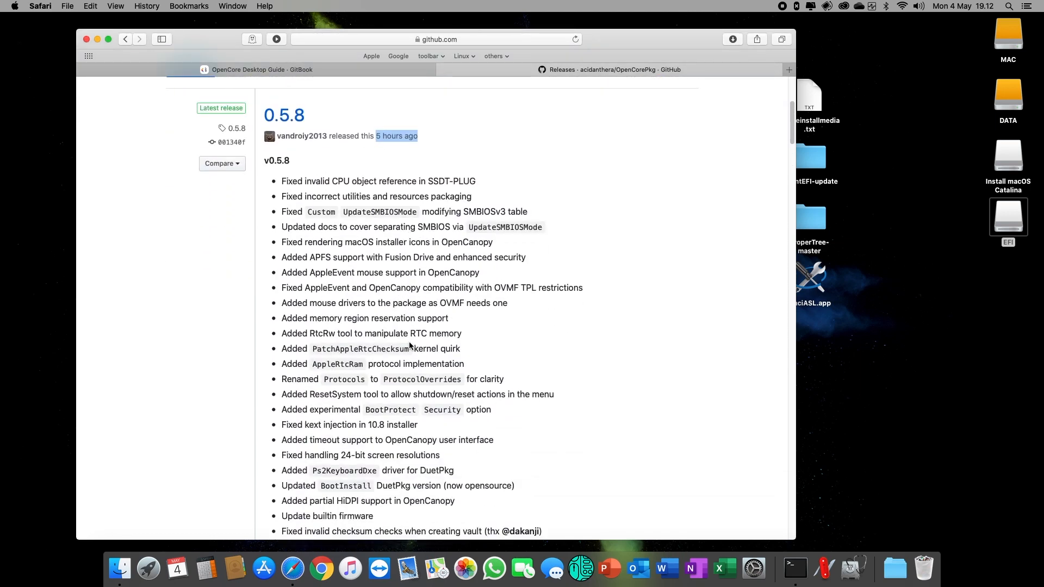
- Download OpenCore-0.5.8-RELEASE.zip to the Desktop, creating a new OpenCore folder there, and move the zip into that folder
scroll(410, 346, down, 9)
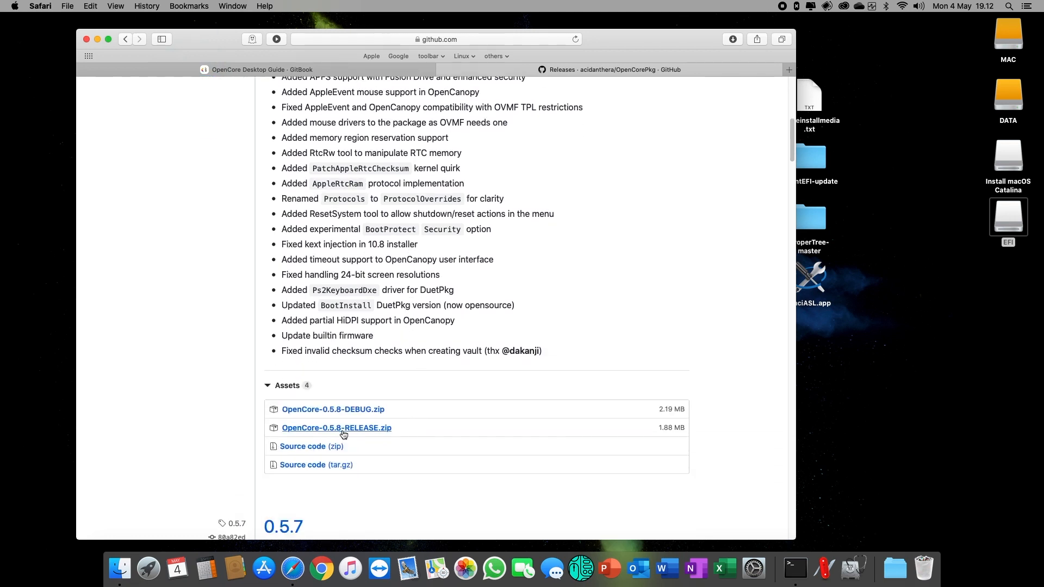
click(342, 430)
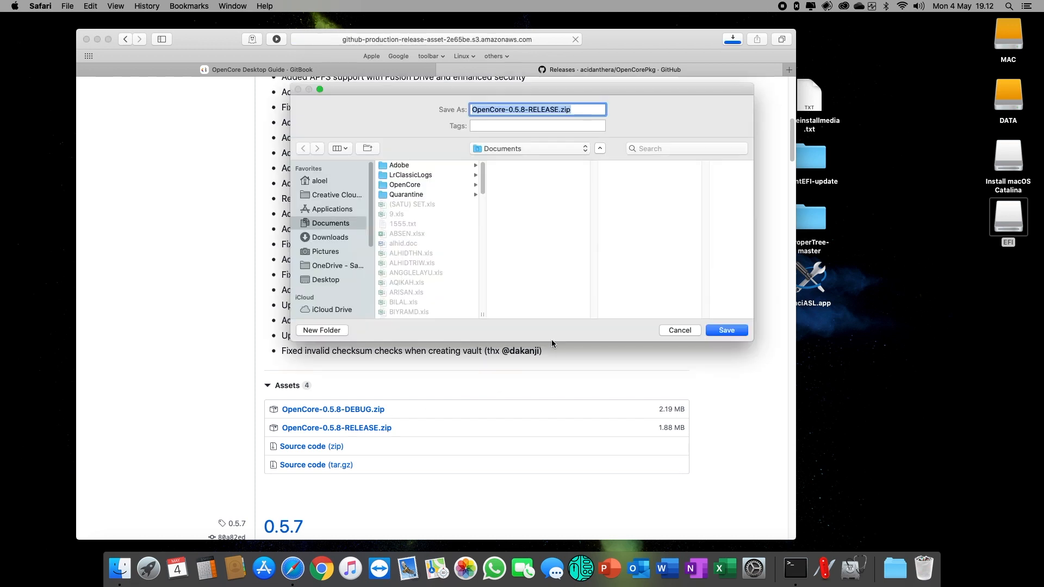
click(326, 280)
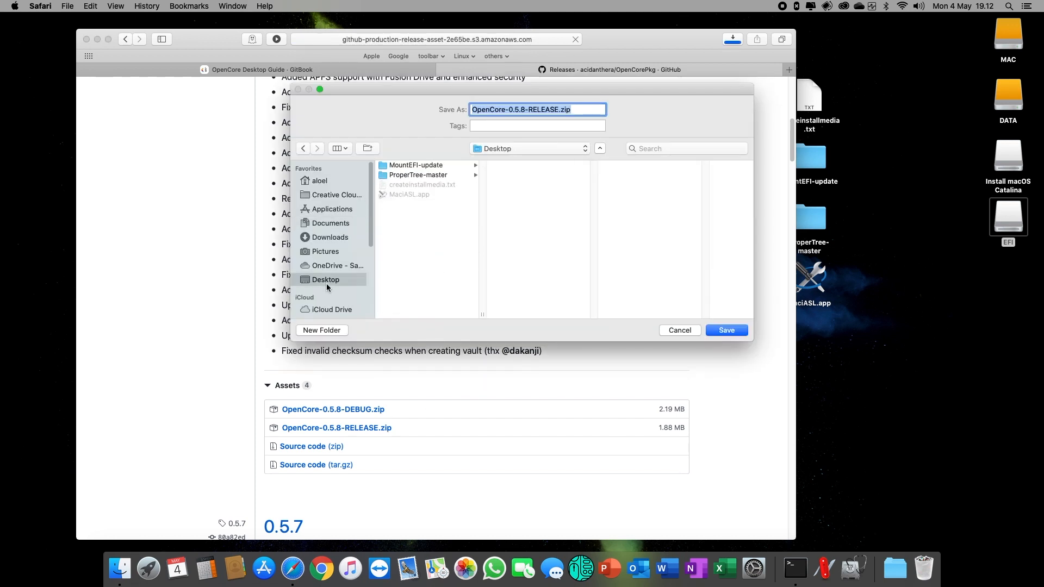
click(327, 330)
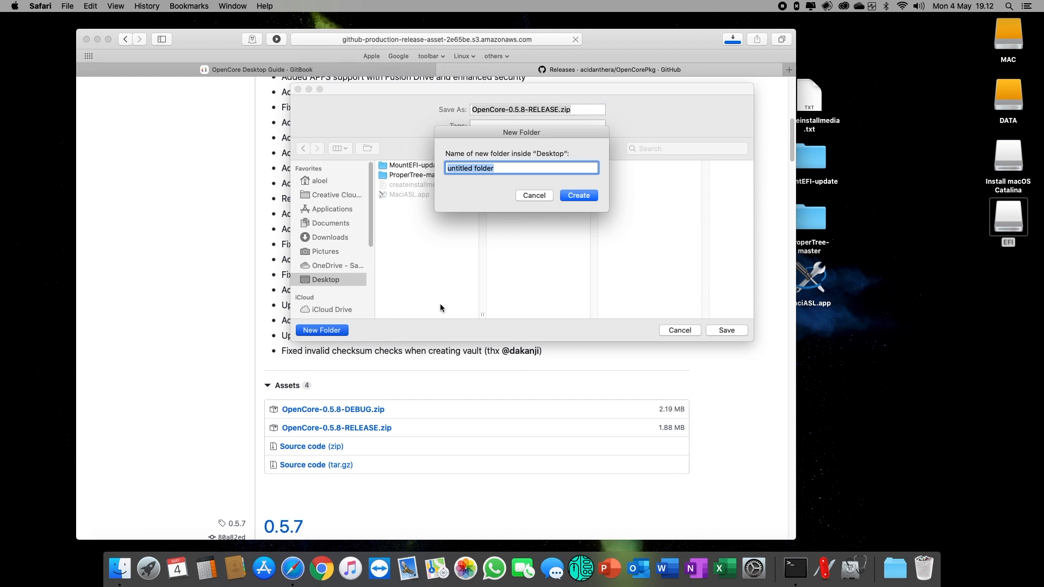
text(OpenCore)
key(Return)
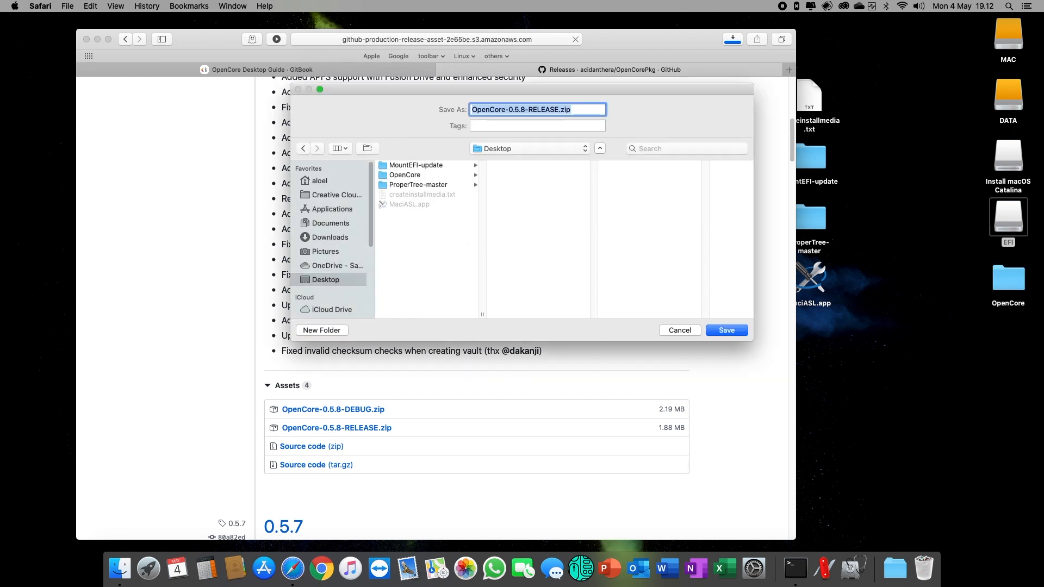
click(731, 330)
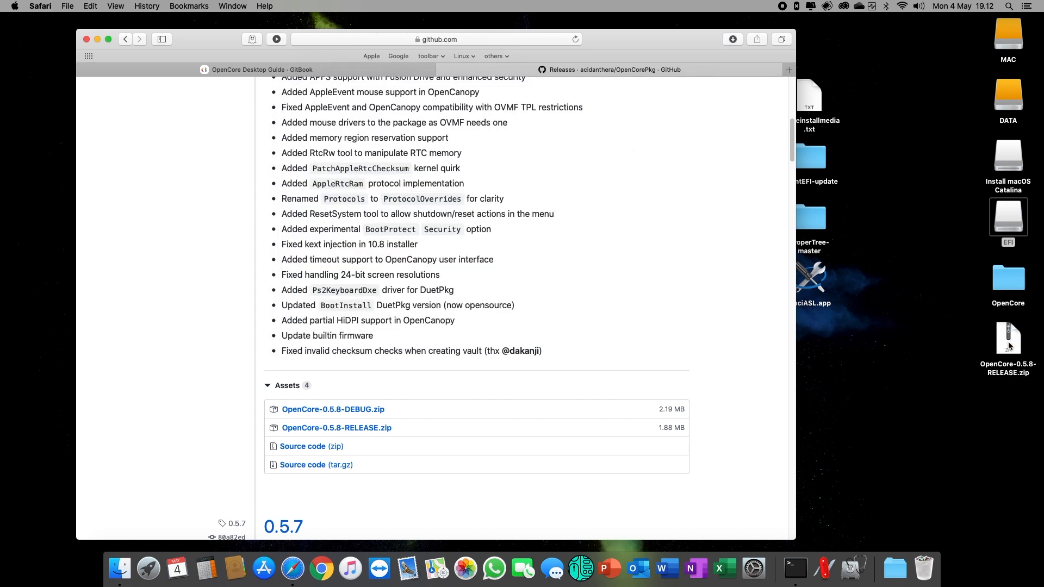
drag(1009, 346, 1008, 281)
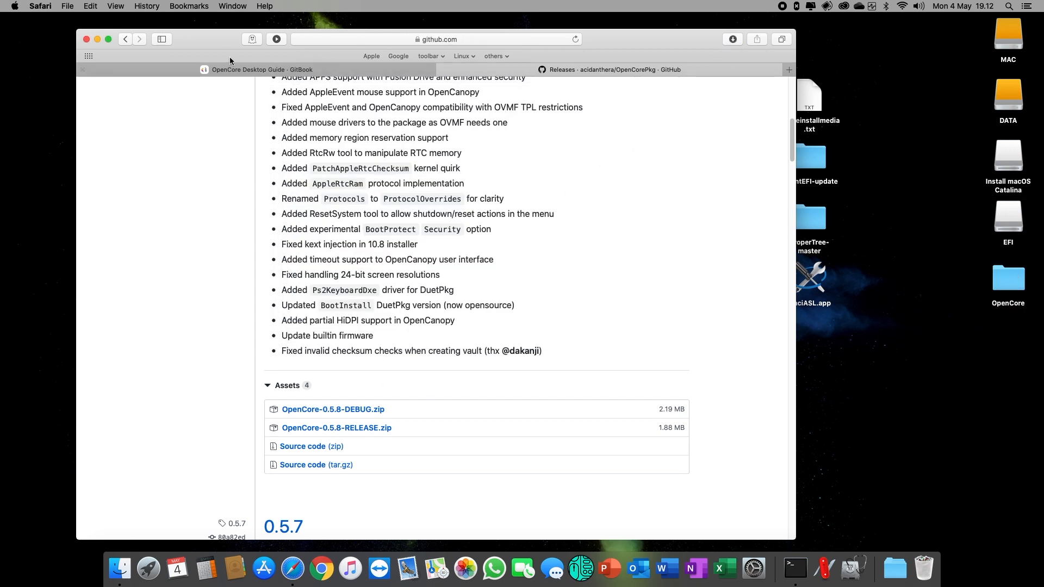
- Minimize Safari, open the OpenCore folder beside the EFI window and extract OpenCore-0.5.8-RELEASE.zip
click(98, 40)
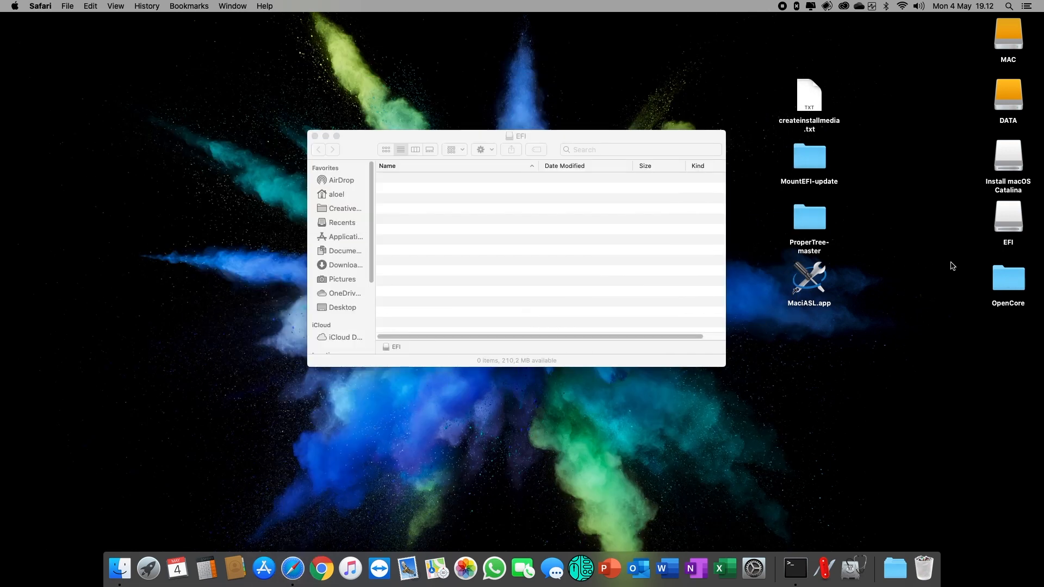
double_click(1010, 279)
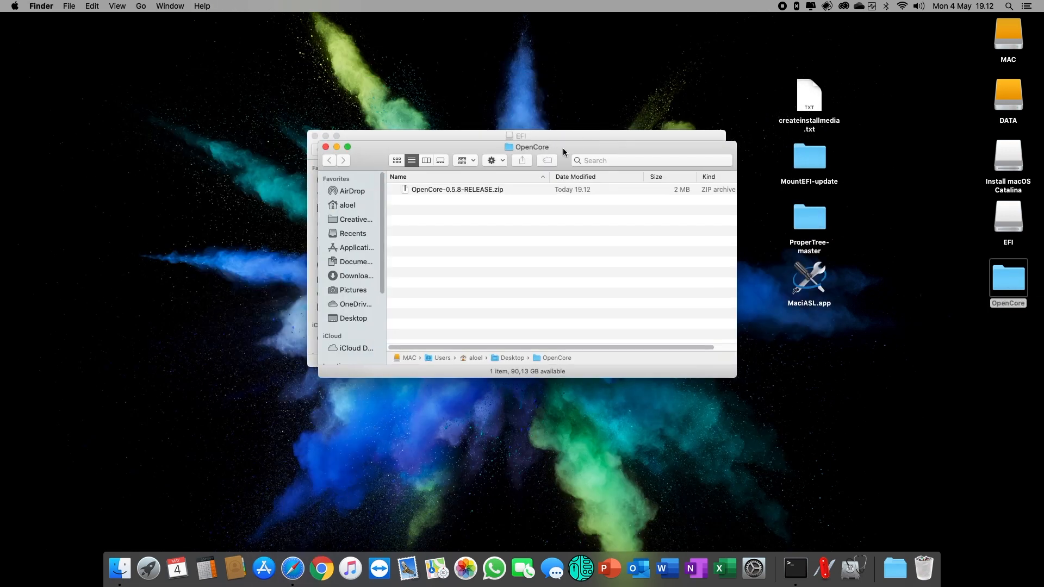
drag(563, 148, 812, 165)
double_click(706, 207)
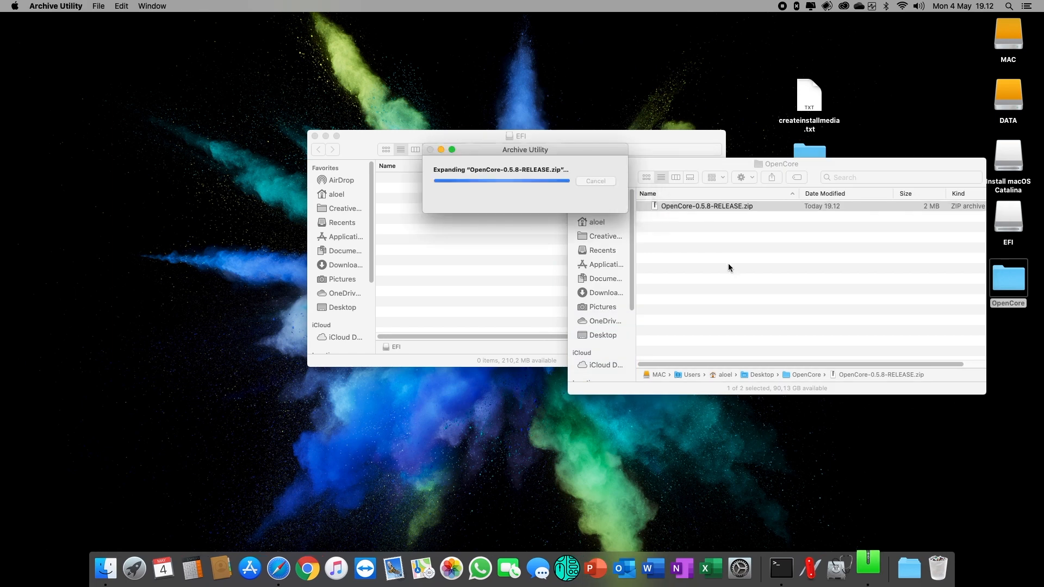
- Copy the EFI folder from the extracted OpenCore-0.5.8-RELEASE folder to the root of the EFI partition
click(643, 207)
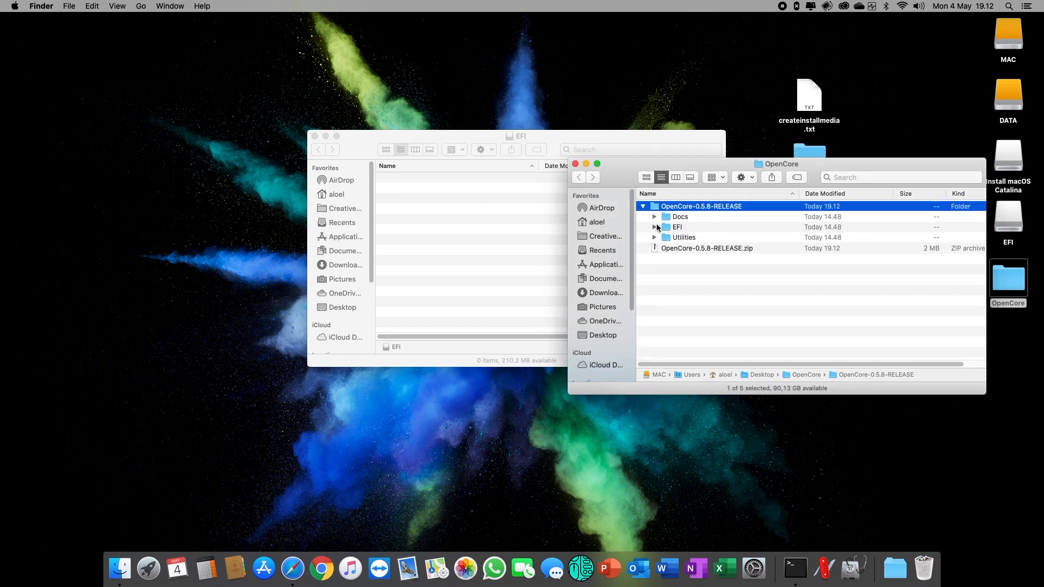
click(655, 227)
click(675, 231)
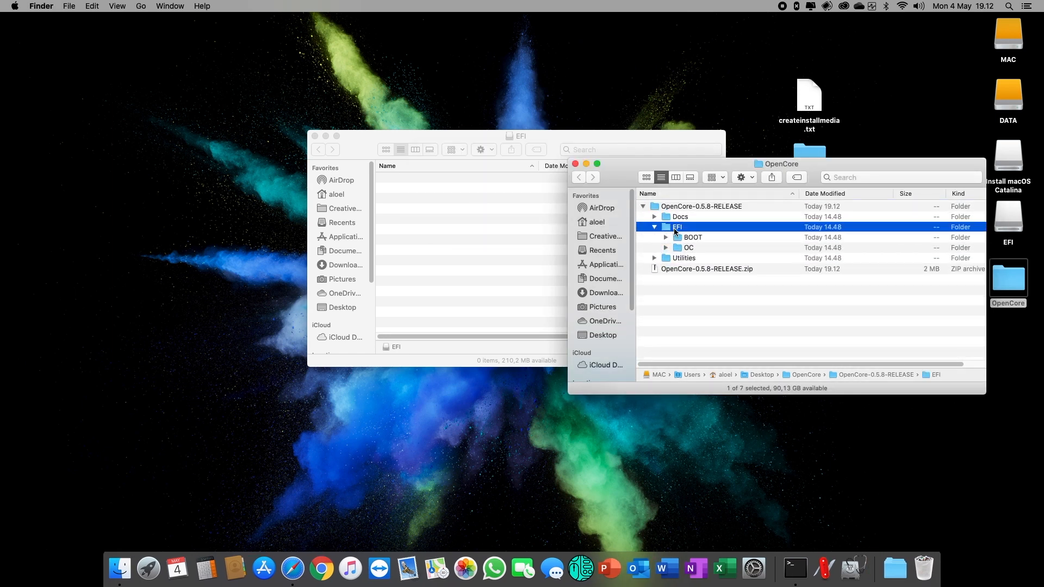
drag(675, 231, 453, 228)
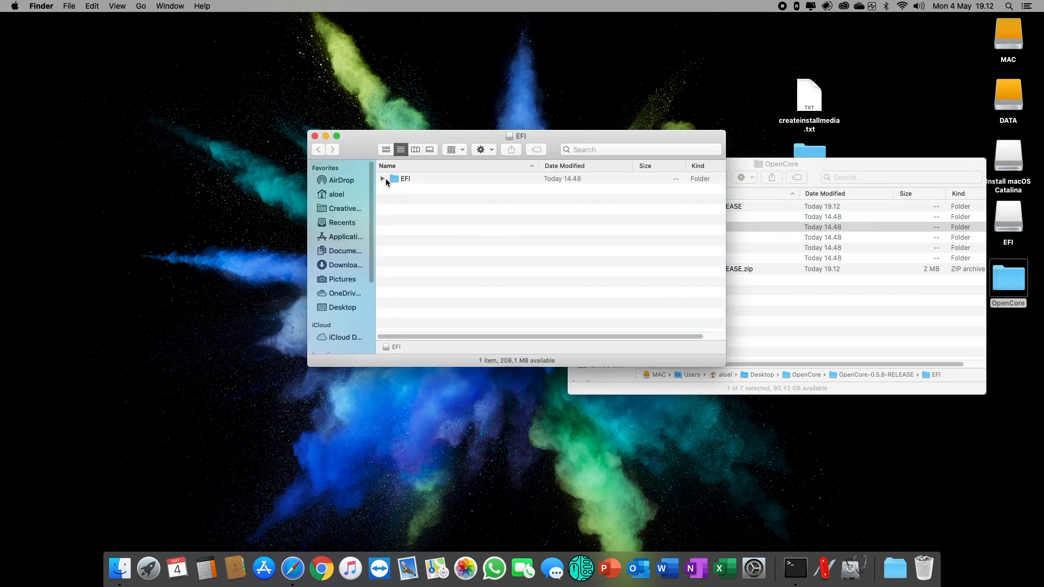
- Expand the copied EFI folder and its OC subfolder, then move the EFI window clear of the OpenCore window's file list
click(384, 179)
click(392, 201)
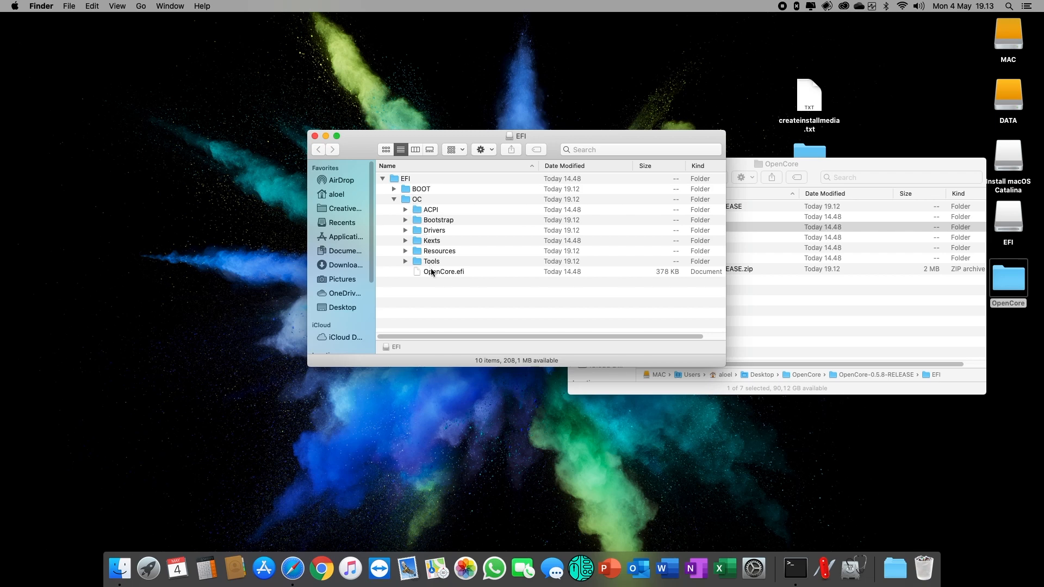
click(442, 221)
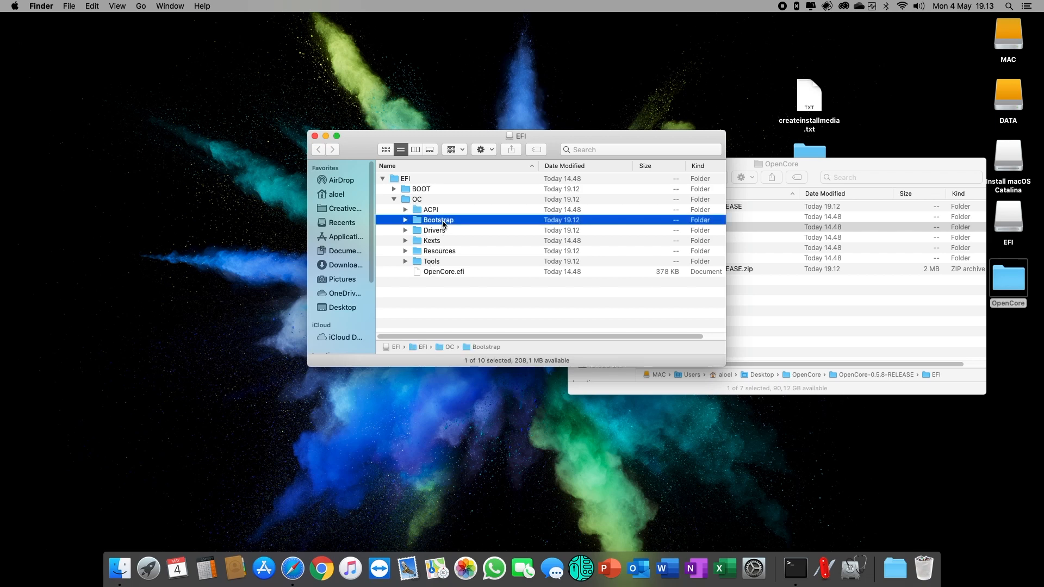
click(439, 252)
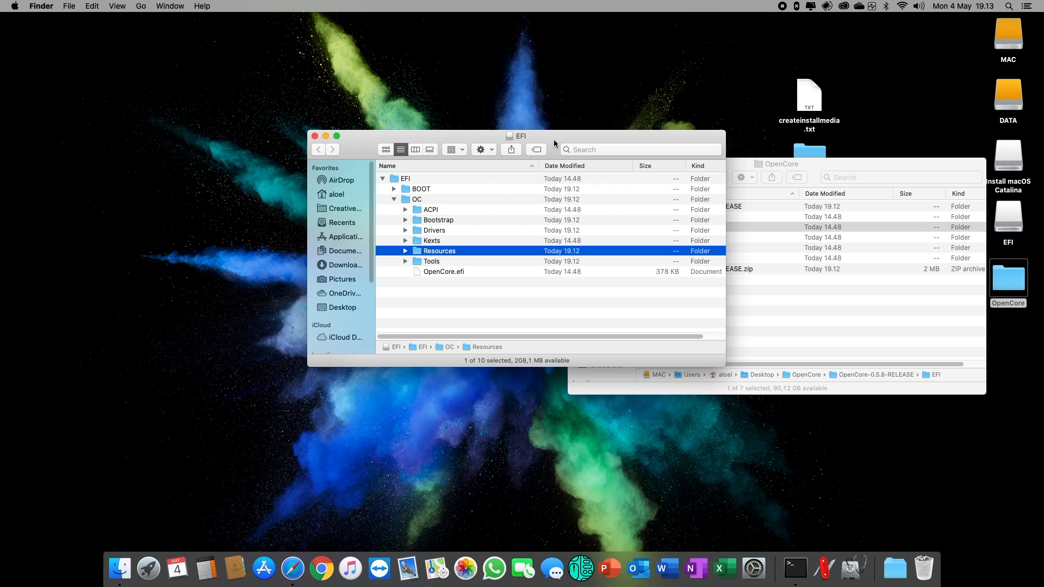
drag(554, 140, 485, 132)
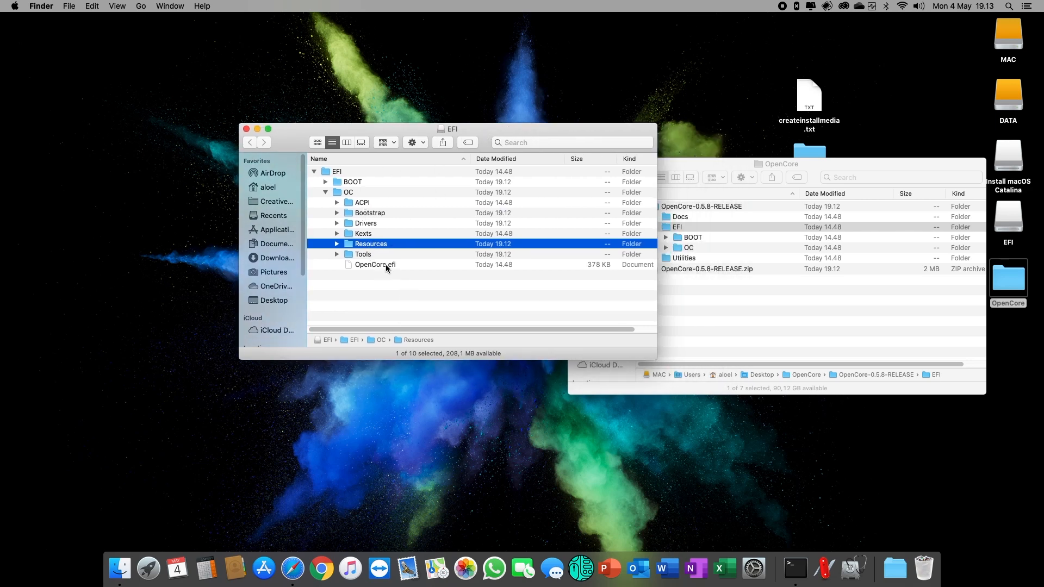
- Copy Sample.plist from the OpenCore release's Docs folder into the OC folder on the EFI partition
click(735, 304)
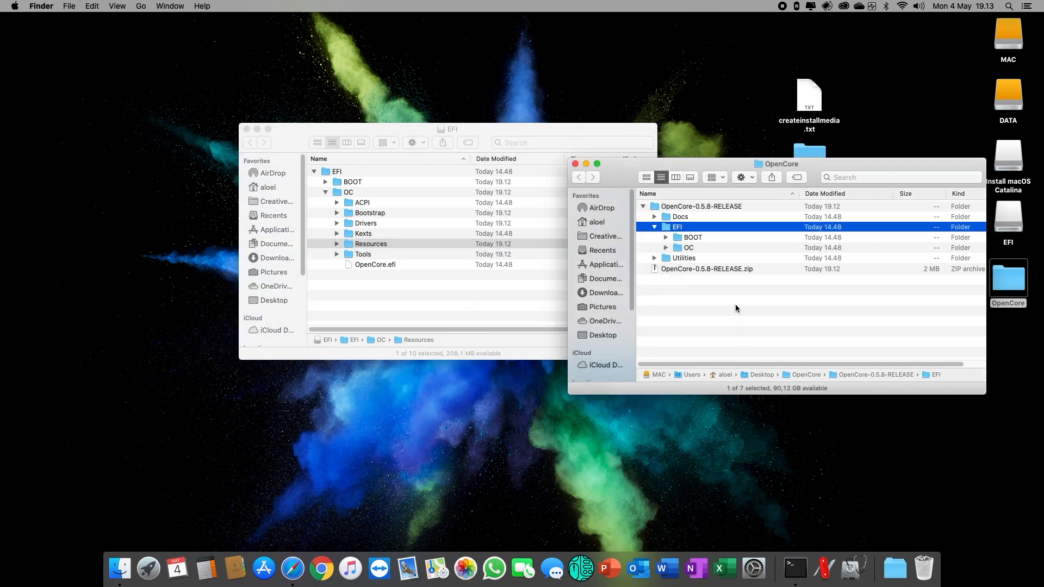
click(655, 217)
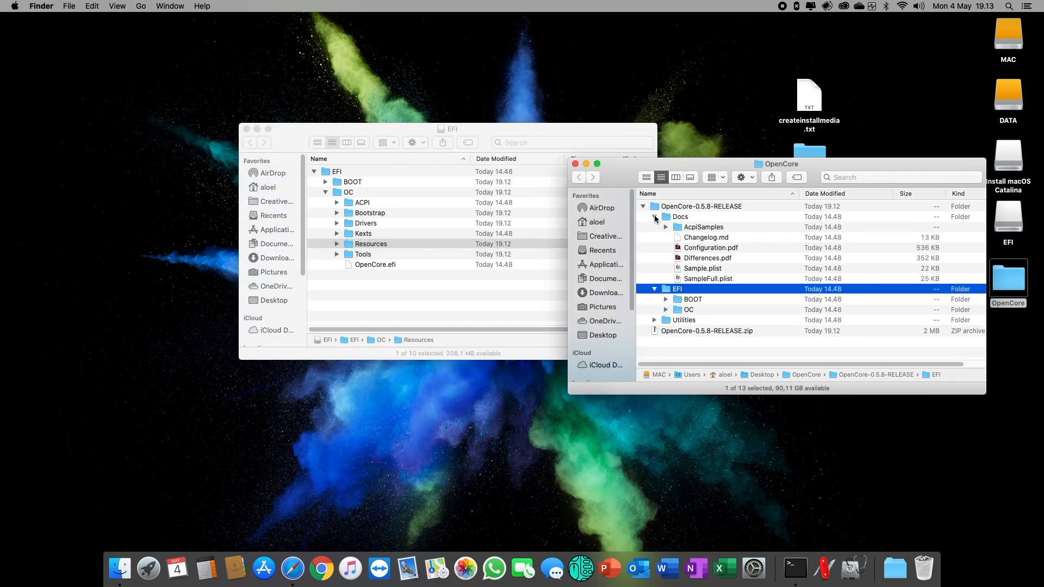
click(702, 269)
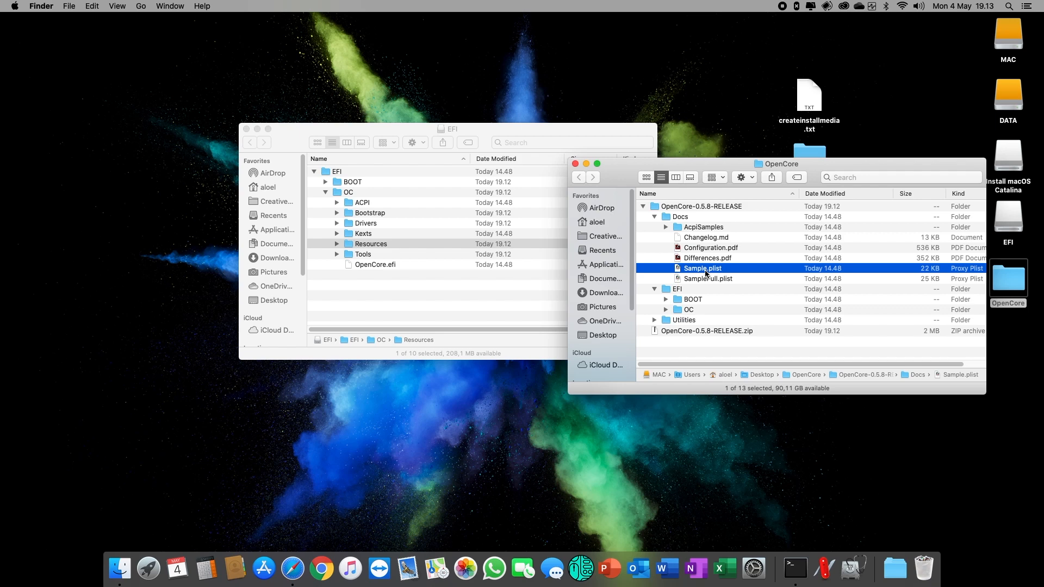
right_click(706, 274)
click(675, 273)
drag(695, 270, 393, 215)
- Rename the copied Sample.plist in the OC folder to config.plist
click(382, 276)
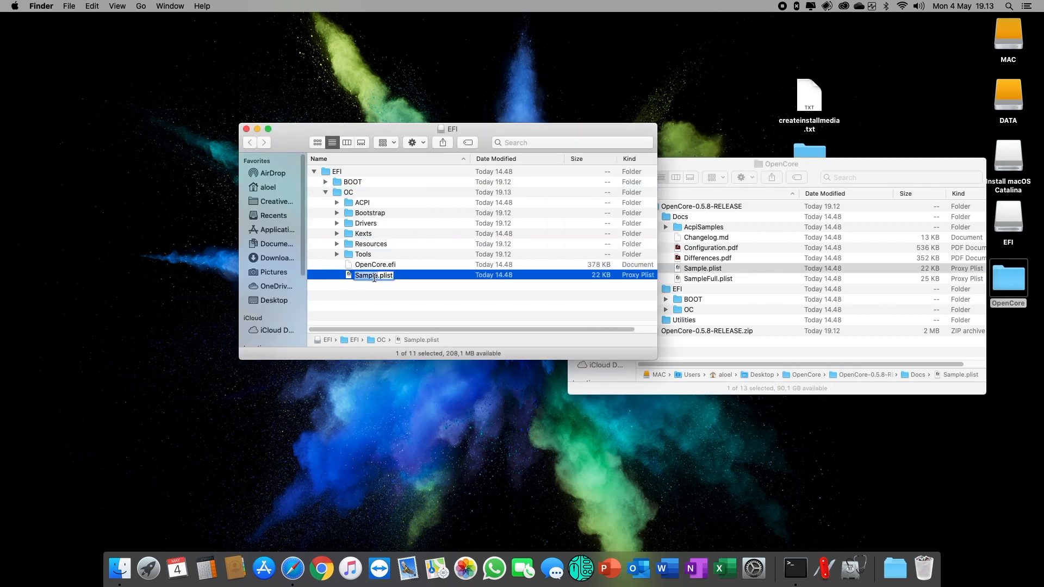
text(config)
key(Return)
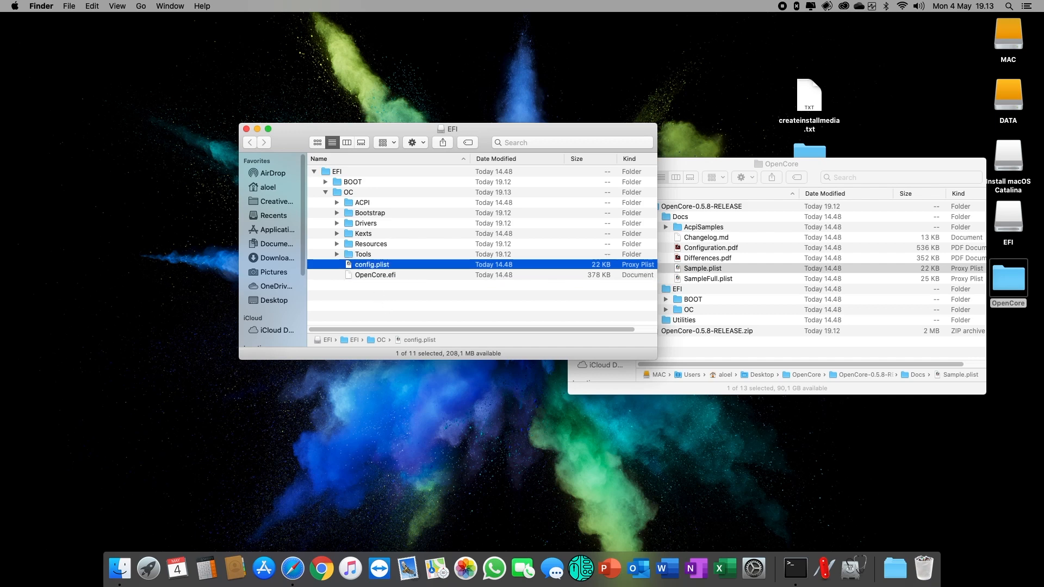
click(406, 298)
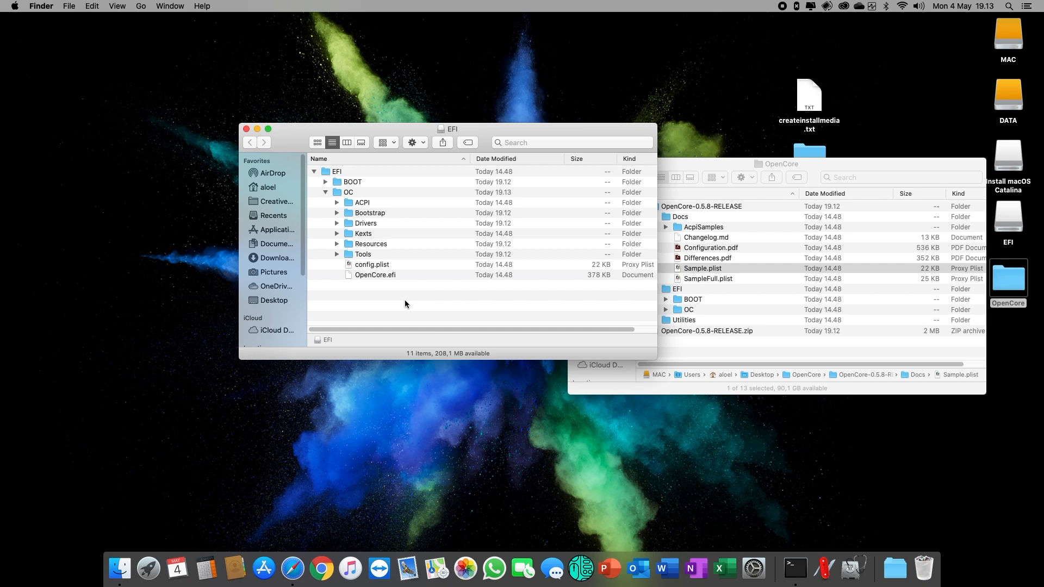
- Move all the .efi files in the OC folder's Drivers subfolder to the Trash, from HiiDatabase.efi through XhciDxe.efi
click(337, 223)
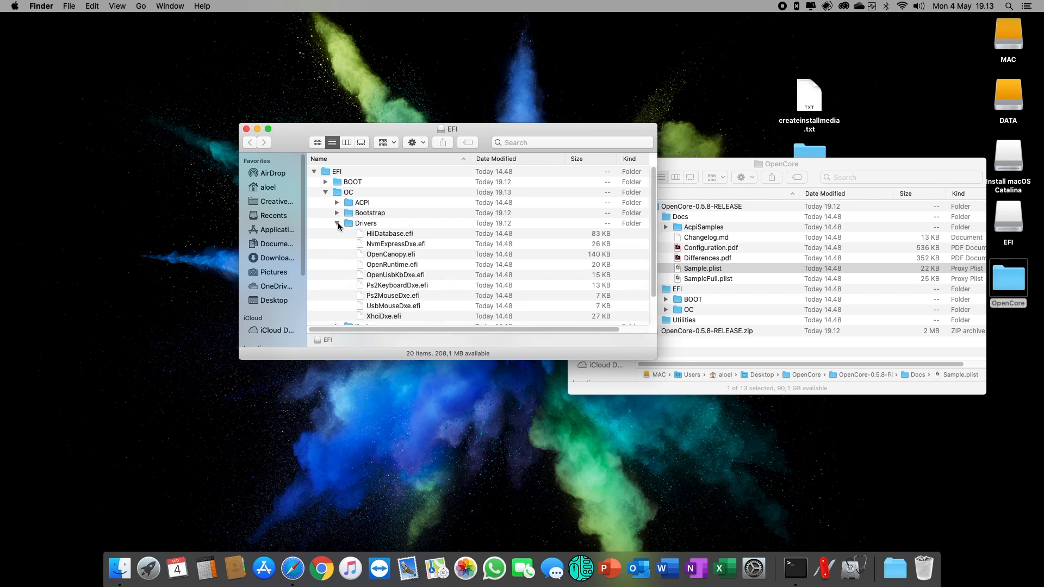
click(392, 236)
scroll(397, 305, down, 3)
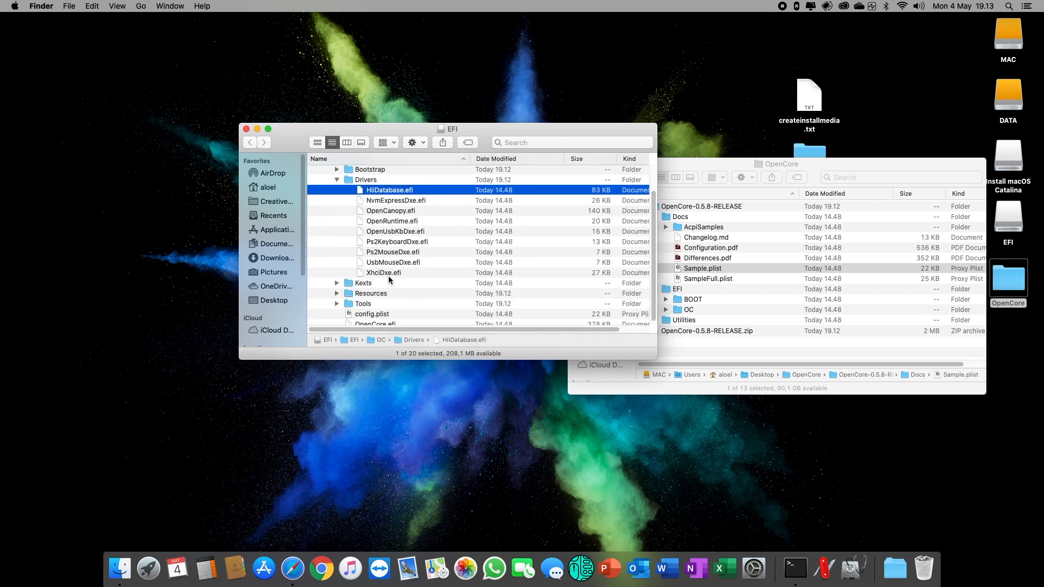
shift+click(387, 274)
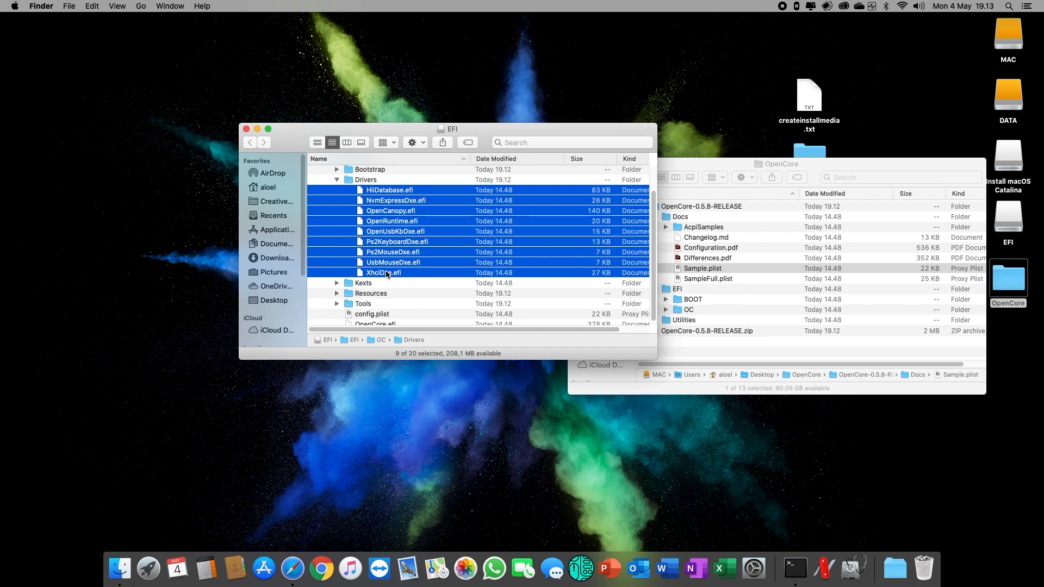
right_click(395, 223)
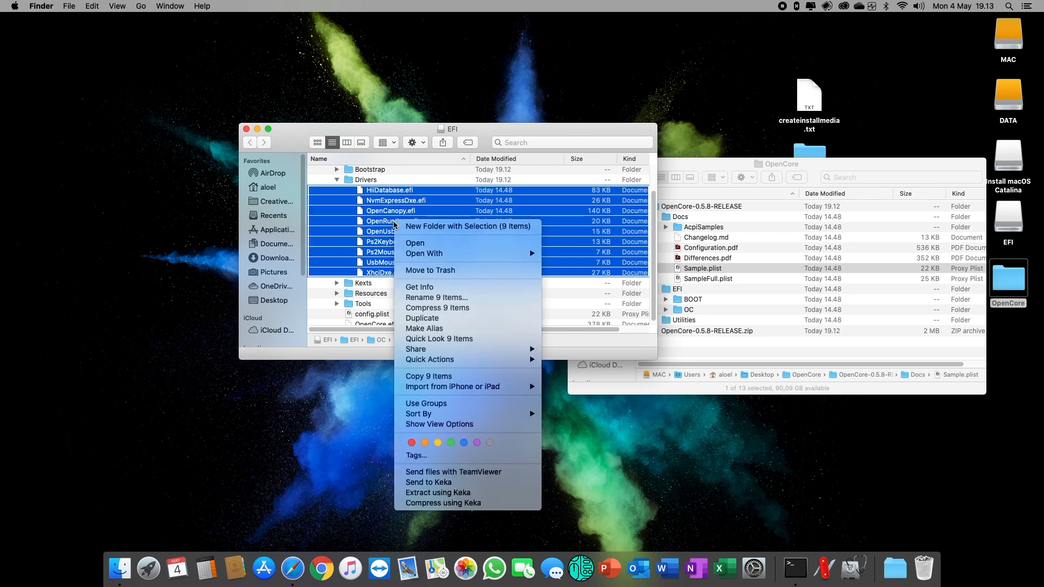
click(433, 271)
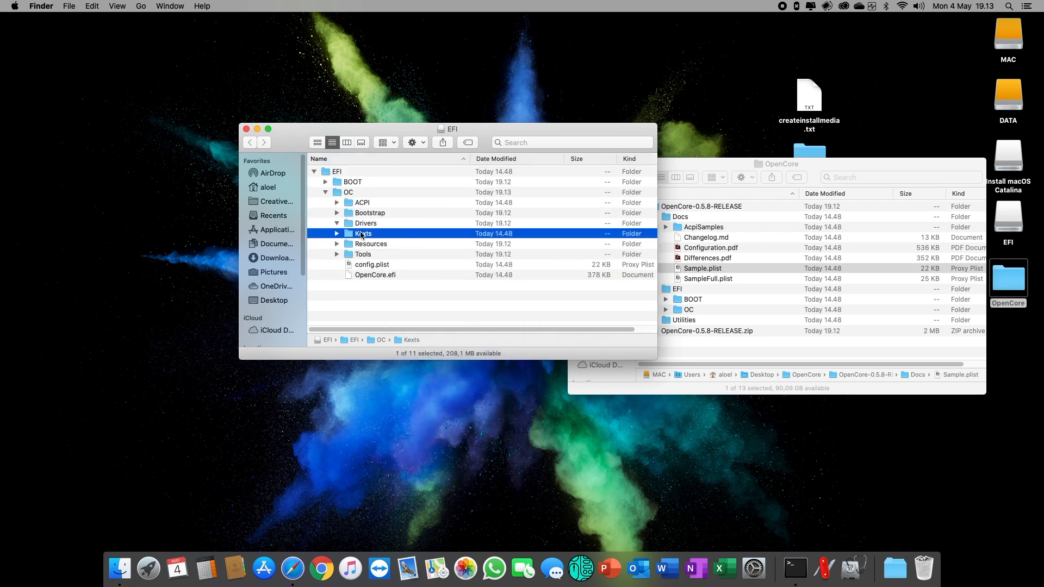
- Move every file in the OC folder's Tools subfolder except CleanNvram.efi and OpenShell.efi to the Trash
click(337, 255)
scroll(398, 277, down, 5)
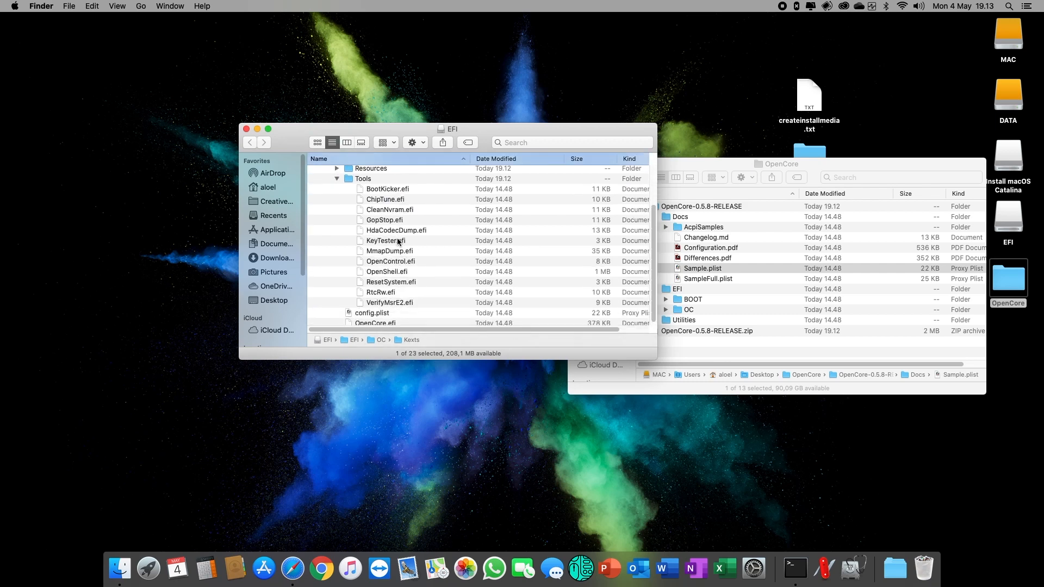
click(394, 212)
click(398, 276)
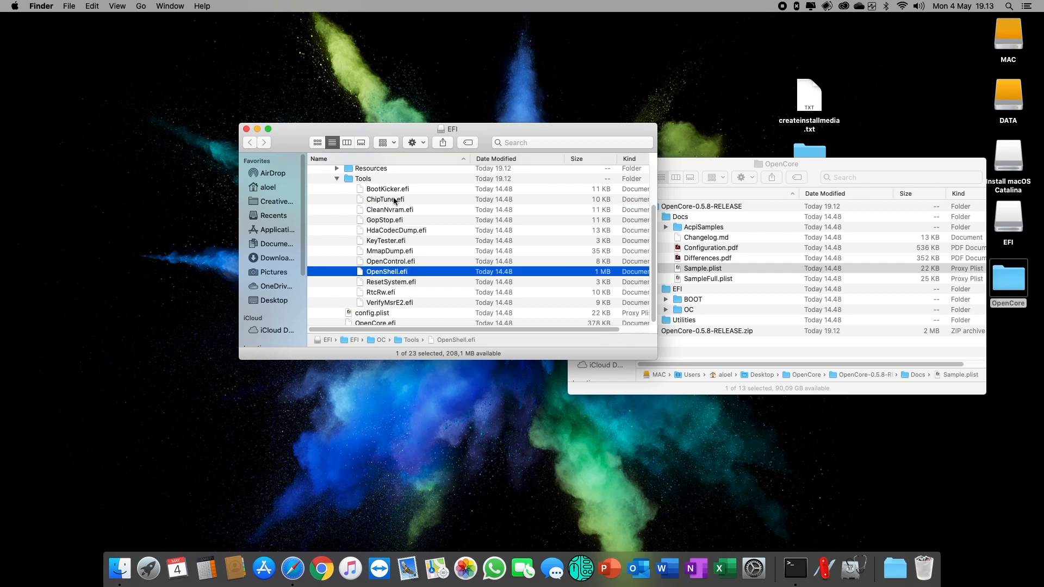
click(395, 190)
shift+click(401, 303)
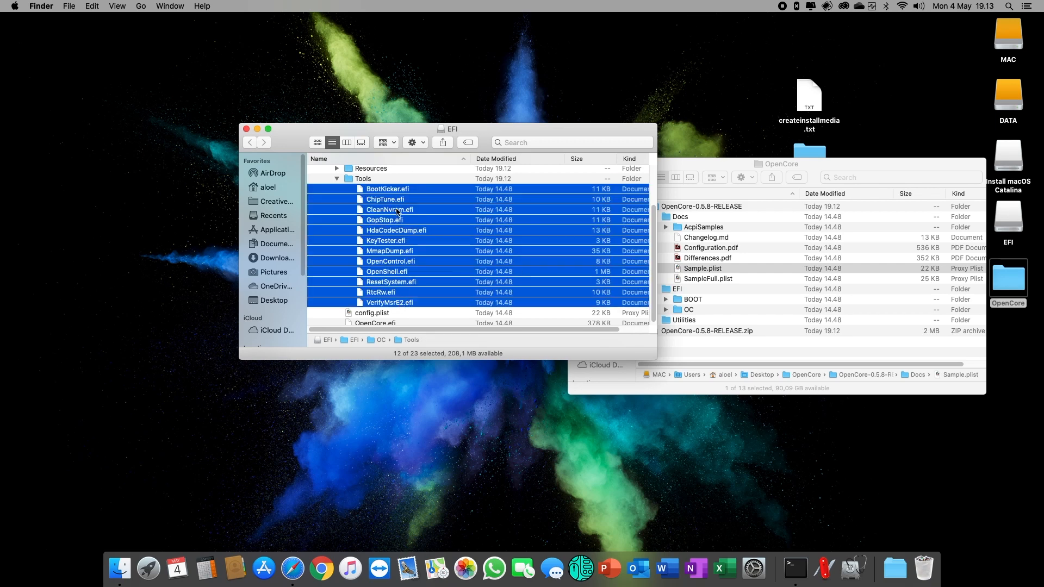
super+click(386, 210)
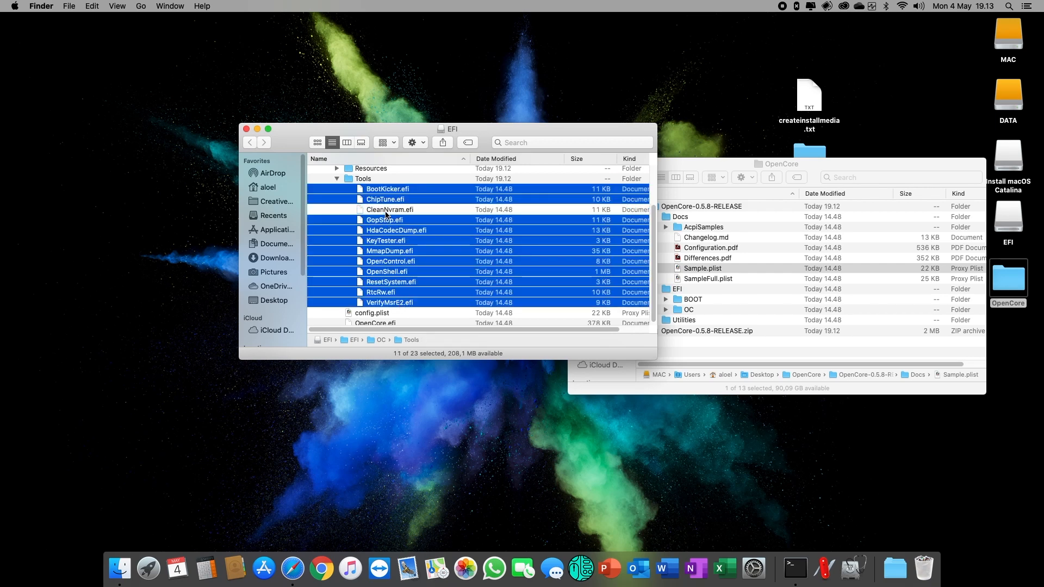
super+click(392, 272)
right_click(388, 240)
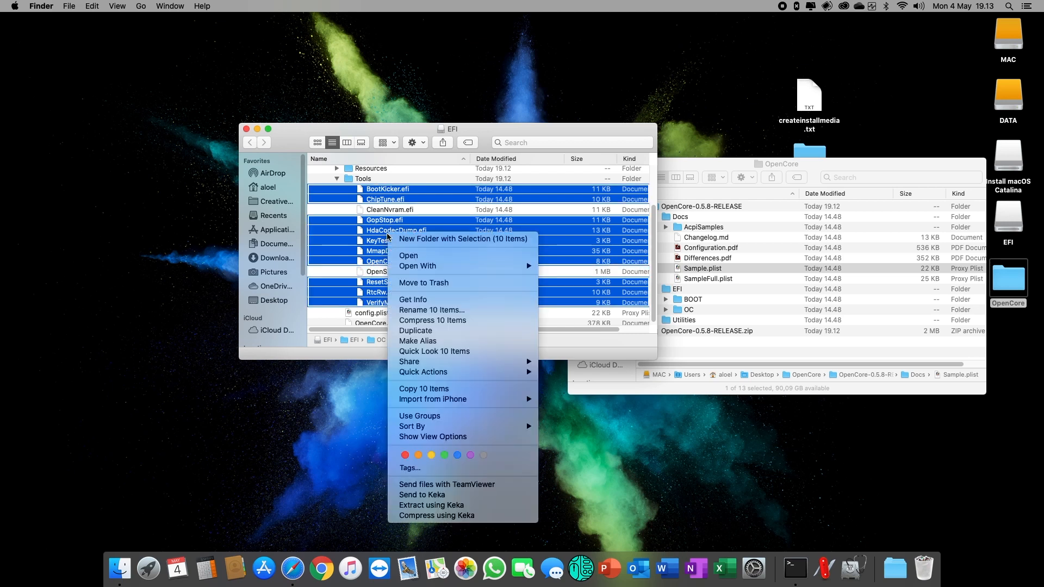
click(405, 282)
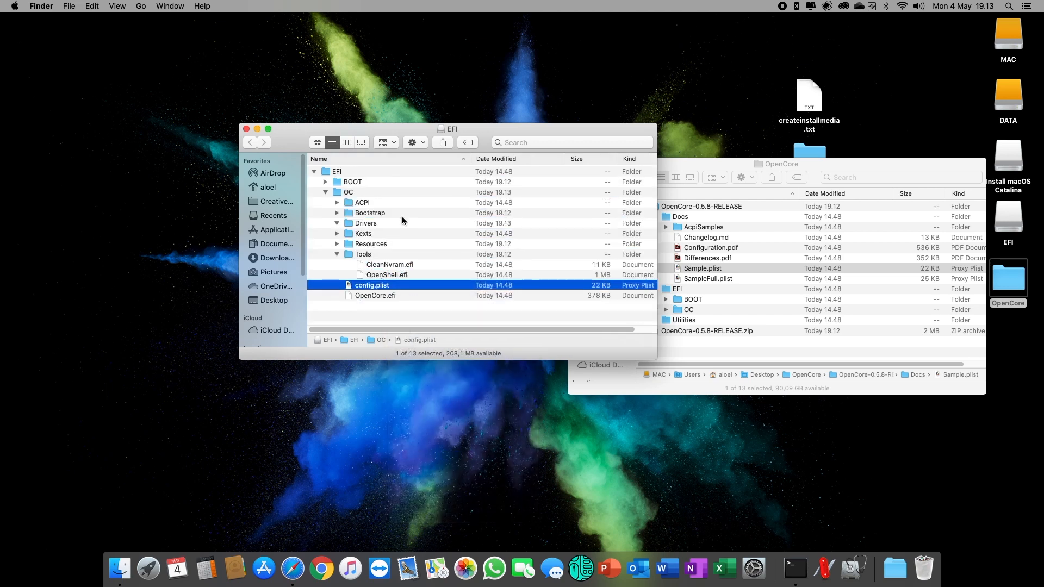
- Check the contents of the Resources and Bootstrap folders and collapse the OC subfolders
click(338, 244)
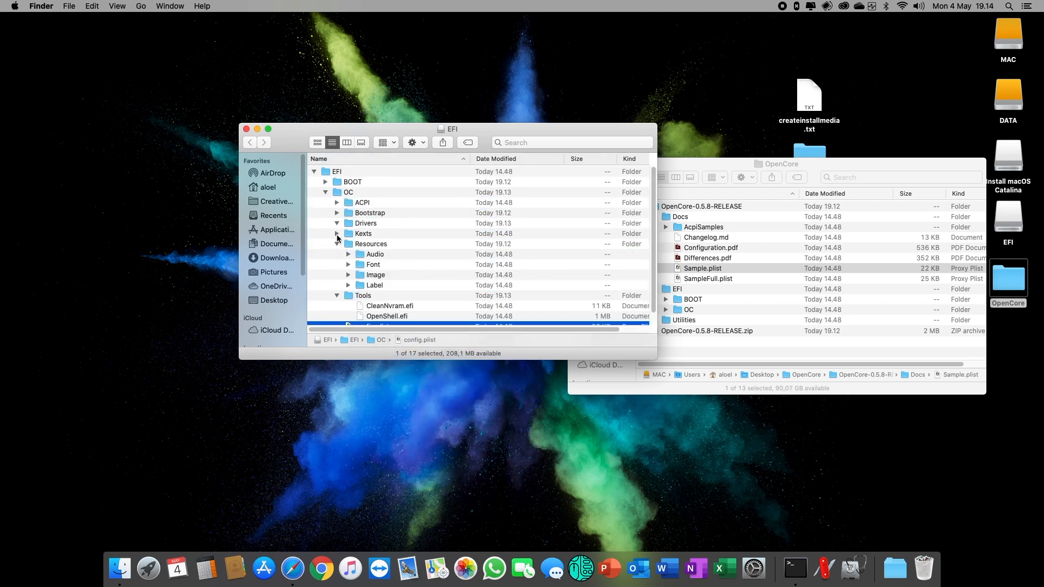
click(338, 243)
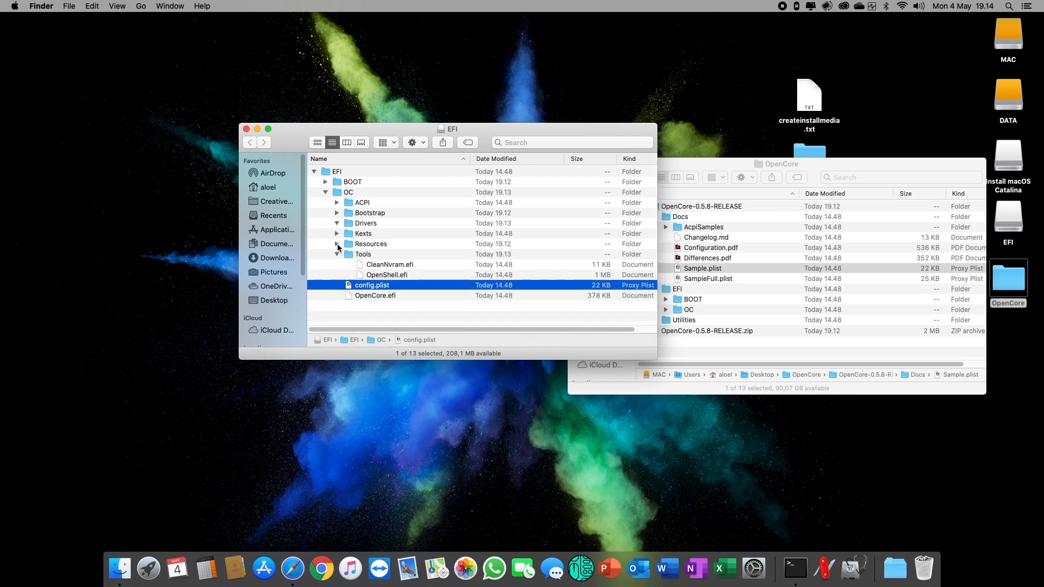
click(341, 245)
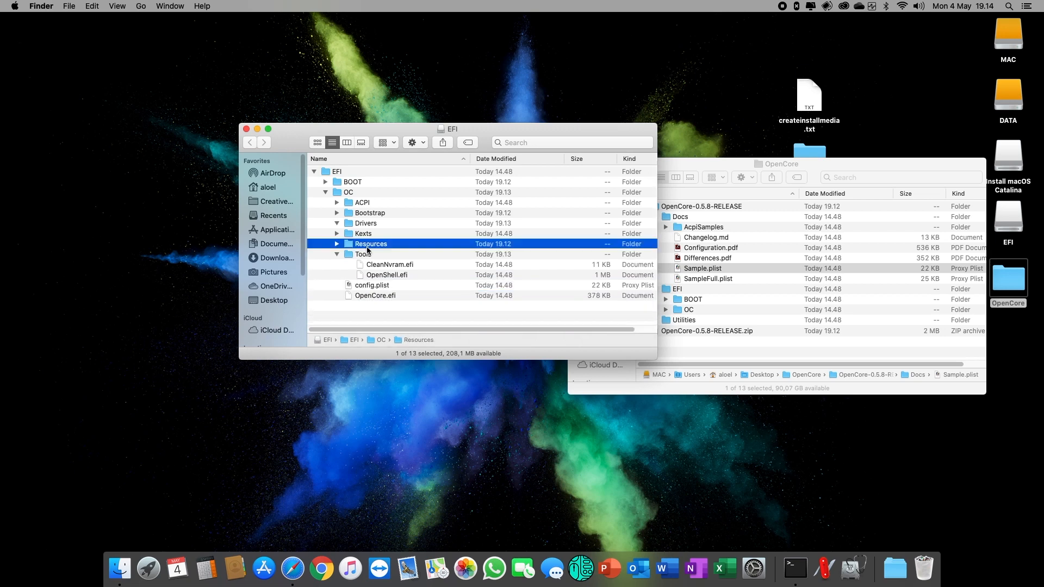
click(337, 255)
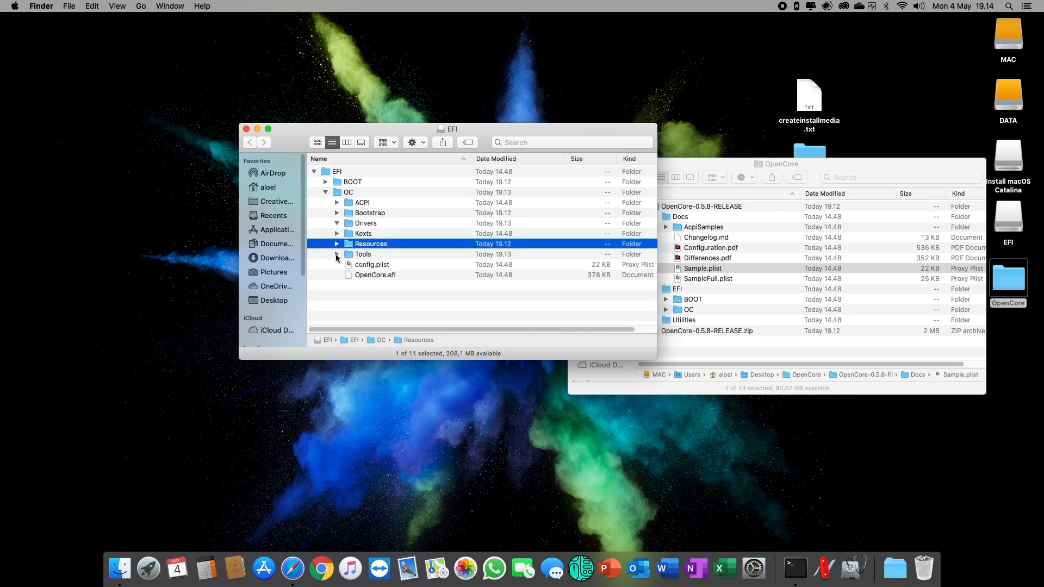
click(337, 213)
click(336, 212)
click(337, 203)
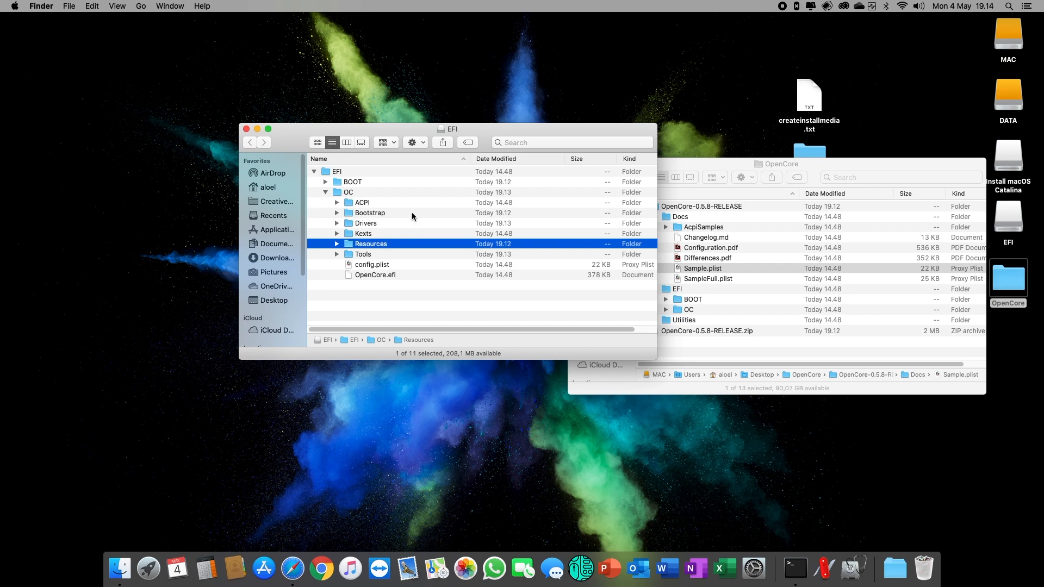
- Move the OpenCore window partly over the EFI window and collapse the OpenCore-0.5.8-RELEASE folder
click(346, 194)
drag(710, 161, 600, 156)
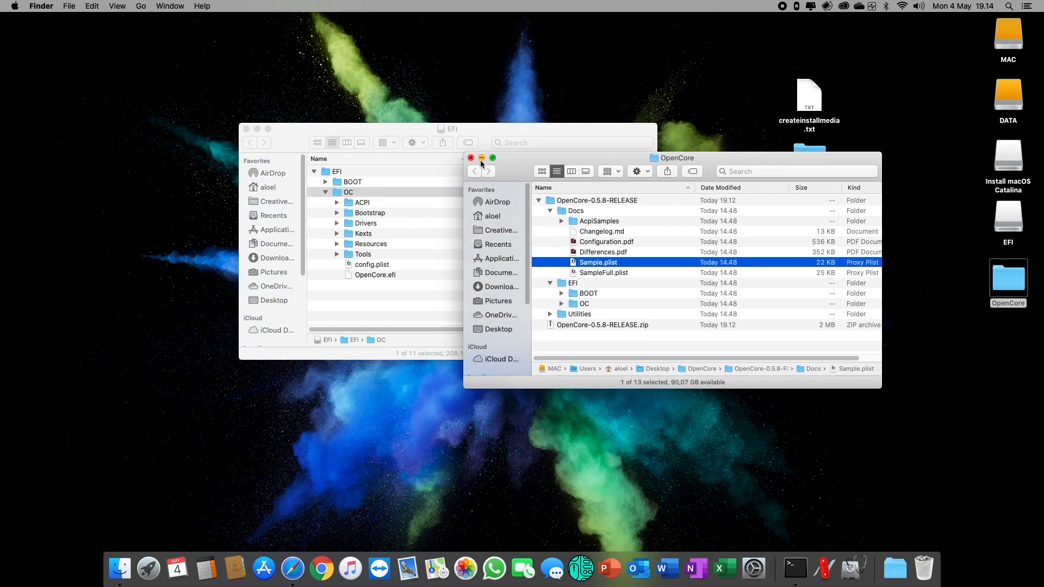
click(539, 200)
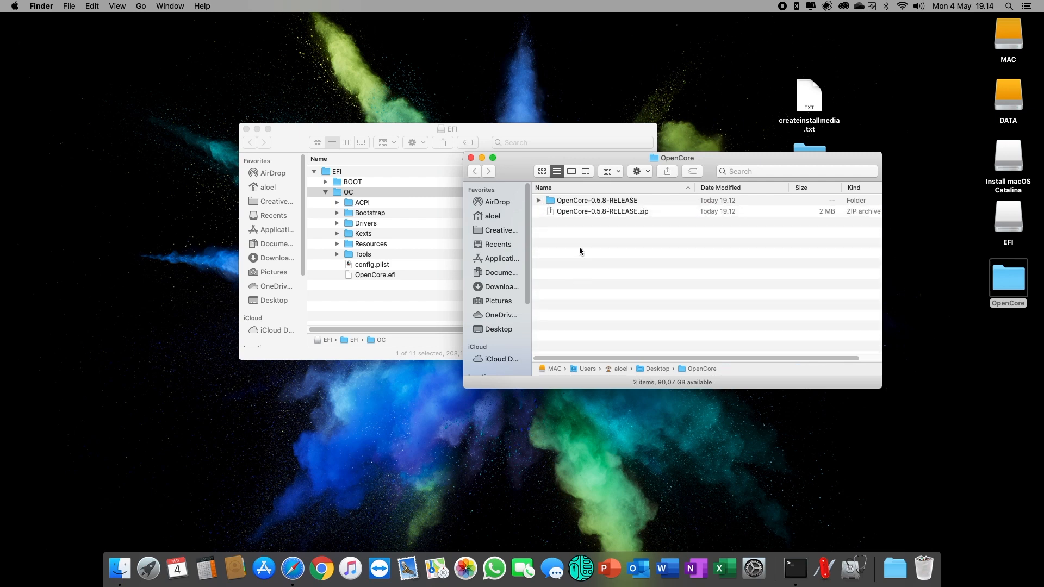
- Switch to Safari, return to the OpenCore Desktop Guide and close the OpenCorePkg releases tab
click(293, 568)
click(299, 70)
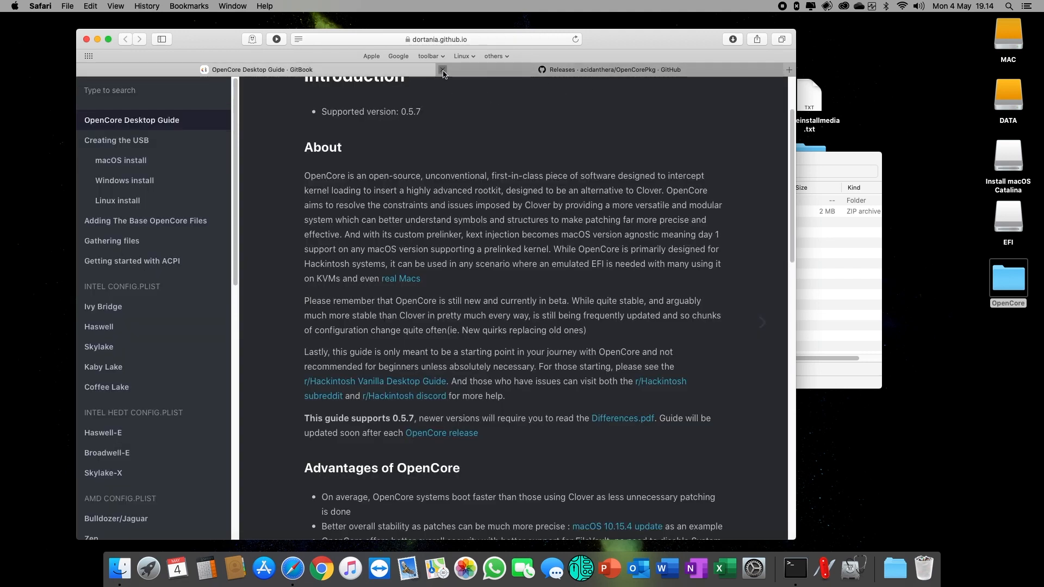
click(443, 70)
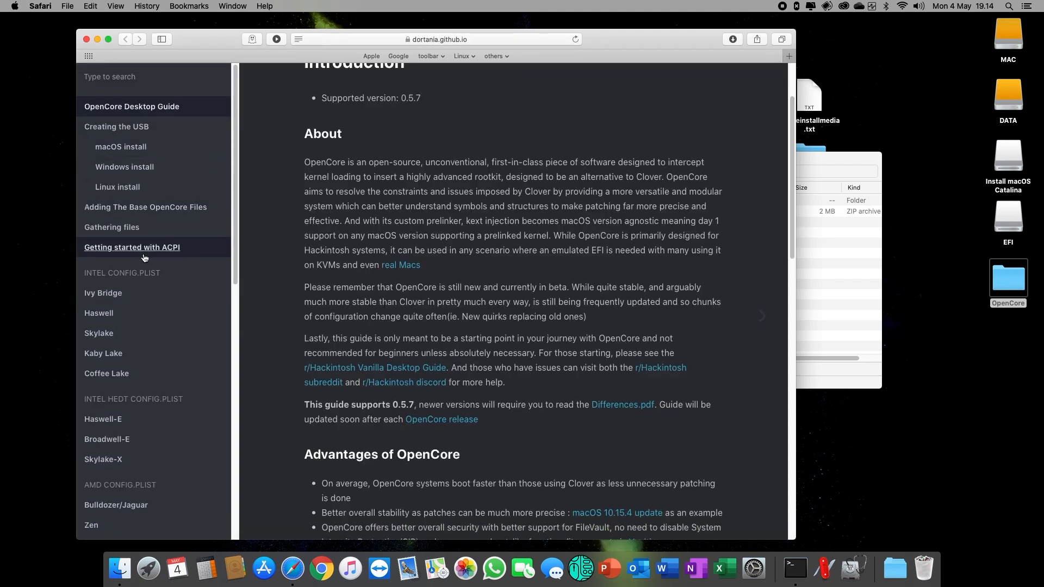
- Open the guide's Gathering files page and follow the ApfsDriverLoader.efi link under Firmware Drivers
click(231, 240)
scroll(473, 264, down, 5)
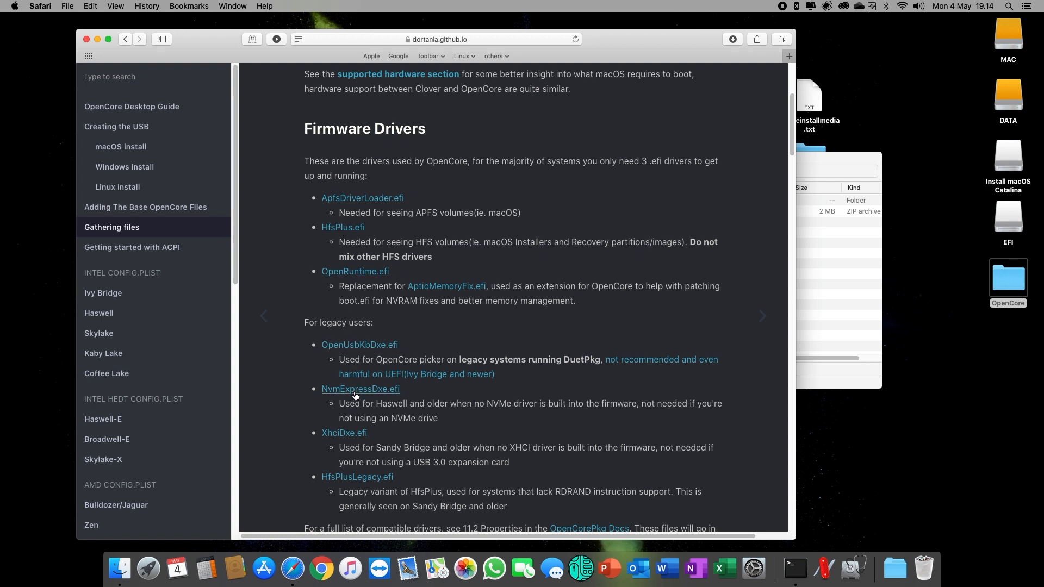
click(389, 204)
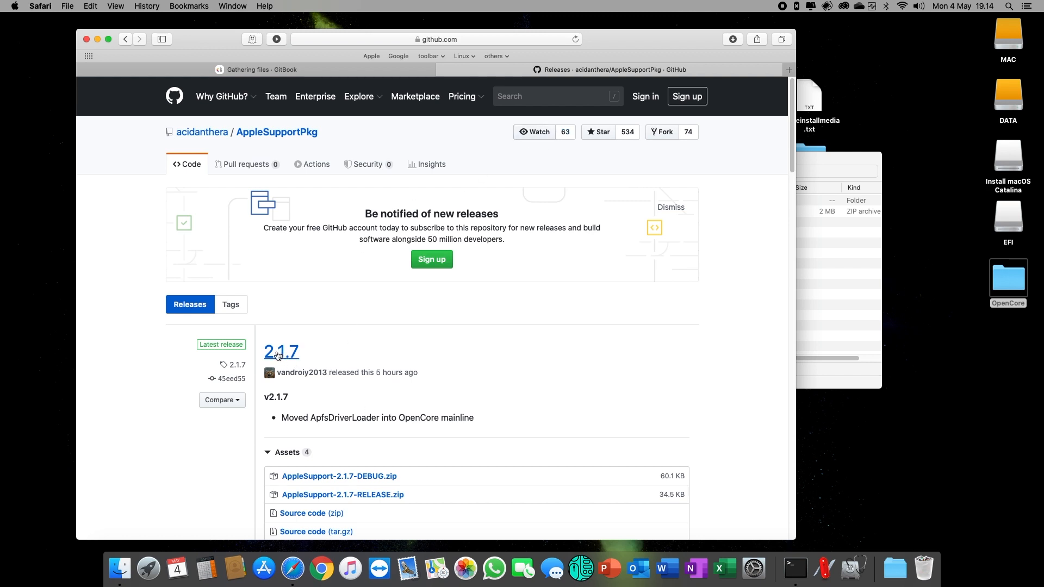
- Read the AppleSupportPkg 2.1.7 release note about ApfsDriverLoader and download AppleSupport-2.1.7-RELEASE.zip
scroll(403, 394, down, 2)
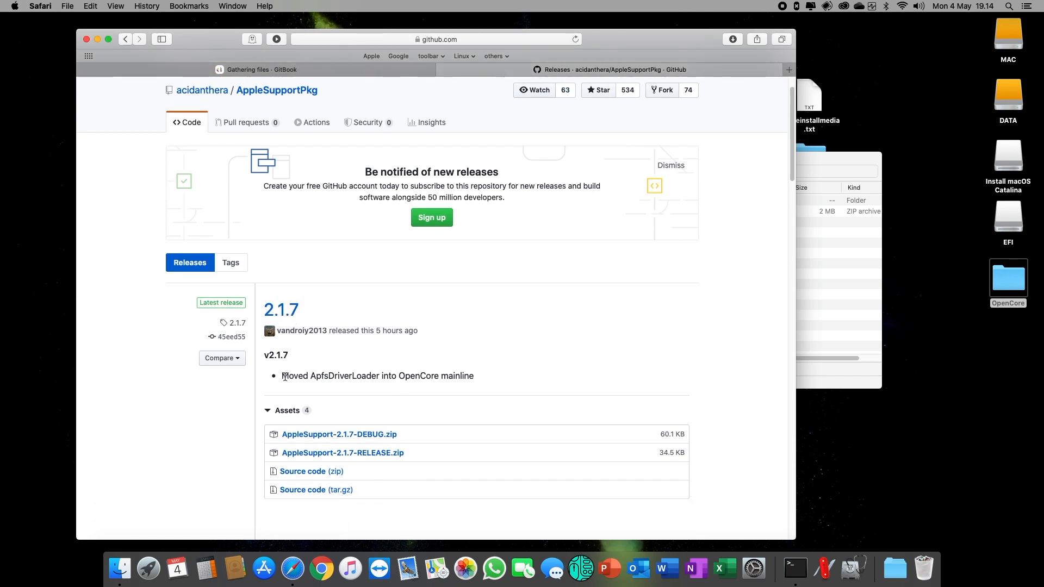
drag(282, 375, 518, 375)
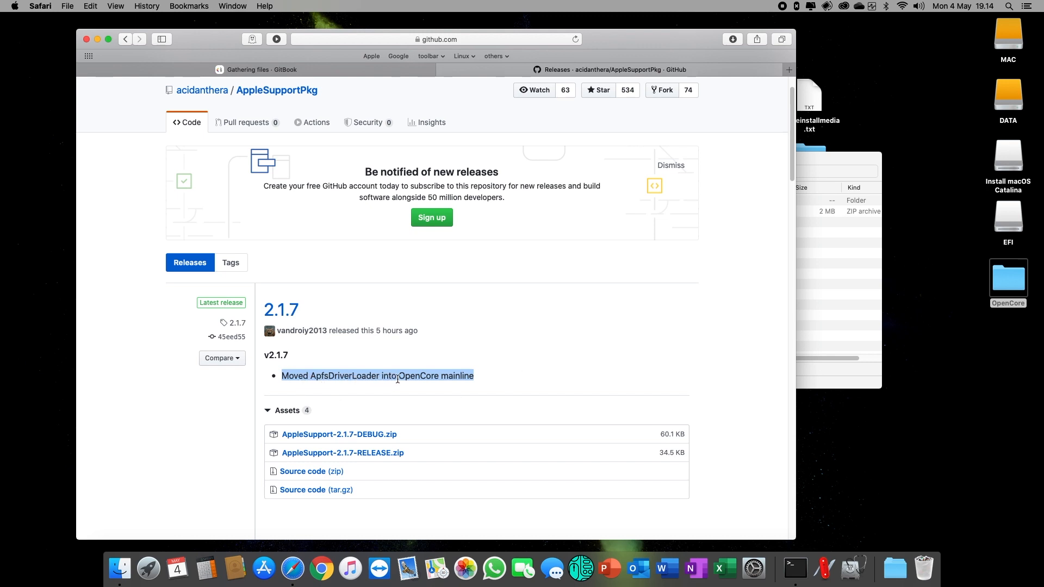
click(517, 370)
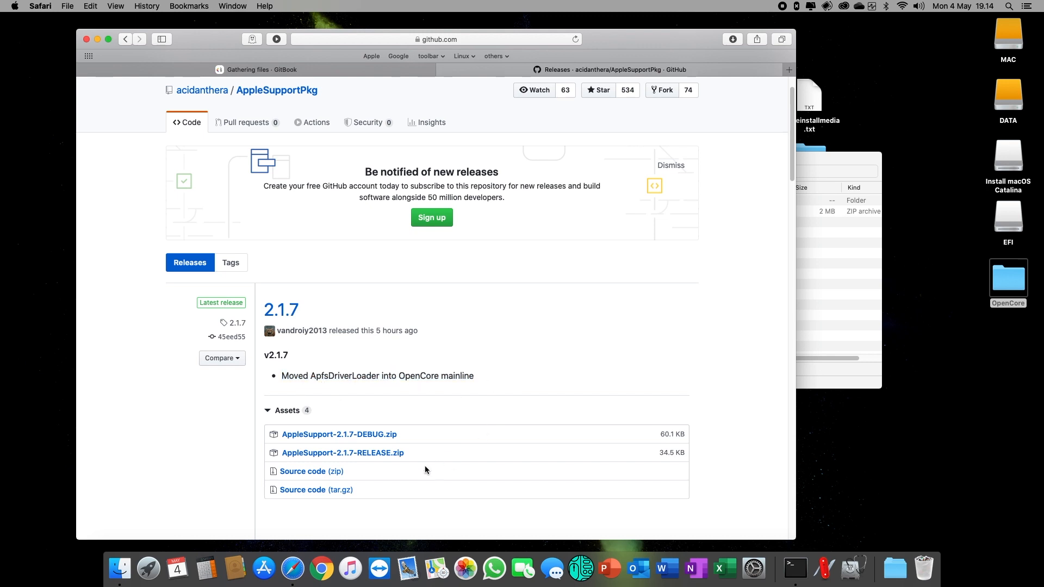
click(363, 454)
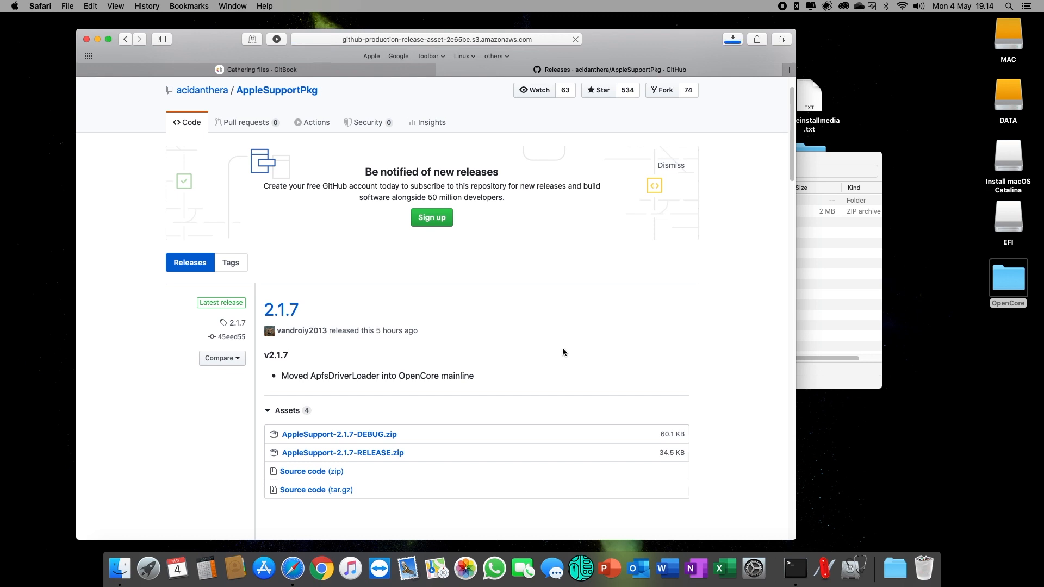
click(732, 334)
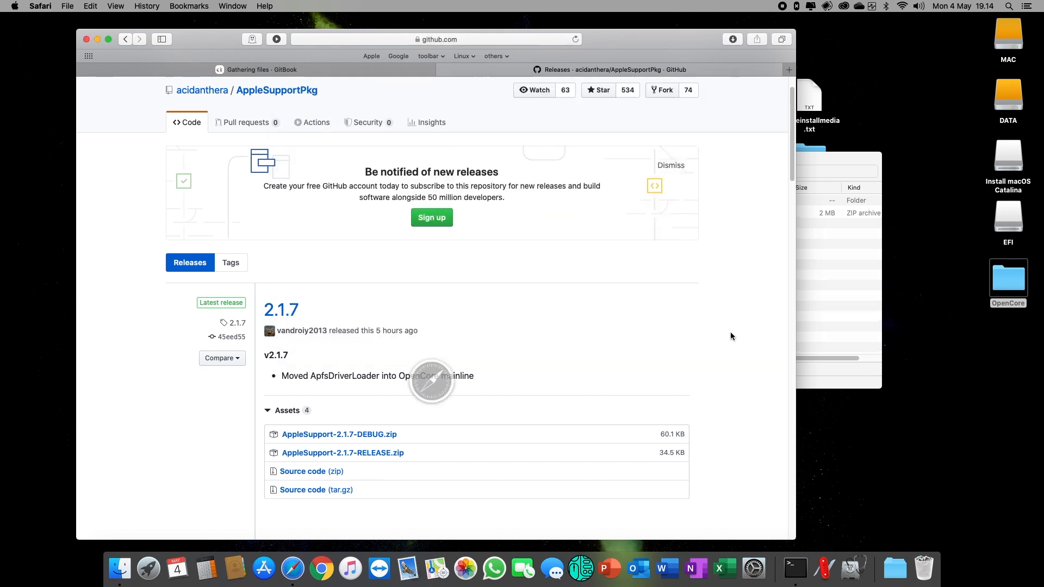
- Extract AppleSupport-2.1.7-RELEASE.zip in the OpenCore folder and check the contents of its Drivers folder
click(810, 275)
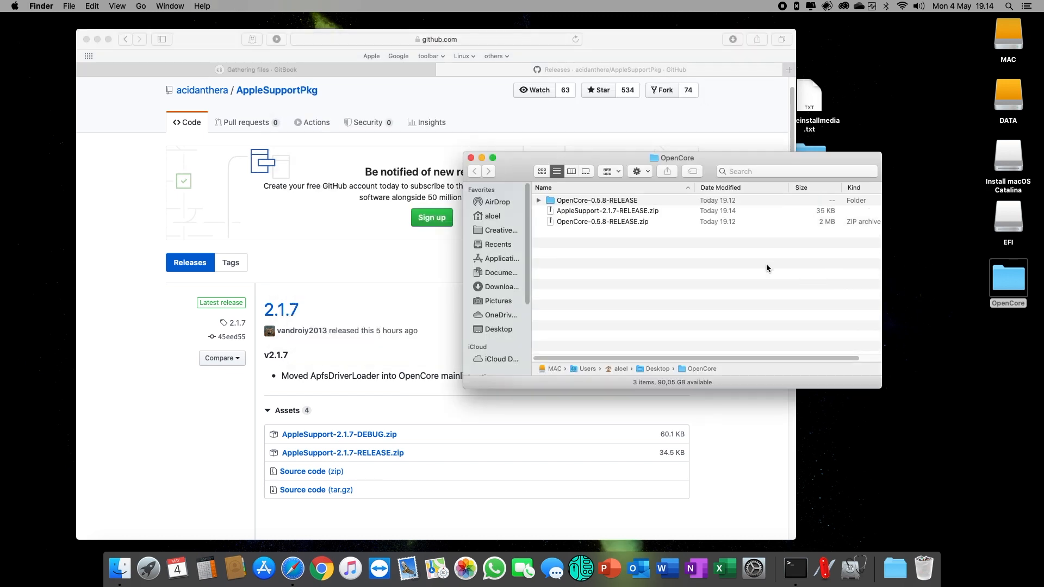
double_click(622, 211)
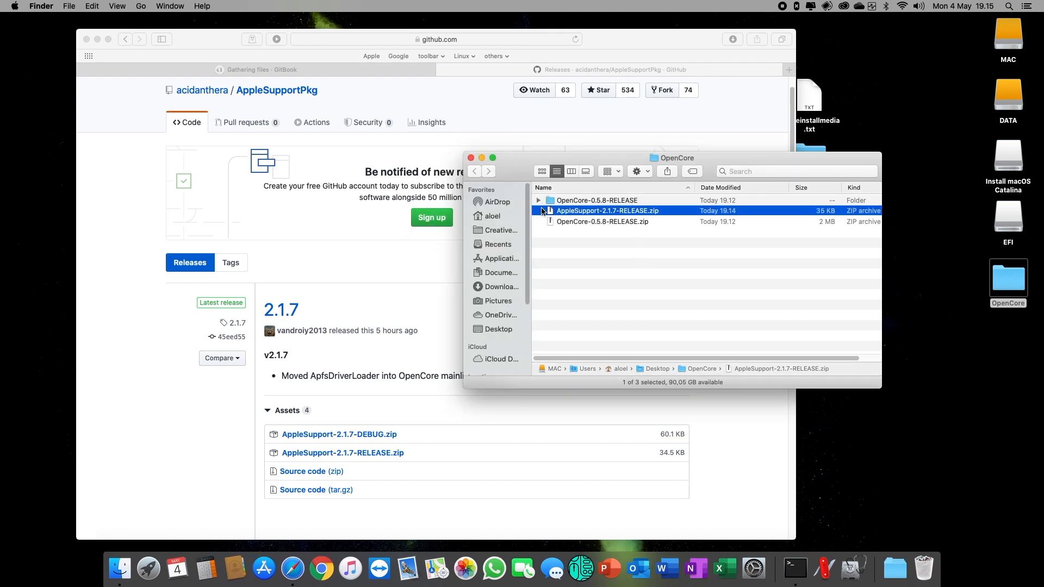
click(539, 200)
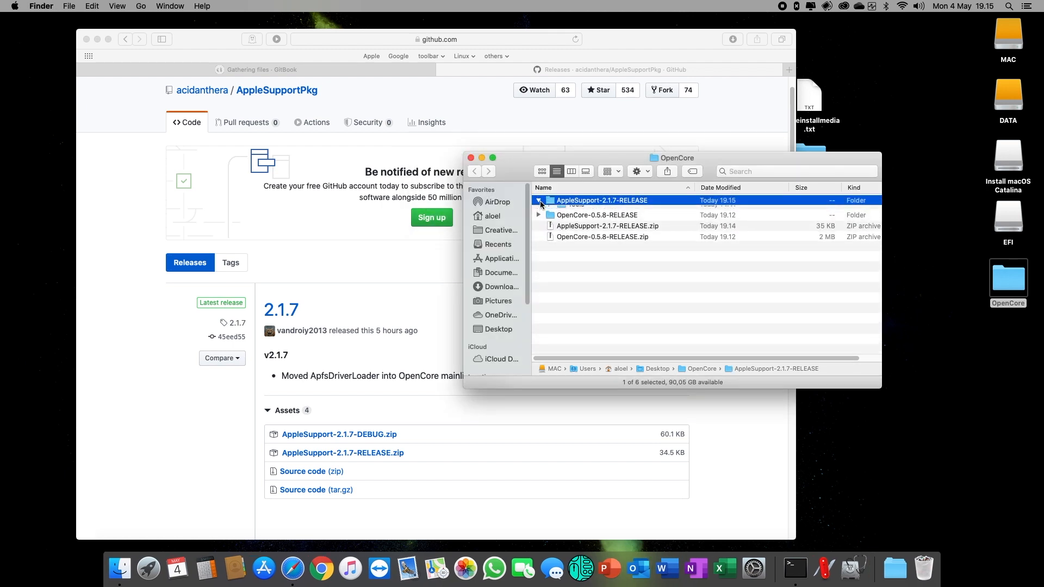
click(549, 210)
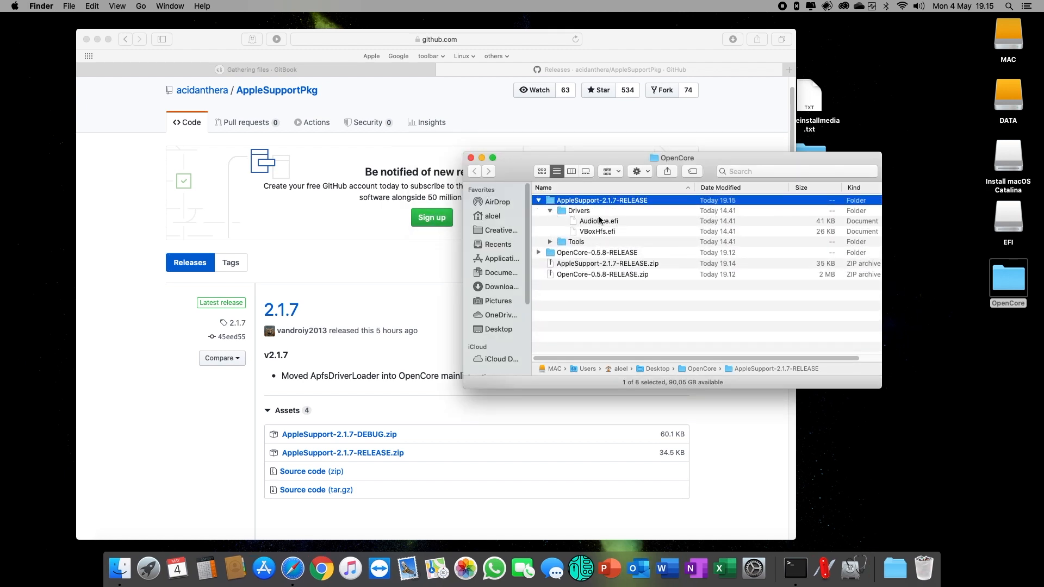
click(550, 211)
click(539, 200)
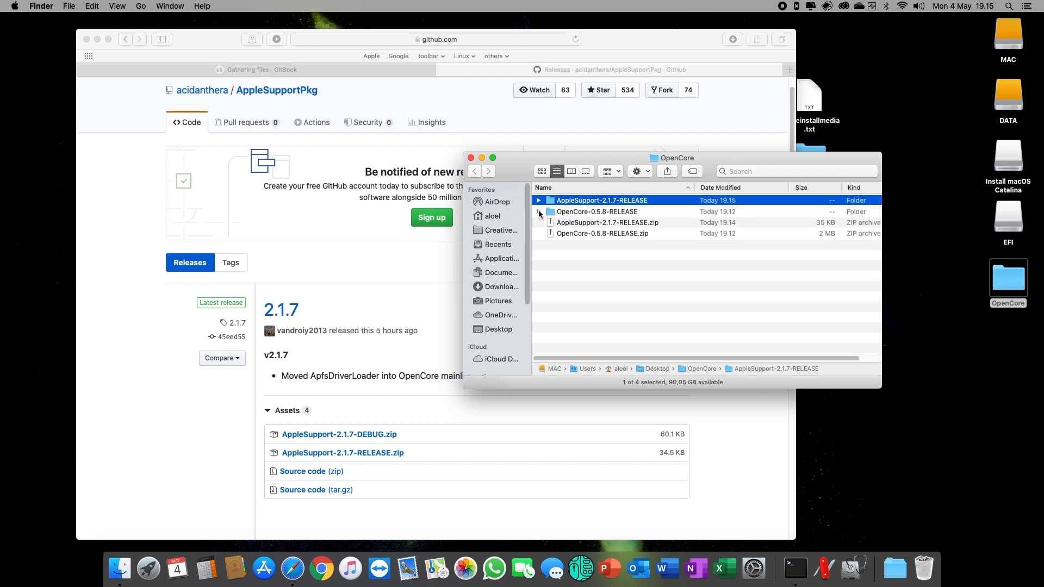
- Look through the OpenCore-0.5.8-RELEASE folder and its AcpiSamples subfolder, and collapse the folders again
click(538, 211)
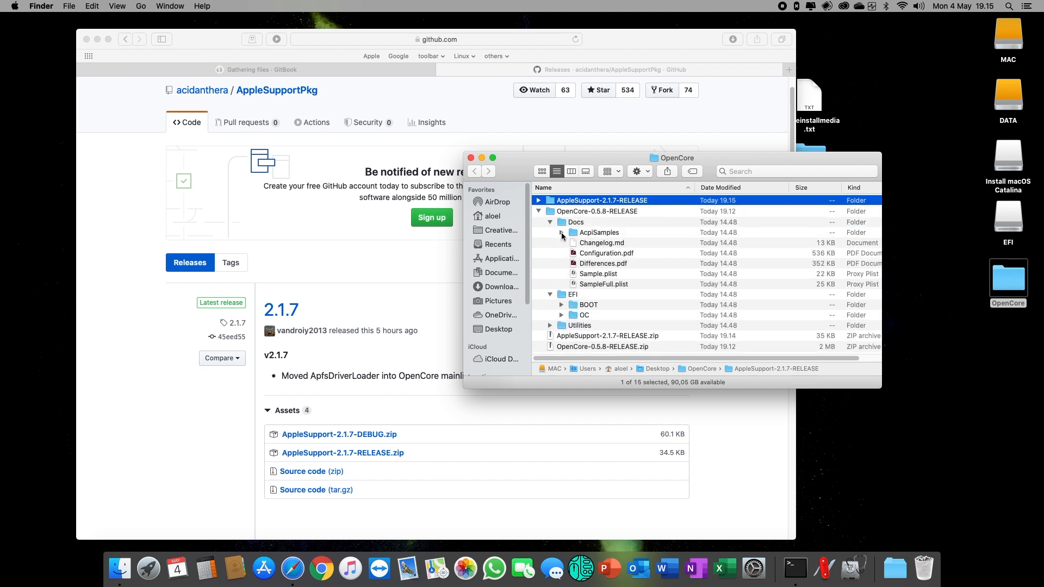
click(561, 232)
click(562, 232)
click(550, 223)
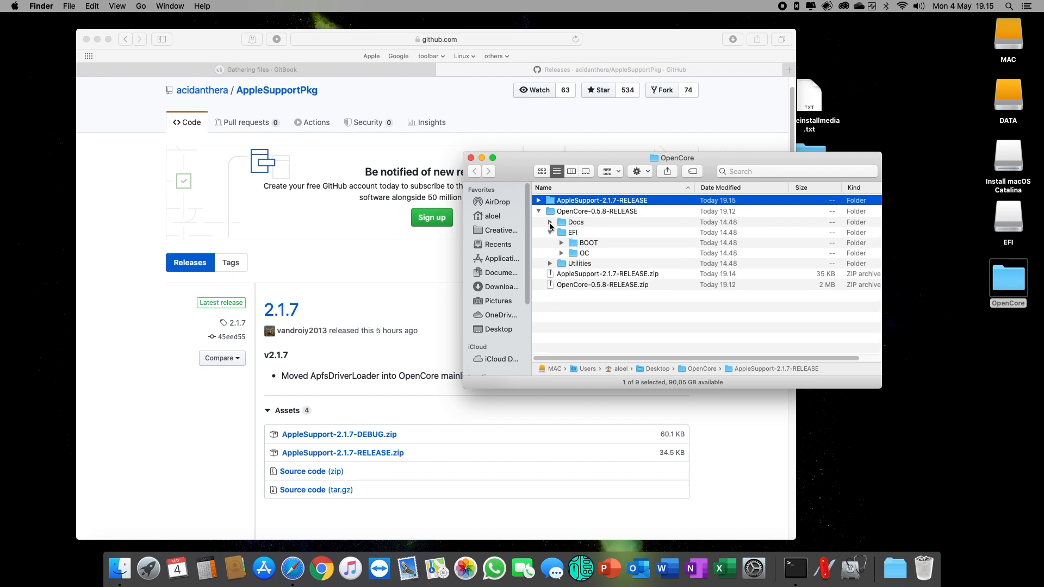
click(549, 233)
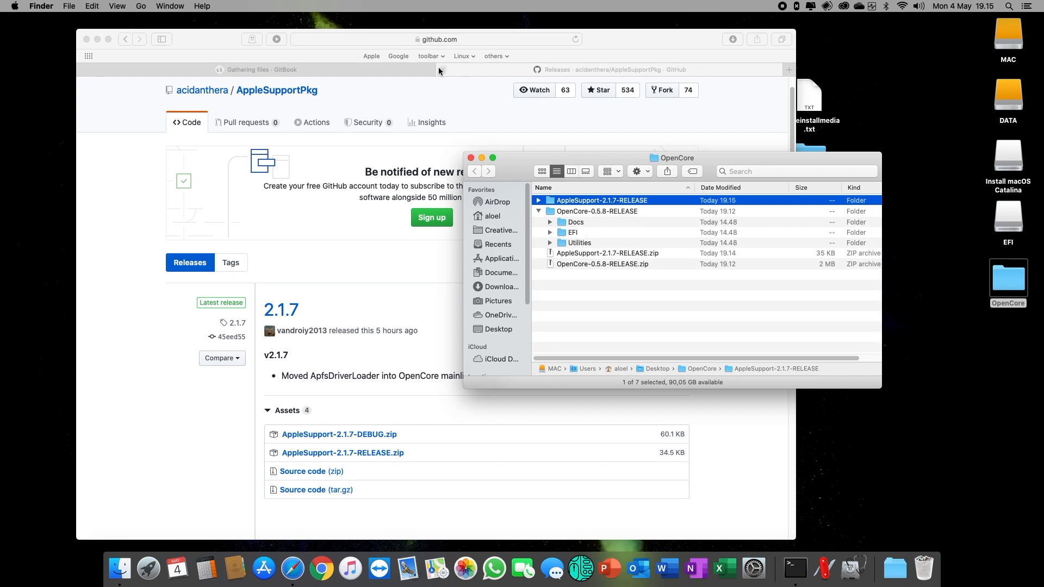
click(539, 211)
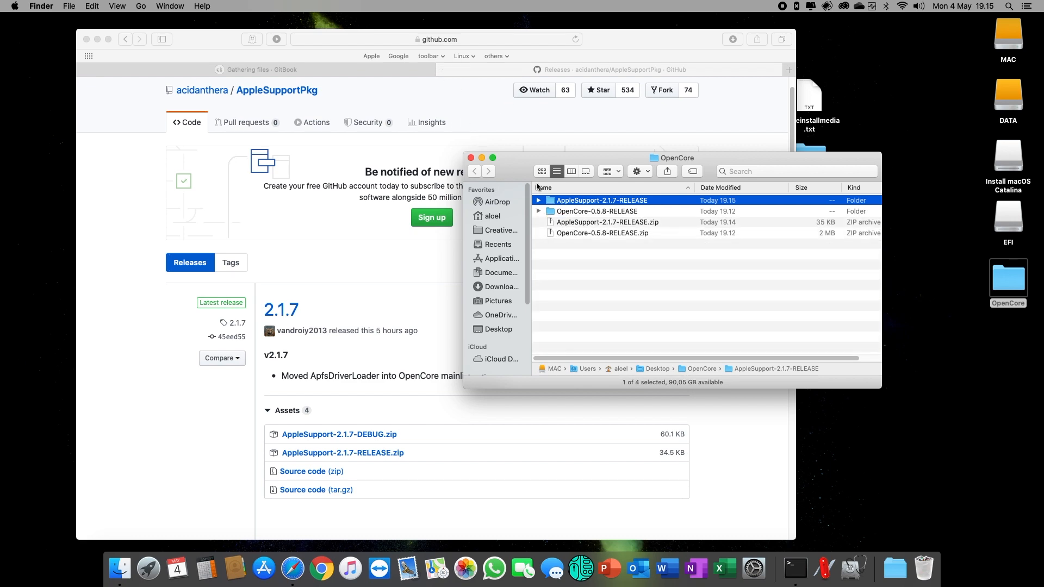
- Close the AppleSupportPkg releases page and download HfsPlus.efi through its Firmware Drivers link in the guide
click(443, 71)
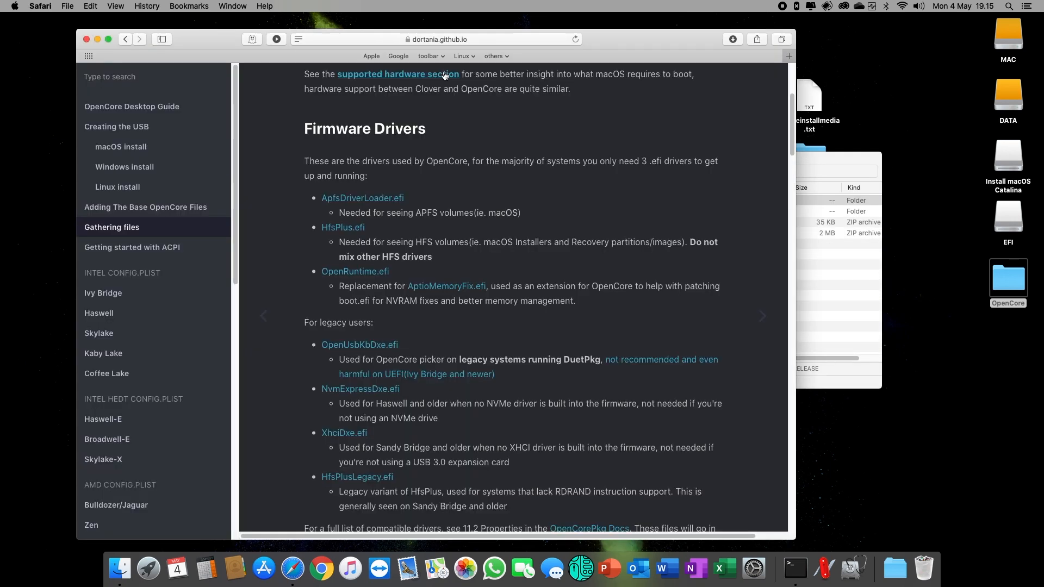
click(354, 231)
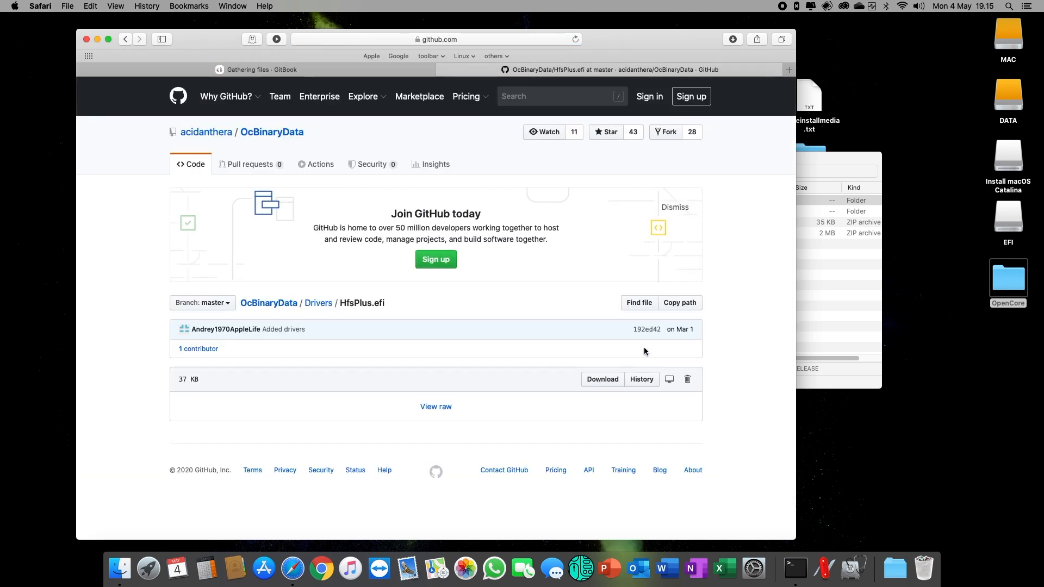
click(606, 381)
click(722, 332)
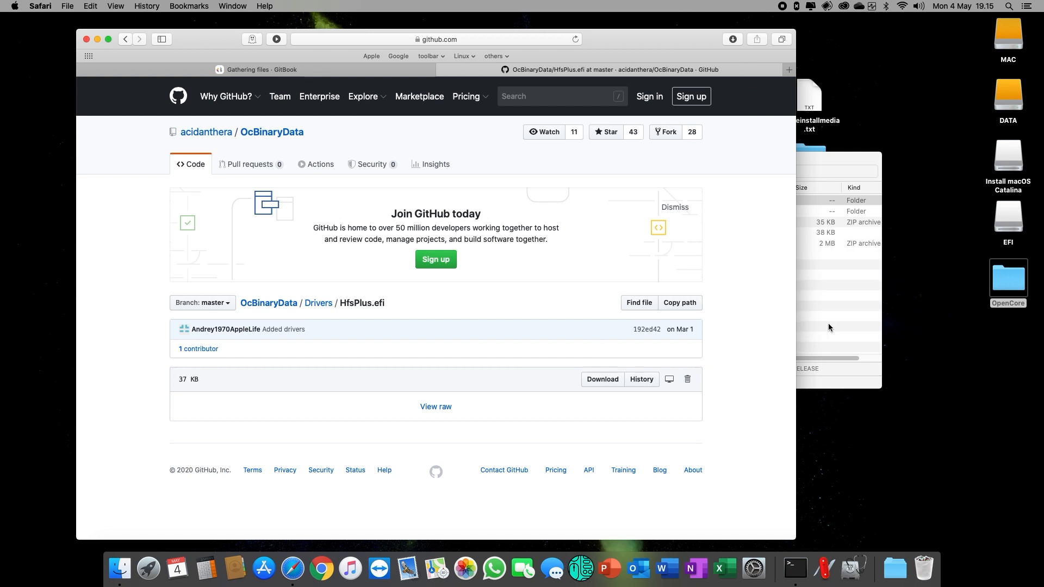
- Open the EFI volume and arrange its window side by side with the OpenCore folder window
click(828, 324)
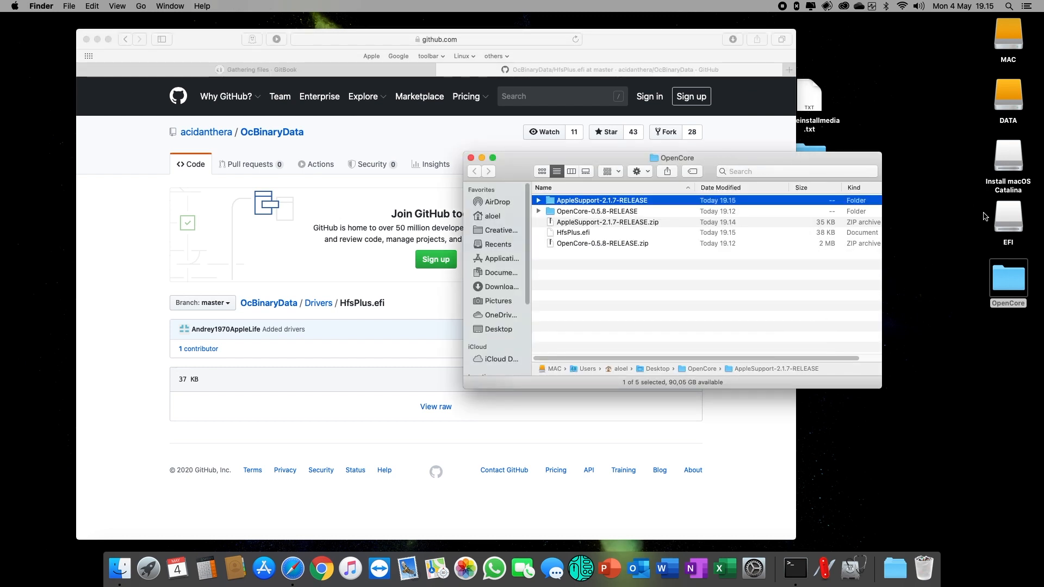
click(1008, 223)
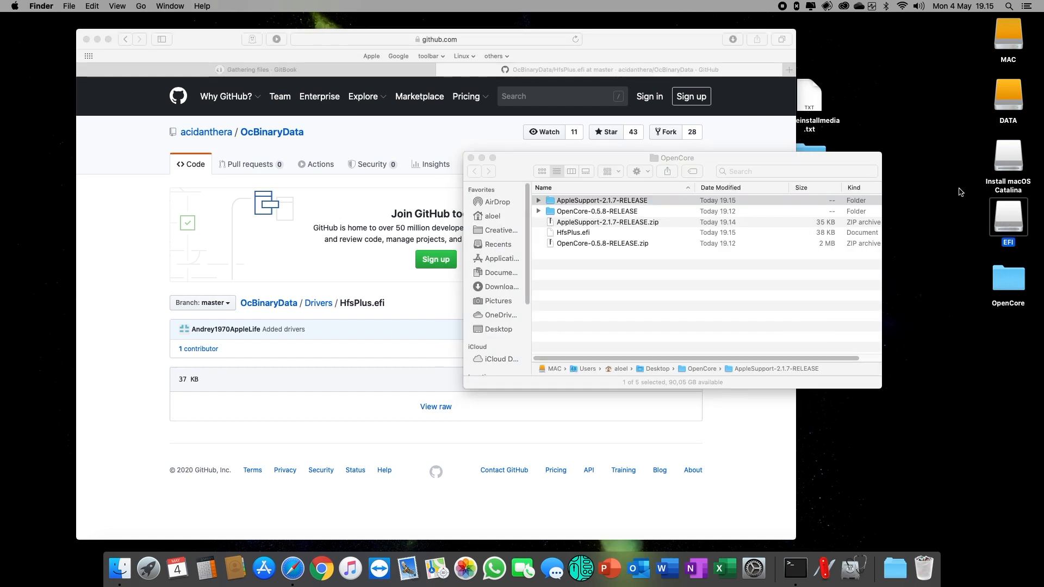
double_click(1015, 224)
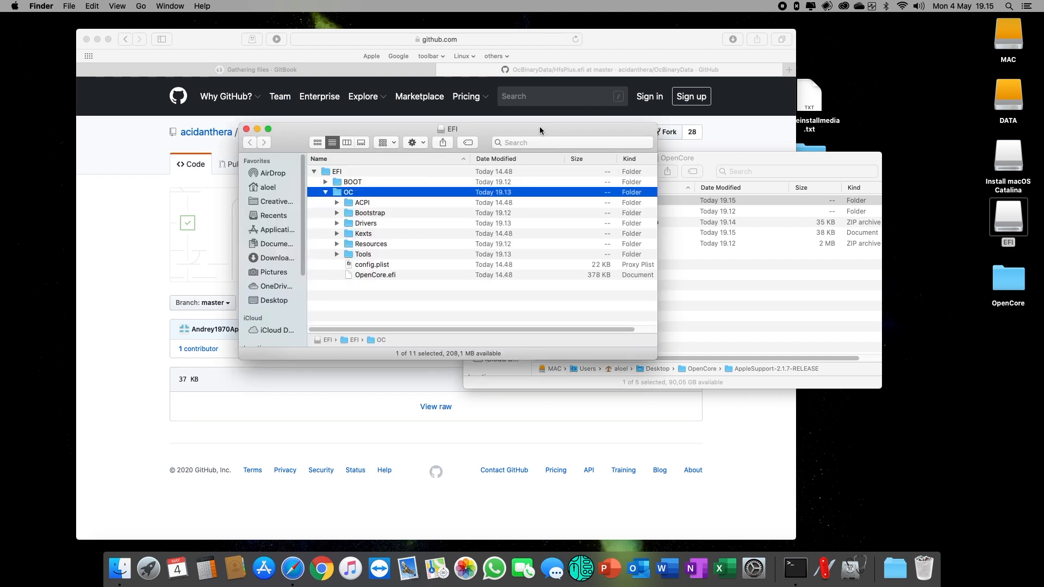
drag(540, 130, 400, 133)
click(605, 161)
drag(605, 161, 669, 159)
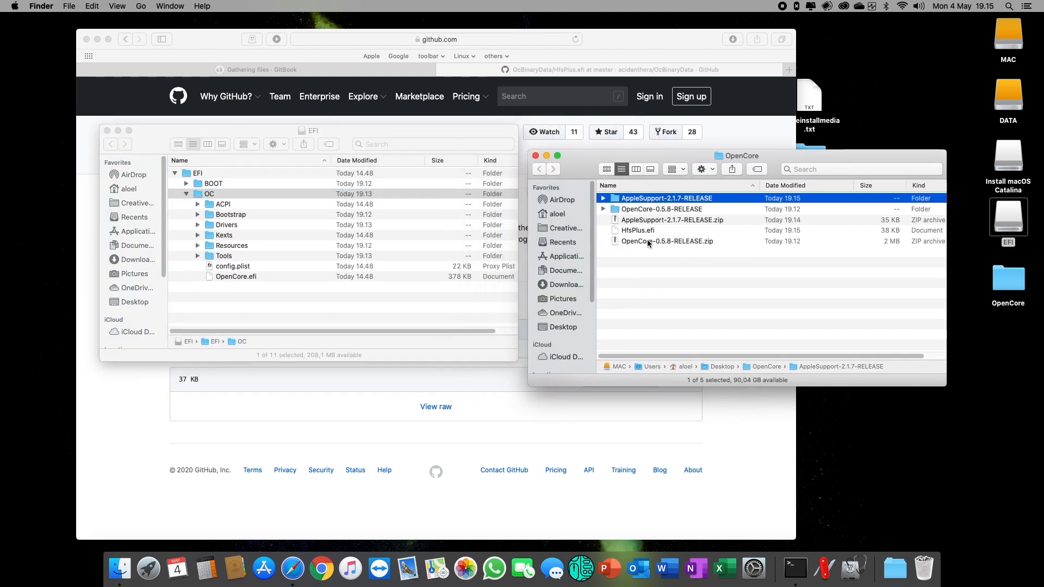
- Copy HfsPlus.efi from the OpenCore folder into the EFI volume's EFI/OC/Drivers folder
click(642, 233)
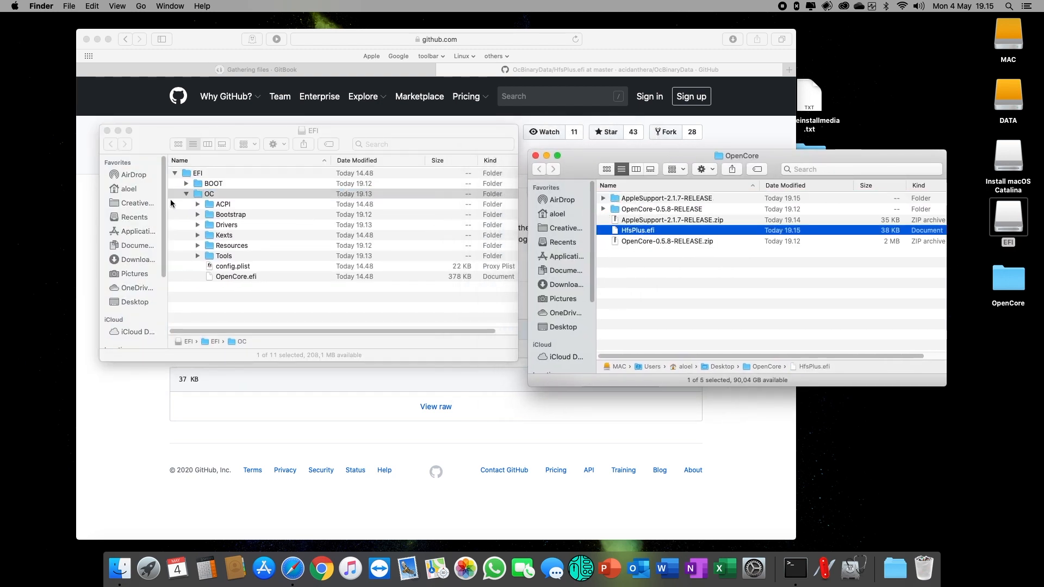
click(197, 228)
drag(628, 231, 225, 229)
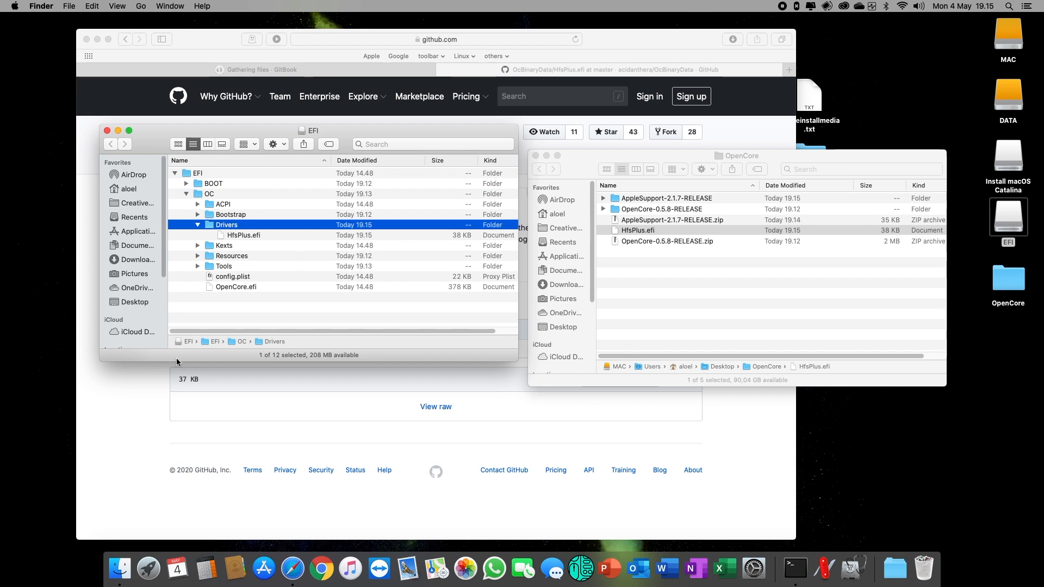
- Close the HfsPlus.efi page in Safari, follow the guide's OpenRuntime.efi link and review the OpenCorePkg 0.5.8 release notes
click(158, 375)
key(super+w)
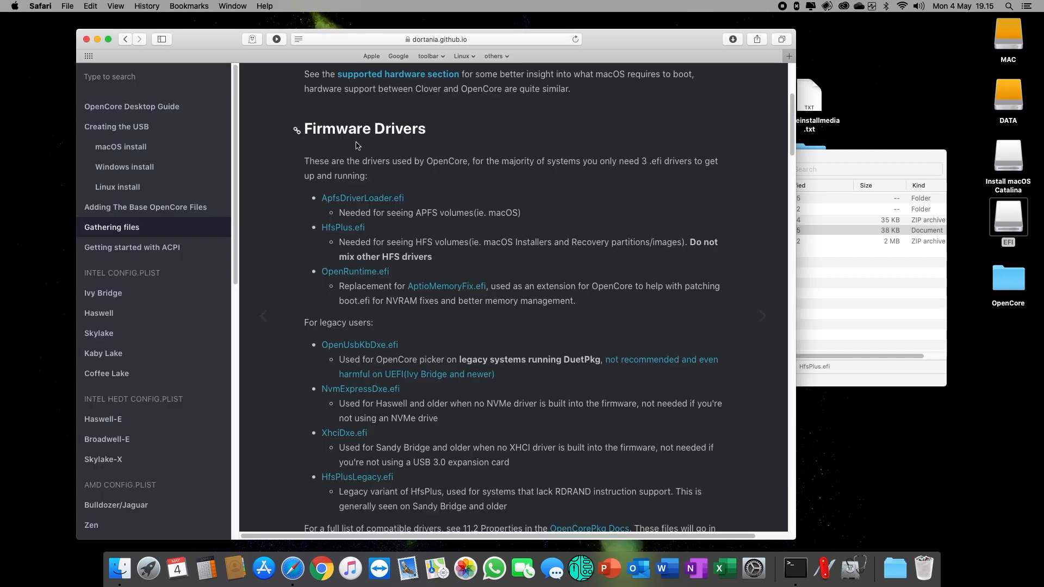
click(357, 274)
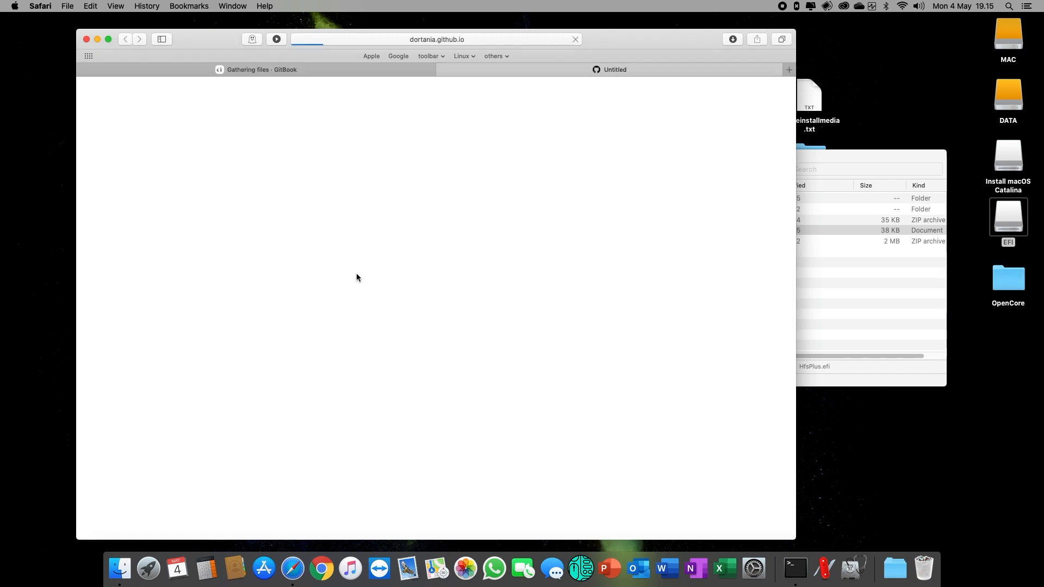
scroll(414, 348, down, 2)
scroll(415, 352, down, 2)
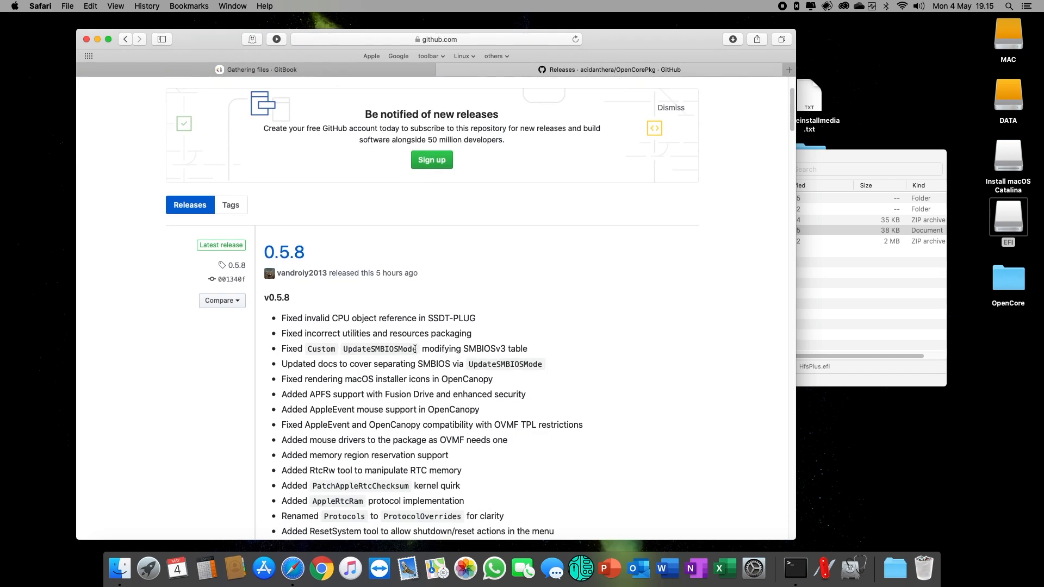
scroll(415, 349, down, 3)
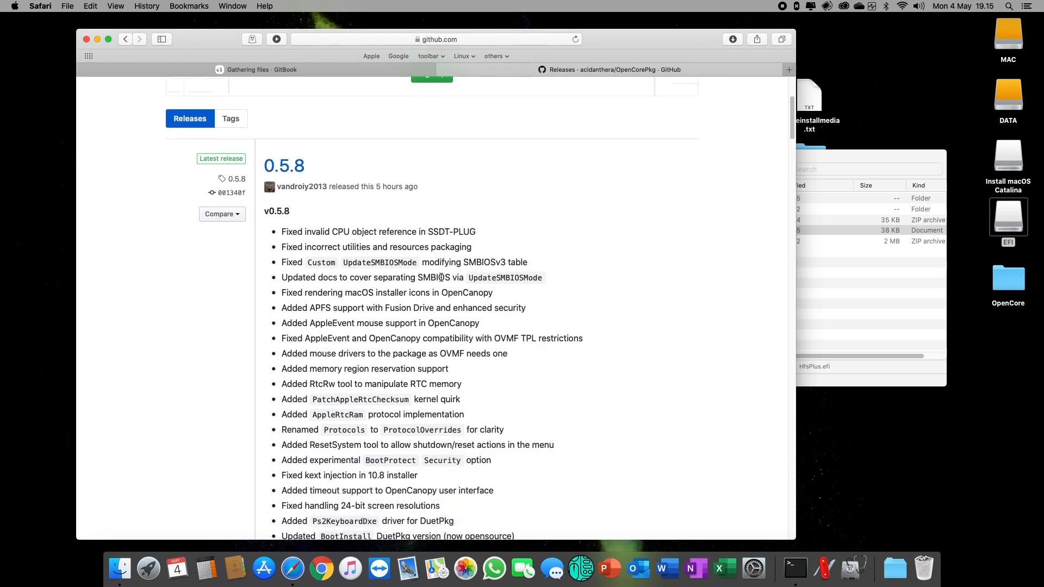
scroll(441, 280, down, 4)
- Switch to the OpenCore folder and expand OpenCore-0.5.8-RELEASE down to EFI/OC/Drivers to list its drivers
click(839, 305)
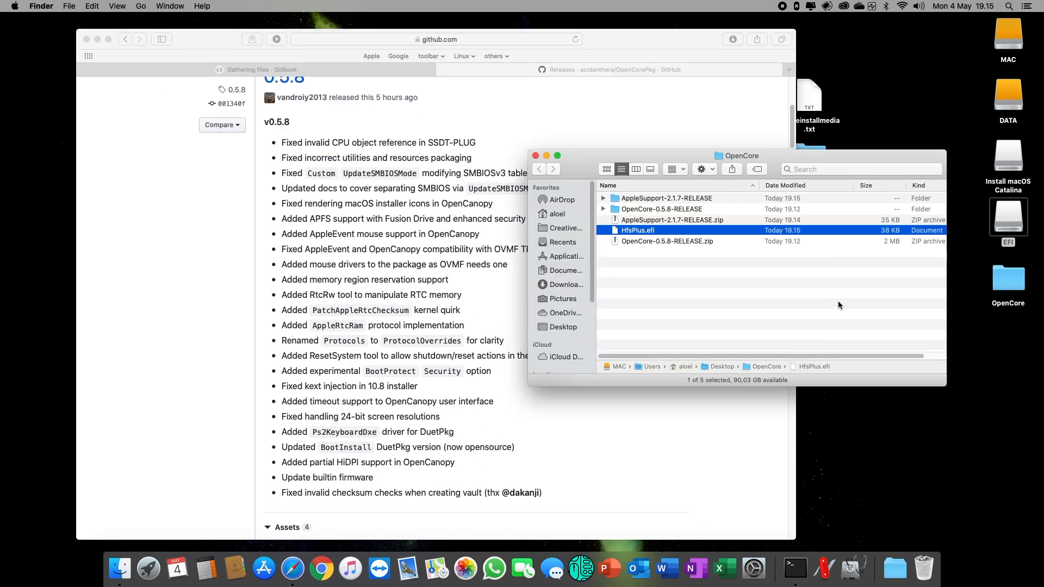
click(603, 209)
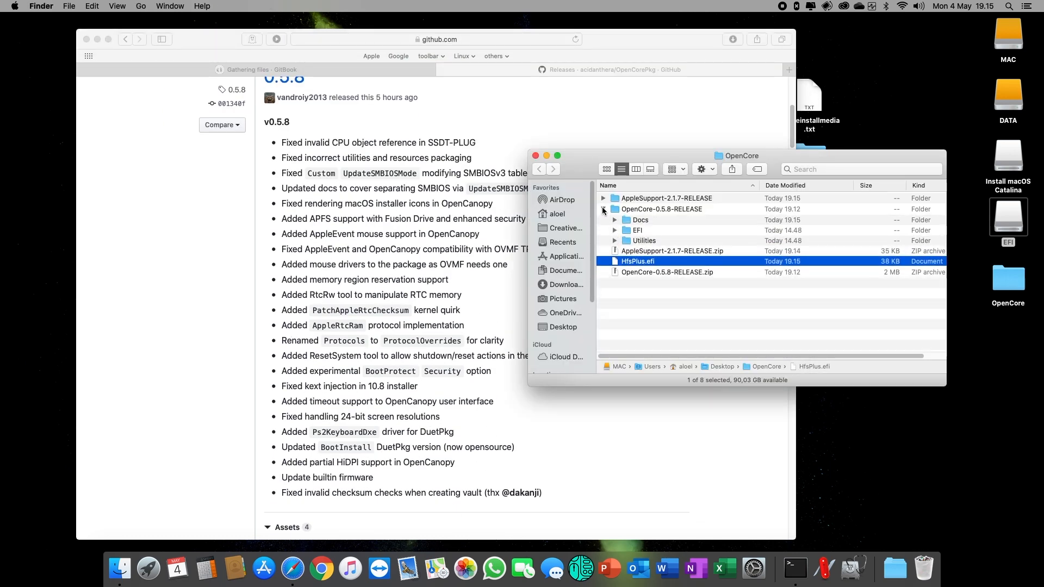
click(615, 230)
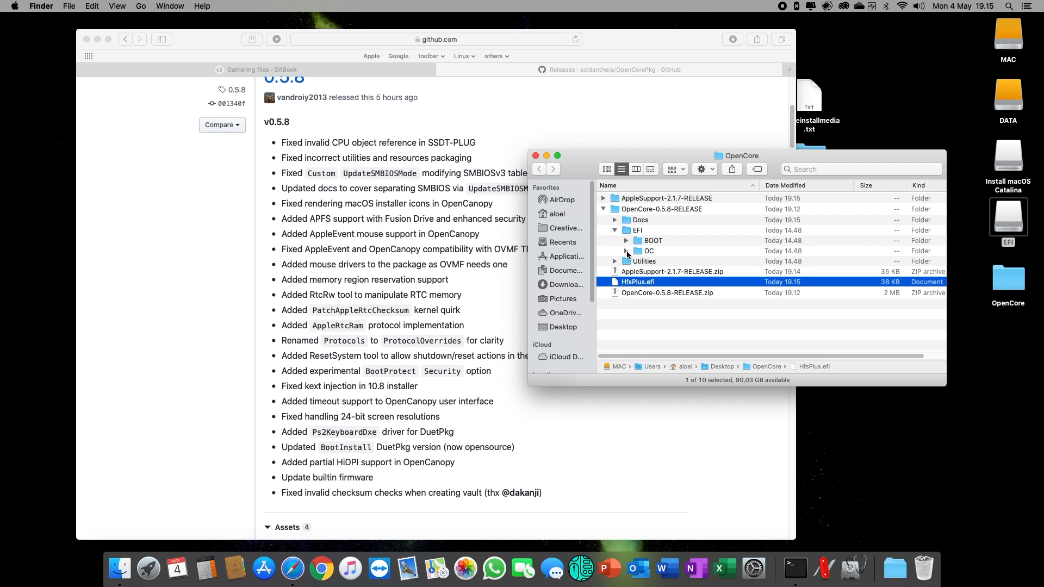
click(626, 251)
click(638, 282)
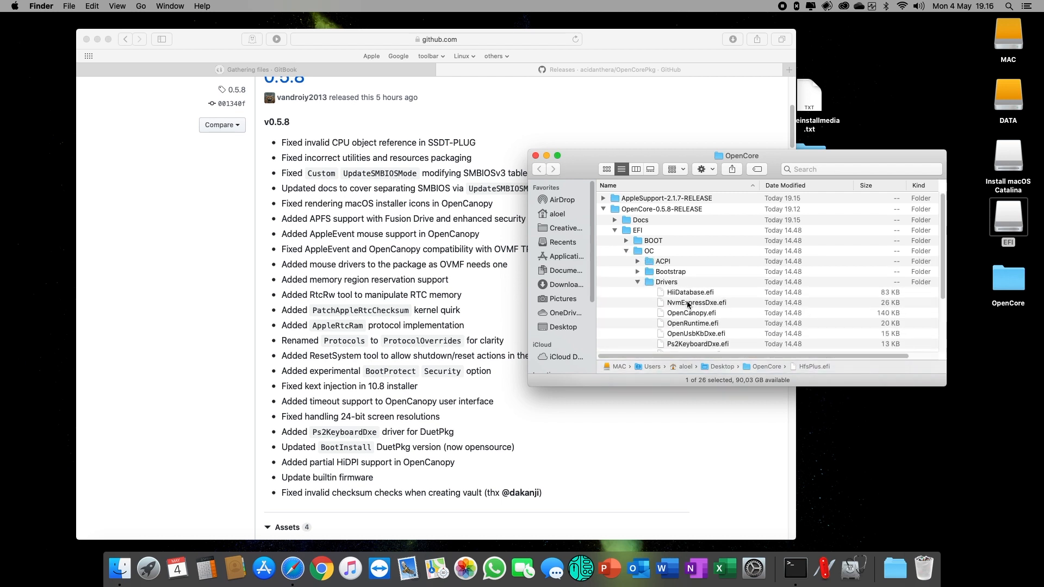
scroll(687, 303, down, 3)
- Copy NvmExpressDxe.efi and OpenRuntime.efi from the OpenCore package's Drivers folder into the EFI volume's EFI/OC/Drivers folder
click(697, 249)
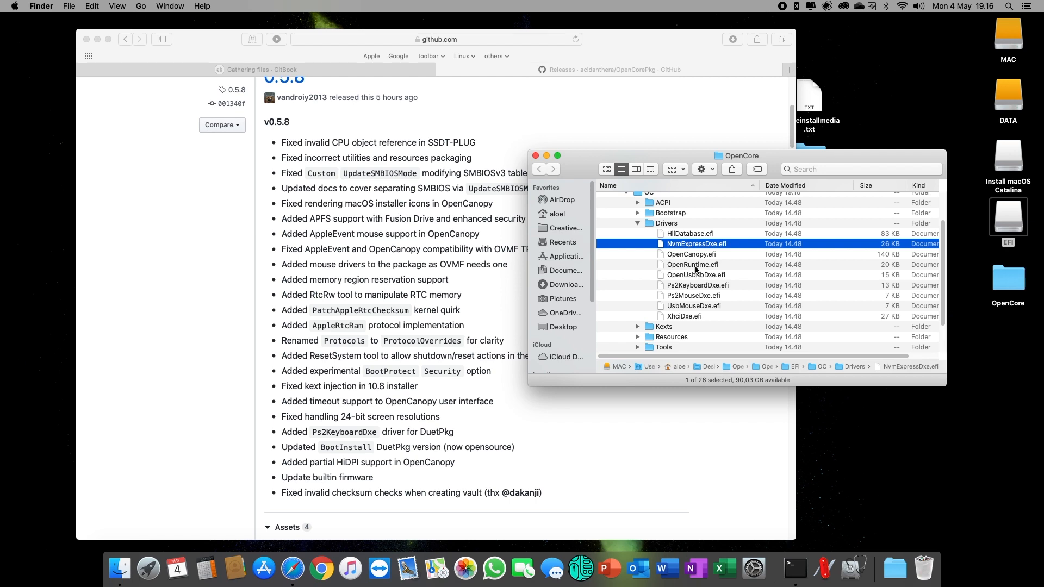
click(365, 69)
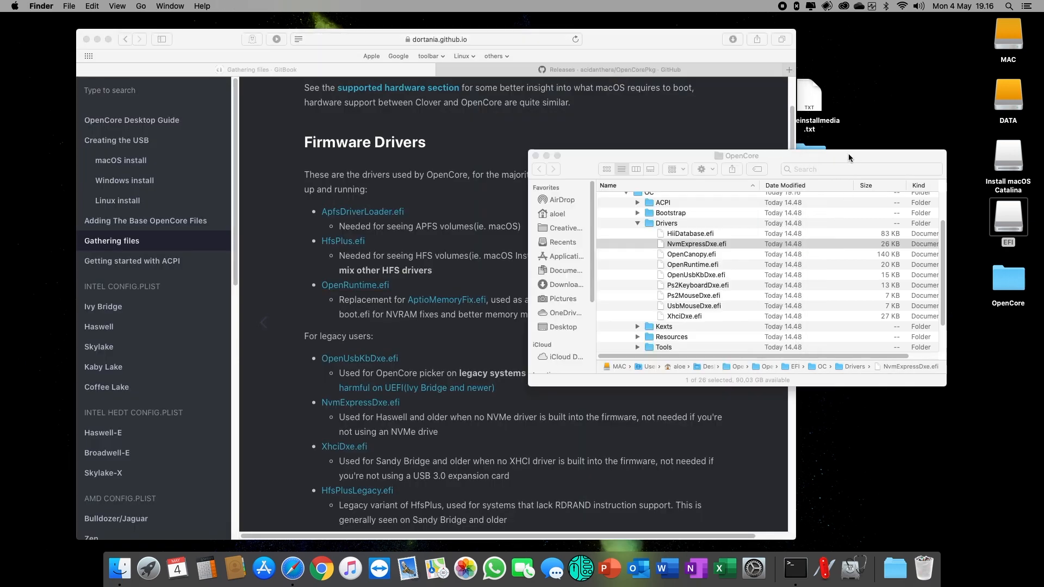
click(850, 158)
super+click(693, 265)
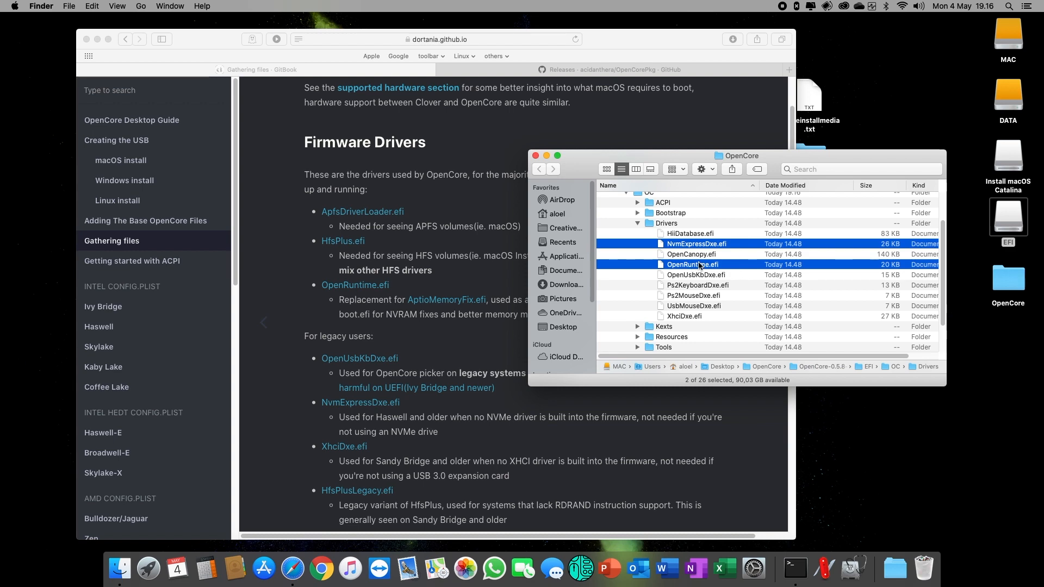
double_click(1013, 226)
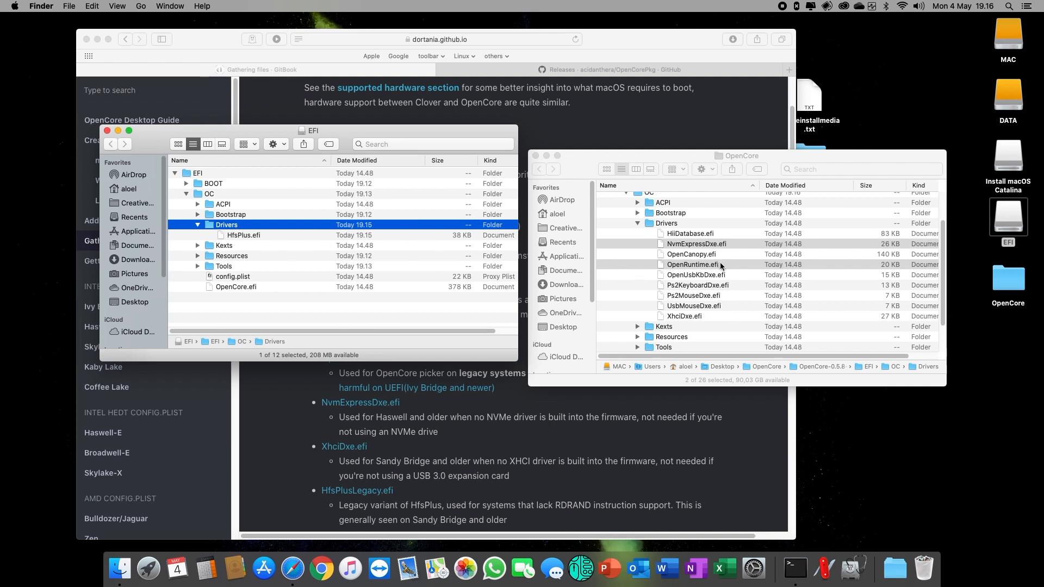
right_click(695, 269)
click(676, 269)
drag(700, 249, 228, 228)
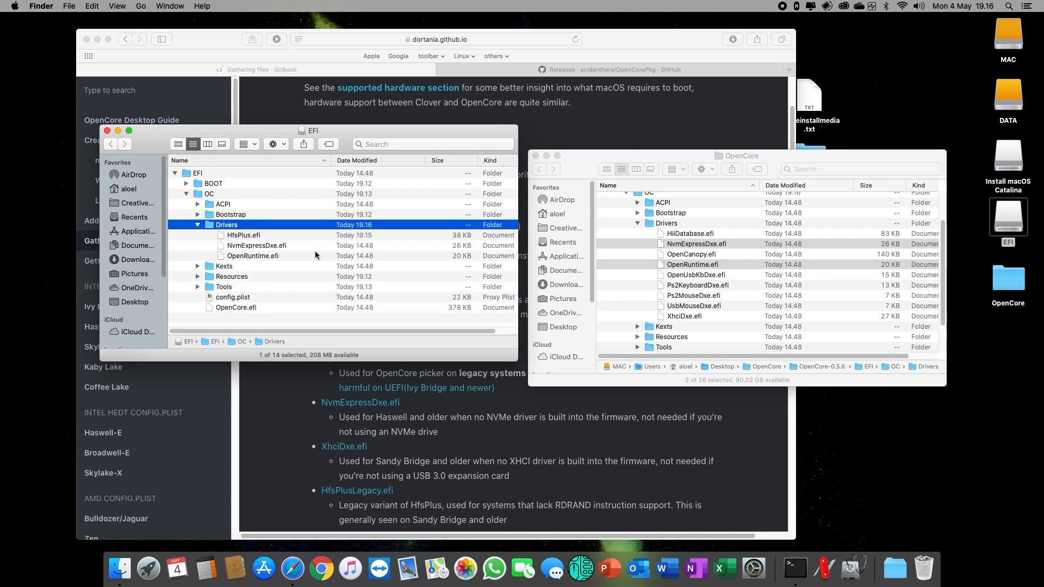
- Read the guide on to its Kexts section and collapse the Drivers folder in the OpenCore window
click(467, 436)
scroll(469, 433, down, 2)
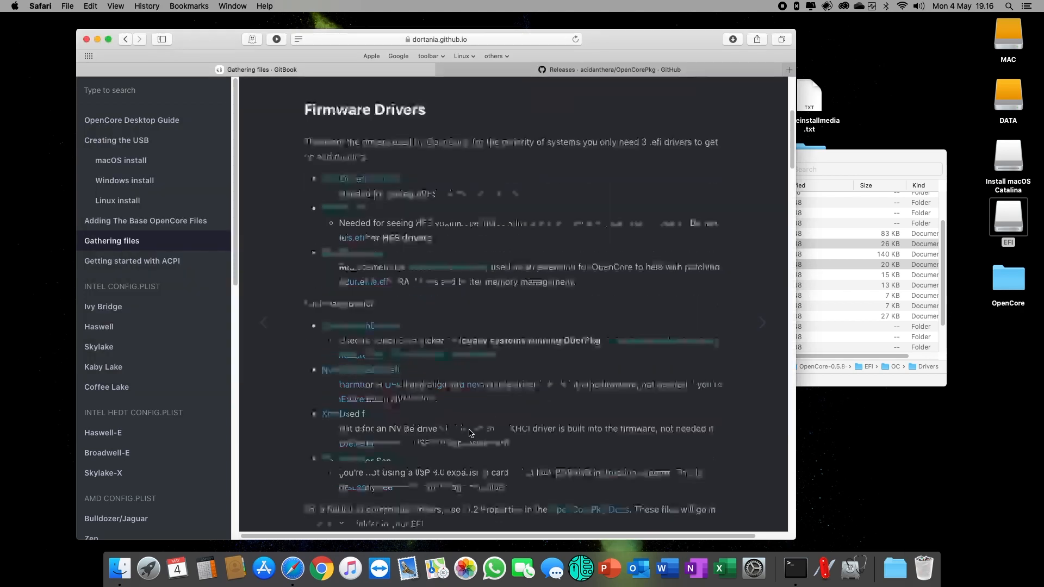
scroll(470, 434, down, 5)
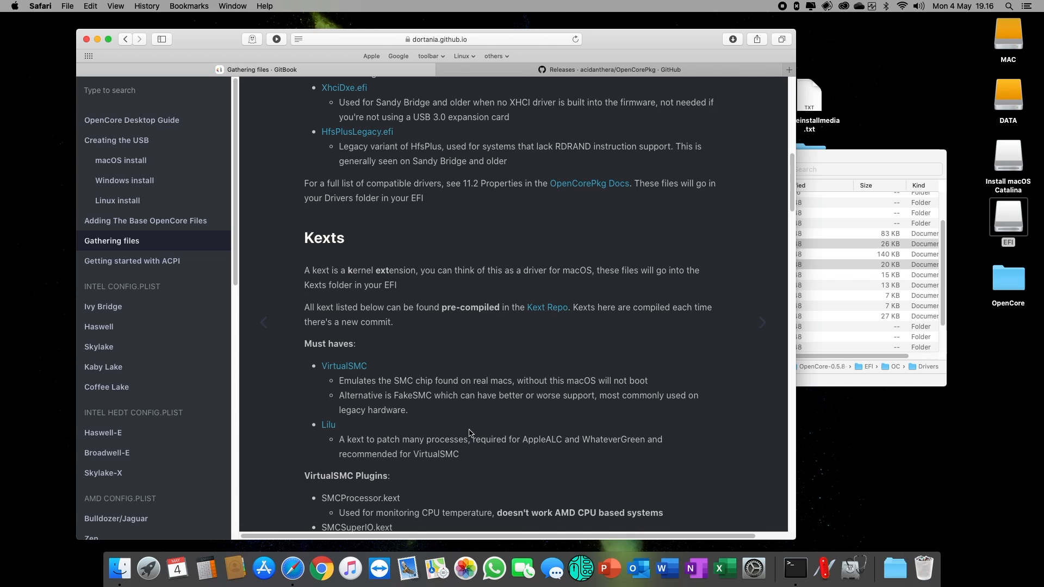
click(860, 157)
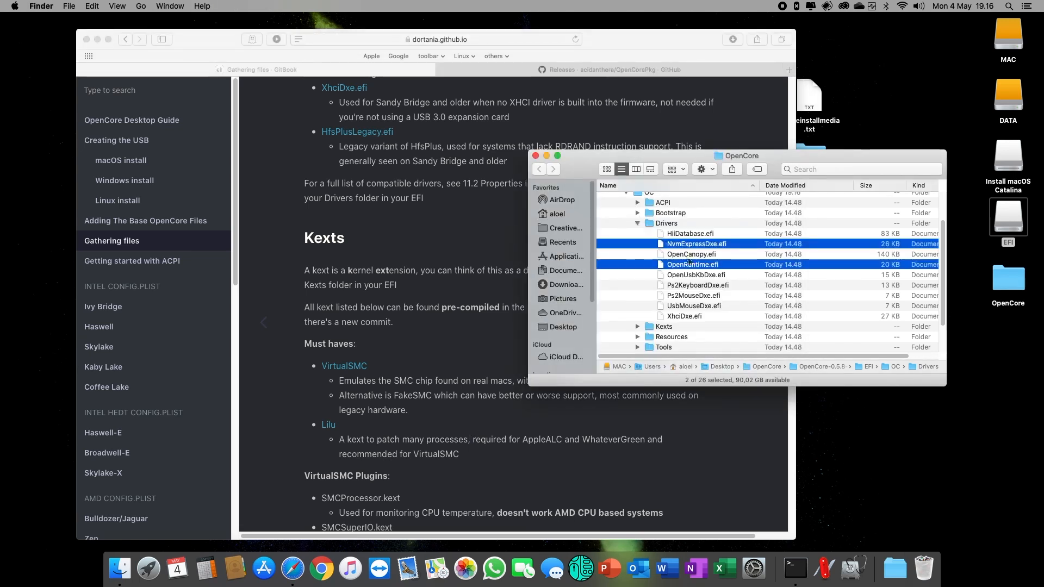
click(638, 224)
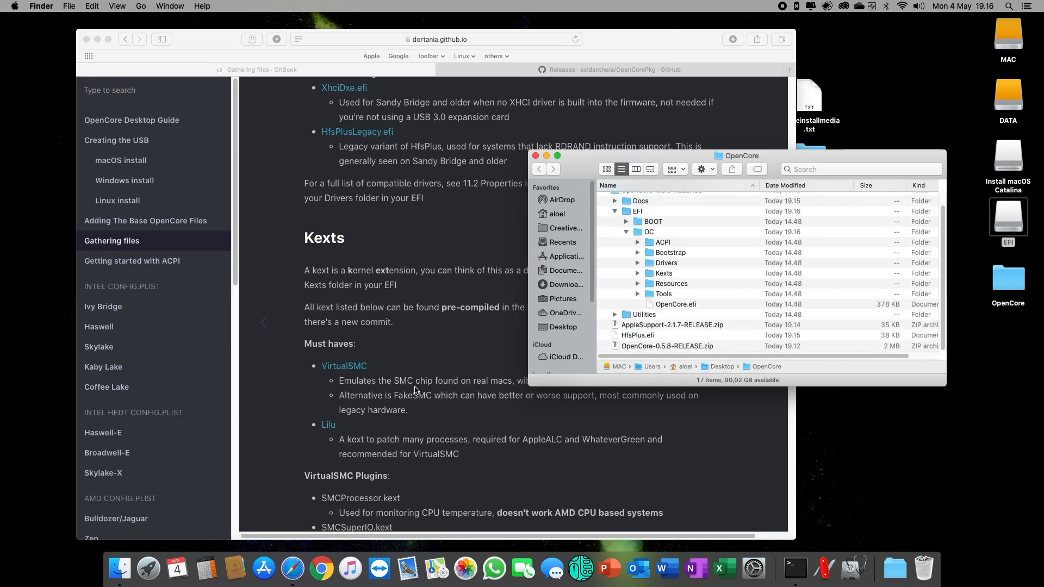
- Follow the guide's VirtualSMC link and save VirtualSMC-1.1.3-RELEASE.zip to the OpenCore folder
click(415, 390)
click(354, 367)
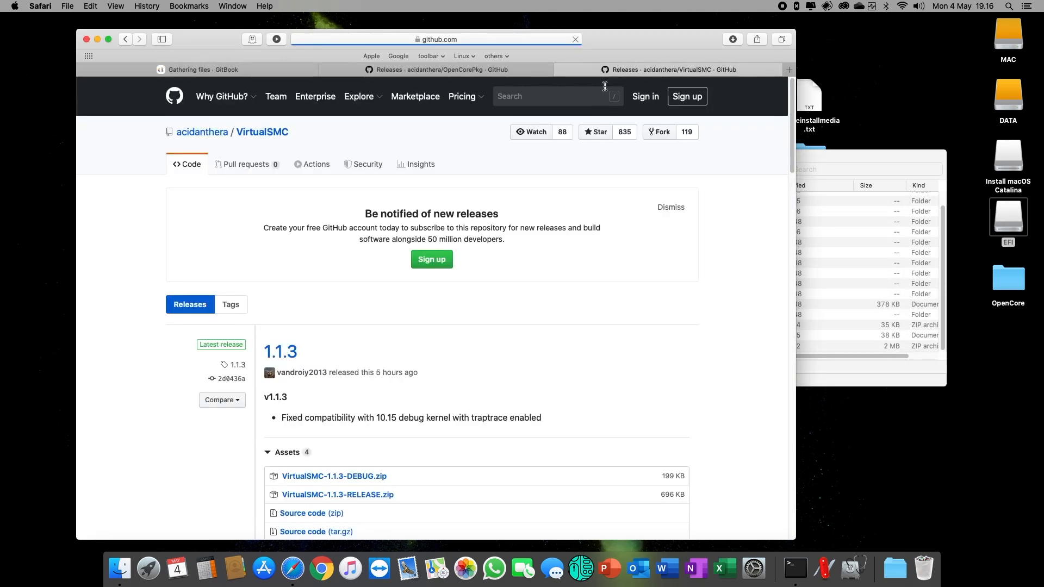
scroll(451, 368, down, 3)
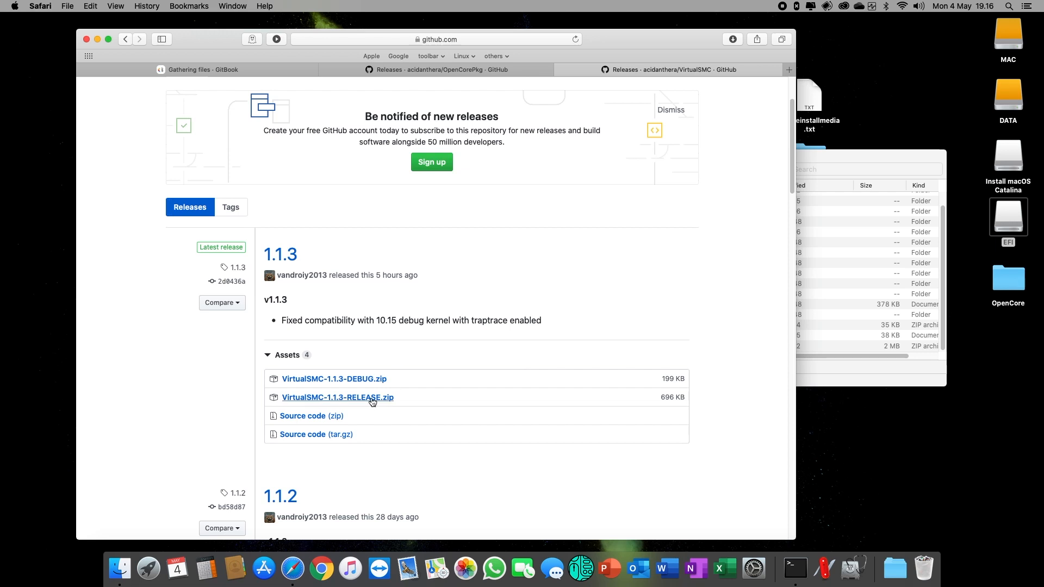
drag(344, 277, 417, 278)
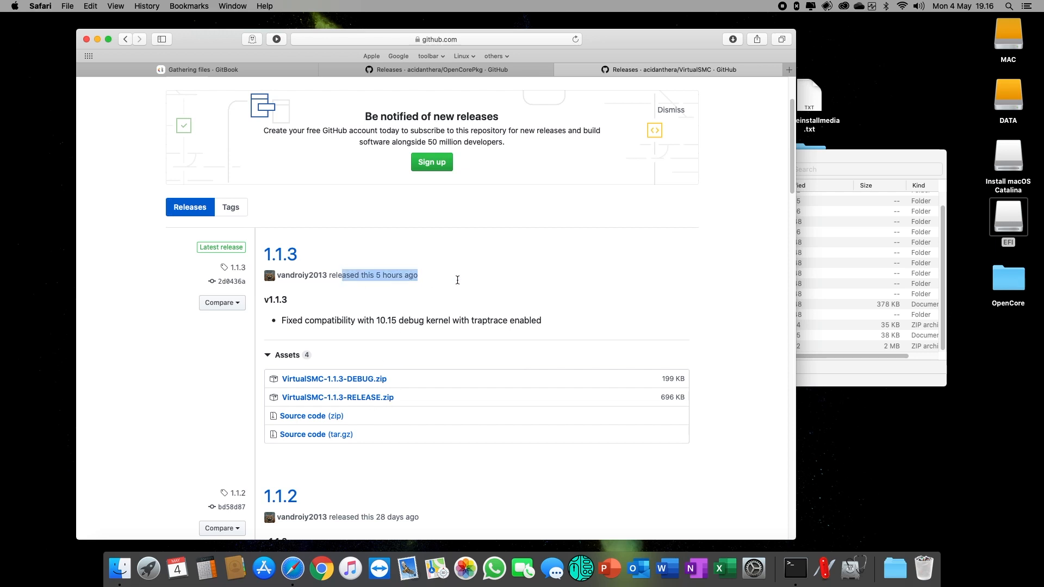
click(368, 400)
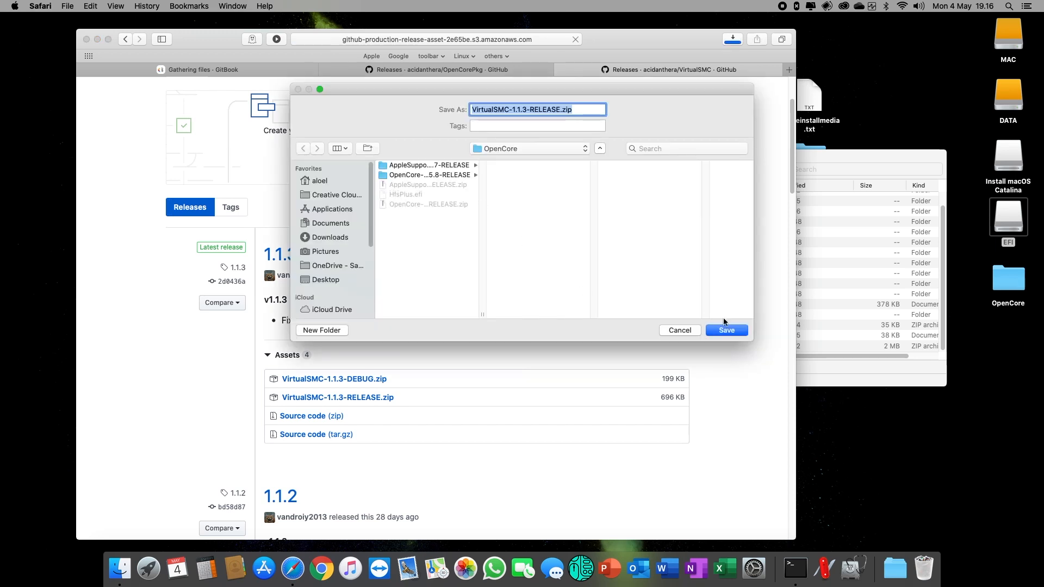
click(727, 331)
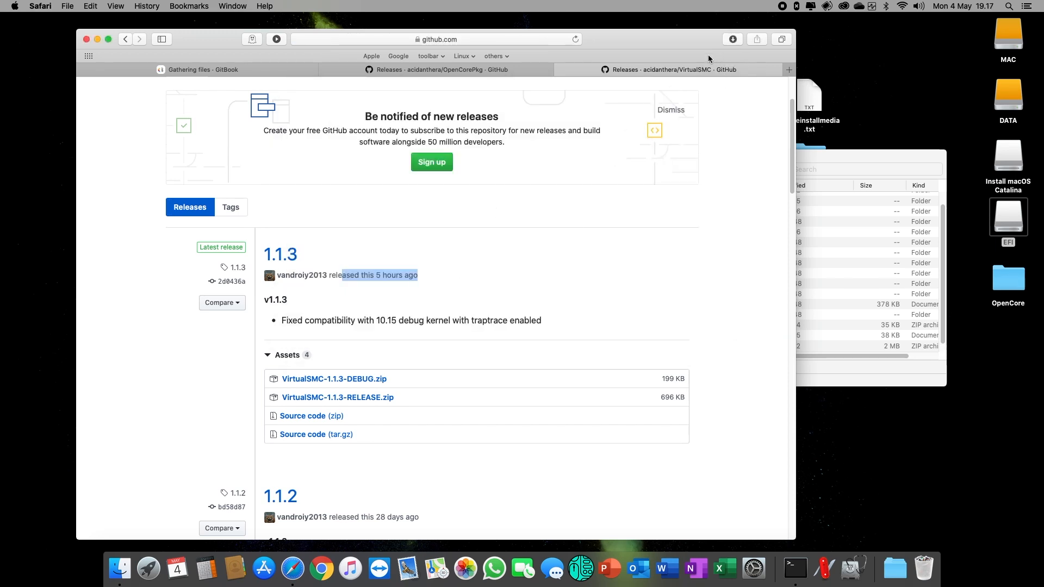
- Extract VirtualSMC-1.1.3-RELEASE.zip in the OpenCore folder and expand the extracted folder down to its Kexts
click(841, 160)
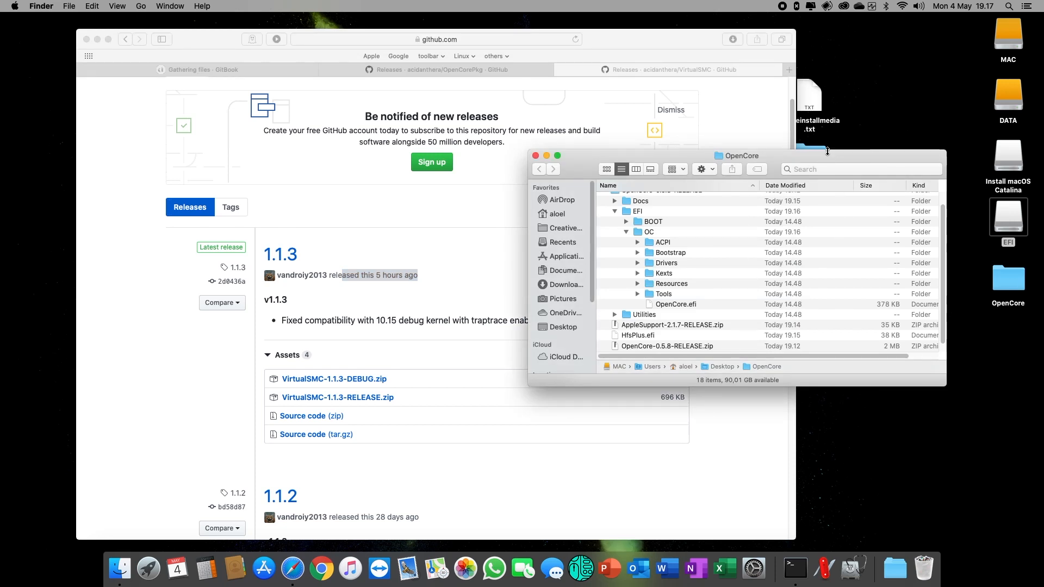
scroll(623, 225, up, 2)
click(603, 210)
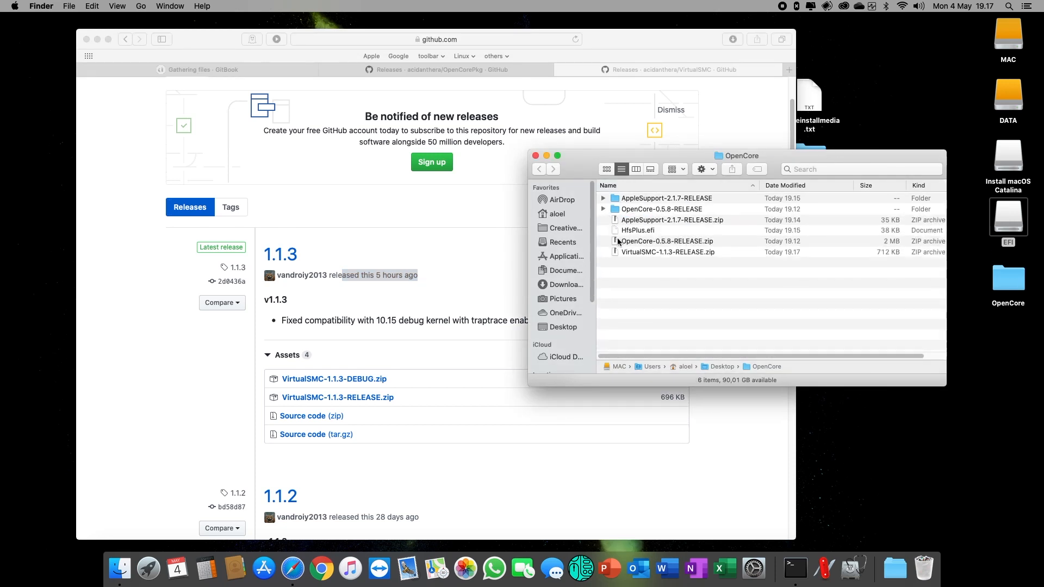
double_click(651, 253)
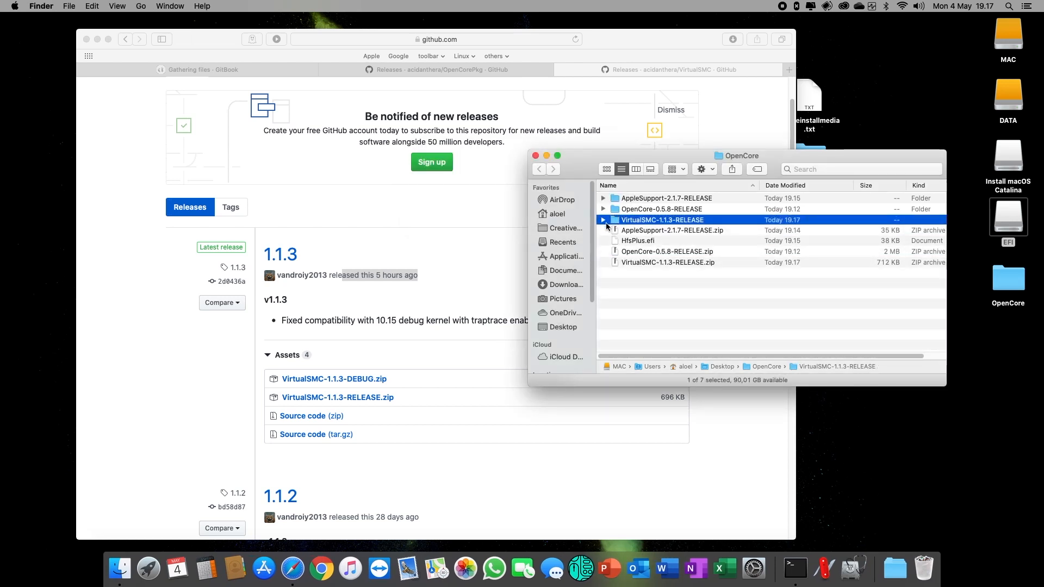
click(603, 221)
click(615, 241)
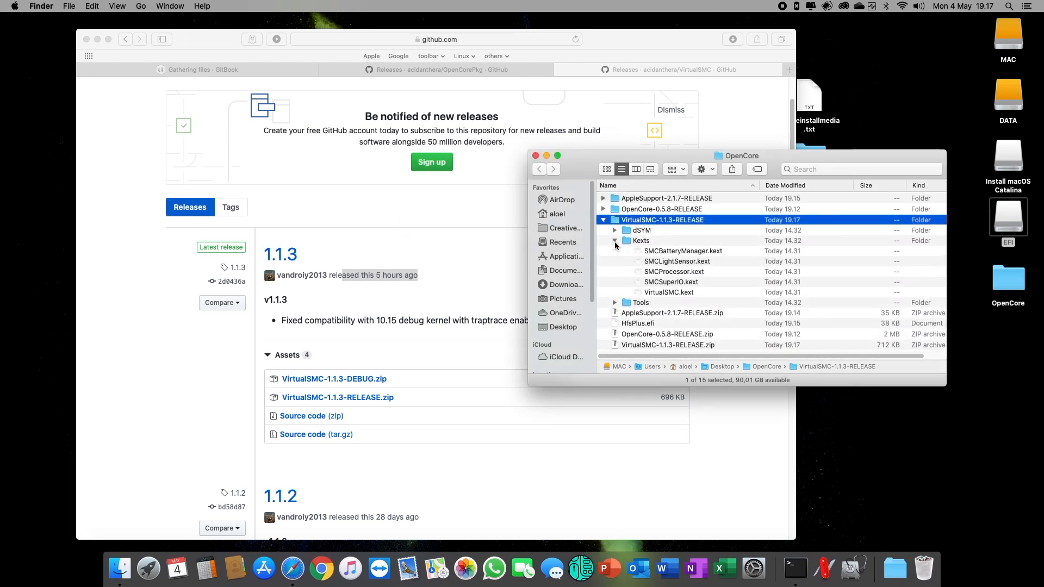
- Minimize the Safari window and copy VirtualSMC.kext into the EFI volume's EFI/OC/Kexts folder
click(670, 293)
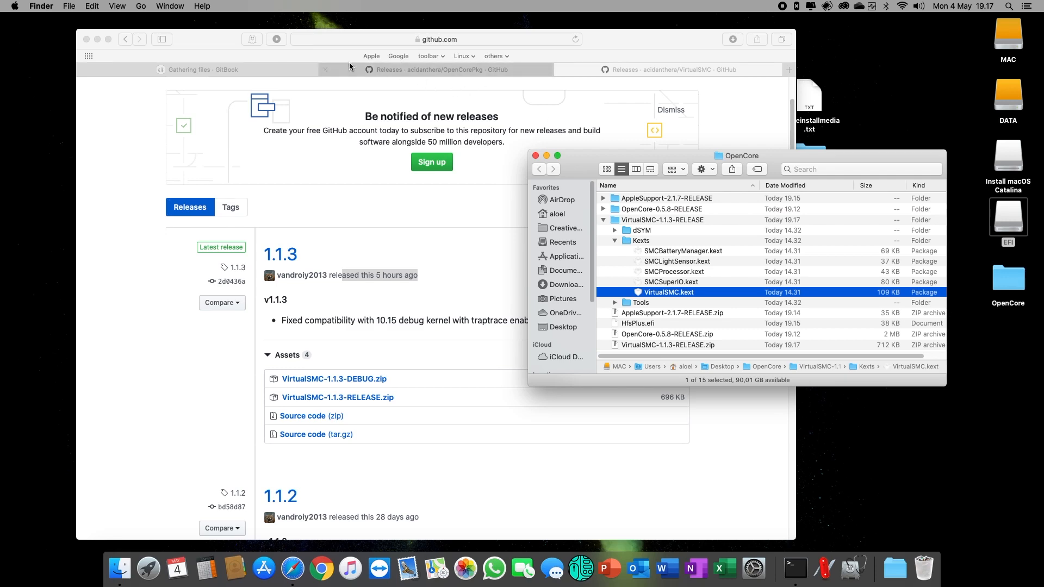
click(97, 40)
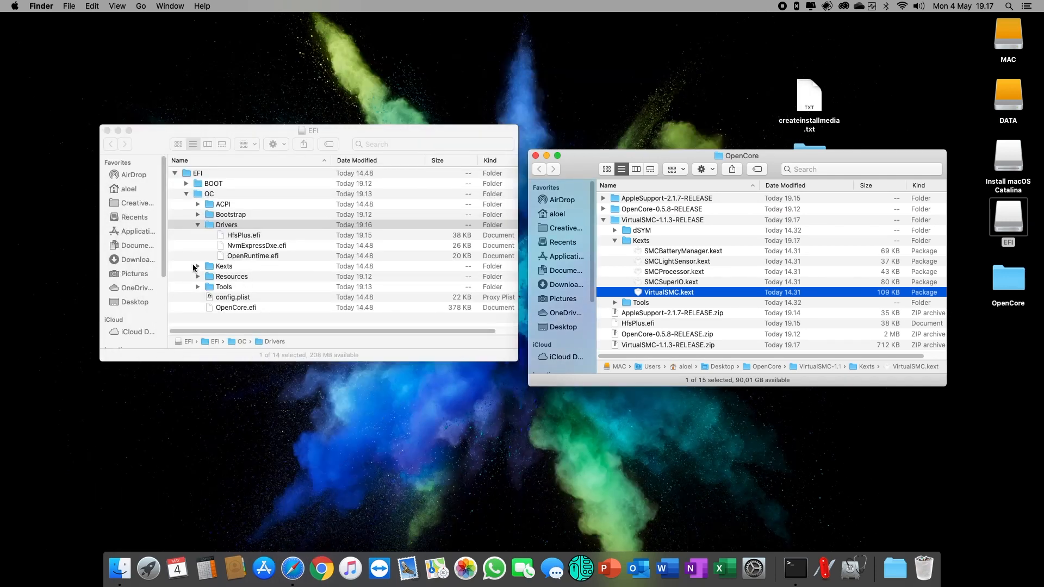
click(215, 268)
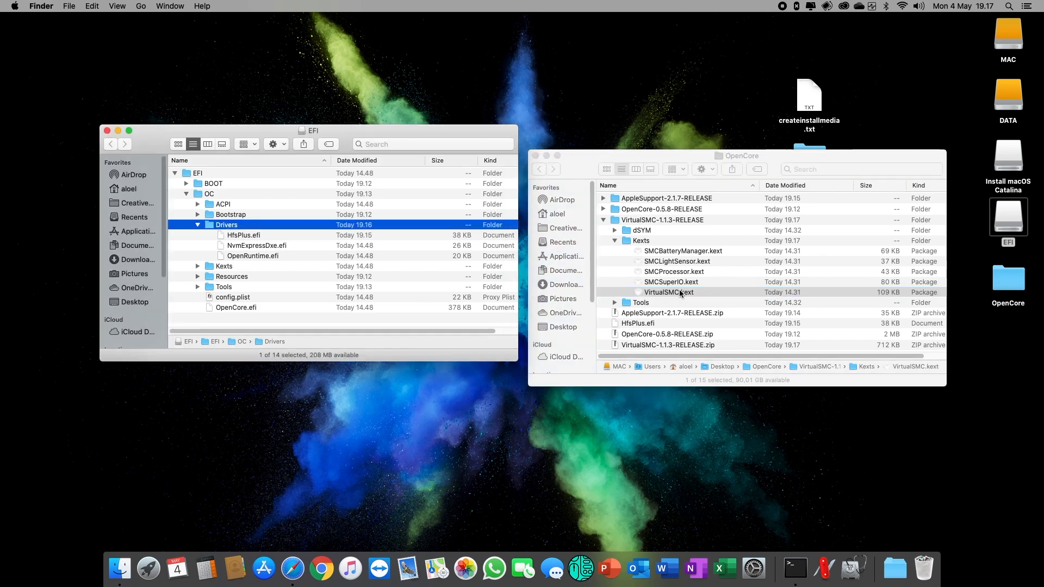
drag(680, 293, 230, 267)
click(198, 266)
click(264, 267)
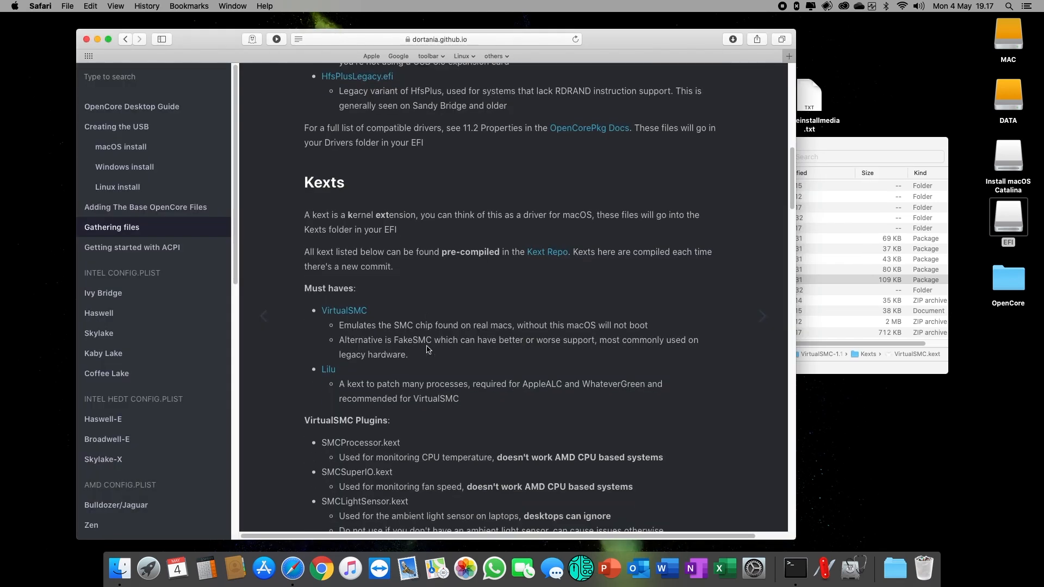
- Follow the guide's Lilu link and save Lilu-1.4.4-RELEASE.zip to the OpenCore folder
scroll(394, 355, up, 1)
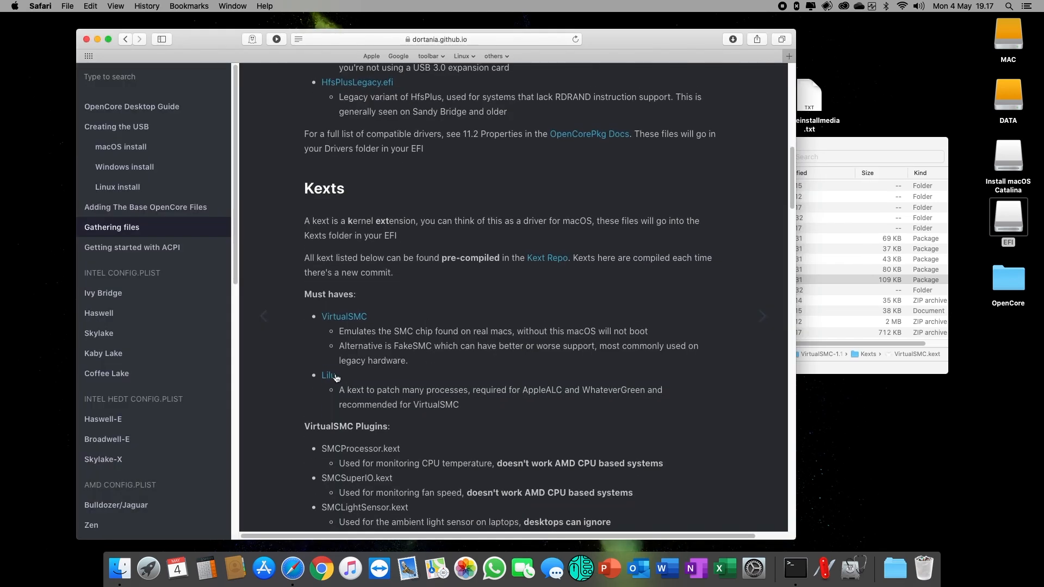
click(330, 377)
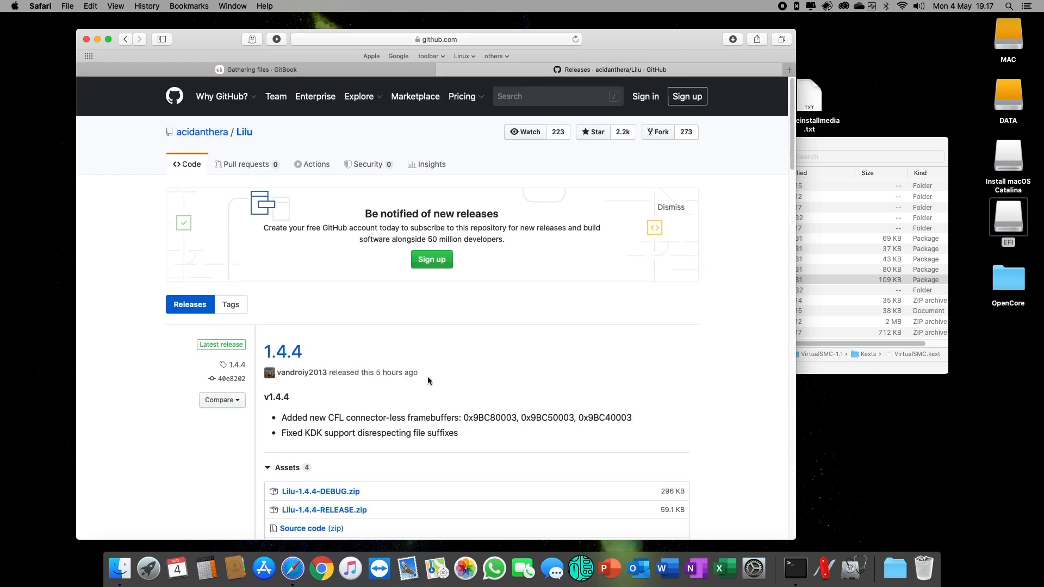
drag(364, 373, 443, 373)
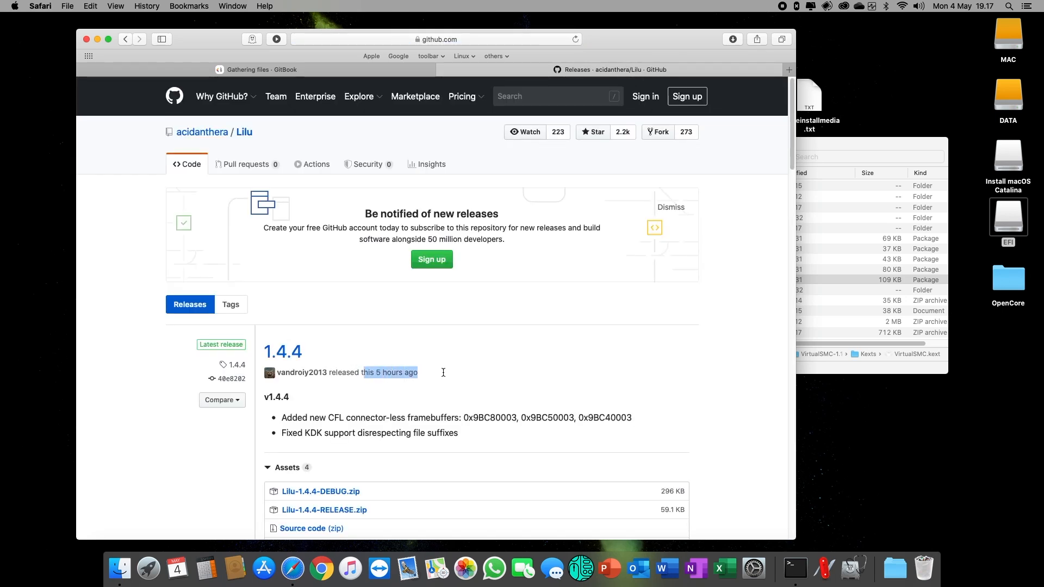
click(457, 395)
scroll(402, 413, down, 4)
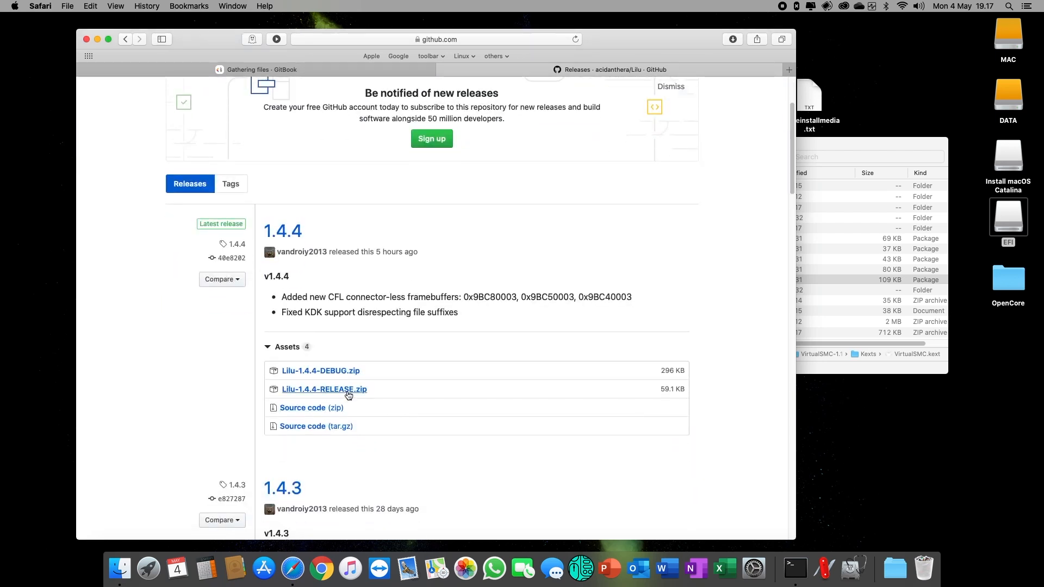
click(352, 390)
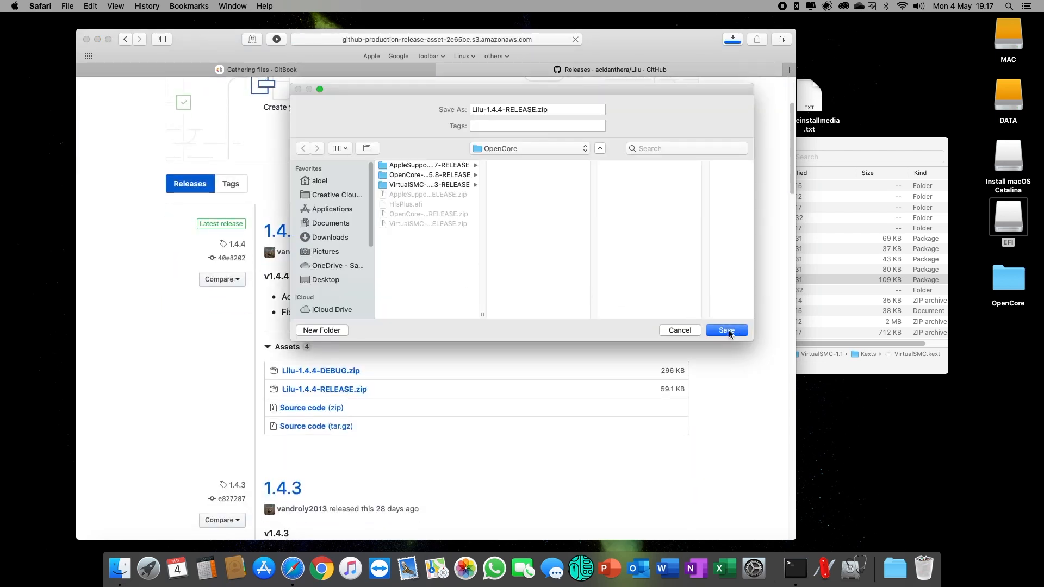
click(727, 331)
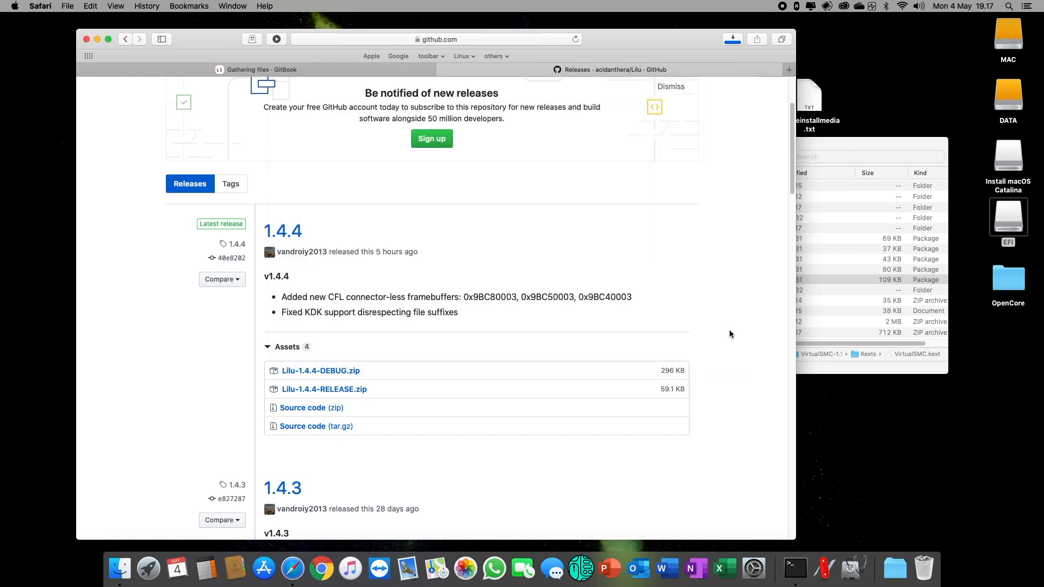
- Review the Lilu 1.4.4 release notes and close the page to return to the guide
drag(303, 300, 636, 310)
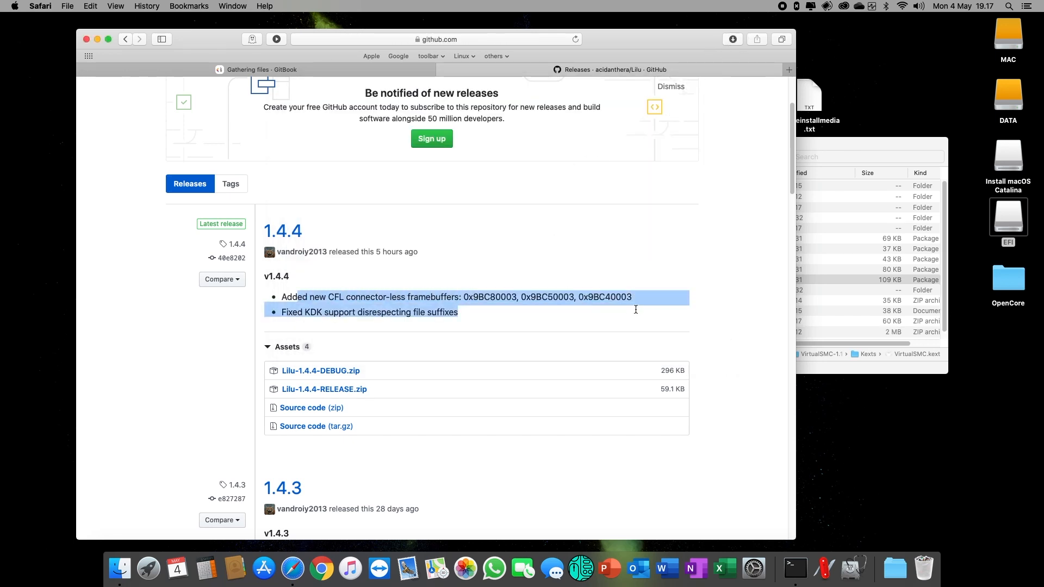
click(507, 310)
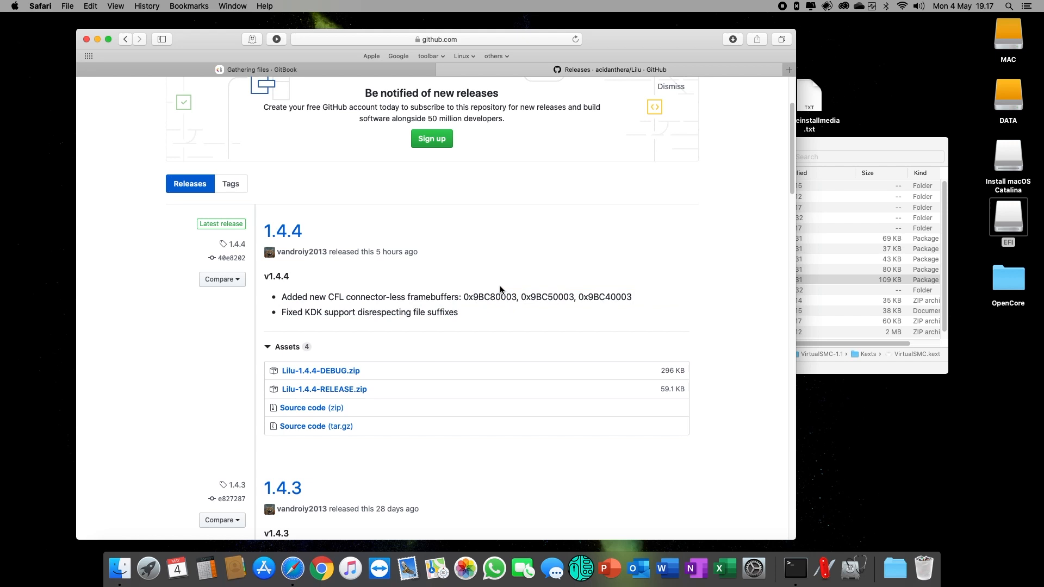
click(441, 71)
- Extract and expand Lilu-1.4.4-RELEASE.zip in the OpenCore folder, and bring the EFI volume's window up beside it
click(731, 278)
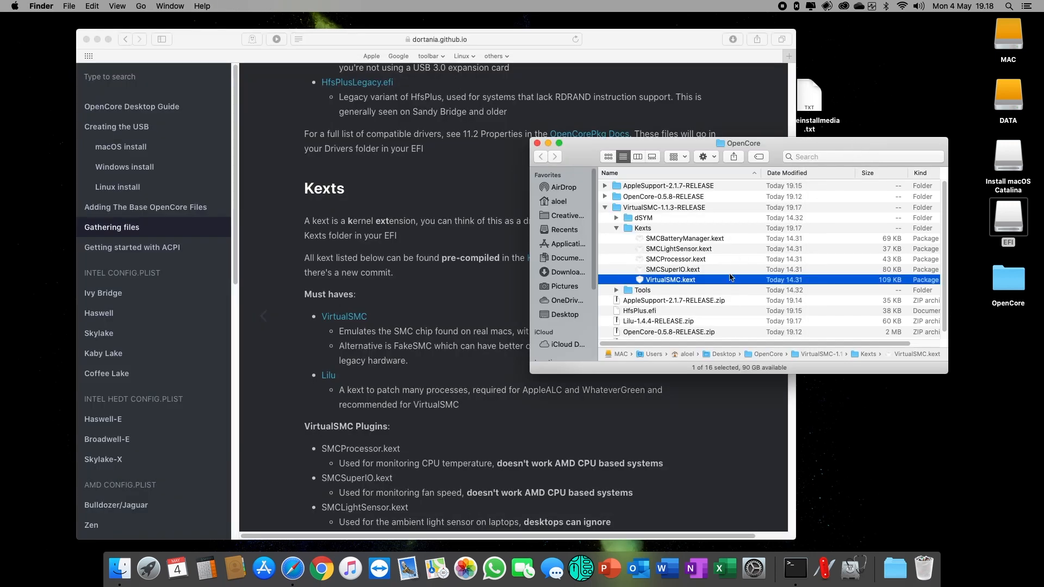
click(609, 206)
click(606, 207)
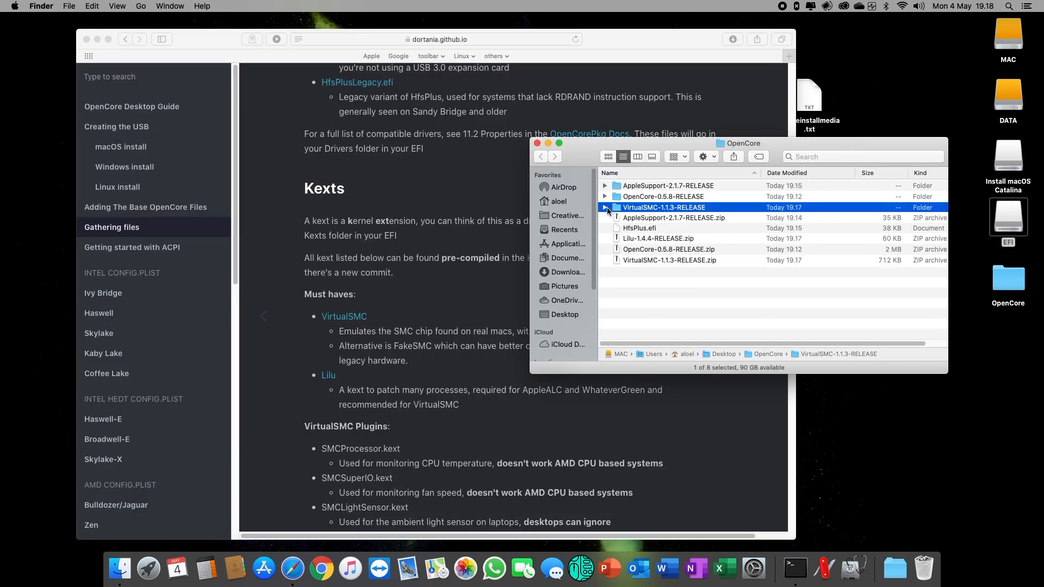
double_click(641, 239)
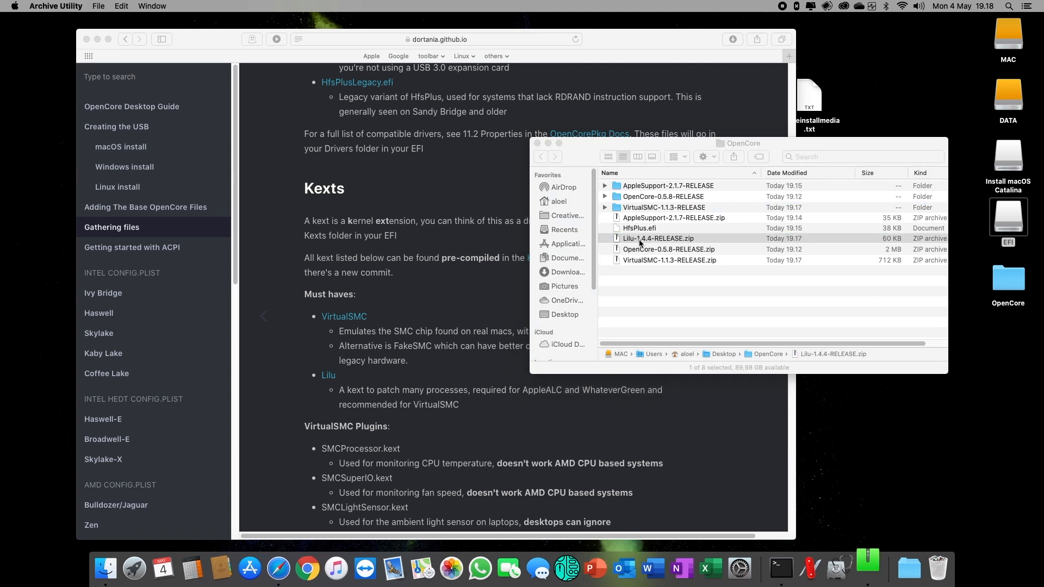
key(Right)
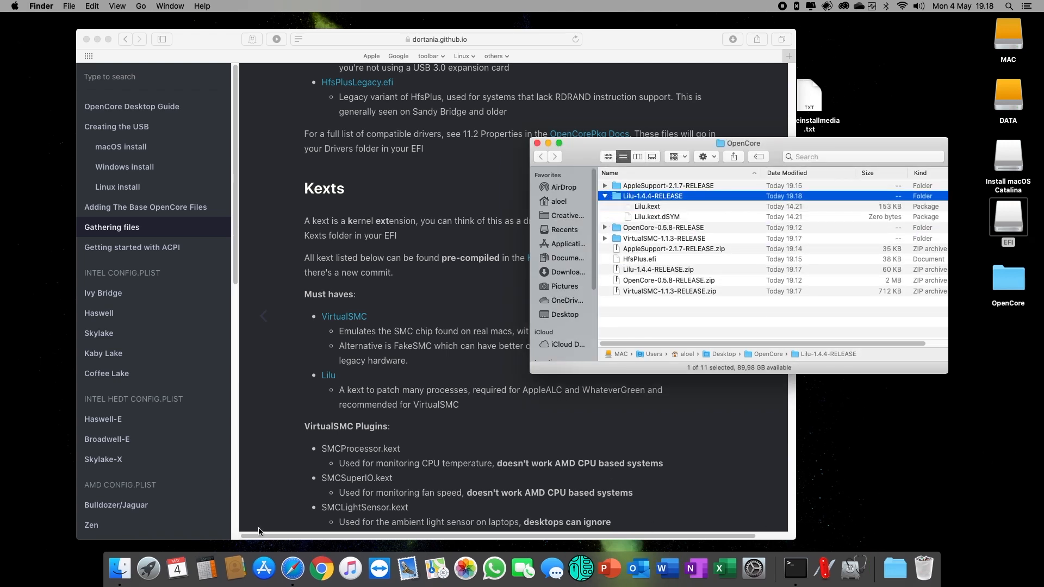
click(120, 568)
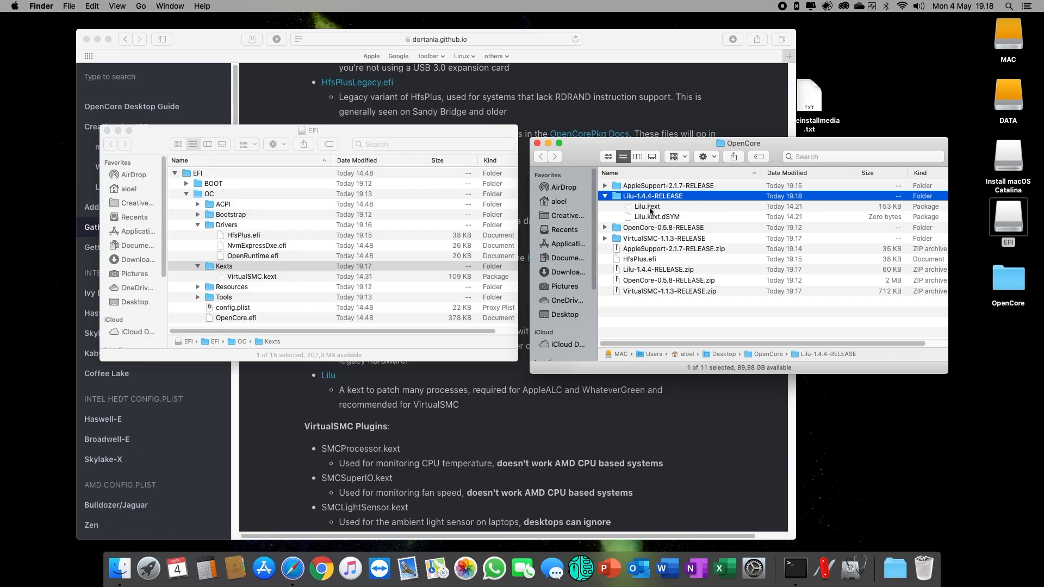
- Copy Lilu.kext into the EFI volume's EFI/OC/Kexts folder and follow the guide's WhateverGreen link
drag(650, 210, 277, 277)
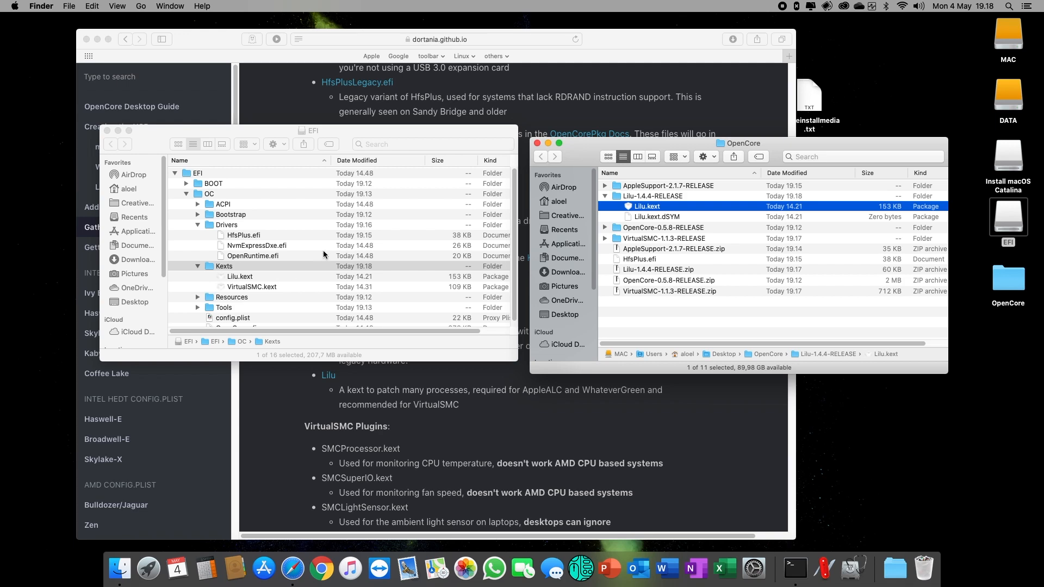
click(457, 454)
scroll(498, 429, down, 10)
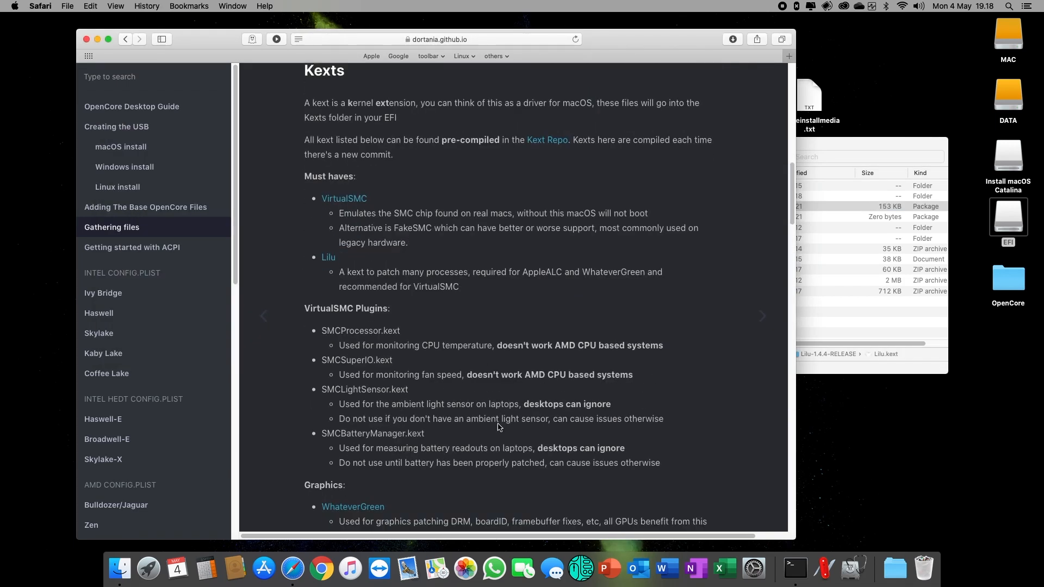
scroll(499, 426, down, 1)
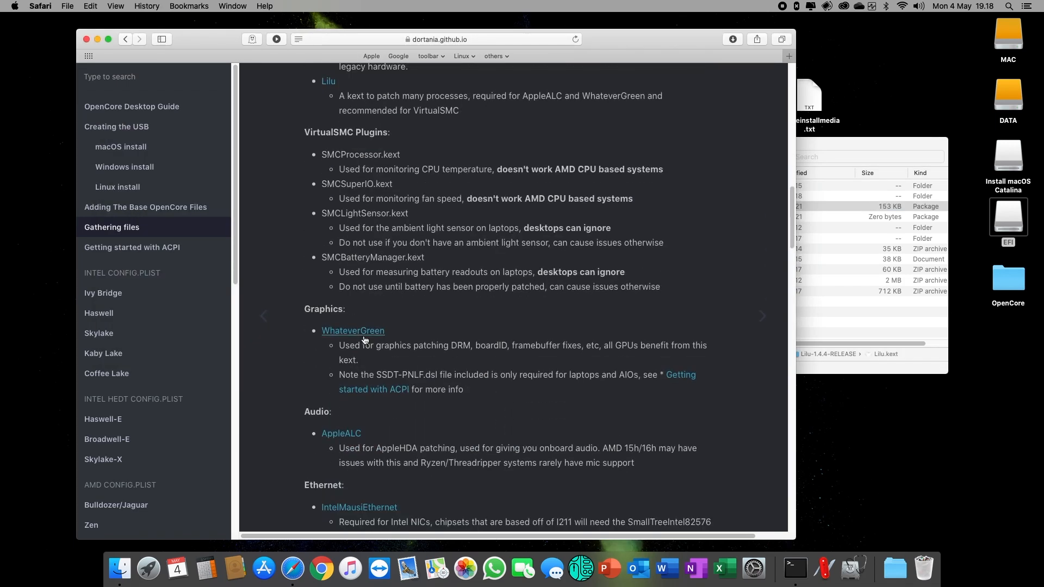
click(364, 335)
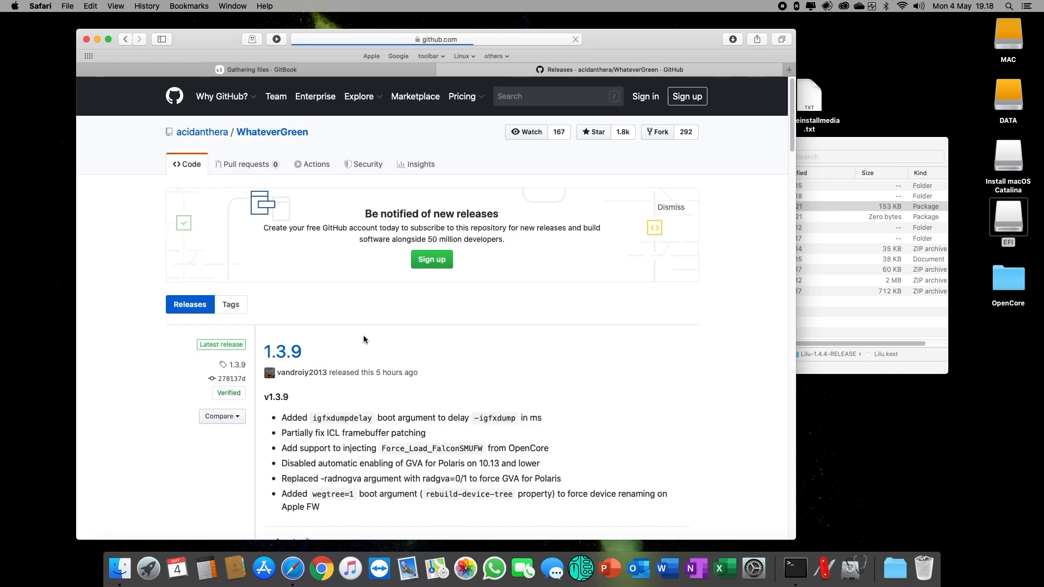
- Check the WhateverGreen 1.3.9 release date and save WhateverGreen-1.3.9-RELEASE.zip to the OpenCore folder
scroll(359, 351, down, 2)
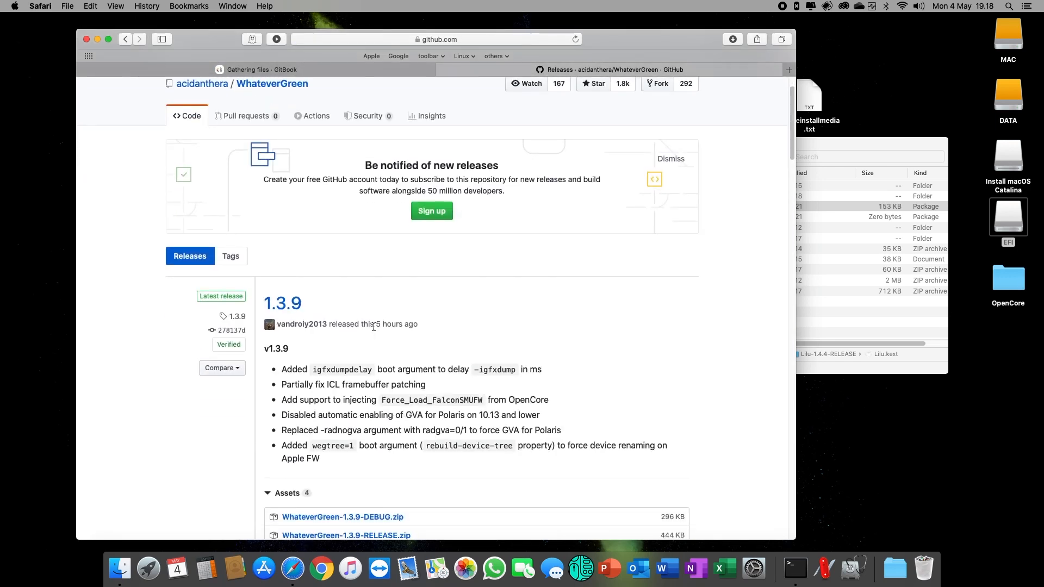
drag(370, 324, 457, 330)
scroll(457, 329, down, 4)
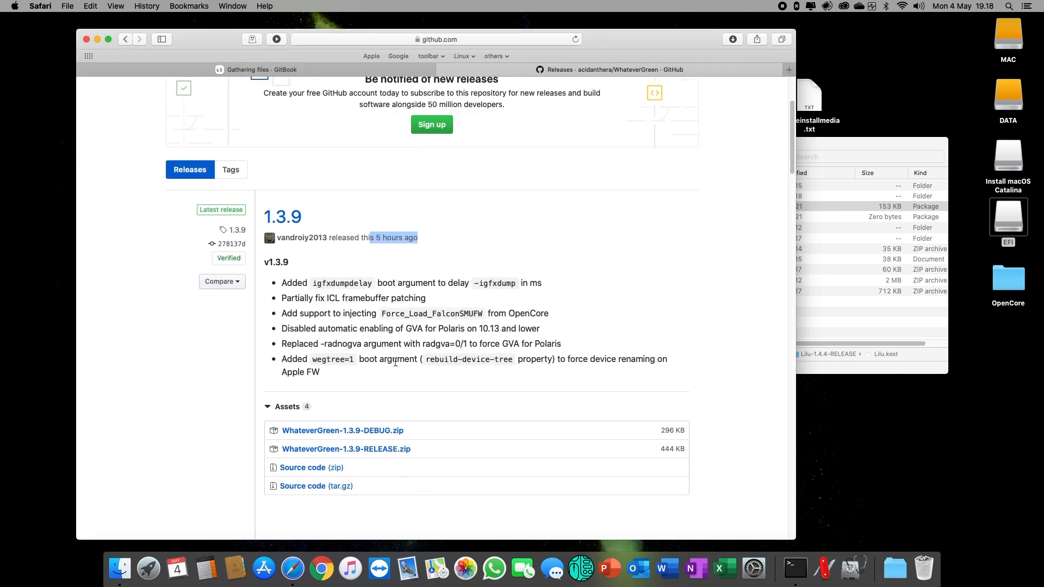
click(363, 453)
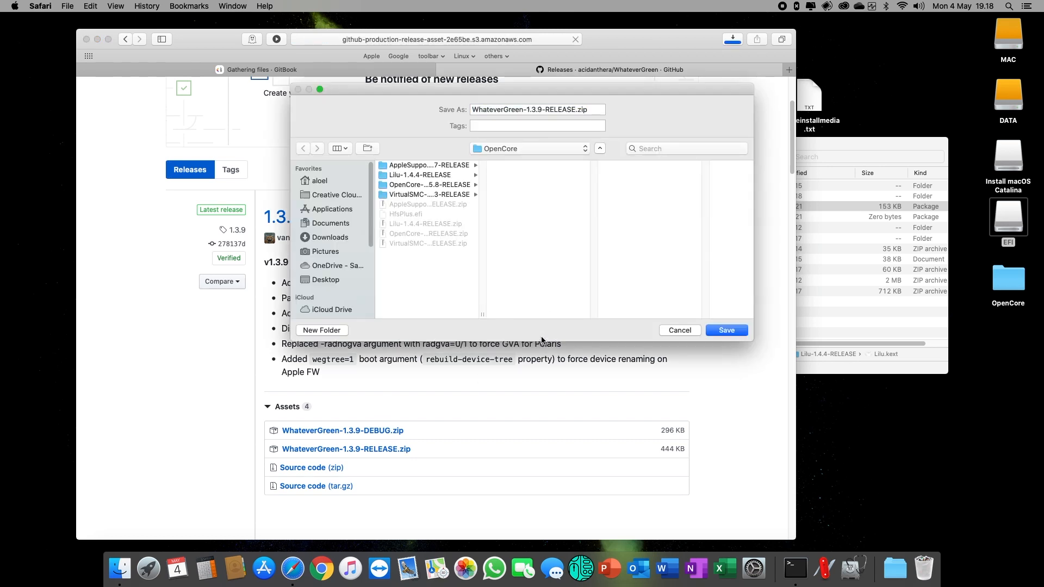
click(727, 330)
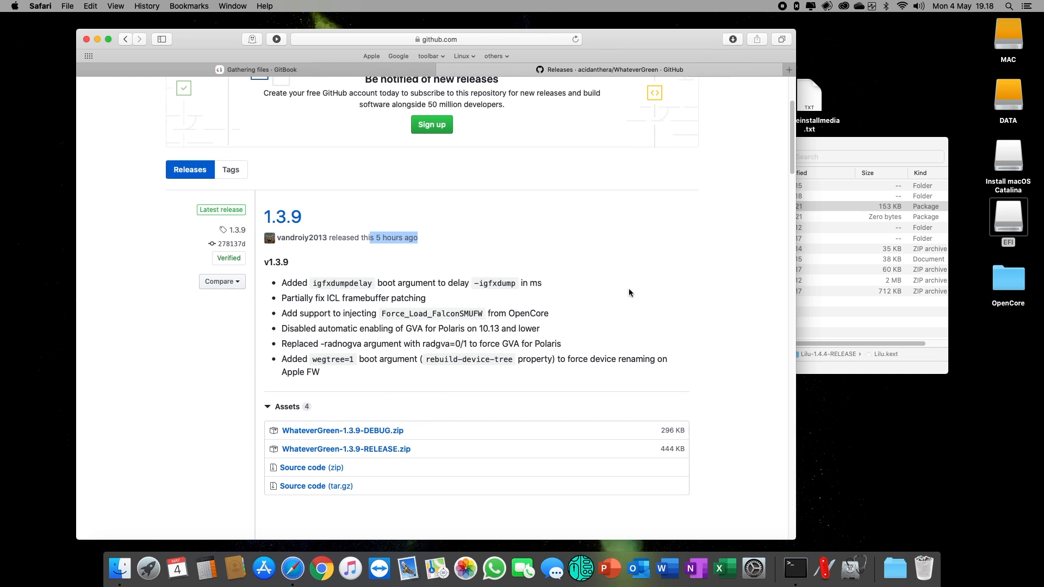
- Extract WhateverGreen-1.3.9-RELEASE.zip and copy WhateverGreen.kext into the EFI volume's EFI/OC/Kexts folder
click(876, 333)
double_click(688, 304)
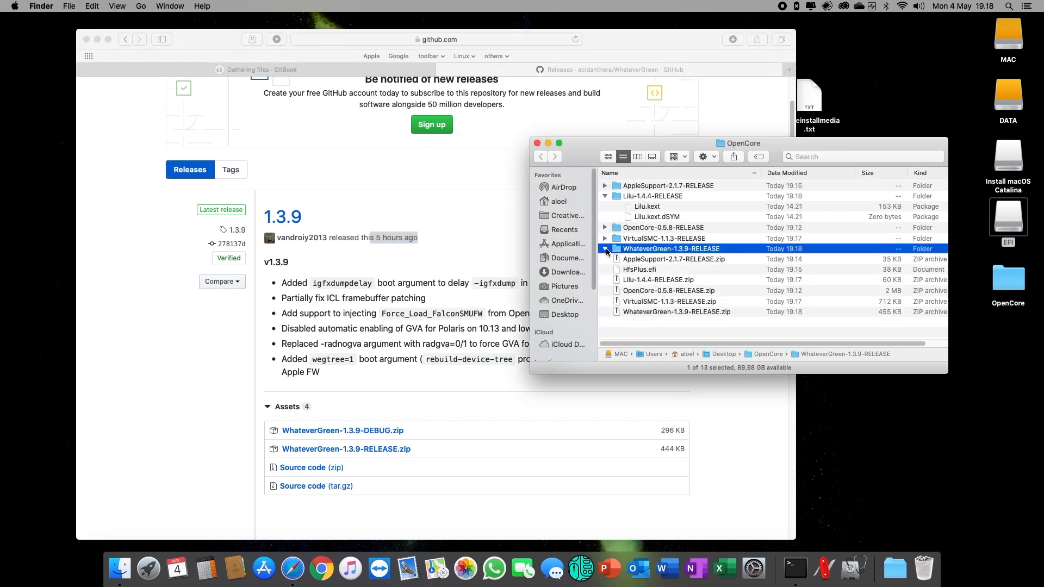
click(668, 270)
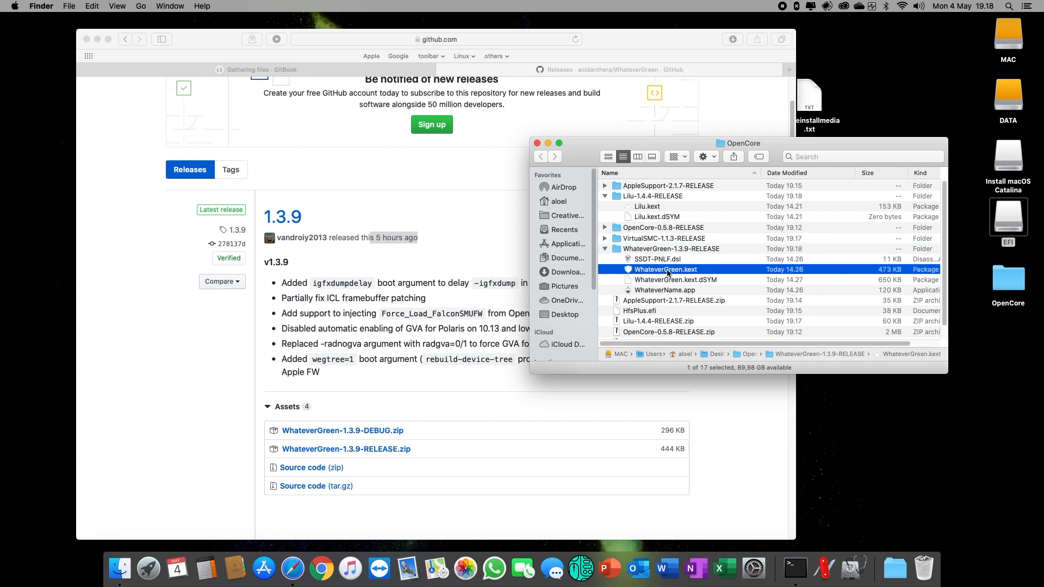
click(118, 569)
drag(652, 273, 252, 279)
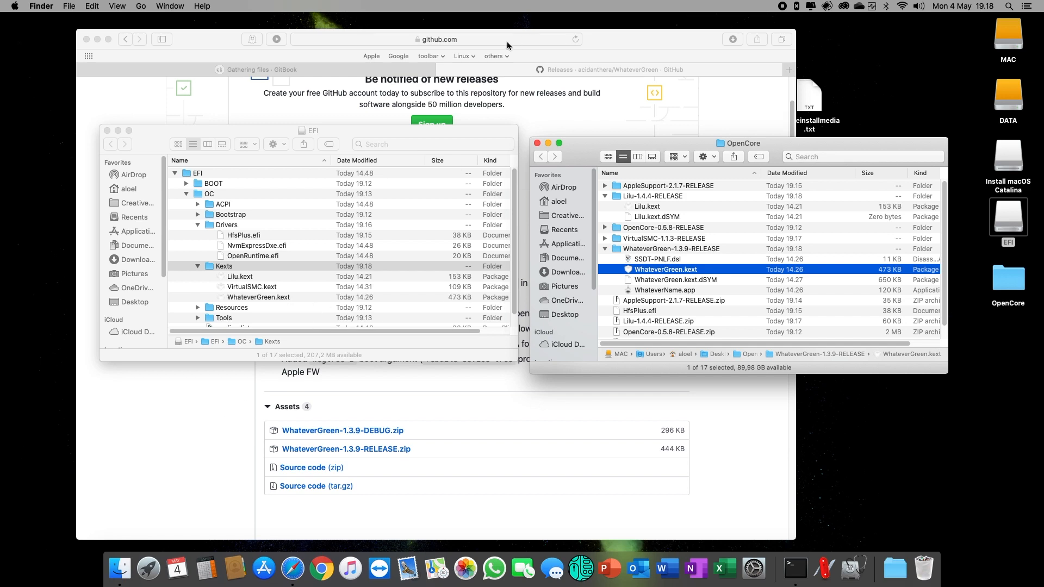
- Close the WhateverGreen page and follow the guide's AppleALC link
click(441, 70)
scroll(501, 333, down, 3)
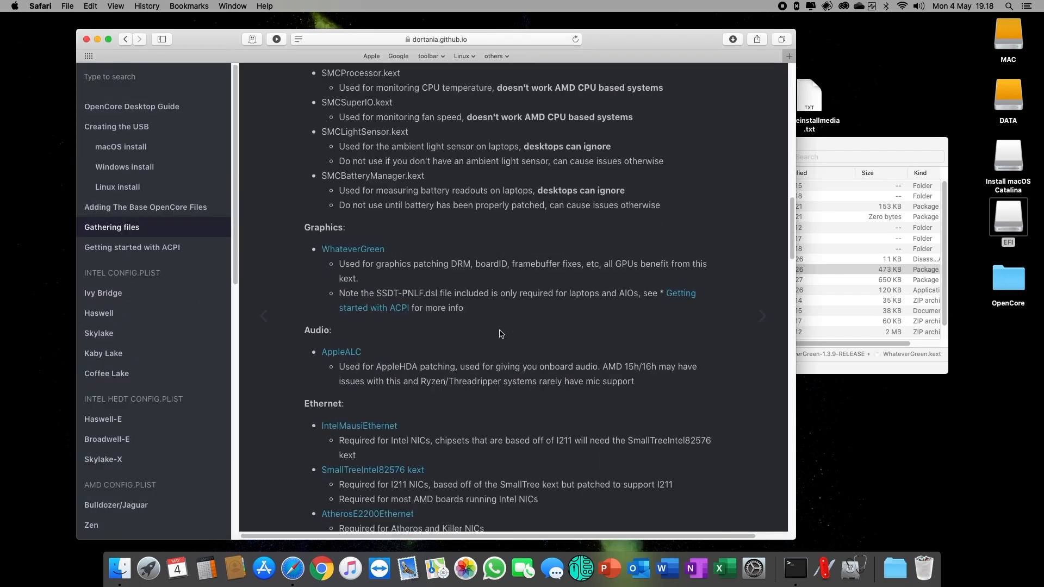
click(343, 353)
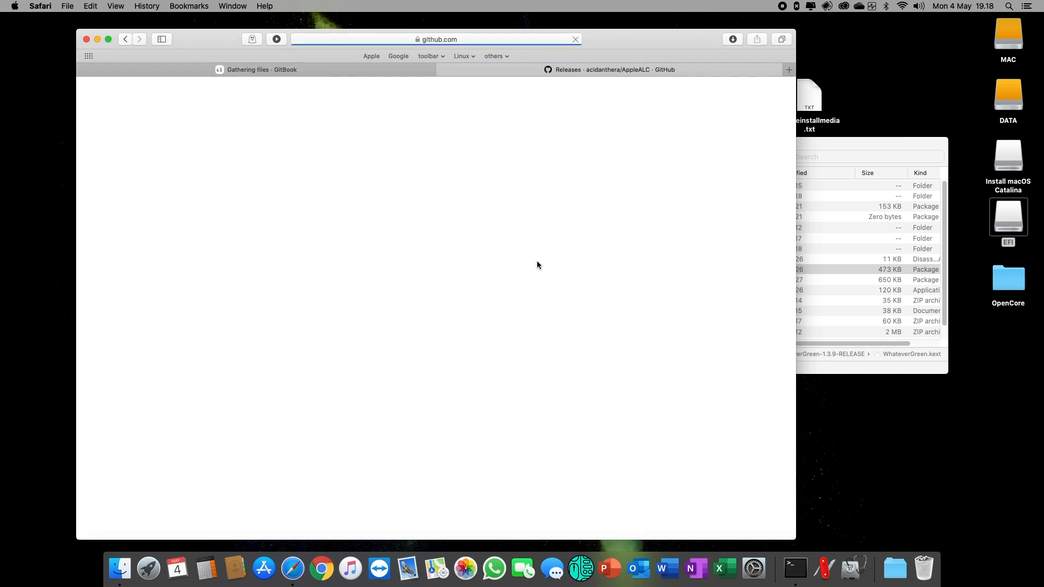
- Review the AppleALC 1.4.9 release date and its list of added codec layouts, and locate the repository's wiki
scroll(454, 281, down, 3)
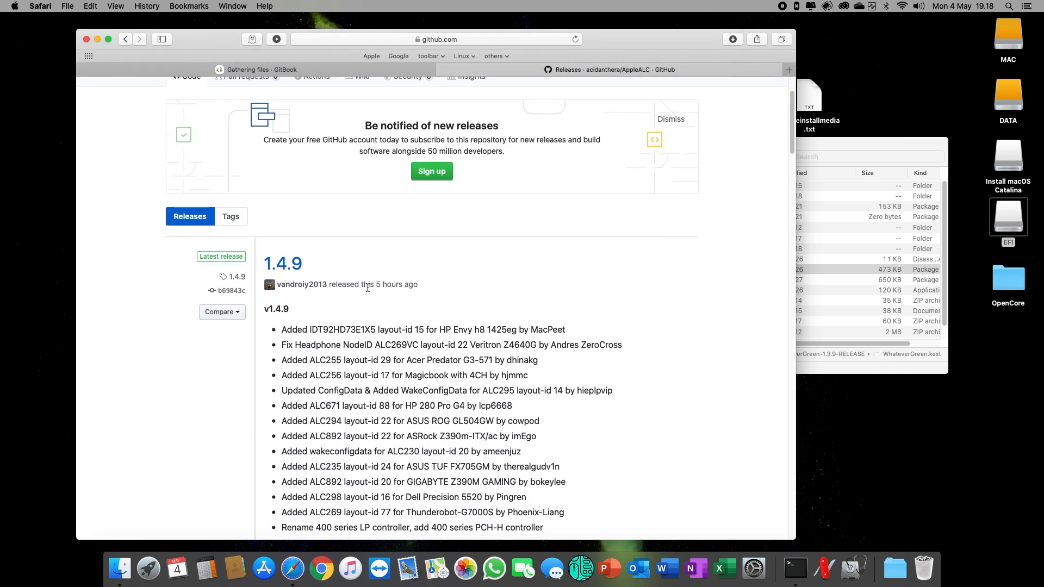
drag(368, 287, 454, 282)
scroll(481, 294, down, 2)
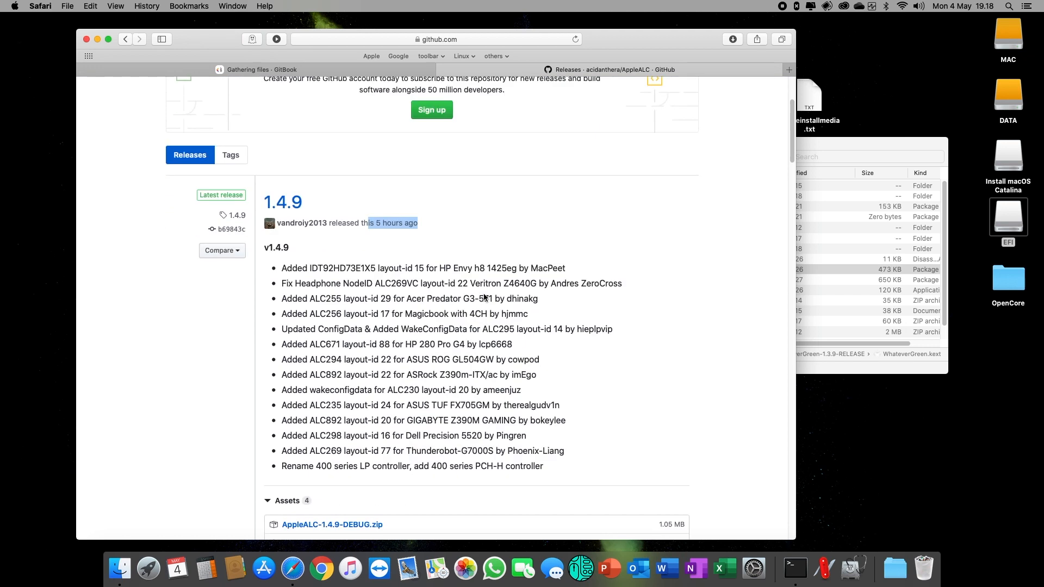
scroll(483, 323, down, 1)
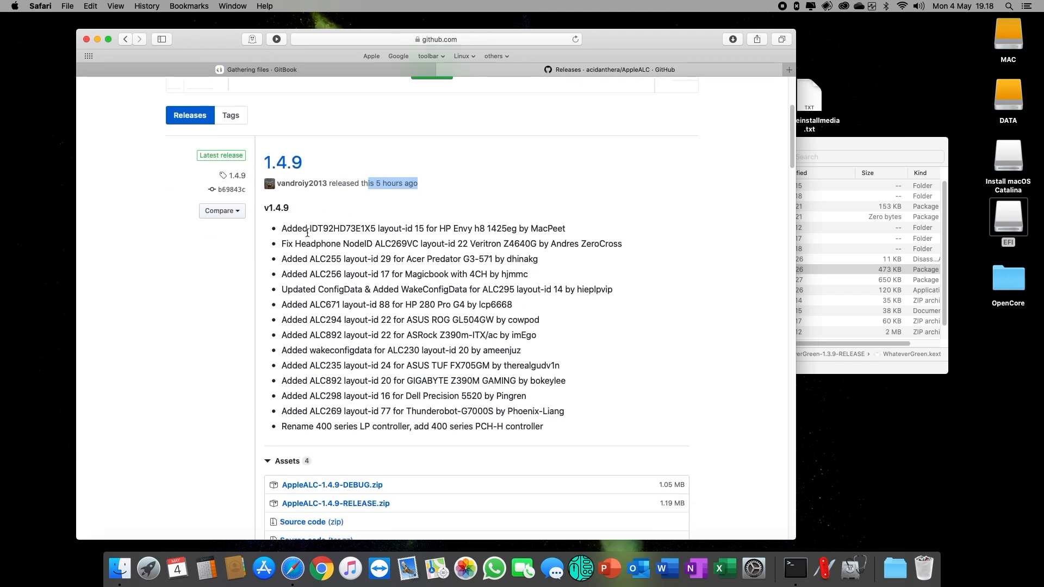
drag(284, 229, 573, 347)
click(592, 364)
scroll(592, 365, down, 1)
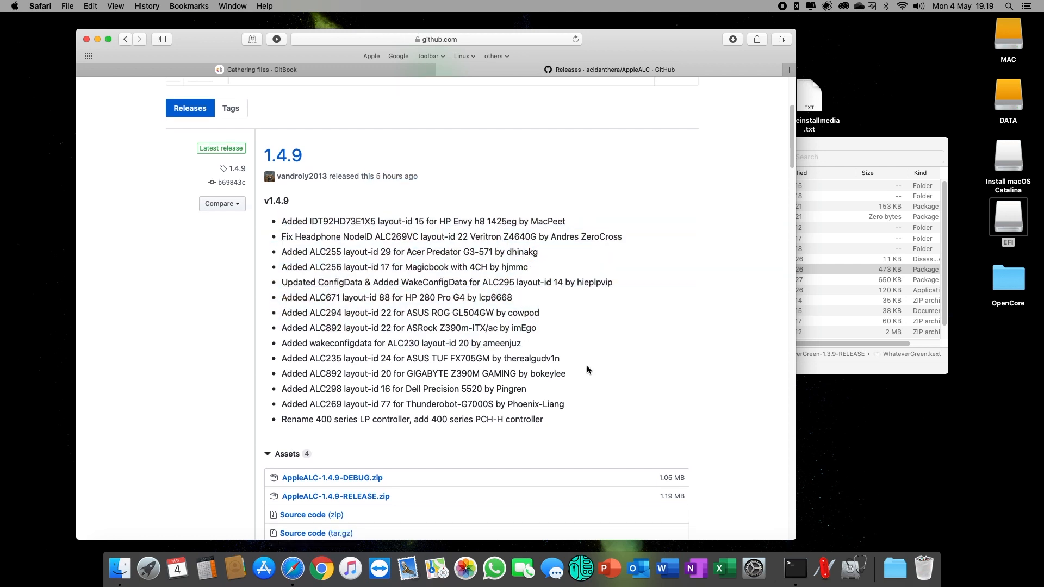
drag(488, 329, 547, 352)
click(556, 386)
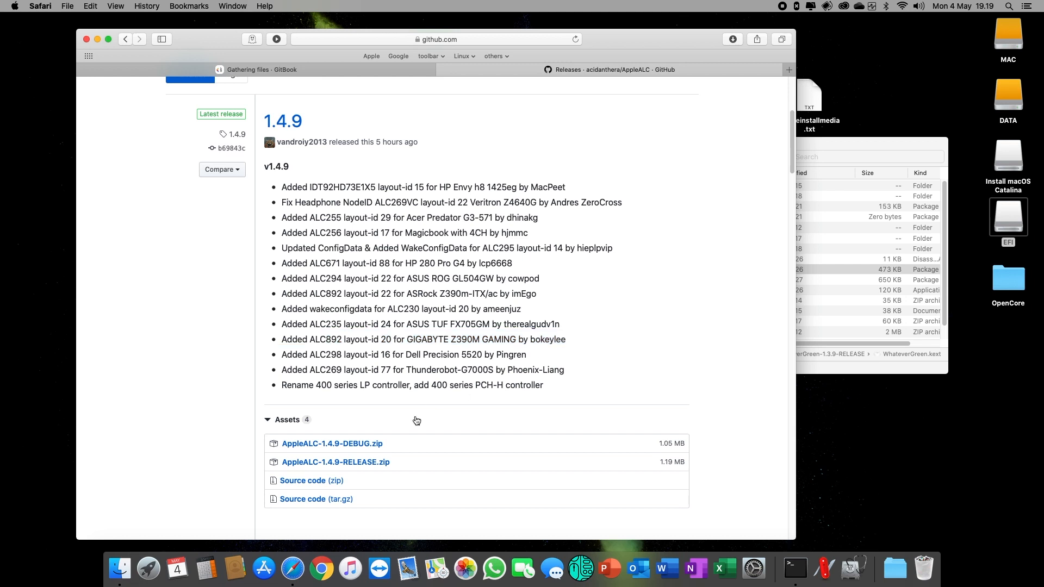
scroll(478, 298, up, 2)
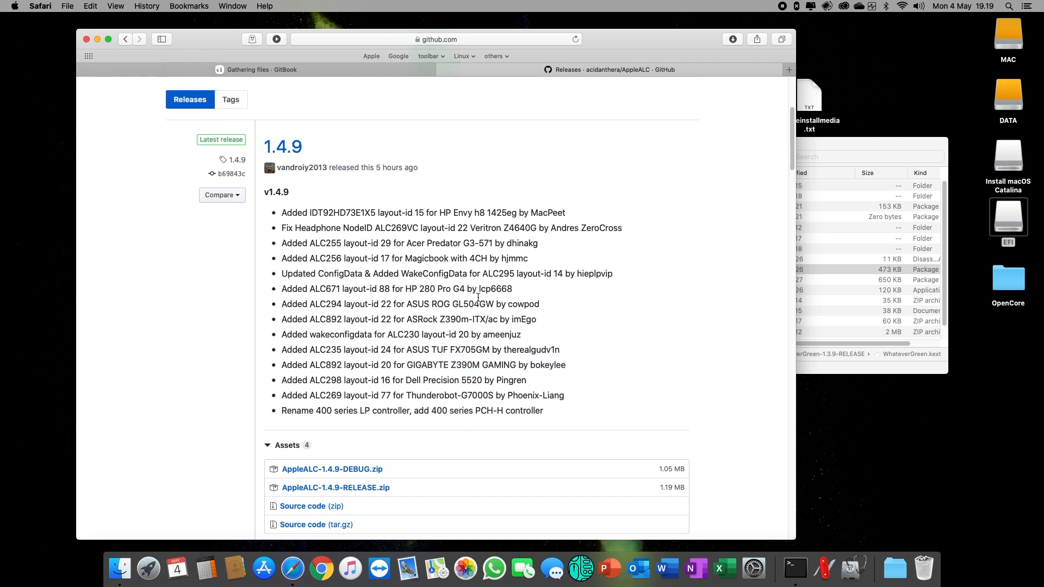
scroll(477, 302, up, 3)
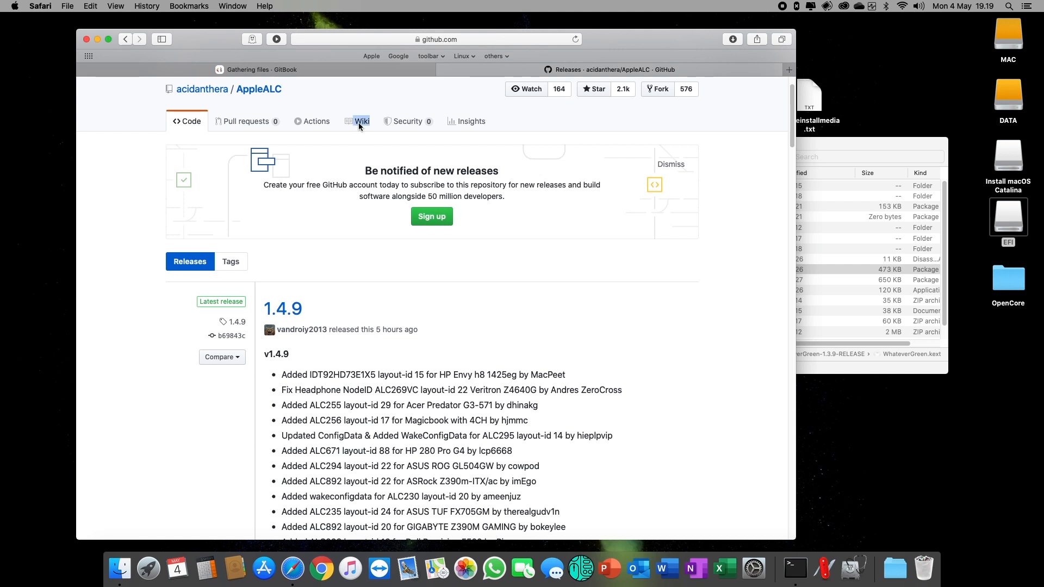
right_click(358, 123)
click(370, 367)
- Save AppleALC-1.4.9-RELEASE.zip from the release assets to the OpenCore folder
scroll(404, 484, down, 3)
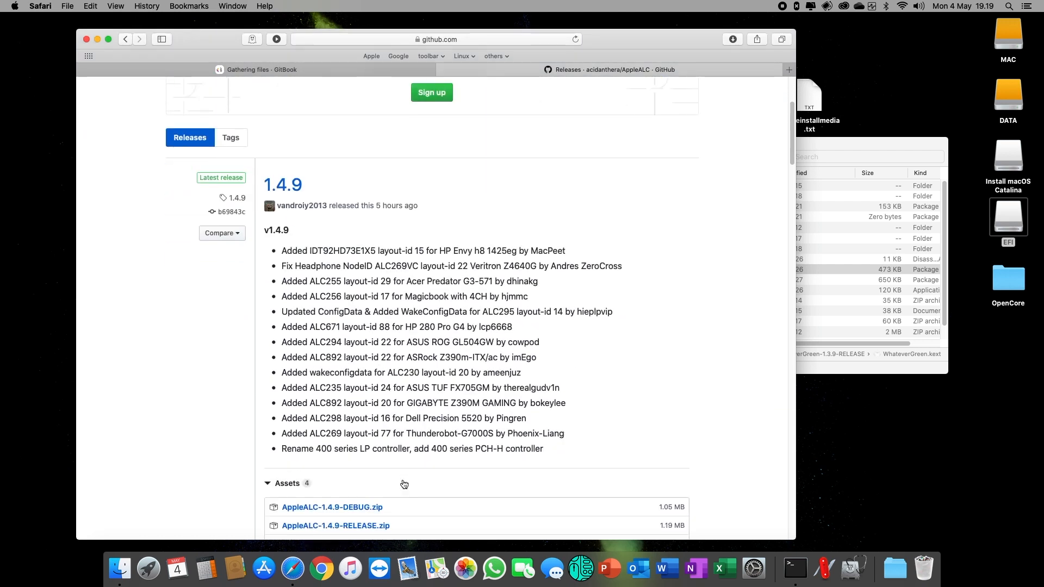
scroll(404, 483, up, 1)
scroll(403, 462, down, 1)
scroll(354, 500, up, 1)
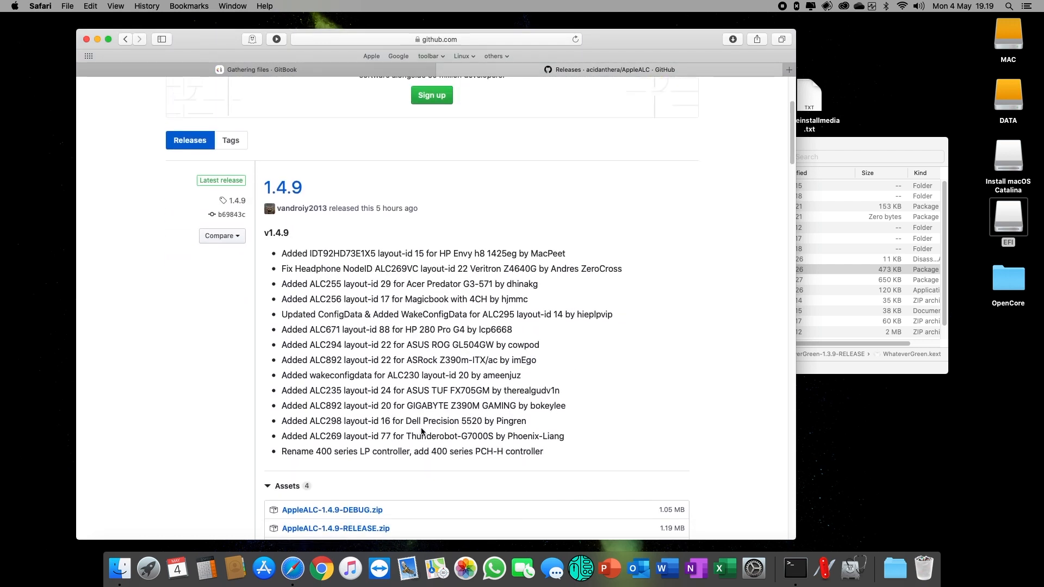
scroll(397, 456, down, 2)
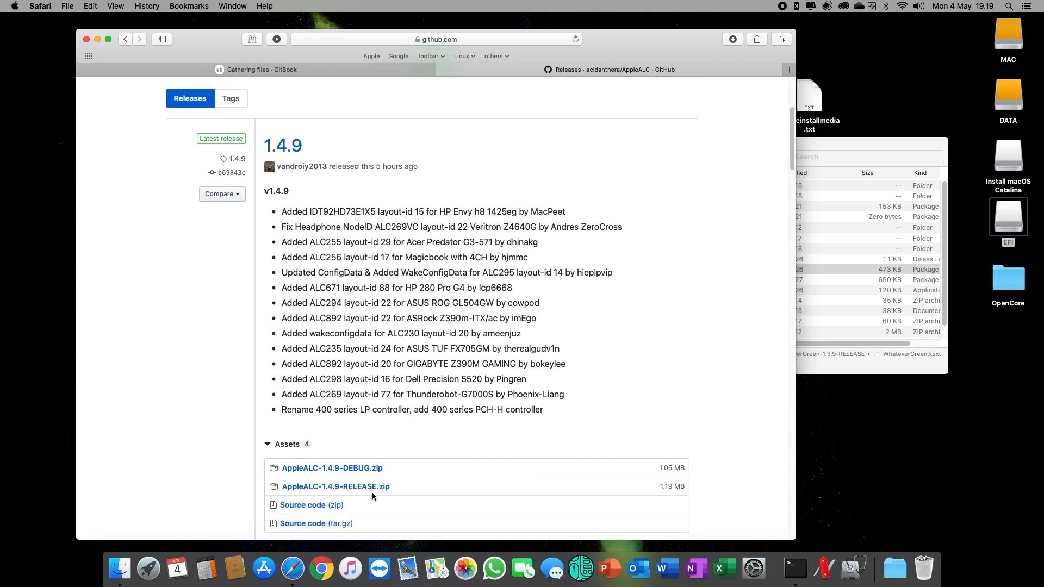
click(361, 491)
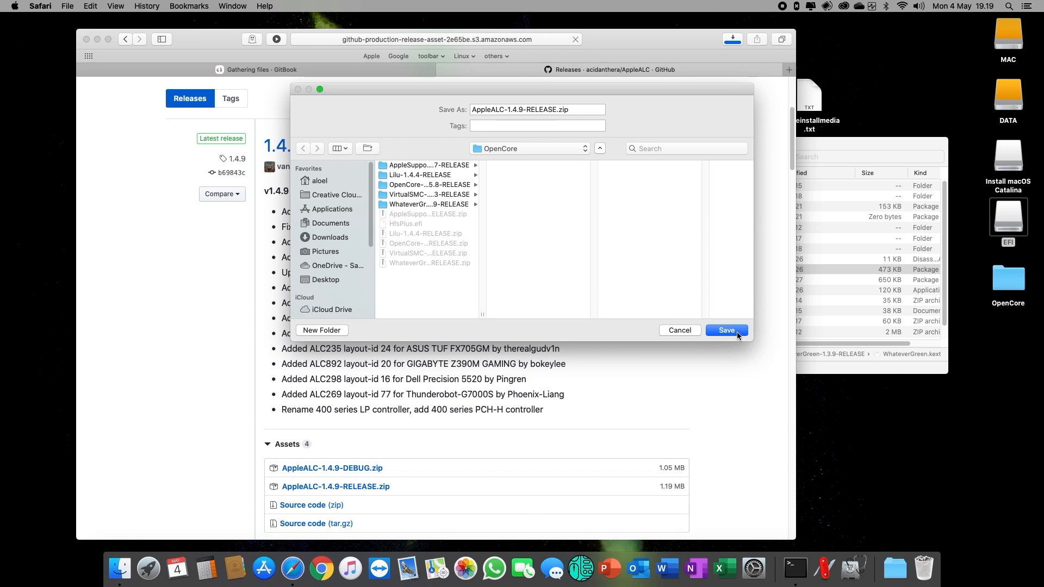
click(727, 329)
- Open the AppleALC wiki and its incomplete support table of codecs
scroll(538, 313, up, 5)
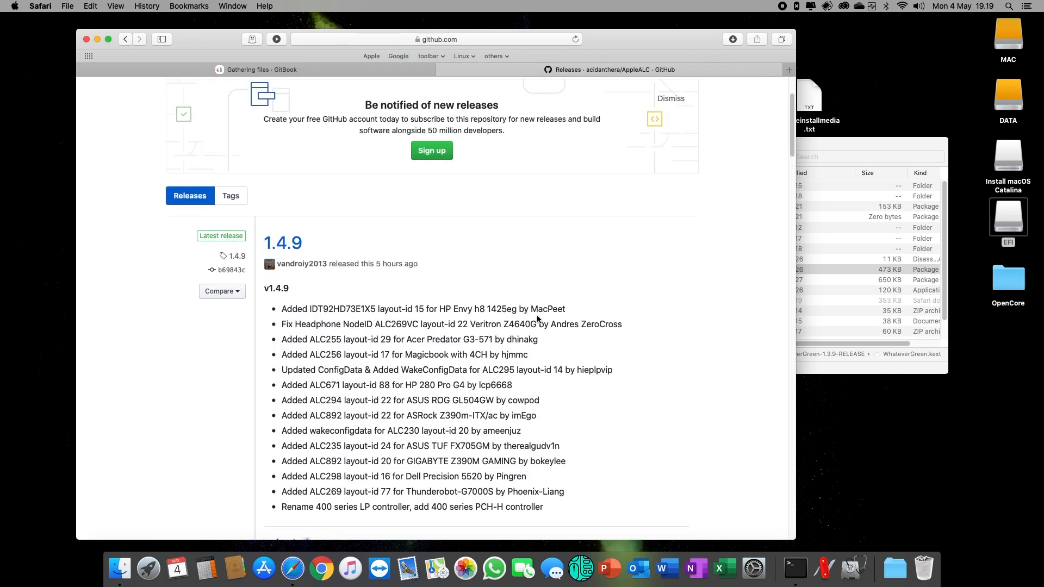
scroll(531, 319, down, 1)
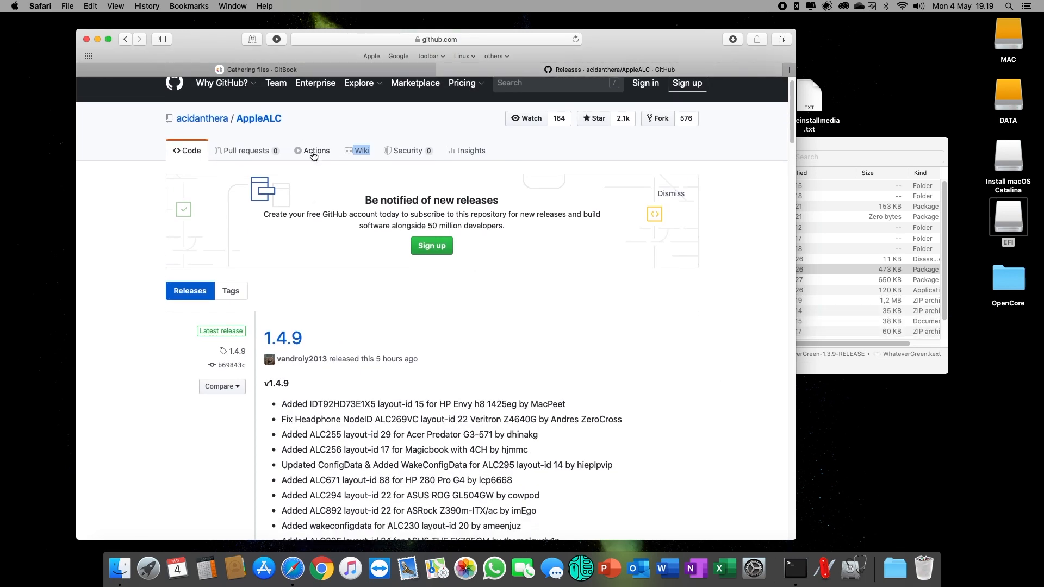
click(363, 156)
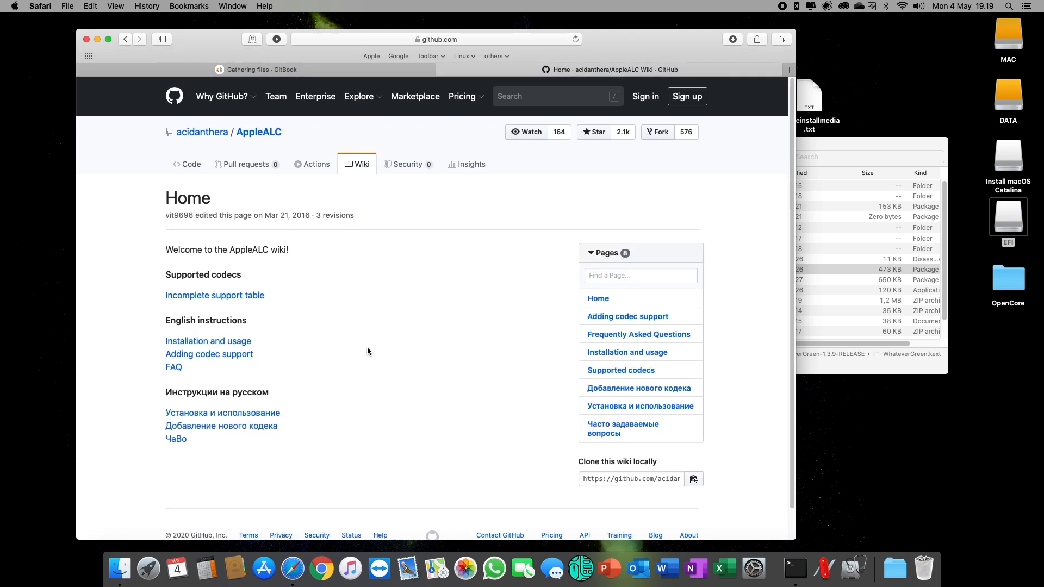
click(229, 298)
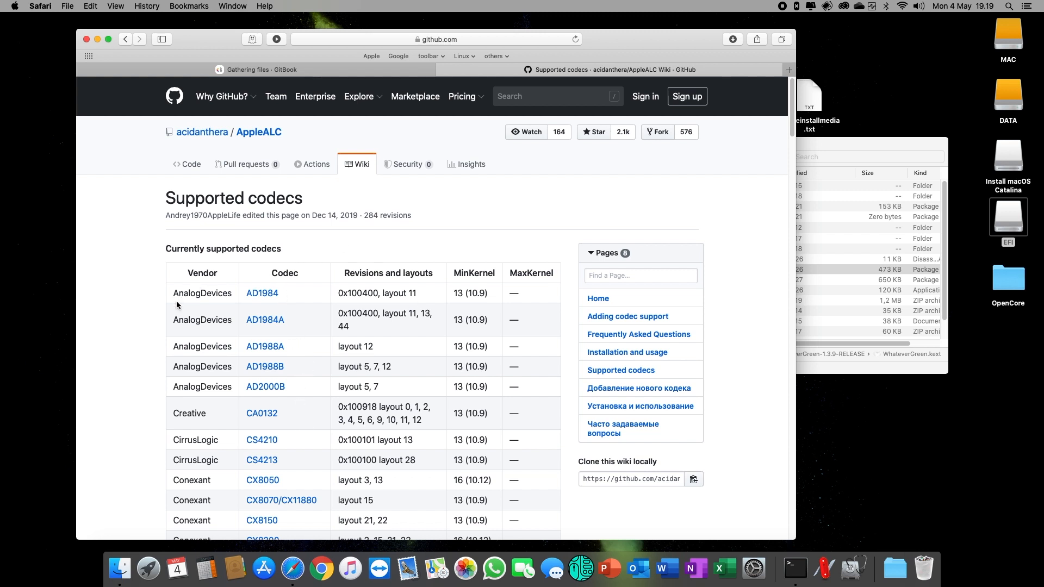
- Find the Realtek ALC887 row in the supported codecs table and highlight its list of layout numbers
scroll(182, 313, down, 3)
scroll(288, 363, down, 5)
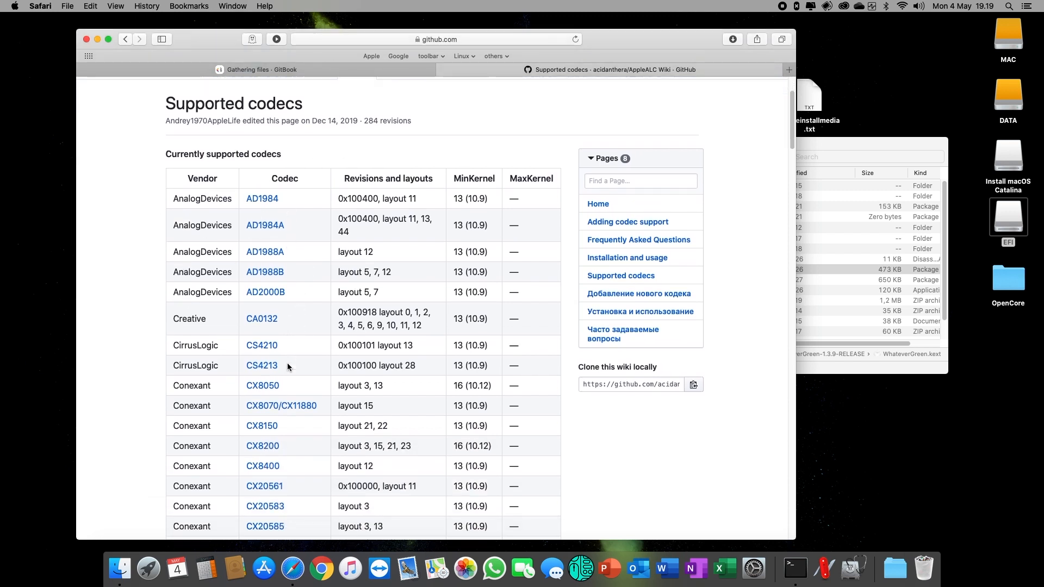
scroll(289, 369, down, 3)
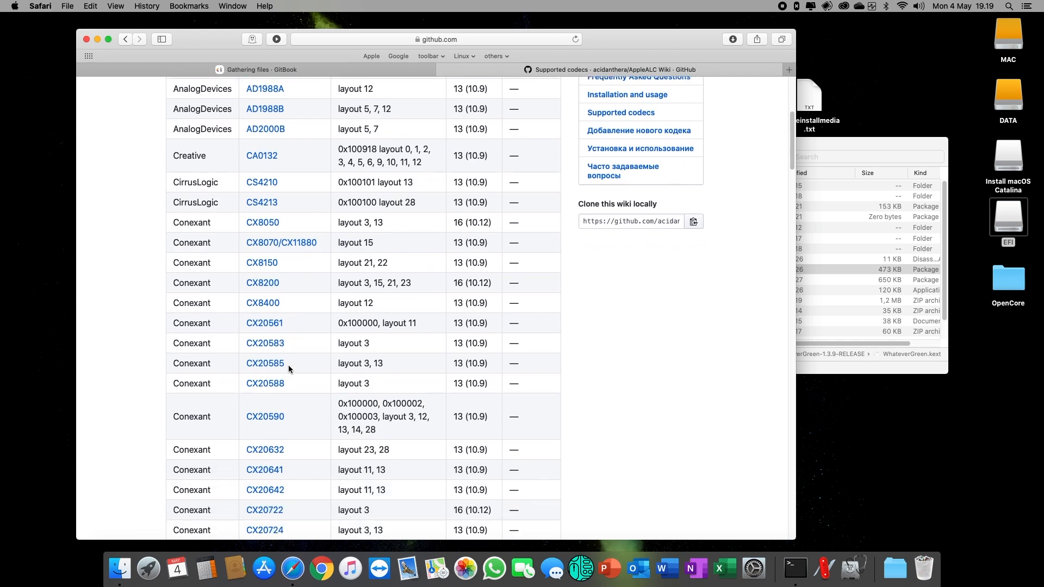
scroll(289, 368, down, 5)
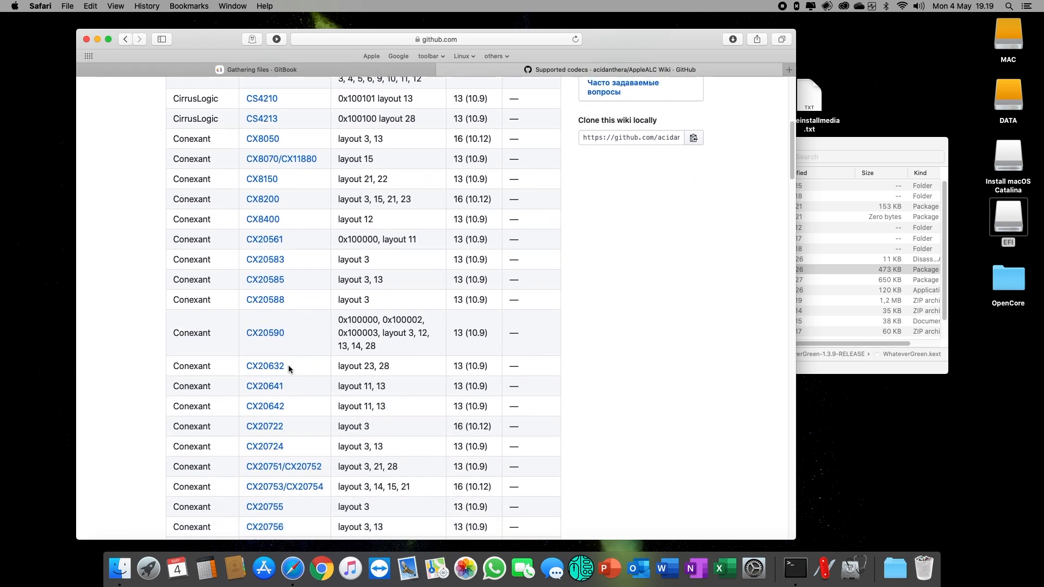
scroll(289, 368, down, 11)
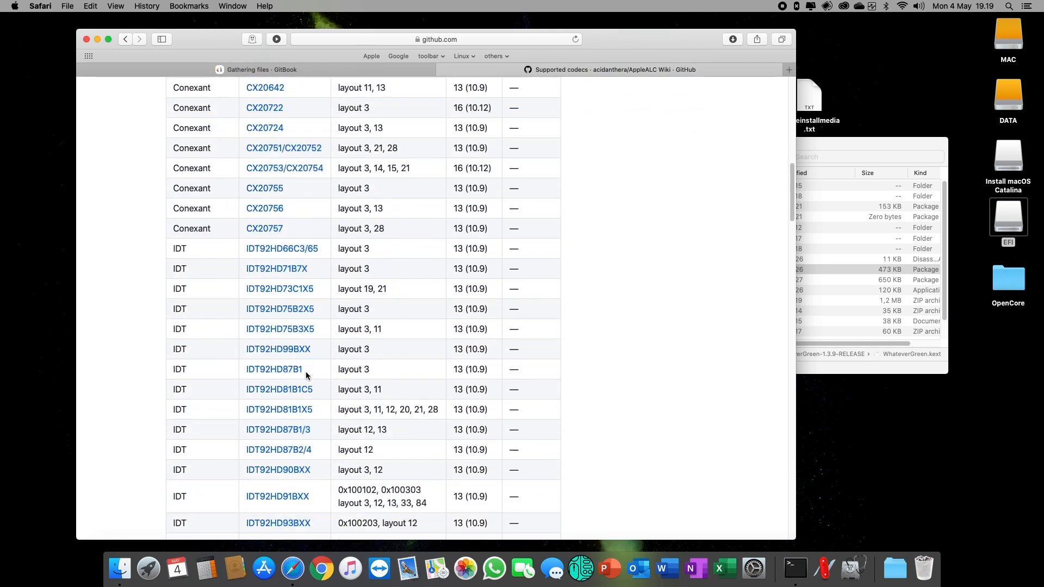
scroll(290, 391, down, 11)
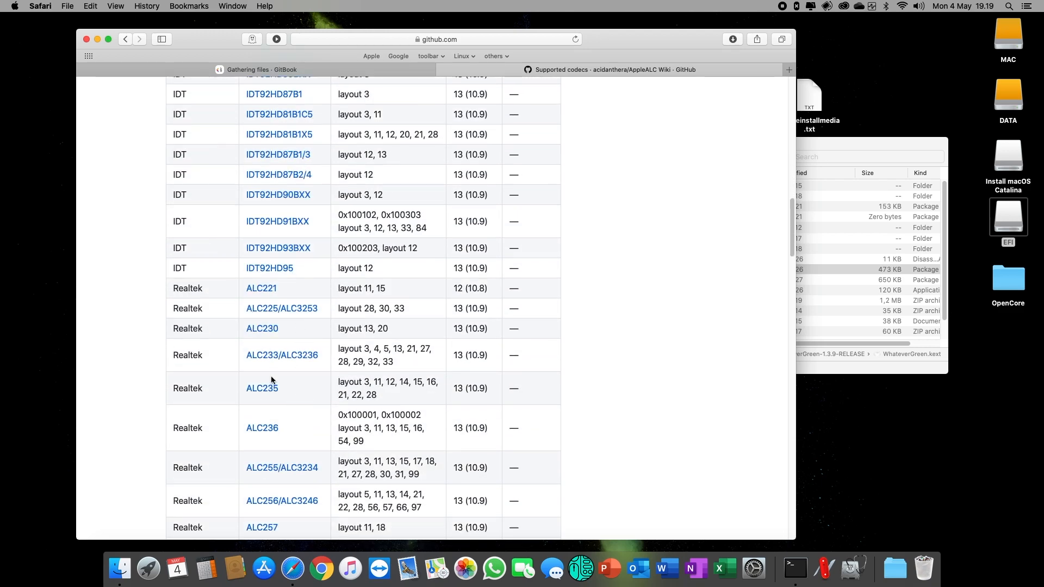
scroll(288, 403, down, 17)
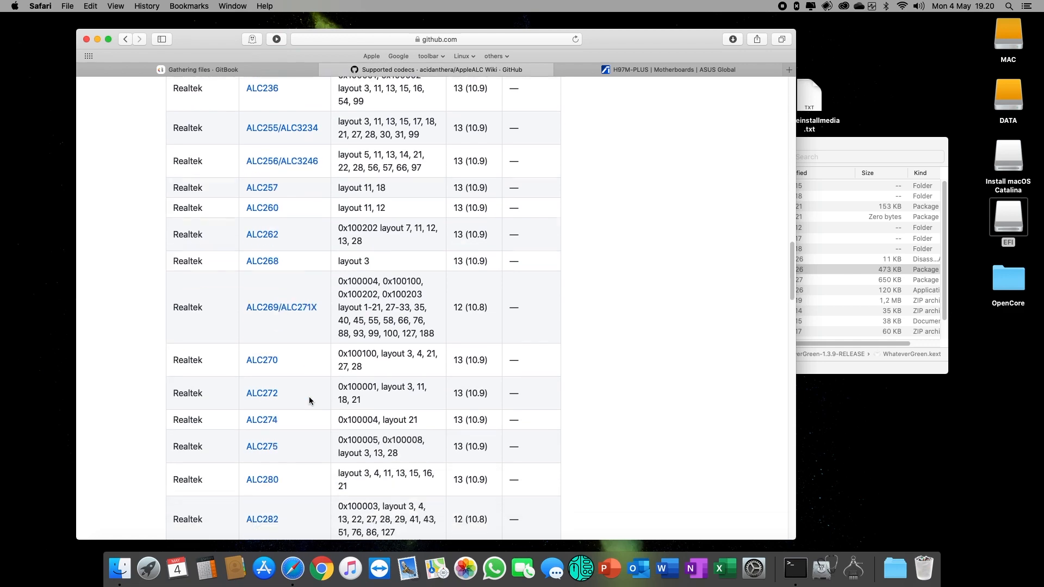
scroll(311, 401, down, 15)
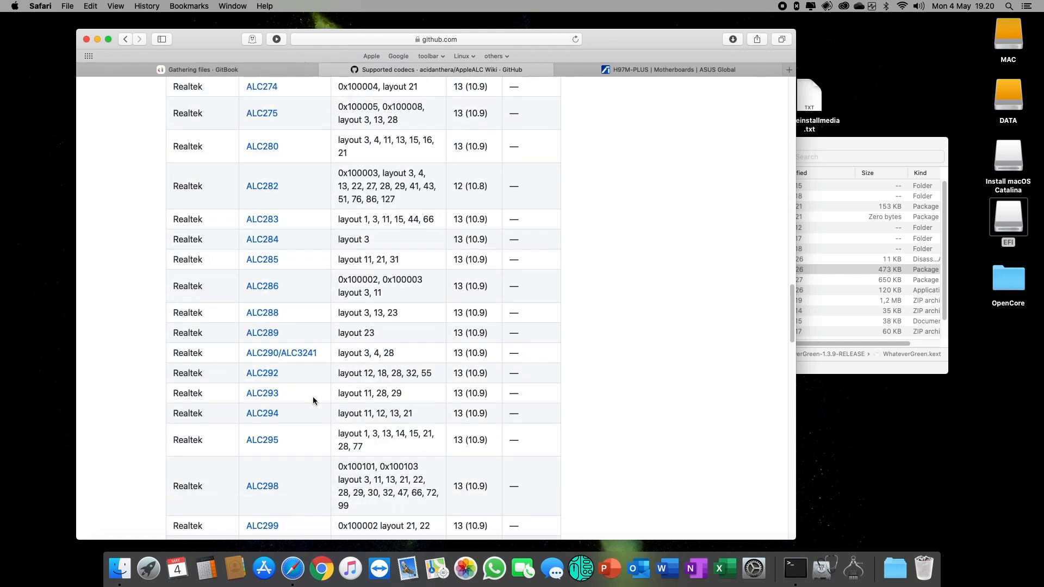
scroll(313, 401, down, 13)
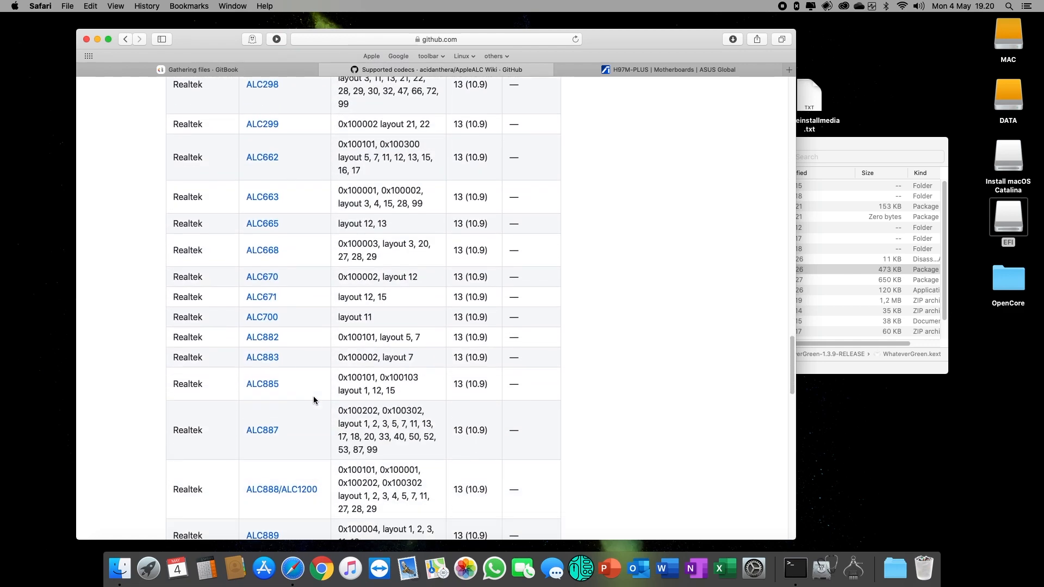
scroll(314, 401, down, 1)
drag(171, 373, 410, 403)
click(392, 400)
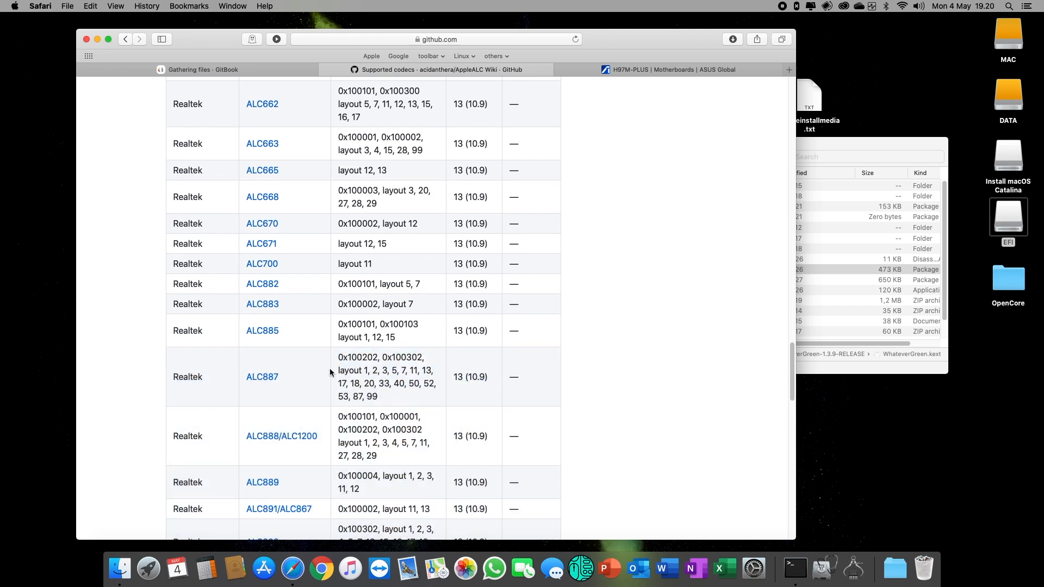
drag(340, 371, 420, 397)
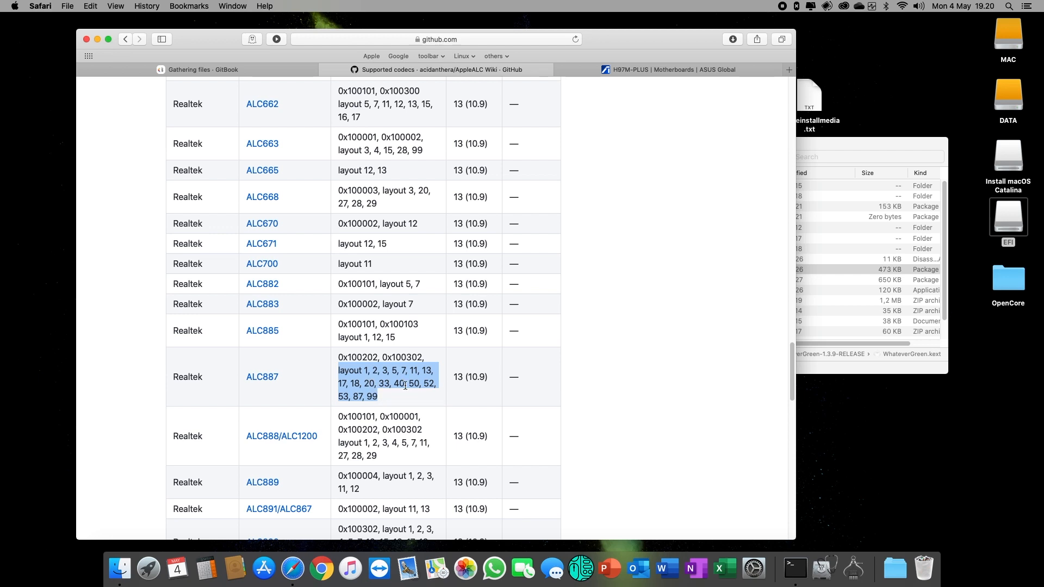
- Close the motherboard and AppleALC wiki pages, and collapse the WhateverGreen and Lilu folders in the OpenCore folder
click(560, 70)
click(442, 70)
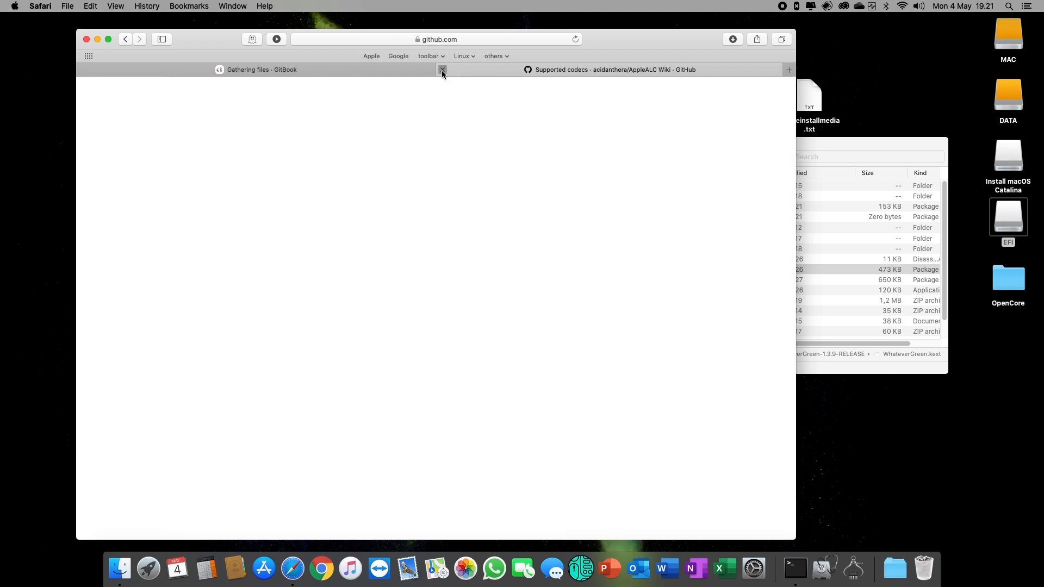
click(835, 146)
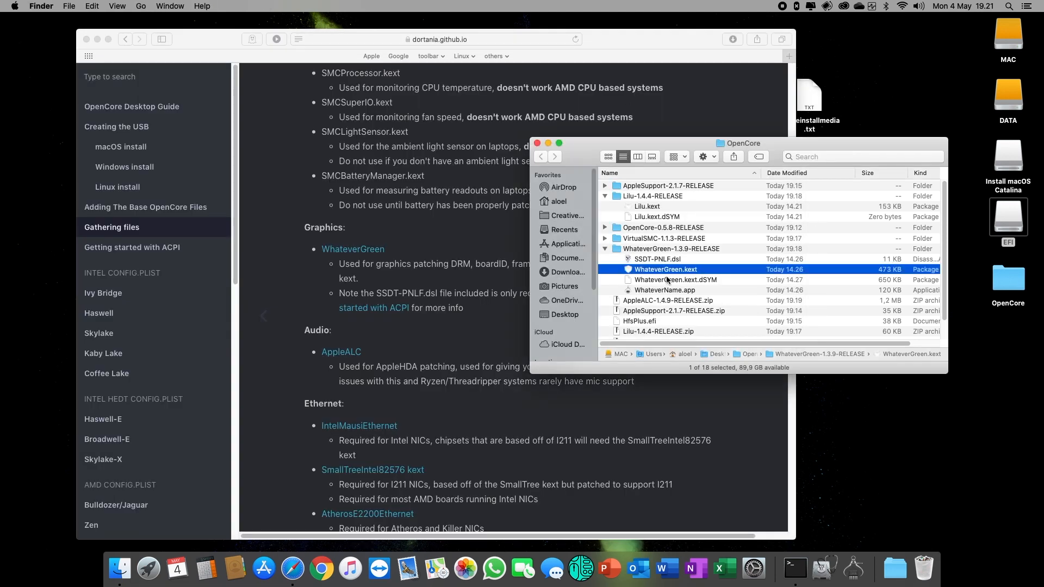
click(605, 248)
click(605, 196)
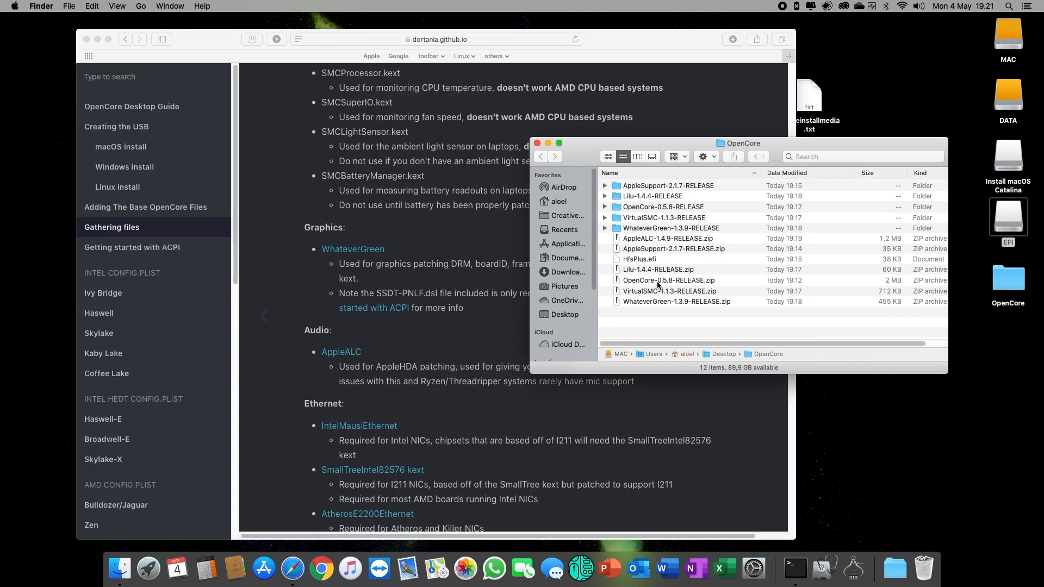
- Extract AppleALC-1.4.9-RELEASE.zip and copy AppleALC.kext into the EFI partition's OC/Kexts folder
double_click(652, 240)
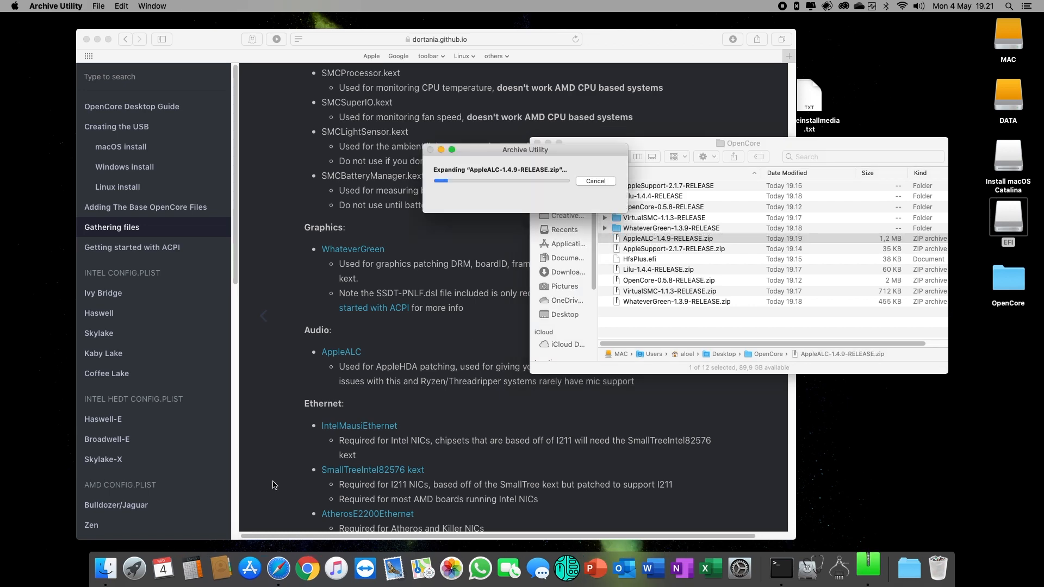
click(113, 567)
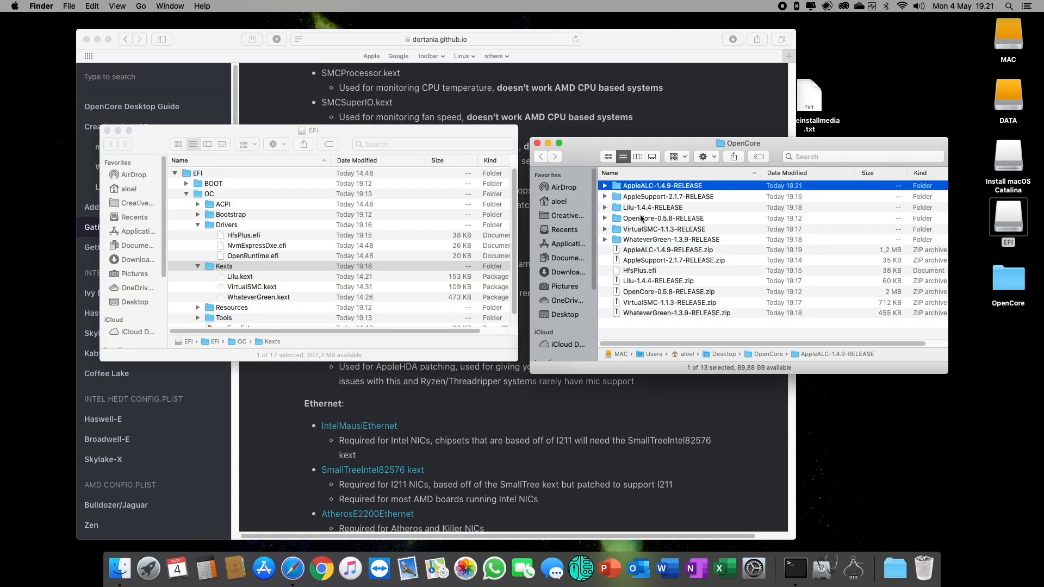
click(604, 186)
drag(653, 197, 318, 289)
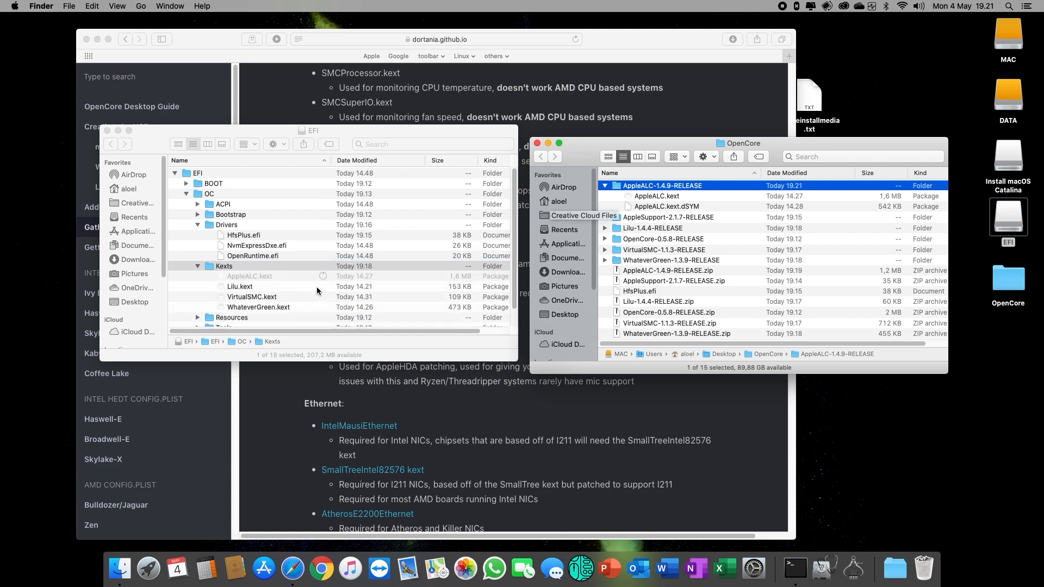
- Follow the guide's IntelMausiEthernet link and open the driver's InsanelyMac thread from the README's Support section
click(491, 418)
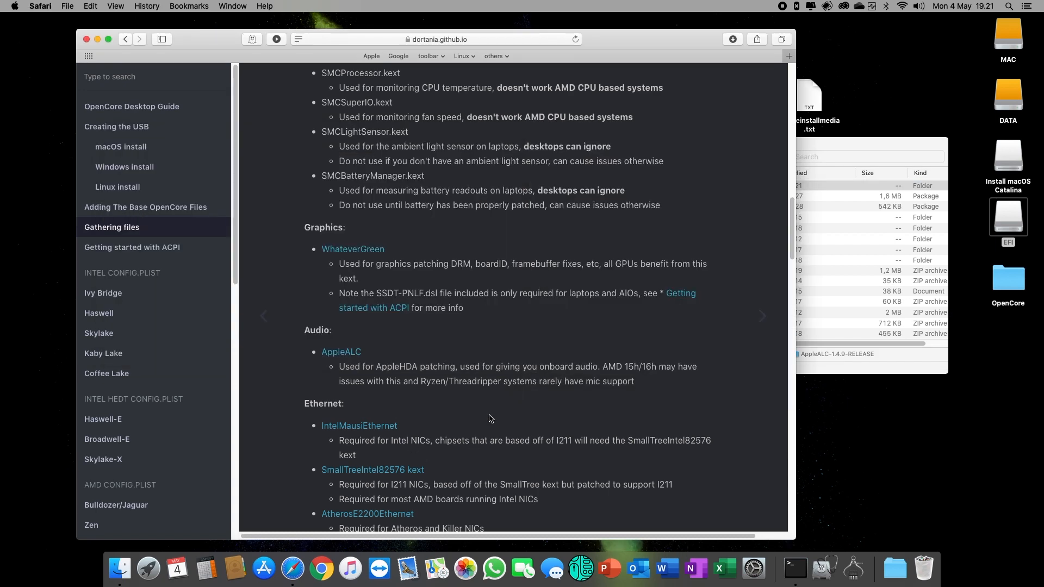
scroll(482, 418, down, 3)
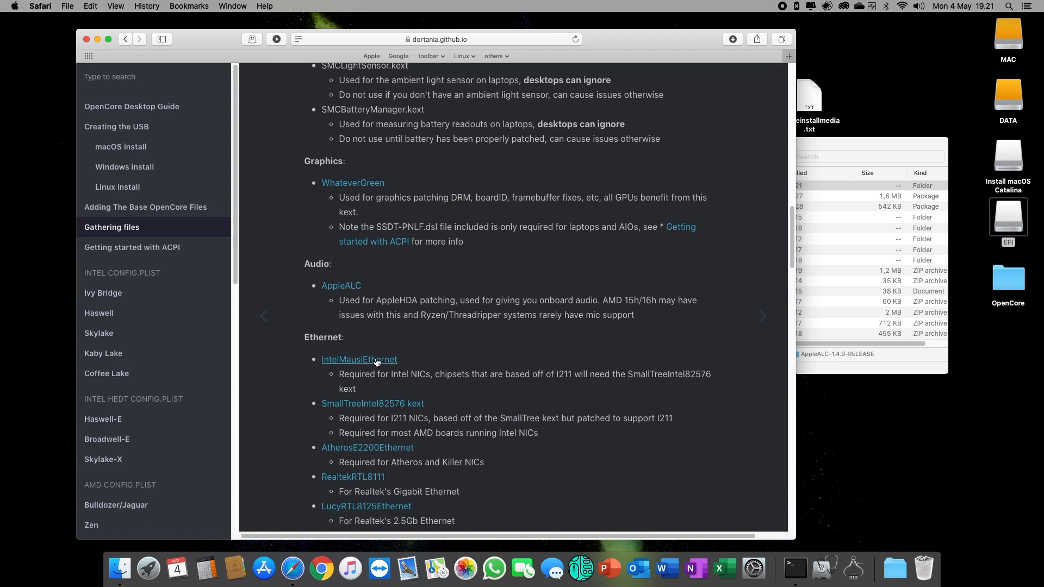
click(377, 361)
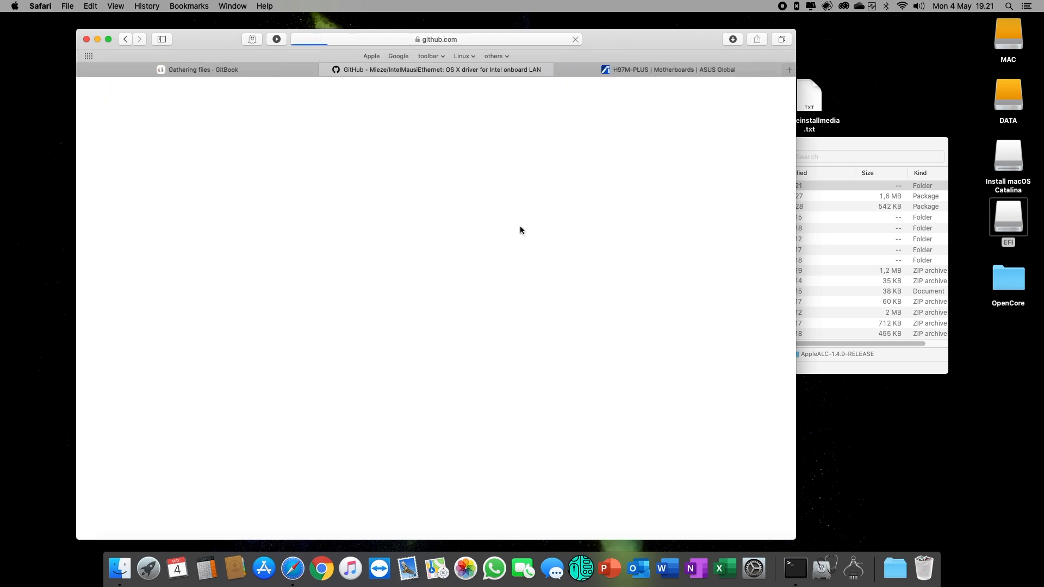
scroll(511, 375, down, 10)
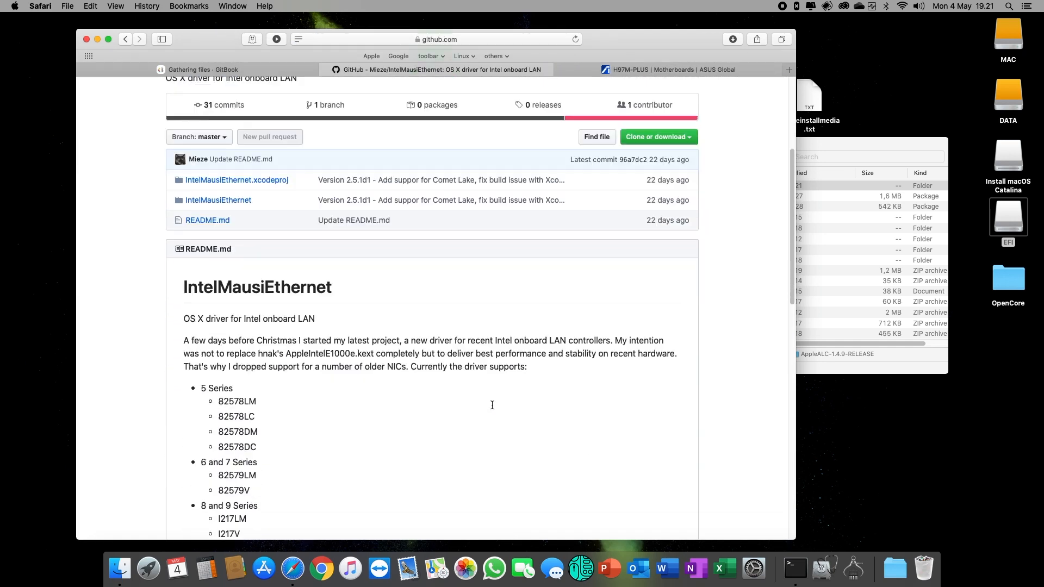
scroll(492, 406, down, 10)
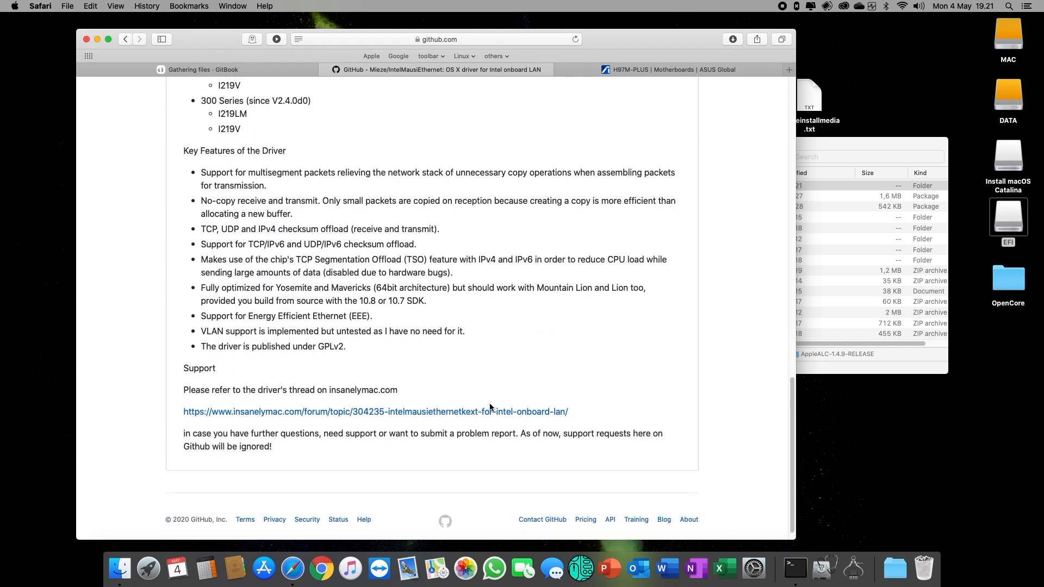
click(396, 413)
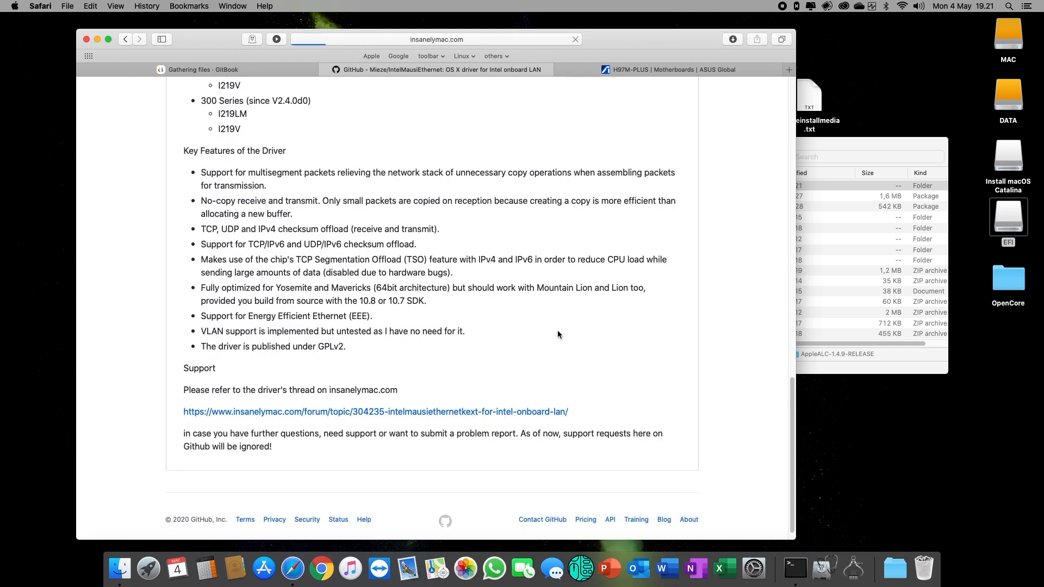
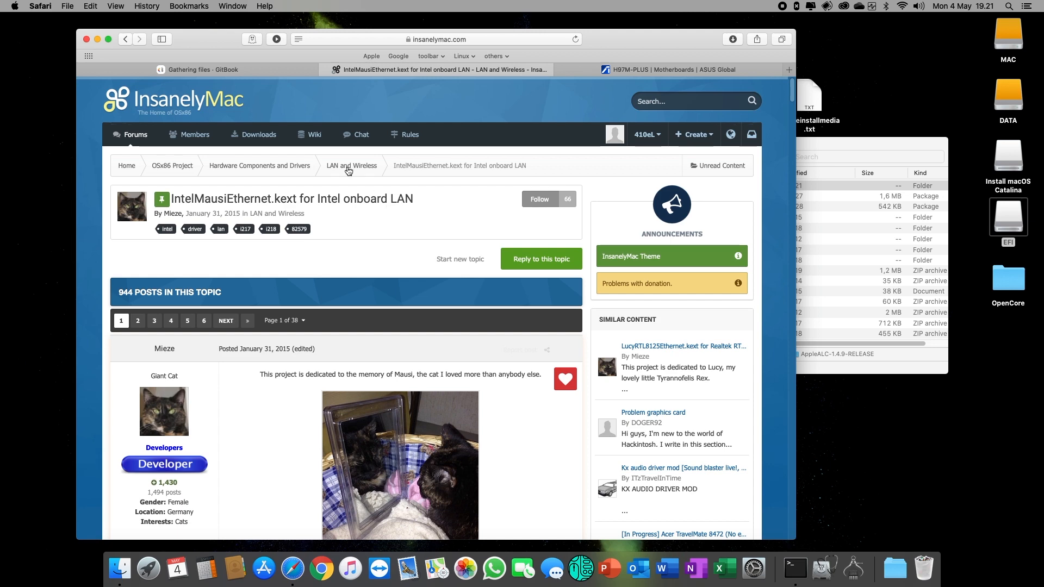
- Open the IntelMausiEthernet page from the LAN and Wireless kexts category of InsanelyMac's downloads
click(280, 137)
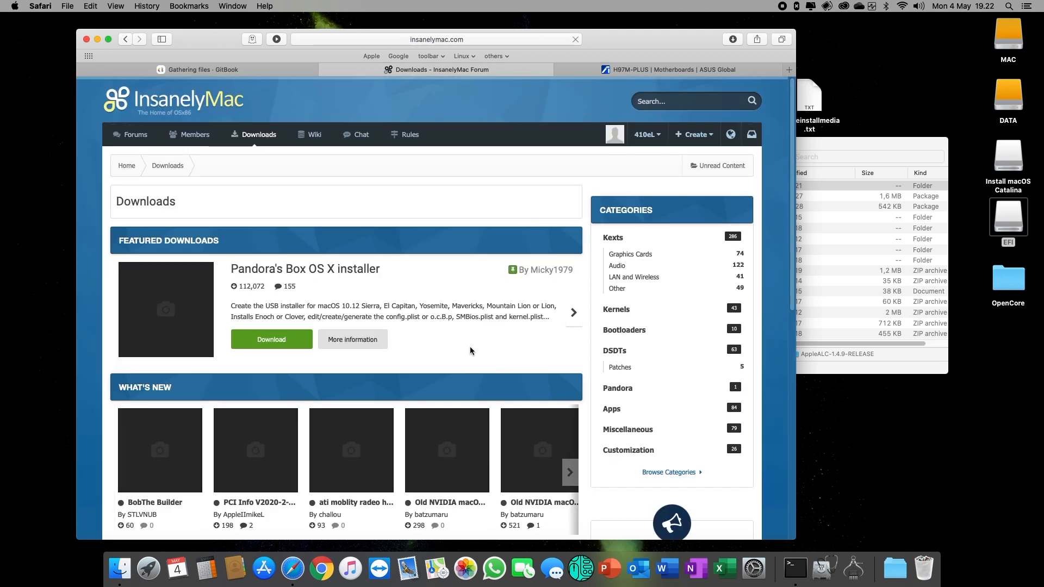
scroll(437, 314, down, 3)
scroll(446, 257, down, 3)
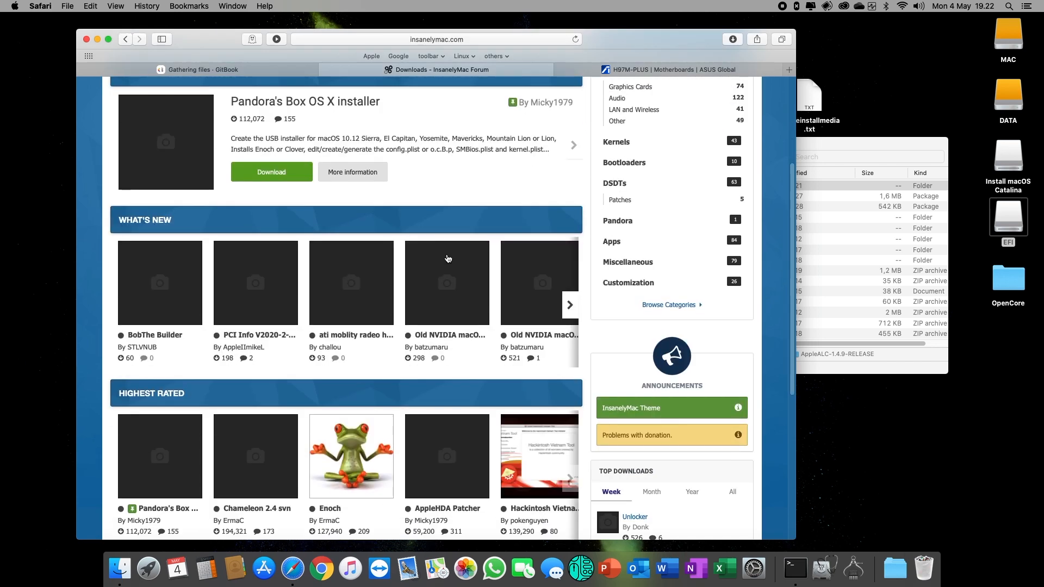
scroll(449, 260, up, 4)
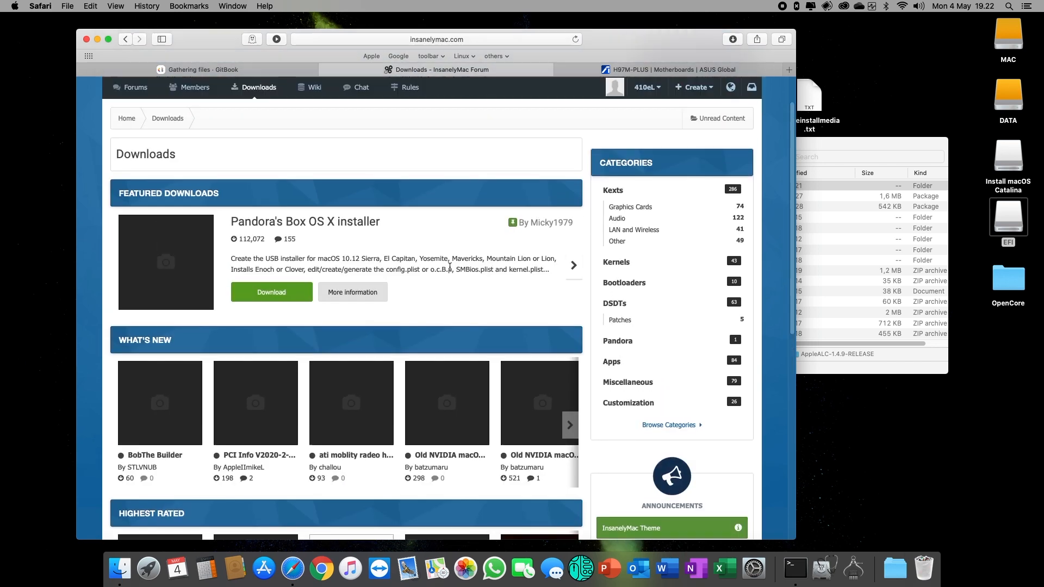
click(659, 230)
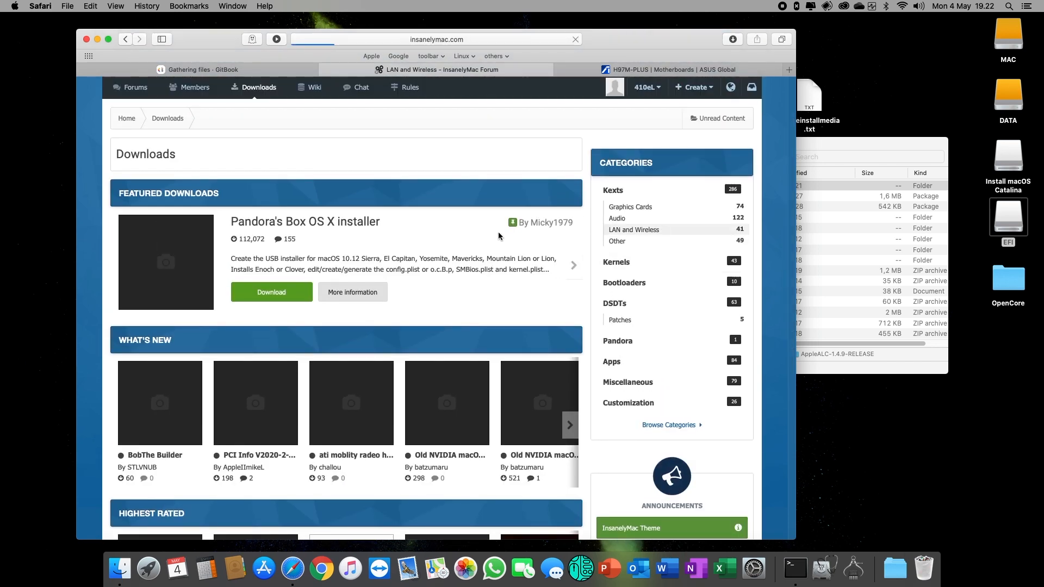
scroll(381, 397, down, 3)
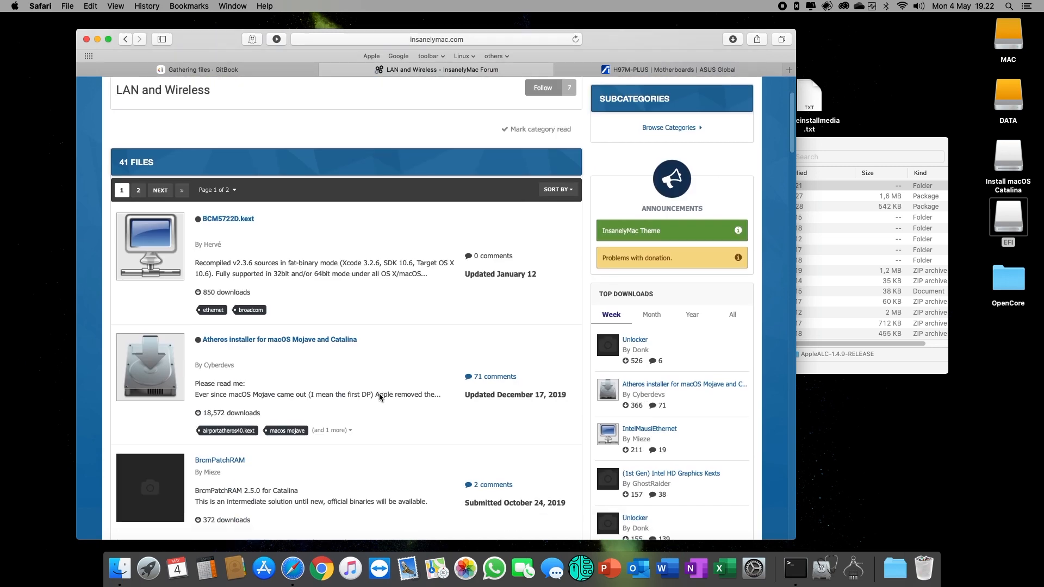
scroll(379, 397, down, 5)
click(262, 417)
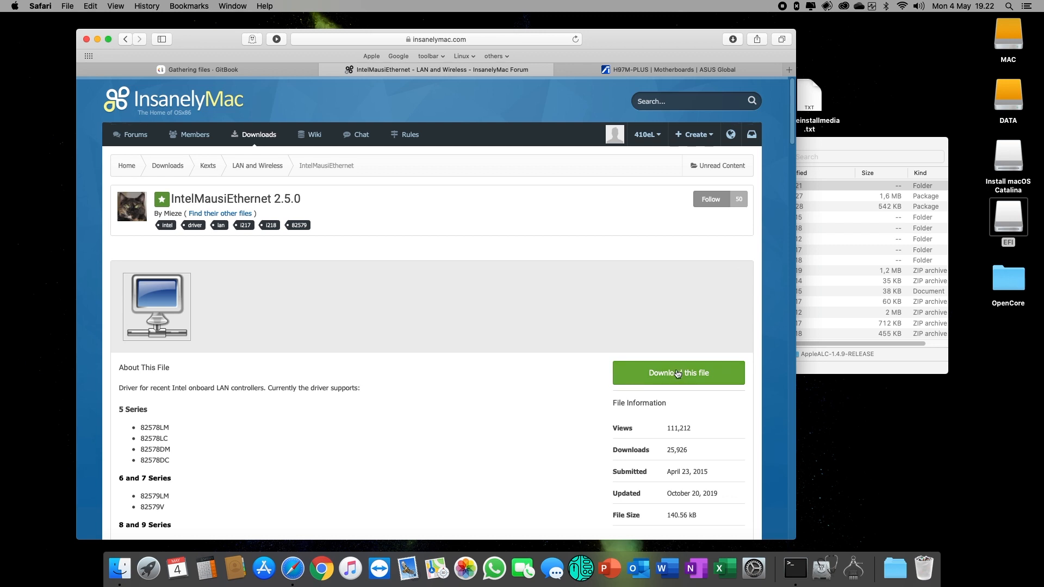
- Save IntelMausiEthernet-V2.5.0.zip to the OpenCore folder, and close the InsanelyMac and motherboard pages
click(678, 374)
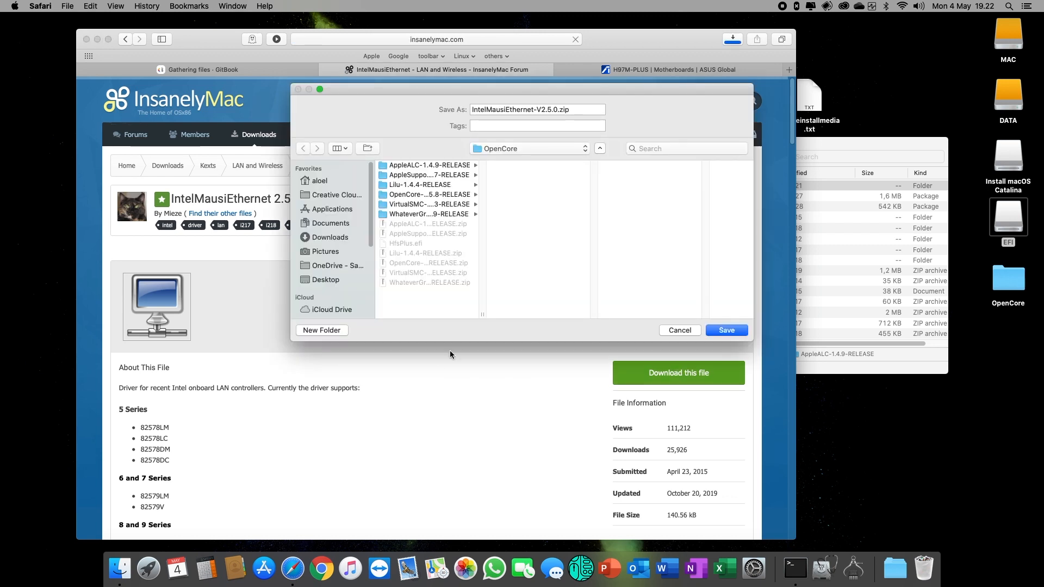
click(739, 333)
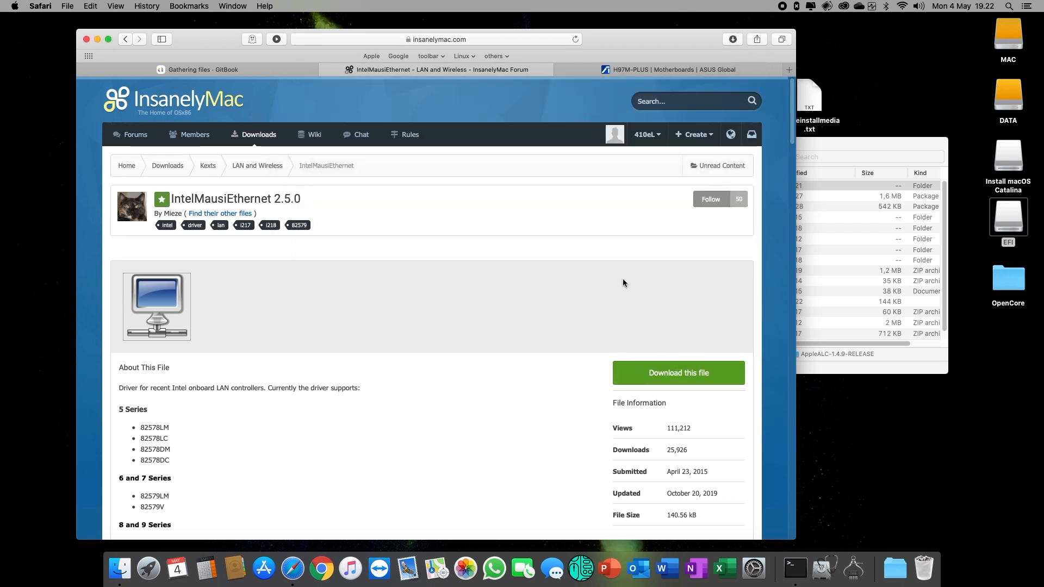
click(328, 70)
click(329, 72)
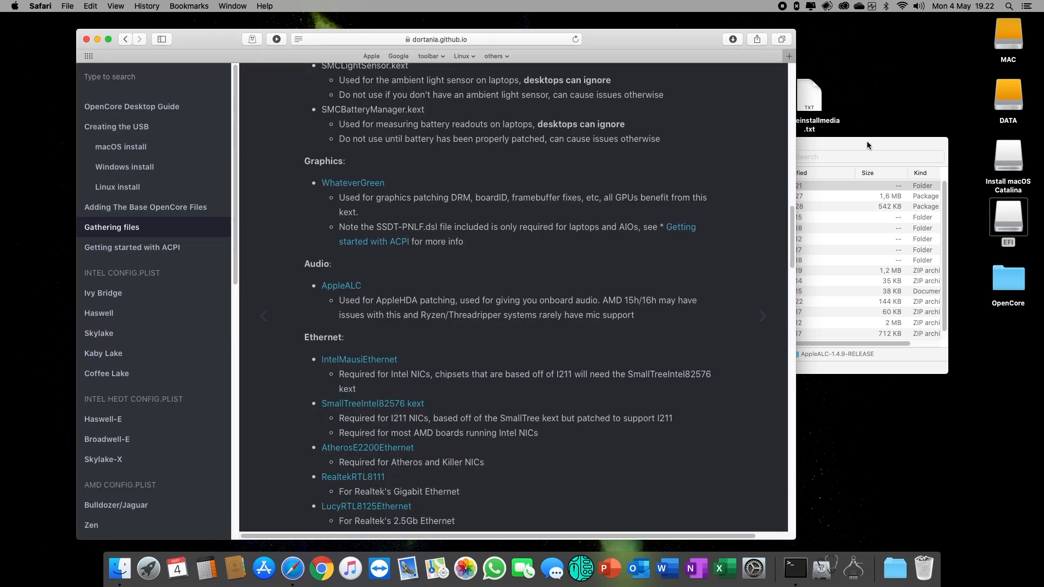
- Extract IntelMausiEthernet-V2.5.0.zip and copy IntelMausiEthernet.kext from its Release folder into the EFI partition's OC/Kexts folder
click(868, 145)
click(605, 186)
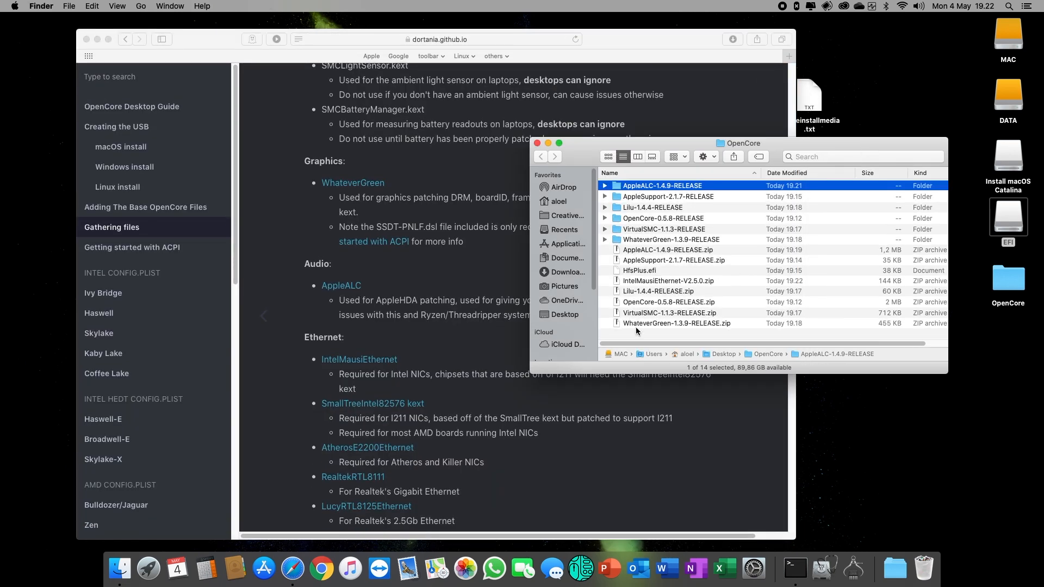
double_click(649, 282)
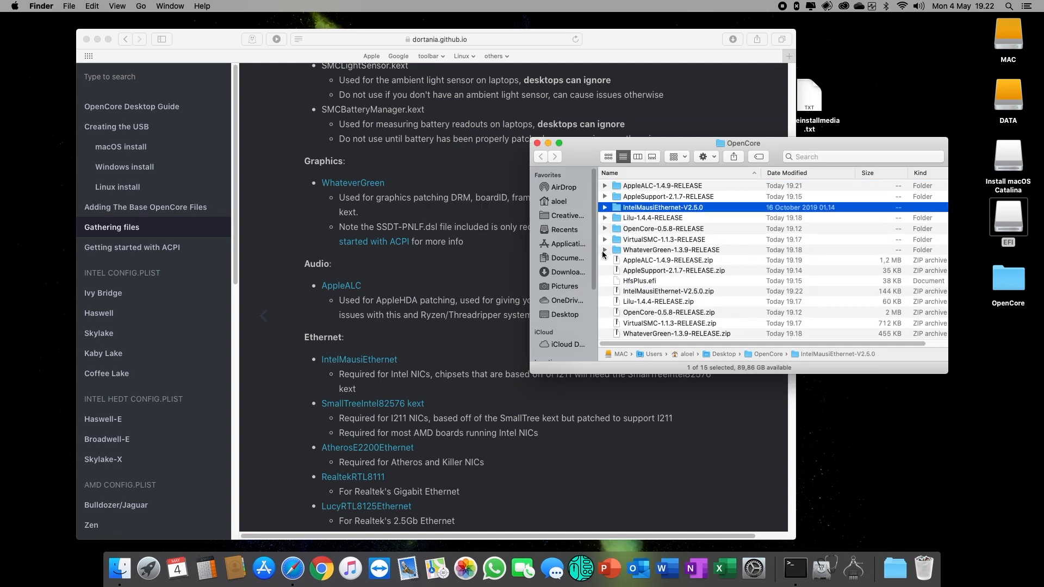
click(605, 208)
click(617, 218)
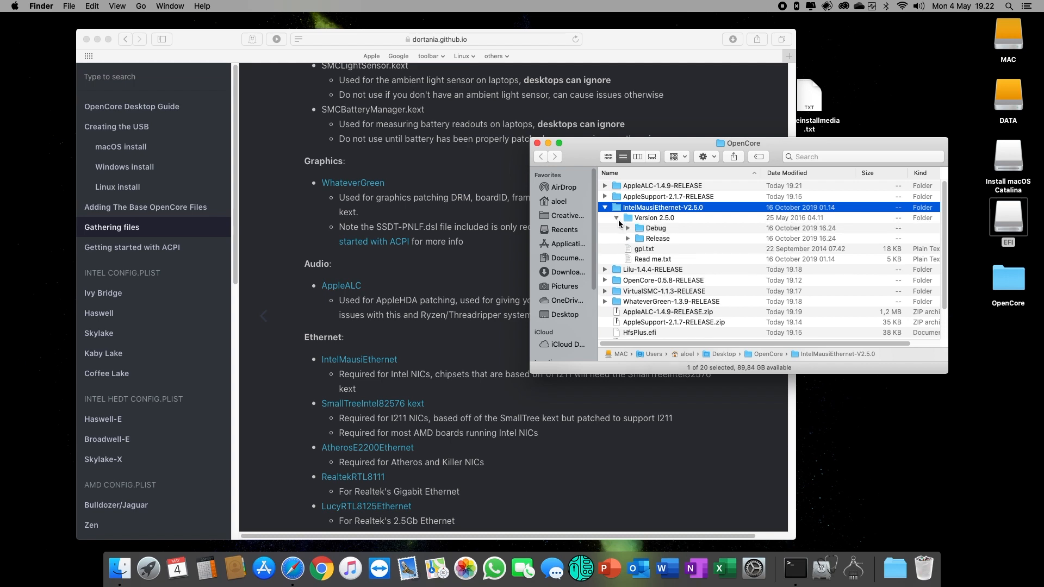
click(629, 238)
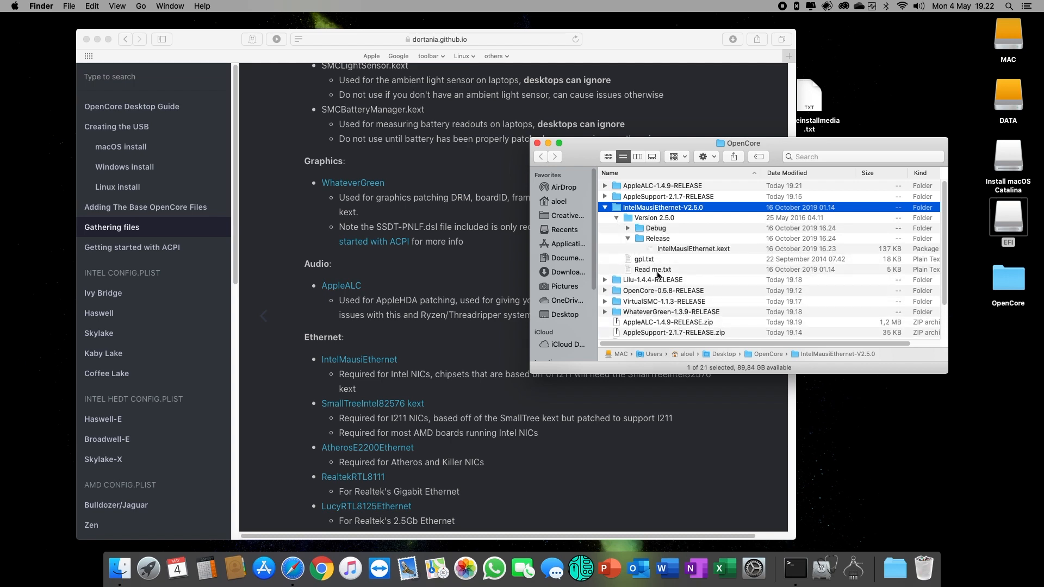
click(120, 568)
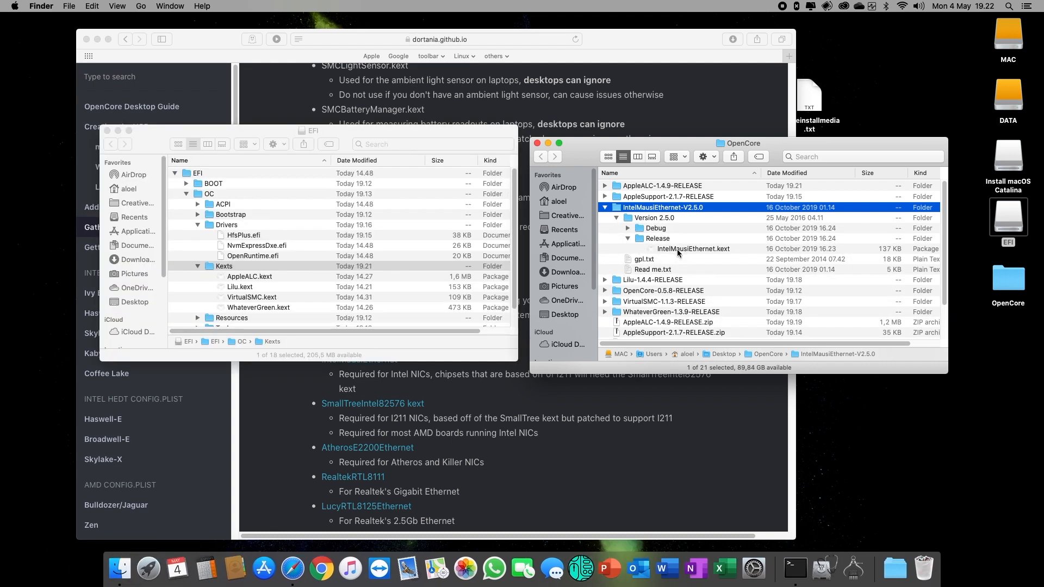
drag(677, 250, 304, 293)
- Follow the guide's USBInjectAll link and check the date of the newest release on the Bitbucket downloads page
click(548, 426)
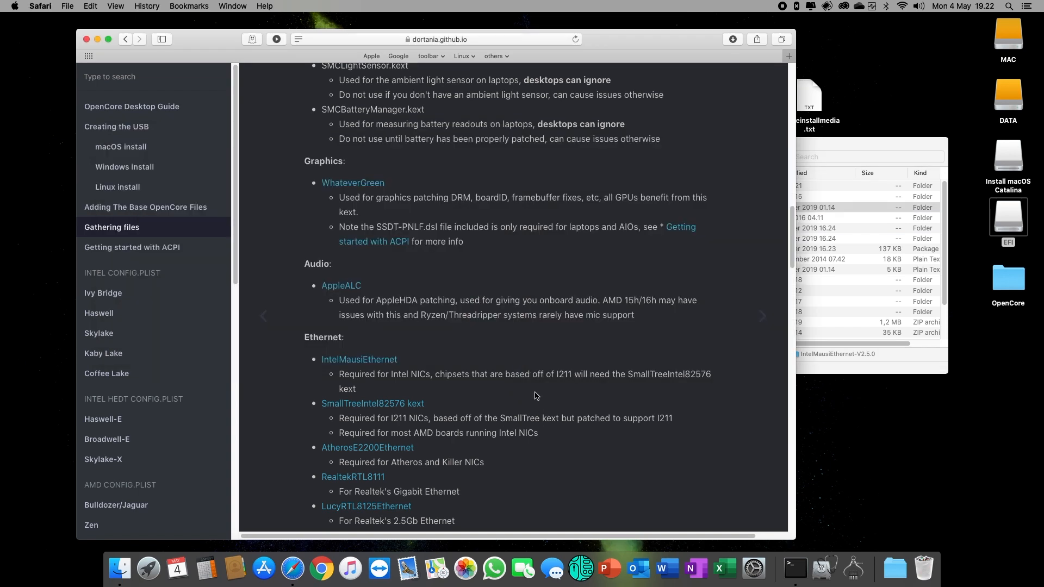
scroll(537, 396, down, 5)
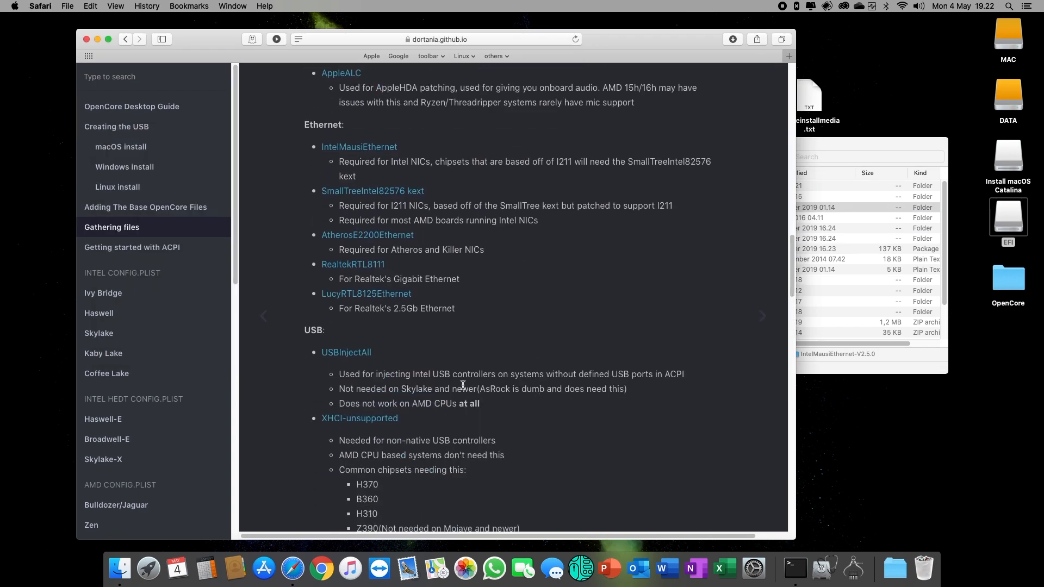
click(365, 353)
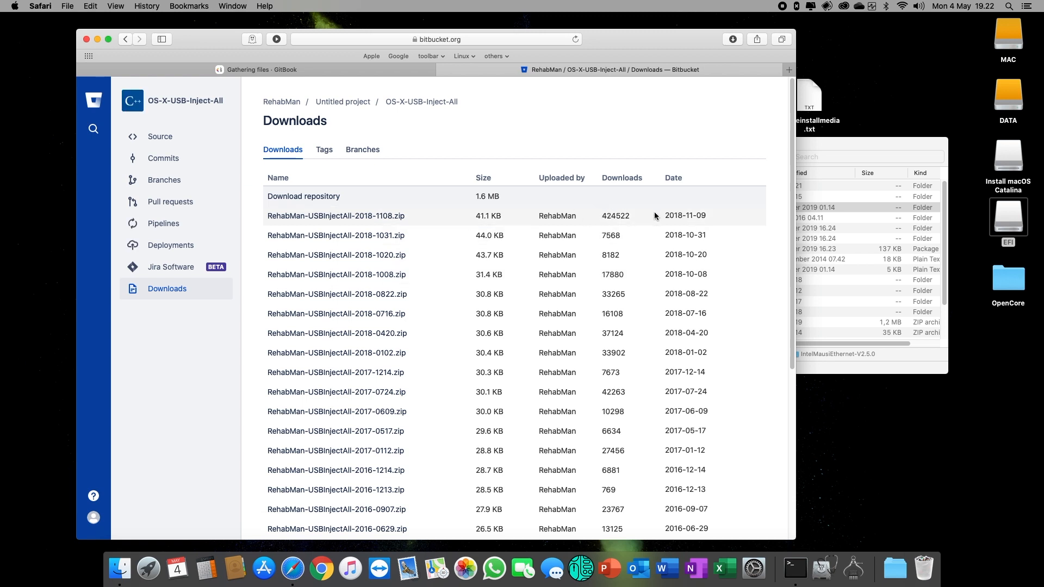
drag(545, 219, 667, 218)
triple_click(677, 216)
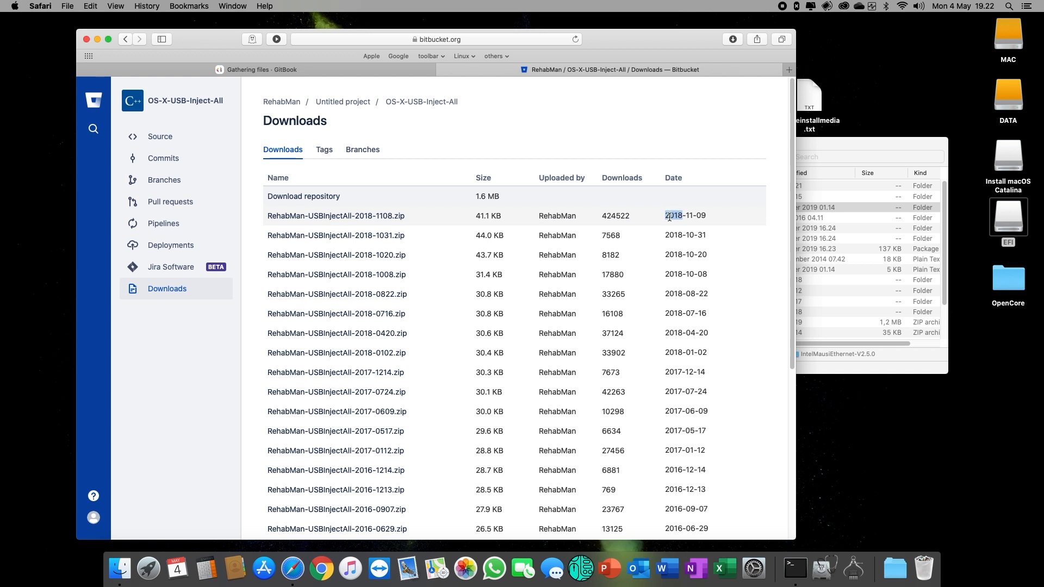
- Search the web for "sniki usbinjectall" in a new tab and open the OS-X-USB-Inject-All fork on GitHub
click(788, 71)
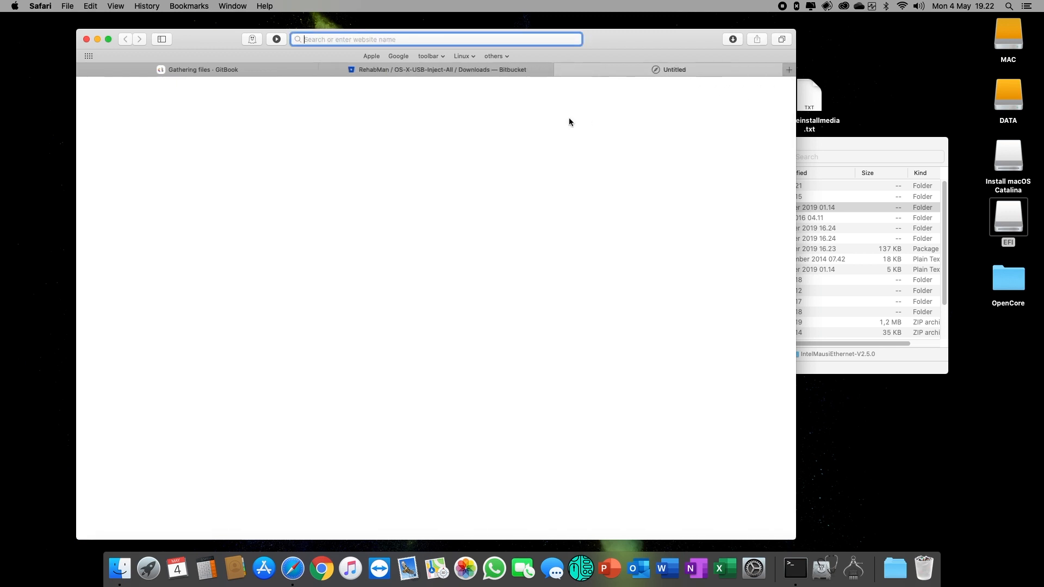
text(sniki)
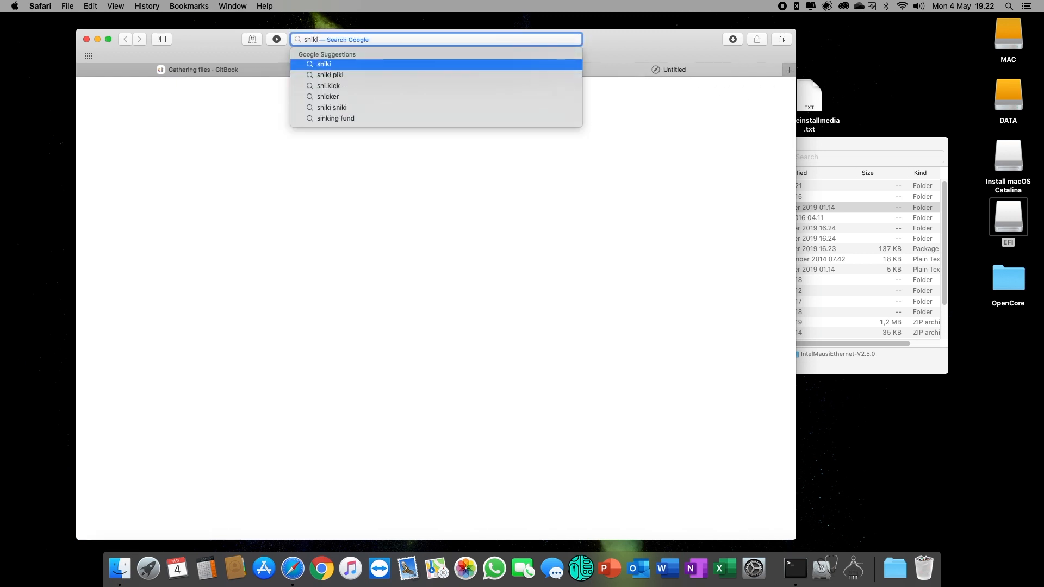
text( u)
key(Down)
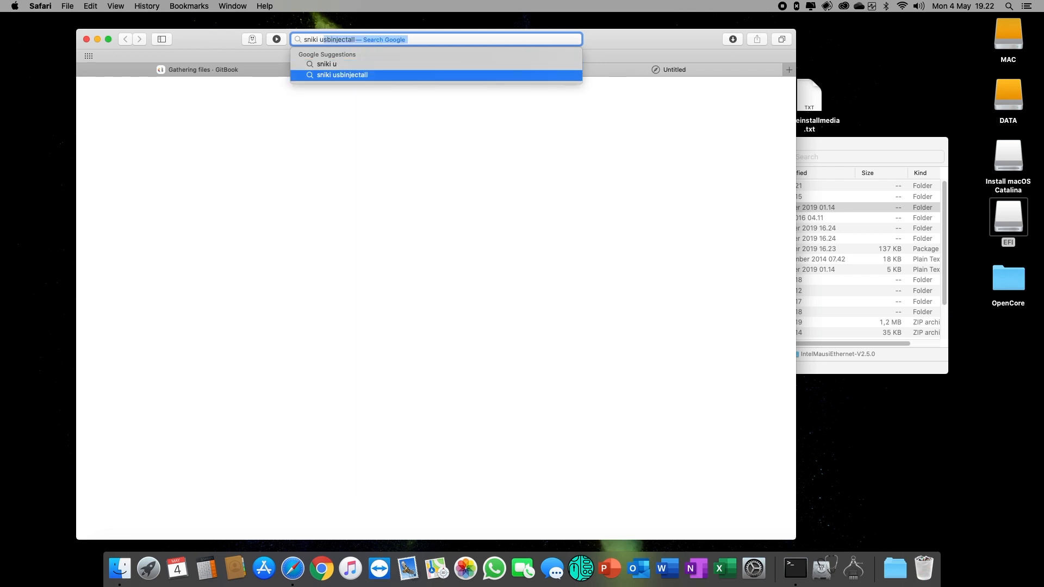
key(Return)
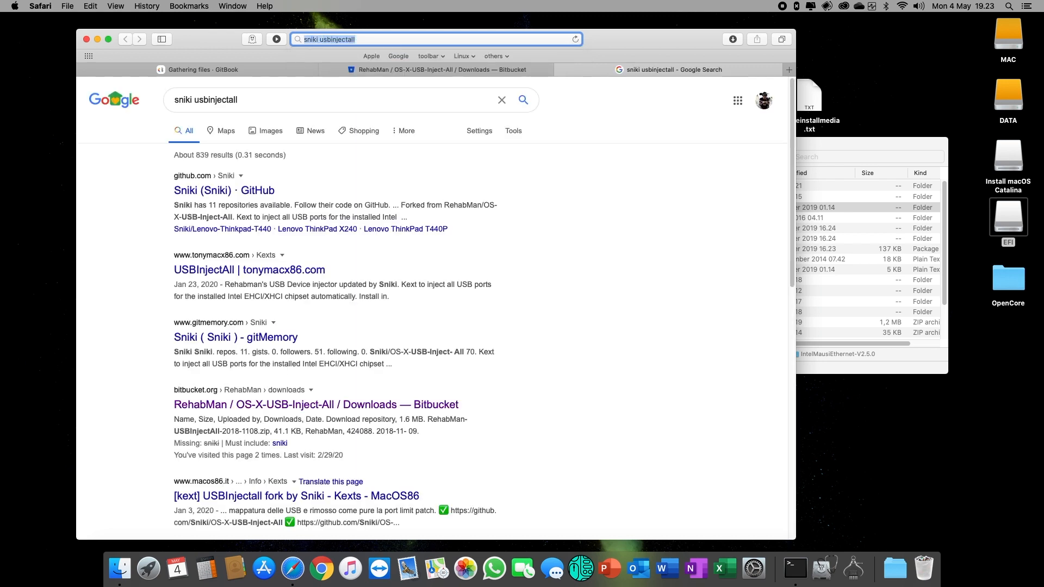
click(243, 199)
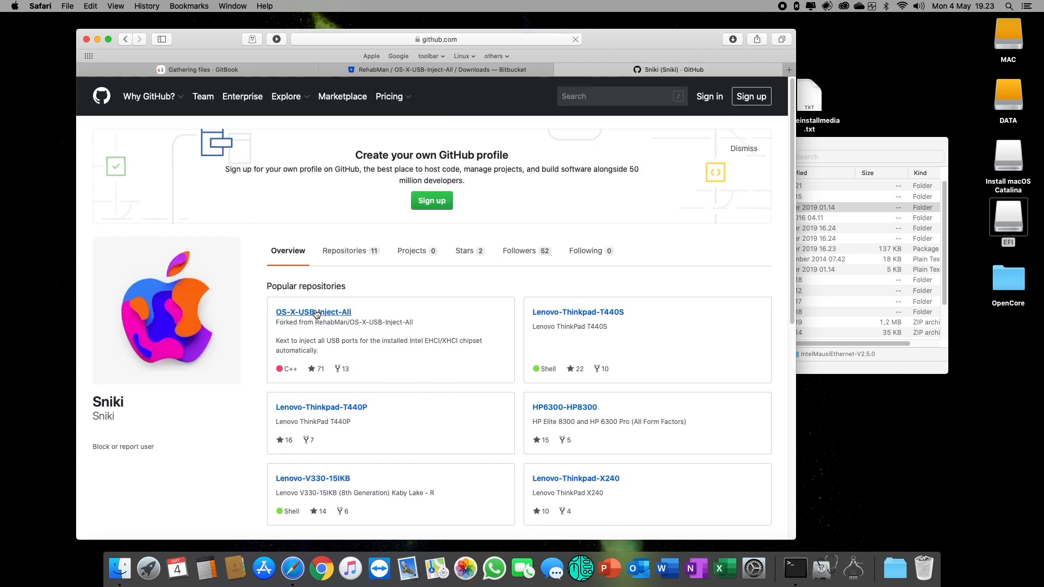
click(325, 313)
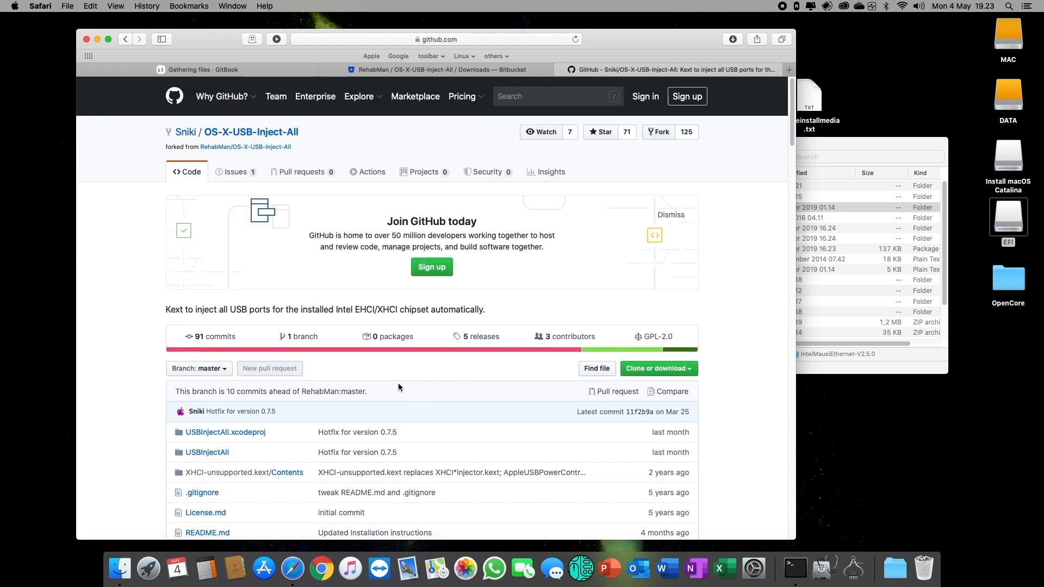
- Check the v0.7.5 date on the fork's releases page and save Release-v.0.7.5.zip to the OpenCore folder
click(481, 339)
scroll(449, 397, down, 3)
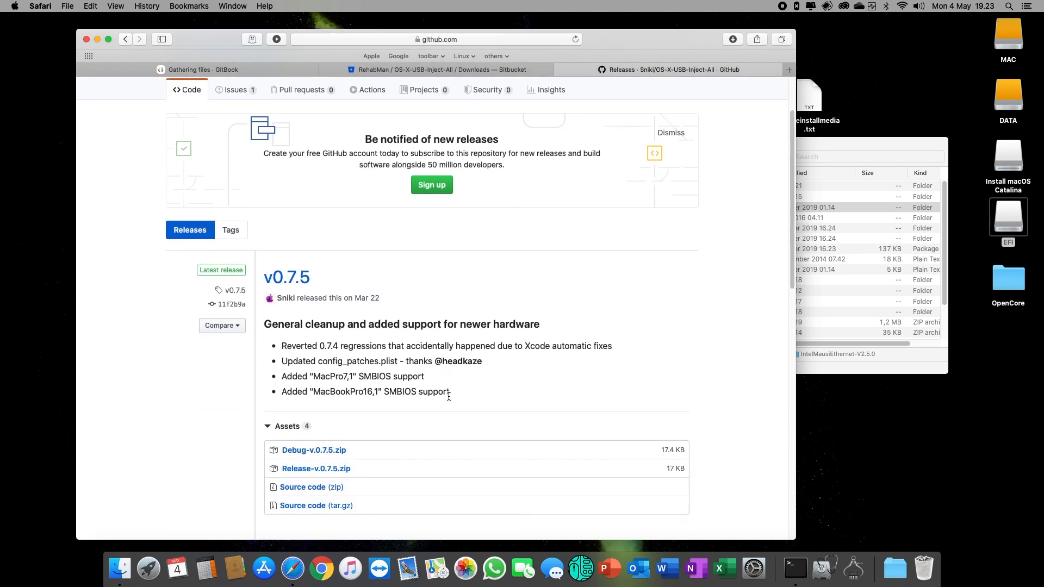
scroll(333, 300, up, 1)
drag(353, 322, 405, 319)
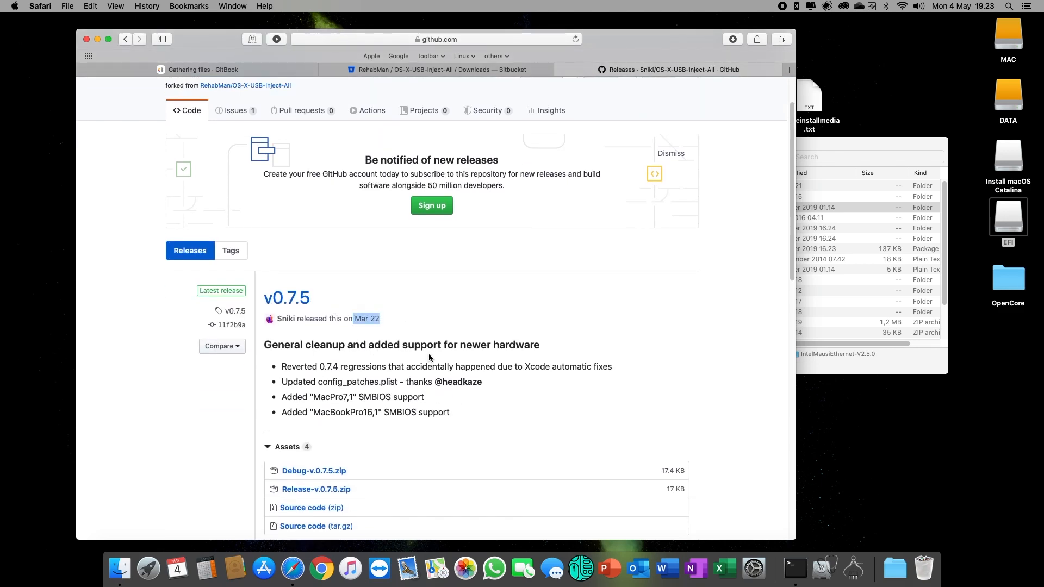
scroll(429, 358, down, 4)
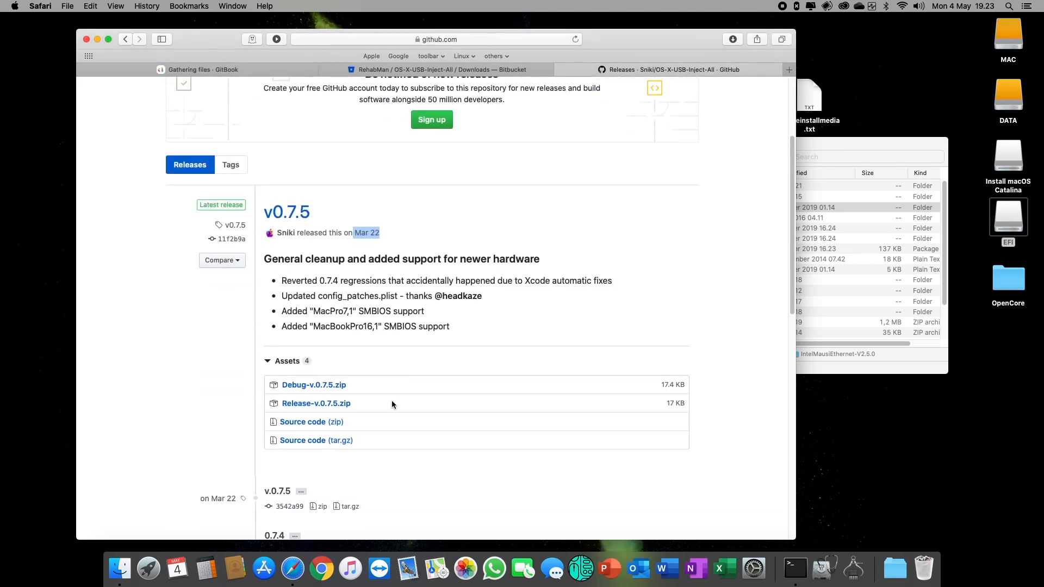
click(314, 404)
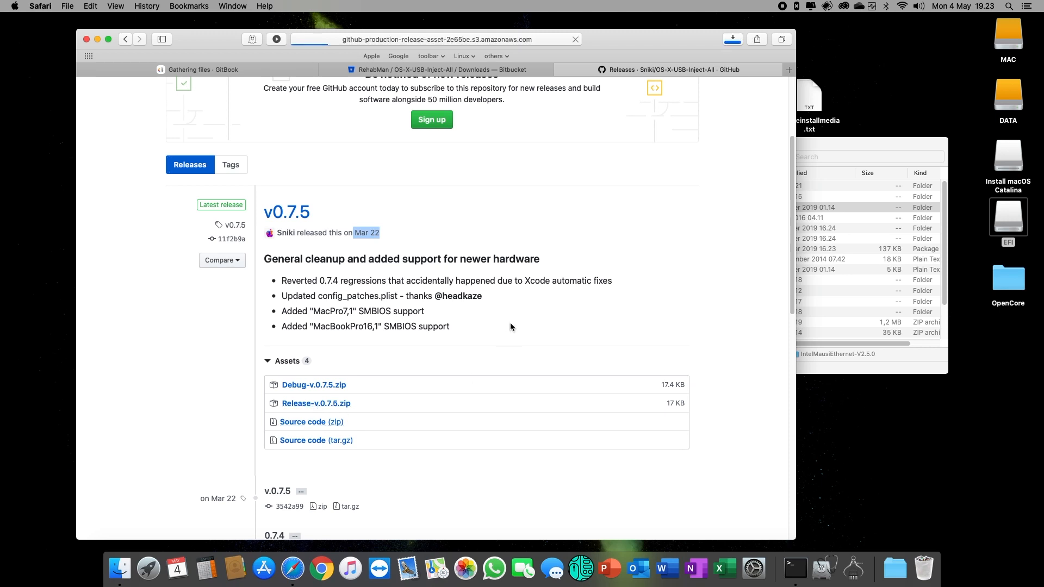
click(729, 331)
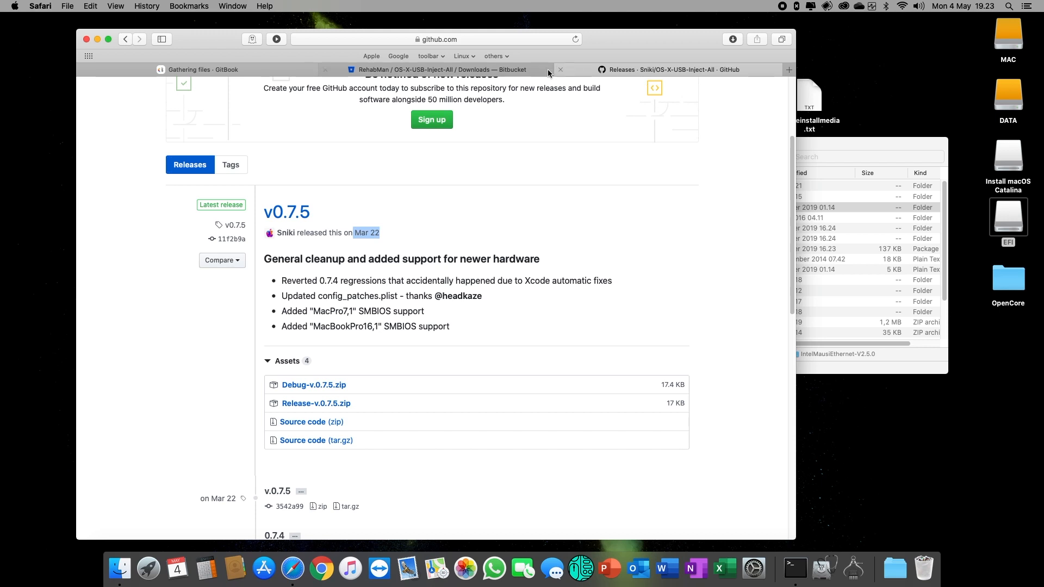
- Extract Release-v.0.7.5.zip in the OpenCore folder and copy USBInjectAll.kext into the EFI partition's OC/Kexts folder
click(231, 71)
click(817, 149)
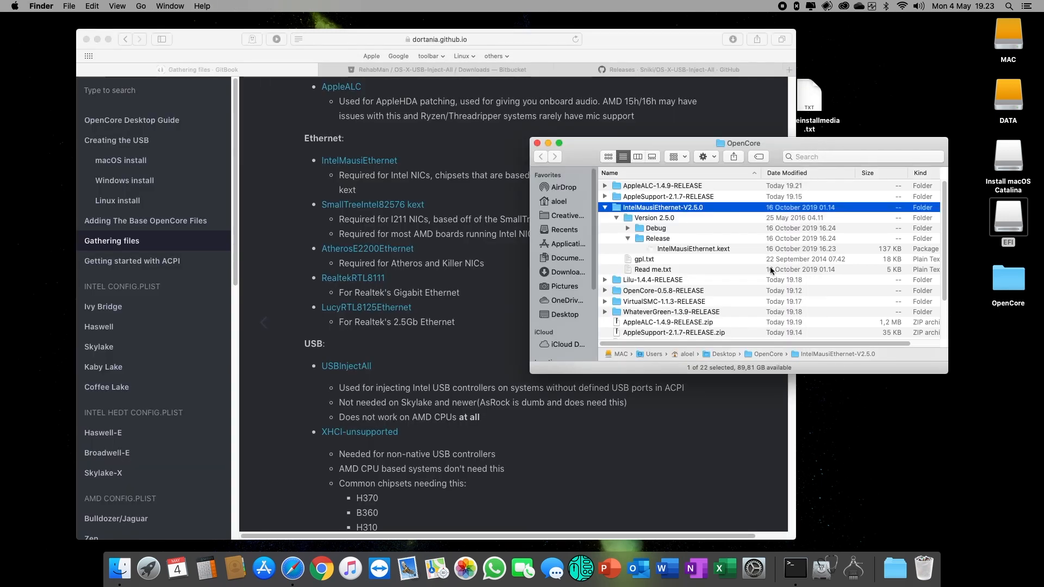
click(607, 209)
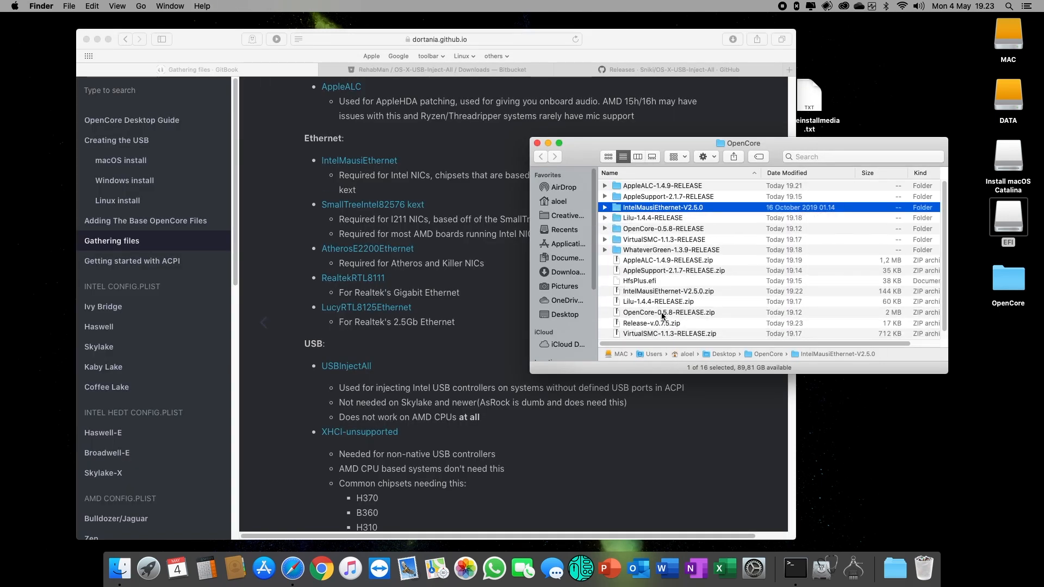
scroll(653, 320, down, 1)
double_click(642, 317)
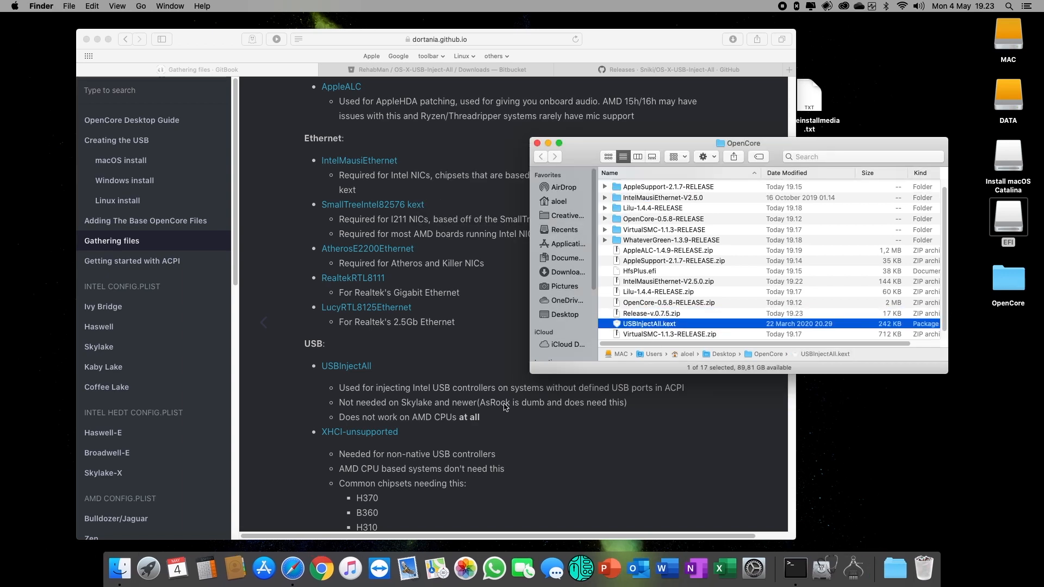
click(119, 568)
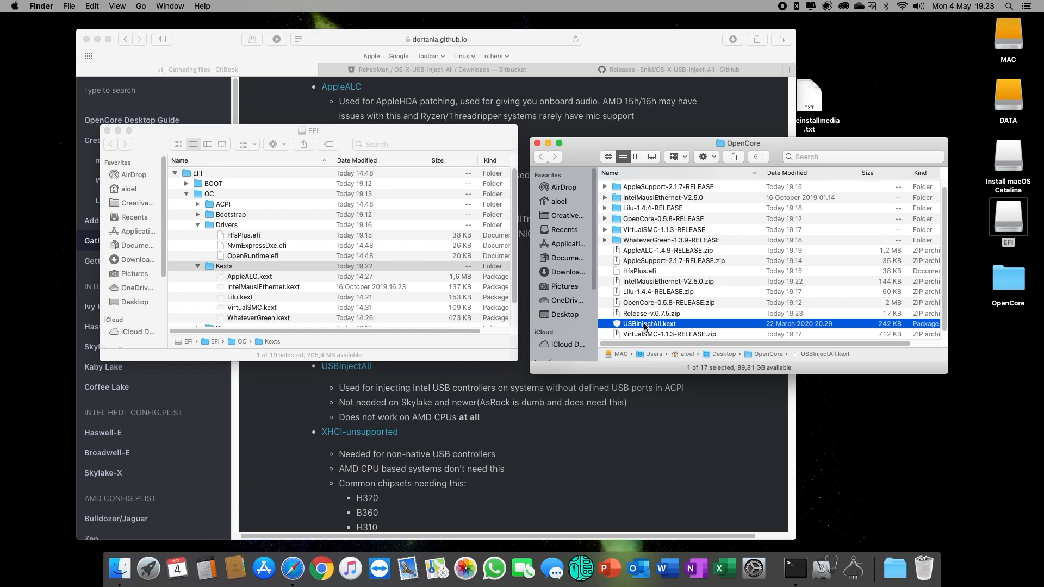
drag(645, 324, 305, 311)
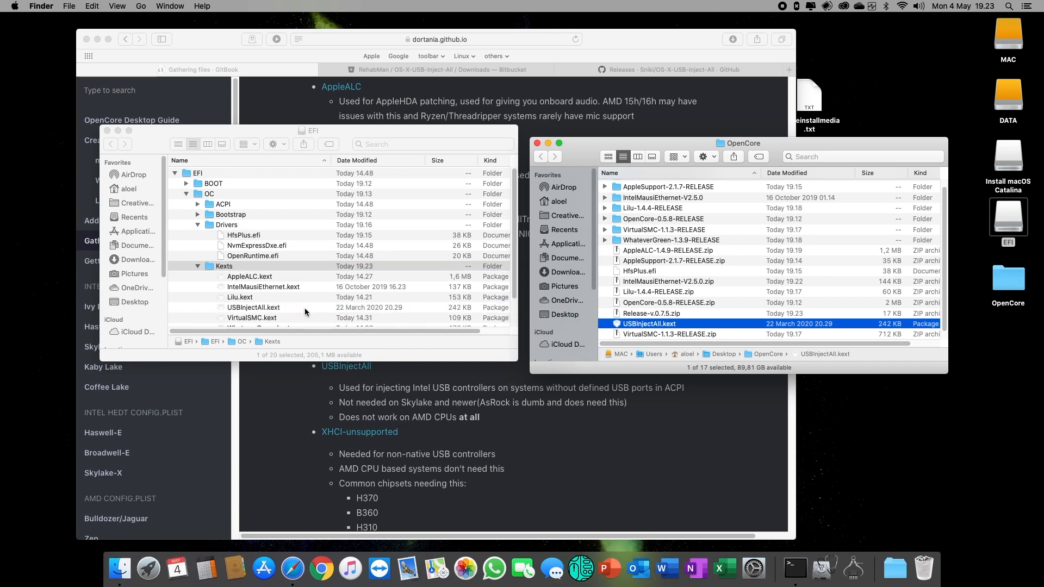
- Review the guide's remaining kext entries for USB, WiFi and Bluetooth
click(500, 434)
scroll(501, 435, down, 5)
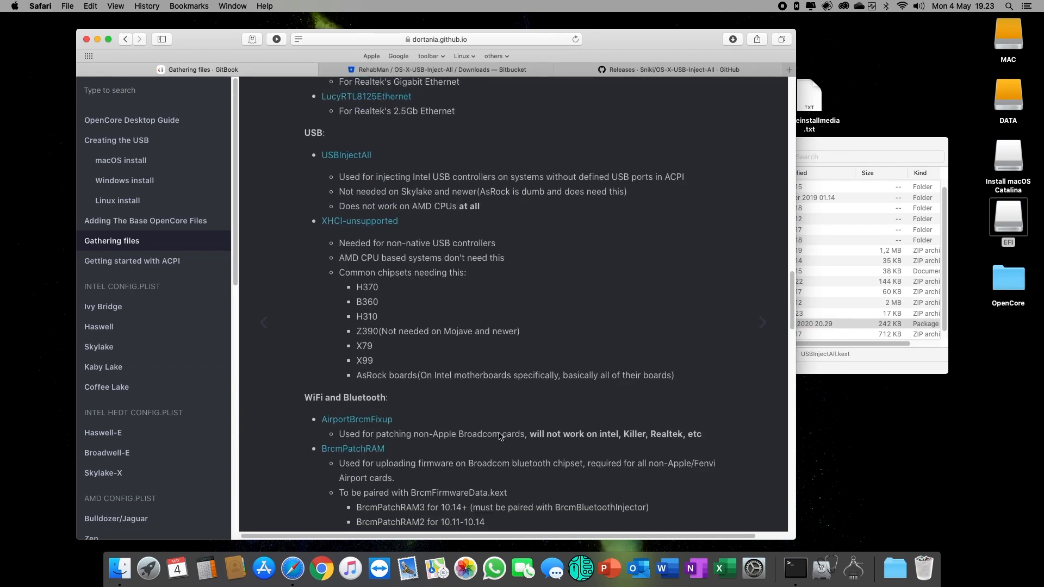
scroll(500, 435, down, 3)
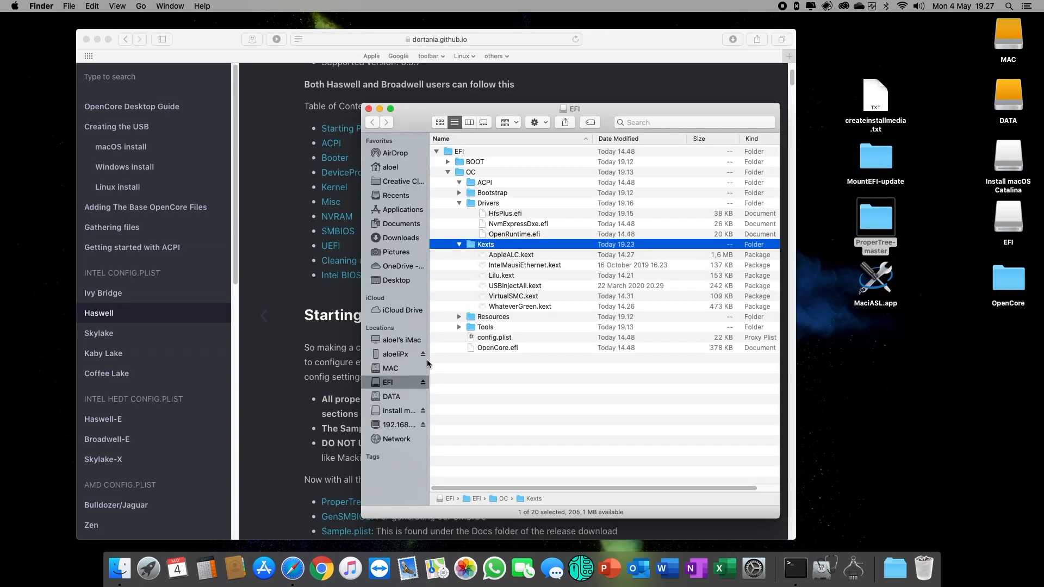
- Return to the Haswell config.plist guide, read its Starting Point section and open the linked GenSMBIOS repository
click(501, 339)
click(332, 373)
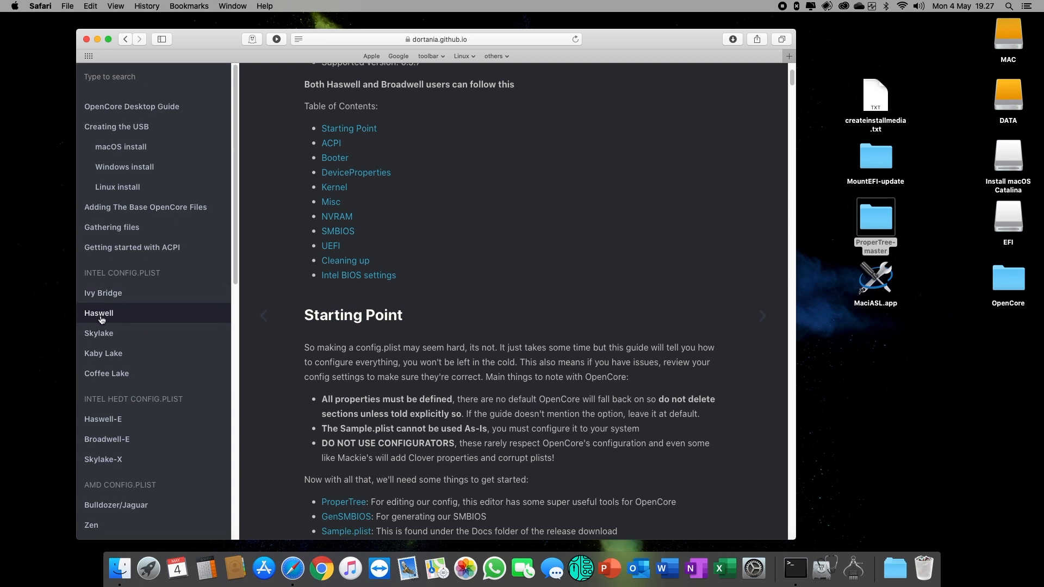
scroll(430, 247, down, 5)
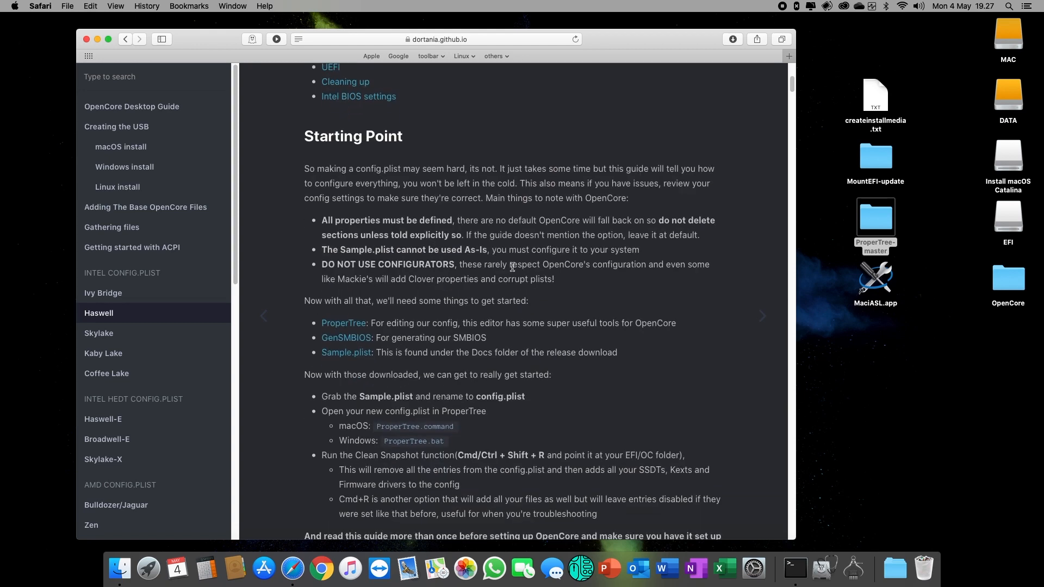
scroll(512, 266, down, 3)
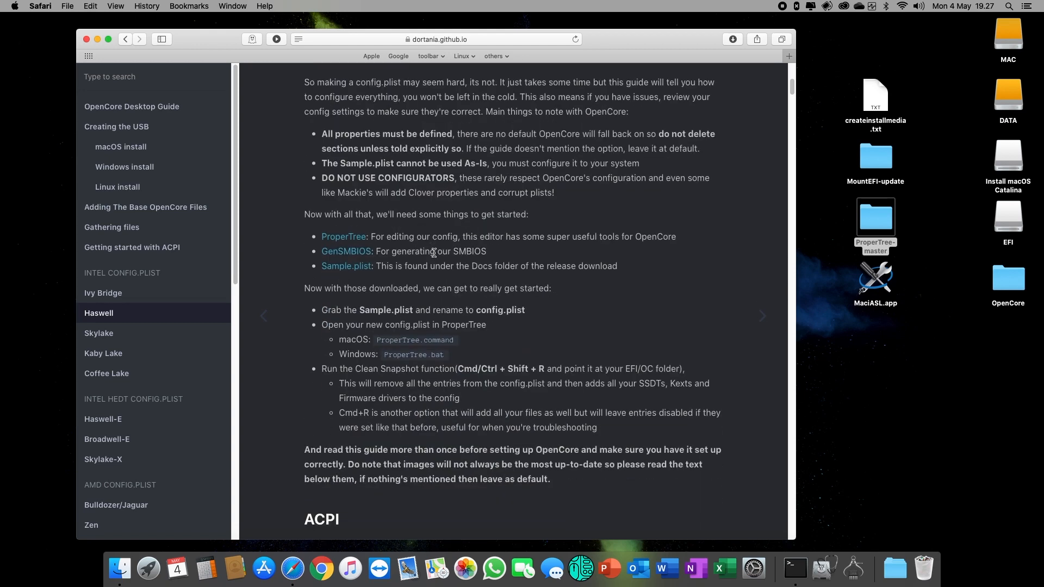
scroll(433, 253, down, 1)
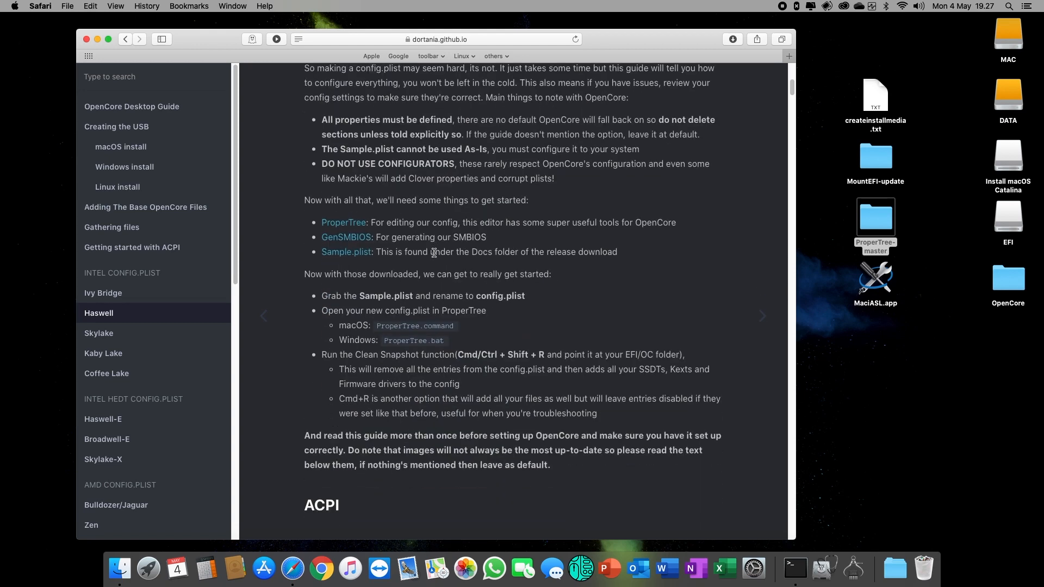
click(354, 244)
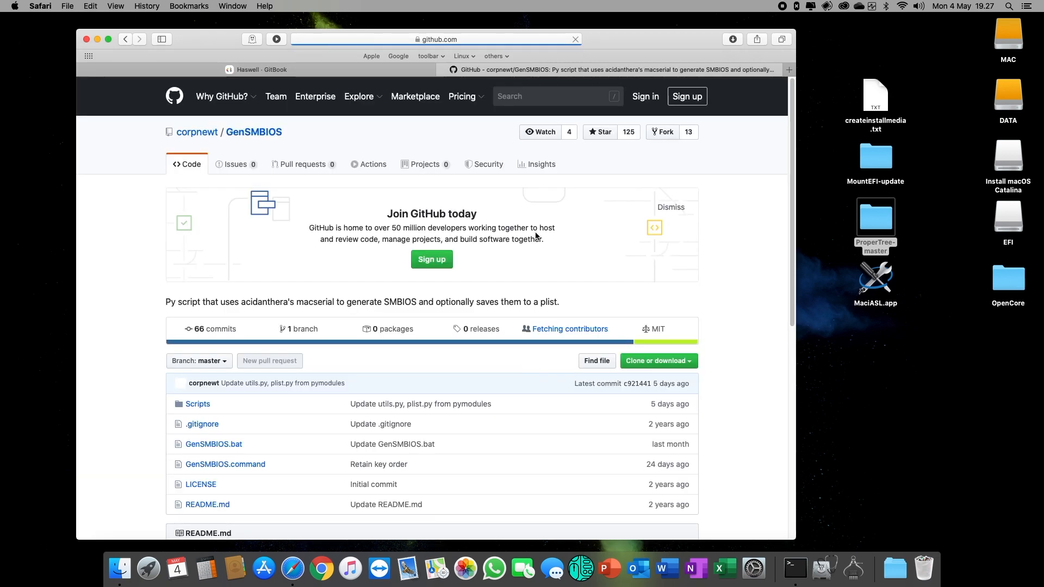
- Download the GenSMBIOS repository as GenSMBIOS-master.zip to the Desktop and place it below MaciASL.app
click(658, 361)
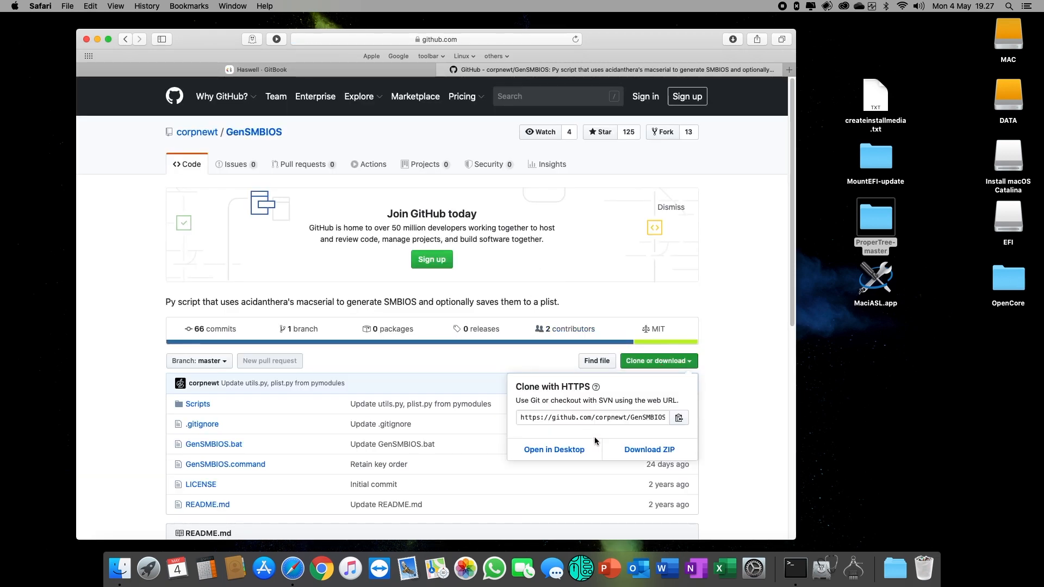
click(656, 455)
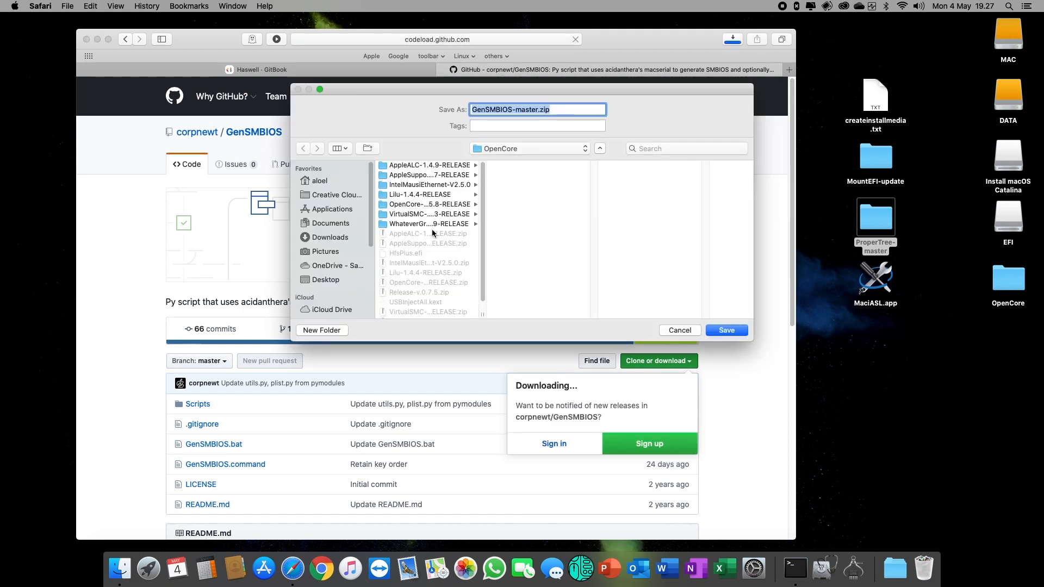
click(326, 280)
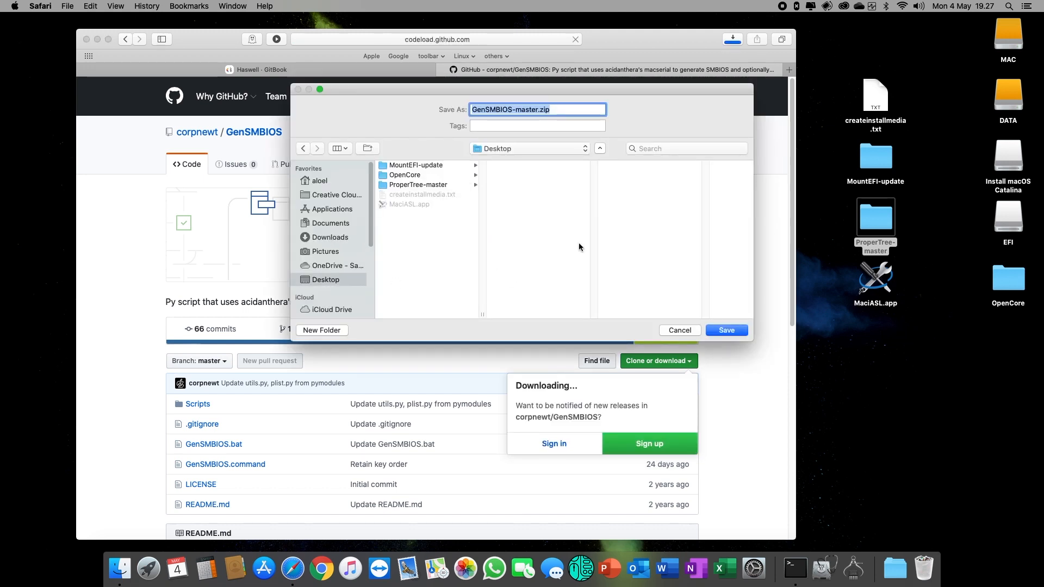
click(731, 331)
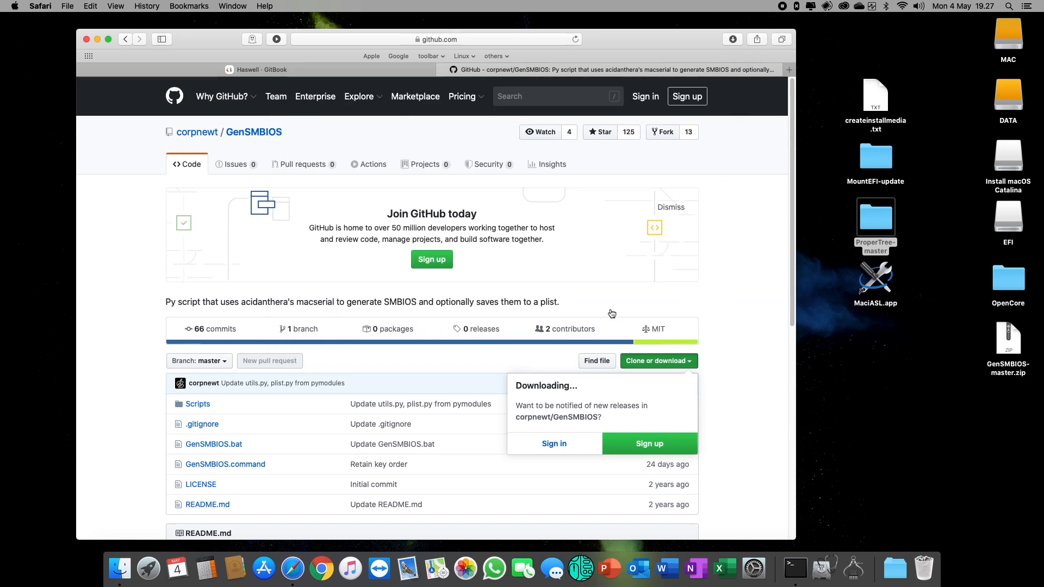
drag(1008, 340, 875, 340)
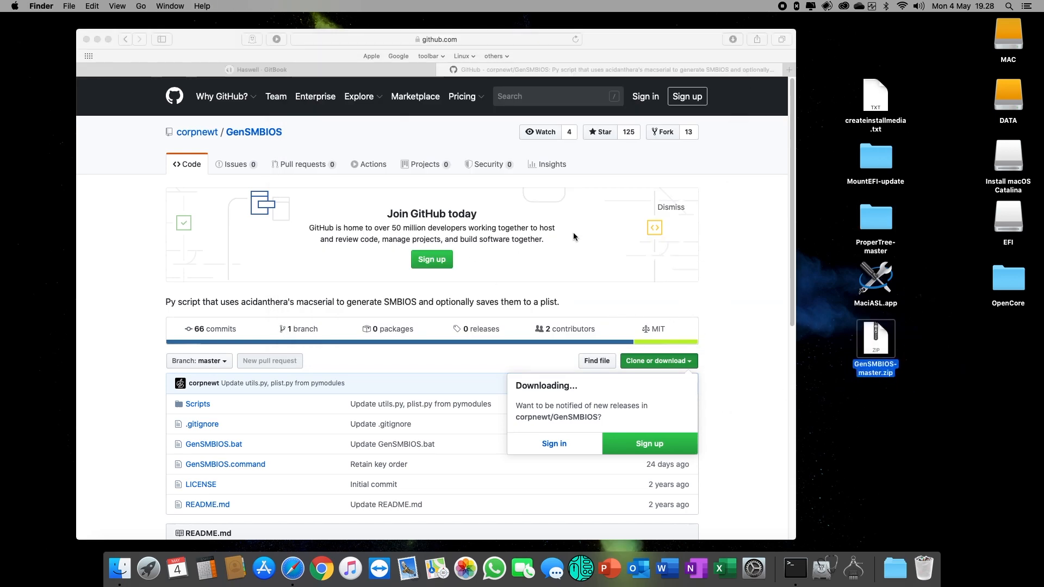
- Close the GenSMBIOS page and check the guide's required items against the ProperTree folder and config.plist on the EFI partition
click(446, 71)
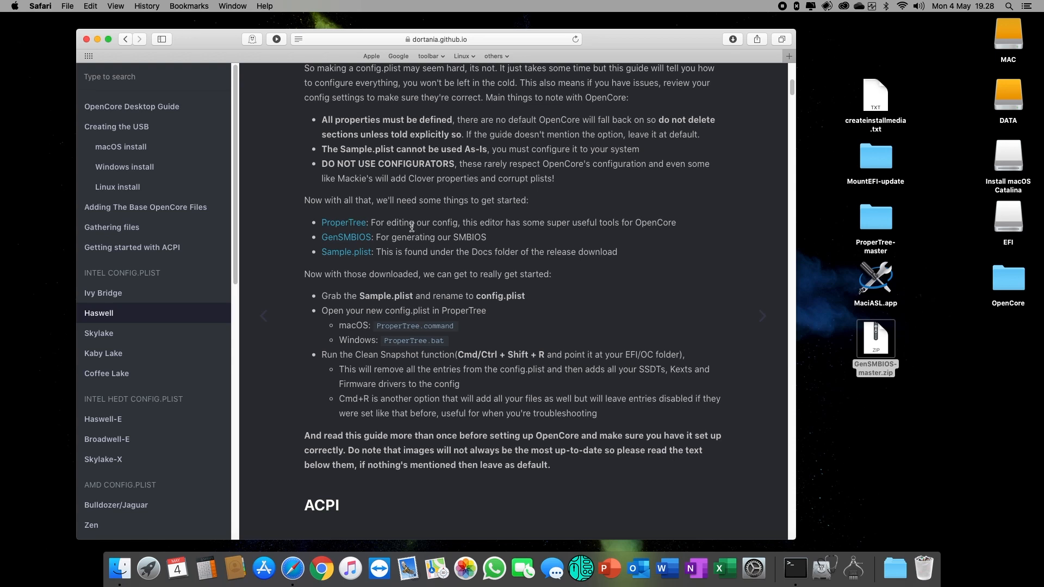
click(878, 225)
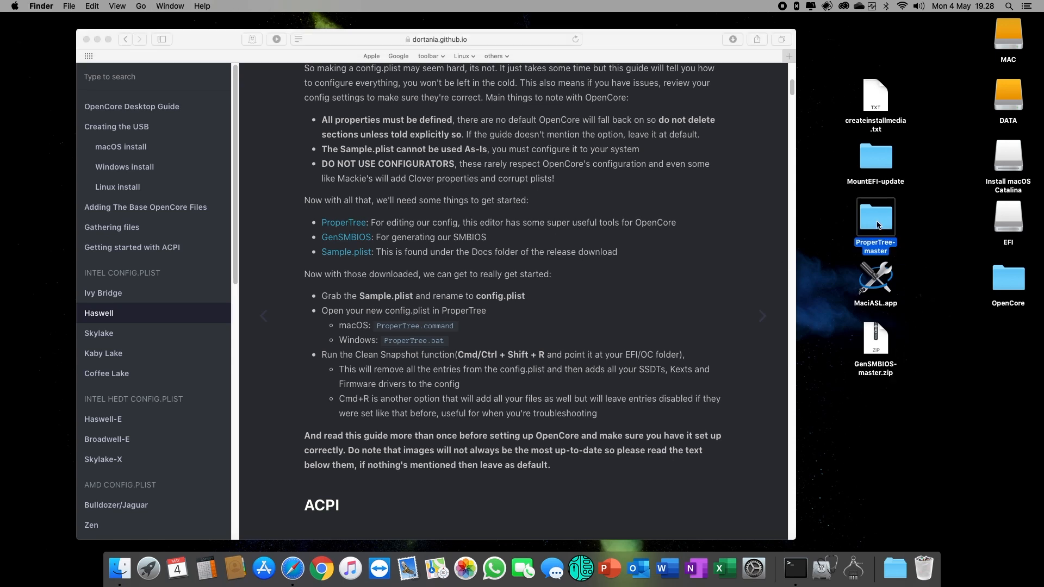
click(354, 258)
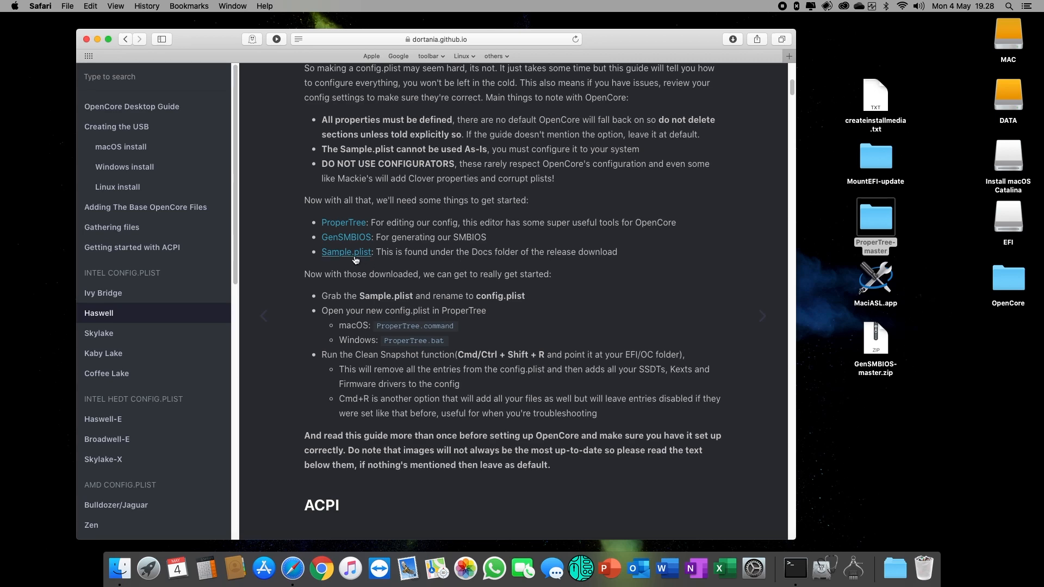
click(120, 568)
drag(463, 107, 694, 102)
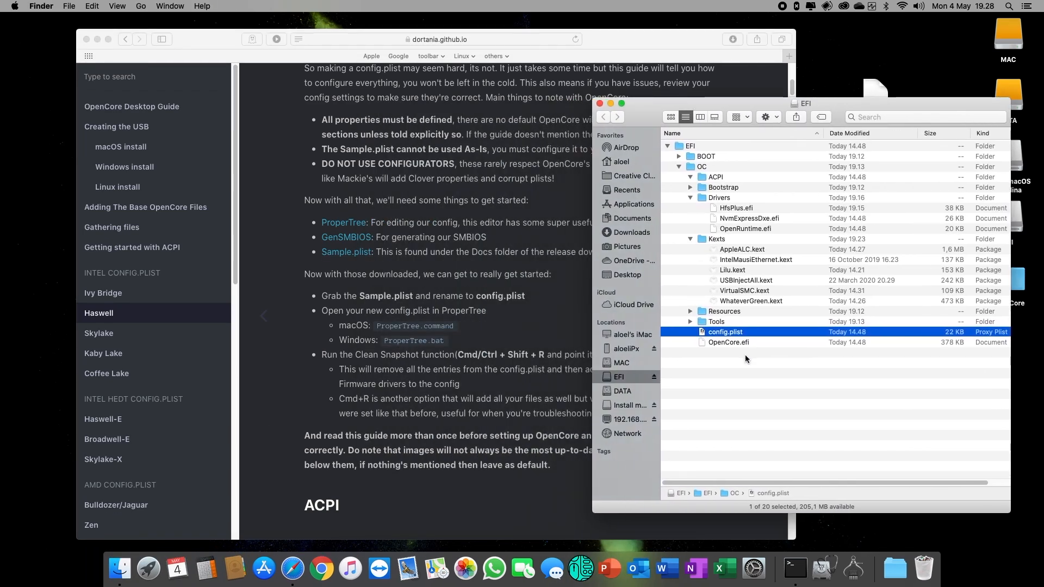
- Read the Haswell guide's ACPI section down to the required SSDTs and open the linked SSDT-PLUG.dsl sample
click(514, 353)
scroll(518, 356, down, 5)
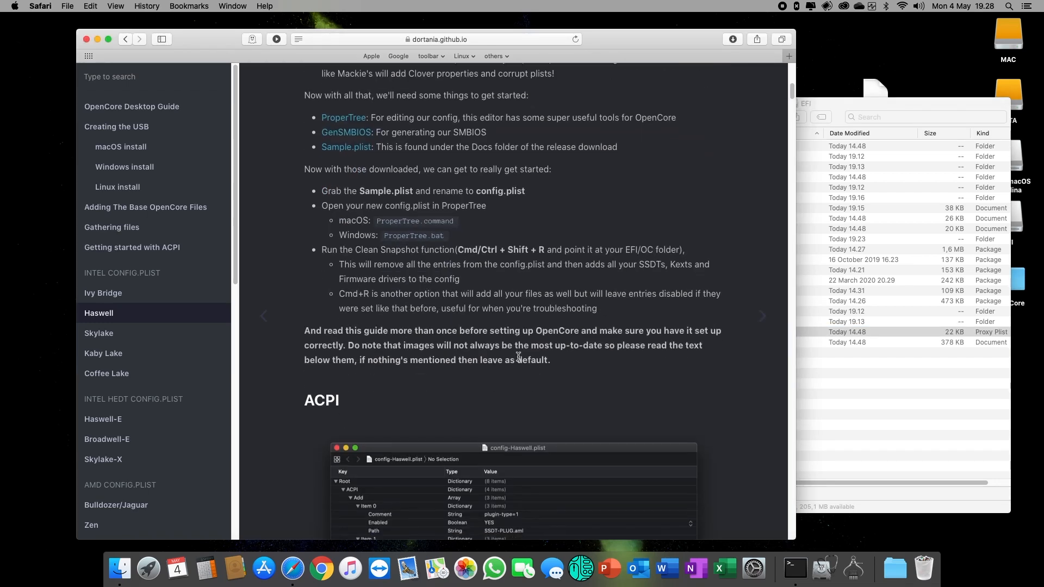
scroll(518, 356, down, 5)
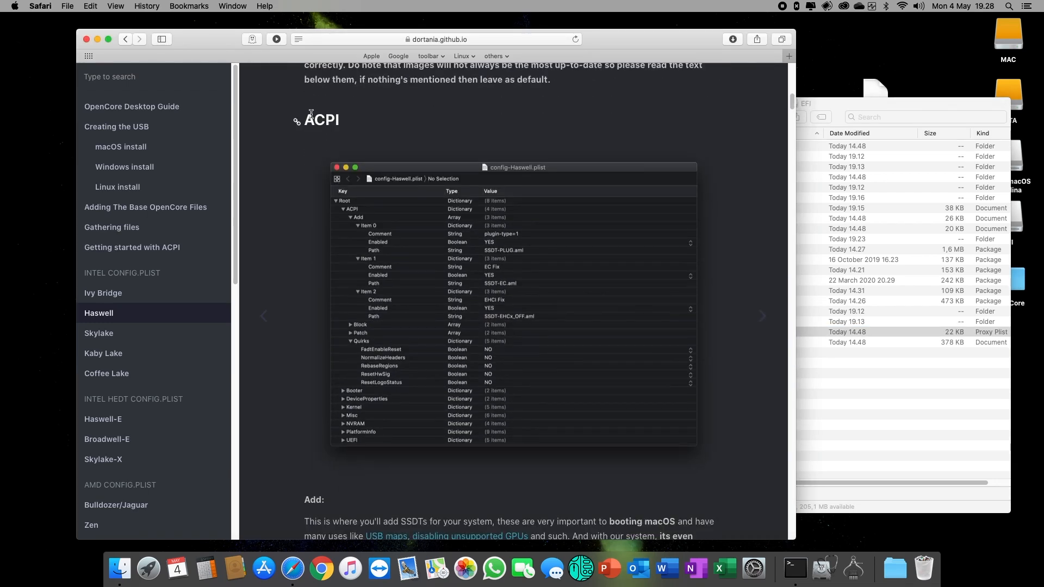
scroll(498, 344, down, 6)
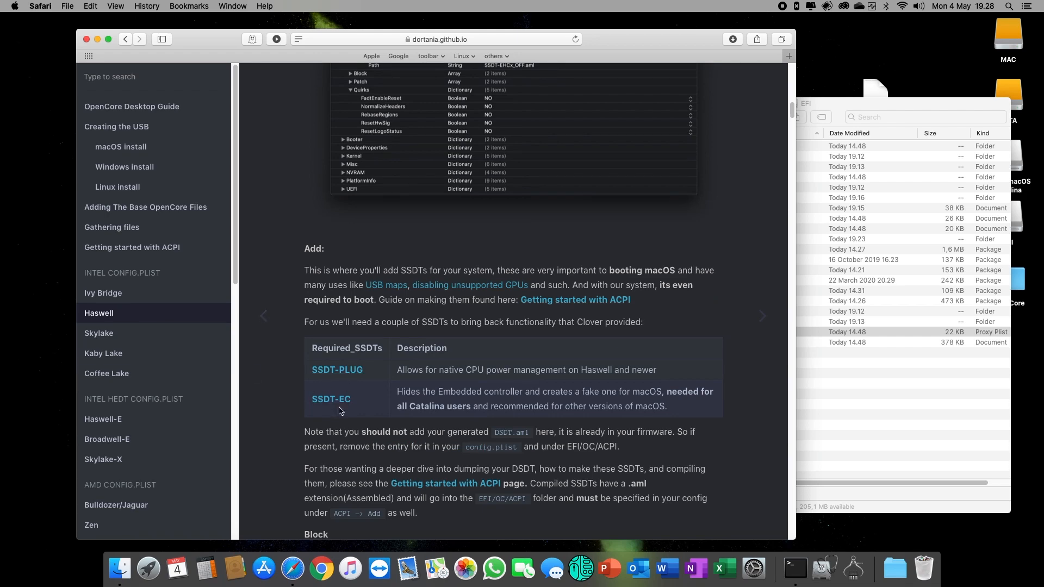
click(337, 371)
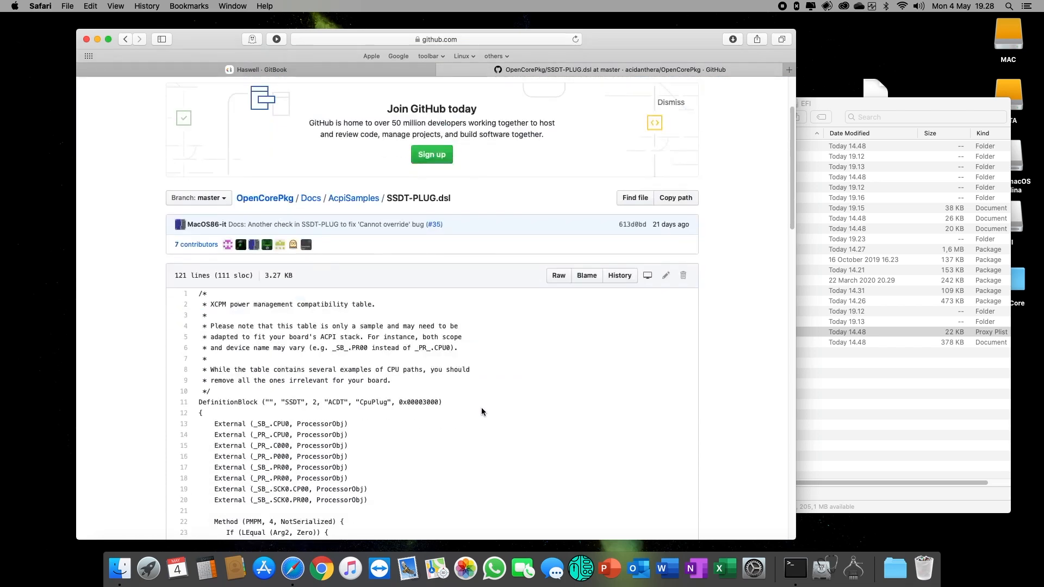
scroll(471, 401, down, 3)
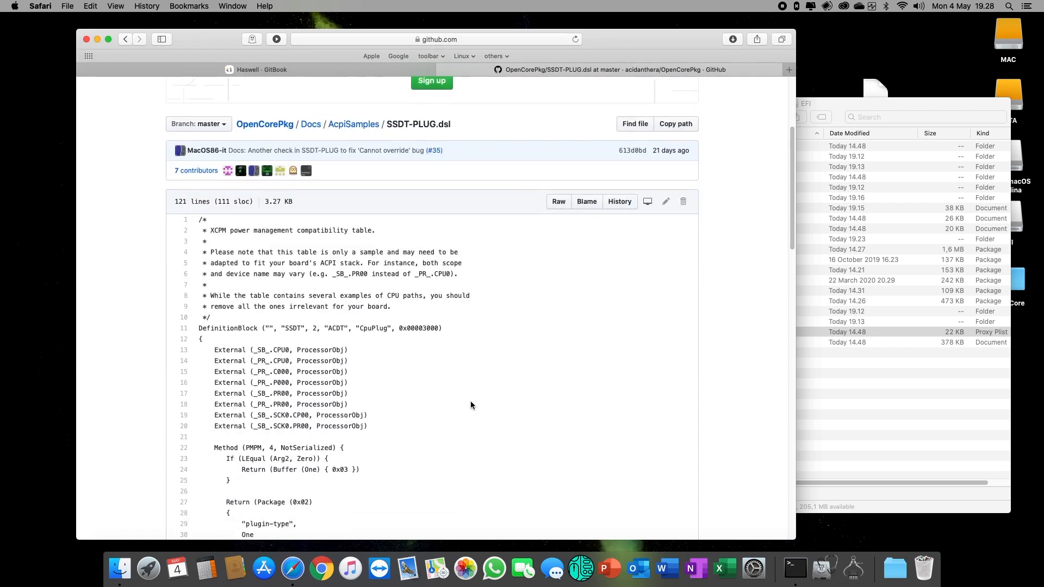
- Minimize the EFI partition window and launch MaciASL from the Desktop with an empty document
click(831, 103)
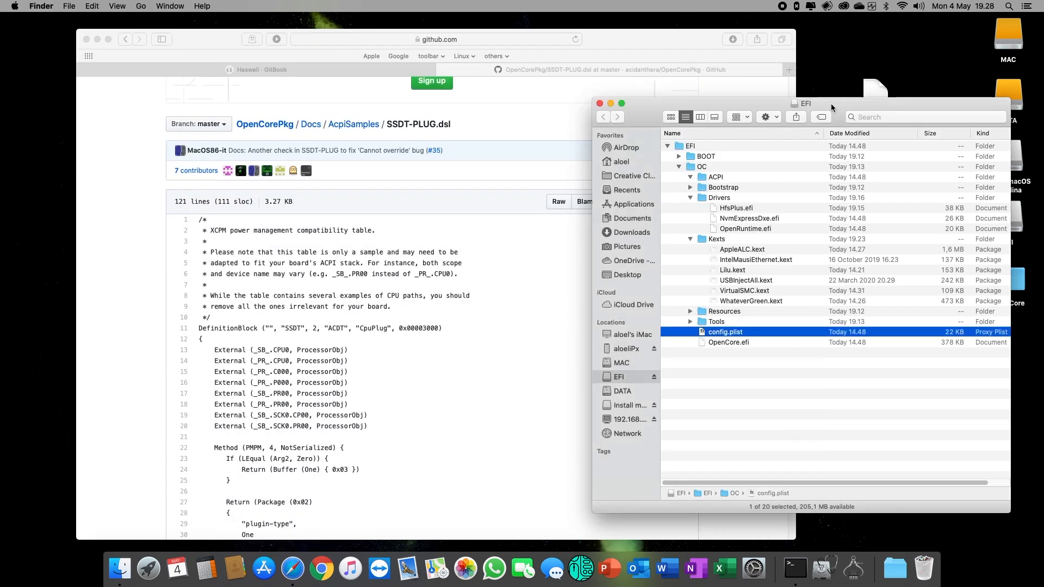
click(611, 103)
click(881, 277)
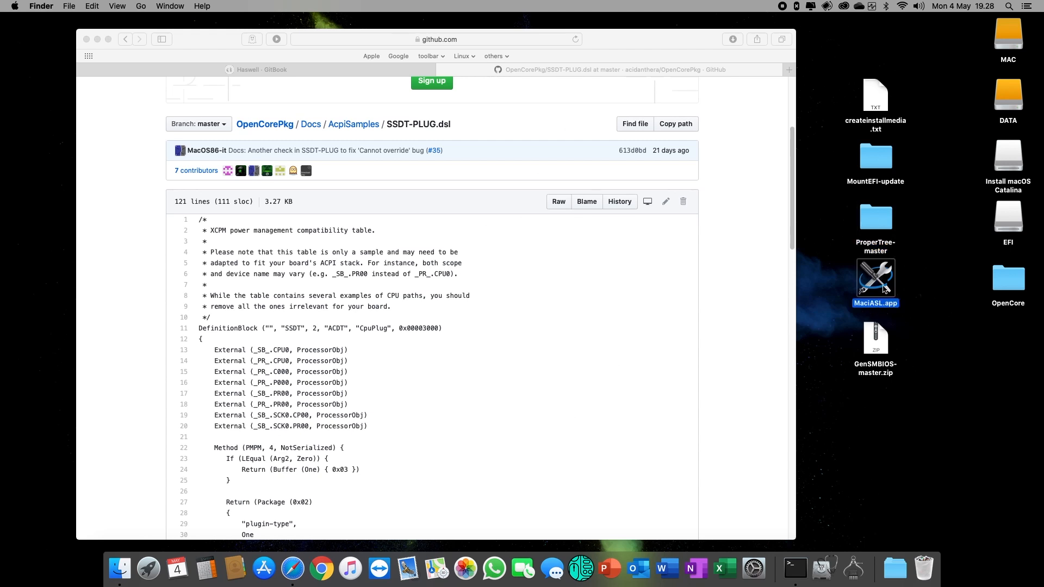
double_click(882, 287)
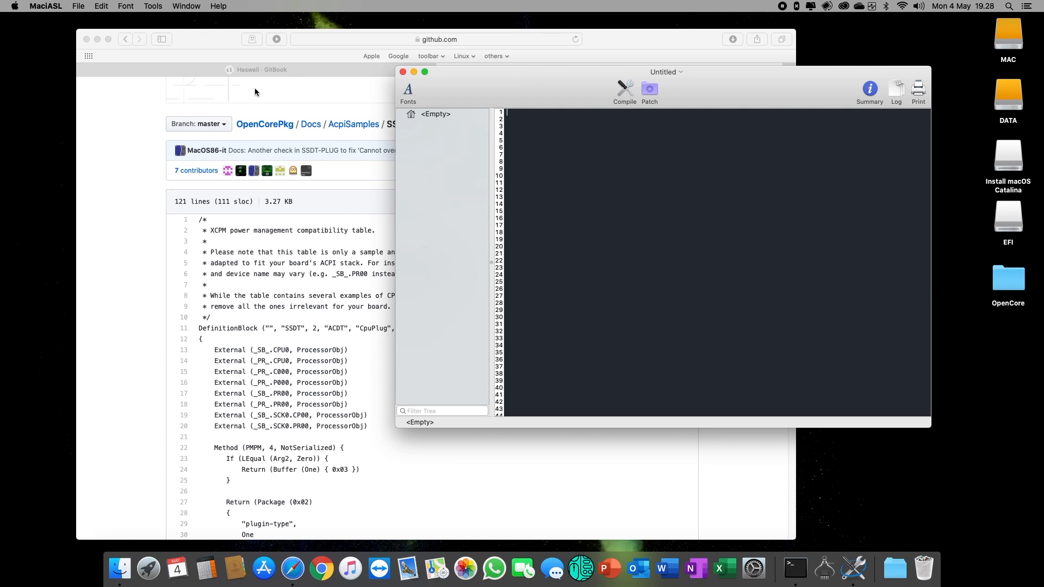
- Review the guide's note below the required SSDTs about DSDT.aml
click(258, 70)
scroll(308, 417, down, 2)
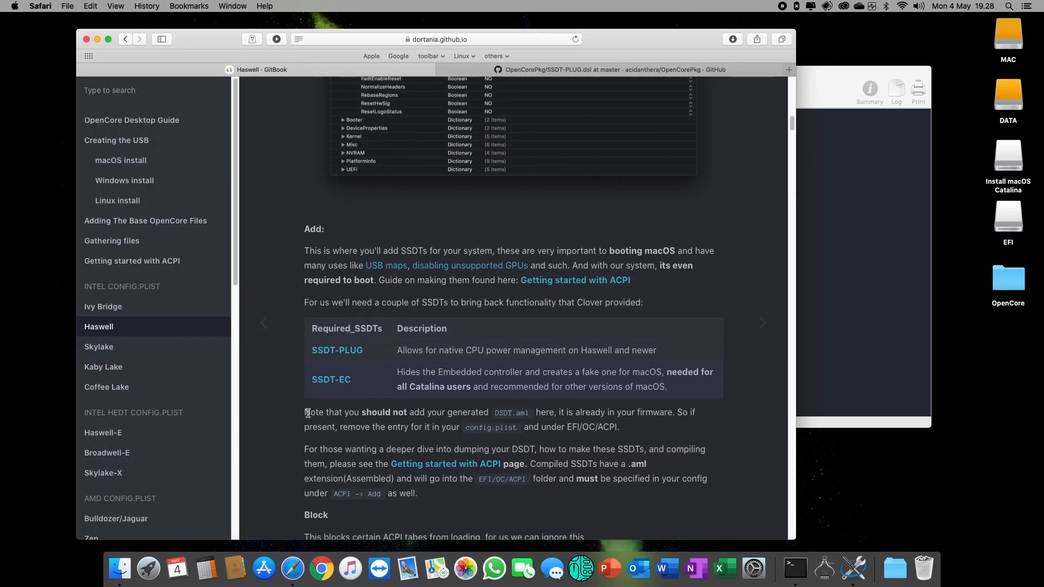
drag(305, 412, 692, 420)
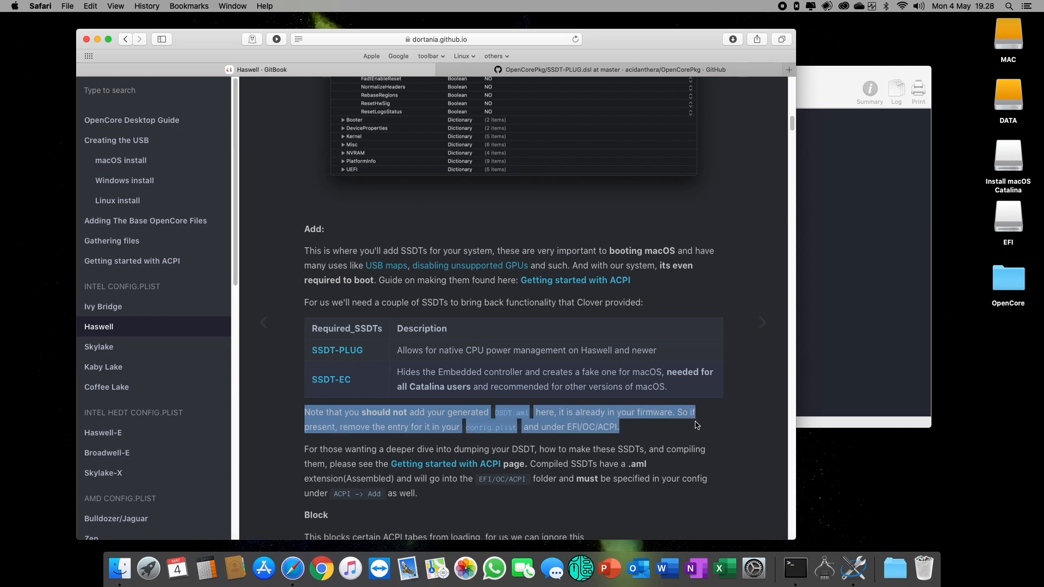
- Copy the SSDT-PLUG.dsl code from the DefinitionBlock line to the final brace into the empty MaciASL document
click(544, 69)
scroll(345, 356, down, 2)
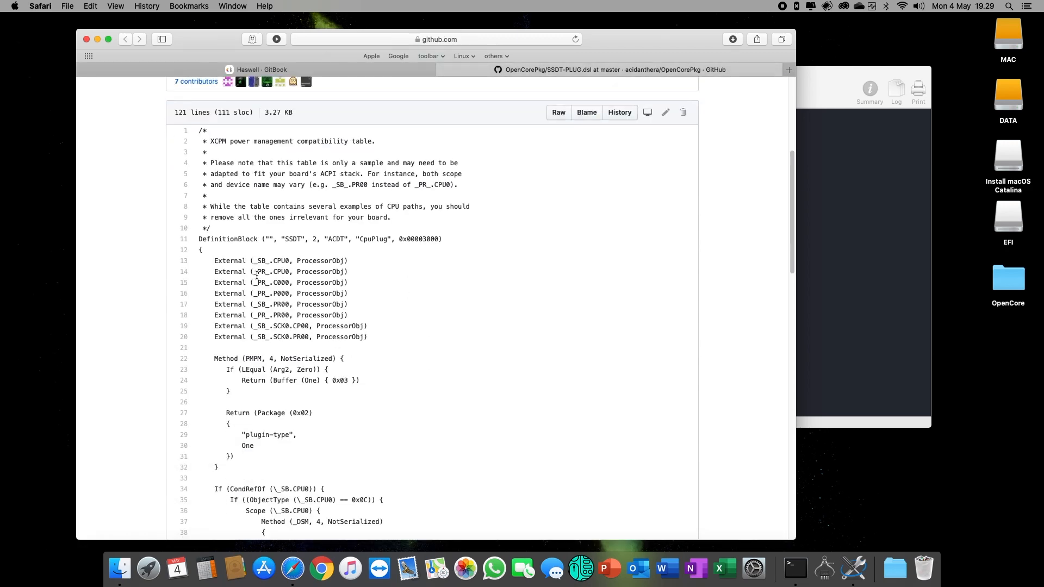
drag(199, 240, 414, 360)
scroll(414, 364, down, 4)
scroll(413, 363, down, 20)
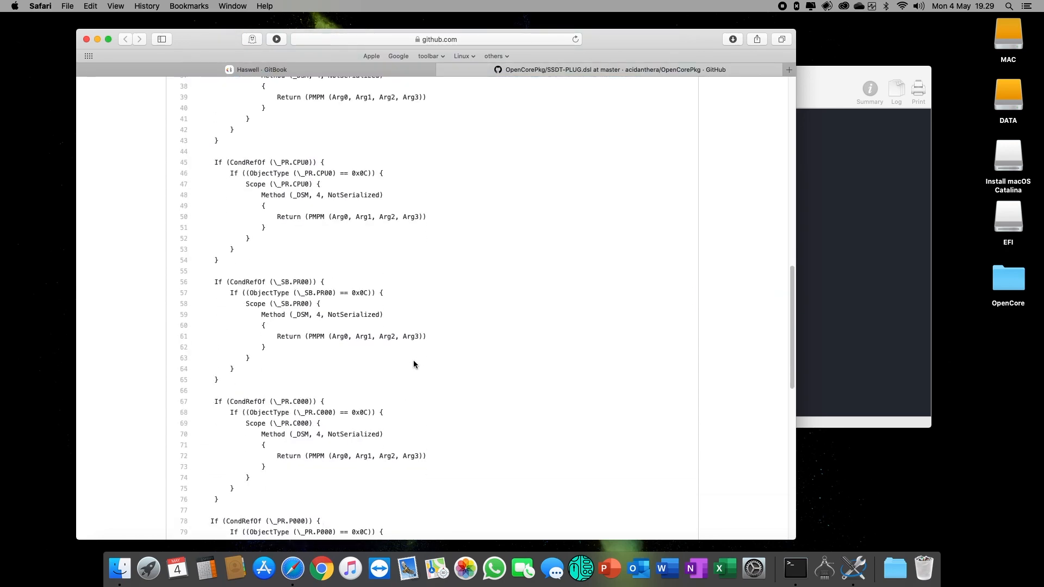
scroll(414, 363, down, 5)
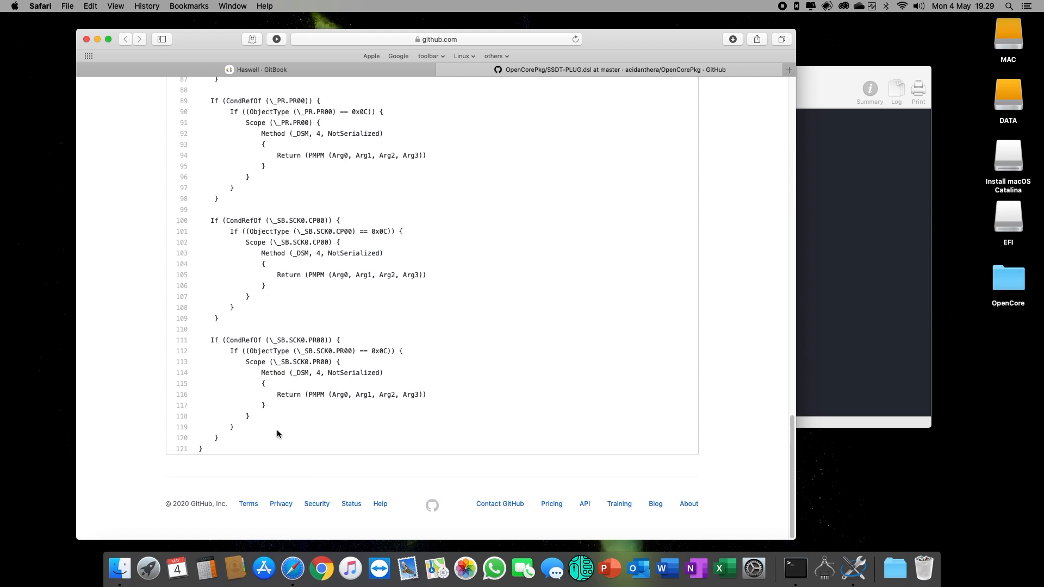
shift+click(235, 453)
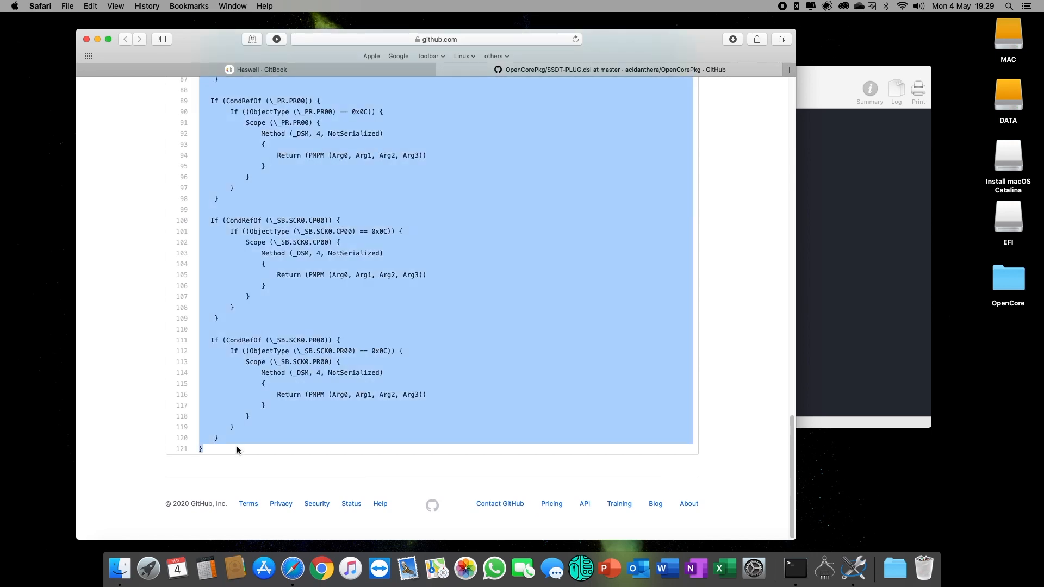
click(811, 237)
key(super+v)
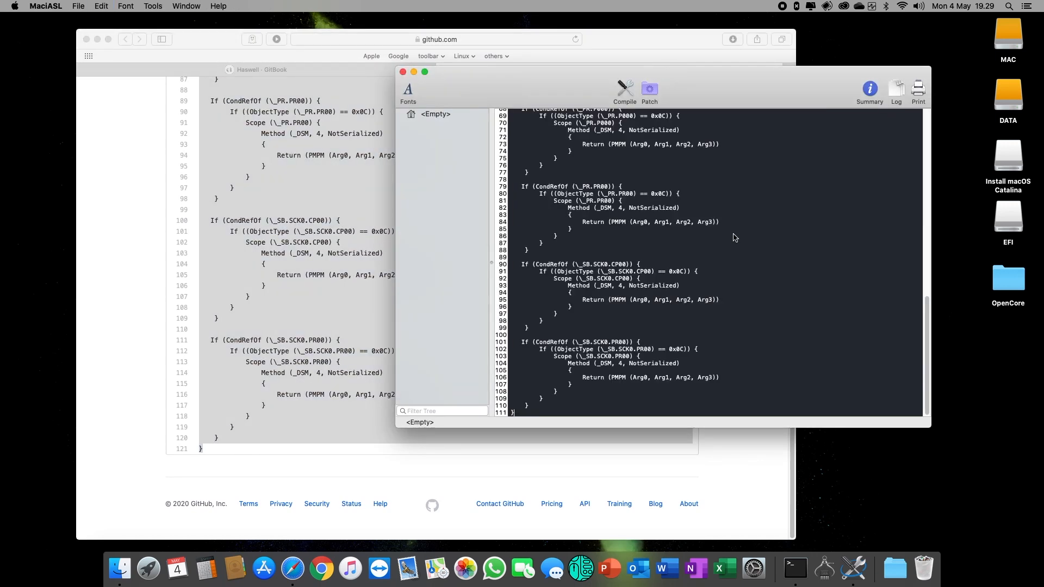
- Copy the file name SSDT-PLUG.dsl from the heading of the GitHub page
click(308, 209)
scroll(405, 201, up, 15)
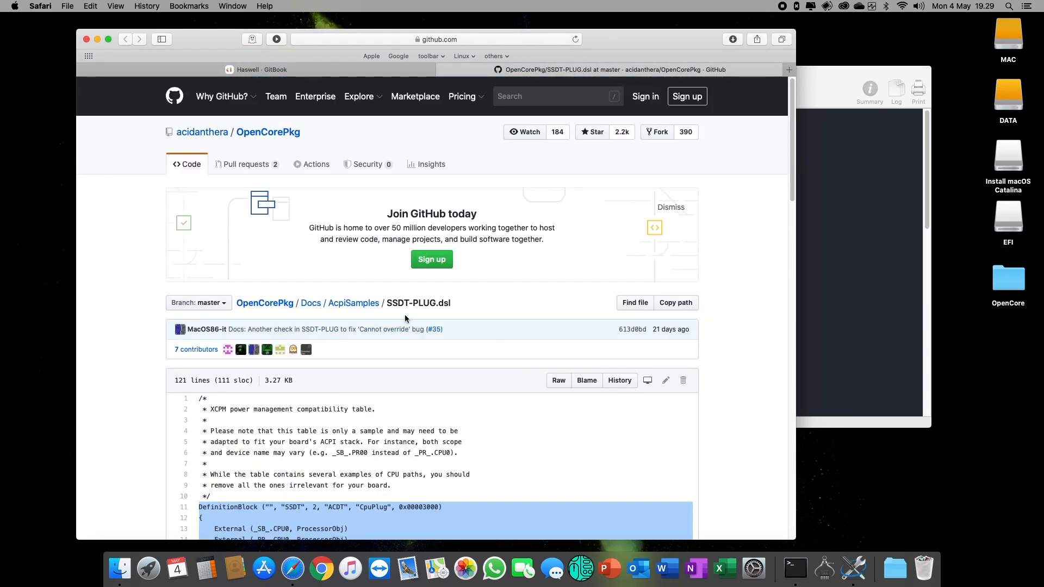
drag(388, 303, 457, 303)
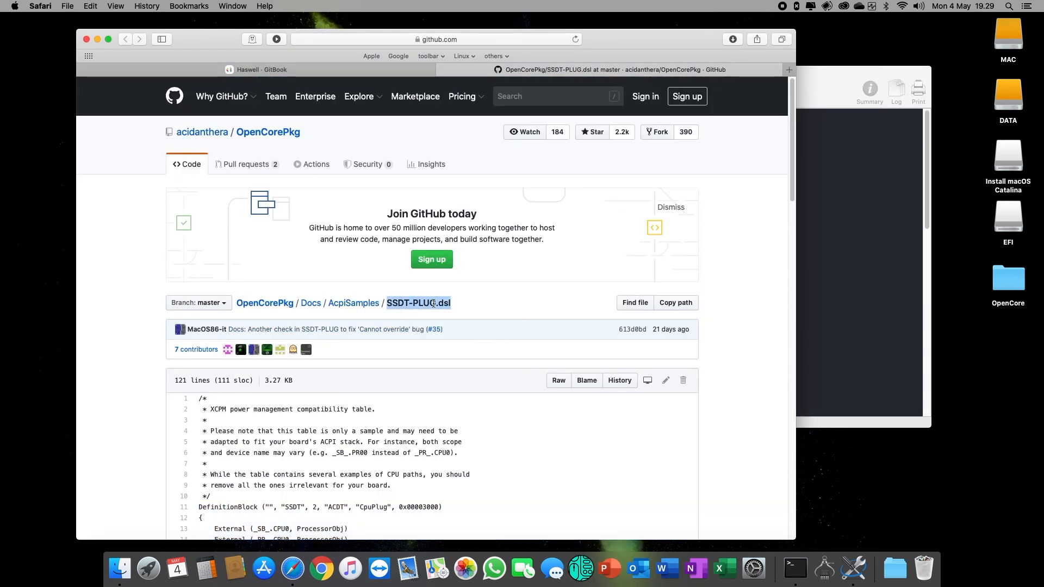
right_click(433, 304)
click(459, 336)
- Compile the pasted SSDT code in MaciASL and examine the code block at lines 25 to 32 against the compiler summary
click(838, 246)
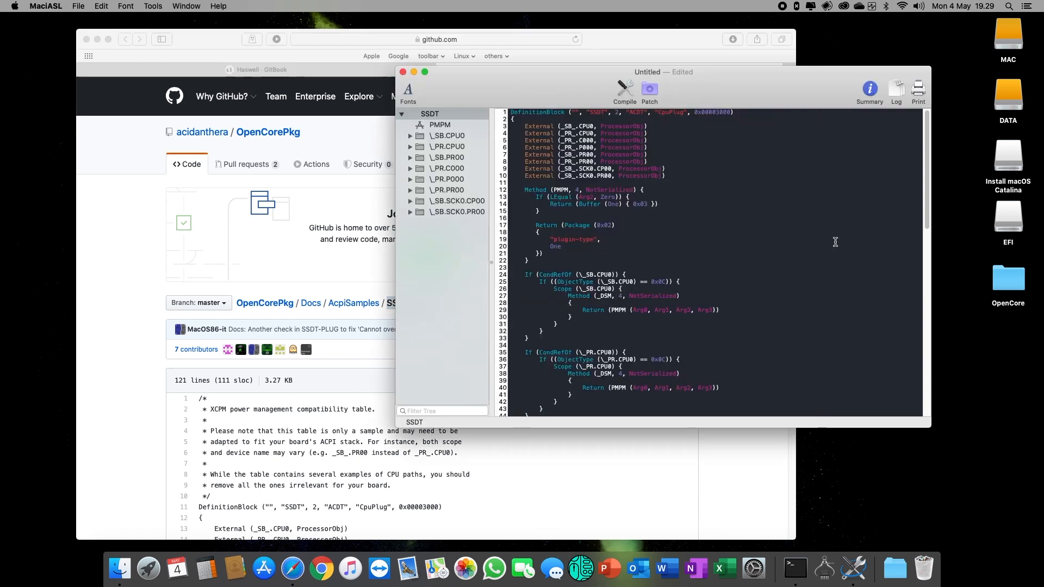
click(626, 90)
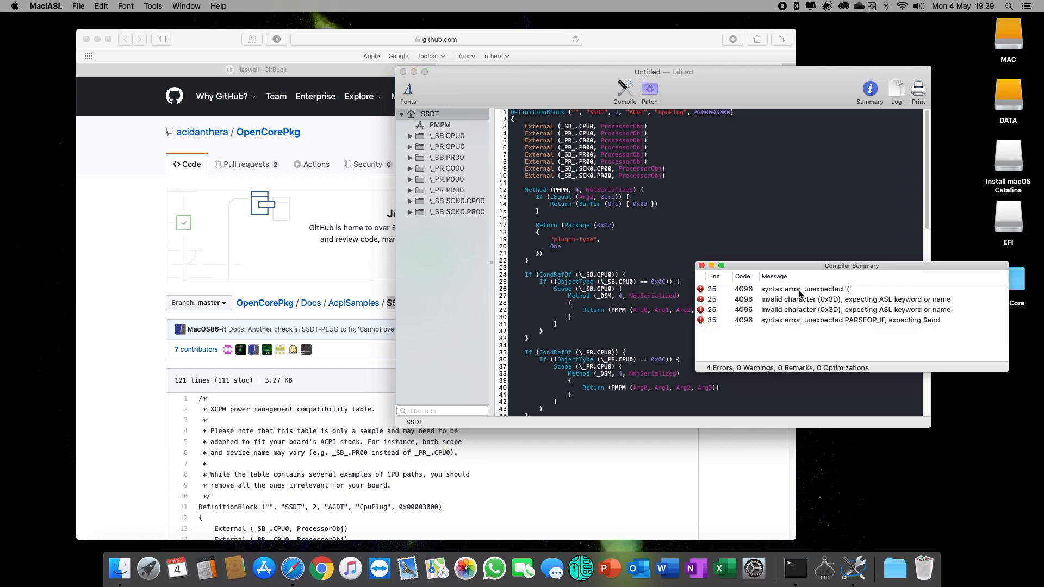
drag(819, 265, 289, 248)
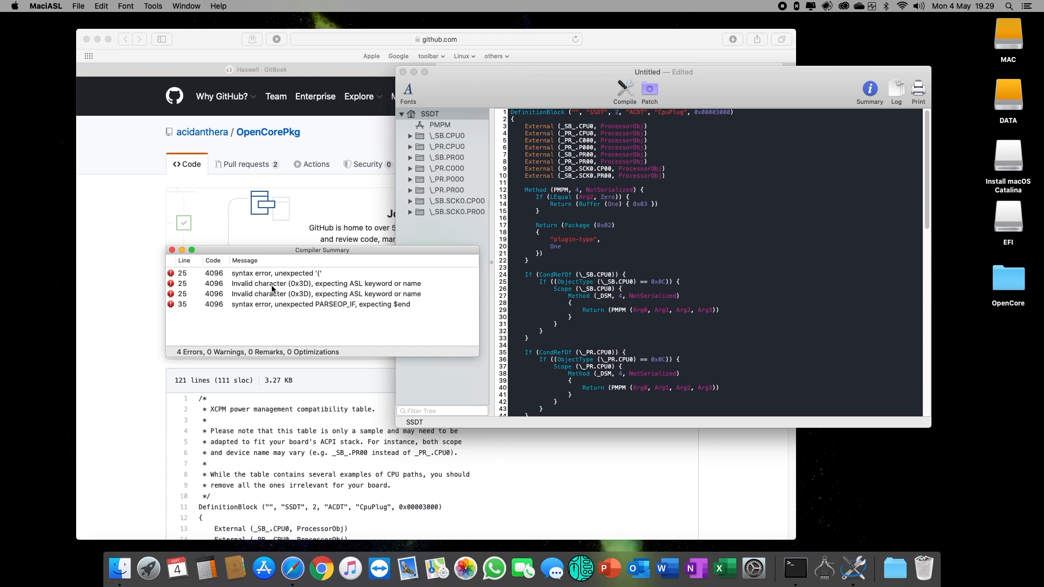
click(587, 278)
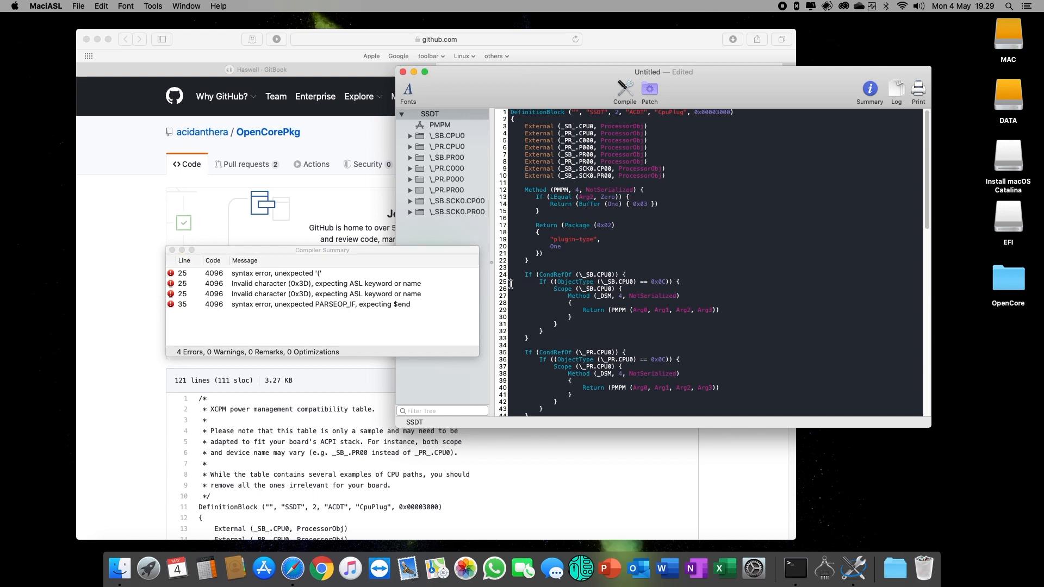
triple_click(511, 284)
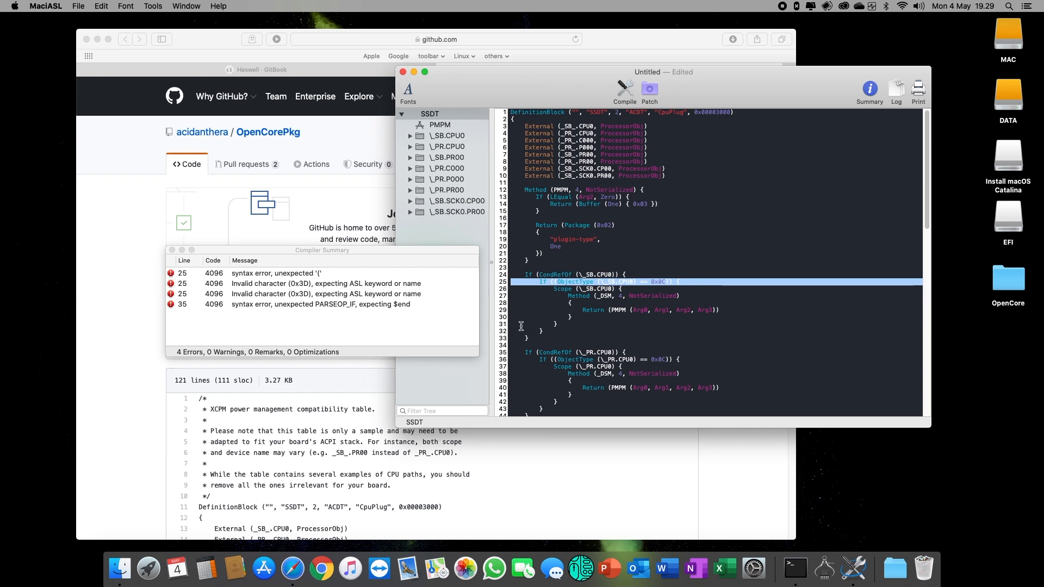
drag(521, 328, 572, 331)
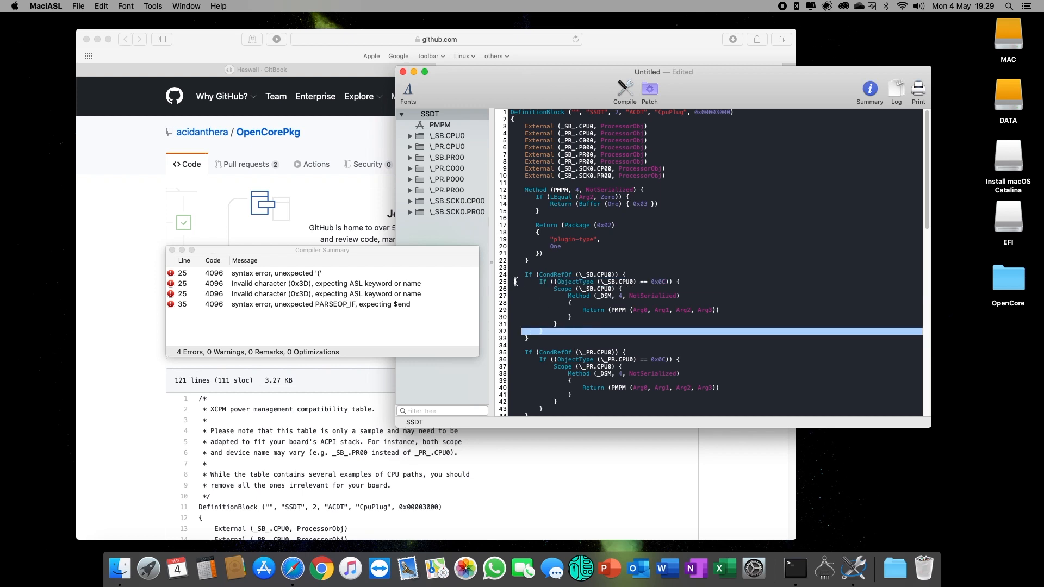
drag(514, 282, 641, 333)
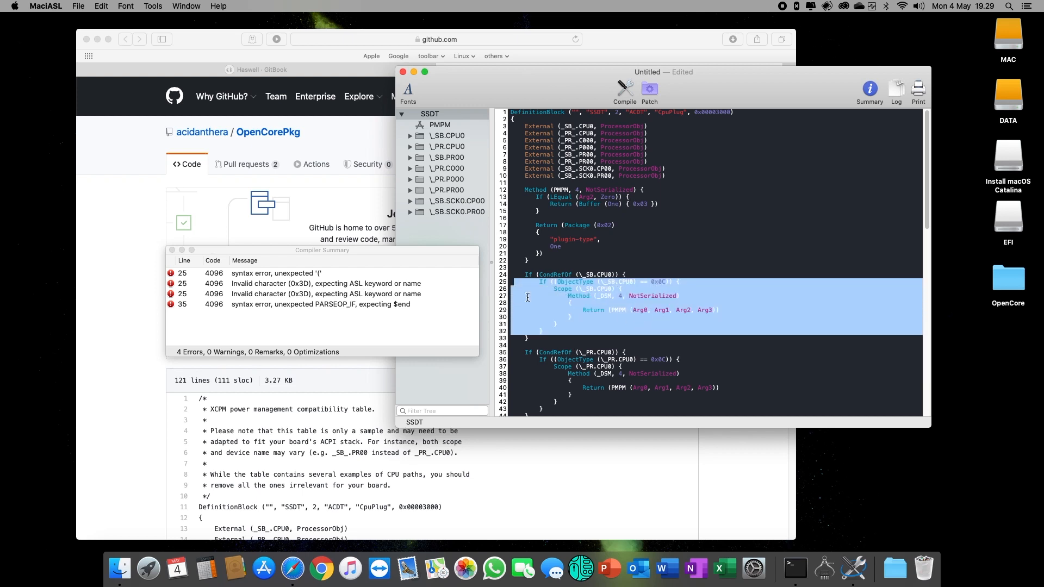
- Close the compiler summary and compile the SSDT code again
click(172, 250)
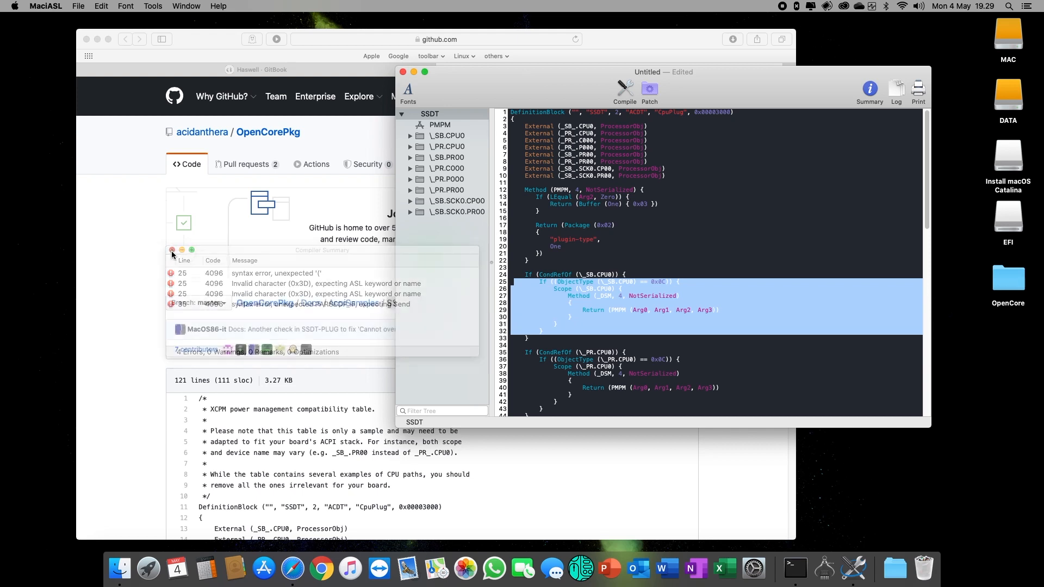
click(609, 282)
click(625, 90)
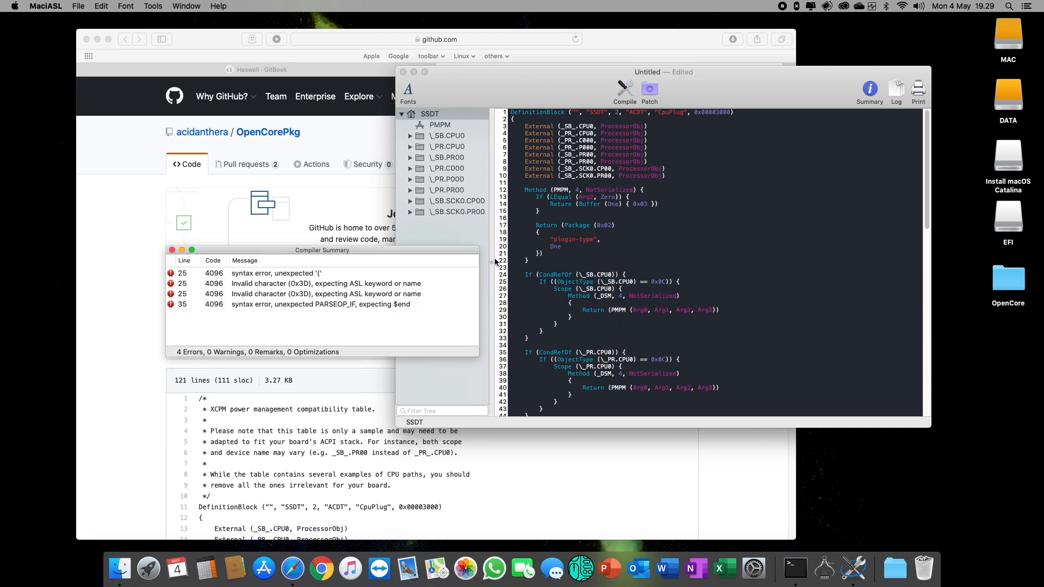
- Delete the If ObjectType line and its matching closing brace from the \_SB.CPU0 block of the SSDT code
click(180, 274)
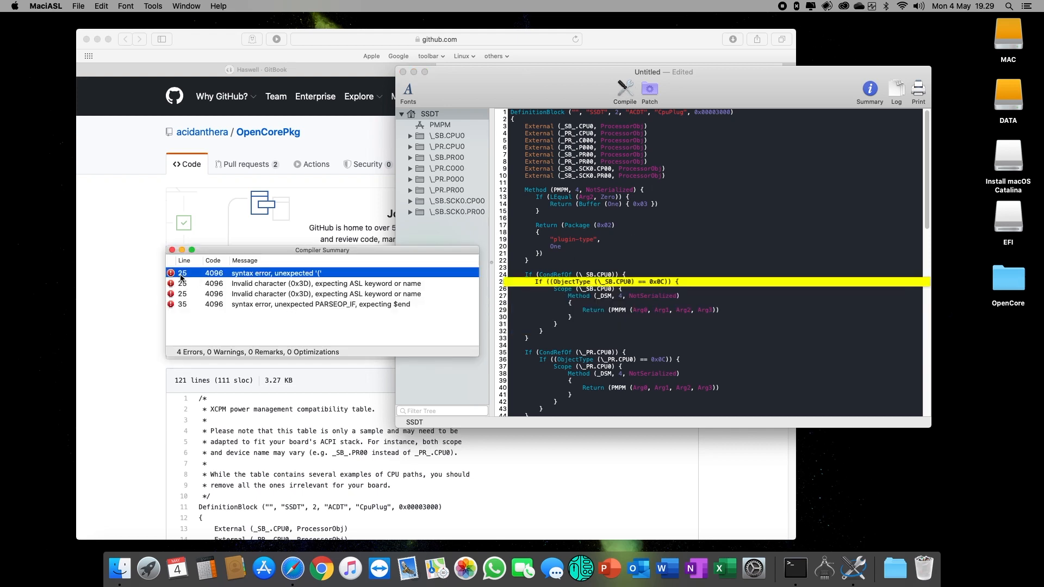
click(545, 284)
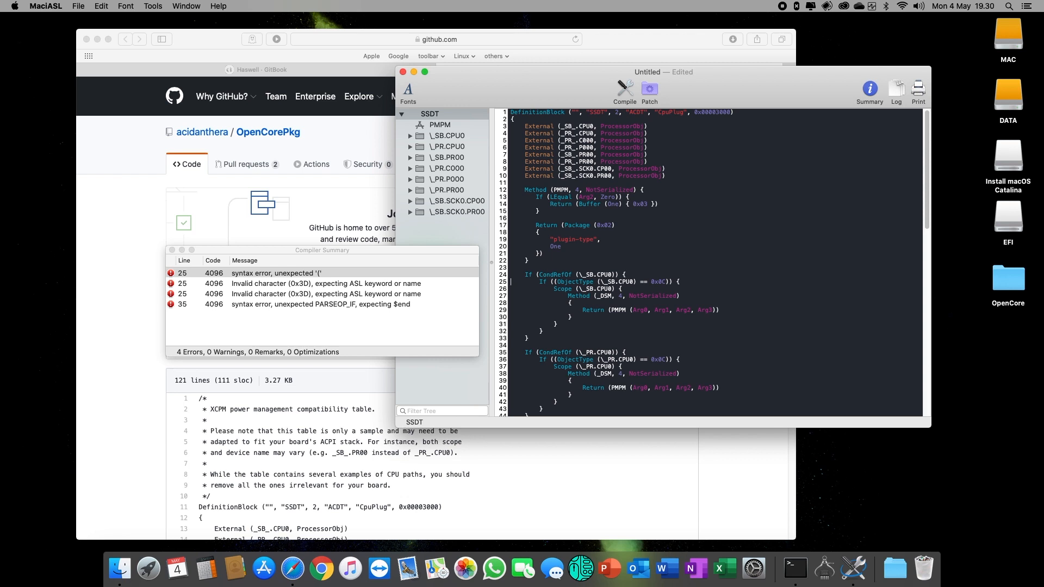
key(shift+Down)
key(BackSpace)
key(Down)
key(Down)
key(Down)
key(Down)
key(Down)
key(Down)
key(shift+Down)
key(BackSpace)
key(Up)
key(Up)
key(Up)
key(Up)
key(Up)
key(Up)
key(shift+Down)
key(shift+Down)
key(shift+Down)
key(shift+Down)
key(shift+Down)
key(shift+Down)
- Remove the If ObjectType condition and its closing brace from the \_PR.CPU0 block
key(Down)
key(Down)
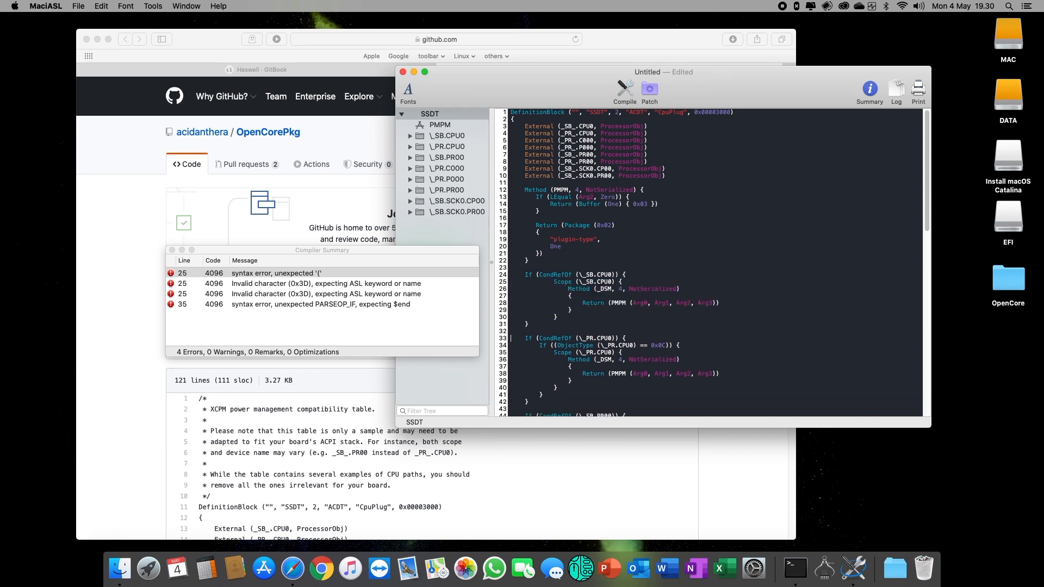
key(Down)
key(shift+Down)
key(BackSpace)
key(Down)
key(Down)
key(Down)
key(Down)
key(Down)
key(Down)
key(shift+Down)
key(BackSpace)
- Remove the If ObjectType condition and its closing brace from the \_SB.PR00 block
key(Down)
key(Down)
key(Down)
key(shift+Down)
key(BackSpace)
key(Down)
key(Down)
key(Down)
key(Down)
key(Down)
key(Down)
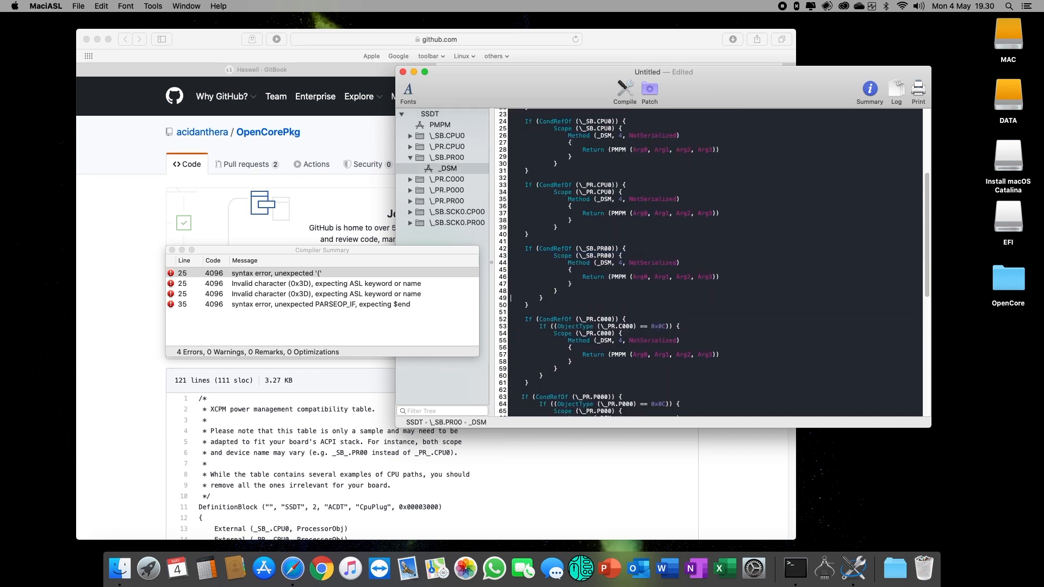
- Remove the If ObjectType condition and its closing brace from the \_PR.C000 block
key(Down)
key(Down)
key(Down)
key(shift+Down)
key(BackSpace)
key(Down)
key(Down)
key(Down)
key(Down)
key(Down)
key(Down)
key(shift+Down)
key(BackSpace)
- Remove the If ObjectType condition and its closing brace from the \_PR.P000 block
key(Down)
key(Down)
key(Down)
key(shift+Down)
key(BackSpace)
key(Down)
key(Down)
key(Down)
key(Down)
key(Down)
key(Down)
key(shift+Down)
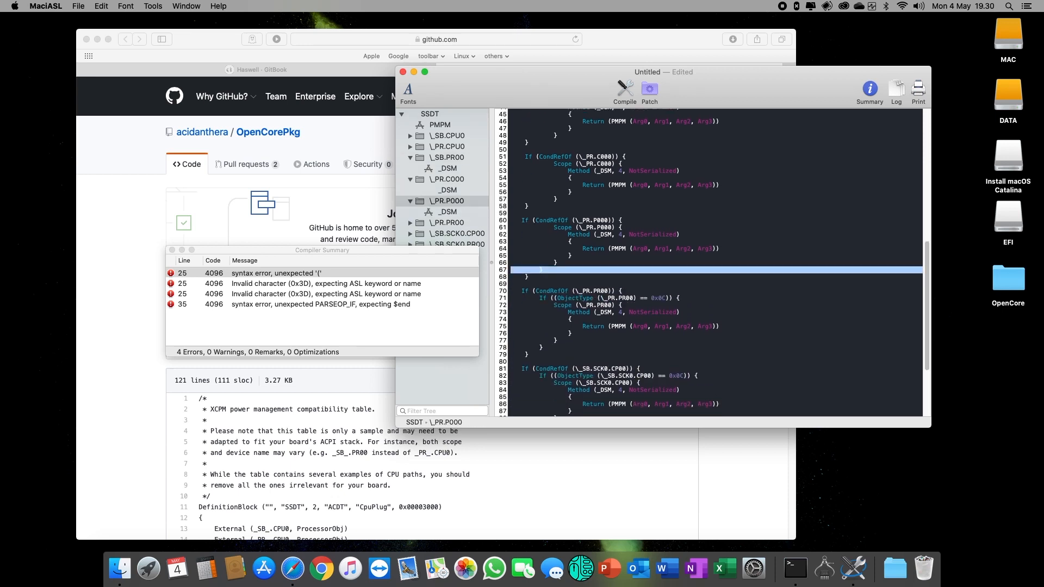
key(BackSpace)
- Remove the If ObjectType condition and its closing brace from the \_PR.PR00 block
key(Down)
key(Down)
key(Down)
key(shift+Down)
key(BackSpace)
key(Down)
key(Down)
key(Down)
key(Down)
key(Down)
key(Down)
key(shift+Down)
key(BackSpace)
- Remove the If ObjectType condition and its closing brace from the \_SB.SCK0.CP00 block
key(Down)
key(Down)
key(Down)
key(shift+Down)
key(BackSpace)
key(Down)
key(Down)
key(Down)
key(Down)
key(Down)
key(Down)
key(shift+Down)
key(BackSpace)
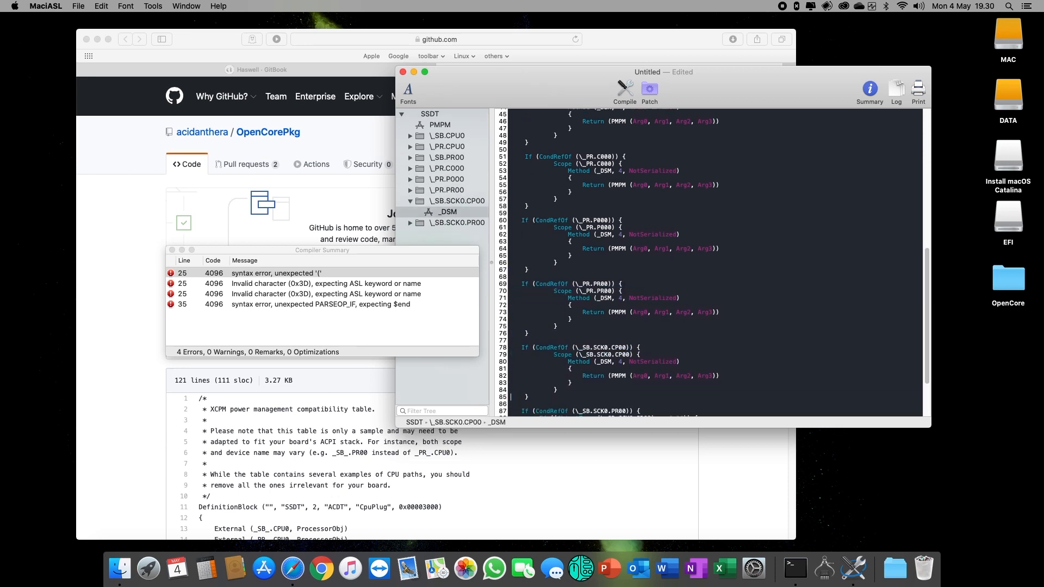
- Remove the If ObjectType condition and its closing brace from the \_SB.SCK0.PR00 block at the end of the code
key(Down)
key(Down)
key(Down)
key(shift+Down)
key(BackSpace)
key(Down)
key(Down)
key(Down)
key(Down)
key(Down)
key(Down)
key(shift+Down)
key(BackSpace)
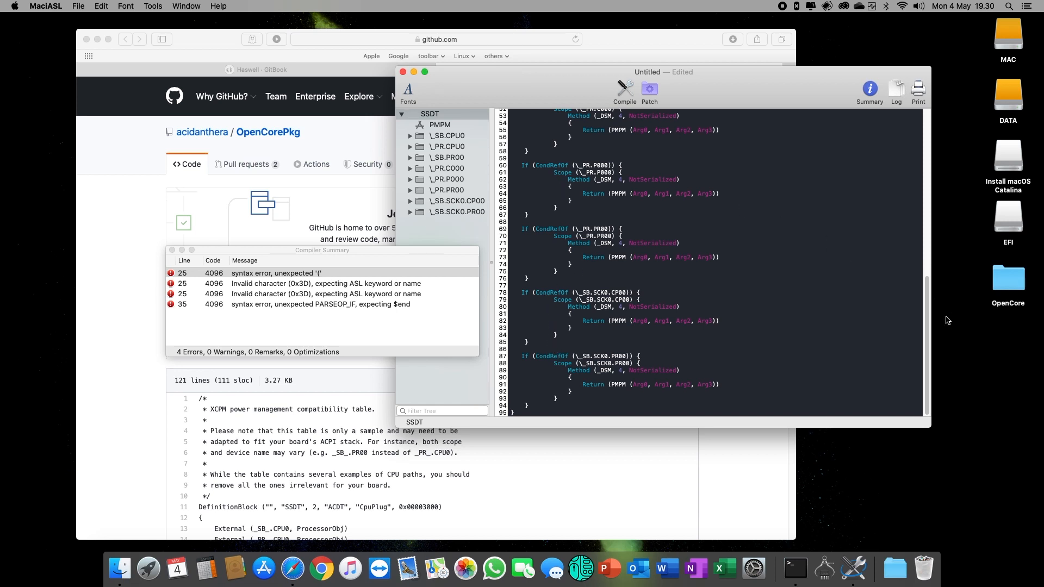
- Compile the edited SSDT code again and close the compiler summary
drag(929, 335, 927, 168)
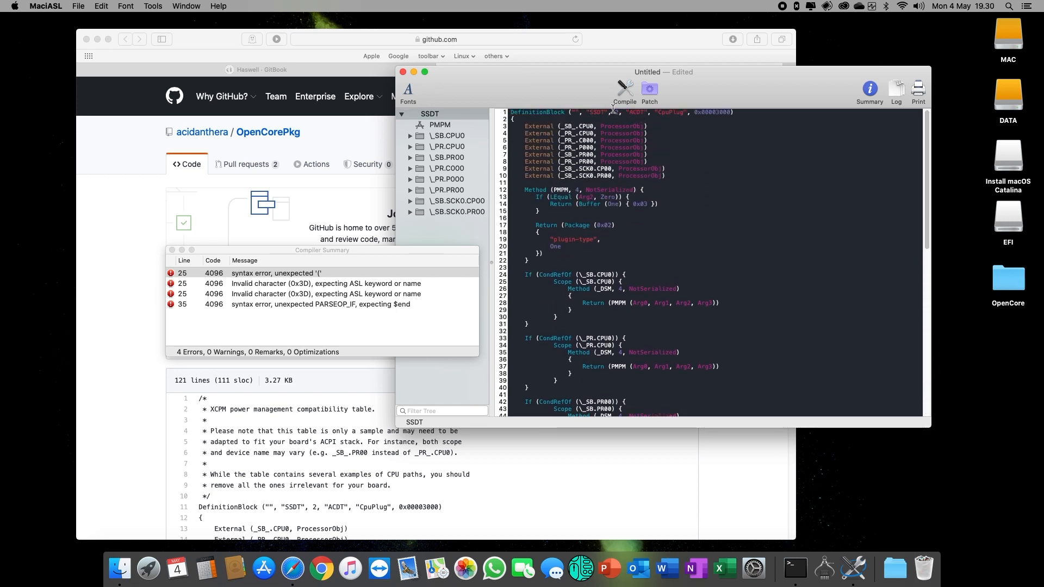
click(625, 92)
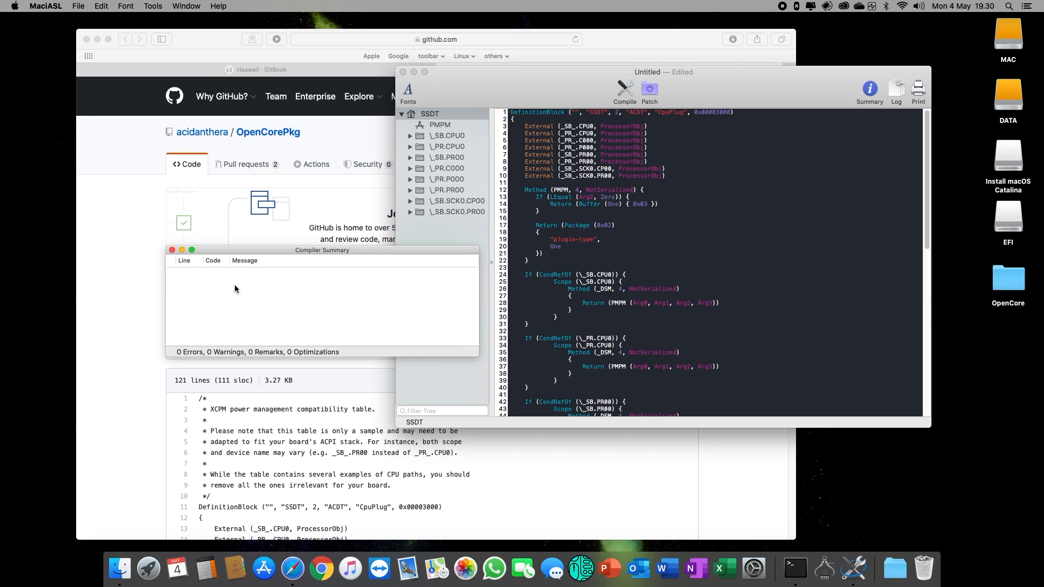
click(172, 250)
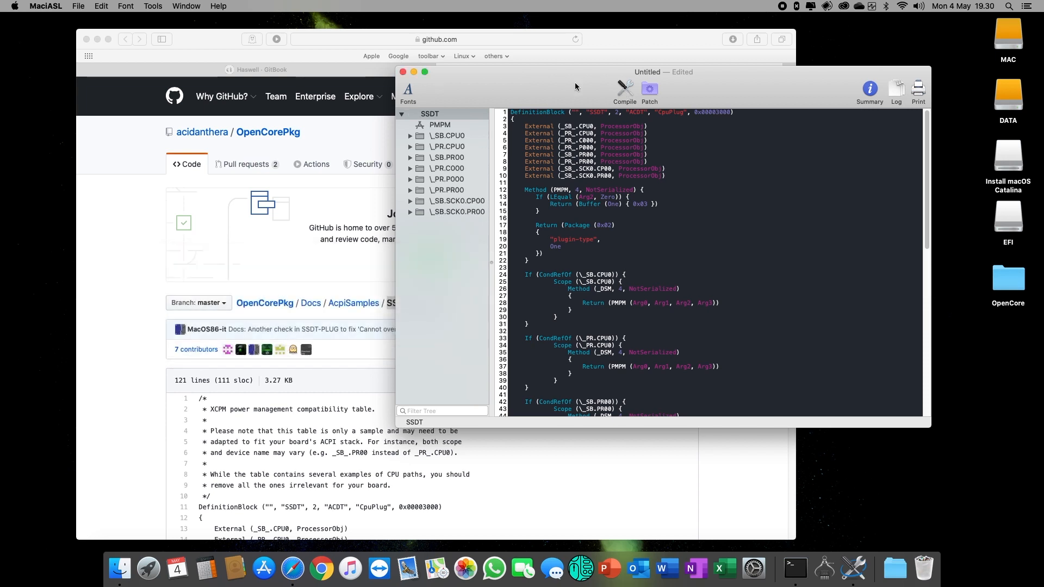
- Start saving the document under the name SSDT-PLUG in the ACPI Machine Language Binary format
click(78, 6)
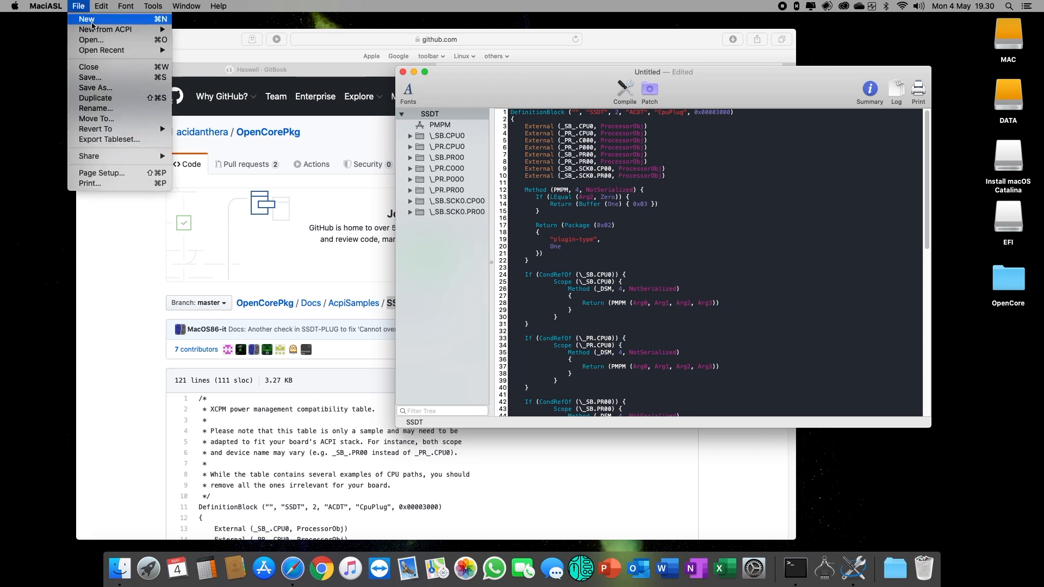
click(124, 83)
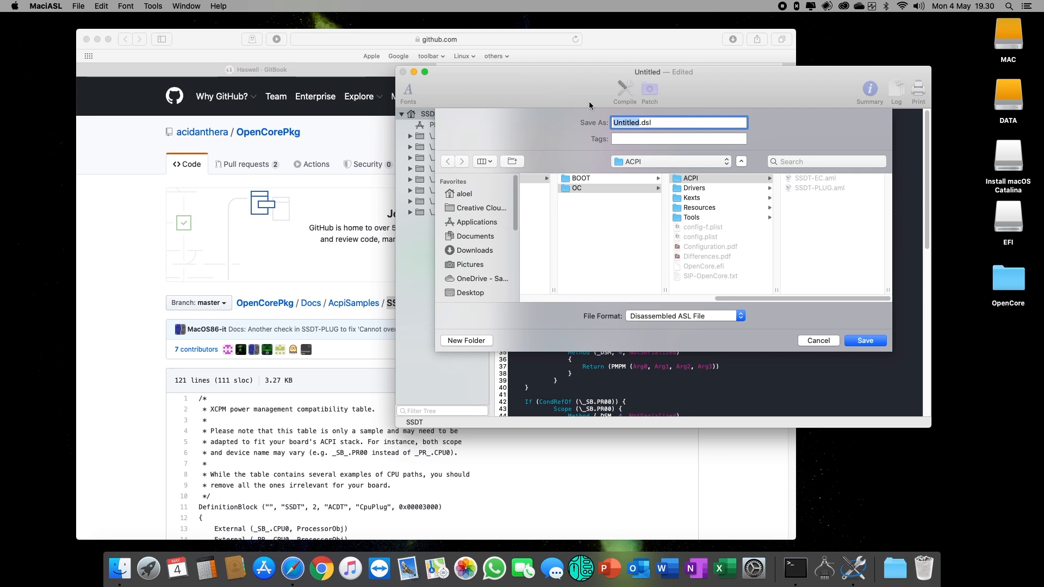
drag(665, 122, 598, 122)
text(SSDT-PLUG.dsl)
key(BackSpace)
key(BackSpace)
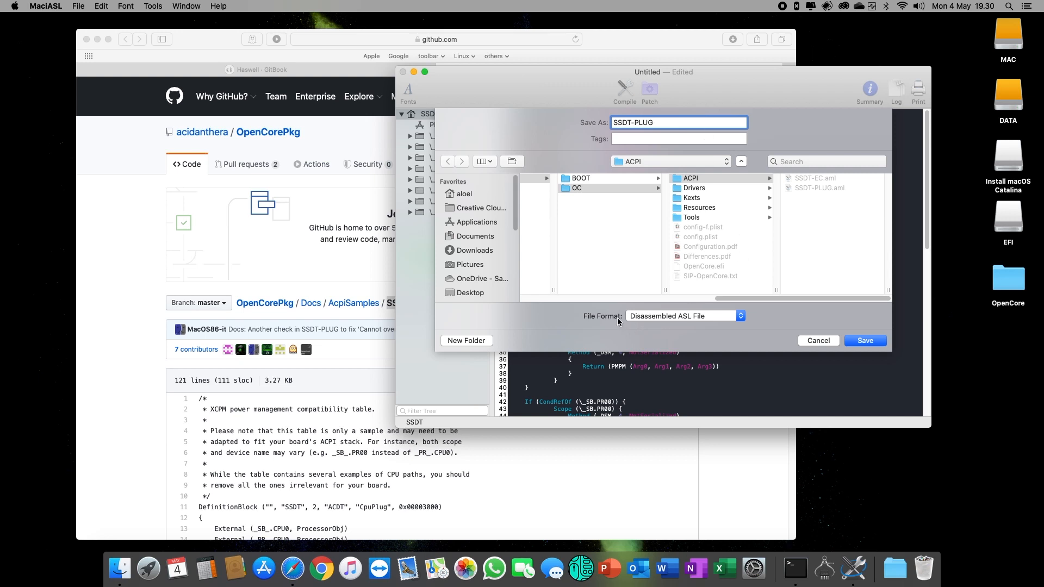
click(703, 318)
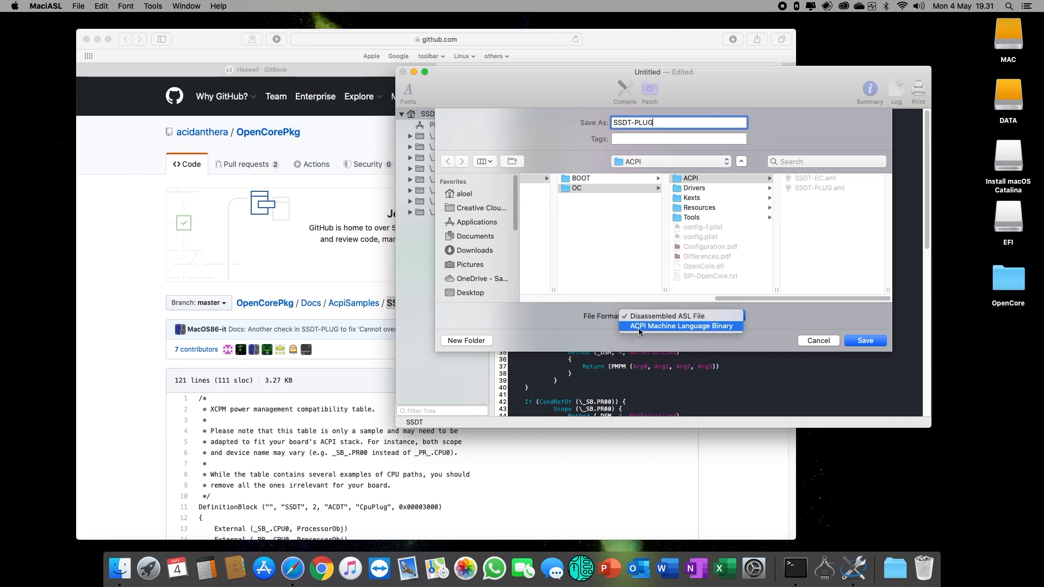
click(704, 328)
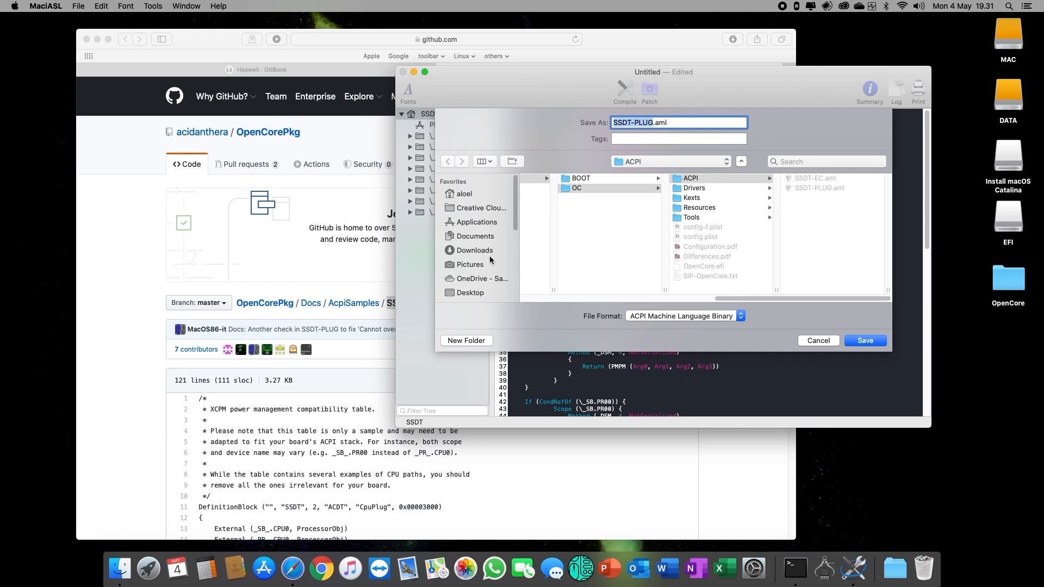
- Create a new folder named ACPI-generate on the Desktop as the save location
scroll(487, 256, down, 3)
click(474, 228)
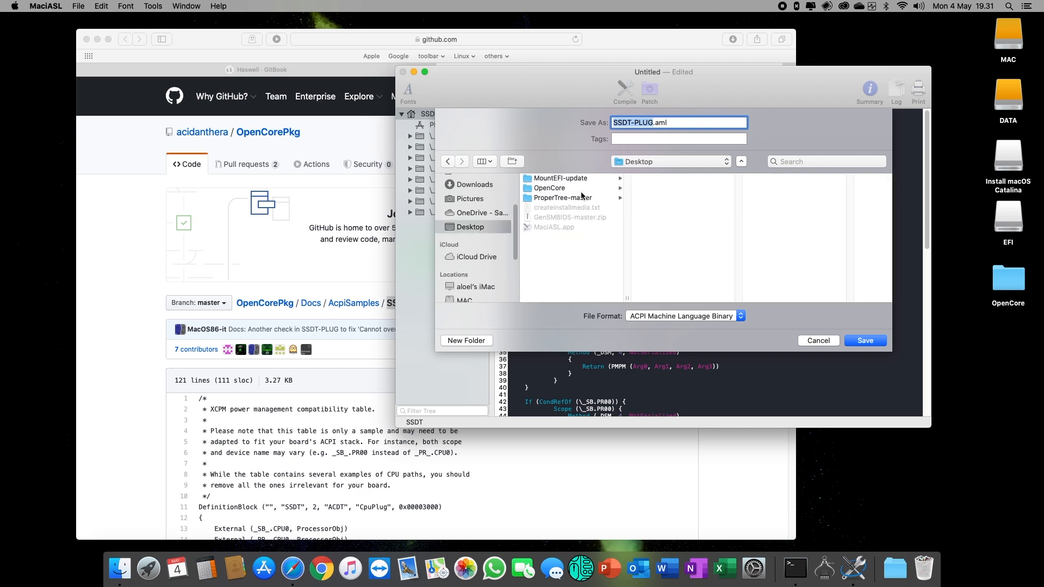
click(581, 190)
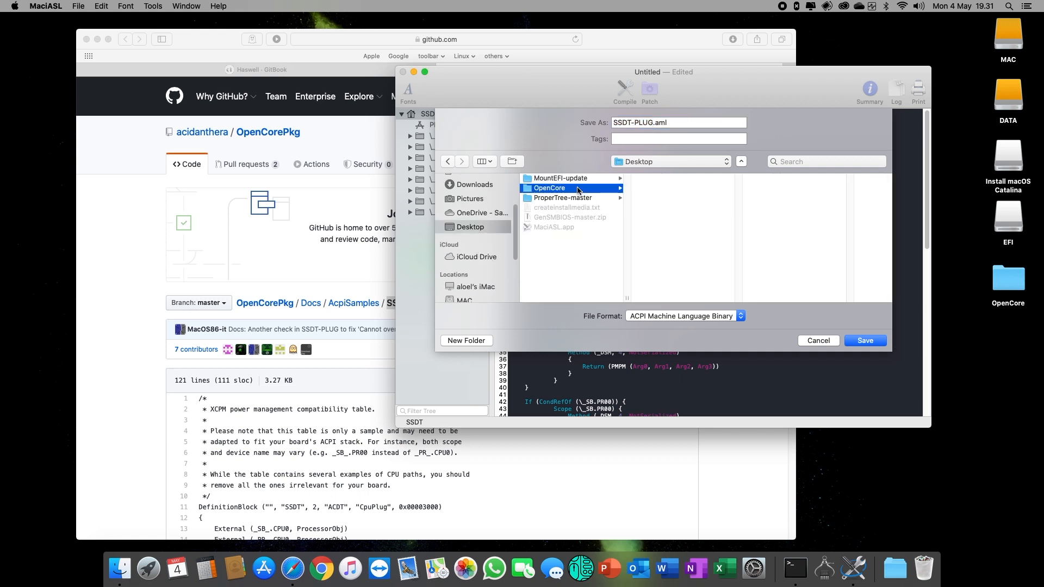
click(581, 264)
click(465, 342)
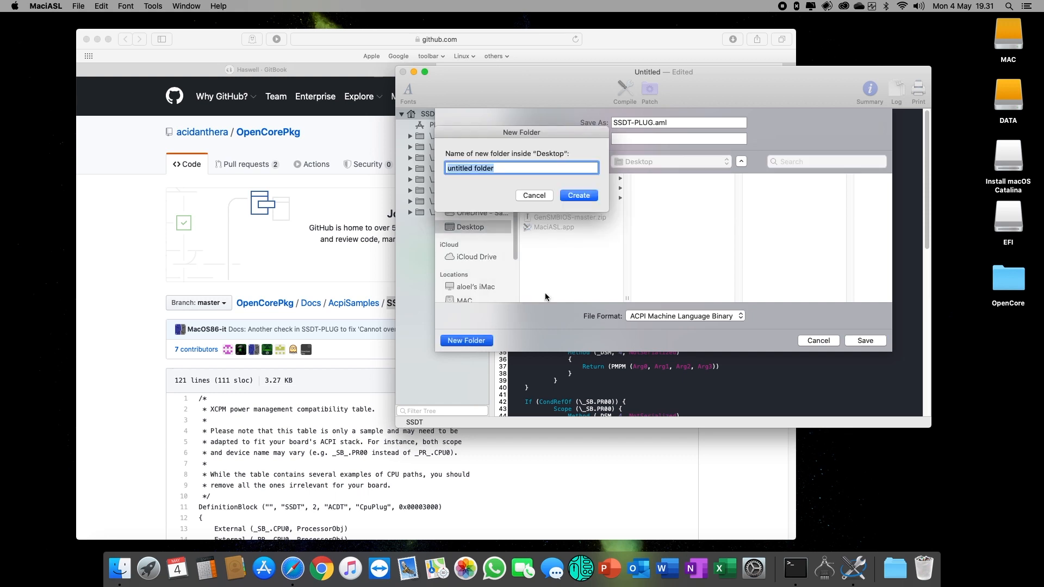
text(ACPI-generate)
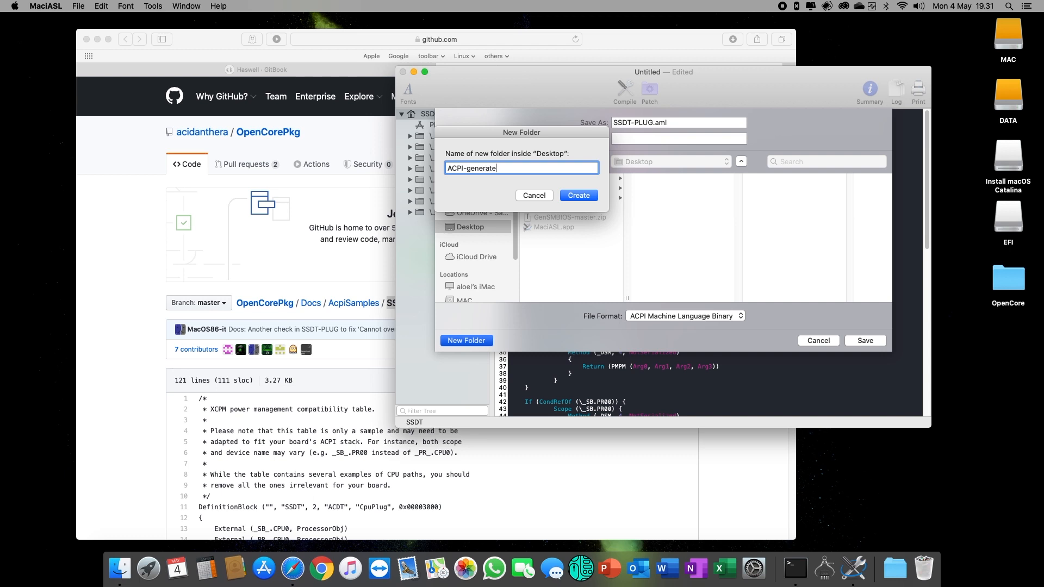
key(Return)
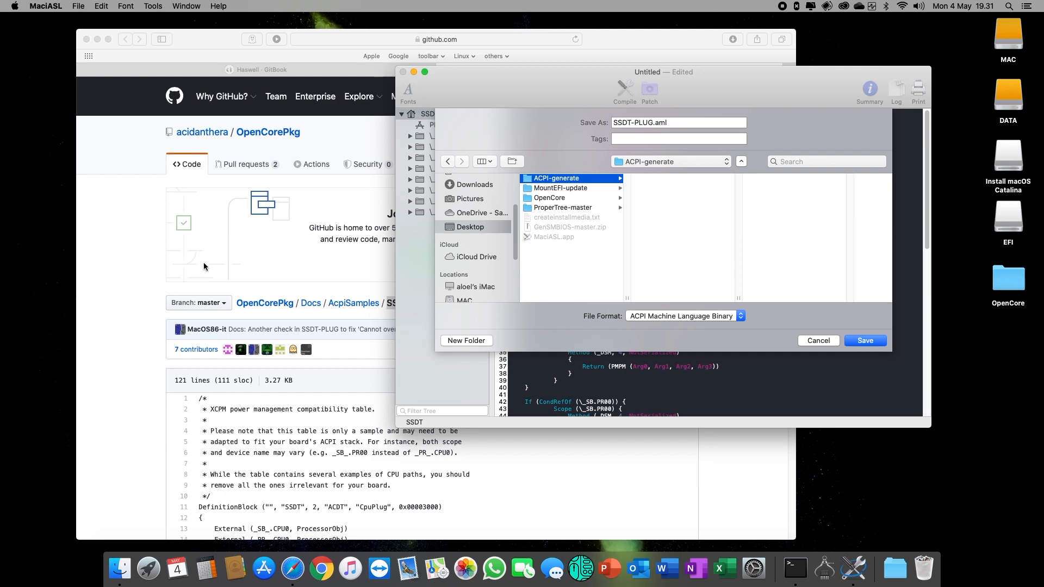
- Save SSDT-PLUG.aml as an ACPI Machine Language Binary into the ACPI-generate folder and close the document
click(119, 293)
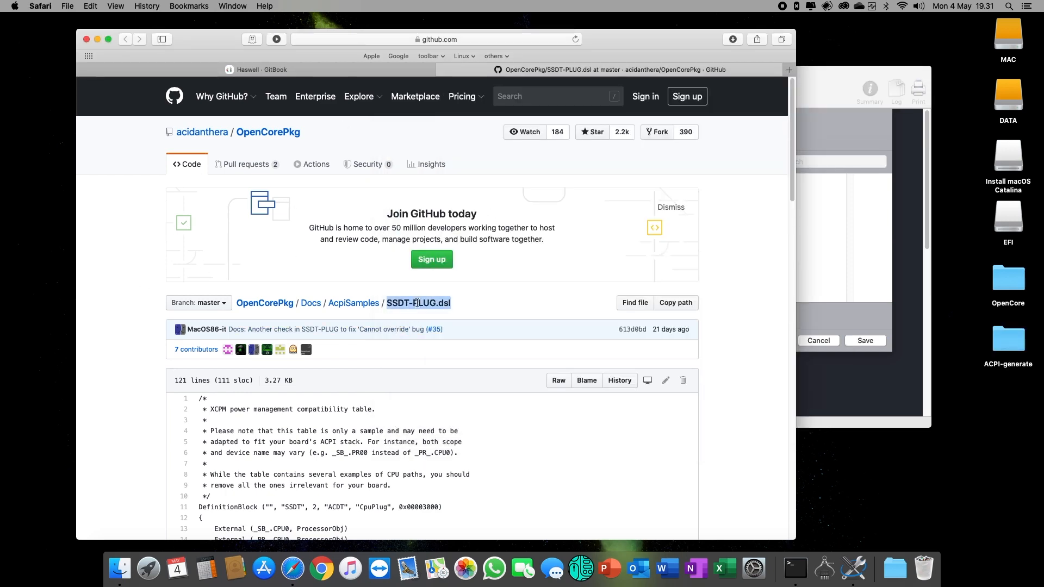
click(852, 121)
click(696, 315)
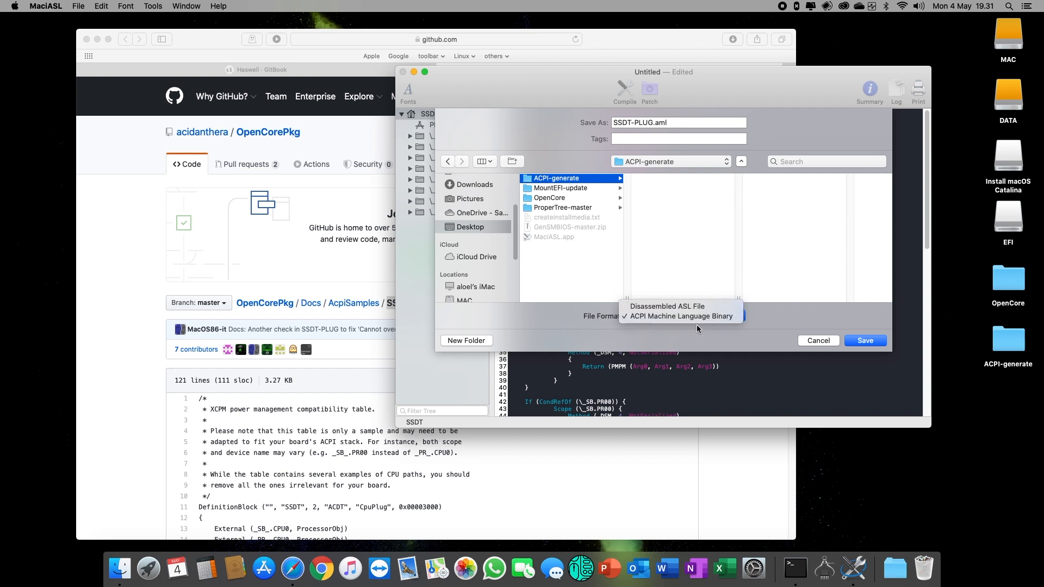
click(699, 318)
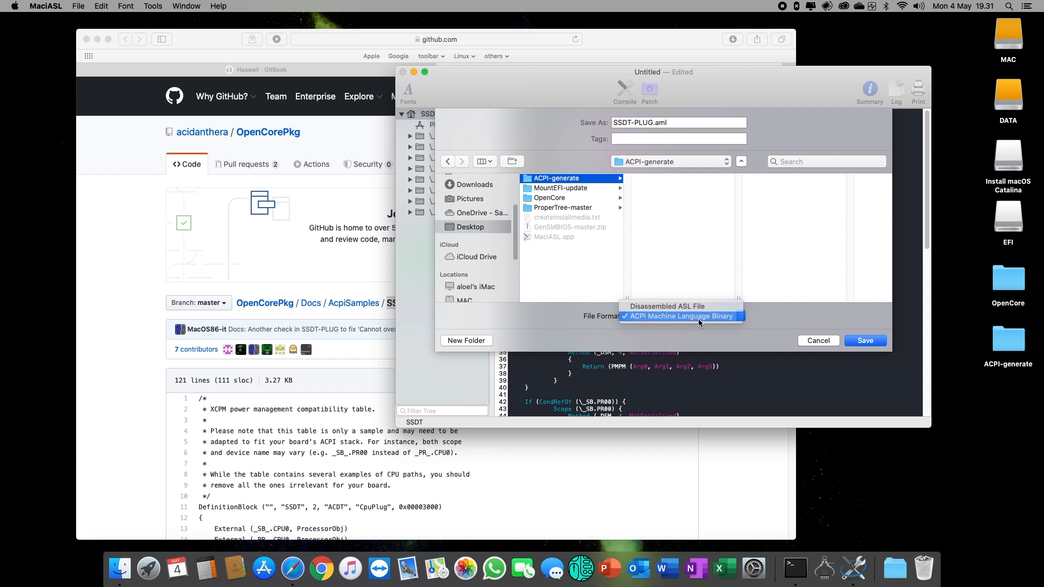
click(865, 341)
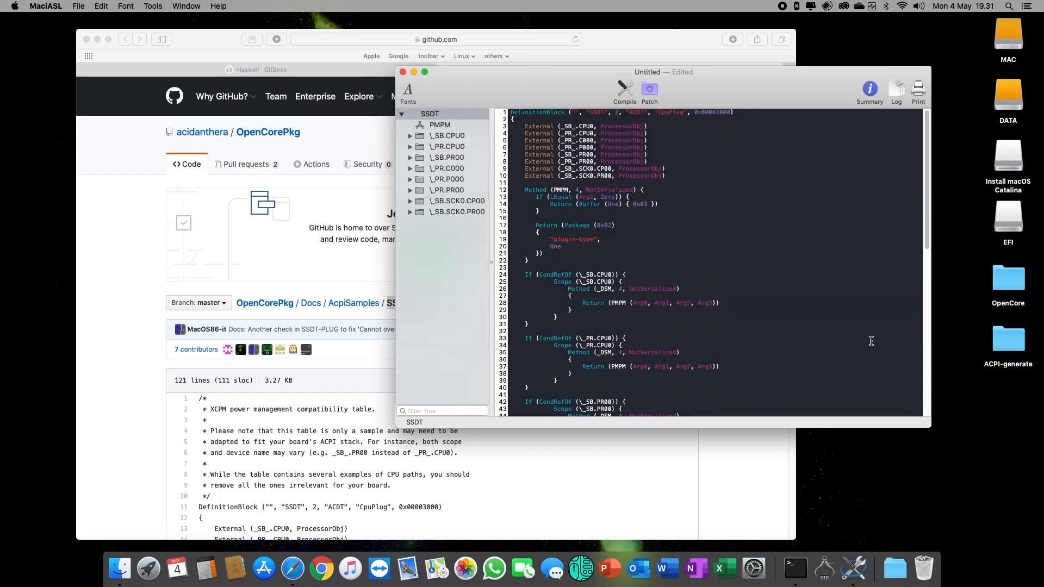
click(403, 72)
- Check the ACPI-generate folder on the desktop for the saved SSDT-PLUG file and close its window
double_click(1003, 337)
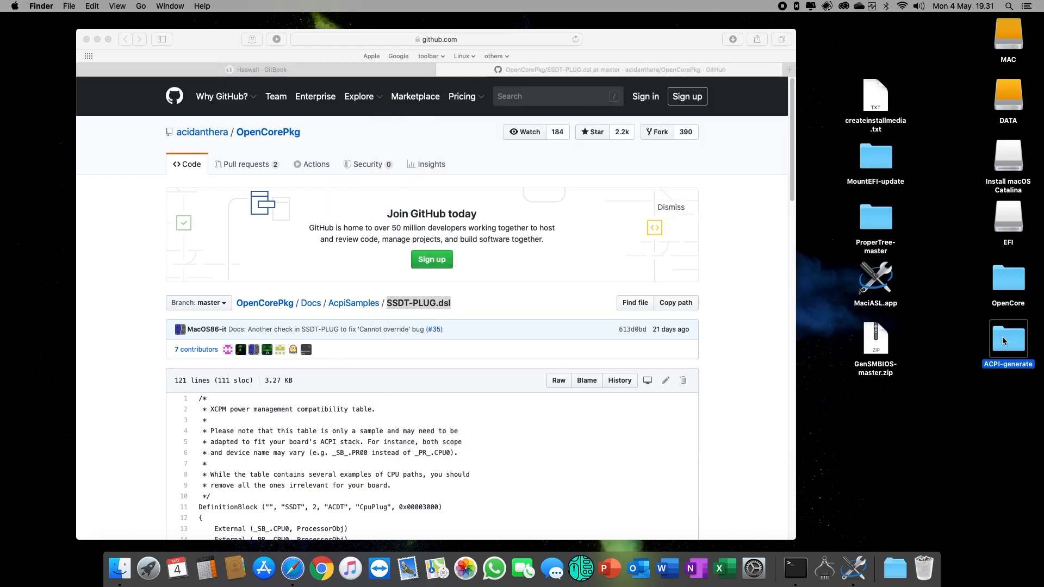
key(Down)
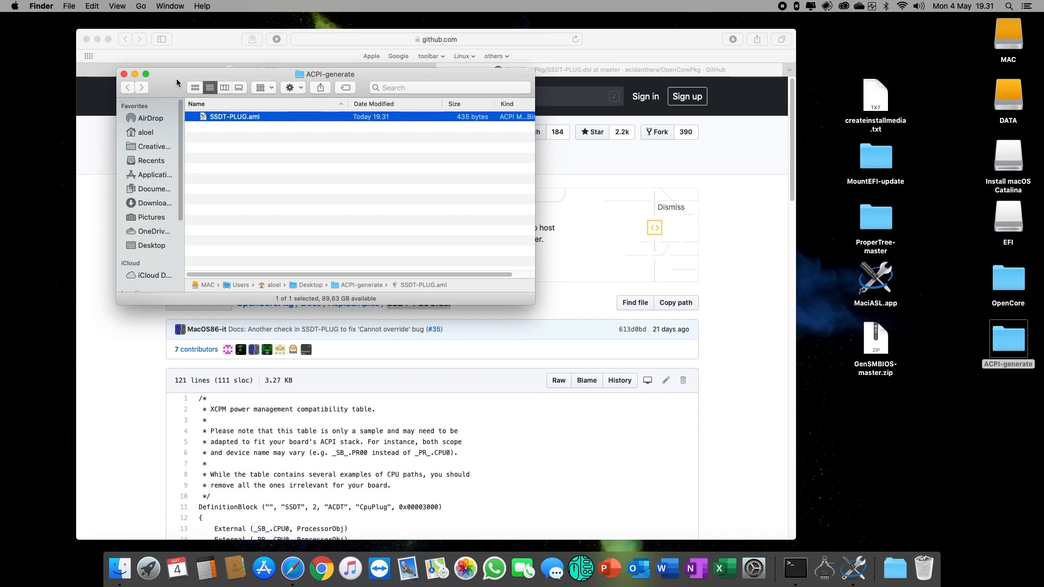
click(123, 76)
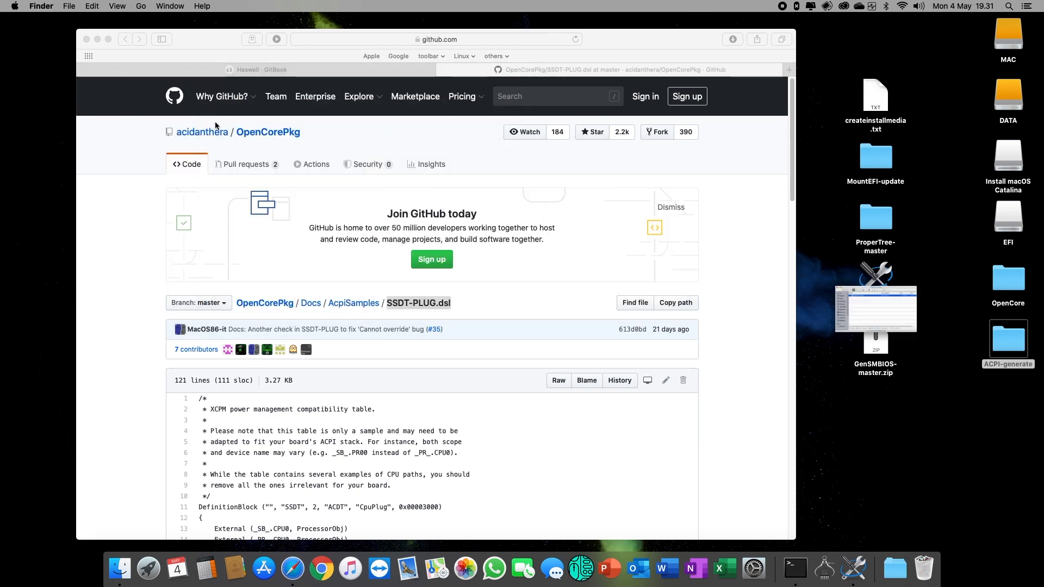
- Open the SSDT-EC sample code linked in the Haswell guide and start an empty MaciASL document
click(443, 73)
click(443, 71)
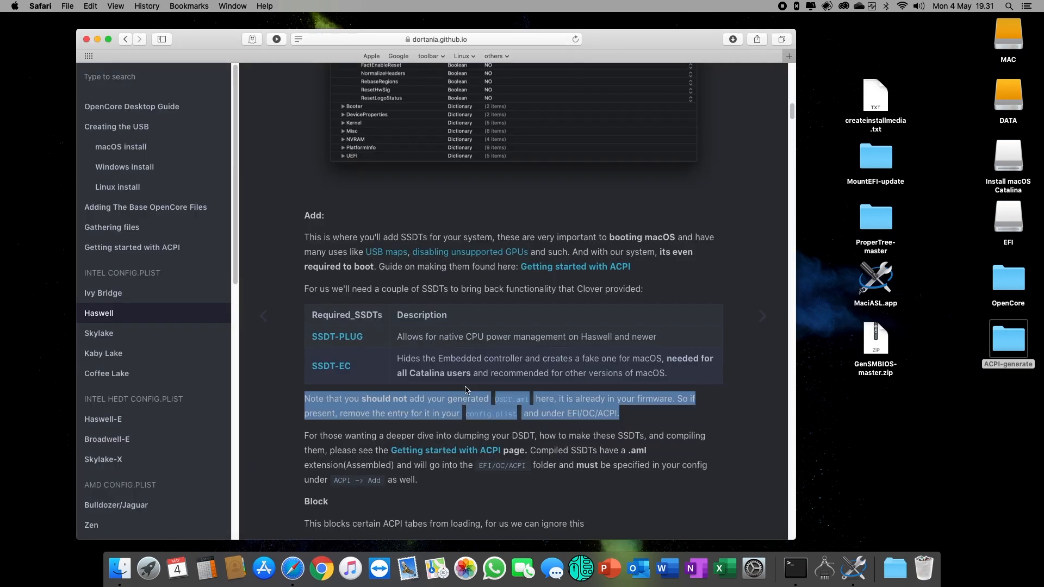
click(374, 366)
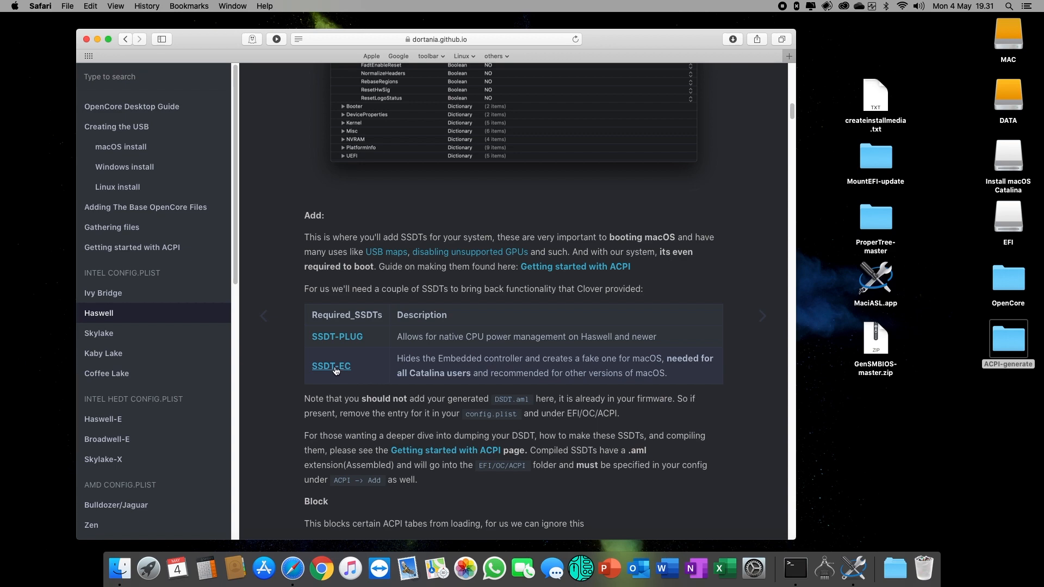
click(333, 367)
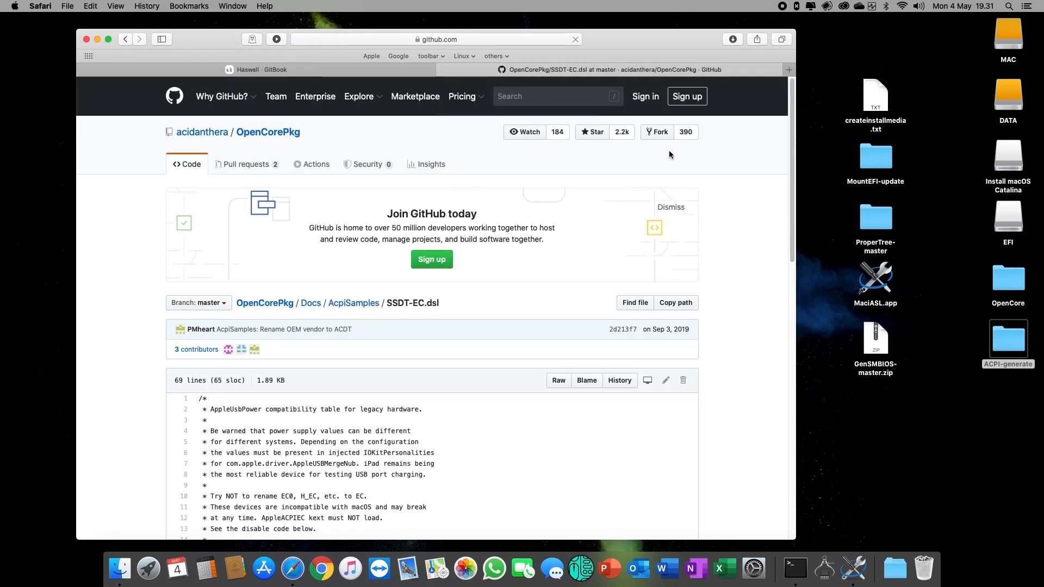
click(884, 281)
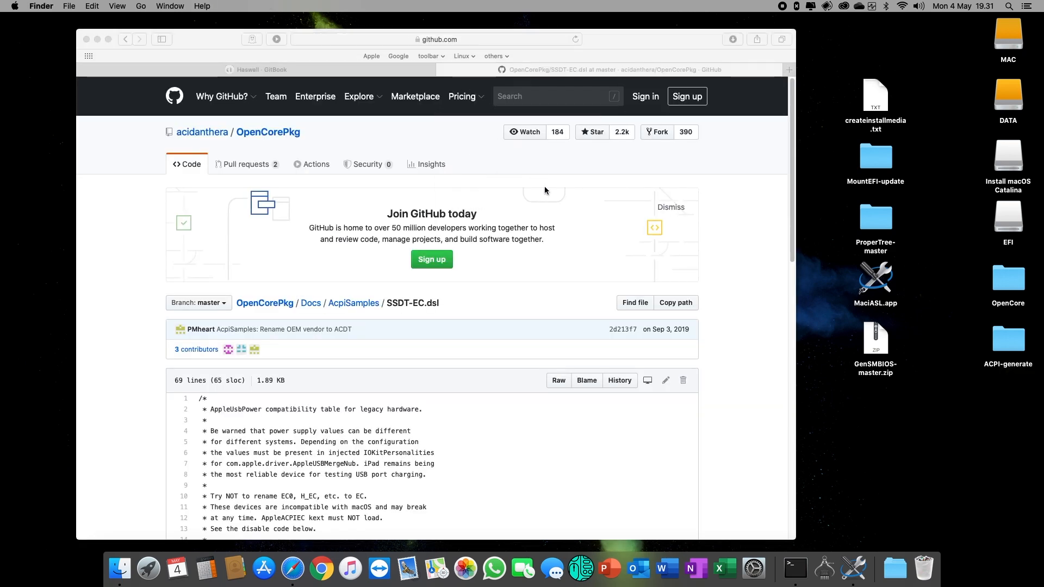
double_click(878, 278)
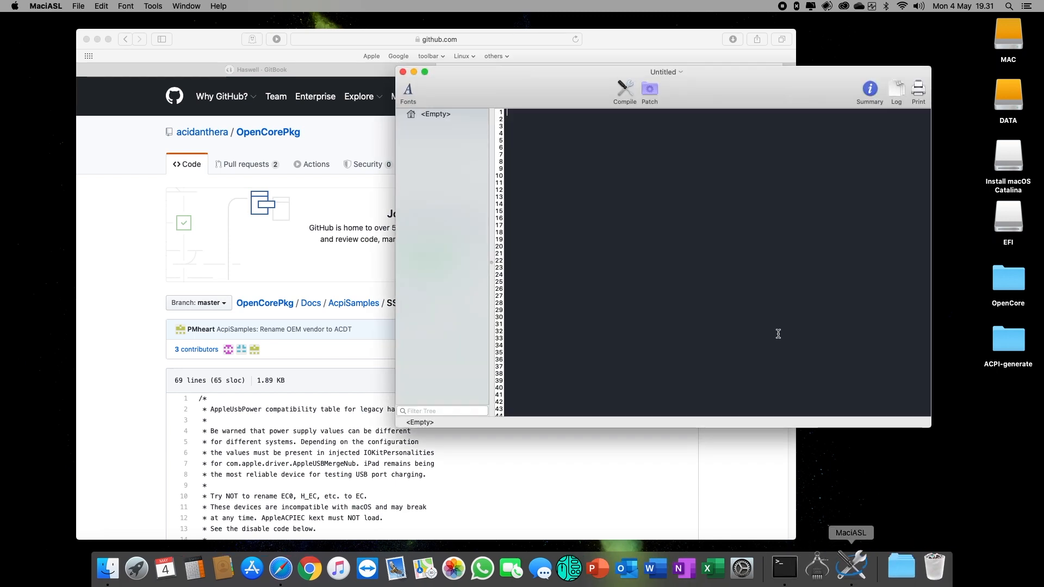
- Copy the SSDT-EC code from DefinitionBlock through the final closing brace on GitHub and paste it into the empty MaciASL document
click(129, 331)
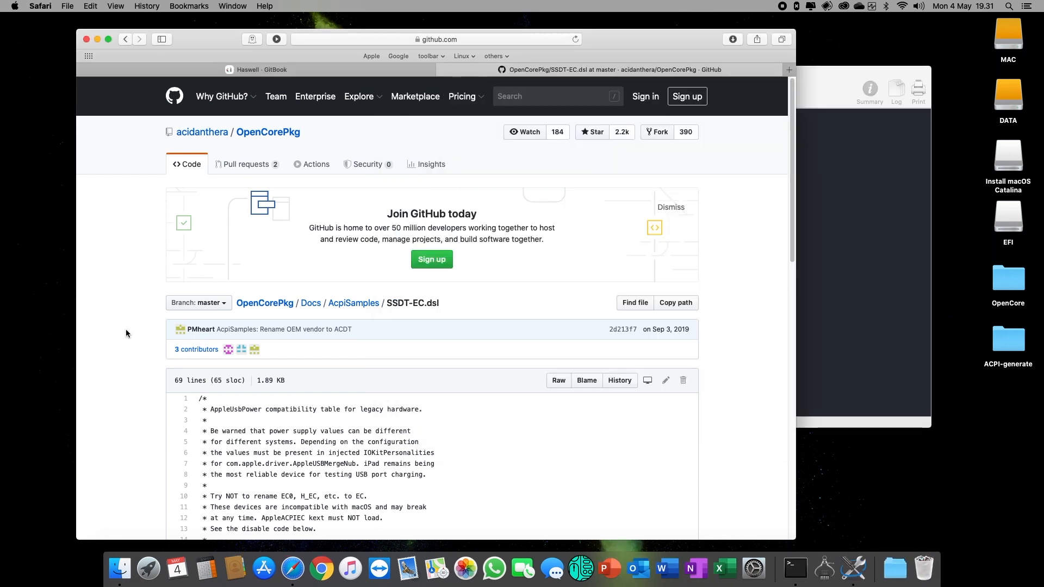
scroll(497, 401, down, 4)
scroll(498, 396, down, 2)
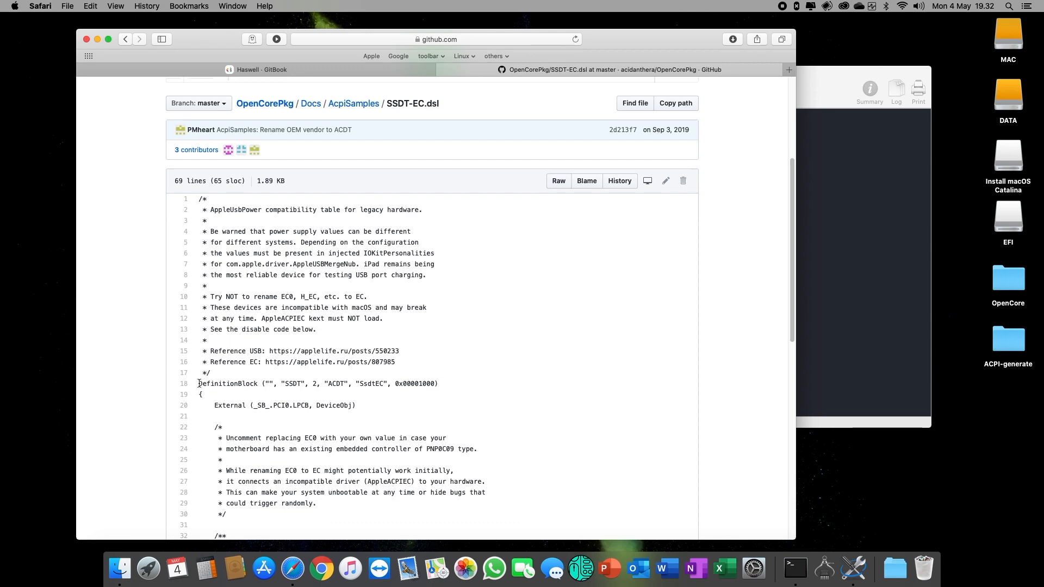
drag(201, 384, 431, 408)
scroll(439, 416, down, 15)
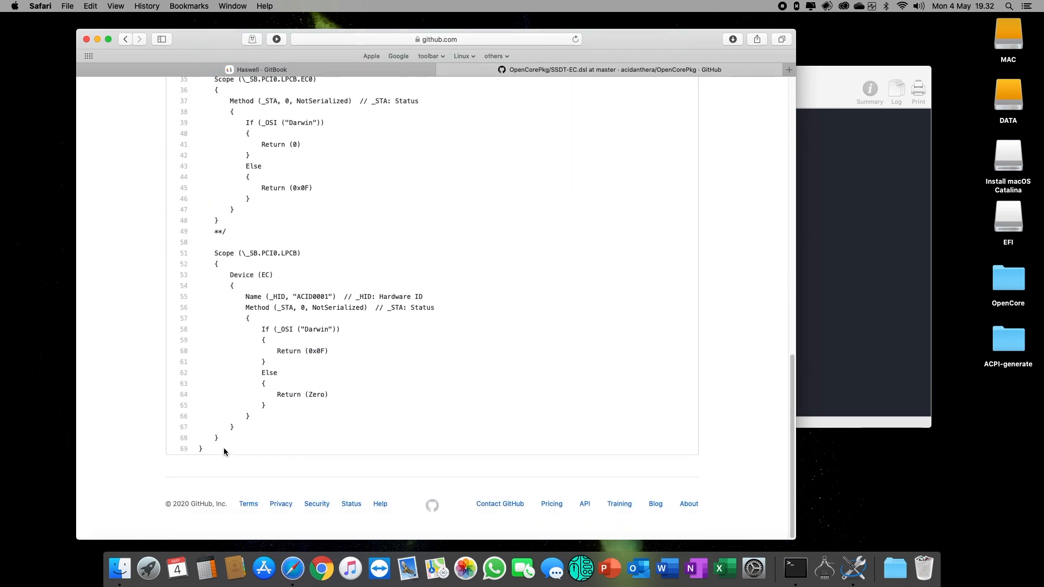
shift+click(225, 449)
key(super+c)
scroll(355, 349, up, 15)
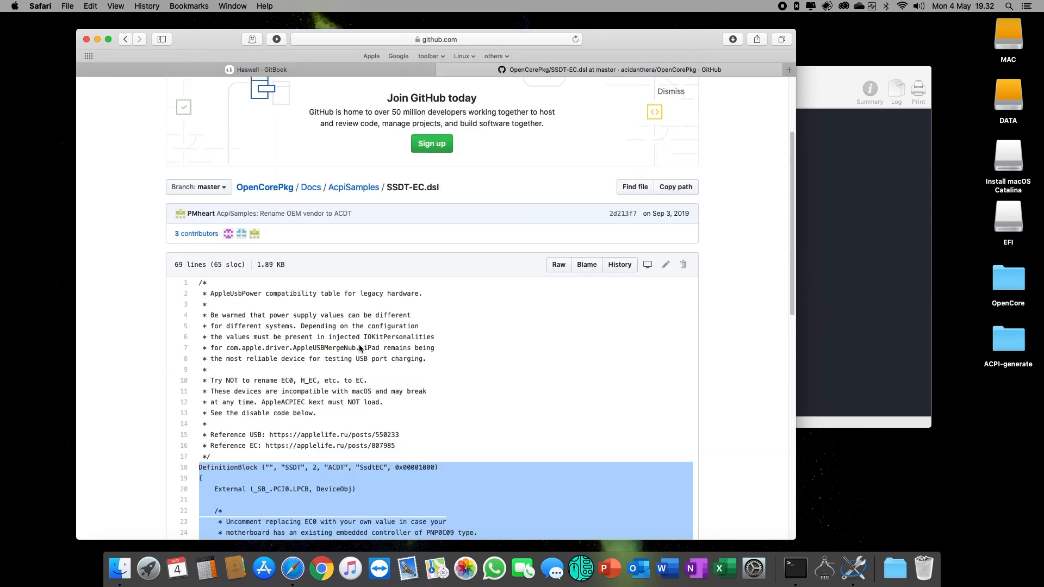
scroll(360, 346, up, 3)
scroll(359, 345, down, 4)
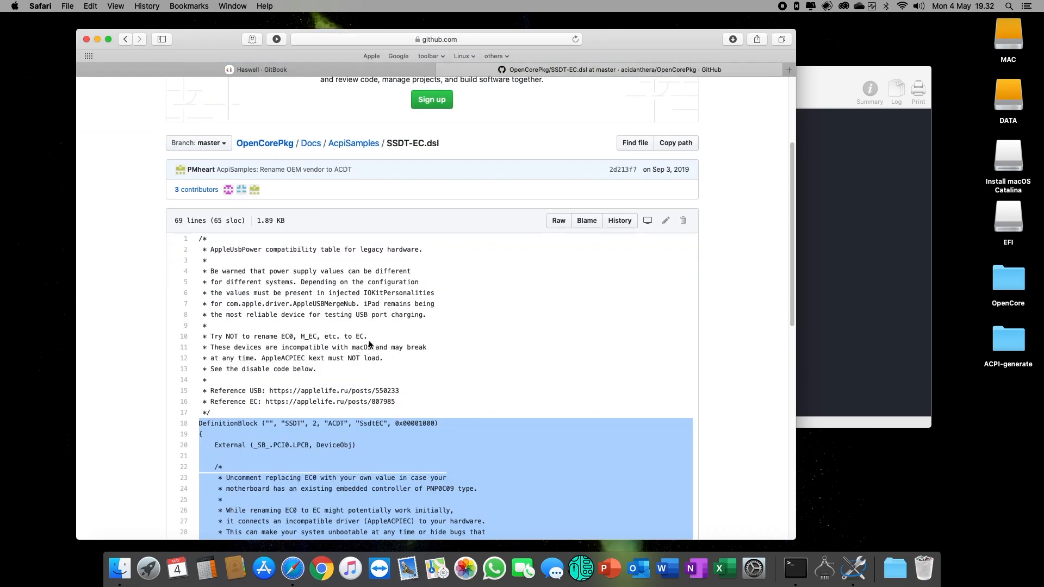
click(834, 216)
key(super+v)
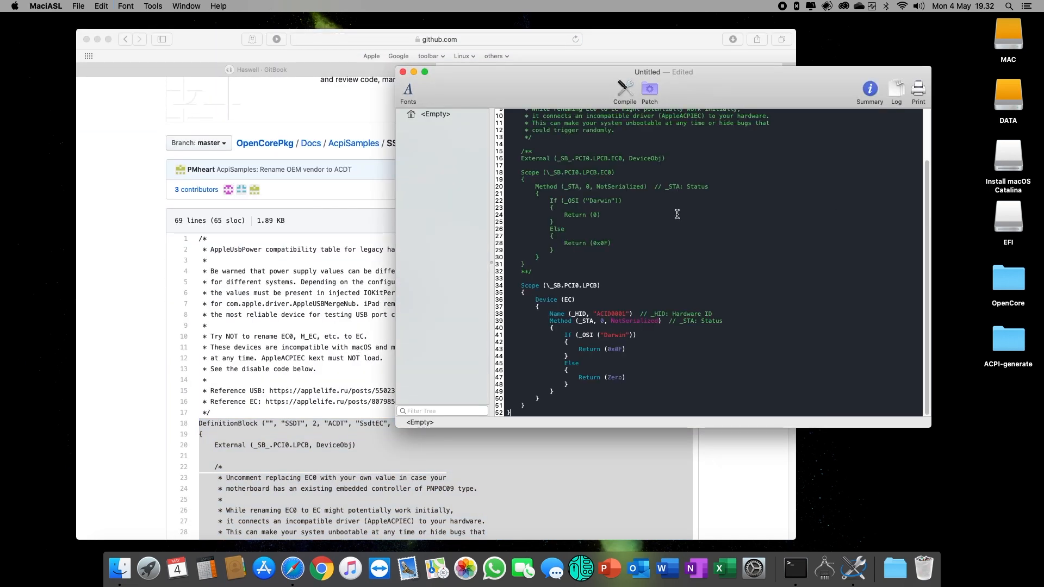
- Copy the file name SSDT-EC.dsl from the GitHub page's file path
click(321, 348)
click(386, 145)
mouse_move(386, 145)
mouse_down()
mouse_move(447, 143)
mouse_move(387, 145)
mouse_up()
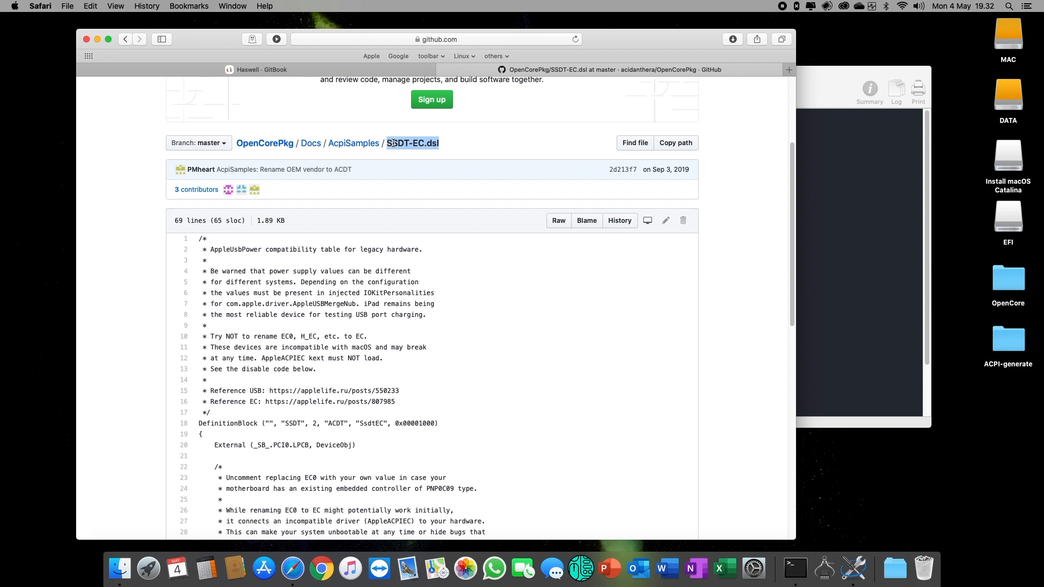
right_click(394, 143)
click(412, 175)
- Compile the pasted SSDT-EC code in MaciASL and close the compiler summary
click(798, 203)
click(633, 95)
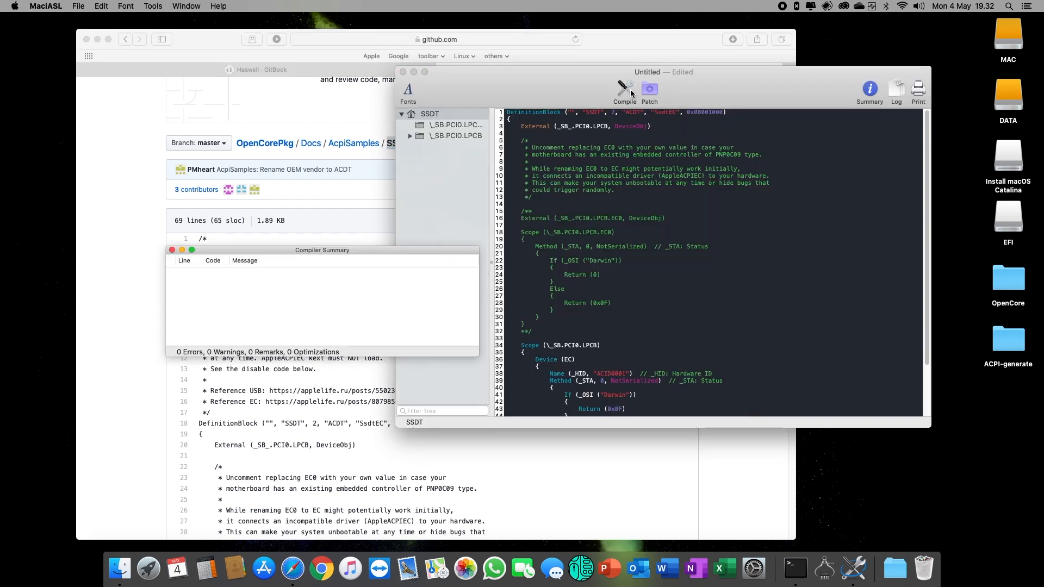
click(172, 250)
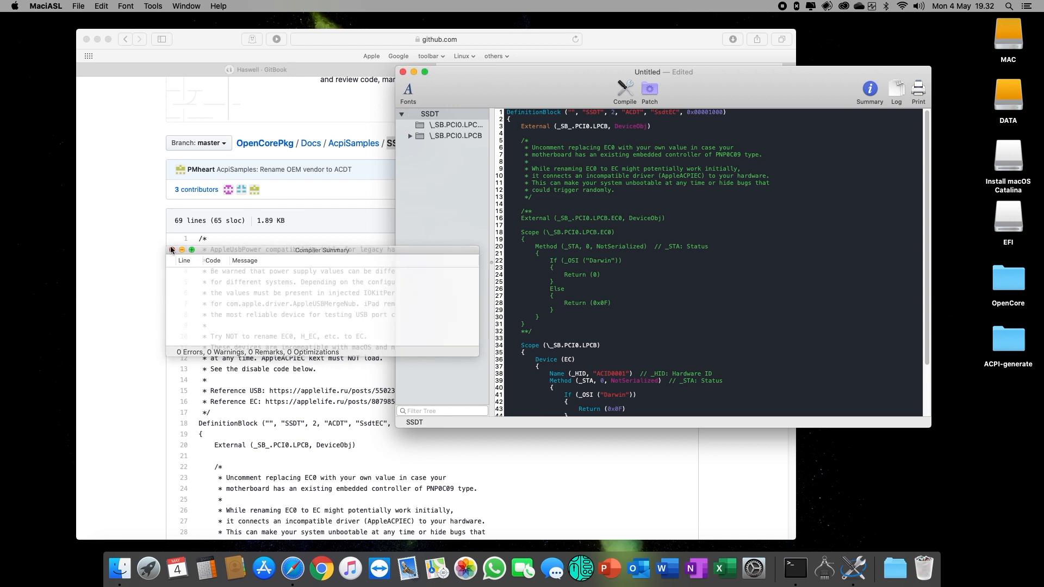
click(613, 93)
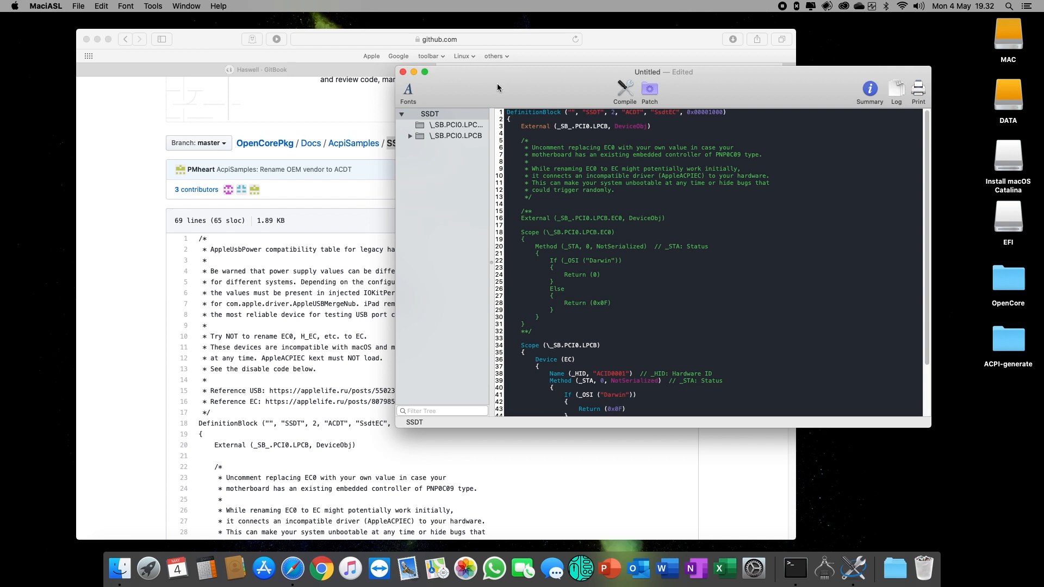
- Start saving the document in the ACPI-generate folder and name it SSDT-EC without the .dsl extensions
click(79, 6)
click(95, 78)
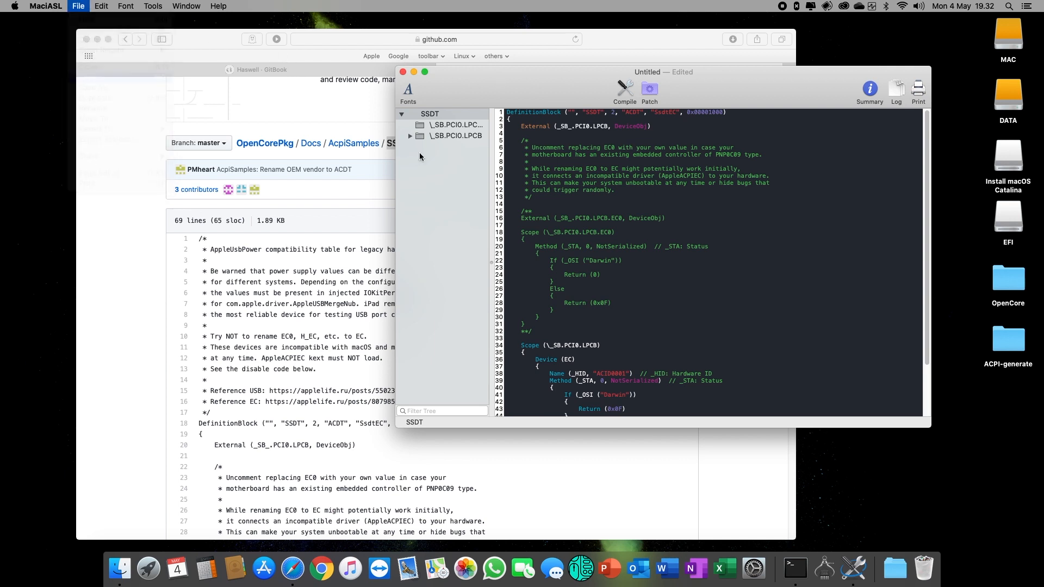
key(super+v)
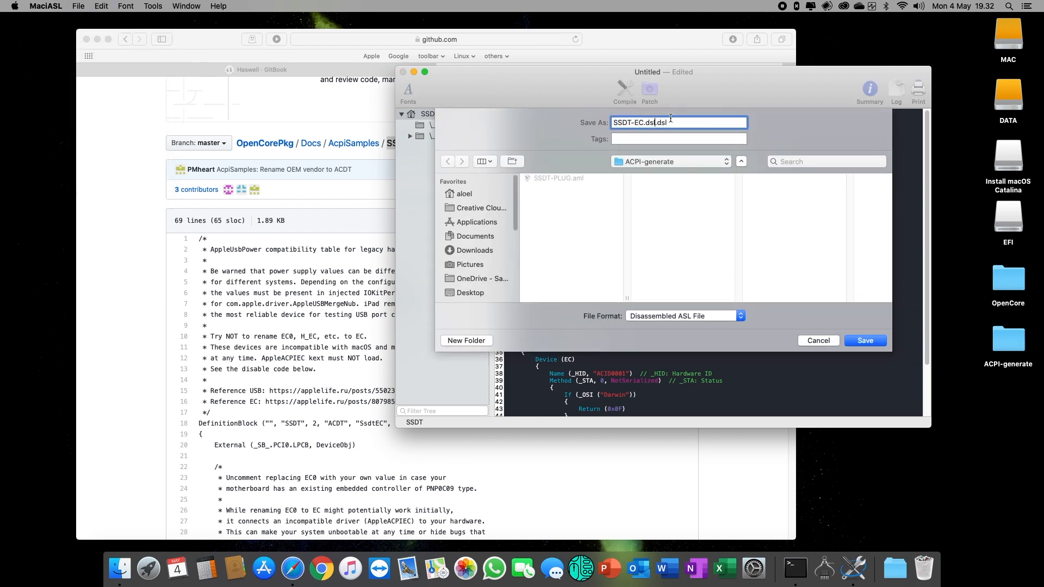
key(Left)
key(Left)
key(Left)
key(Left)
key(shift+super+Right)
key(BackSpace)
- Set the file format to ACPI Machine Language Binary, save SSDT-EC.aml and close the document
click(725, 317)
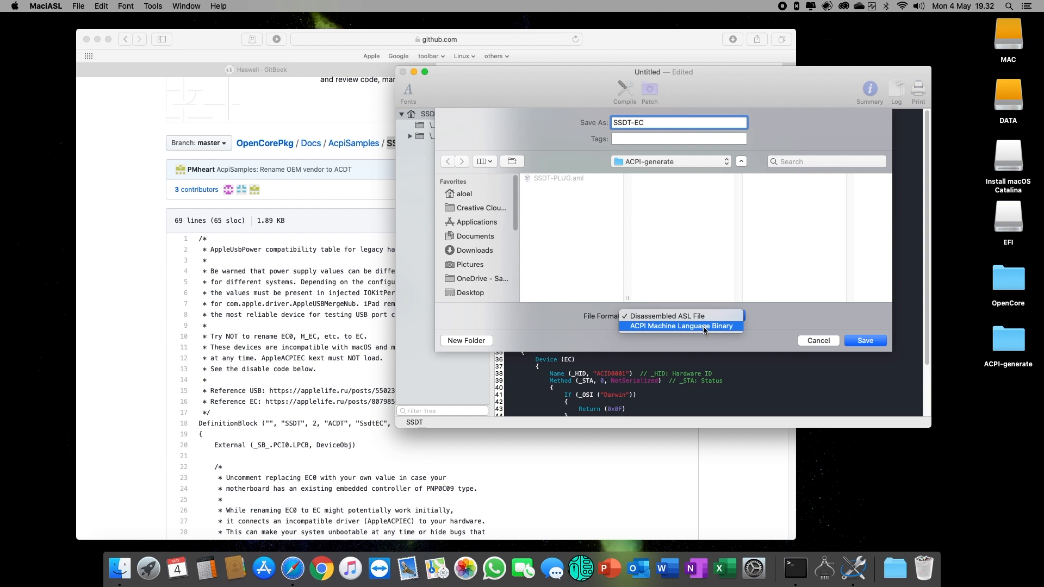
click(703, 327)
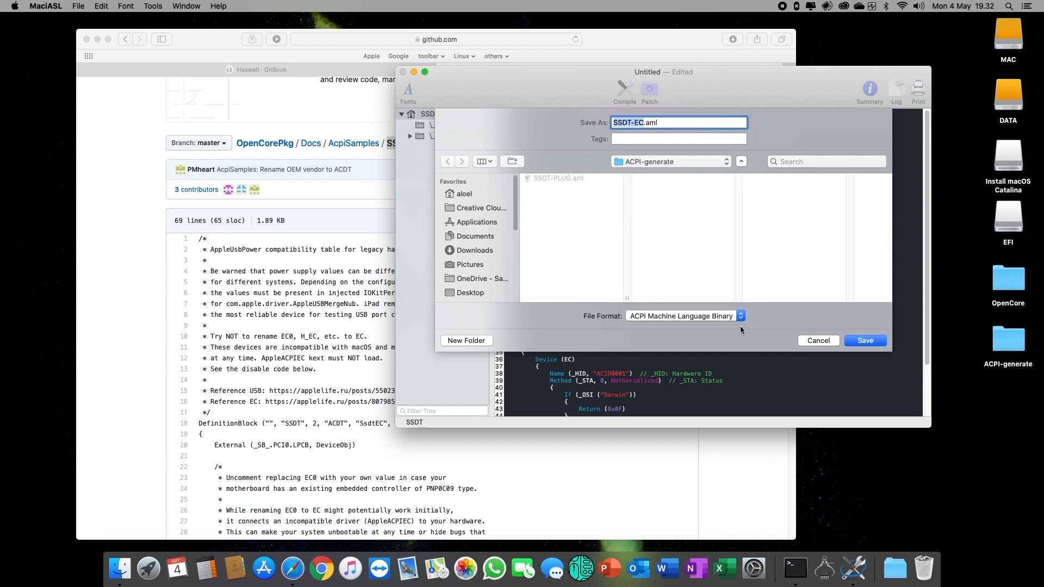
click(877, 342)
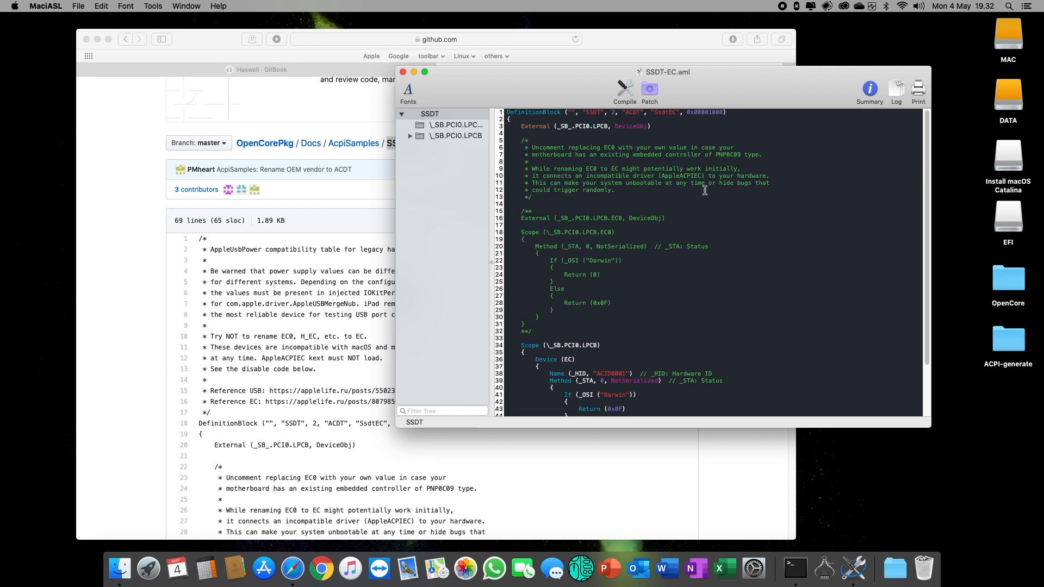
click(403, 72)
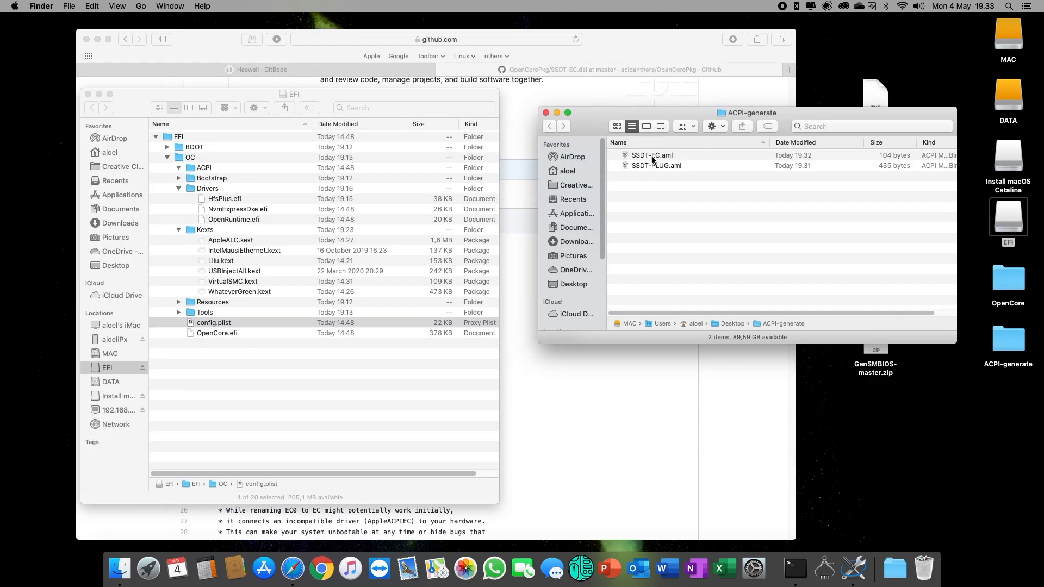
- Copy SSDT-EC.aml and SSDT-PLUG.aml from ACPI-generate into the EFI volume's OC/ACPI folder and close the source folder's window
click(653, 156)
shift+click(655, 166)
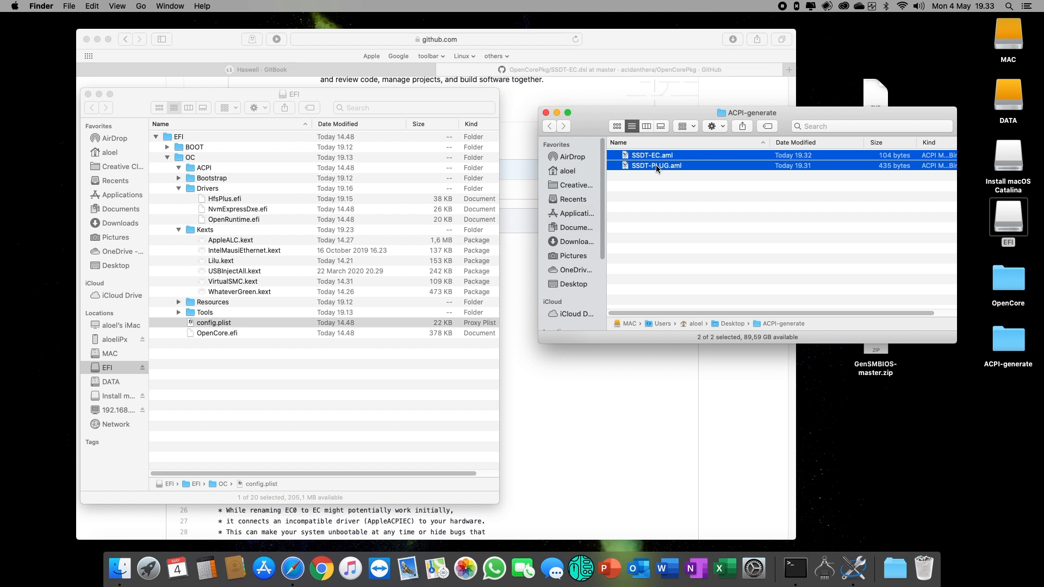
drag(655, 165, 204, 172)
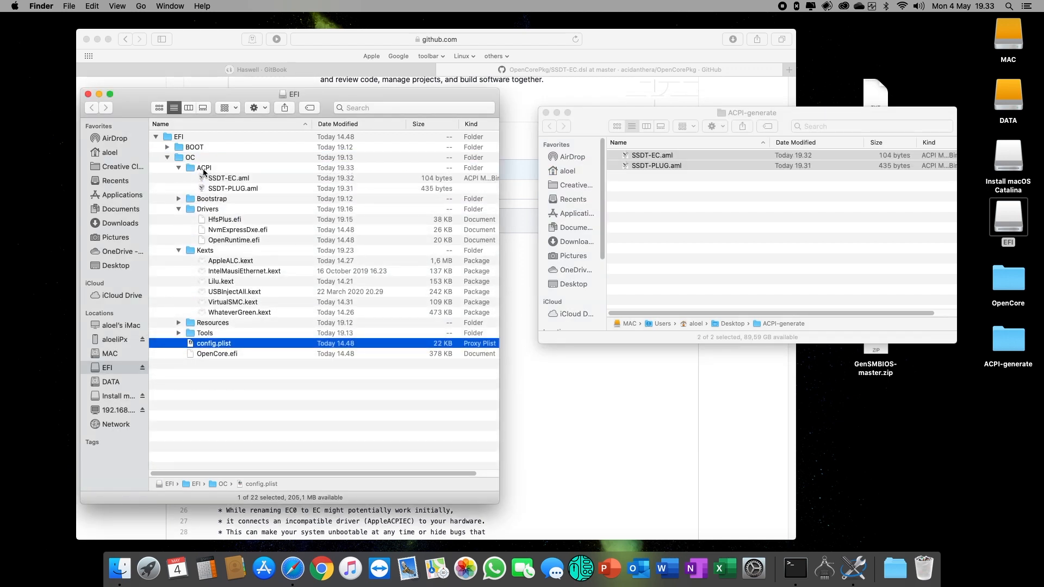
click(547, 113)
drag(251, 93, 614, 111)
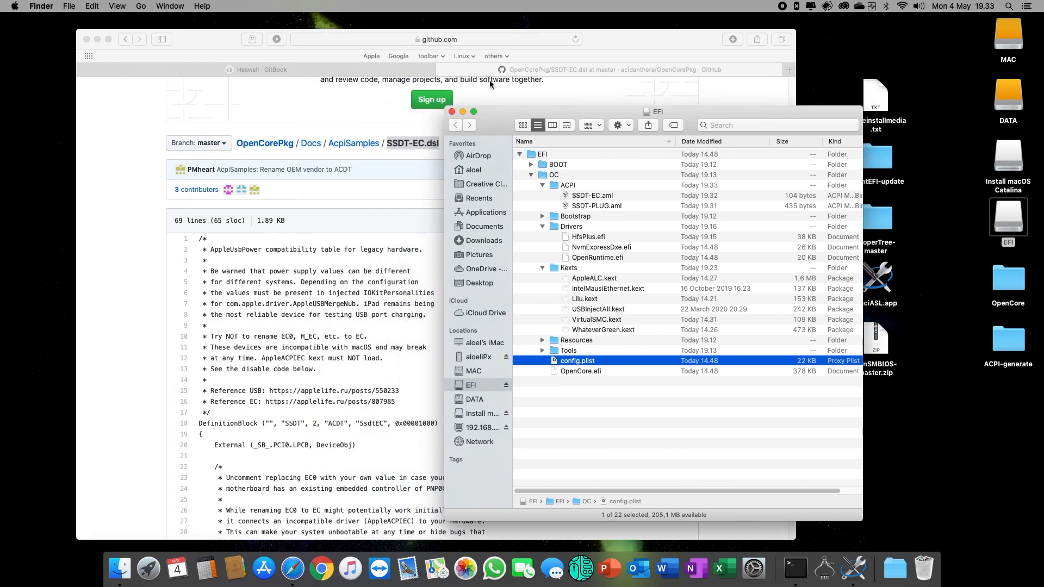
- Close the SSDT-EC code page and review the ACPI Add, Block, Patch and Quirk sections of the Haswell guide
click(442, 70)
click(443, 71)
scroll(515, 386, down, 5)
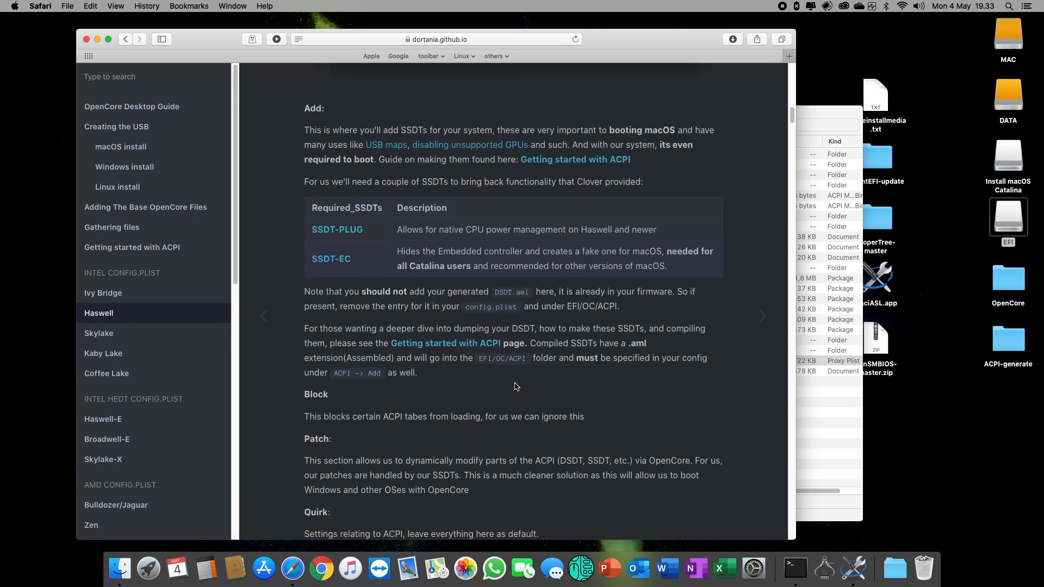
scroll(515, 387, down, 5)
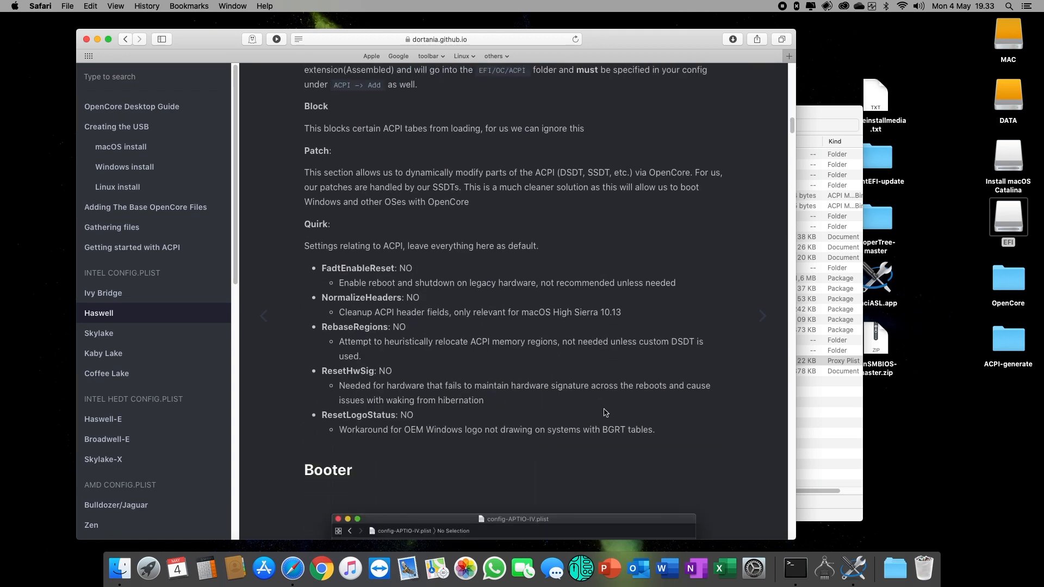
- Launch ProperTree by running ProperTree.command from the ProperTree-master folder on the desktop
click(824, 428)
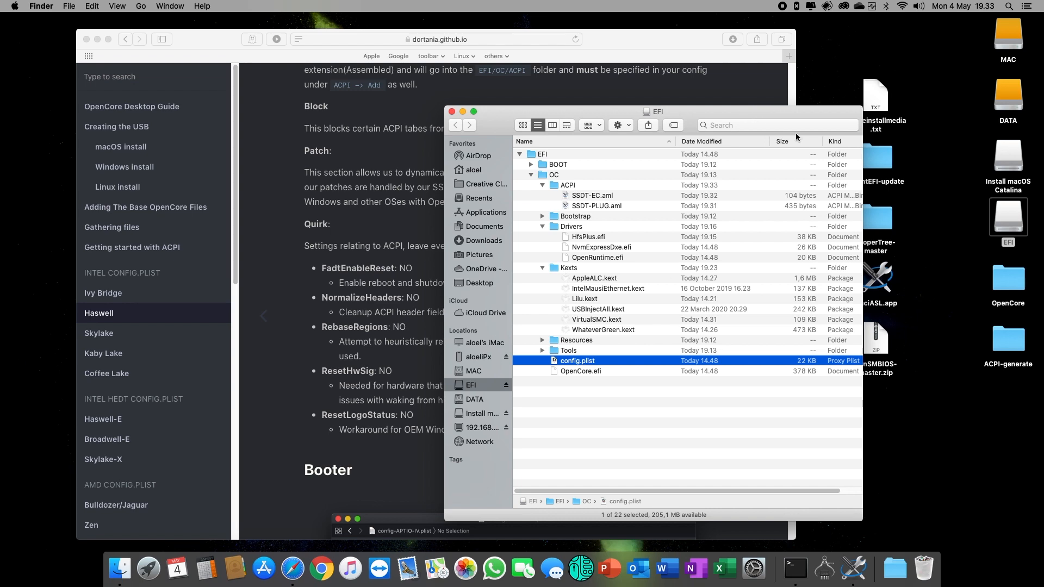
click(883, 224)
double_click(883, 224)
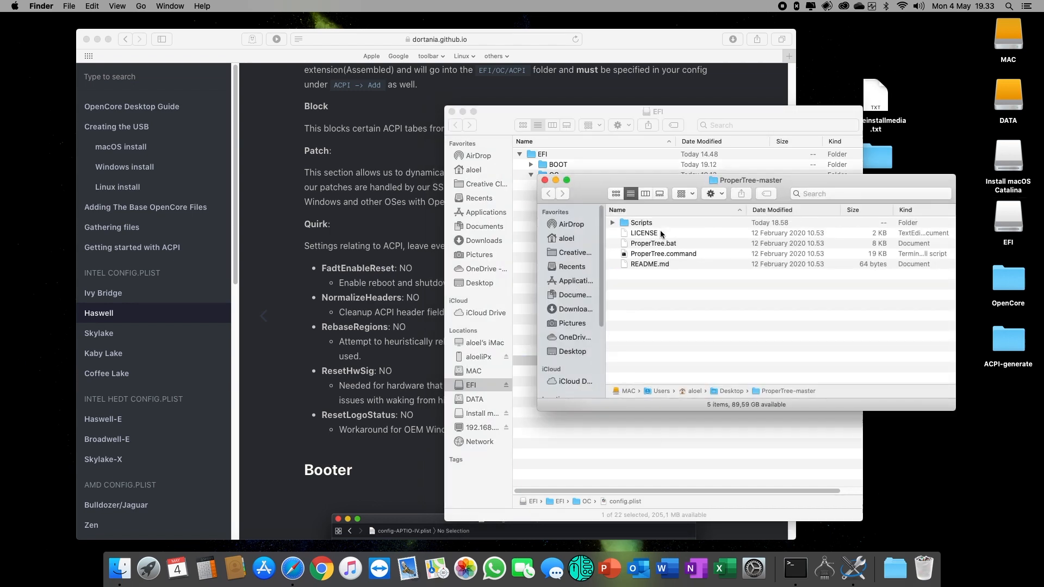
double_click(663, 256)
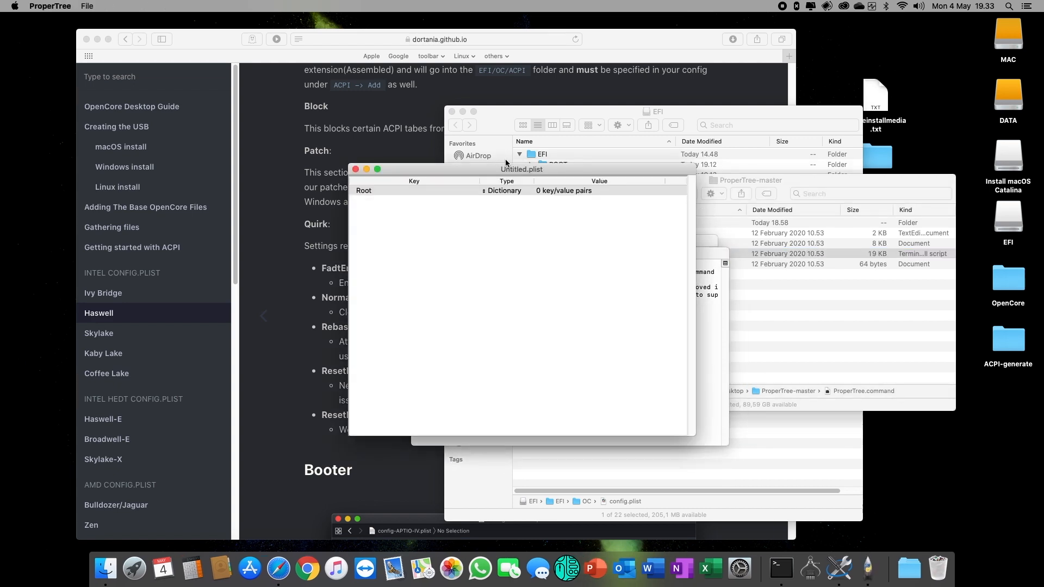
- Start opening config.plist in ProperTree and browse to the EFI folder on the EFI volume
click(92, 8)
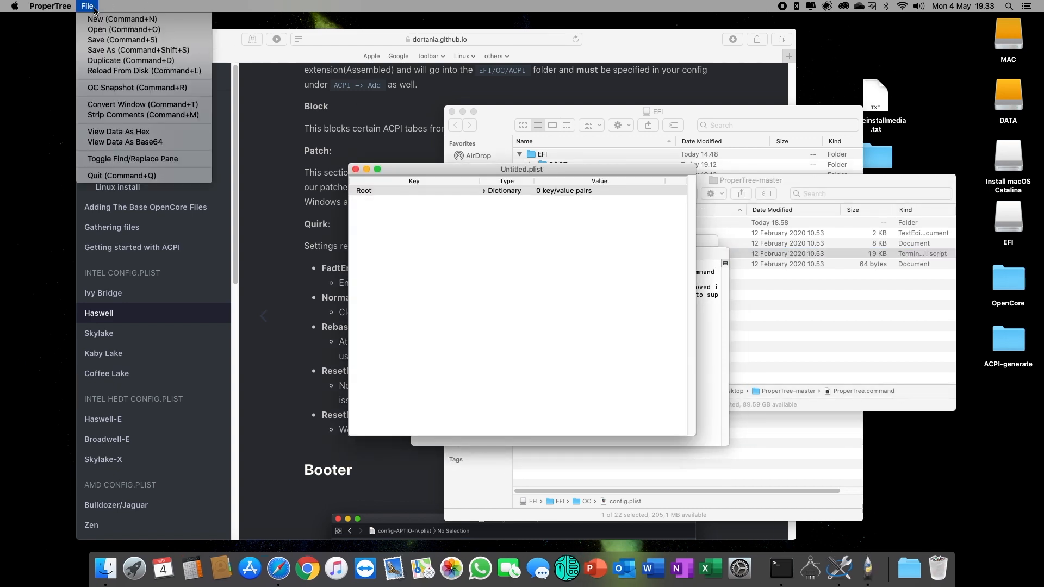
click(114, 29)
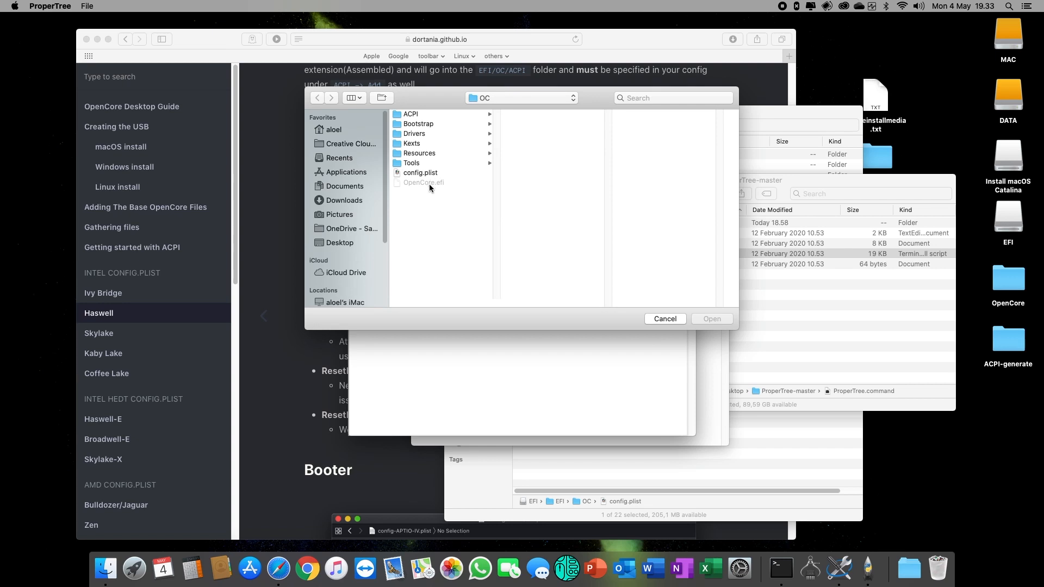
click(423, 172)
scroll(348, 234, down, 3)
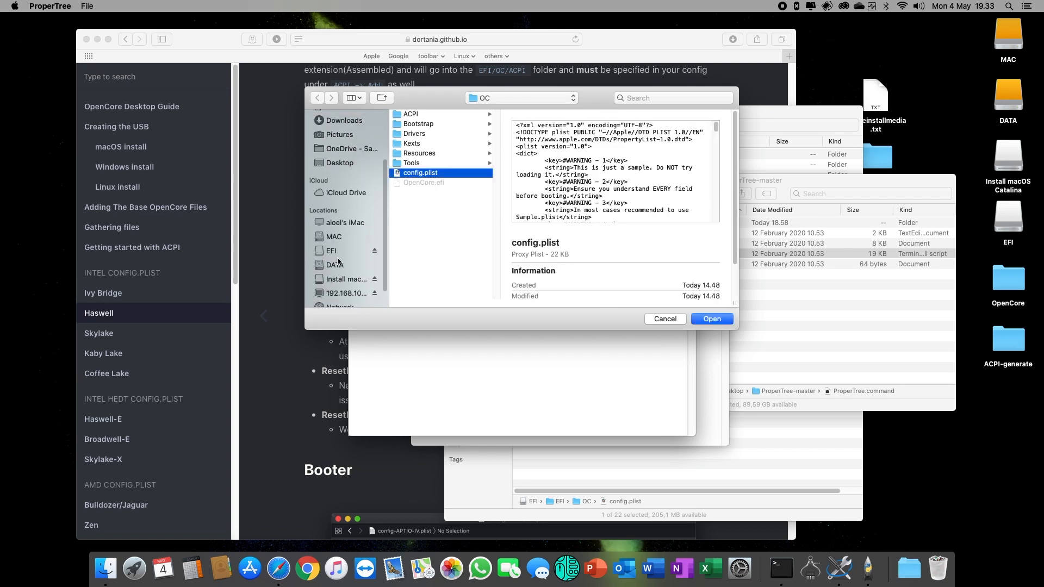
click(333, 251)
click(460, 115)
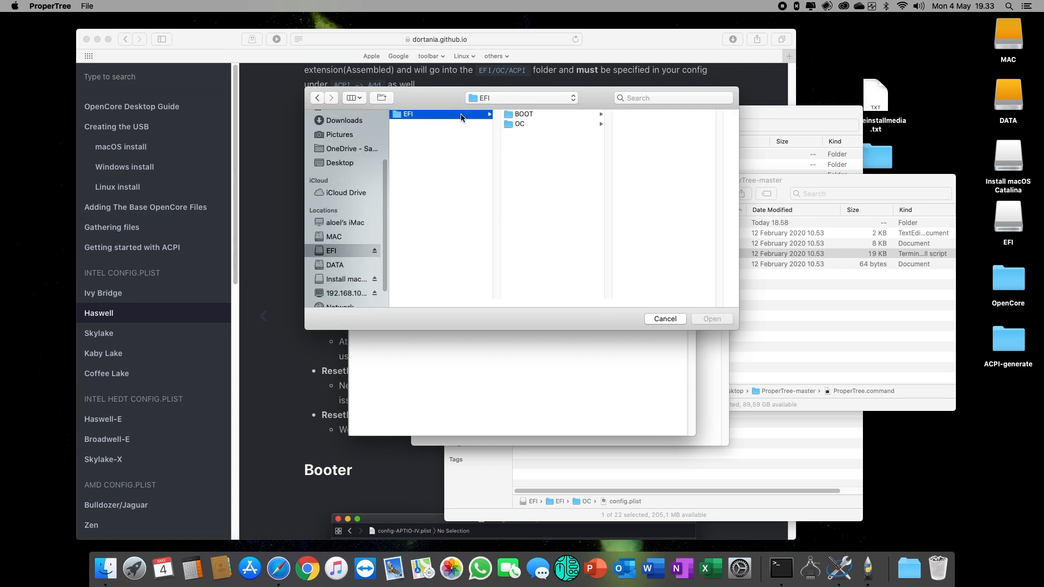
- Open config.plist from the EFI volume's OC folder and arrange its window beside the EFI folder window
click(552, 124)
click(659, 172)
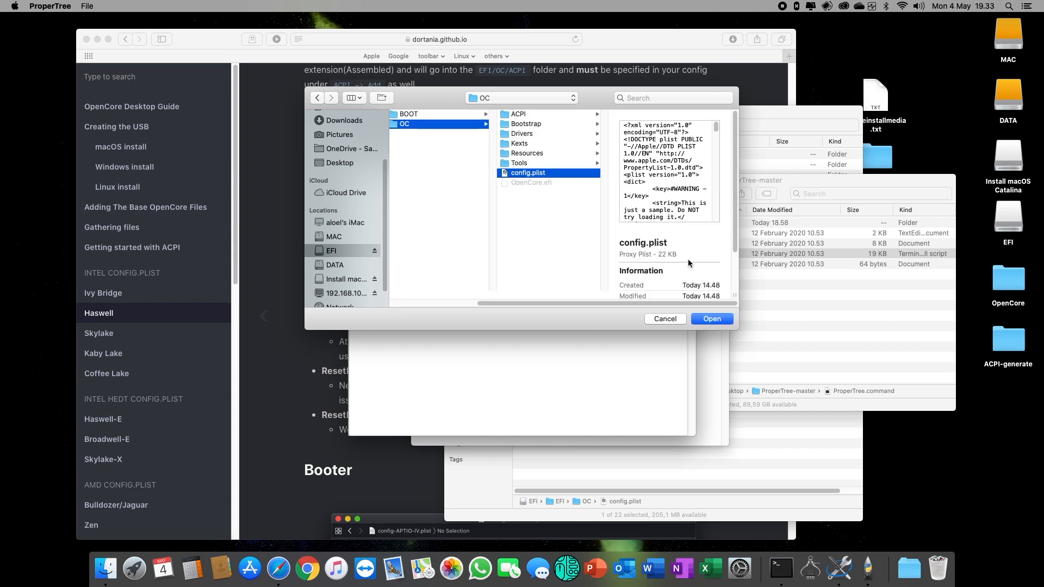
click(711, 319)
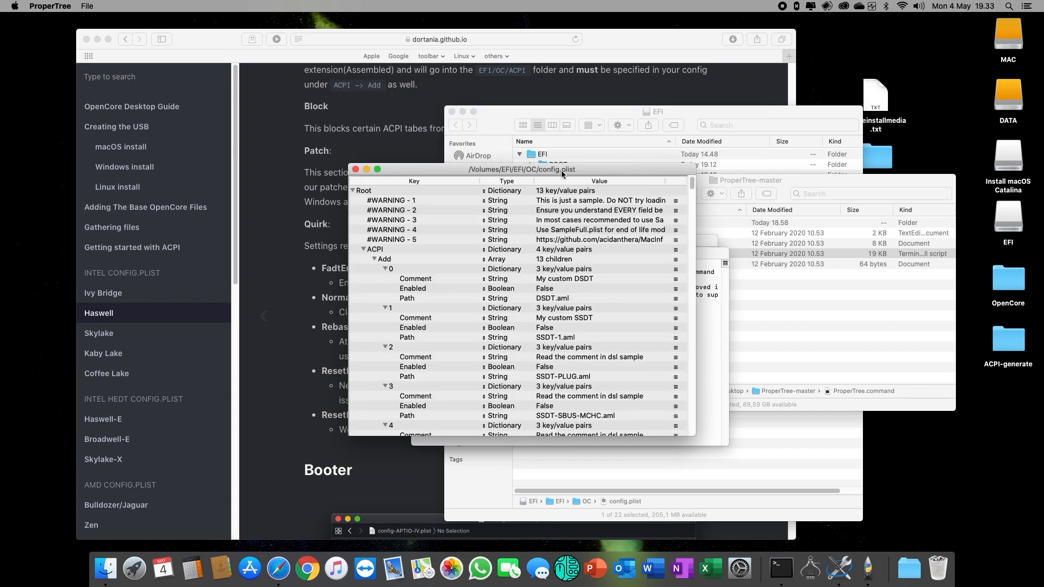
drag(504, 108, 228, 77)
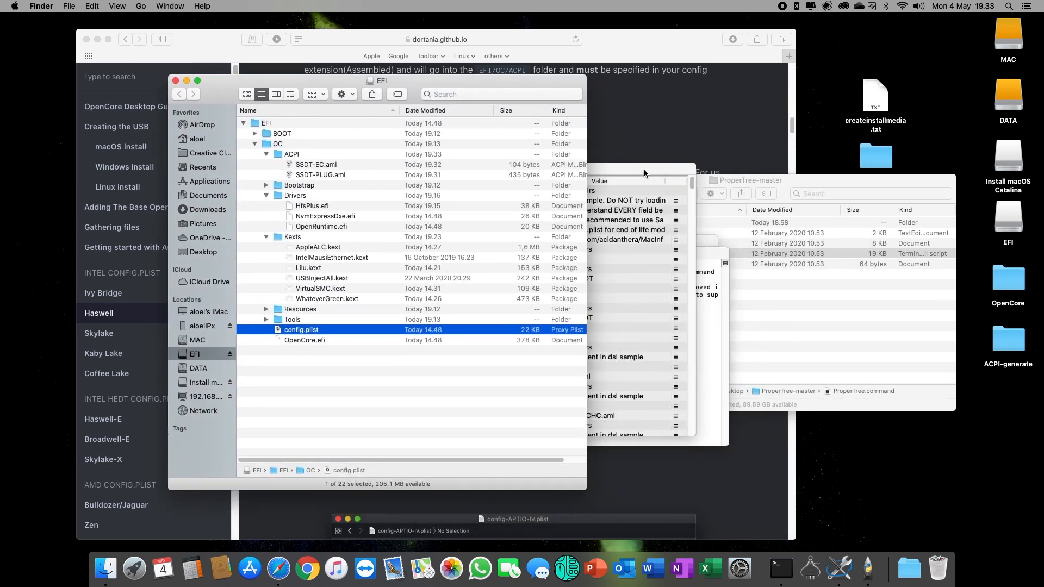
drag(644, 169, 819, 155)
- Remove the five sample entries #WARNING - 1 through #WARNING - 5 from the root of config.plist
click(585, 192)
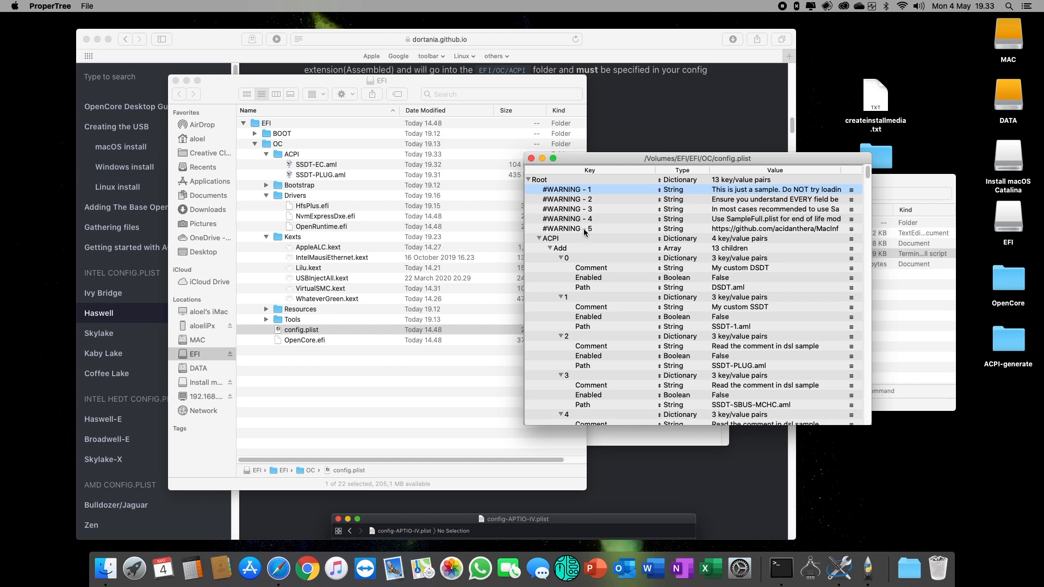
scroll(610, 302, down, 15)
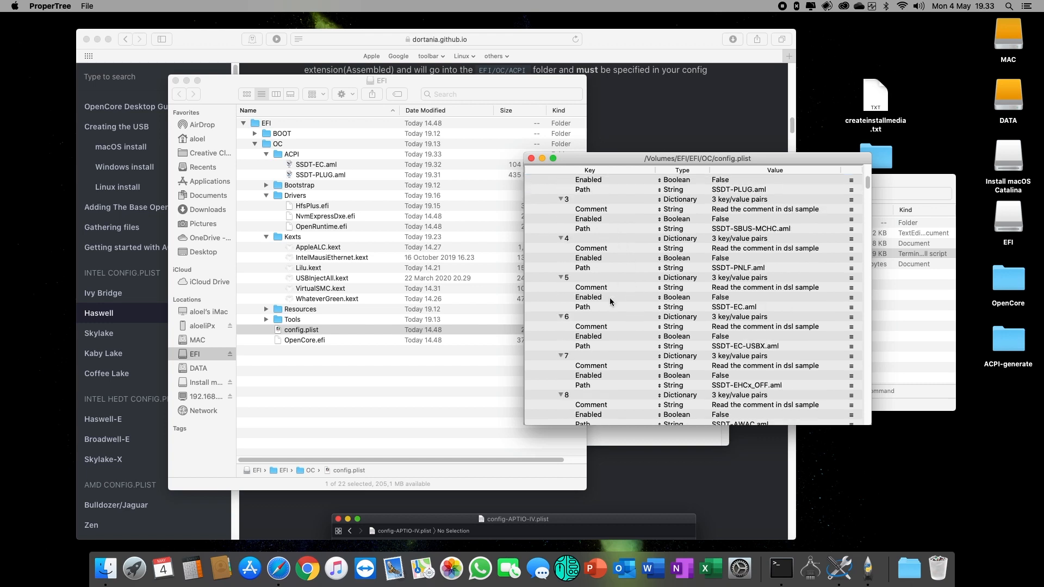
scroll(611, 303, up, 15)
scroll(582, 223, down, 3)
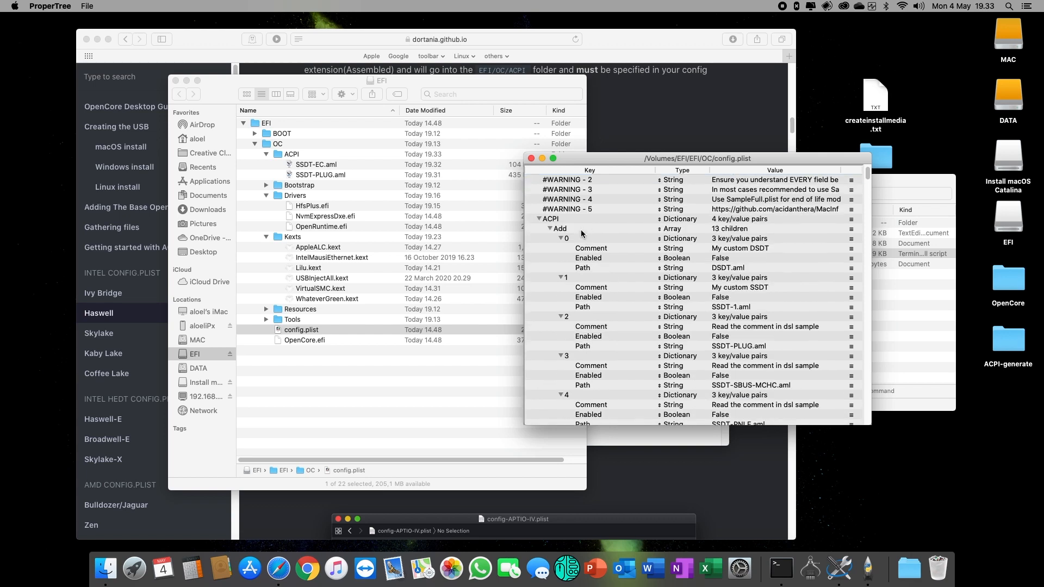
scroll(574, 188, up, 3)
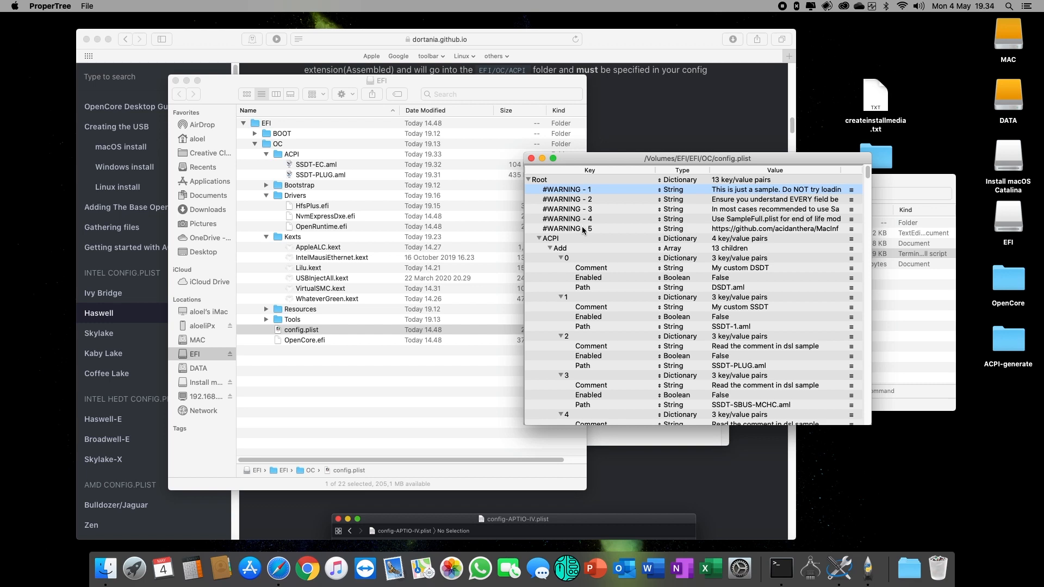
right_click(583, 191)
click(586, 224)
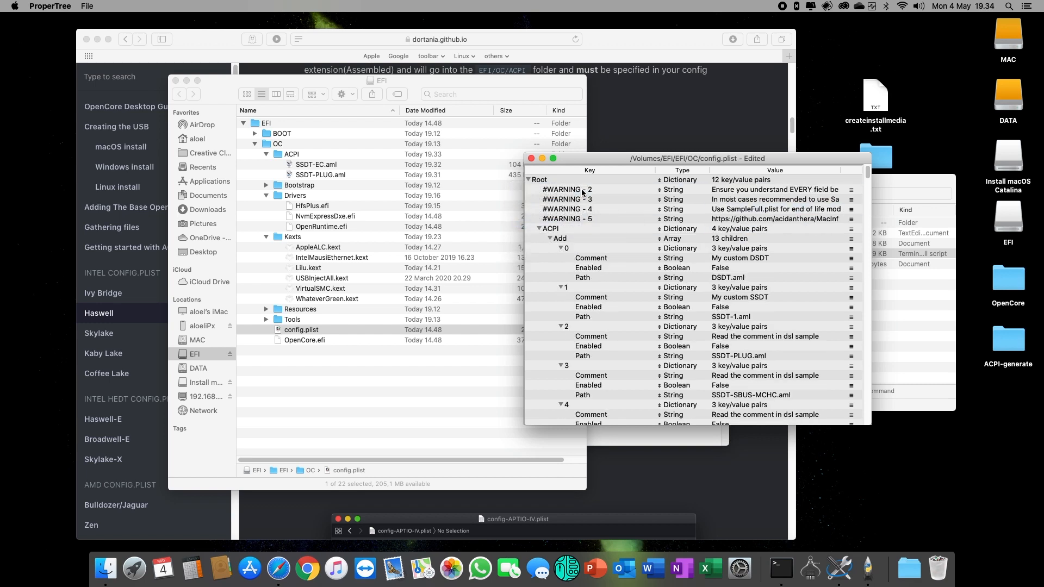
right_click(571, 195)
click(611, 224)
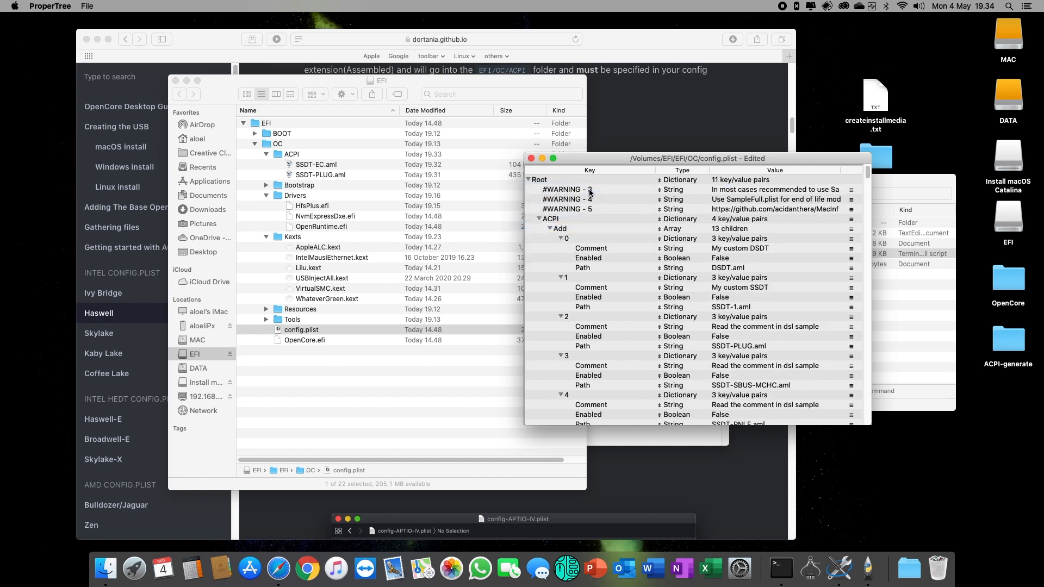
right_click(588, 194)
click(587, 226)
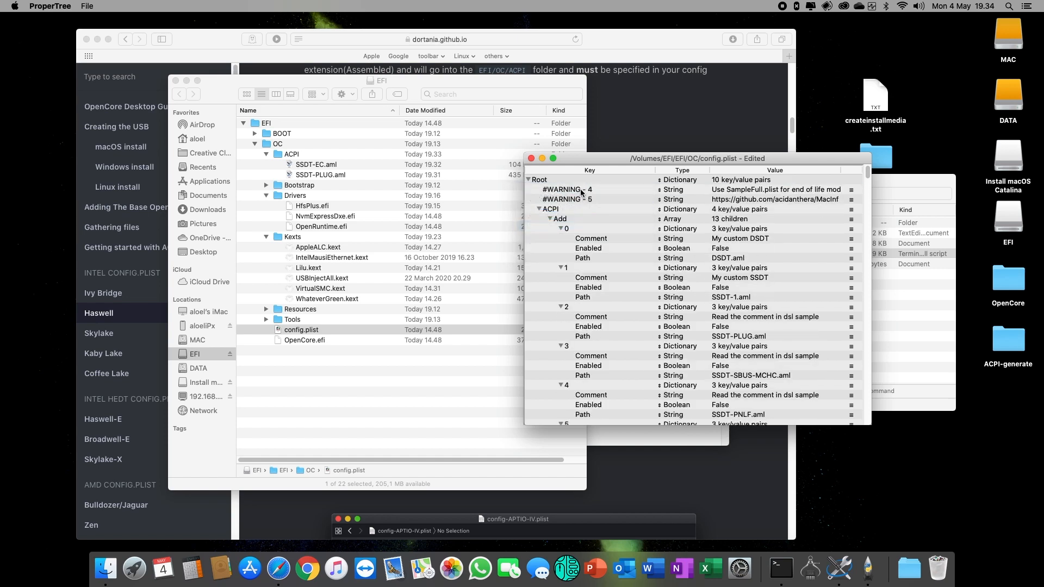
right_click(581, 194)
click(588, 223)
right_click(583, 191)
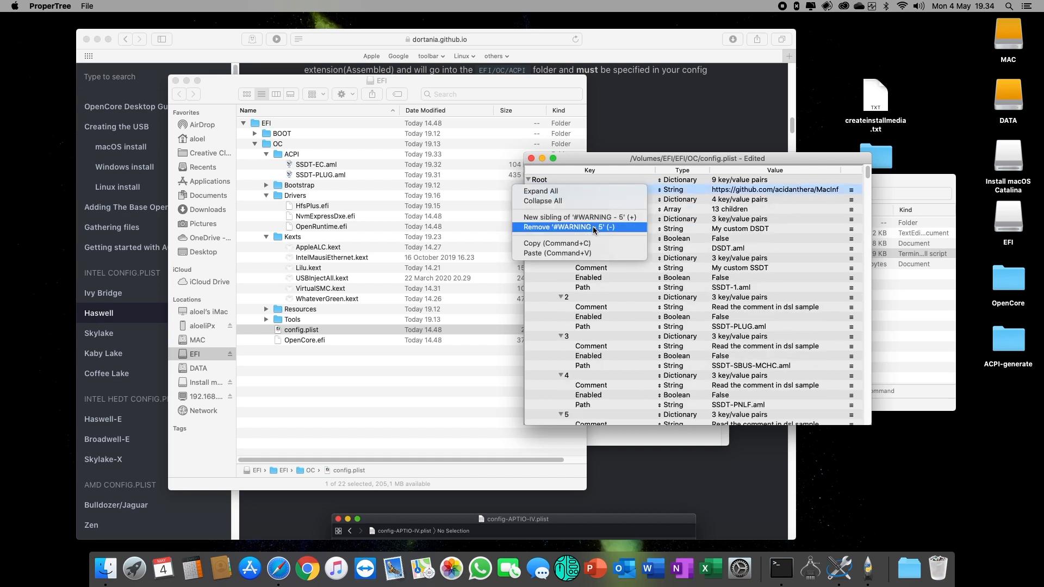
click(591, 225)
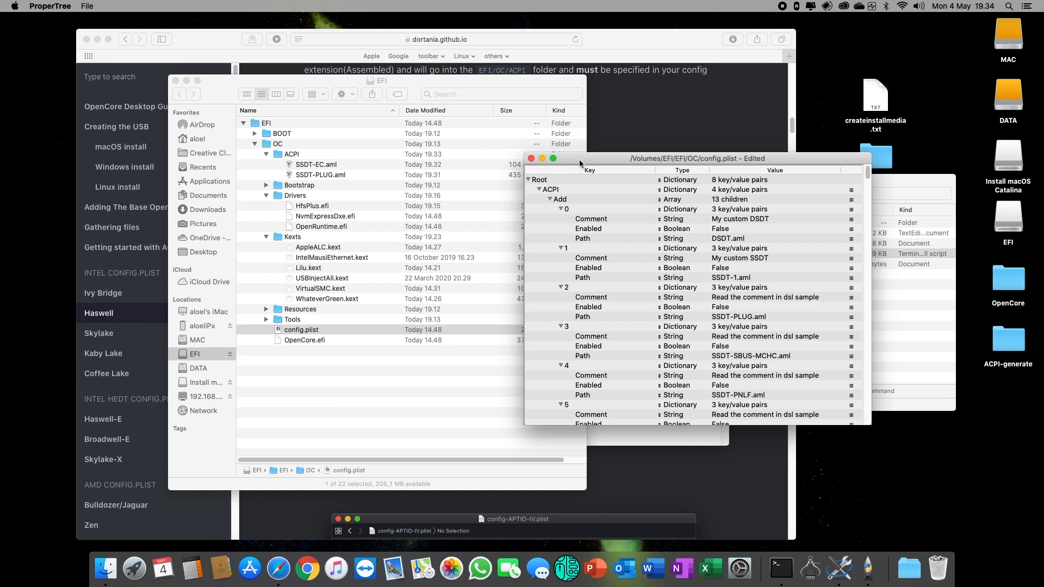
- Run an OC Snapshot on config.plist using the OC folder inside EFI on the EFI volume
drag(579, 159, 489, 139)
click(87, 6)
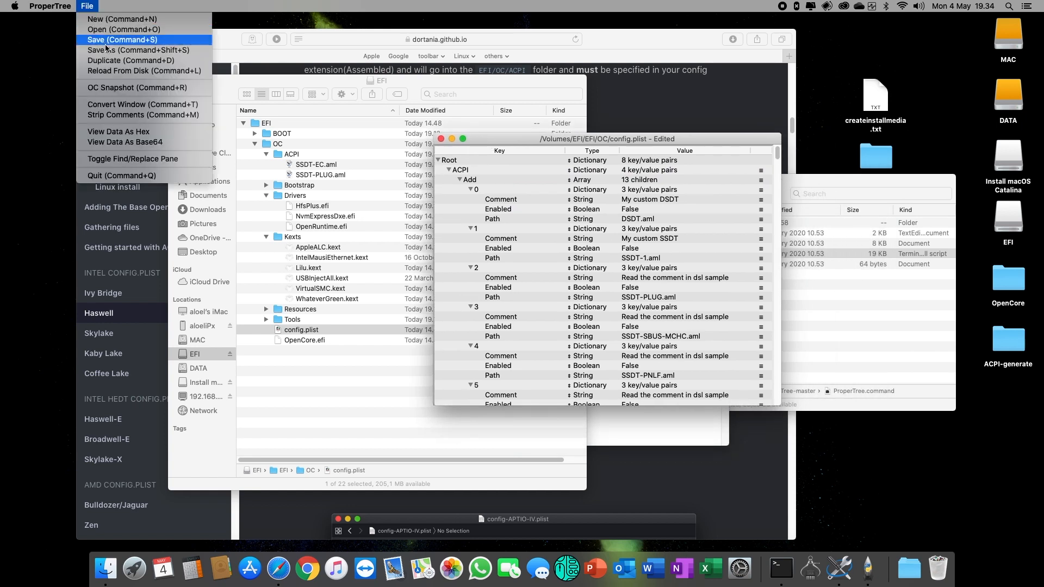
click(124, 90)
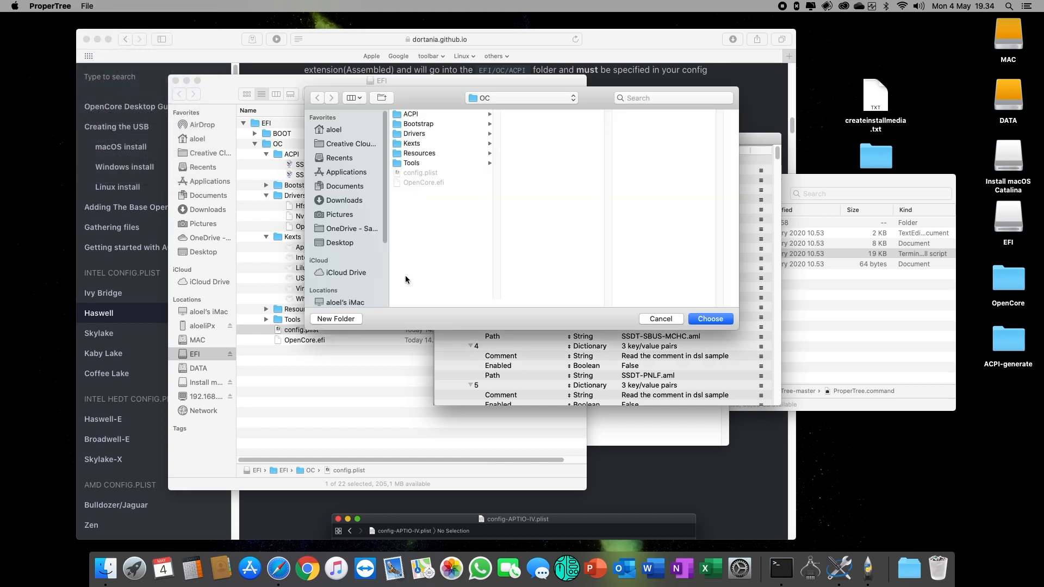
scroll(356, 264, down, 3)
click(349, 254)
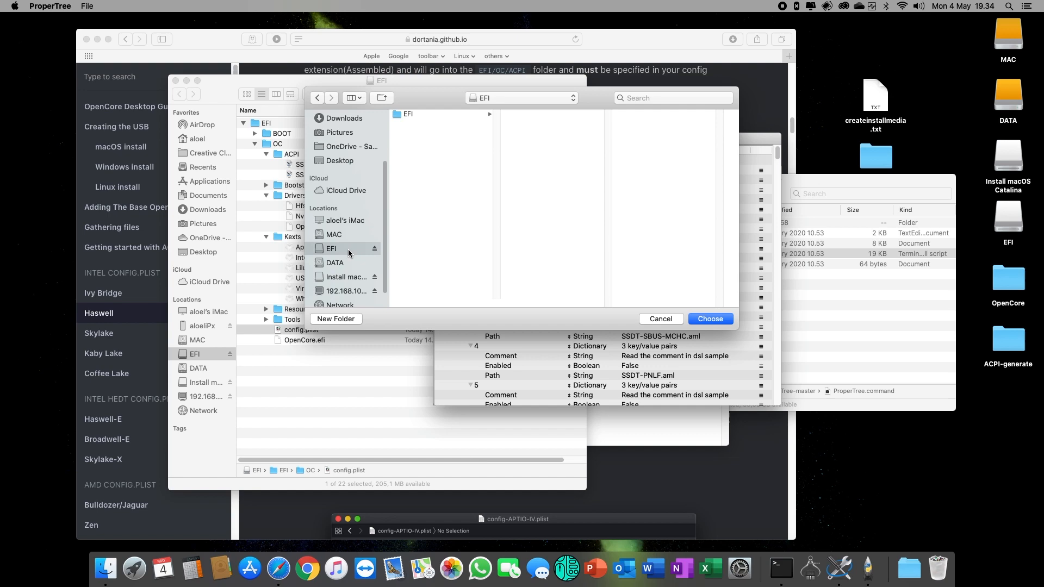
click(438, 117)
click(556, 127)
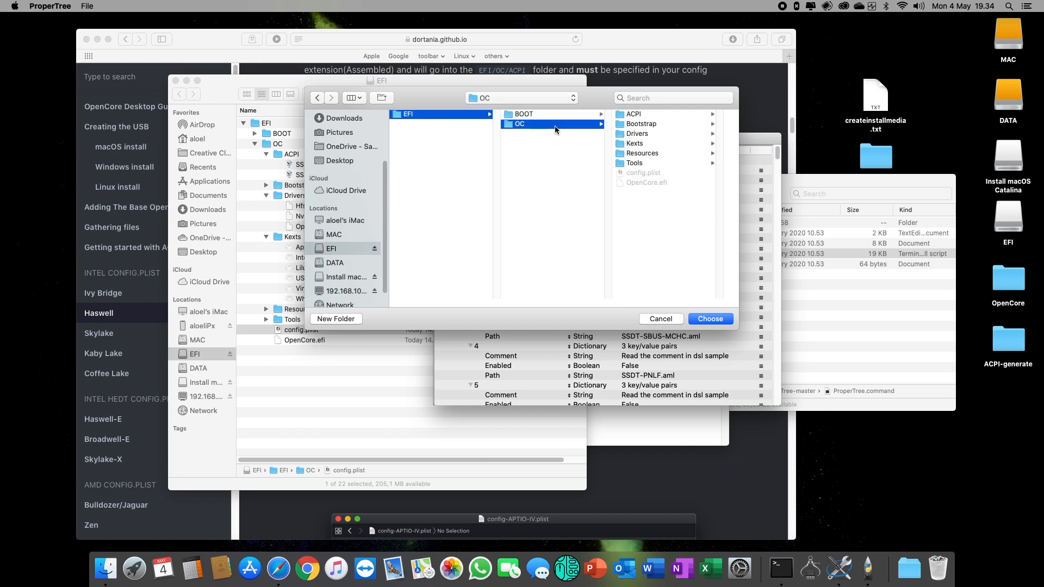
click(712, 319)
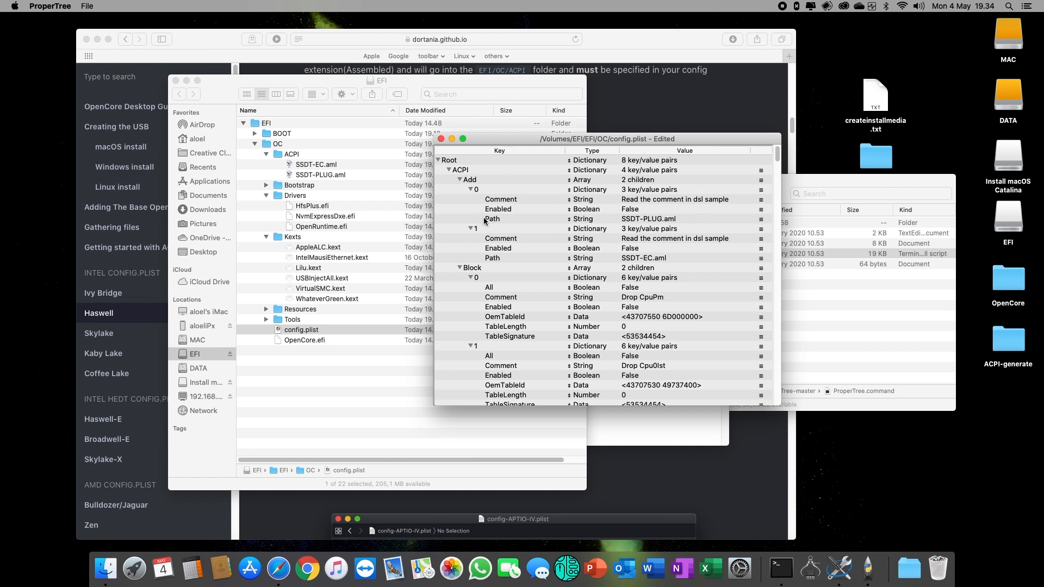
- Minimize the EFI and ProperTree-master folder windows, then narrow the Haswell guide window and place config.plist beside it
click(186, 81)
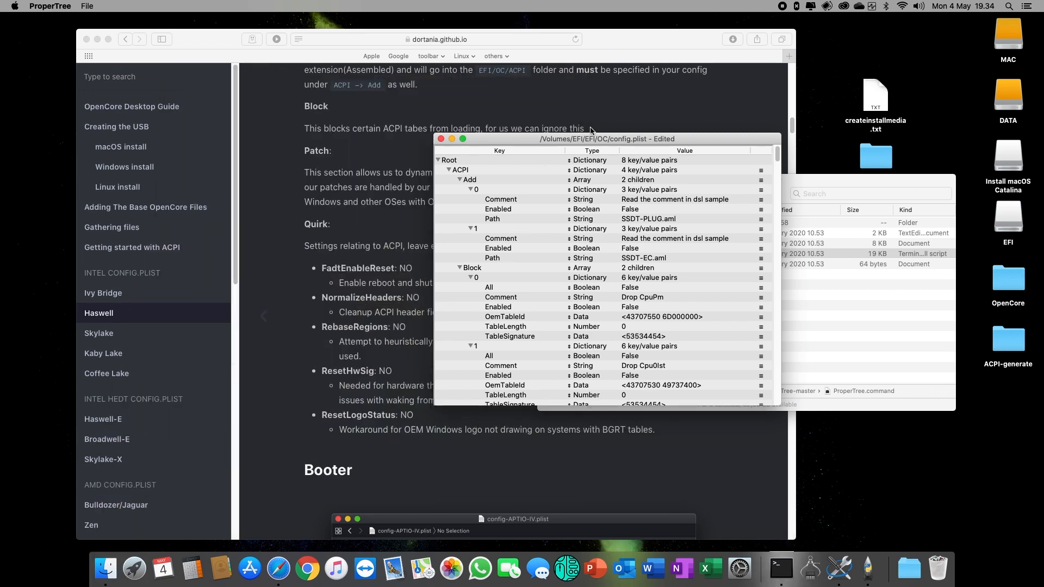
drag(593, 136, 838, 120)
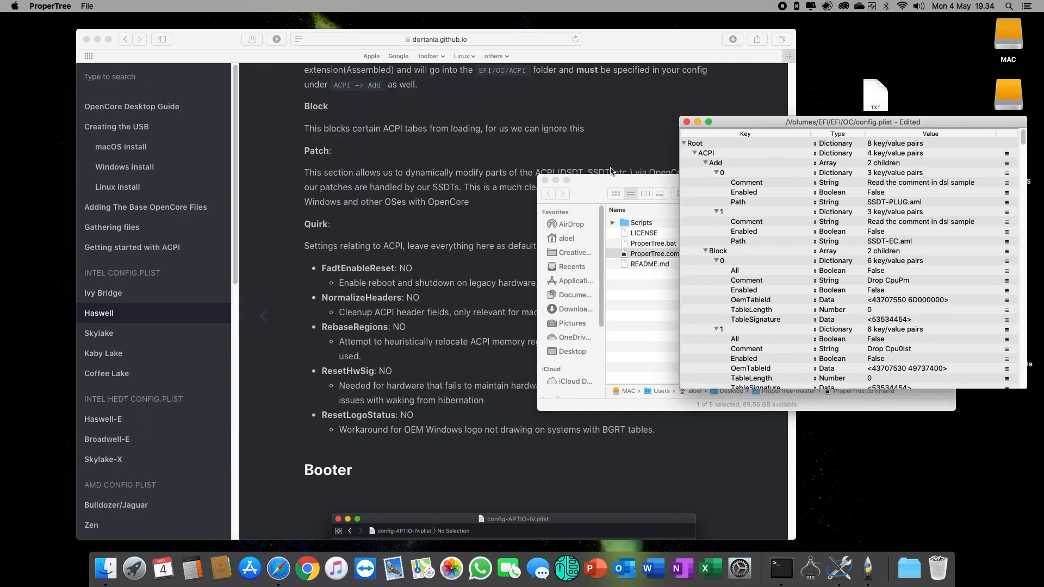
click(590, 180)
click(556, 180)
click(675, 45)
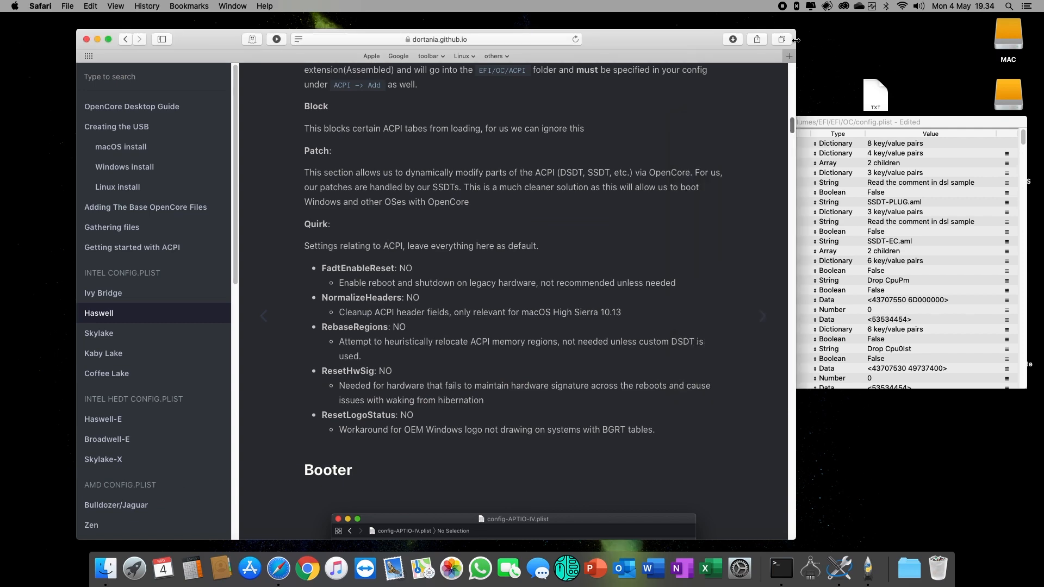
drag(795, 39, 596, 39)
drag(747, 120, 682, 115)
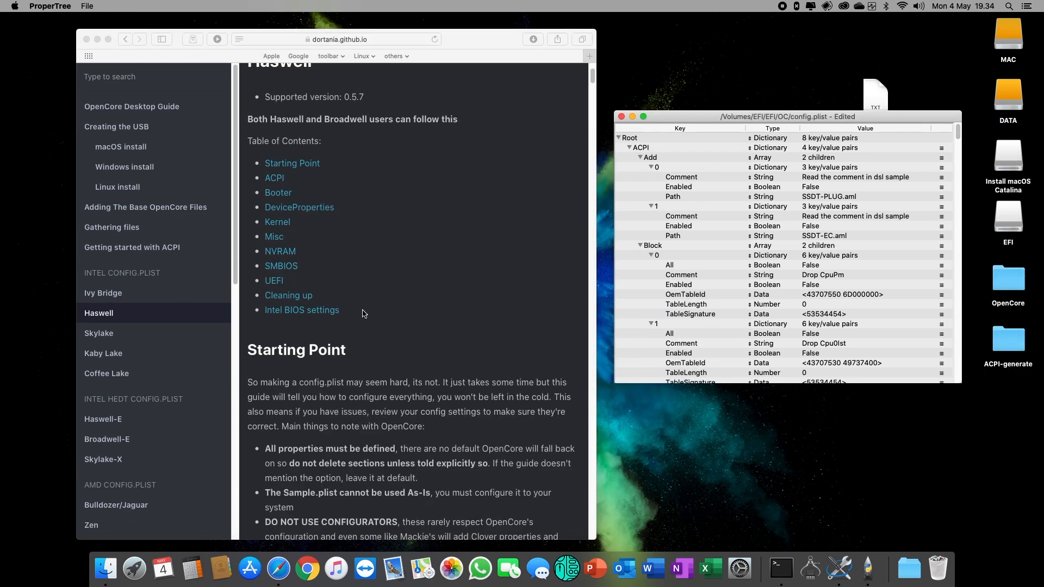
- Set Enabled to True for both SSDT-PLUG.aml and SSDT-EC.aml under ACPI > Add
scroll(364, 314, down, 10)
click(821, 187)
click(817, 189)
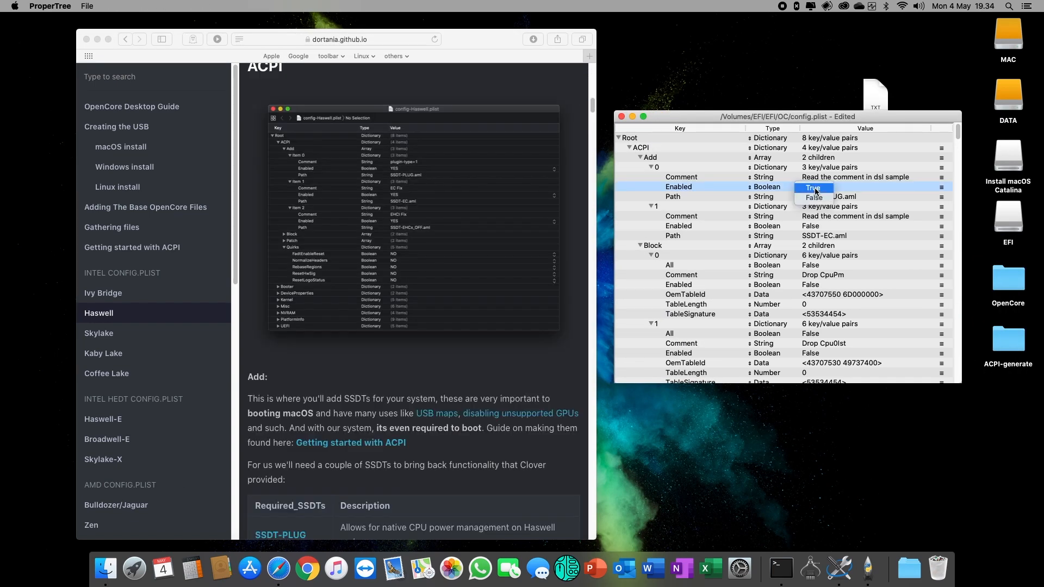
click(815, 188)
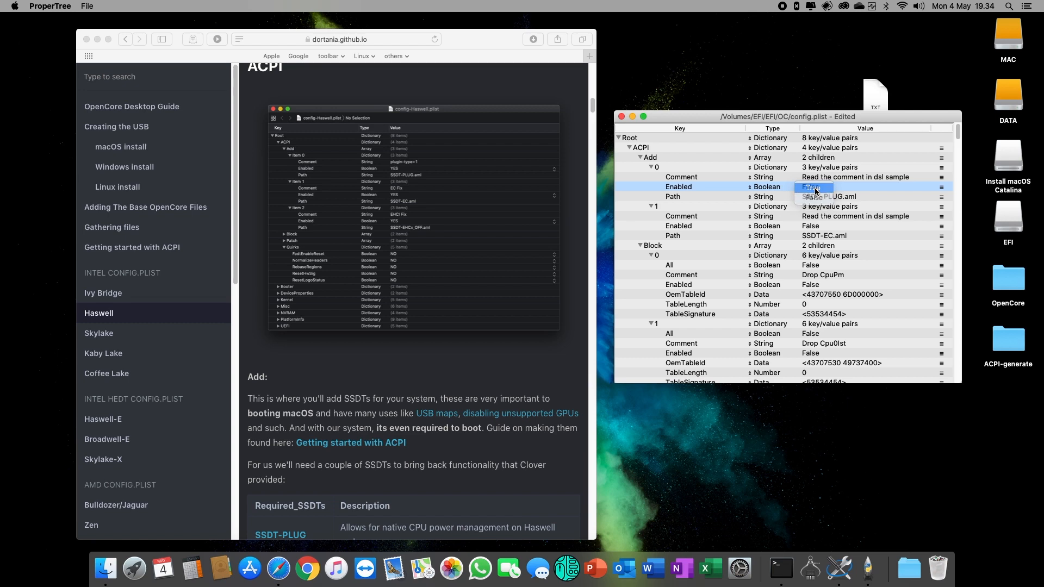
click(817, 228)
click(817, 230)
click(815, 227)
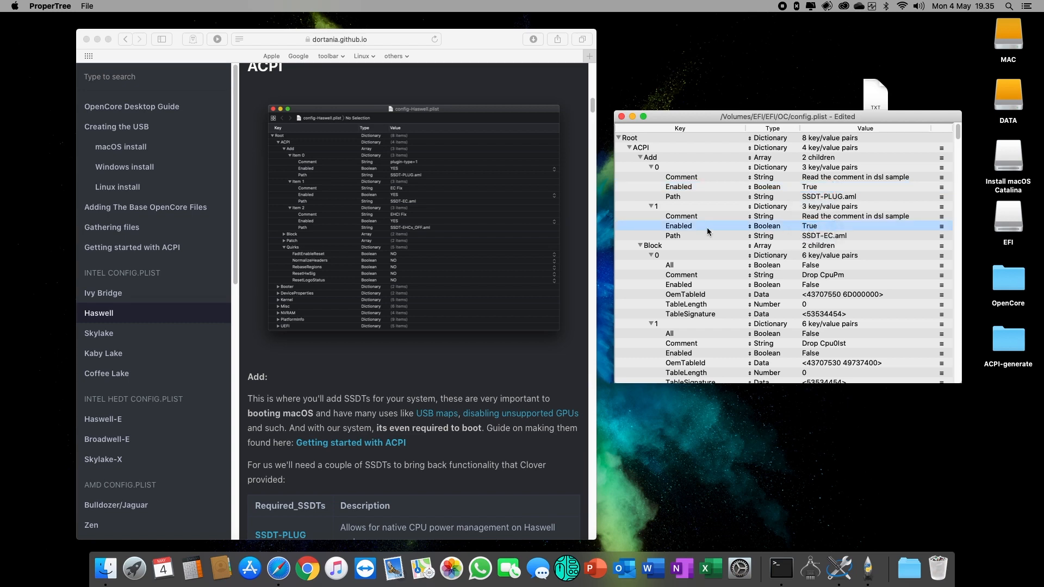
- Check the guide's ACPI Add, Block and Patch sections and collapse those three arrays in config.plist
scroll(436, 367, down, 10)
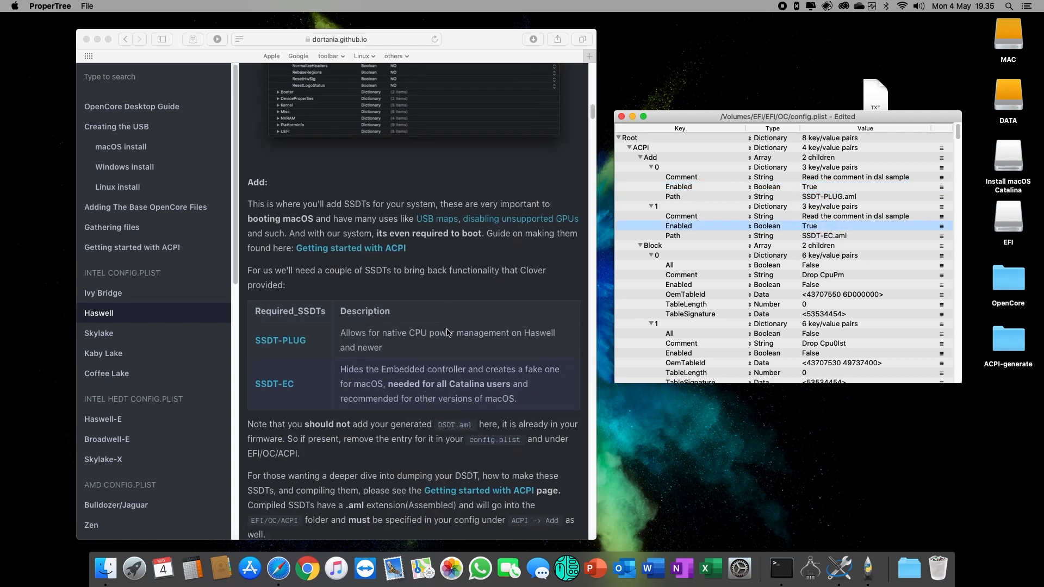
scroll(448, 333, down, 5)
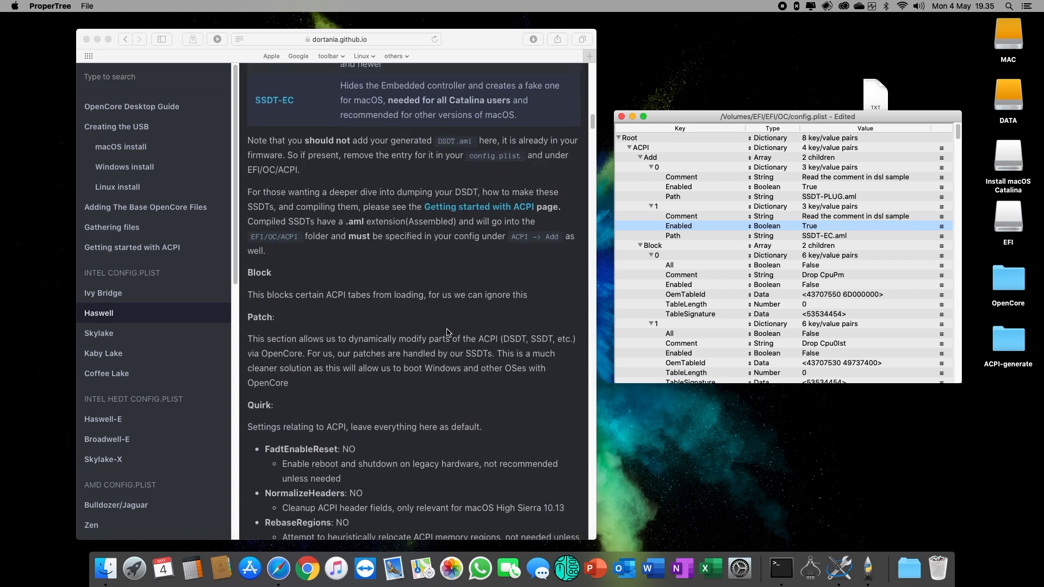
scroll(447, 332, down, 1)
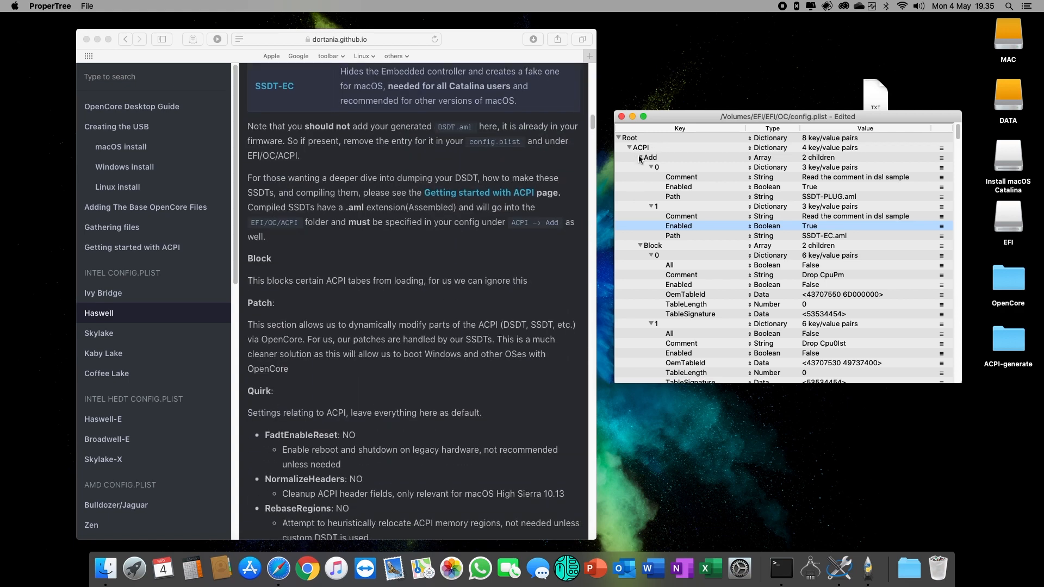
click(641, 158)
click(640, 167)
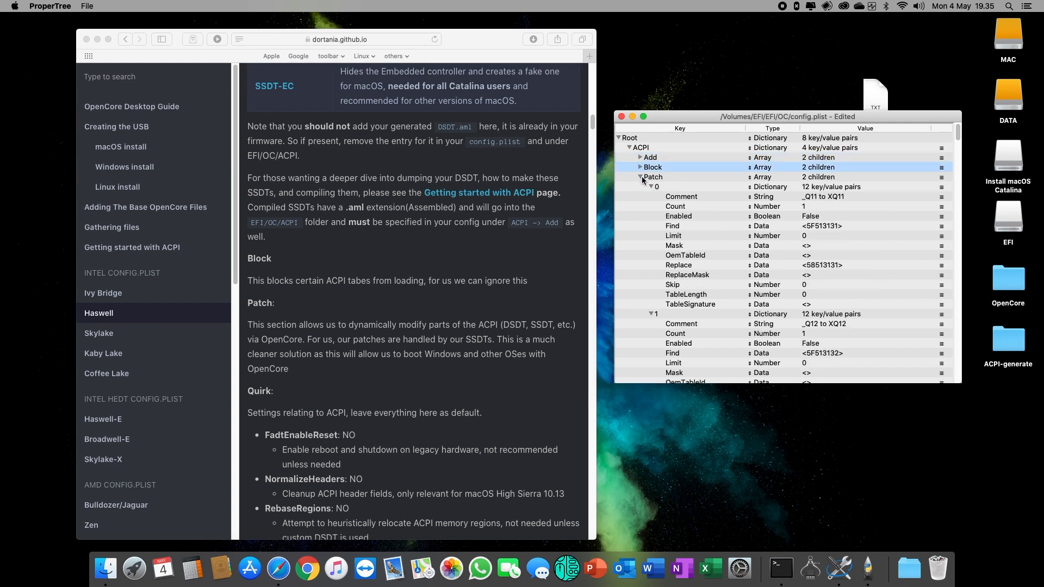
scroll(648, 187, down, 8)
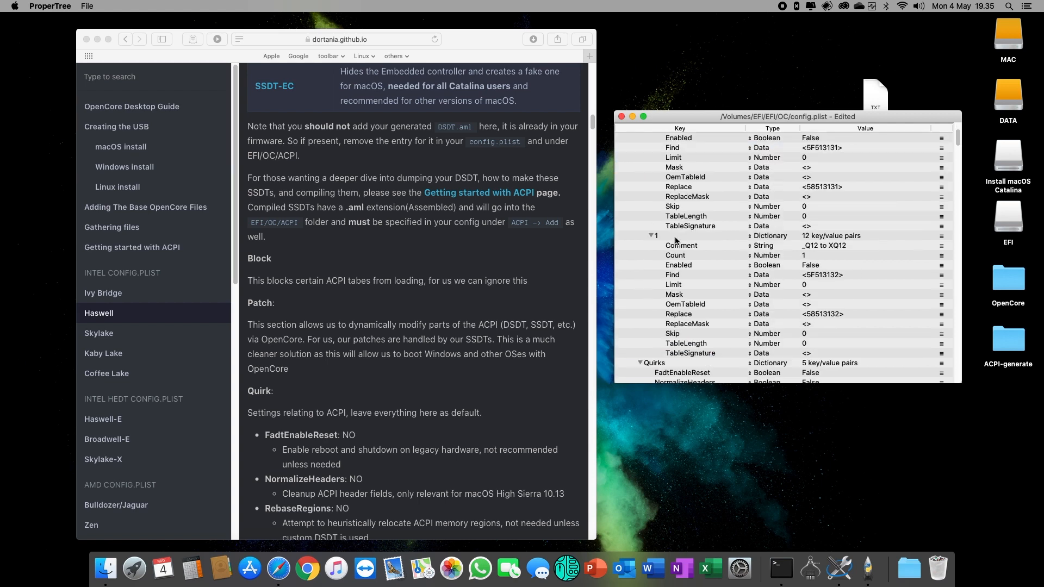
scroll(647, 180, up, 8)
scroll(645, 163, down, 3)
scroll(642, 154, up, 3)
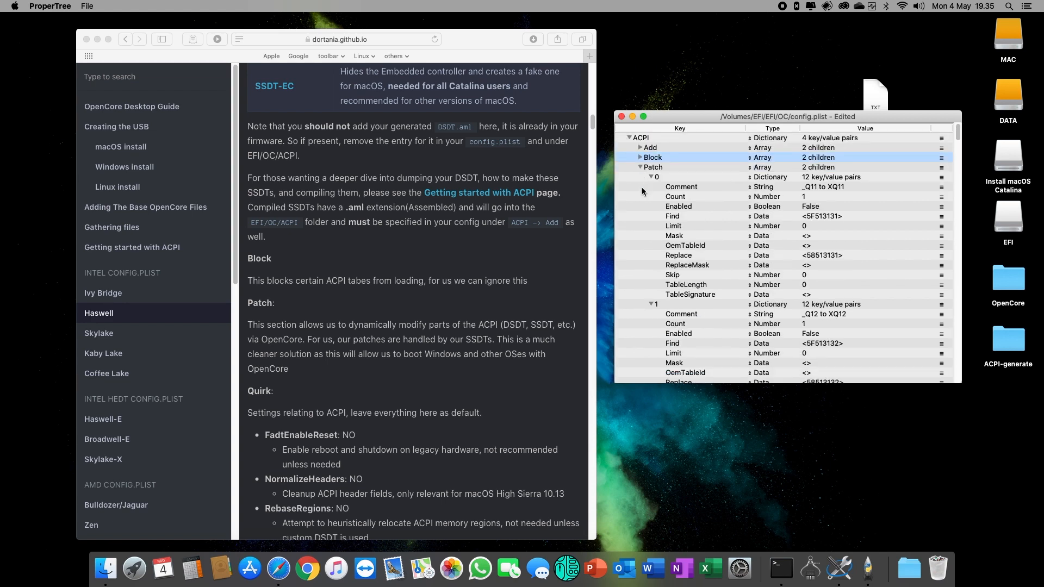
click(641, 167)
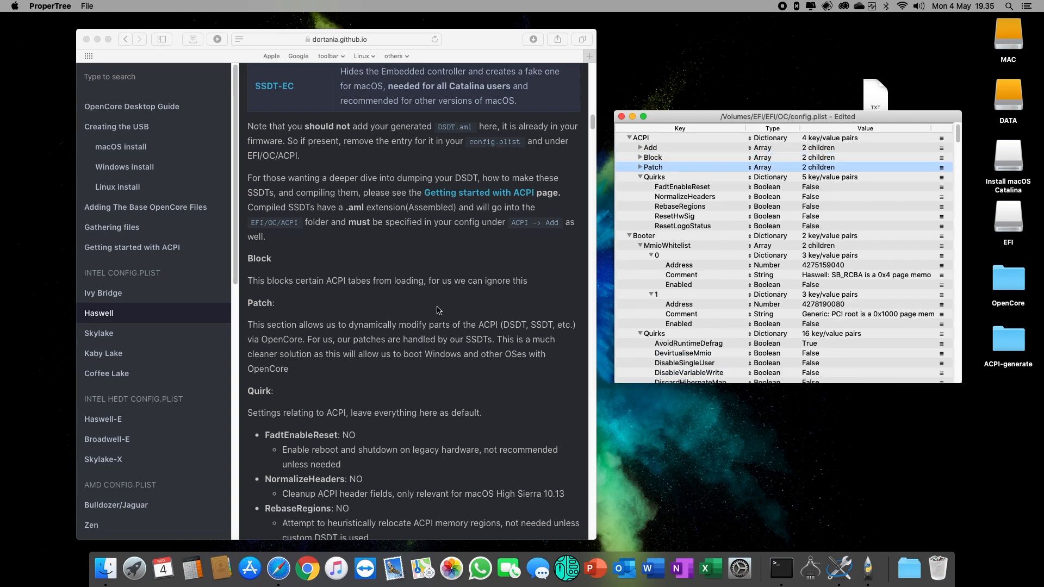
- Compare the guide's ACPI quirks, FadtEnableReset through ResetLogoStatus, with the ACPI Quirks values in config.plist
scroll(441, 308, down, 5)
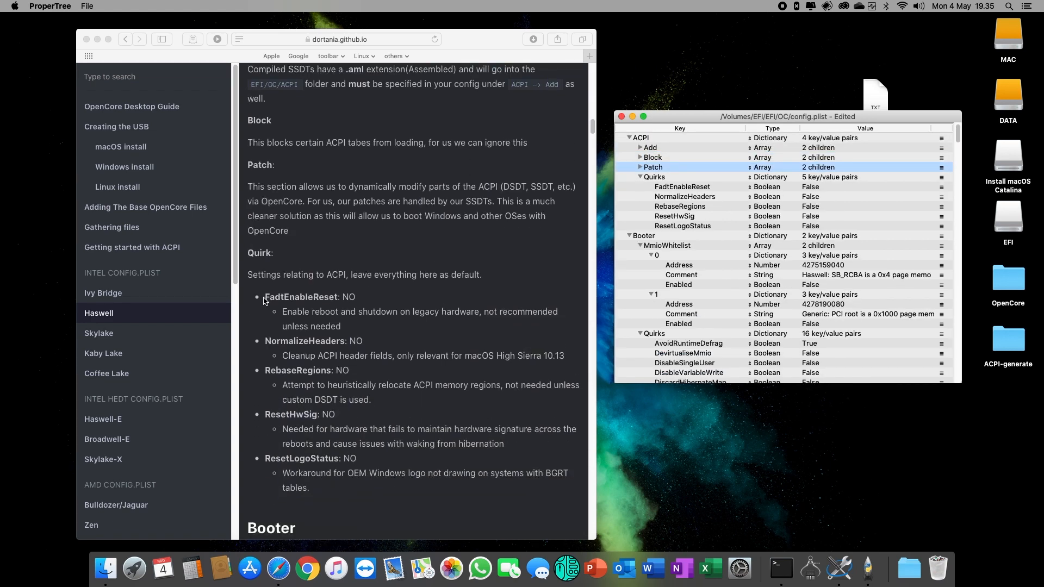
click(265, 301)
triple_click(320, 298)
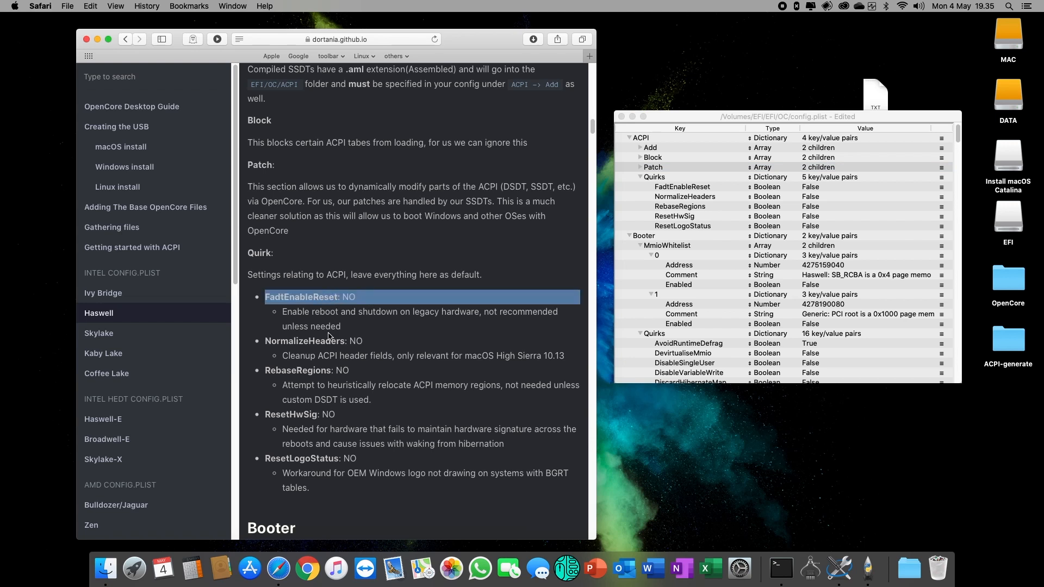
triple_click(302, 458)
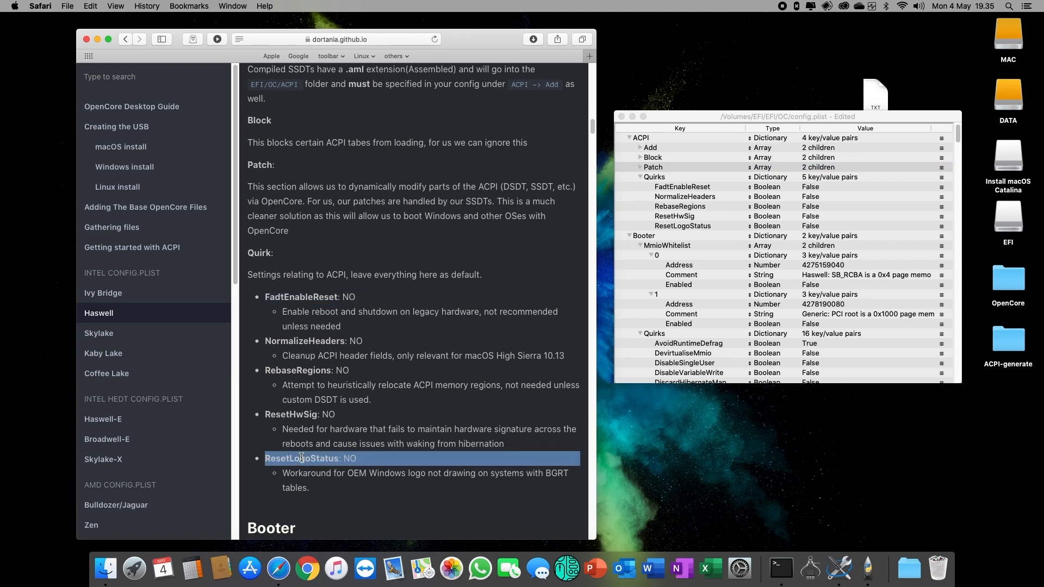
click(814, 189)
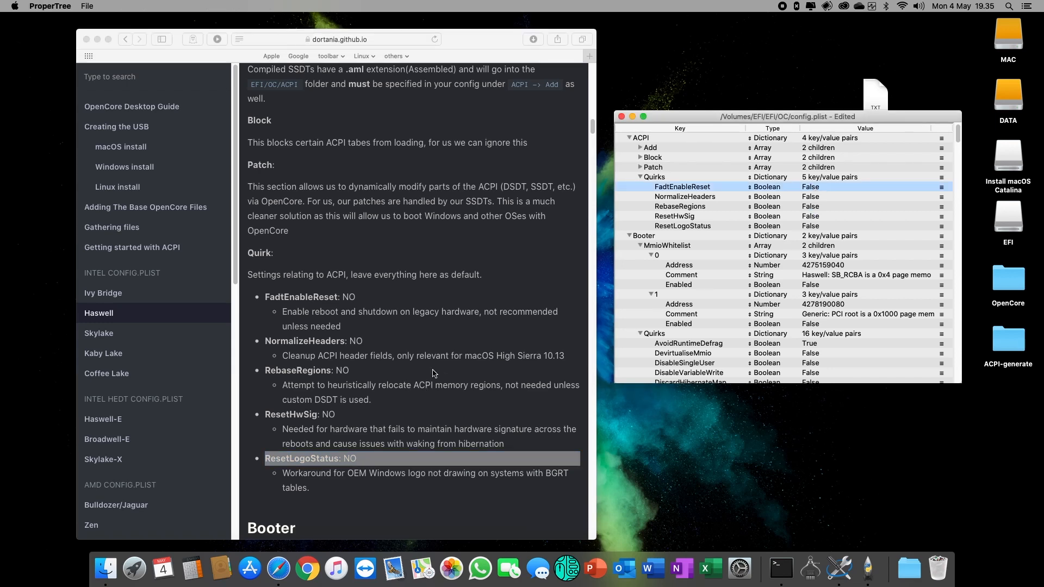
- Check ResetLogoStatus and collapse the ACPI Quirks dictionary in config.plist
click(815, 227)
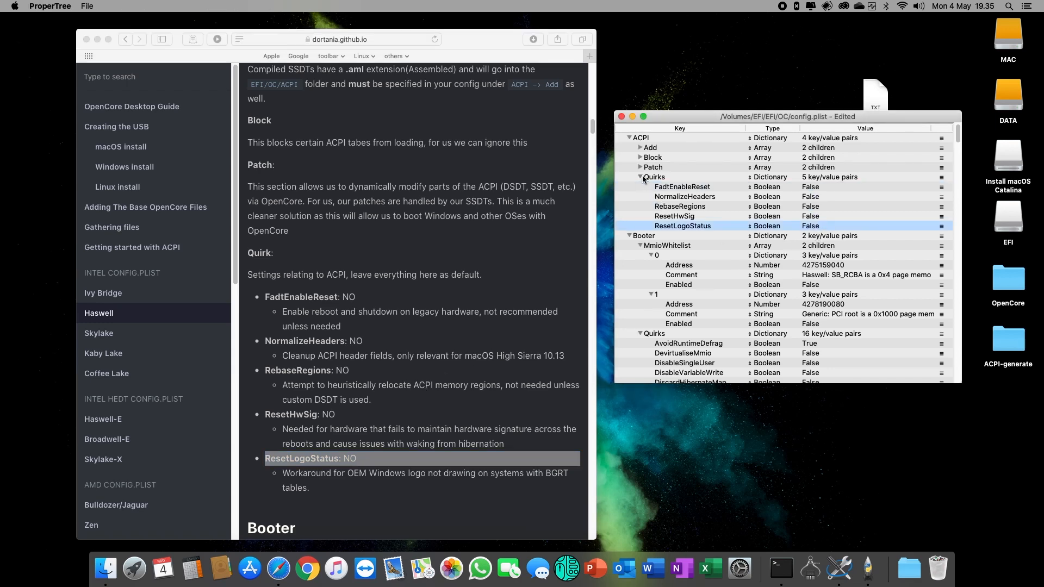
click(641, 177)
click(659, 138)
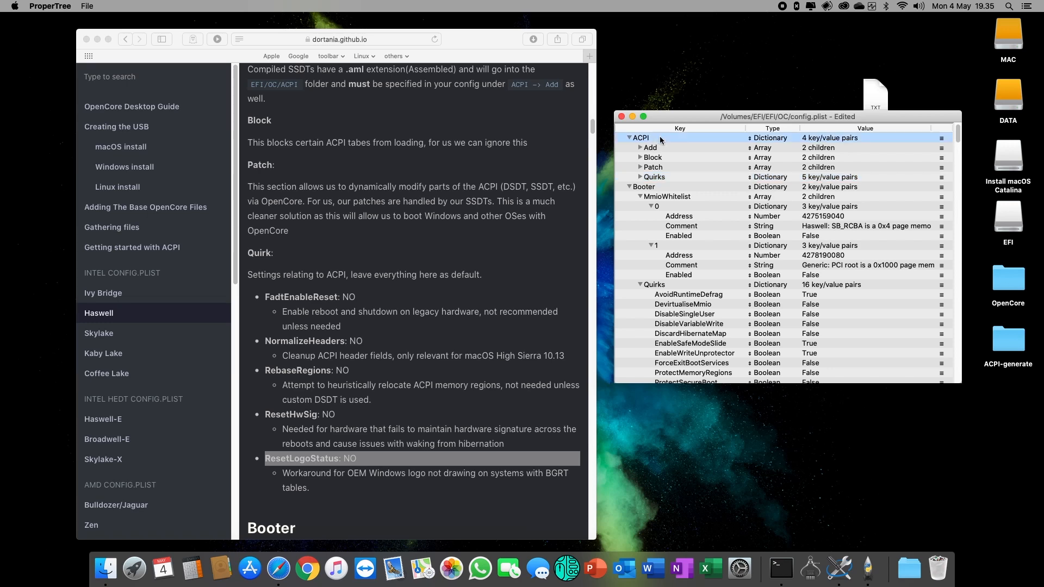
- Collapse MmioWhitelist in the Booter section and set the Booter quirk RebuildAppleMemoryMap to True as shown in the guide
click(671, 187)
scroll(447, 303, down, 10)
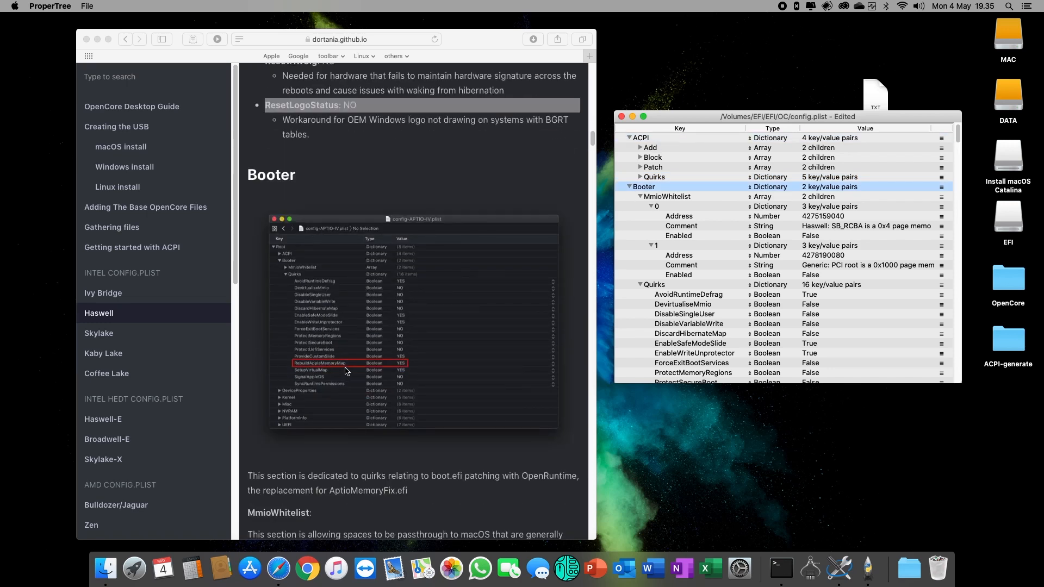
click(642, 196)
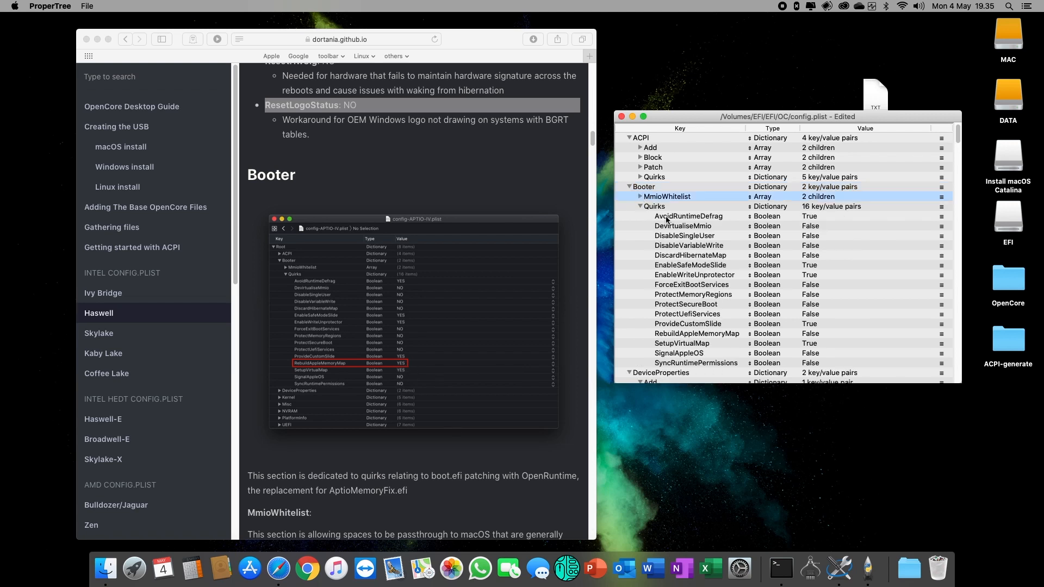
click(689, 336)
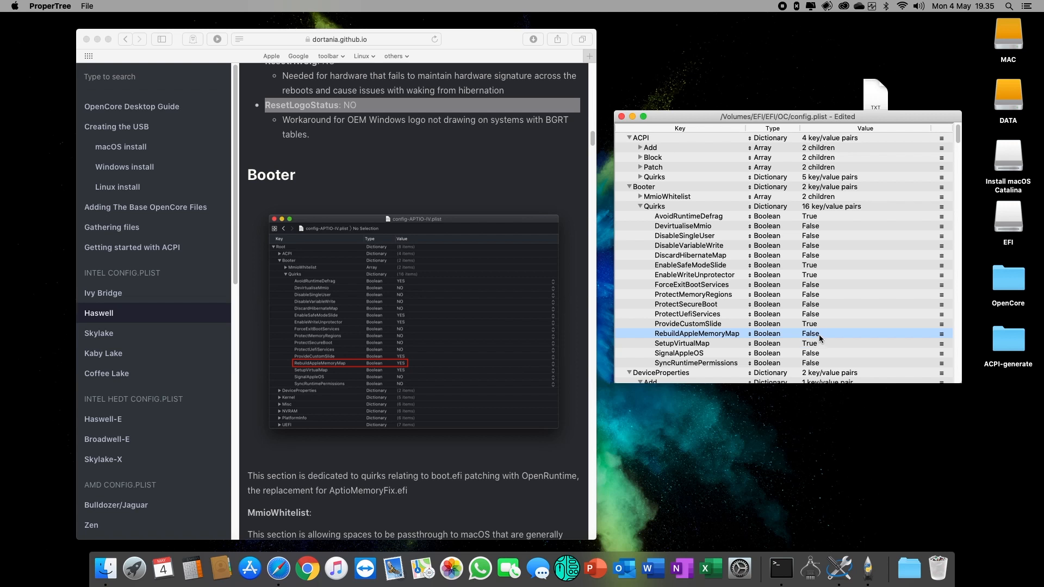
click(816, 336)
click(817, 335)
- Compare the remaining Booter Quirks values in config.plist with the guide's list, from AvoidRuntimeDefrag through SyncRuntimePermissions
click(824, 217)
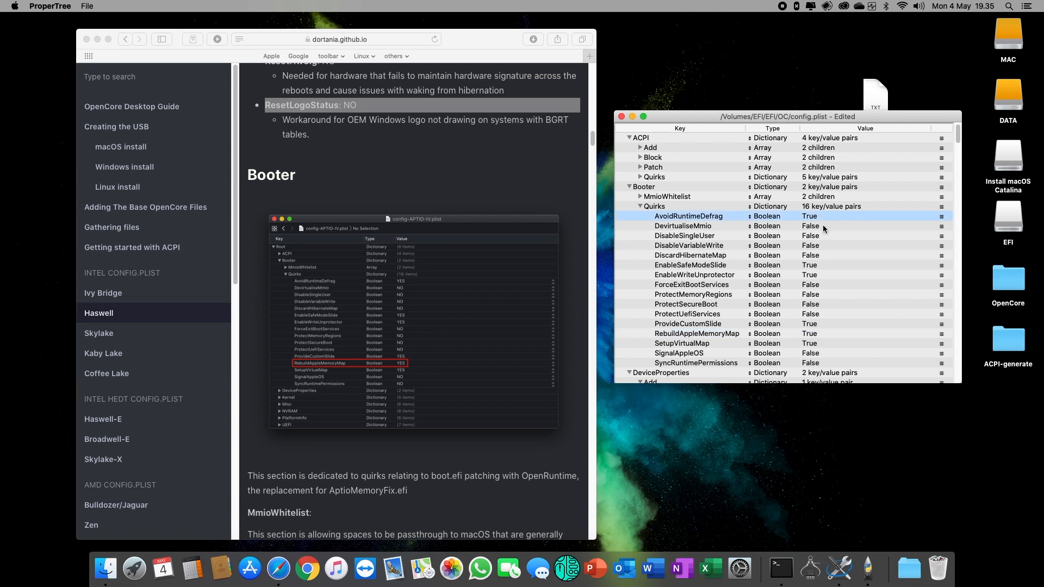
click(822, 226)
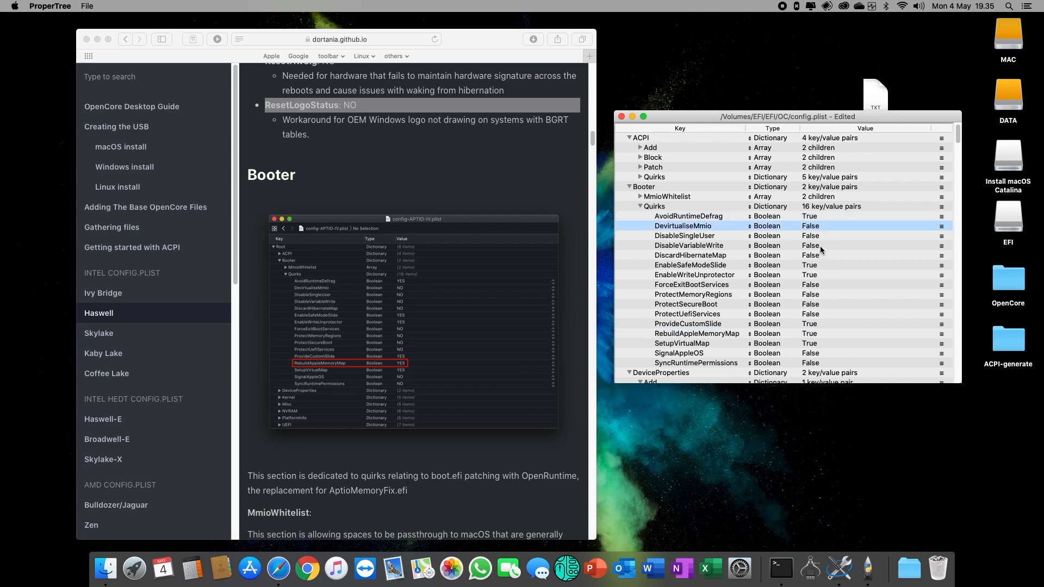
click(818, 266)
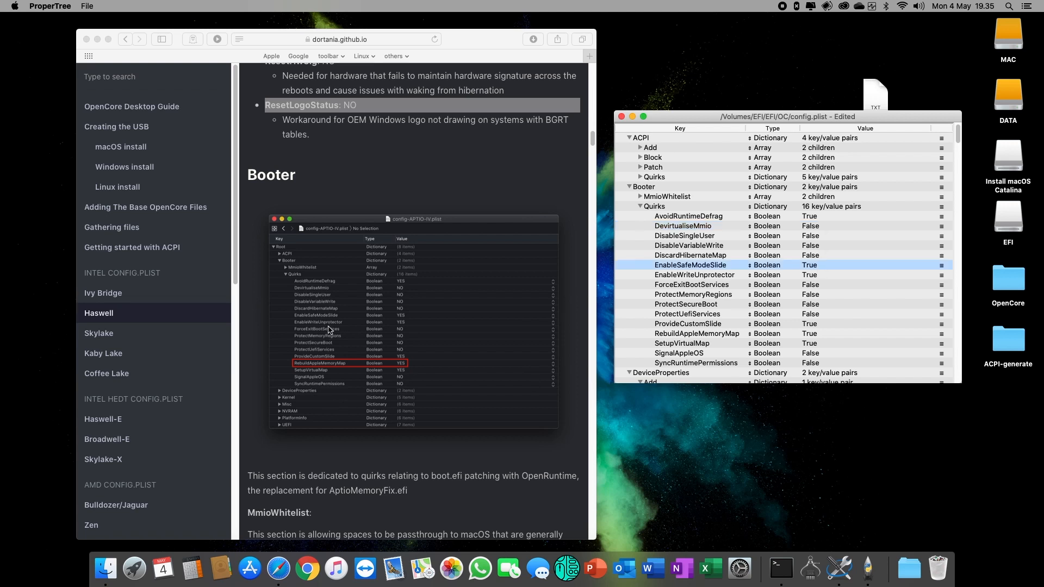
scroll(469, 440, down, 2)
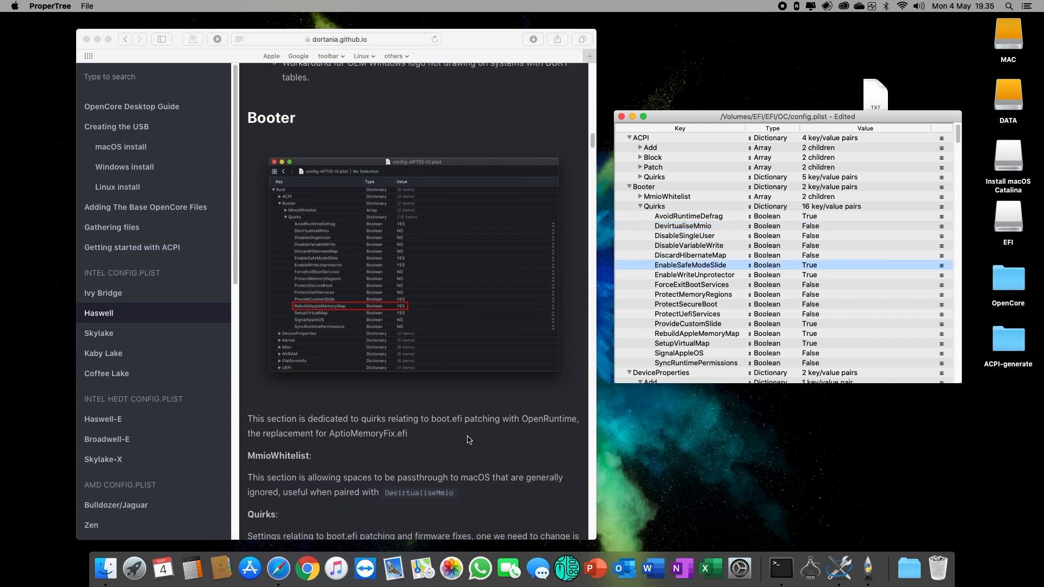
click(701, 325)
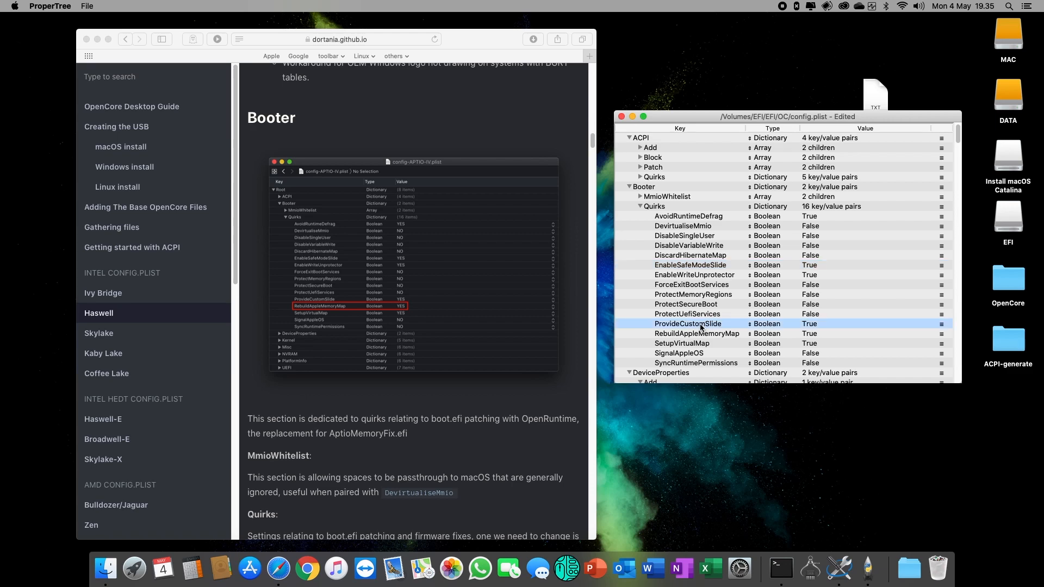
click(700, 334)
click(690, 345)
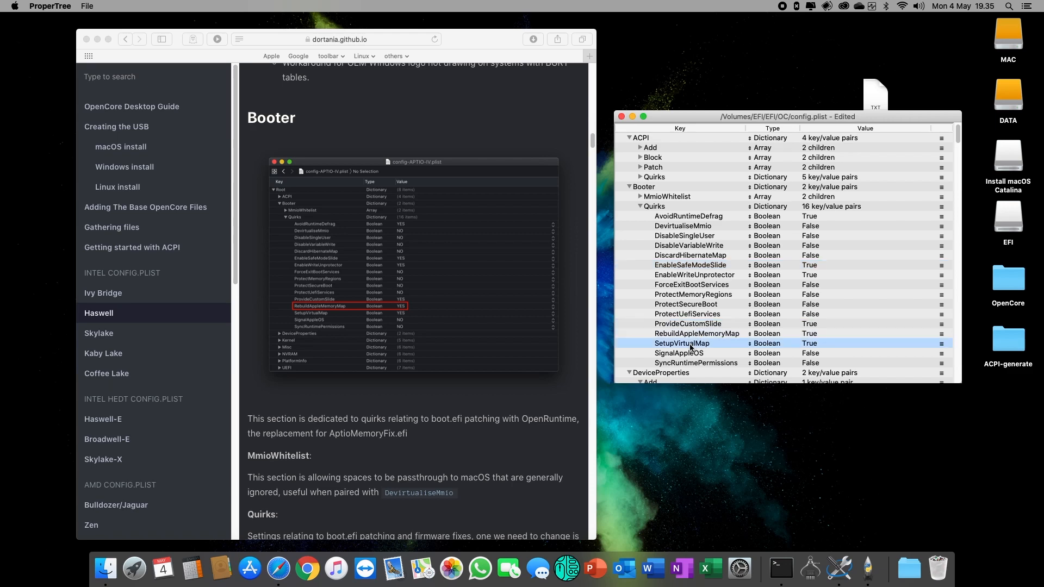
scroll(426, 377, down, 3)
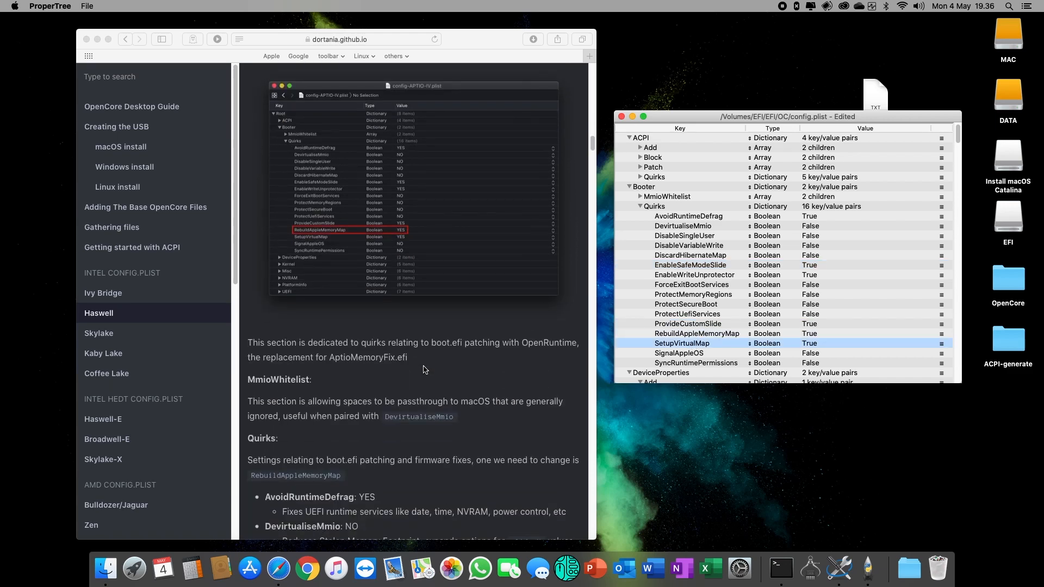
scroll(405, 363, down, 3)
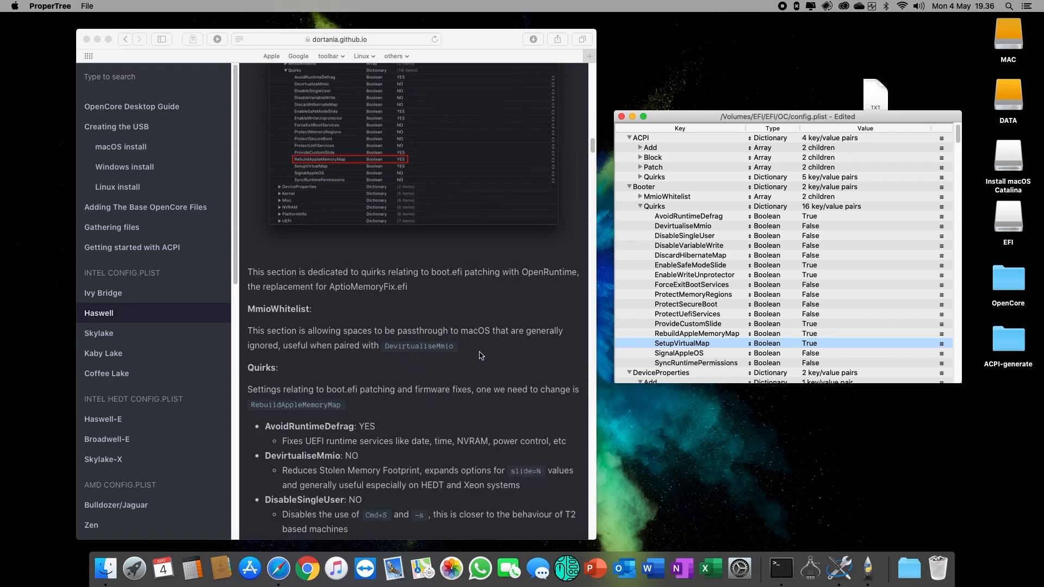
scroll(482, 356, down, 15)
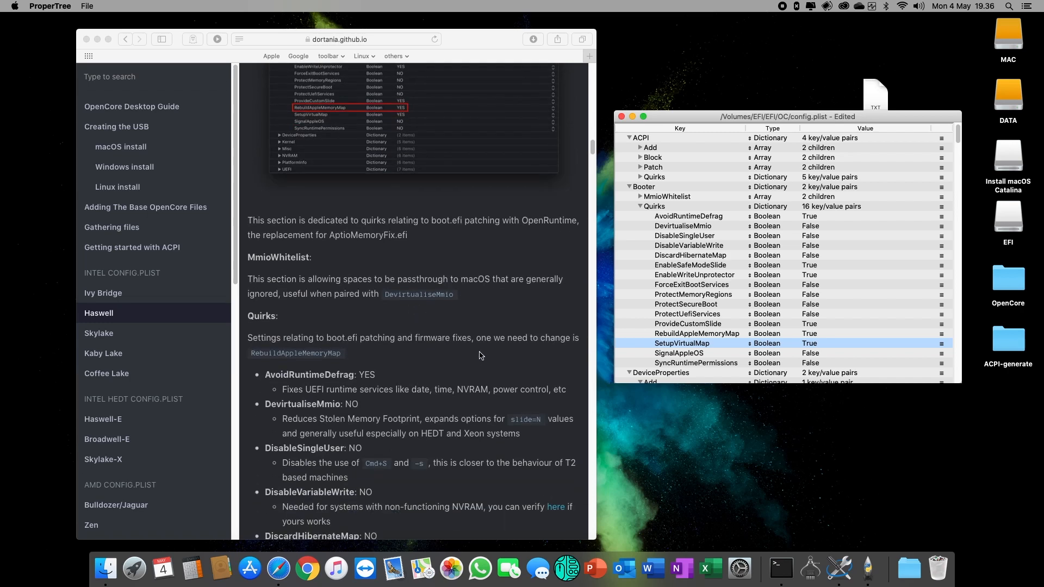
scroll(481, 354, down, 7)
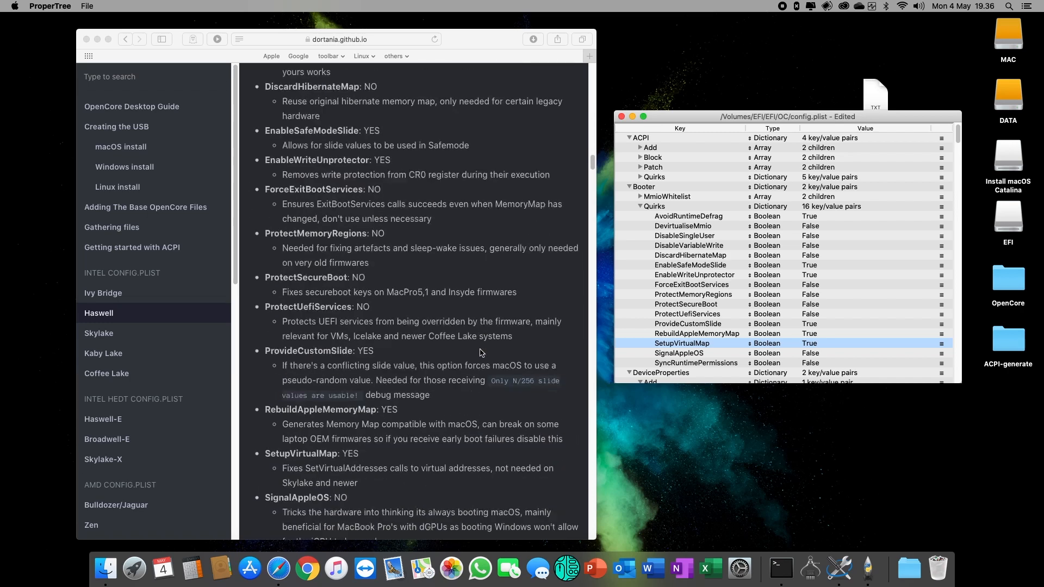
scroll(481, 352, down, 10)
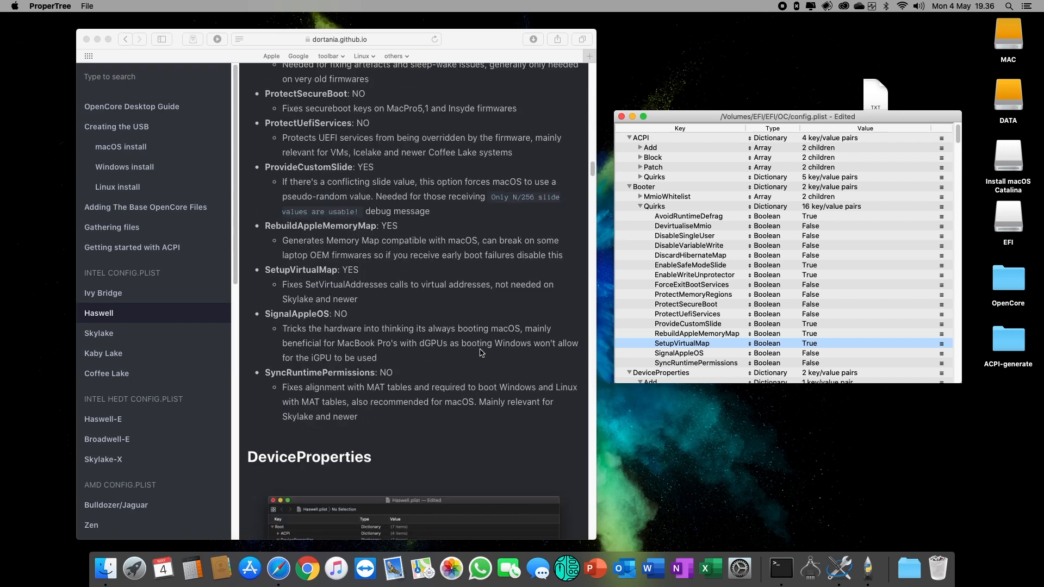
- Collapse the Booter section and set layout-id under PciRoot(0x0)/Pci(0x1b,0x0) in DeviceProperties > Add to 05000000
click(630, 187)
click(684, 228)
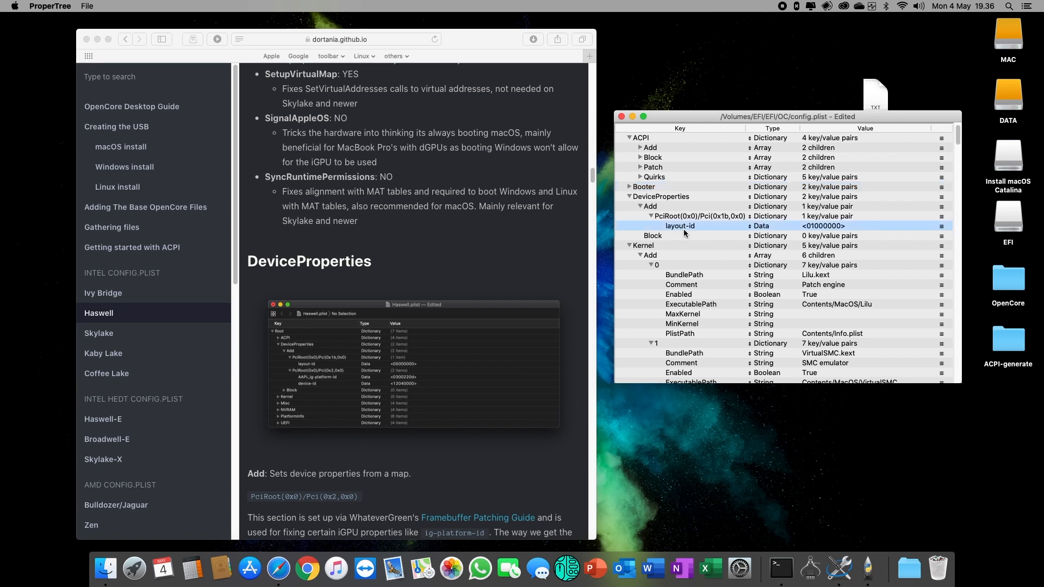
double_click(831, 226)
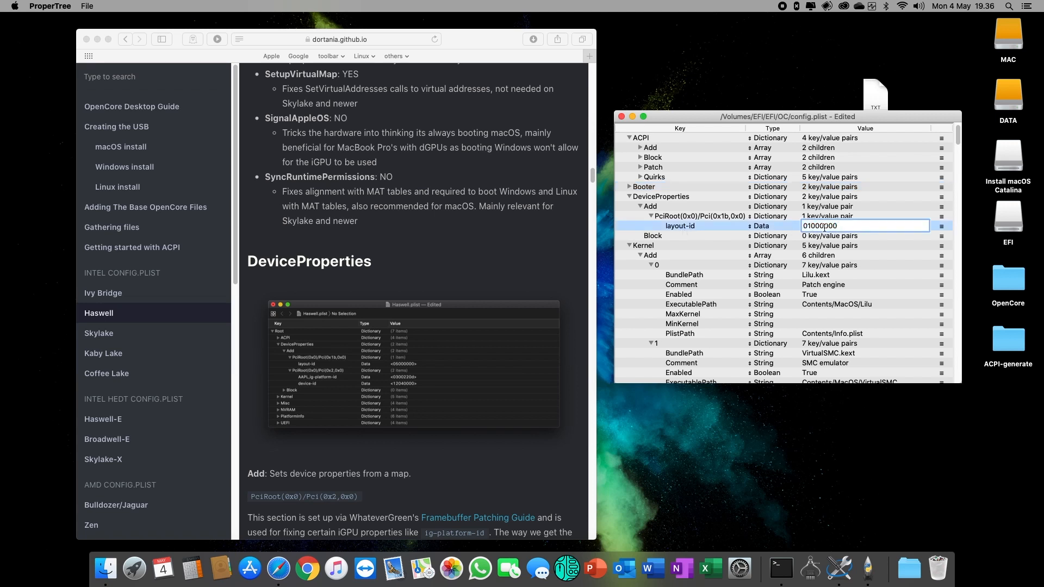
text(5)
key(Return)
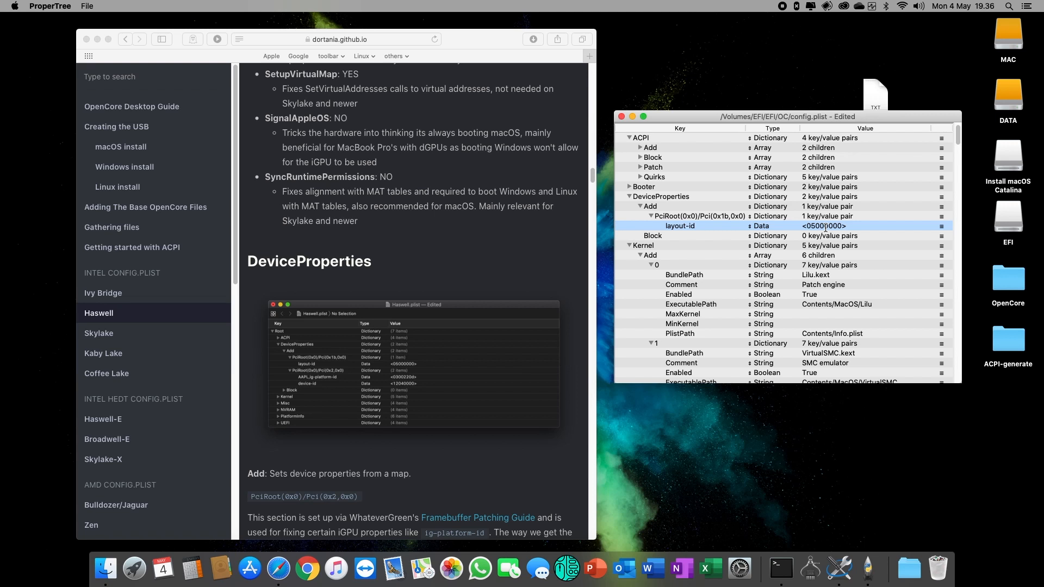
- Copy the device path PciRoot(0x0)/Pci(0x2,0x0) from the guide's DeviceProperties section
scroll(440, 312, down, 5)
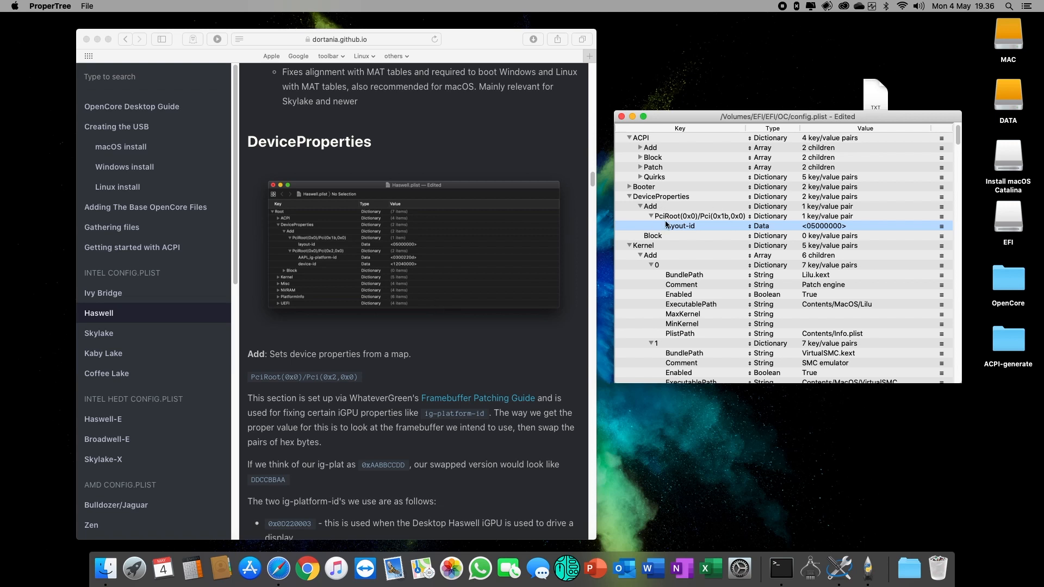
click(656, 207)
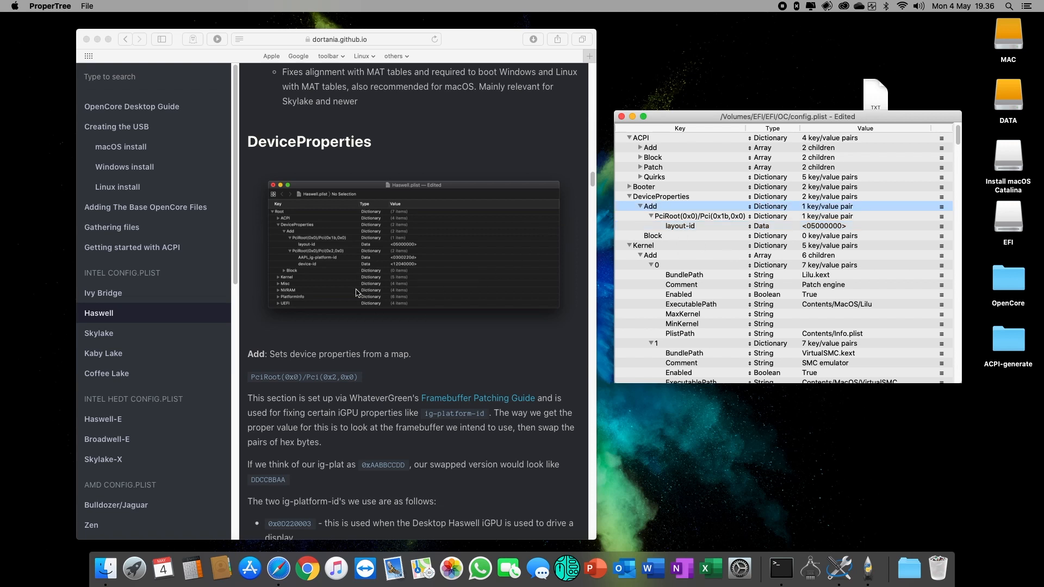
click(252, 382)
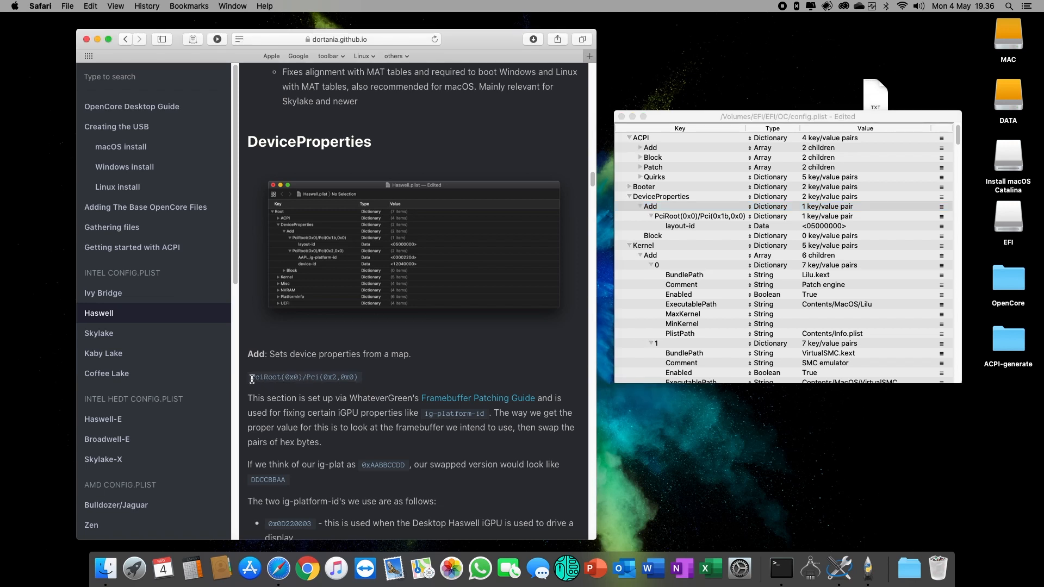
drag(252, 379, 358, 377)
right_click(333, 379)
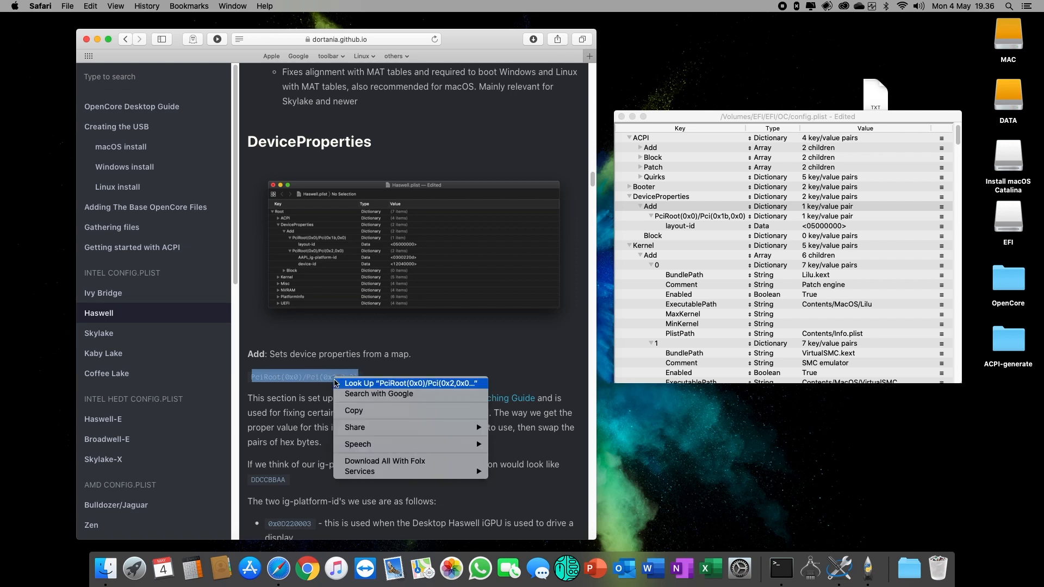
click(354, 410)
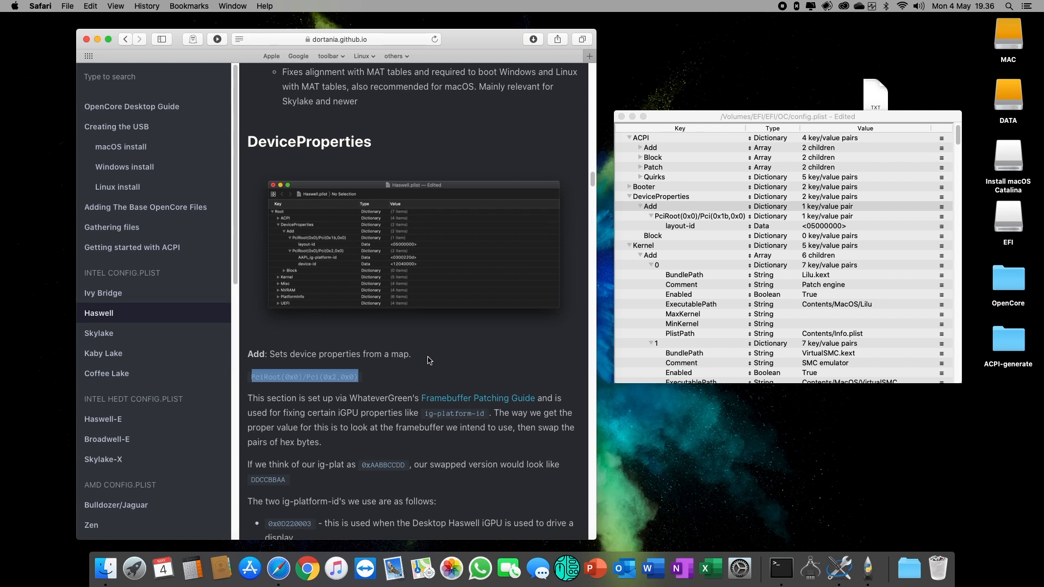
- Create a new child under DeviceProperties > Add and name it PciRoot(0x0)/Pci(0x2,0x0) using the copied path
click(660, 215)
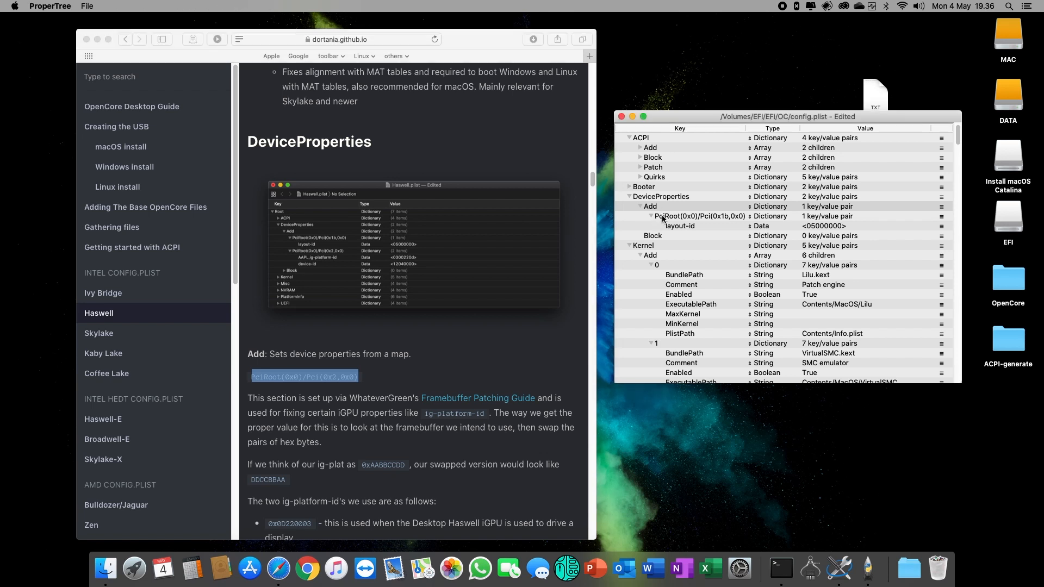
right_click(658, 207)
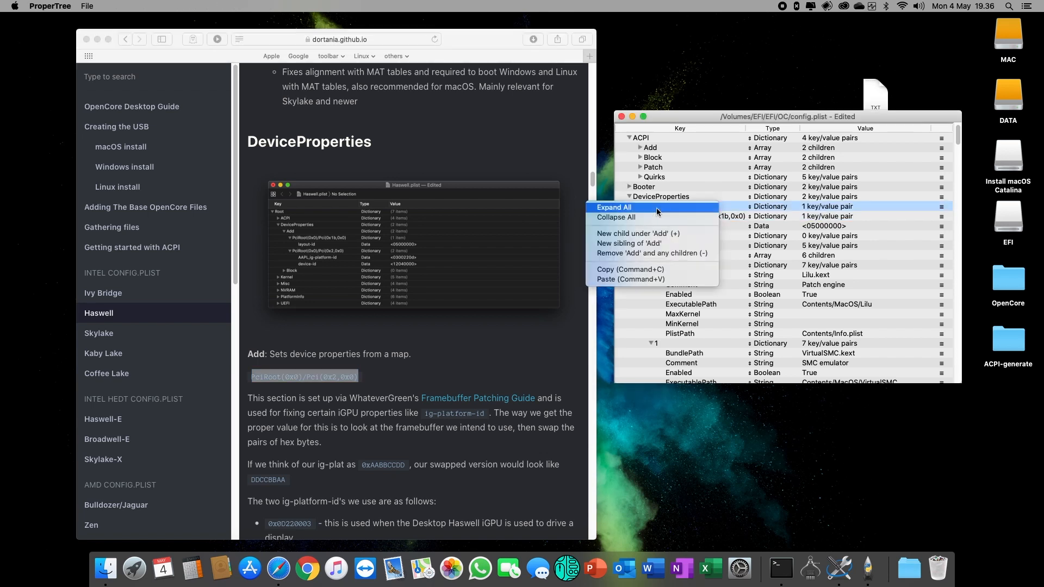
click(667, 234)
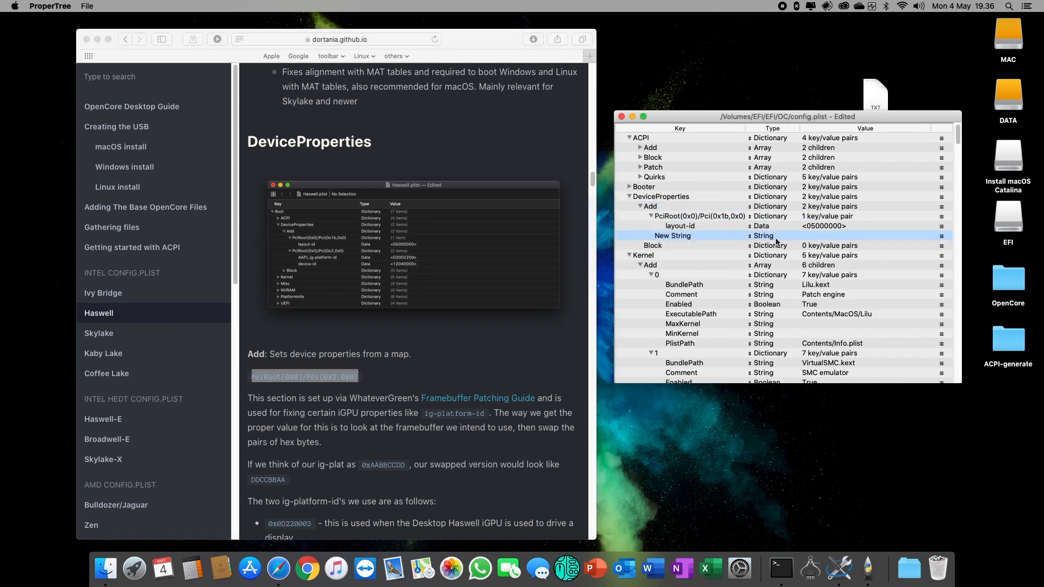
double_click(679, 237)
key(super+v)
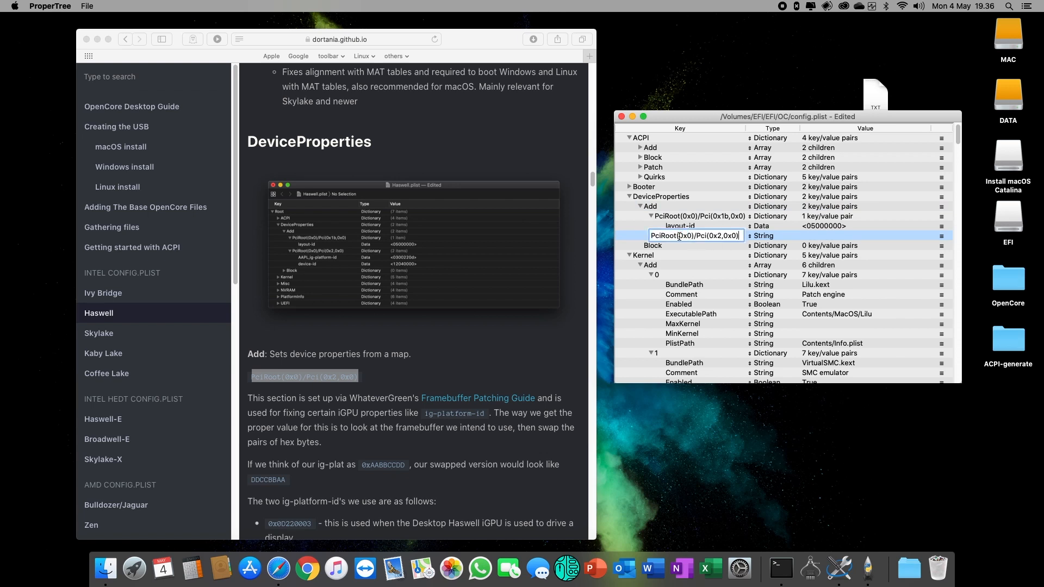
key(Return)
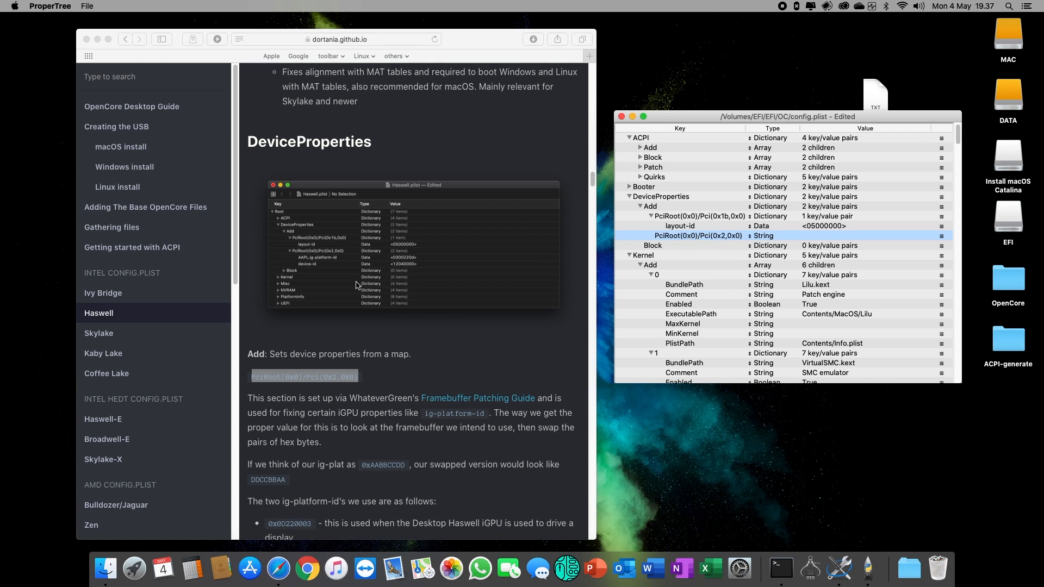
- Find the iGPU property table in the guide and copy the key name AAPL,ig-platform-id
scroll(402, 359, down, 2)
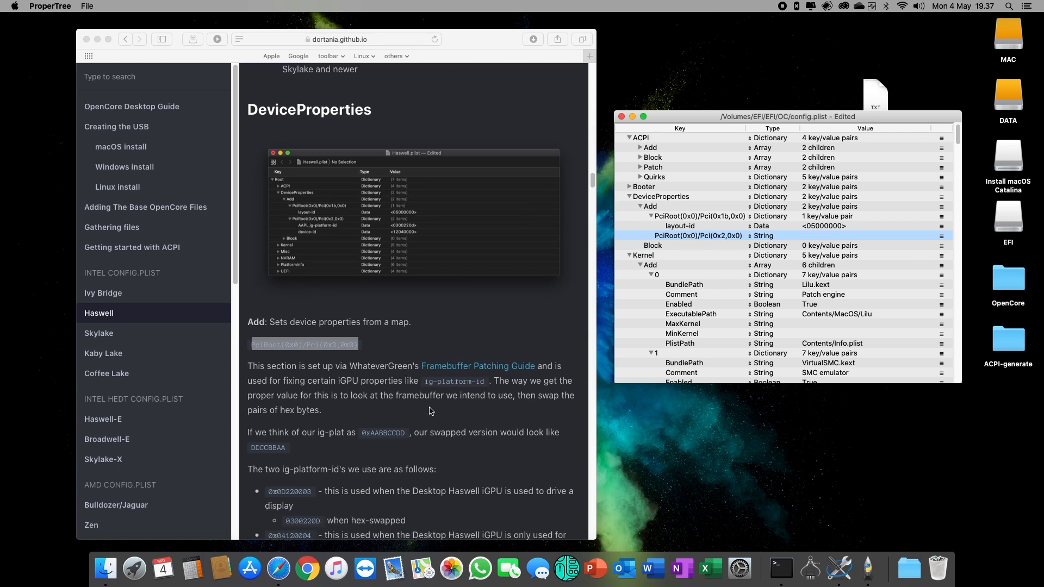
scroll(420, 407, down, 1)
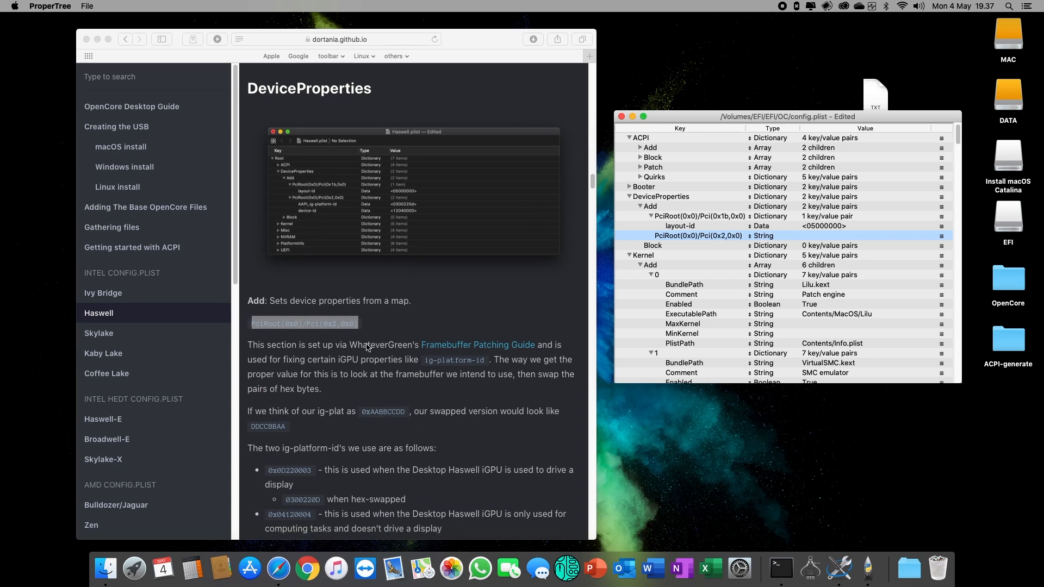
scroll(369, 351, down, 5)
scroll(367, 350, down, 6)
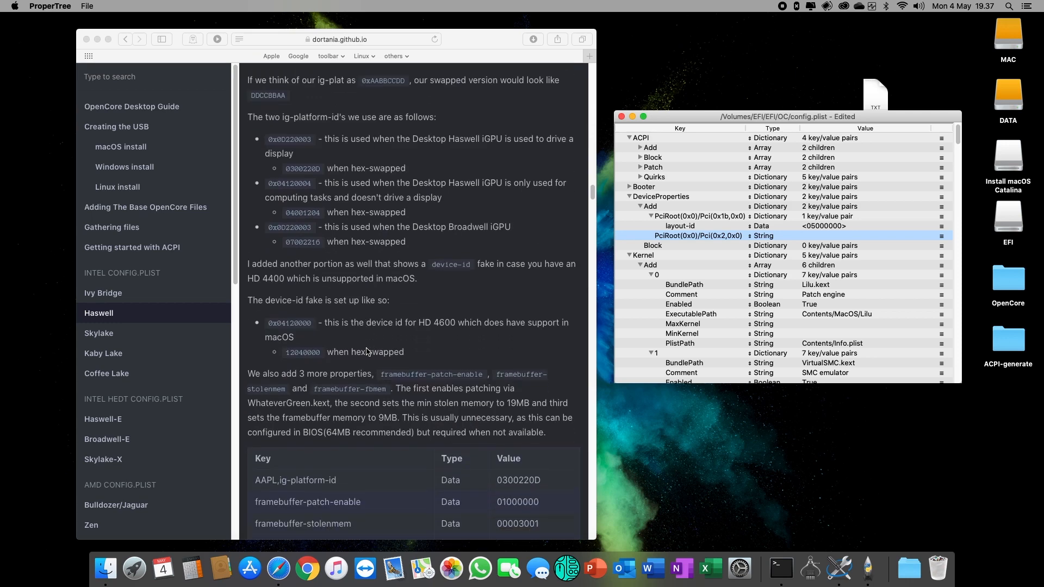
click(258, 484)
drag(338, 481, 255, 481)
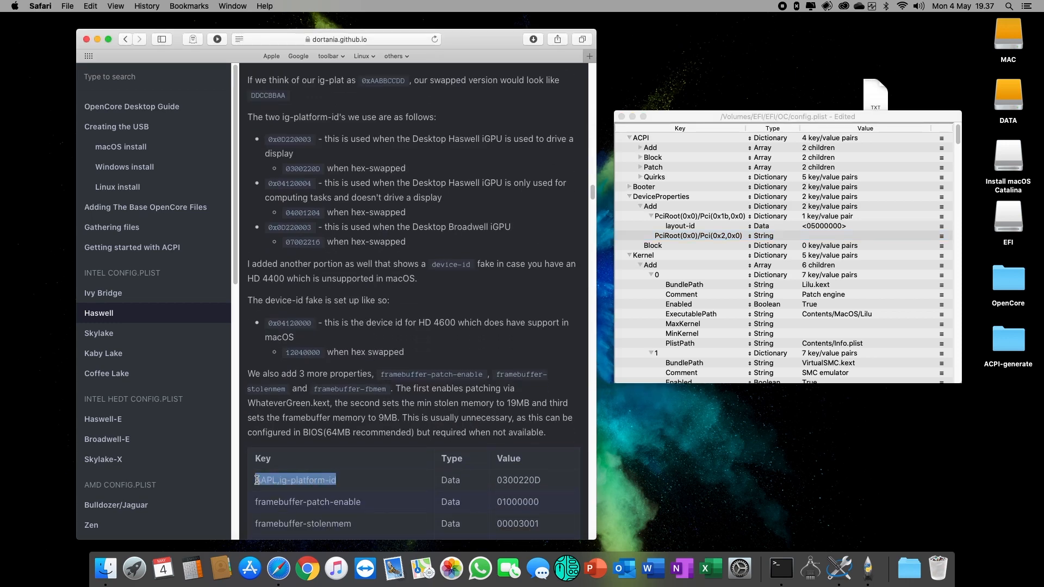
right_click(277, 482)
click(277, 480)
- Add a sibling after PciRoot(0x0)/Pci(0x2,0x0) in DeviceProperties > Add and name it AAPL,ig-platform-id with the copied text
scroll(441, 288, up, 8)
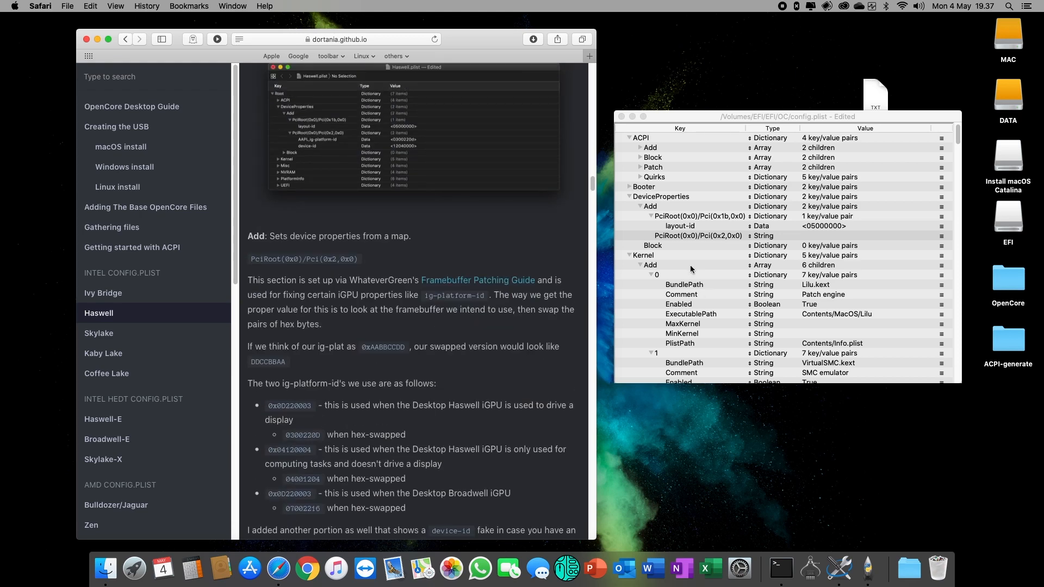
click(686, 236)
right_click(686, 237)
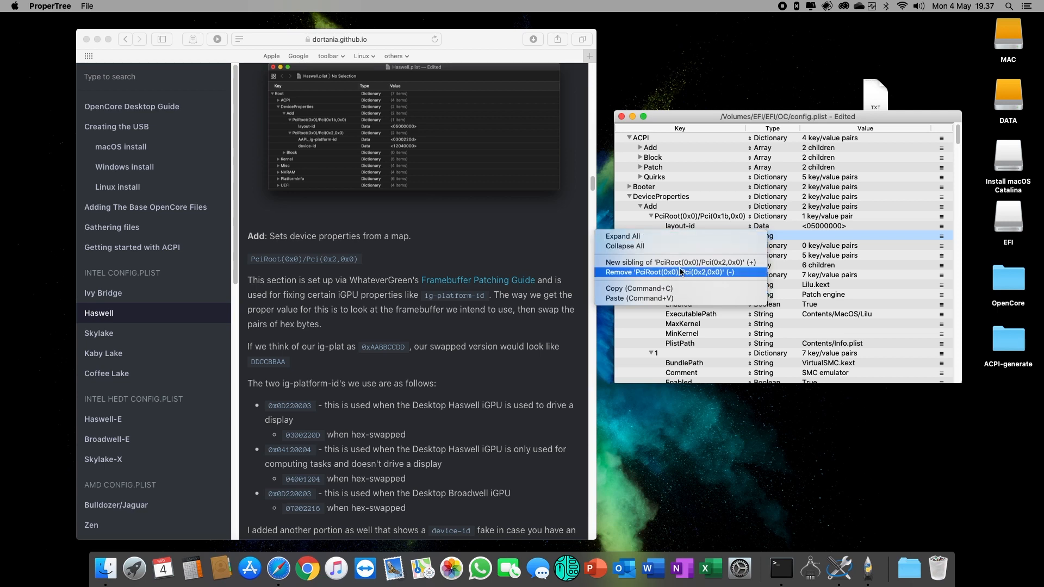
click(679, 263)
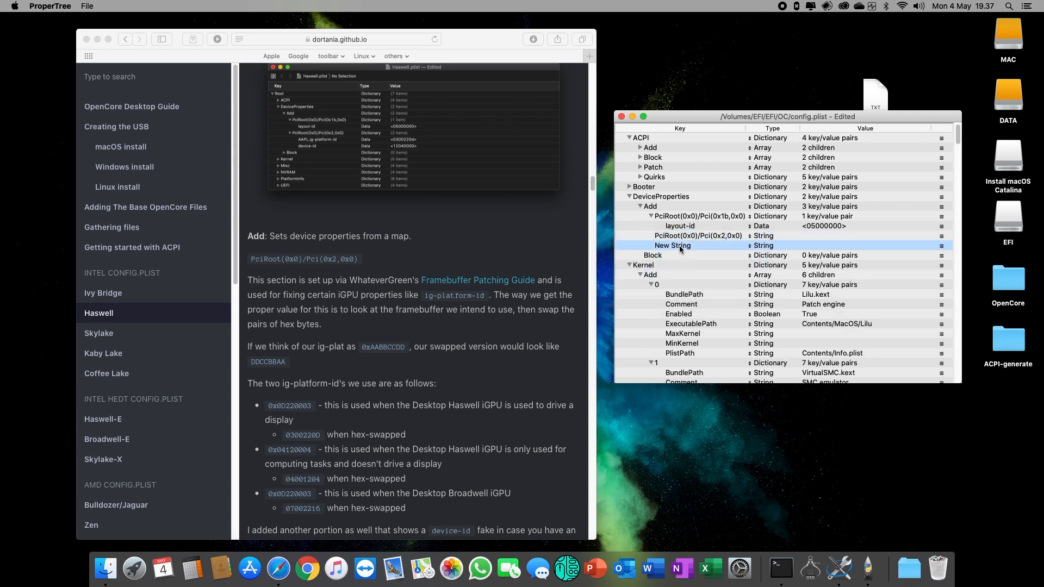
double_click(680, 246)
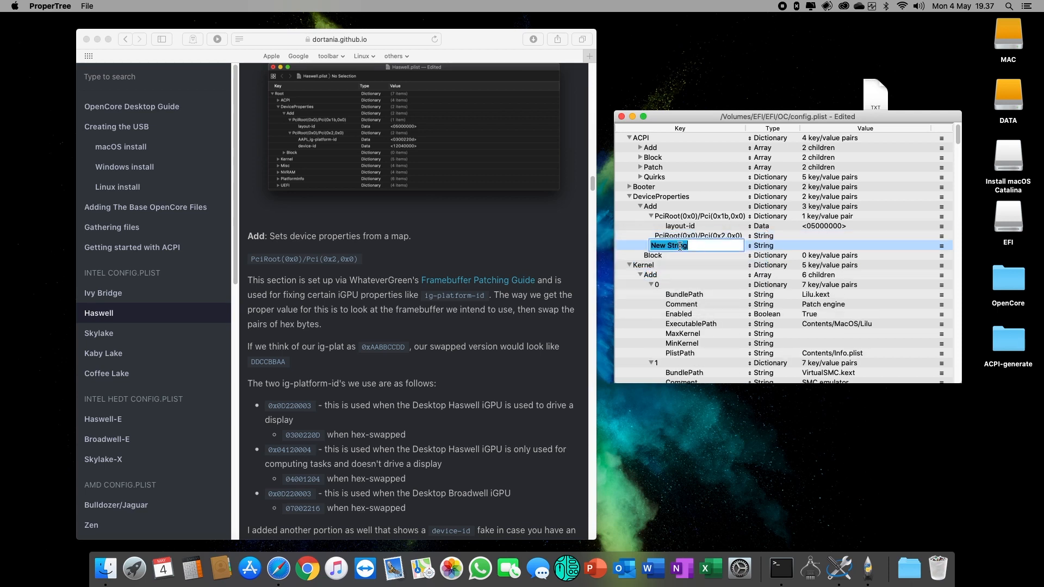
key(super+v)
key(Return)
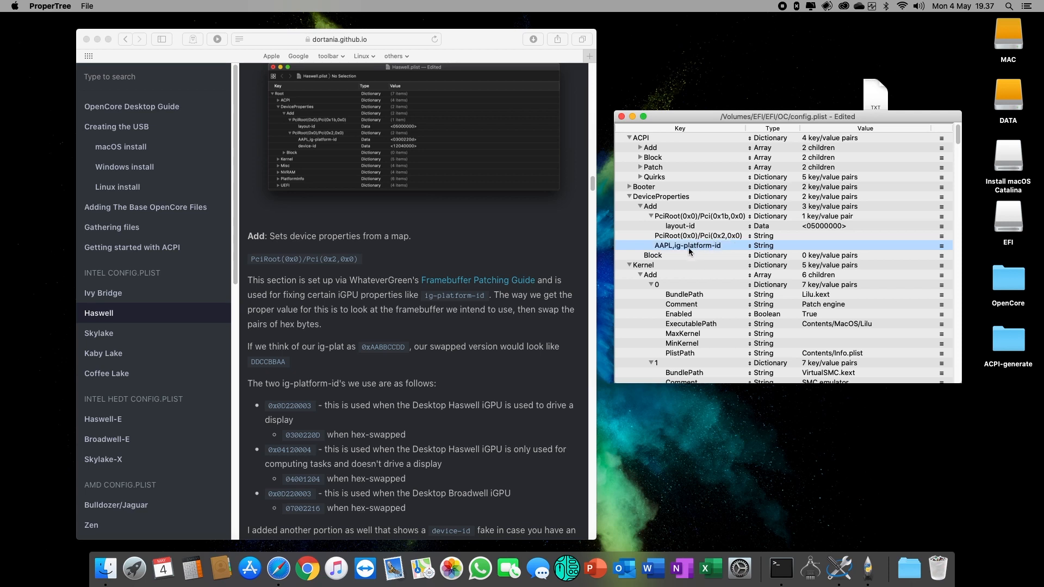
- Collapse the PciRoot(0x0)/Pci(0x1b,0x0) entry and check the options available for PciRoot(0x0)/Pci(0x2,0x0)
click(712, 237)
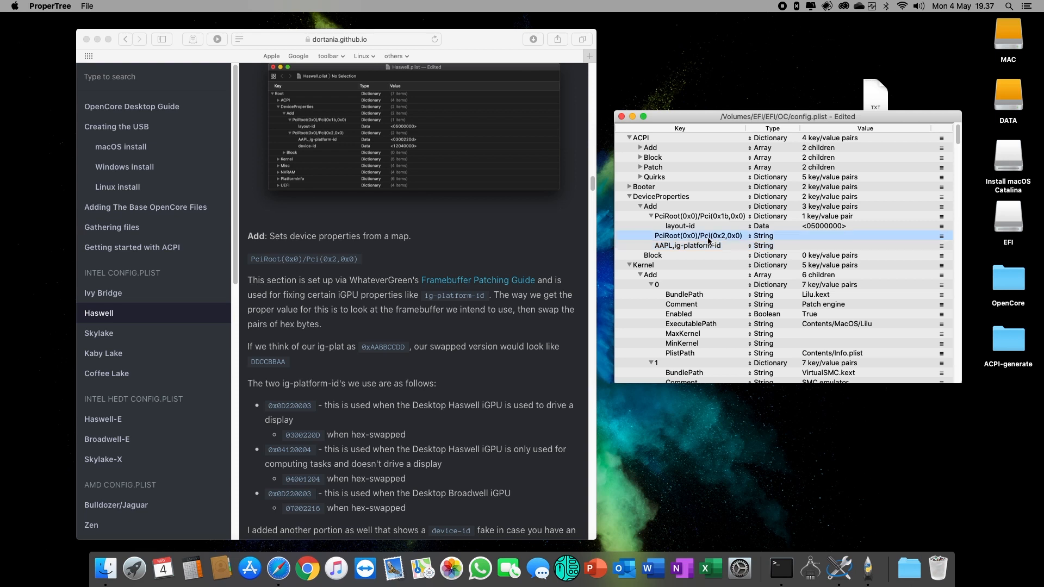
right_click(703, 239)
key(Escape)
click(652, 217)
click(679, 227)
right_click(679, 229)
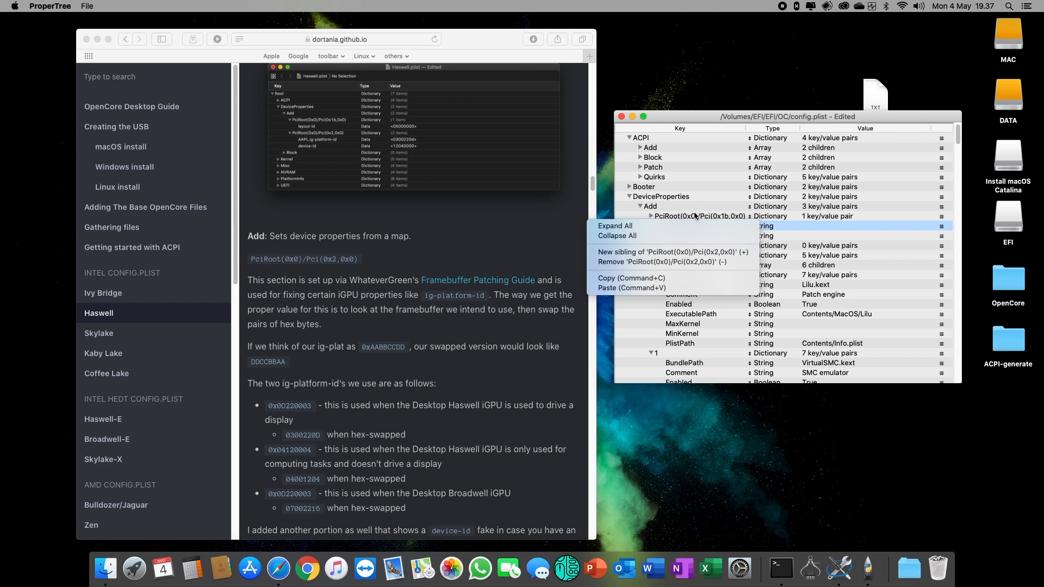
click(699, 226)
click(709, 237)
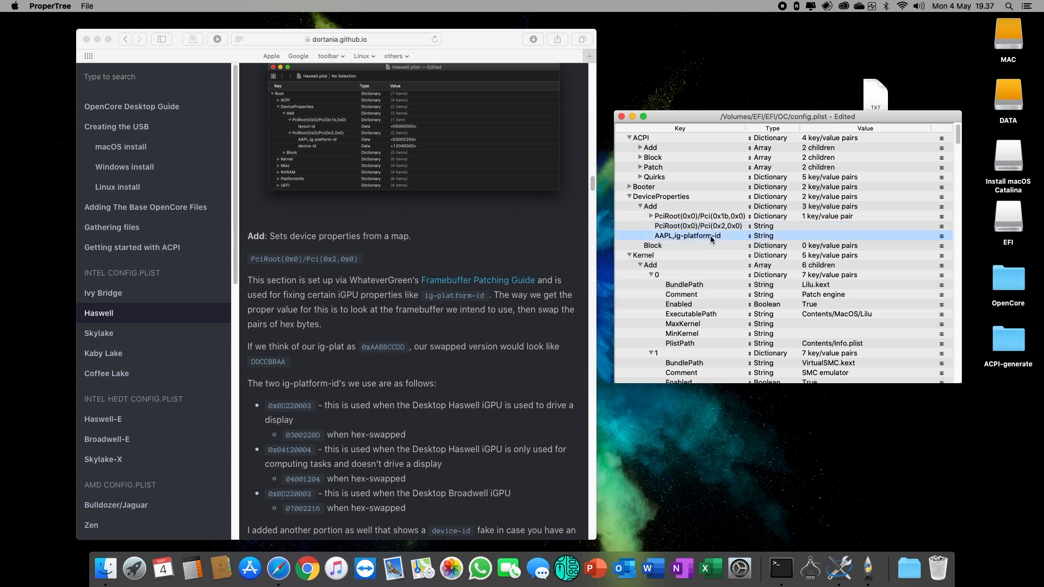
- Remove the AAPL,ig-platform-id entry from DeviceProperties > Add
double_click(675, 235)
click(636, 228)
click(662, 238)
right_click(663, 238)
click(660, 271)
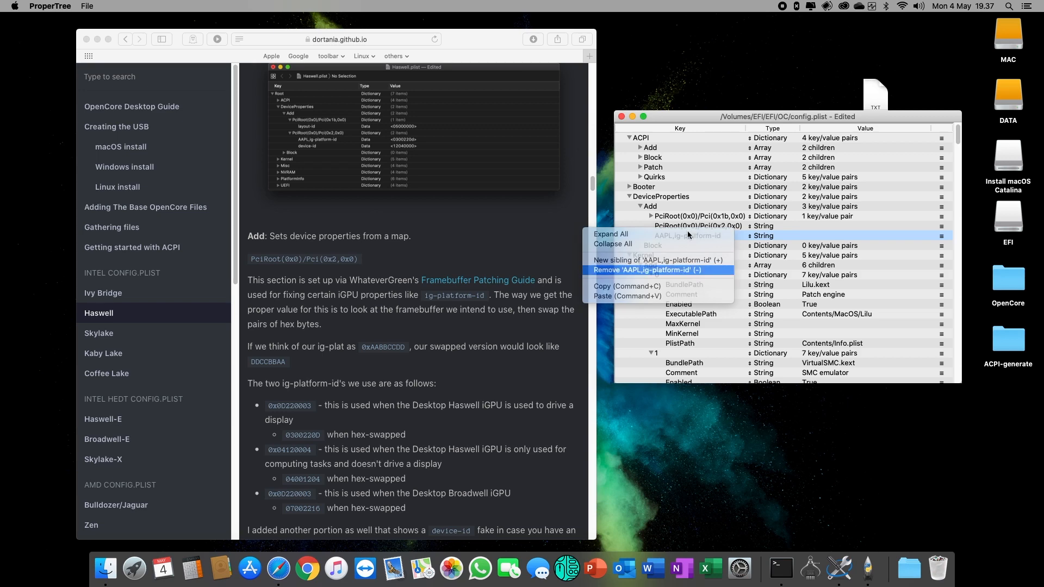
- Try again to add an AAPL,ig-platform-id entry by creating a new sibling of PciRoot(0x0)/Pci(0x2,0x0)
click(691, 229)
right_click(692, 229)
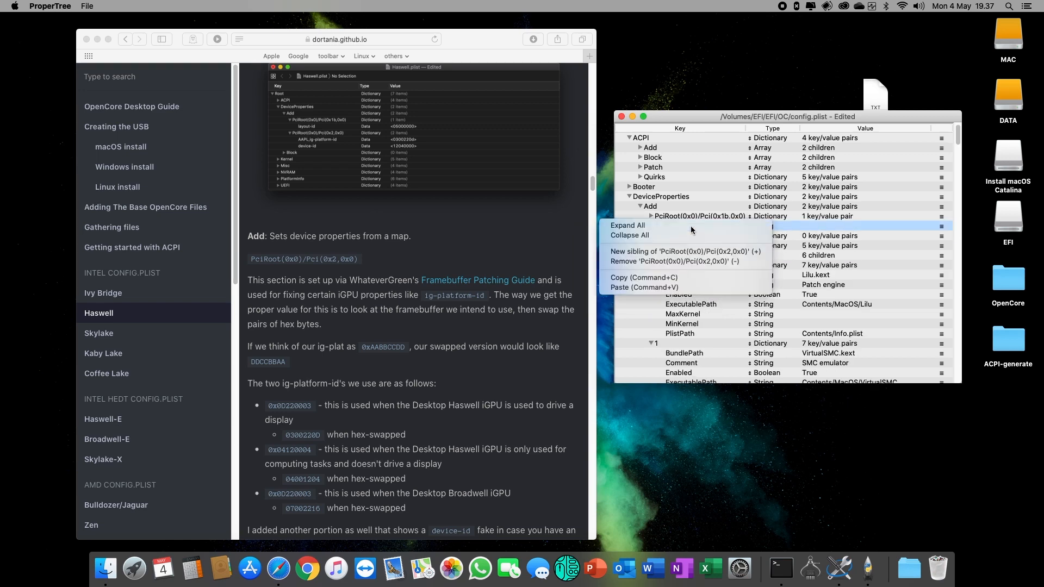
click(705, 251)
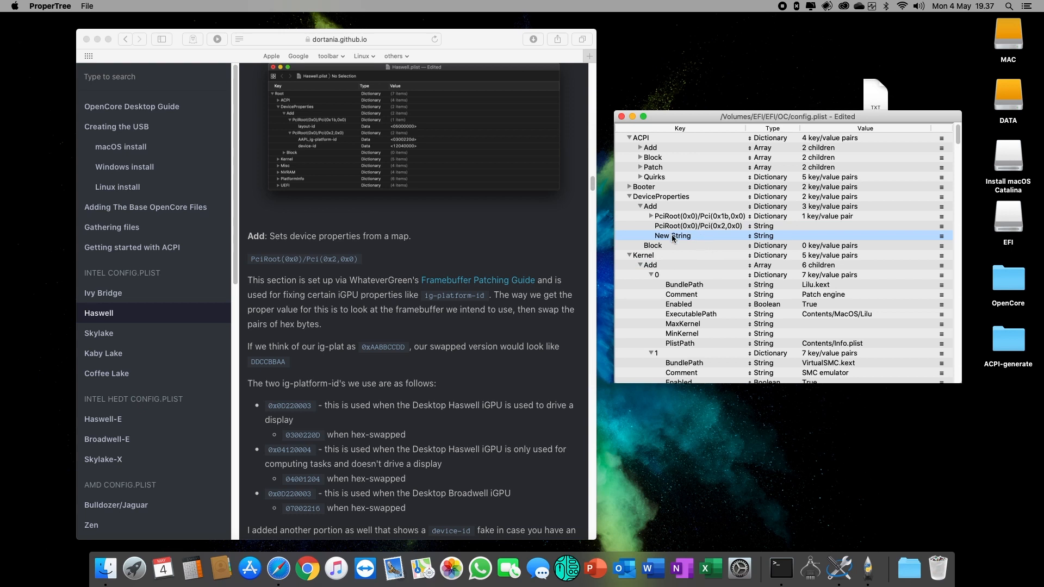
double_click(672, 235)
key(super+v)
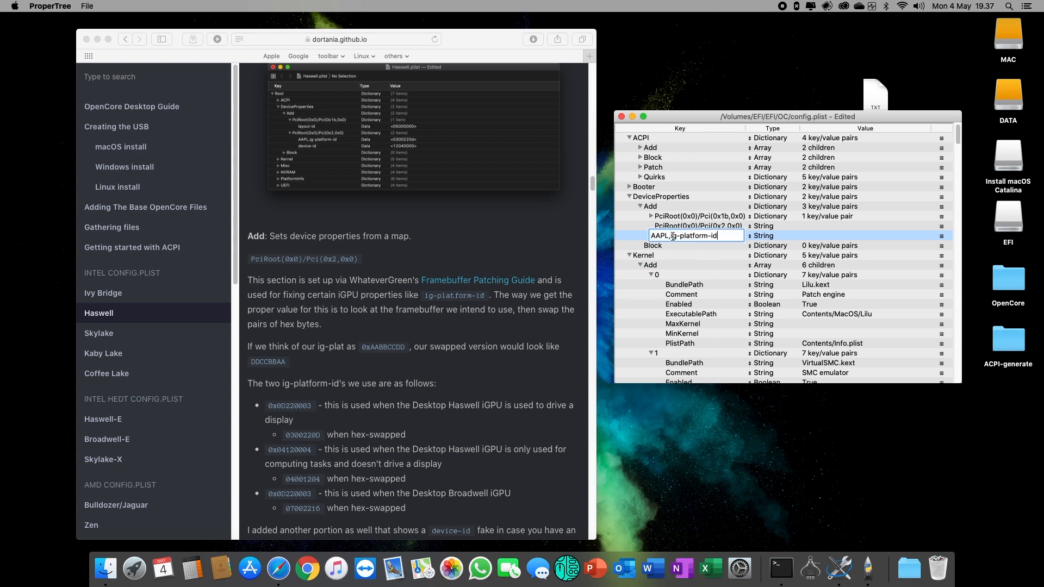
click(702, 227)
- Expand PciRoot(0x0)/Pci(0x1b,0x0) again and remove the misplaced AAPL,ig-platform-id sibling
click(651, 217)
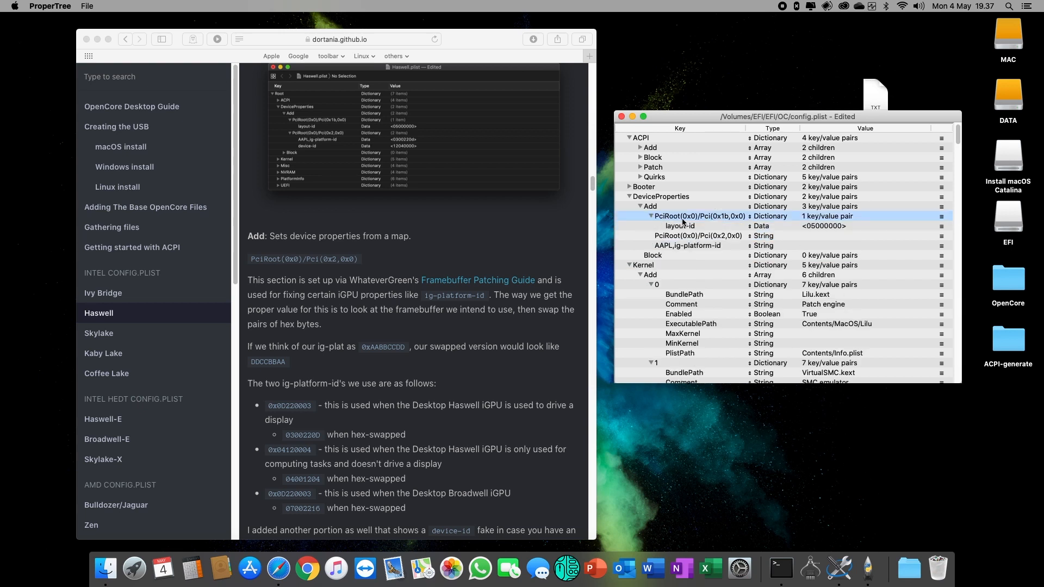
click(761, 238)
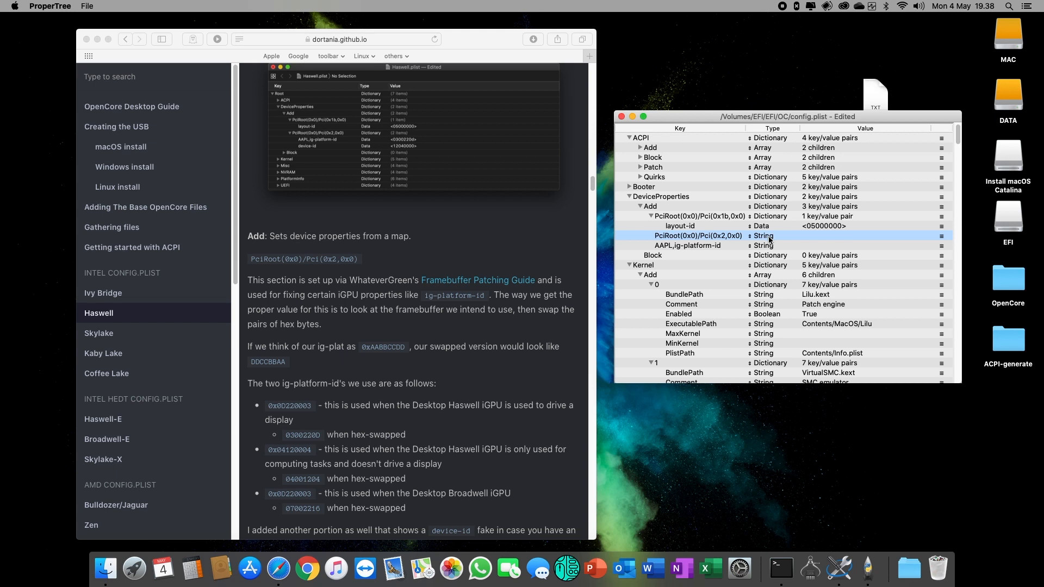
click(700, 246)
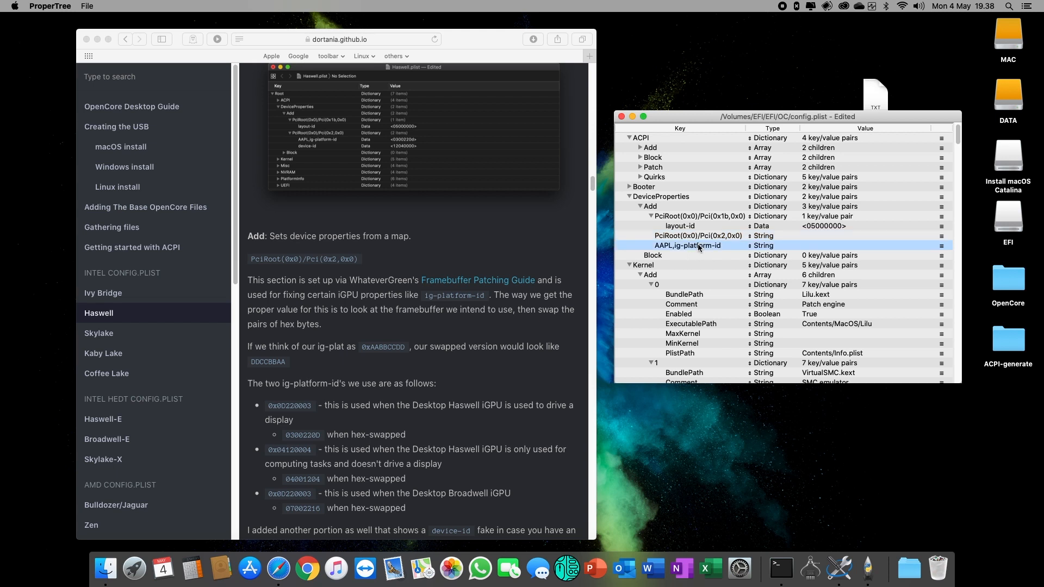
right_click(701, 249)
click(694, 282)
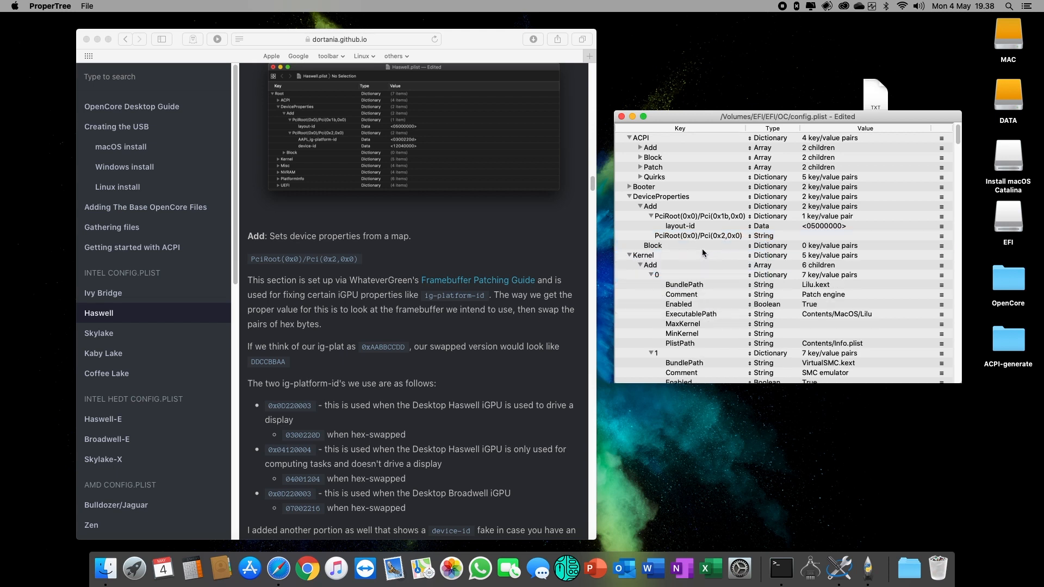
- Change the type of PciRoot(0x0)/Pci(0x2,0x0) to Dictionary and create a new child under it
click(701, 240)
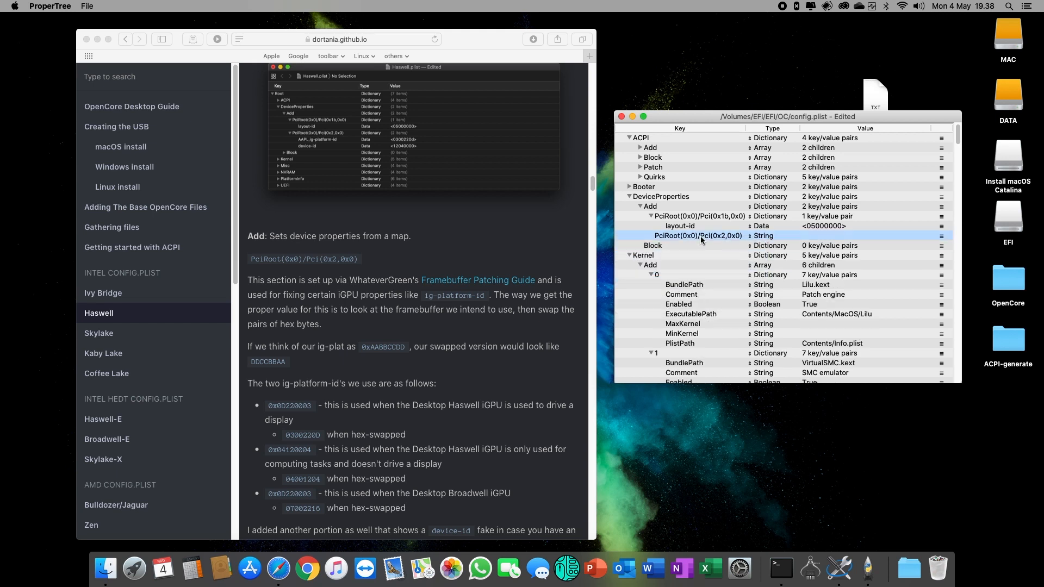
click(770, 239)
click(774, 236)
right_click(690, 235)
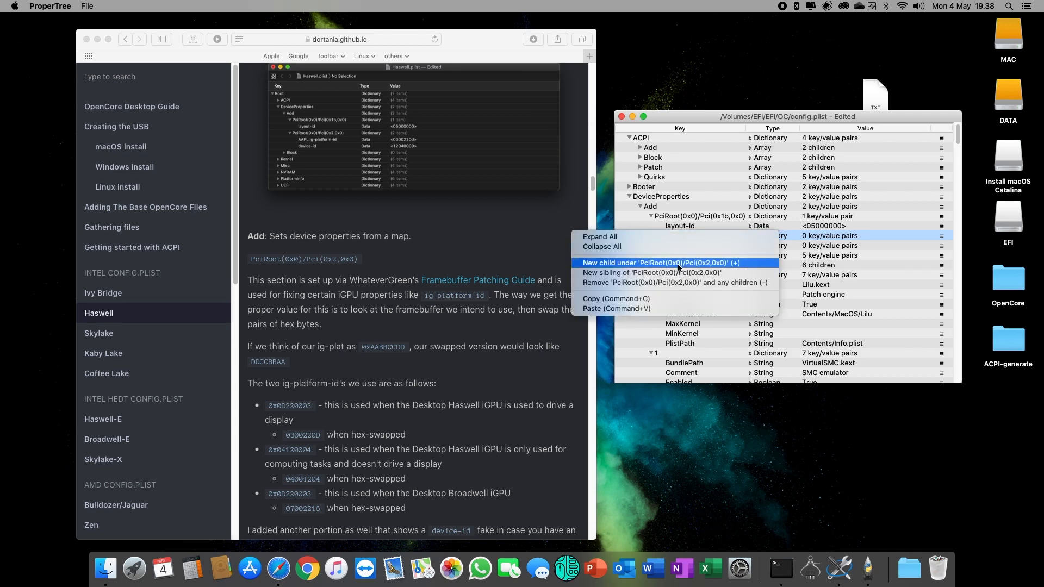
click(678, 263)
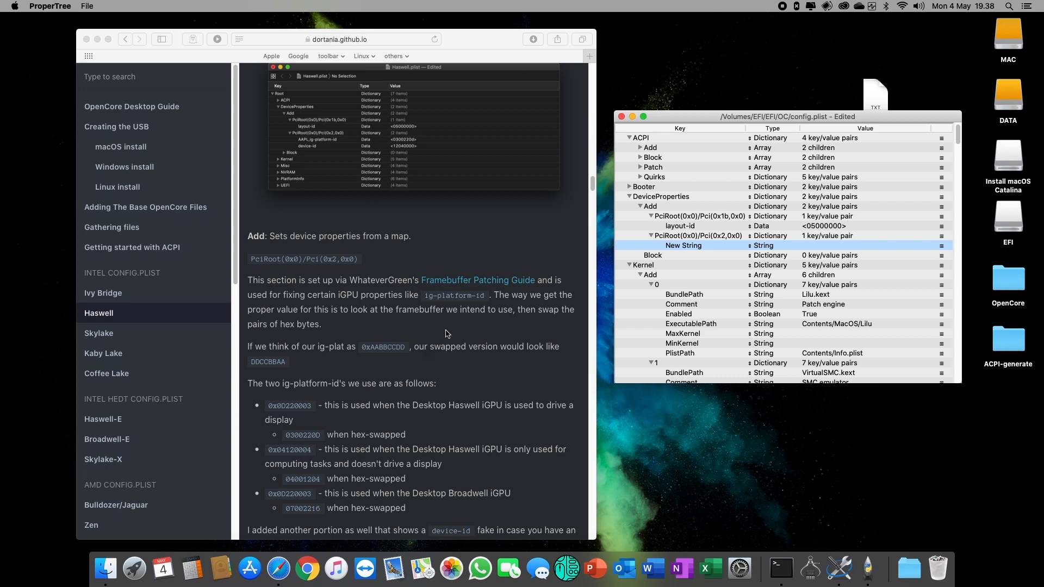
- Copy the key name AAPL,ig-platform-id from the guide's iGPU table and use it to name the new child of PciRoot(0x0)/Pci(0x2,0x0)
click(461, 369)
scroll(468, 359, down, 5)
scroll(468, 360, down, 3)
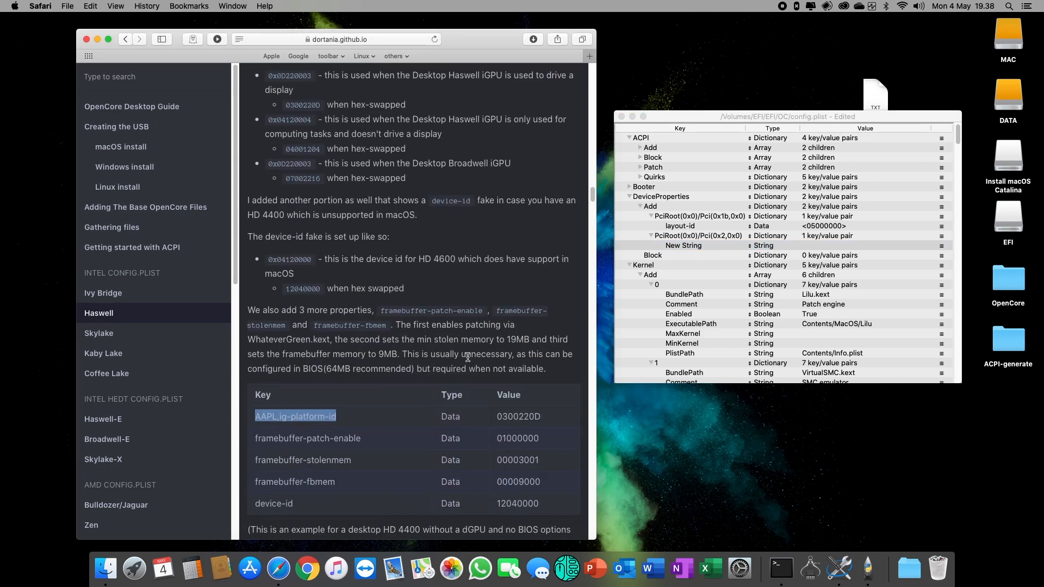
right_click(311, 417)
click(326, 447)
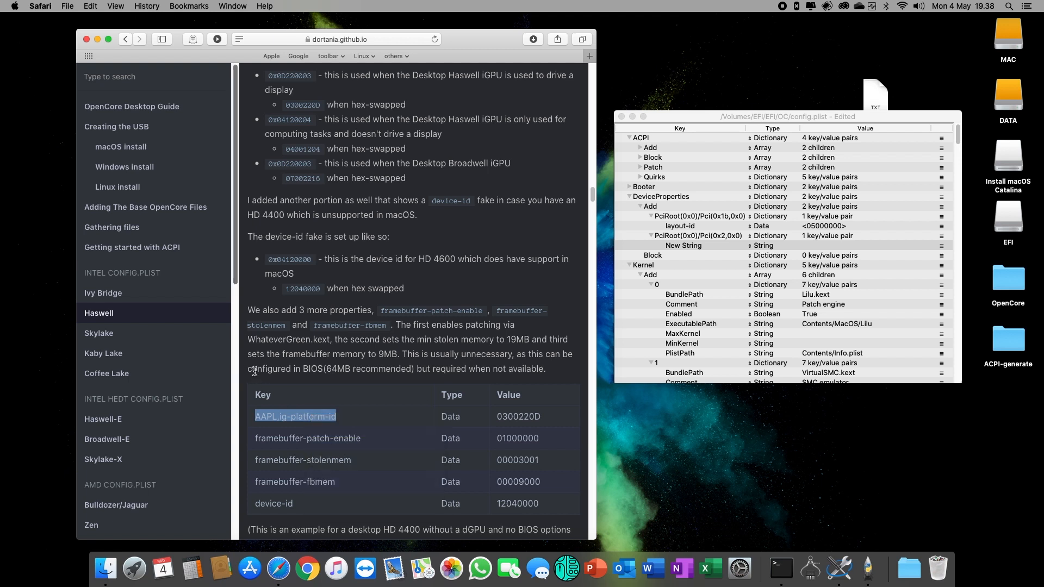
drag(248, 369, 541, 485)
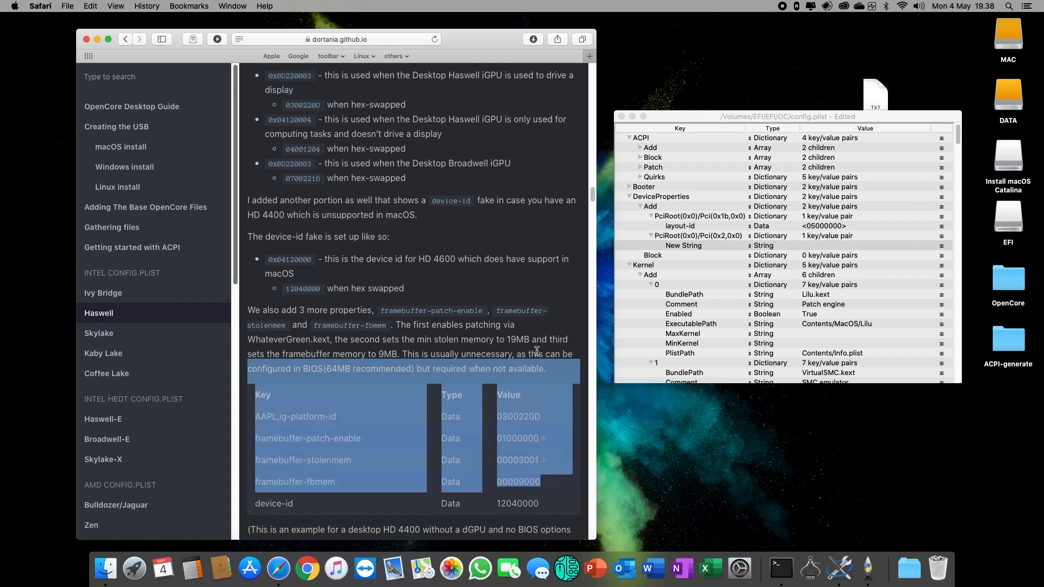
click(537, 333)
scroll(537, 333, down, 2)
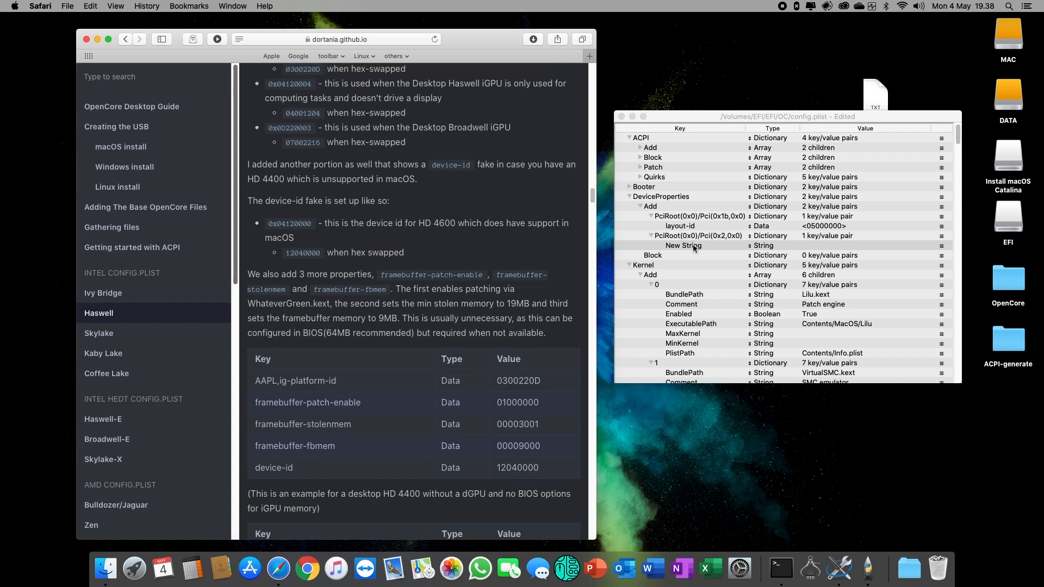
double_click(693, 245)
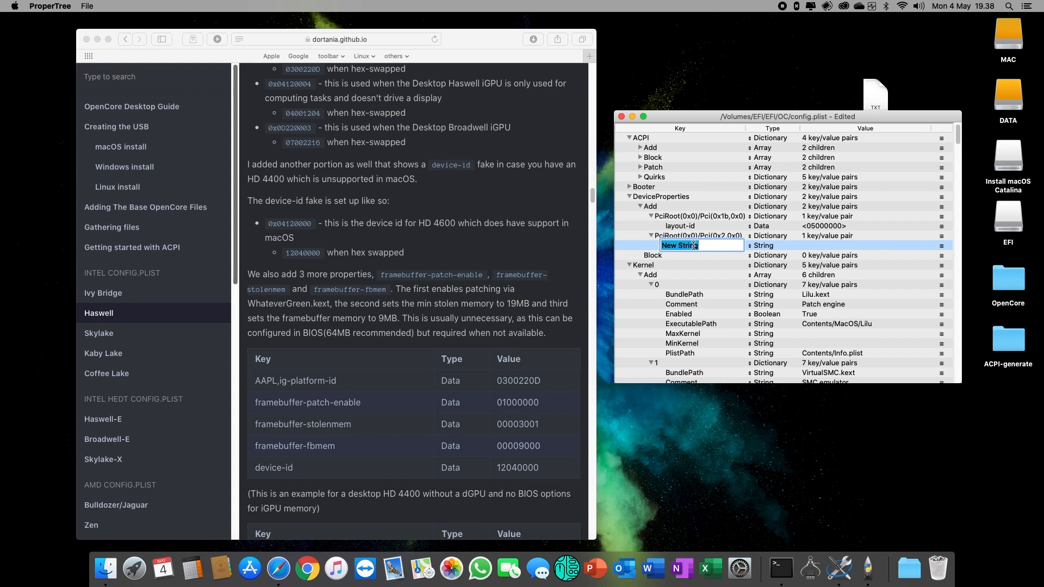
key(super+v)
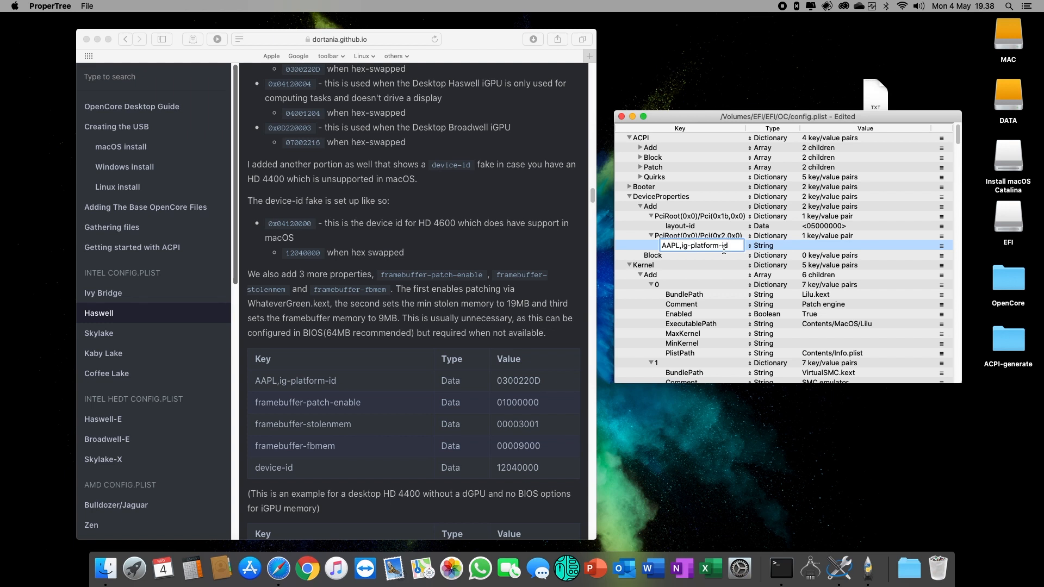
- Set the AAPL,ig-platform-id entry to type Data with the value 0300220D copied from the guide's table
click(520, 386)
double_click(520, 383)
right_click(520, 383)
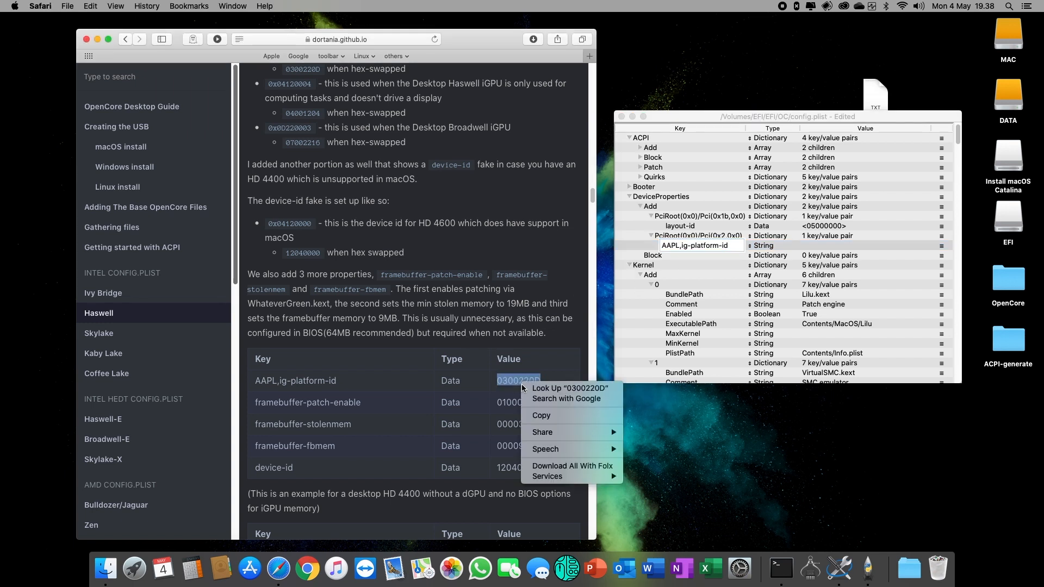
click(541, 418)
click(816, 245)
double_click(816, 246)
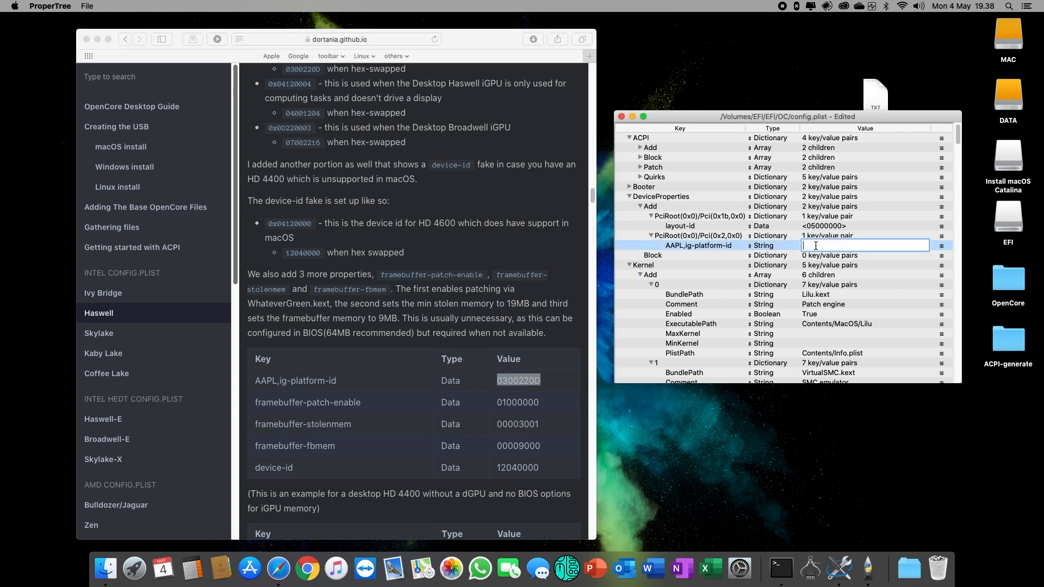
click(775, 249)
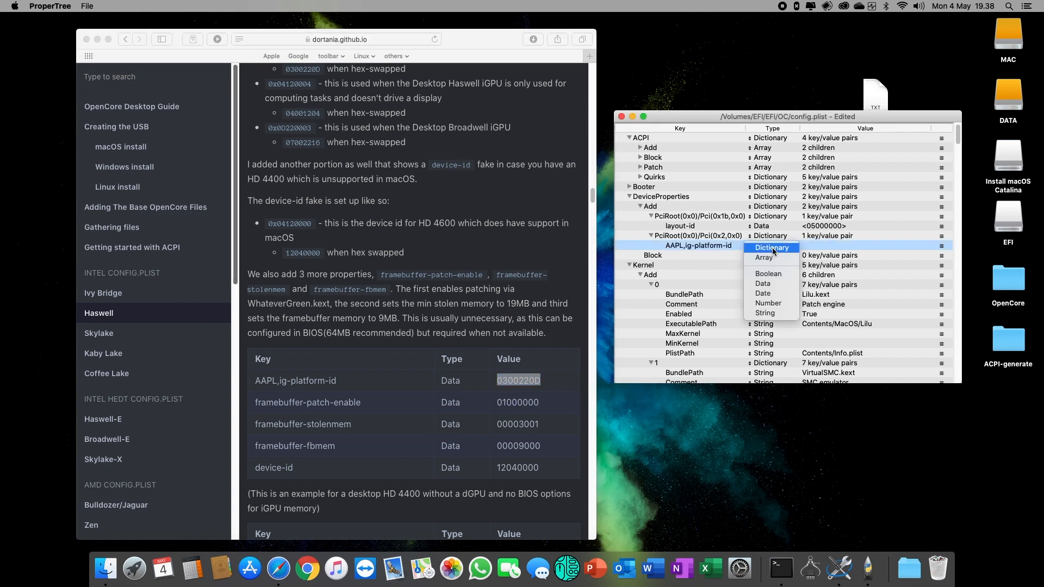
click(776, 284)
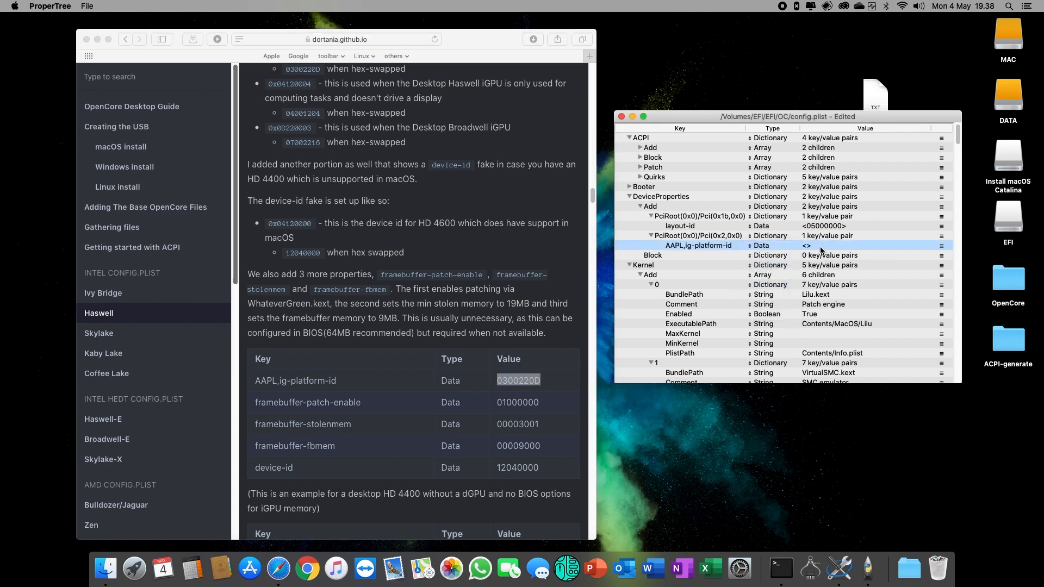
double_click(821, 247)
key(super+v)
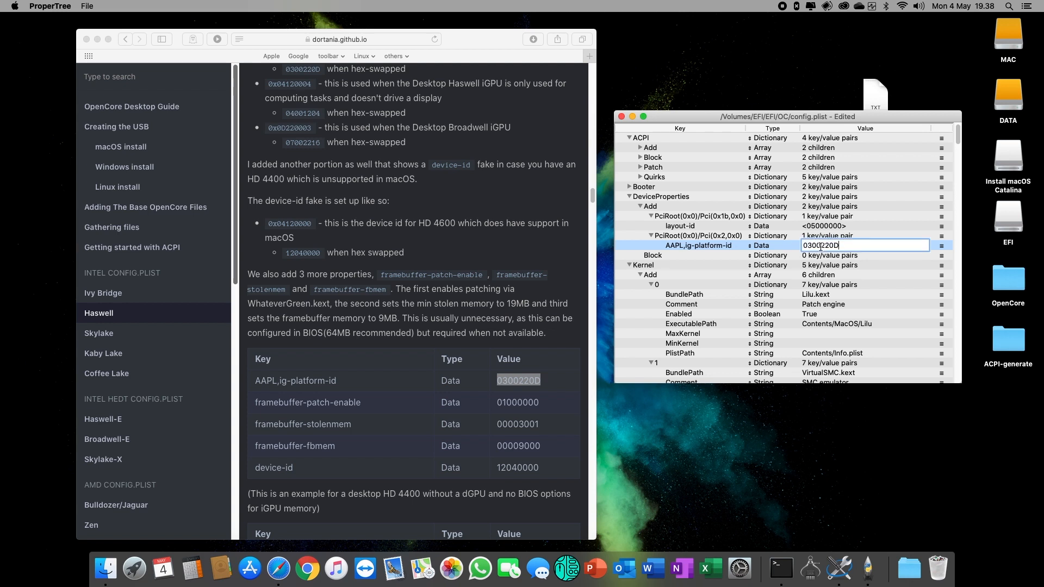
key(Return)
- Copy the key name device-id from the guide and add a child with that name under PciRoot(0x0)/Pci(0x2,0x0)
click(287, 467)
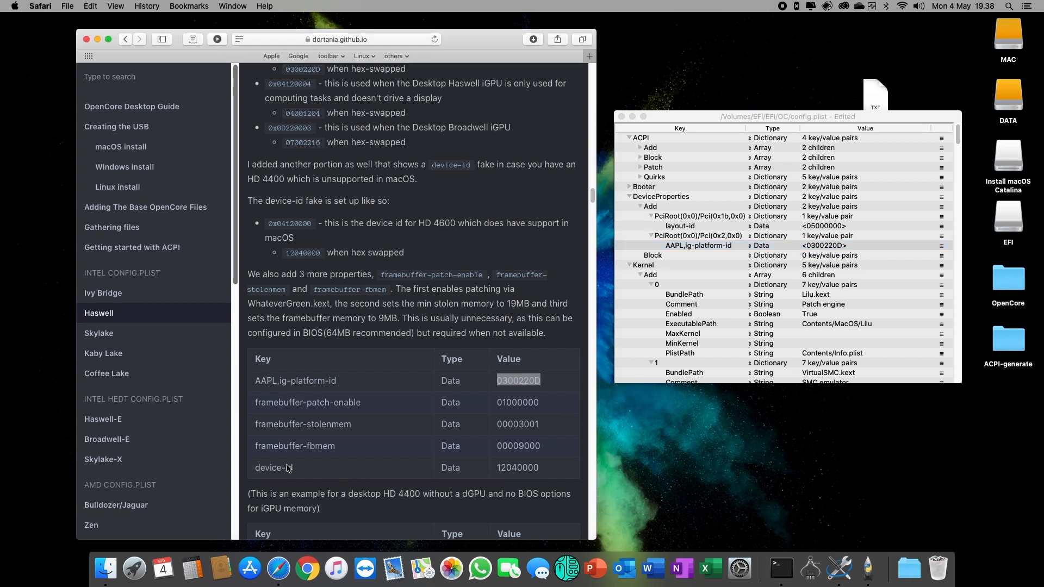
triple_click(288, 469)
click(287, 468)
drag(294, 468, 255, 469)
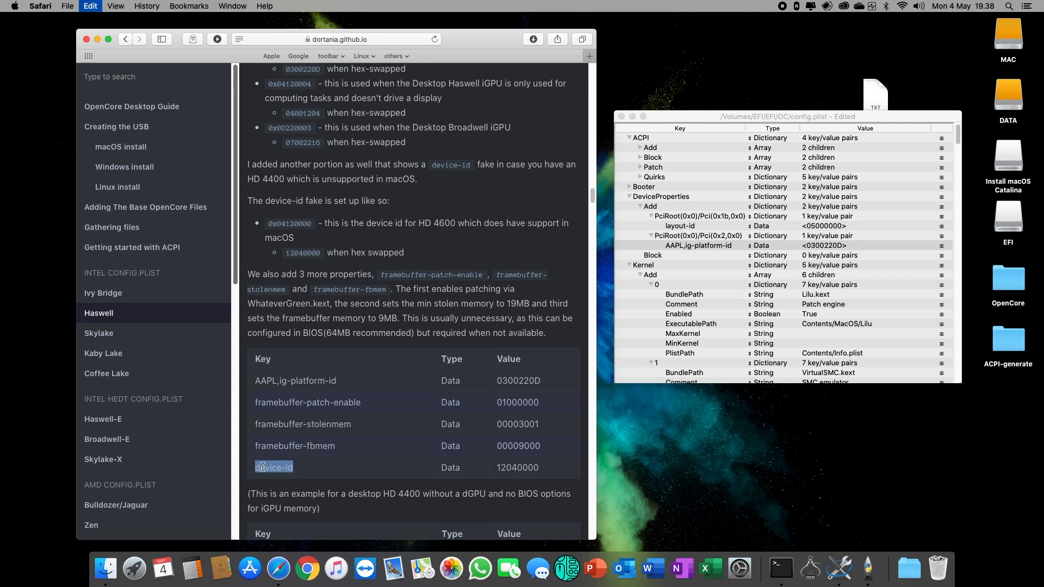
click(699, 241)
right_click(699, 240)
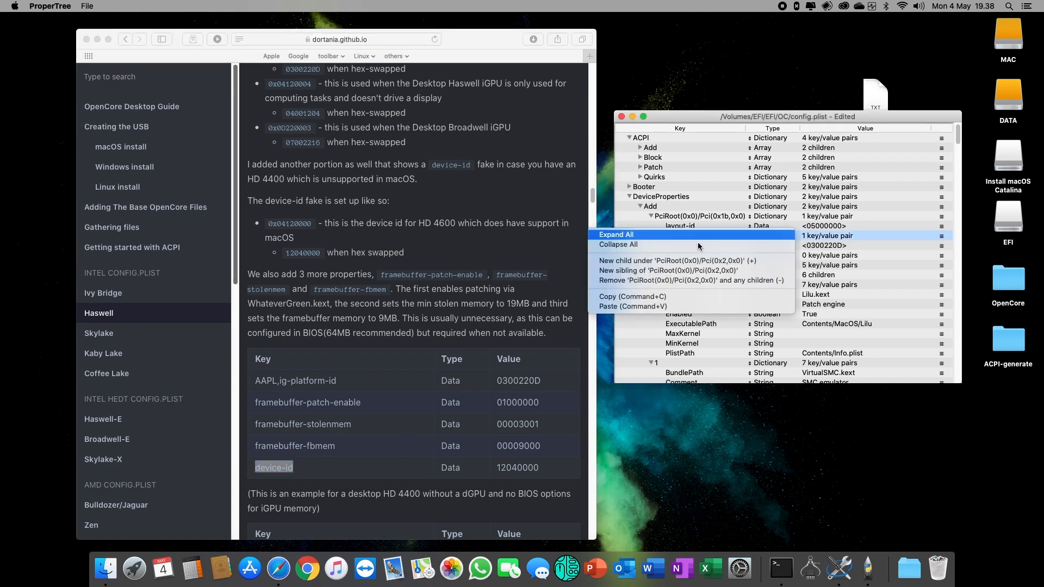
click(693, 260)
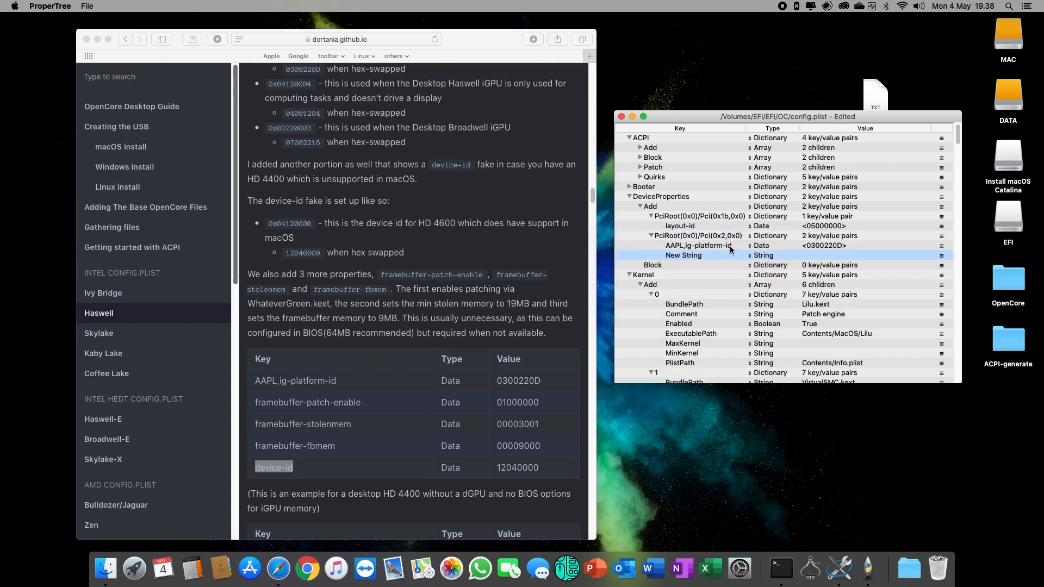
double_click(692, 255)
key(cmd+v)
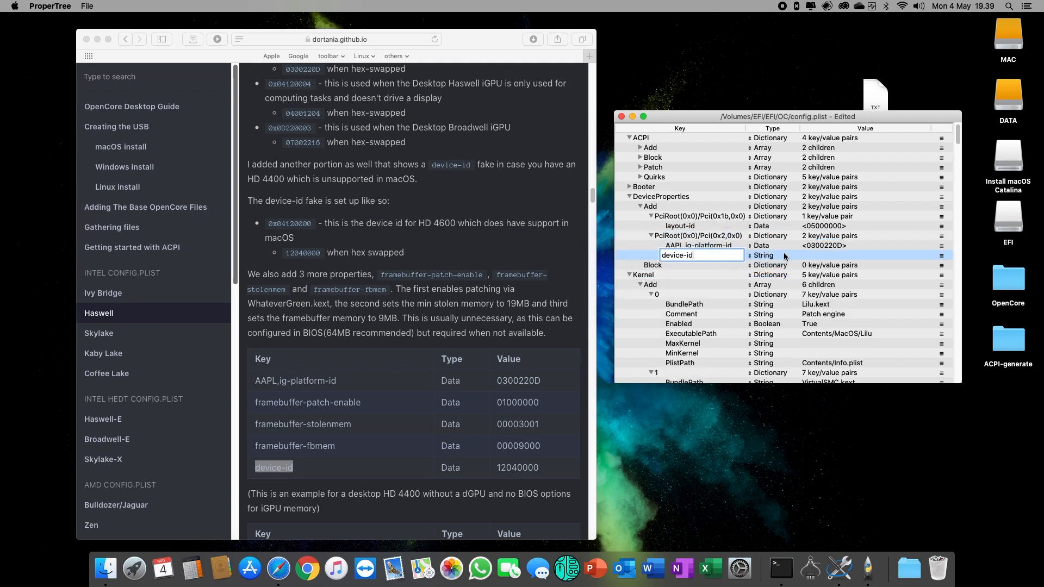
- Set the device-id entry to type Data with the value 12040000 copied from the guide's iGPU table
key(Return)
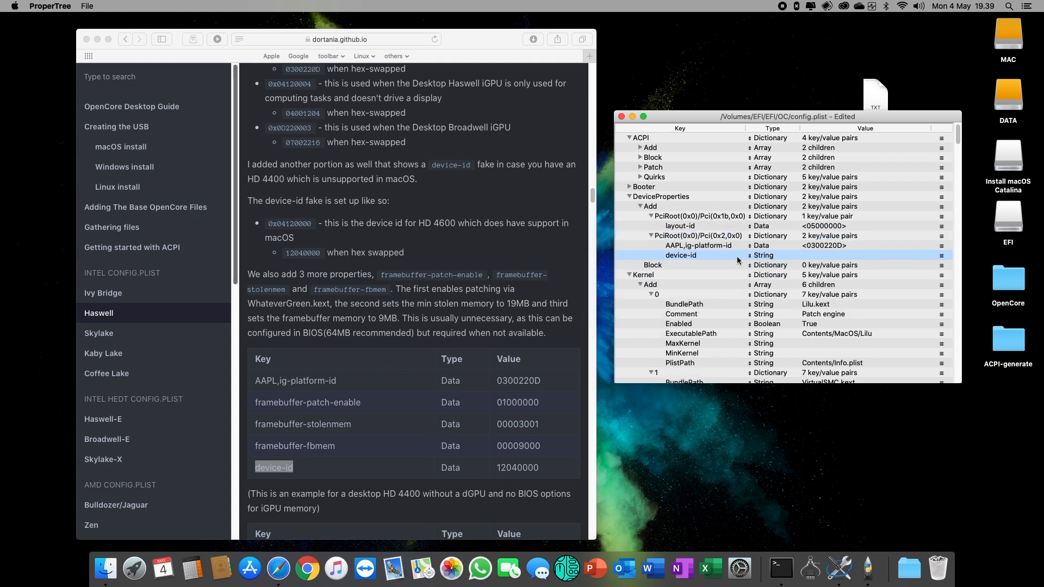
click(766, 256)
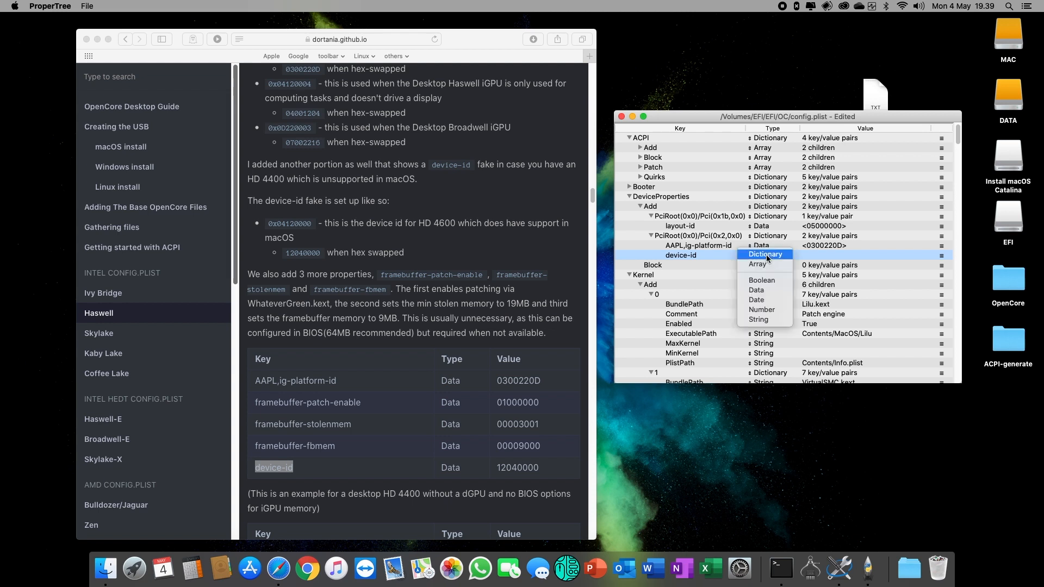
click(766, 291)
click(516, 471)
double_click(516, 468)
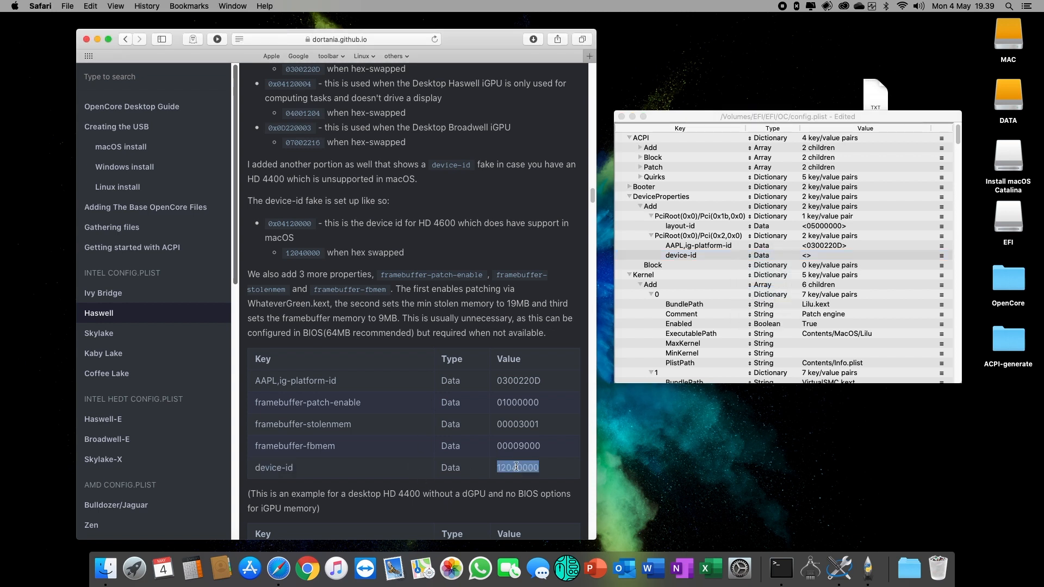
right_click(516, 468)
click(538, 482)
click(822, 257)
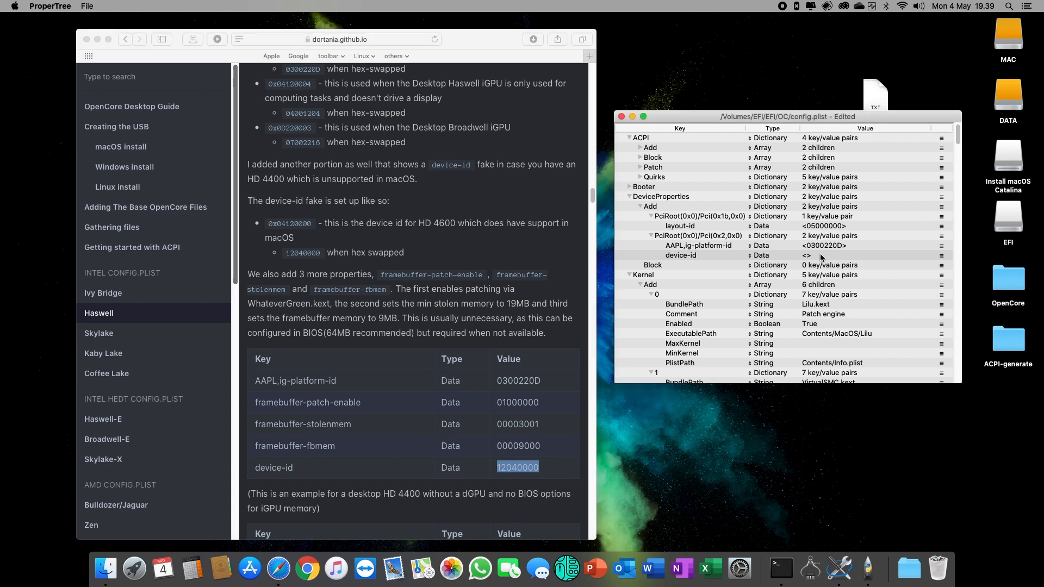
double_click(822, 256)
key(super+v)
key(Return)
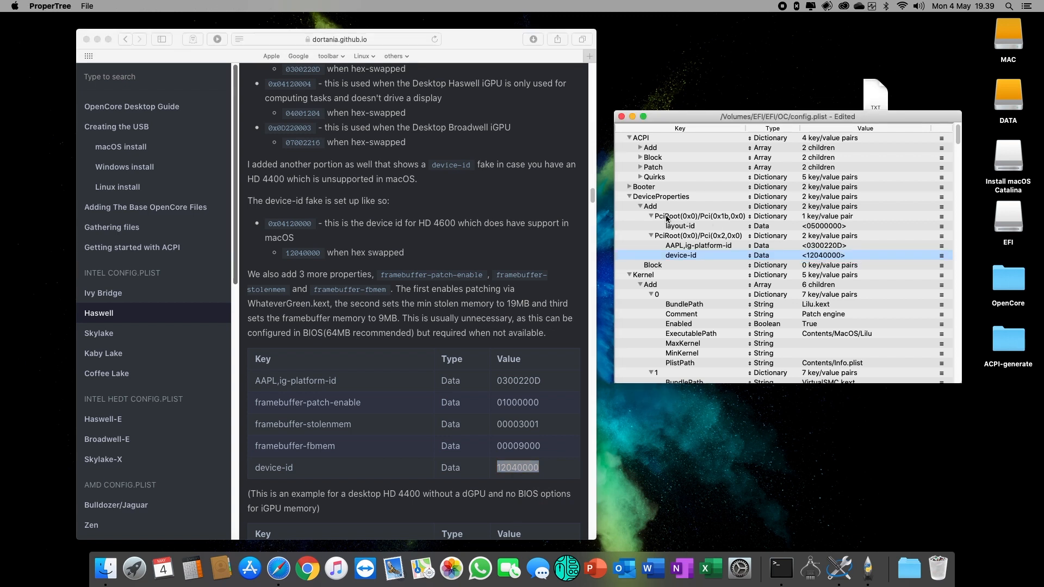
- Collapse the DeviceProperties section in the plist and bring up the Kernel section of the guide
click(630, 198)
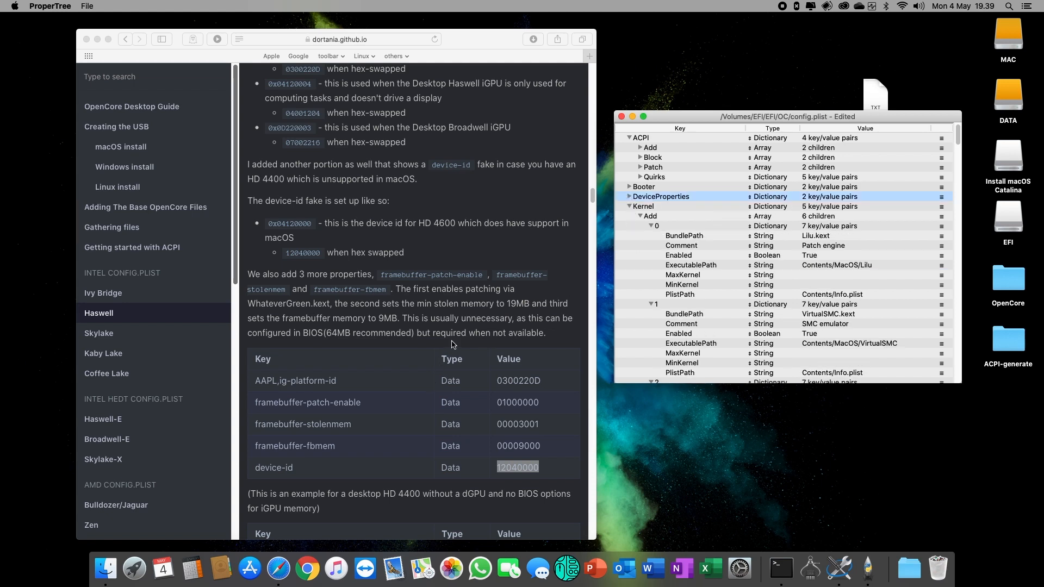
scroll(535, 295, down, 5)
scroll(536, 296, down, 12)
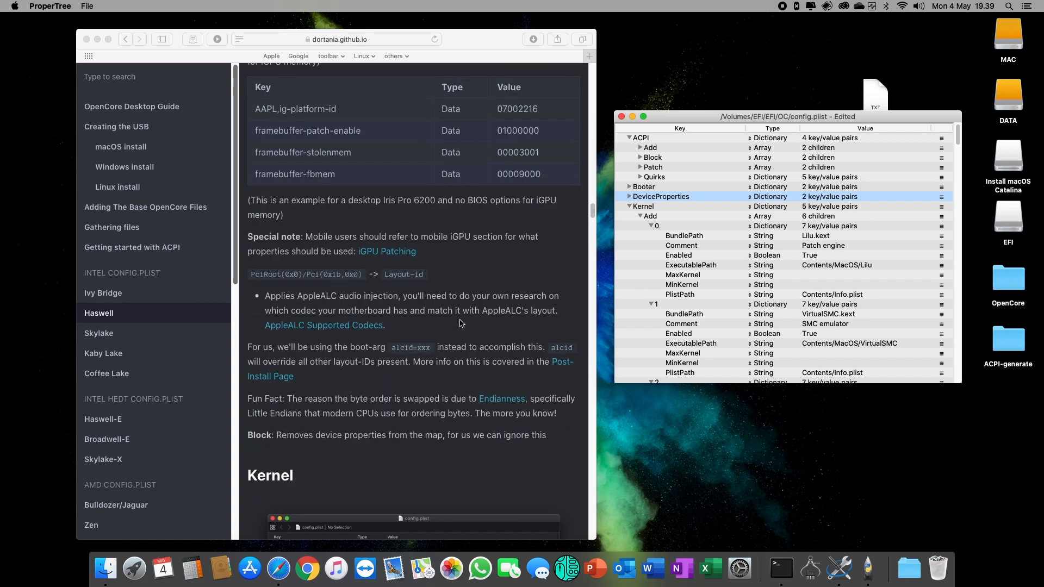
scroll(461, 324, down, 4)
scroll(460, 324, down, 11)
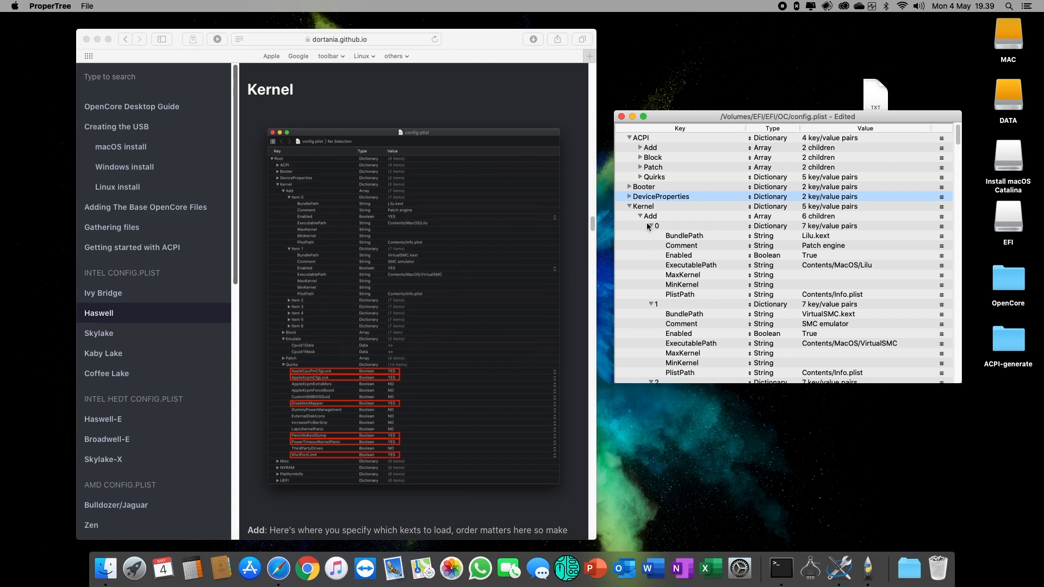
- Review the kext entries under Kernel Add, checking each BundlePath and Enabled value from Lilu.kext through USBInjectAll.kext
click(667, 218)
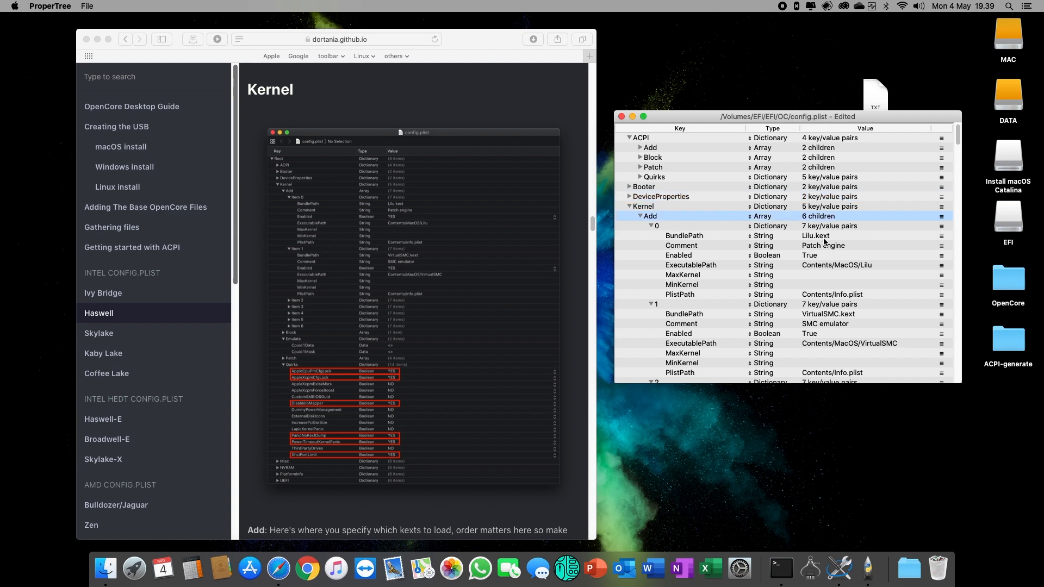
click(855, 237)
scroll(829, 278, down, 3)
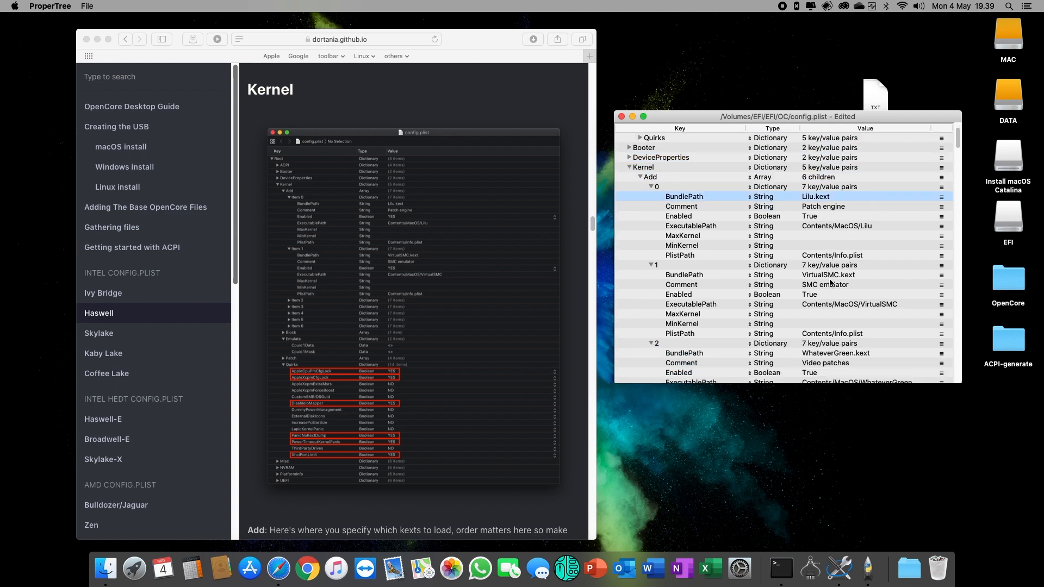
click(840, 267)
click(827, 188)
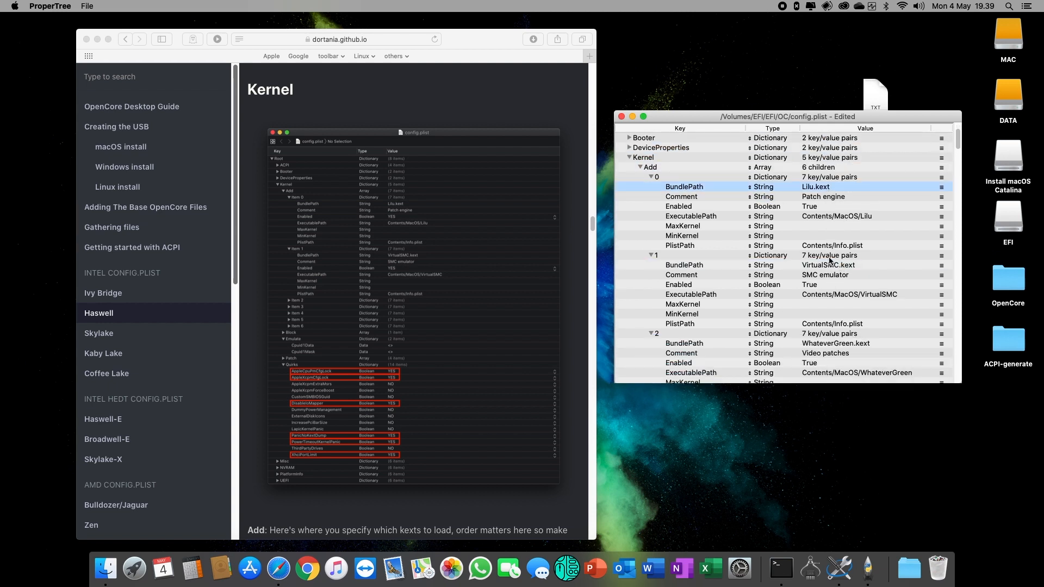
click(831, 268)
scroll(815, 280, down, 5)
click(820, 187)
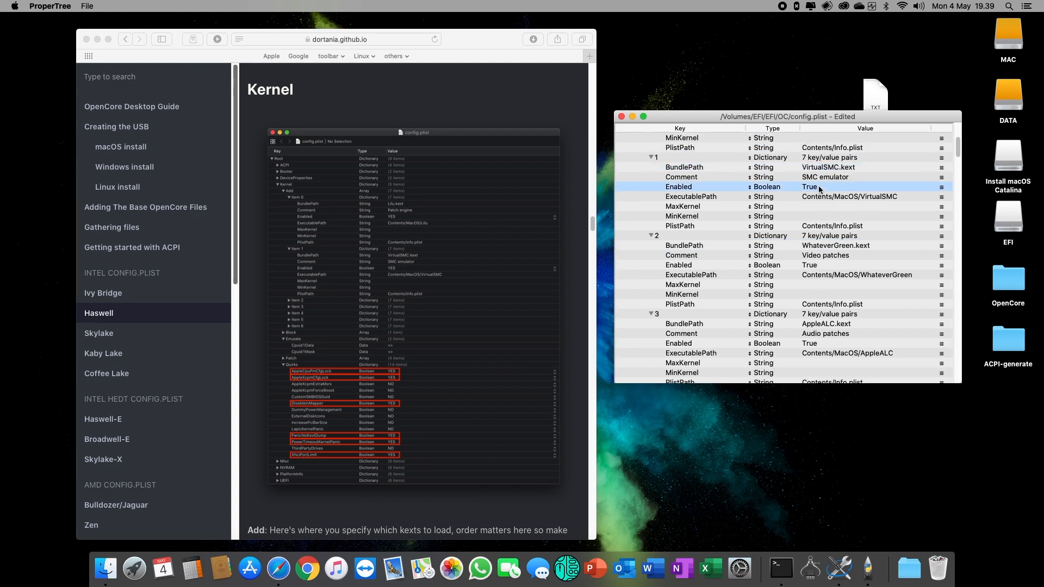
click(822, 268)
click(836, 250)
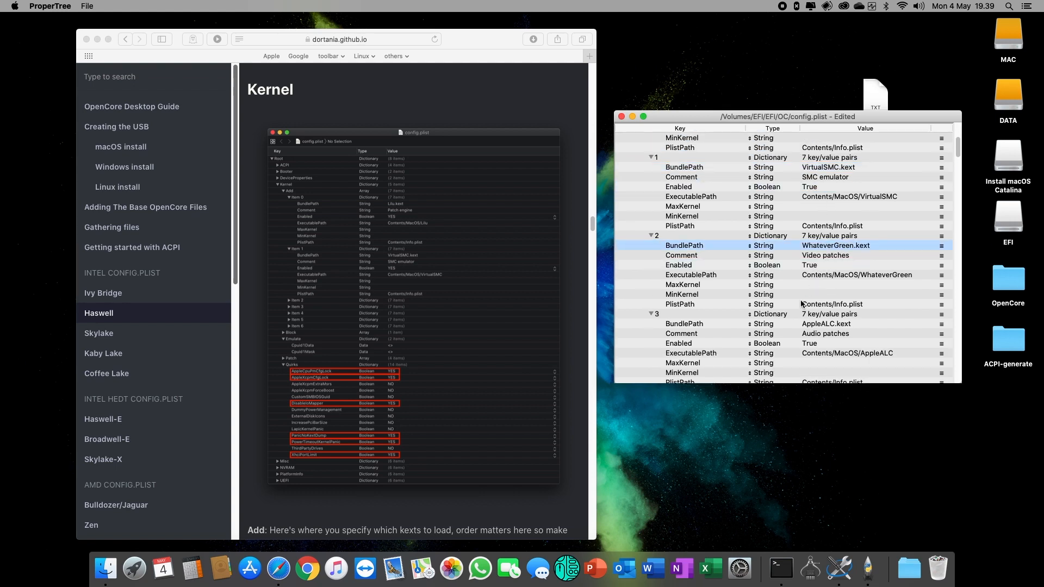
scroll(803, 303, down, 5)
click(822, 237)
click(825, 220)
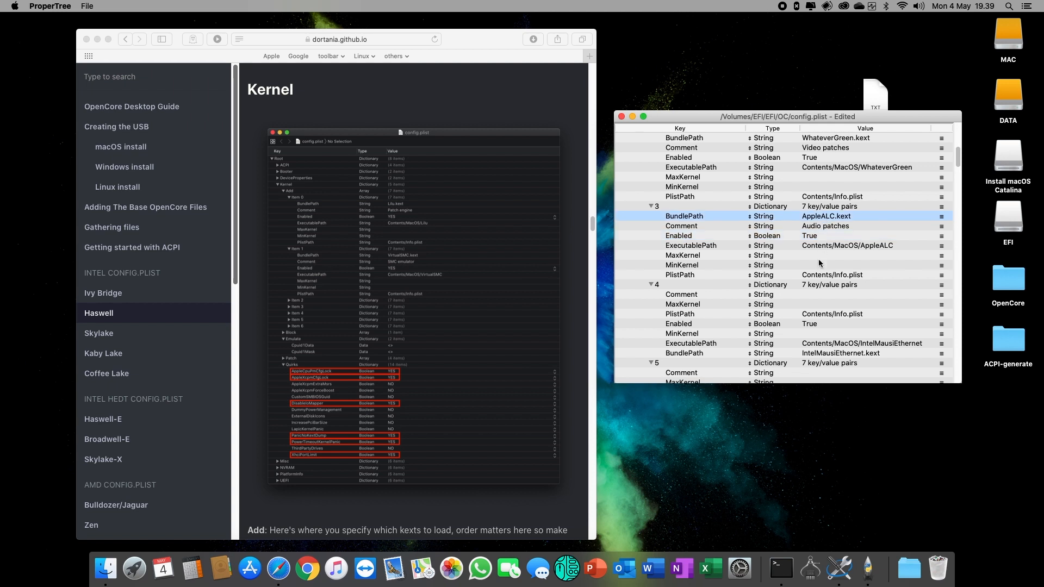
click(819, 325)
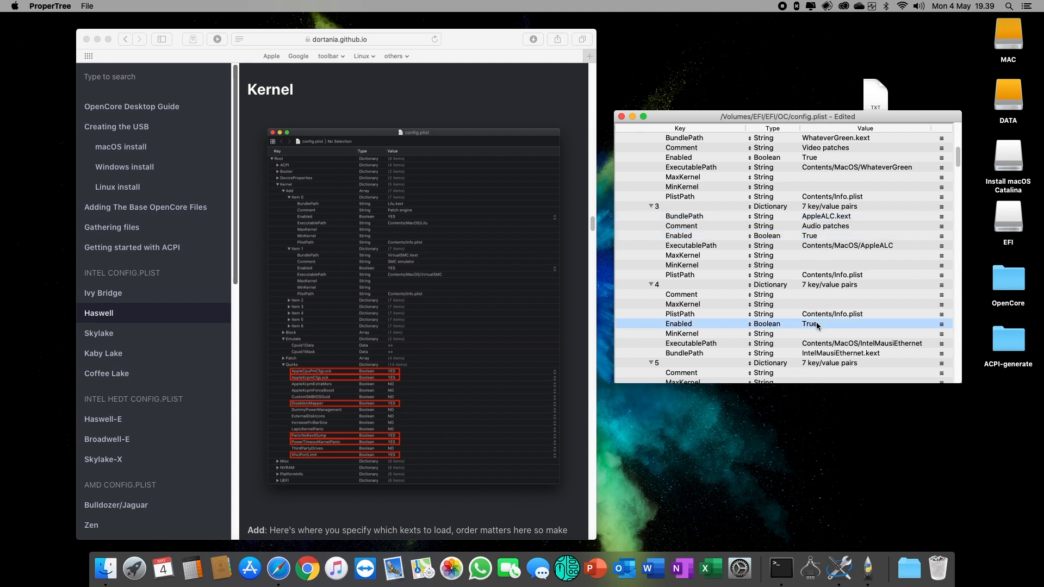
click(827, 354)
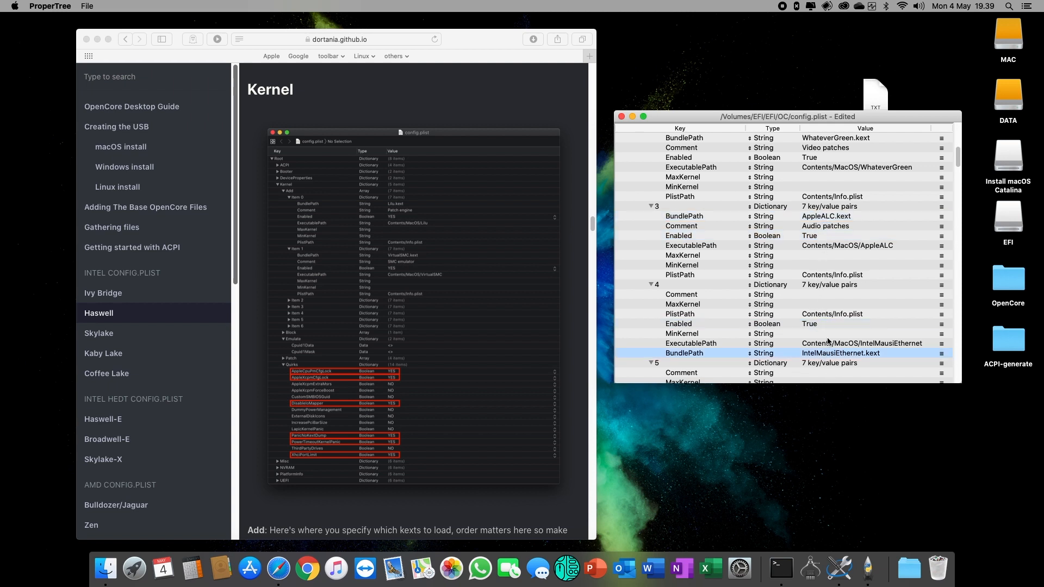
click(825, 297)
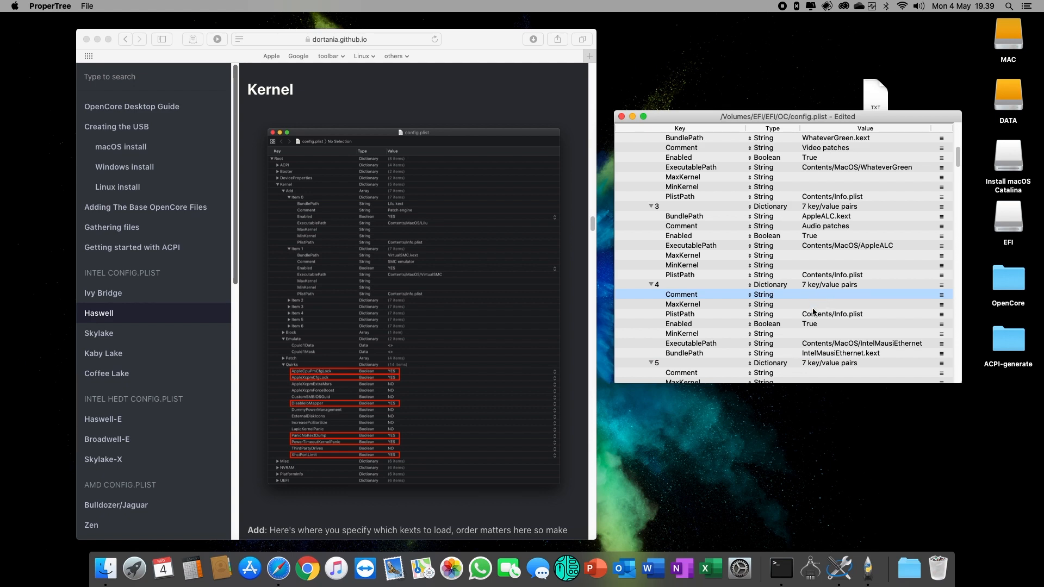
scroll(813, 313, down, 5)
click(820, 284)
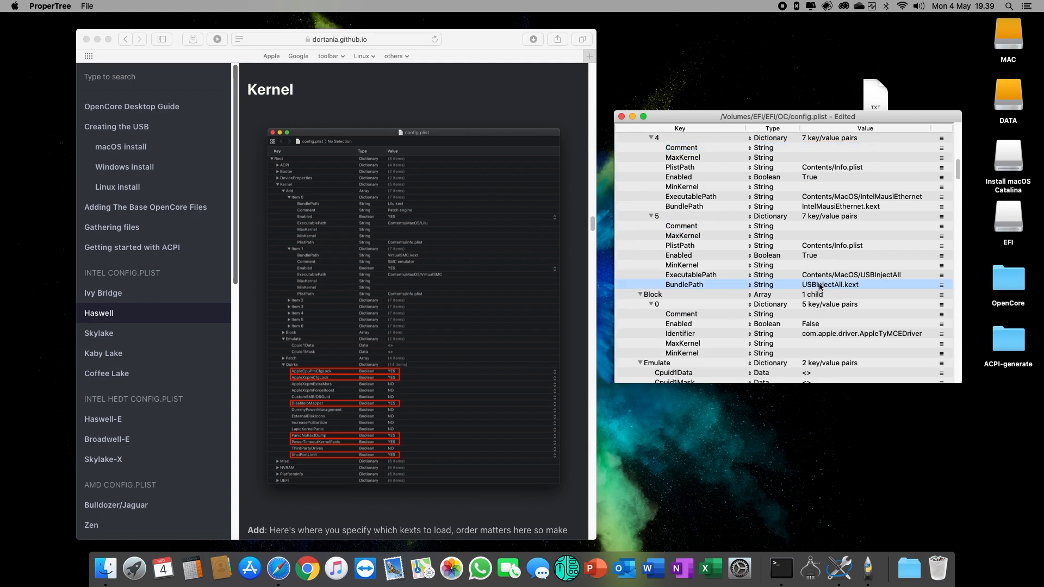
- Collapse the Add and Block arrays under Kernel in the plist
scroll(689, 233, up, 9)
scroll(688, 234, up, 4)
scroll(629, 217, down, 4)
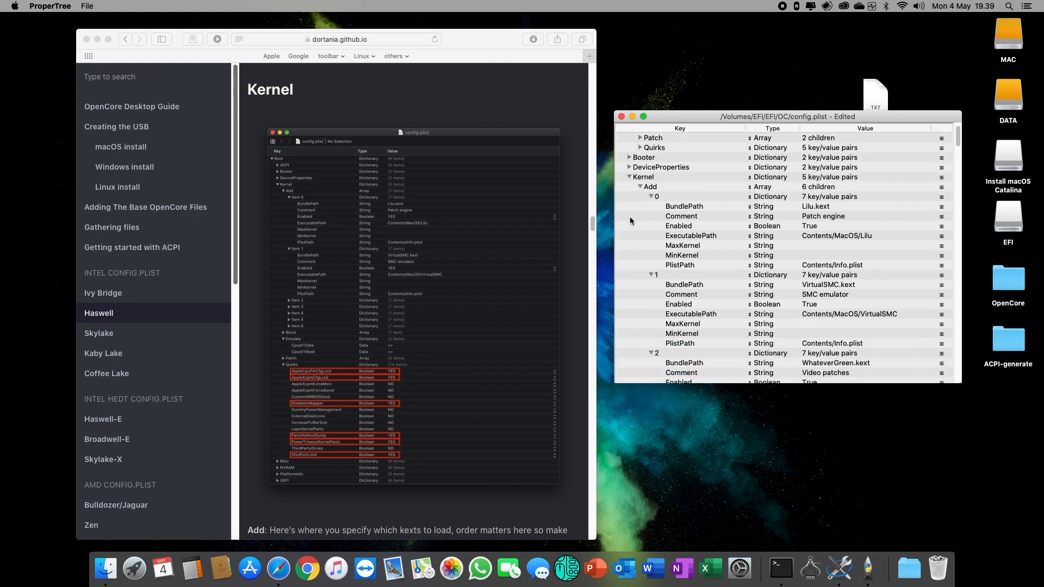
click(683, 245)
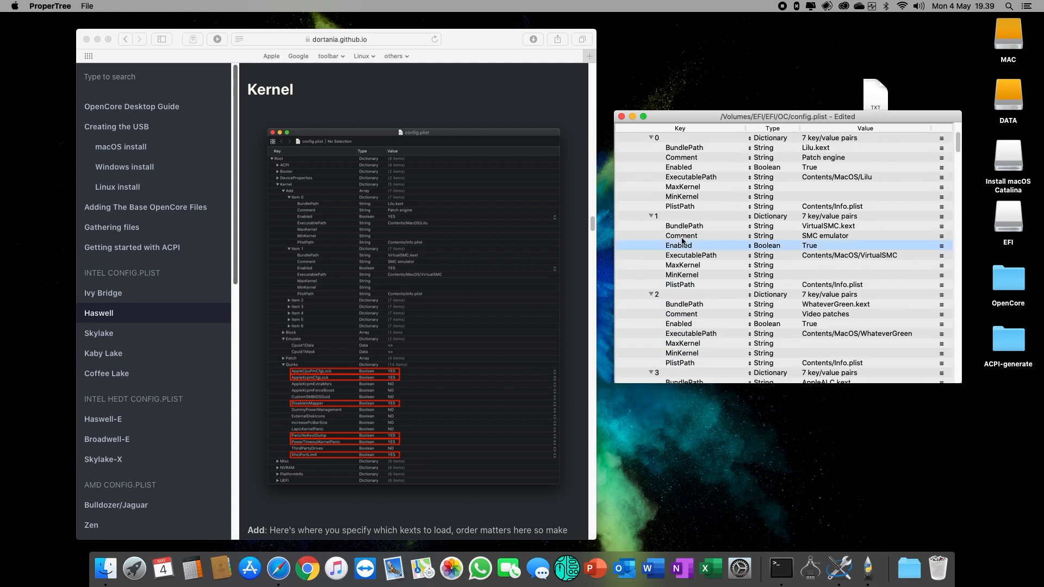
scroll(678, 231, down, 2)
scroll(679, 233, up, 3)
click(641, 148)
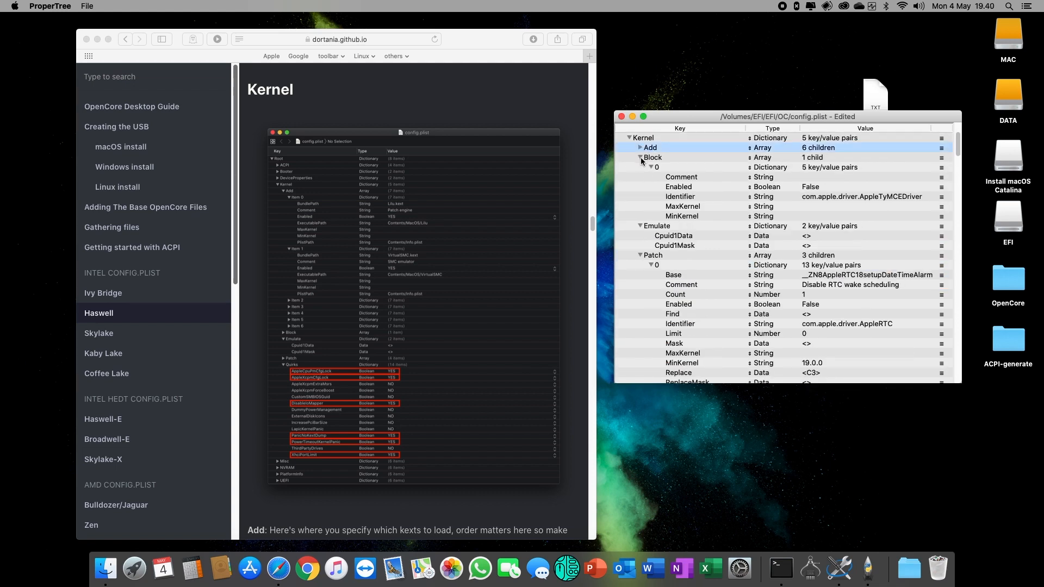
click(641, 158)
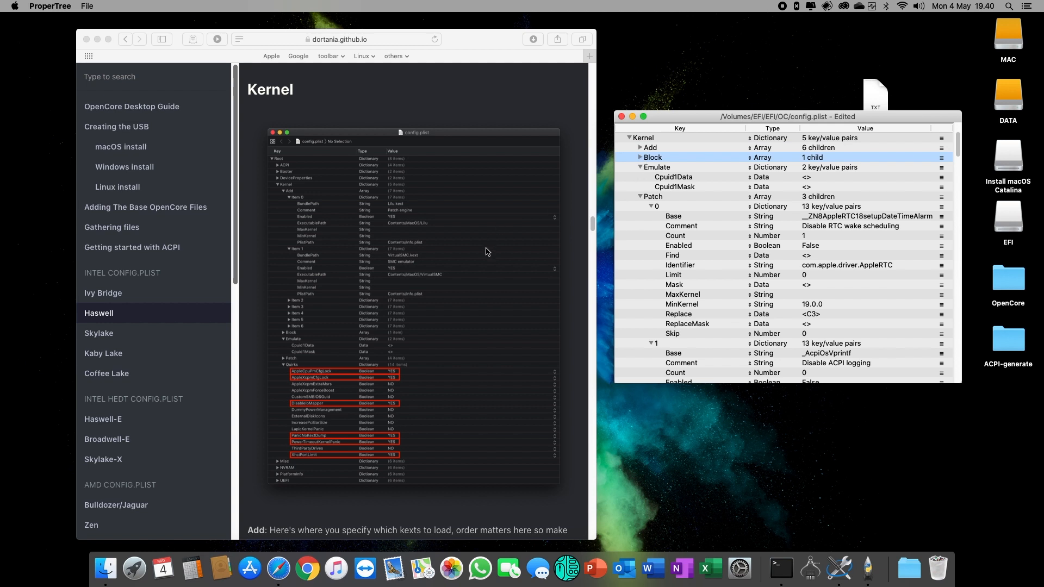
- Compare the Cpuid1Data and Cpuid1Mask entries with the guide's Kernel notes, and collapse the Patch array
scroll(487, 253, down, 5)
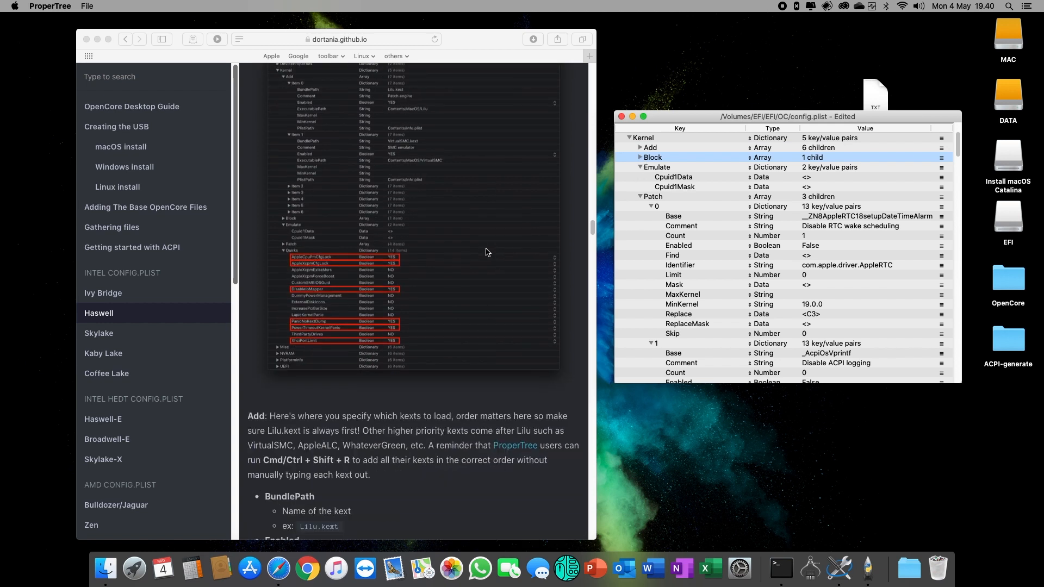
click(812, 180)
click(814, 189)
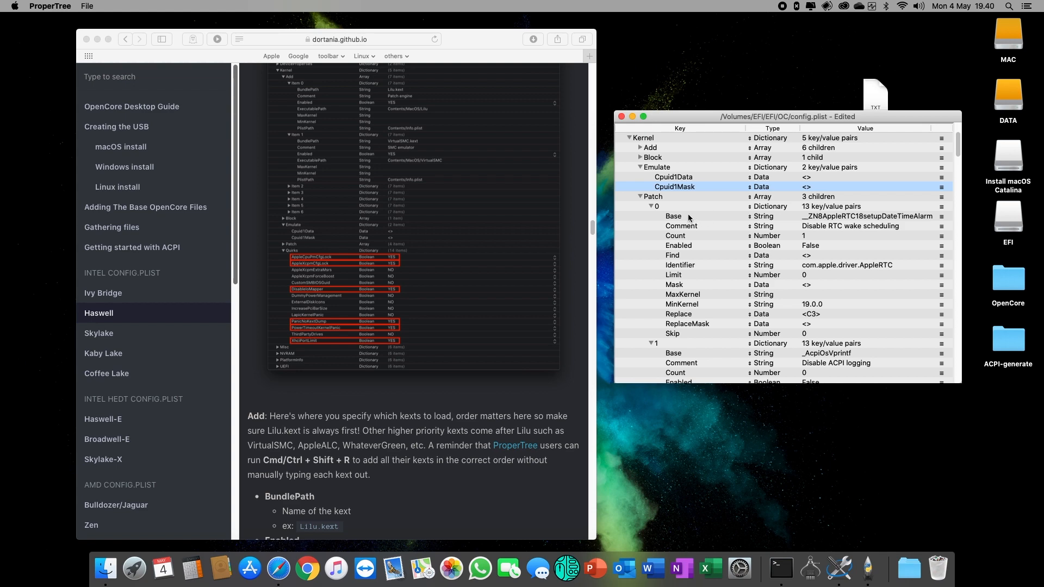
scroll(475, 279, down, 3)
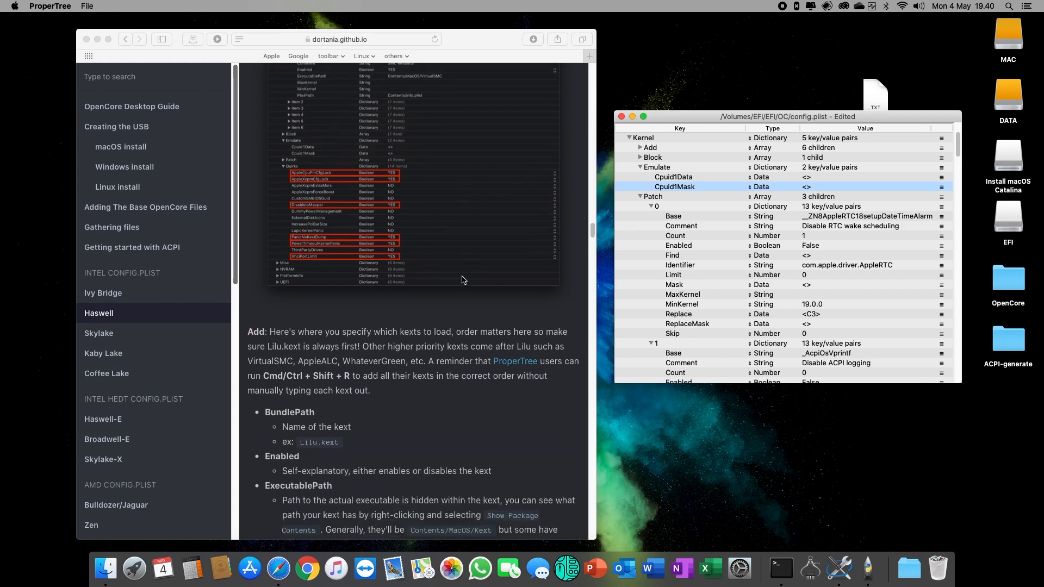
scroll(463, 280, down, 7)
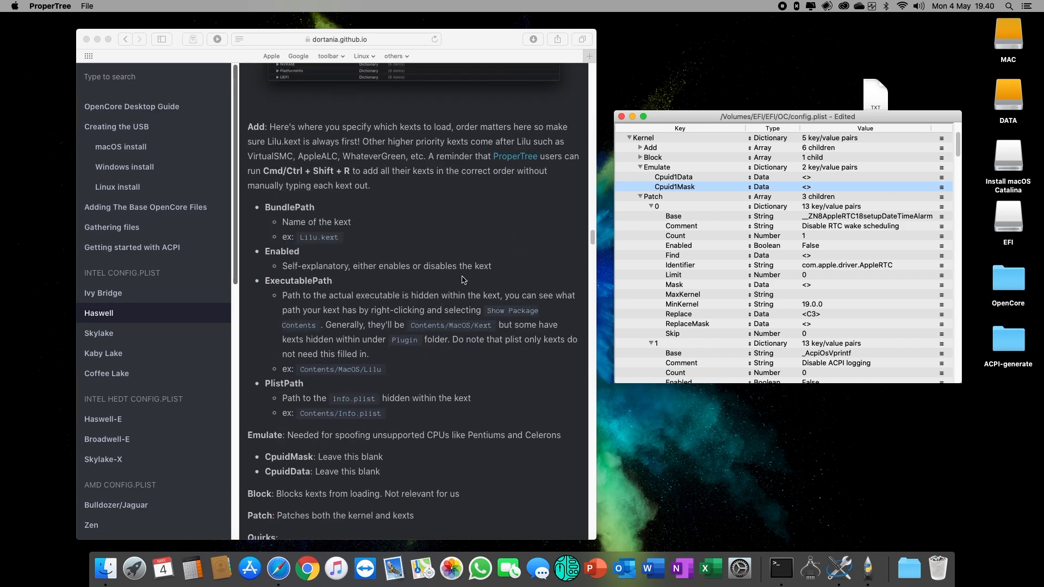
scroll(463, 280, down, 8)
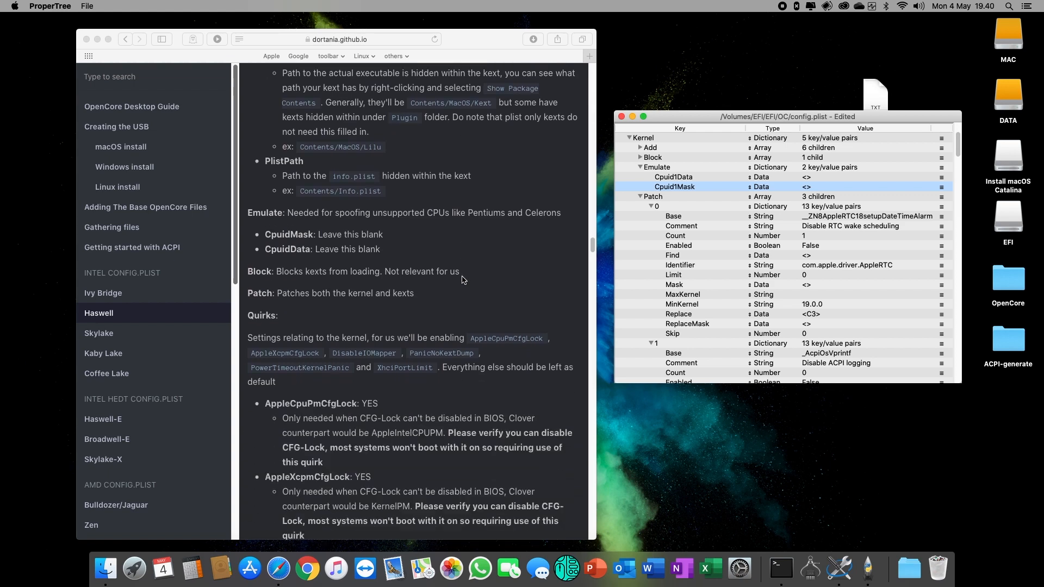
scroll(463, 280, down, 3)
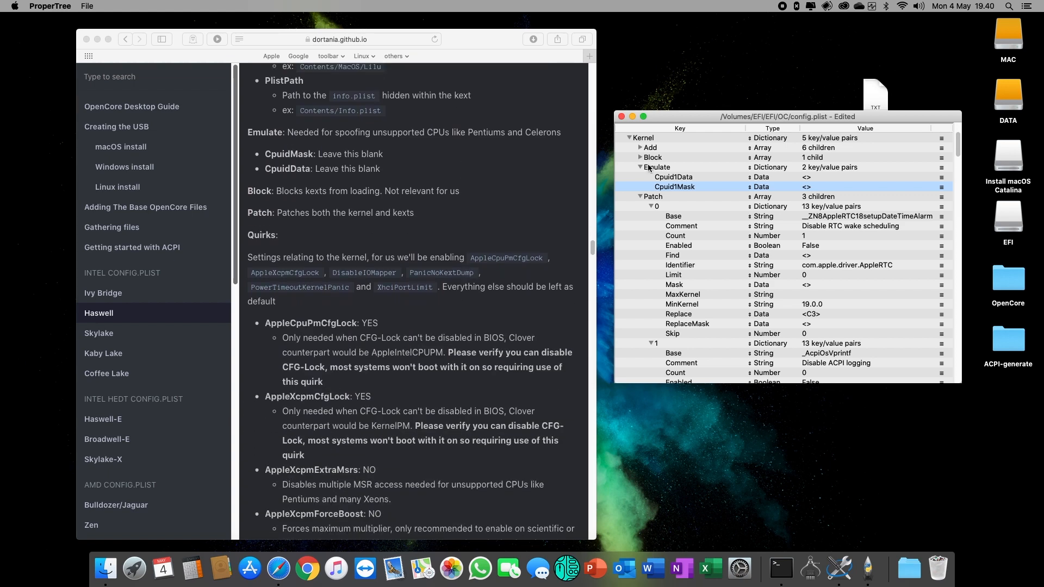
click(641, 196)
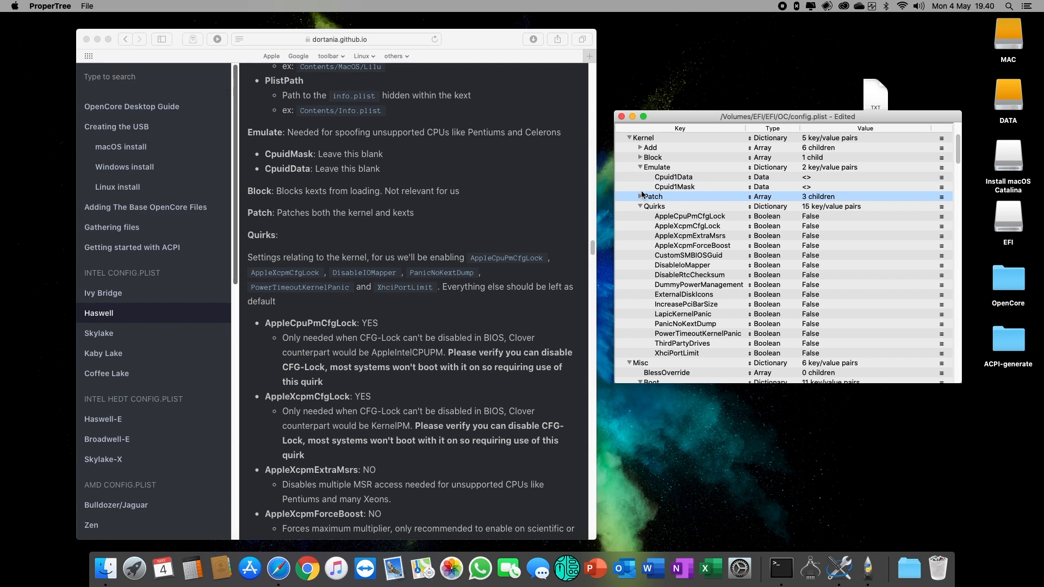
- Check the CFG-Lock quirks under Kernel Quirks against the guide and set DisableIoMapper to True
click(688, 217)
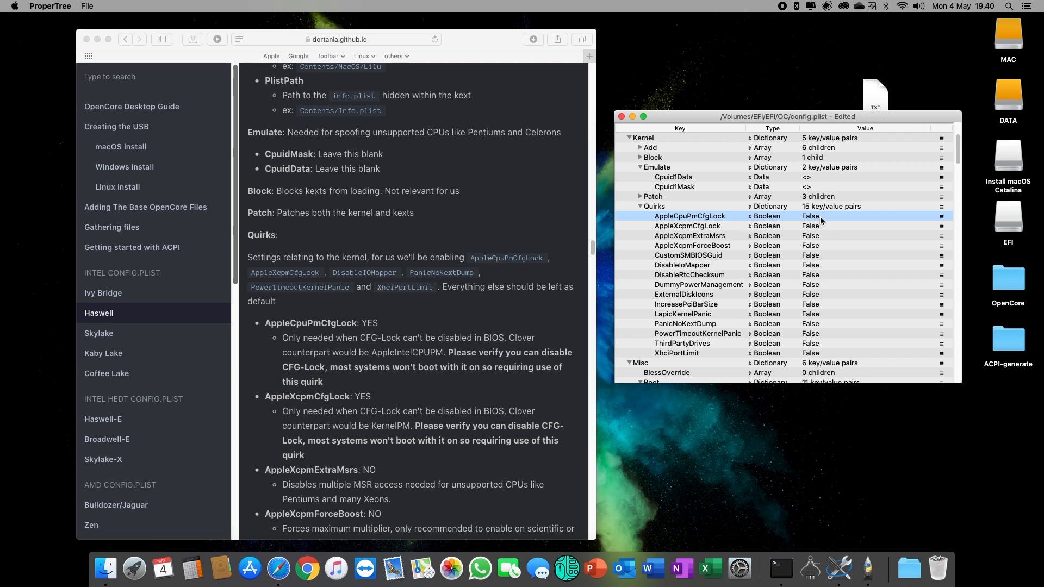
click(701, 227)
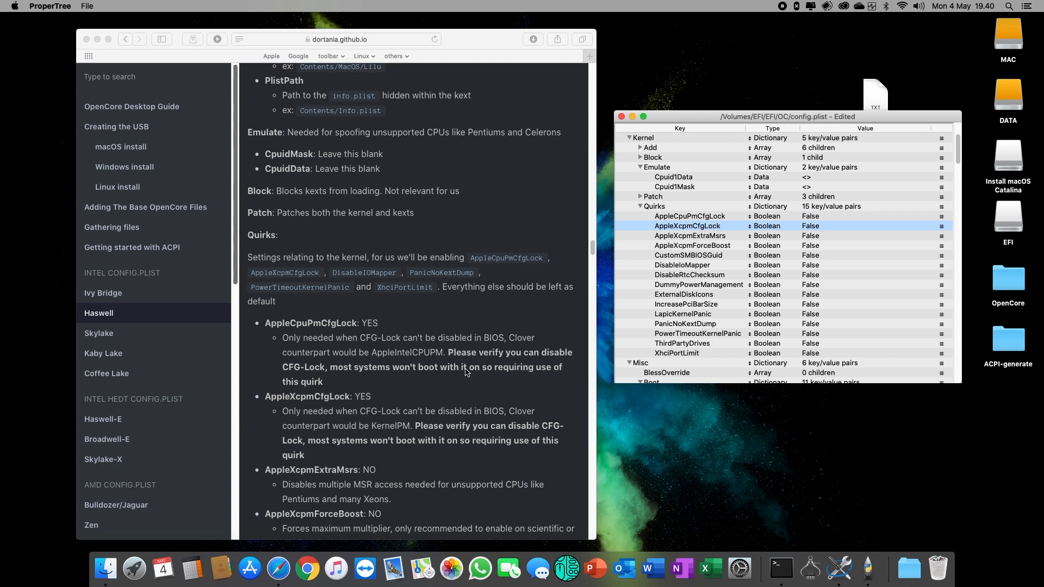
scroll(465, 372, down, 3)
scroll(466, 373, down, 2)
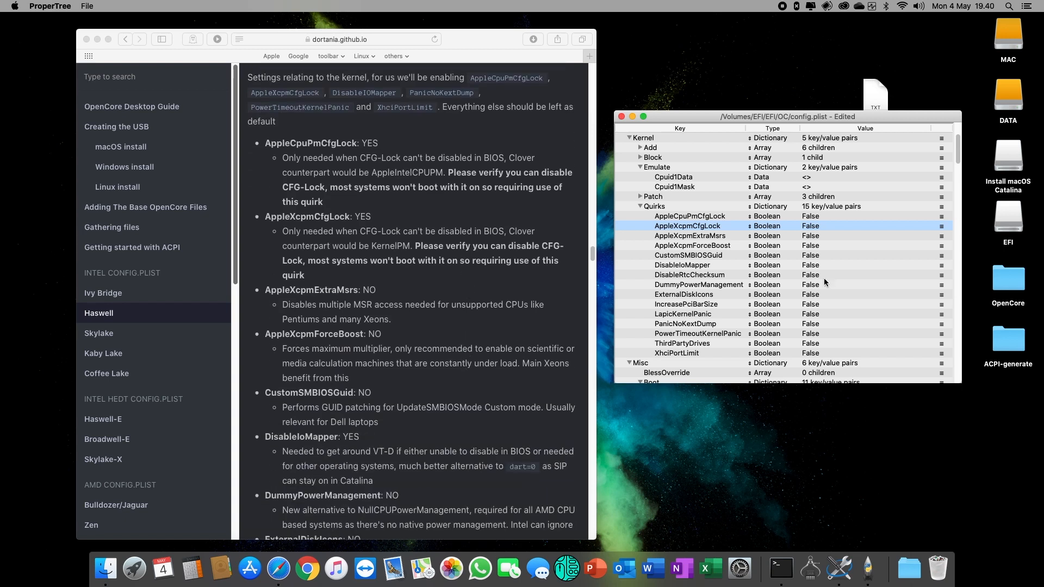
click(718, 266)
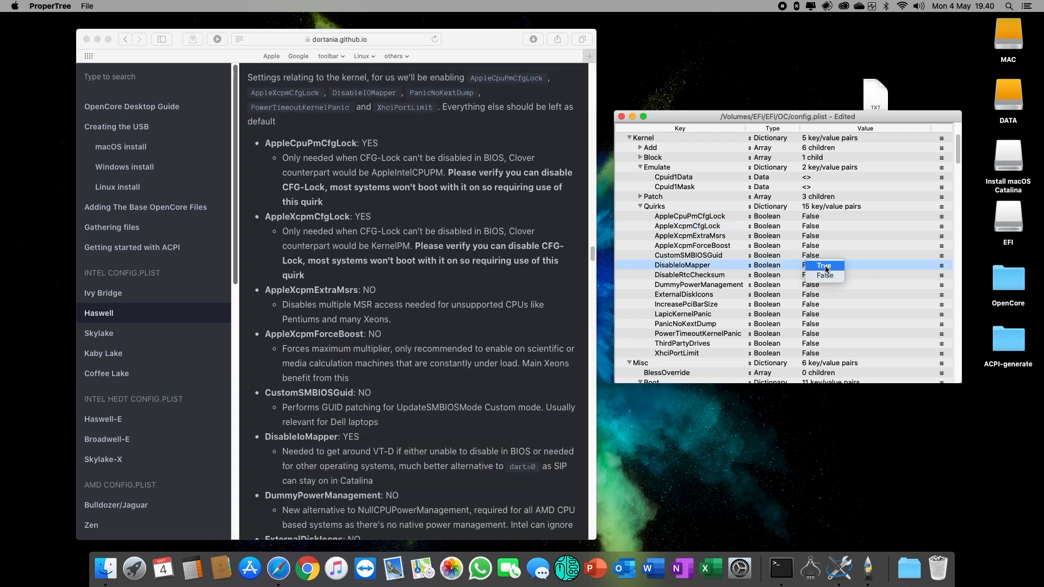
click(825, 266)
scroll(473, 424, down, 3)
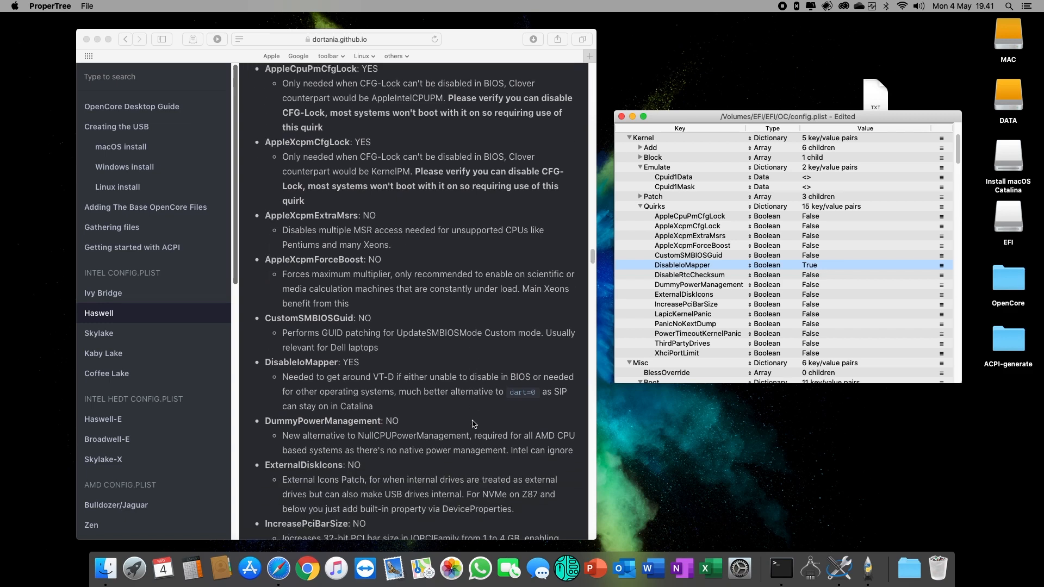
click(270, 365)
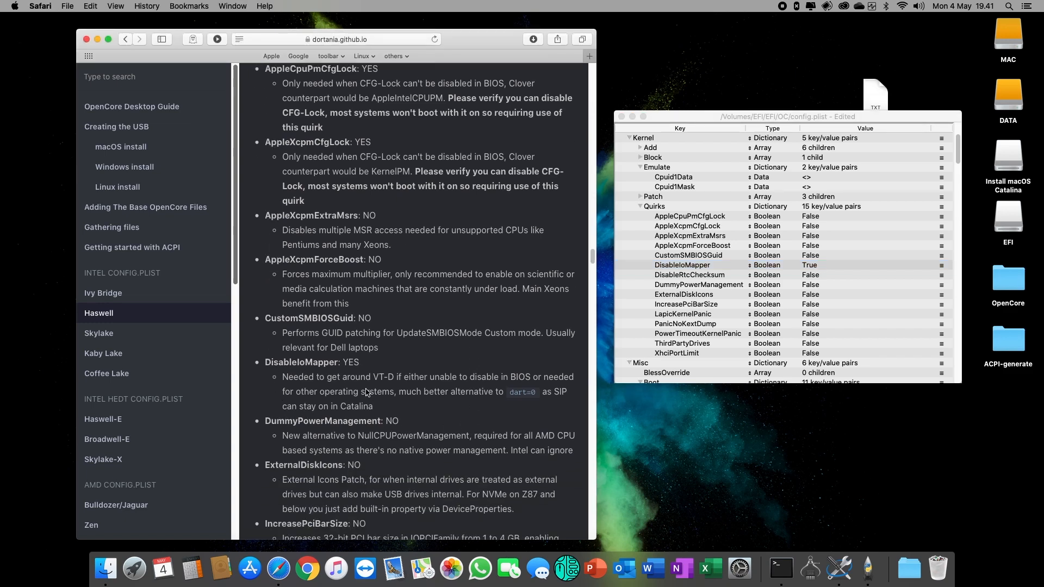
- Set PanicNoKextDump and PowerTimeoutKernelPanic to True under Kernel Quirks, following the guide's quirk list
scroll(337, 424, down, 2)
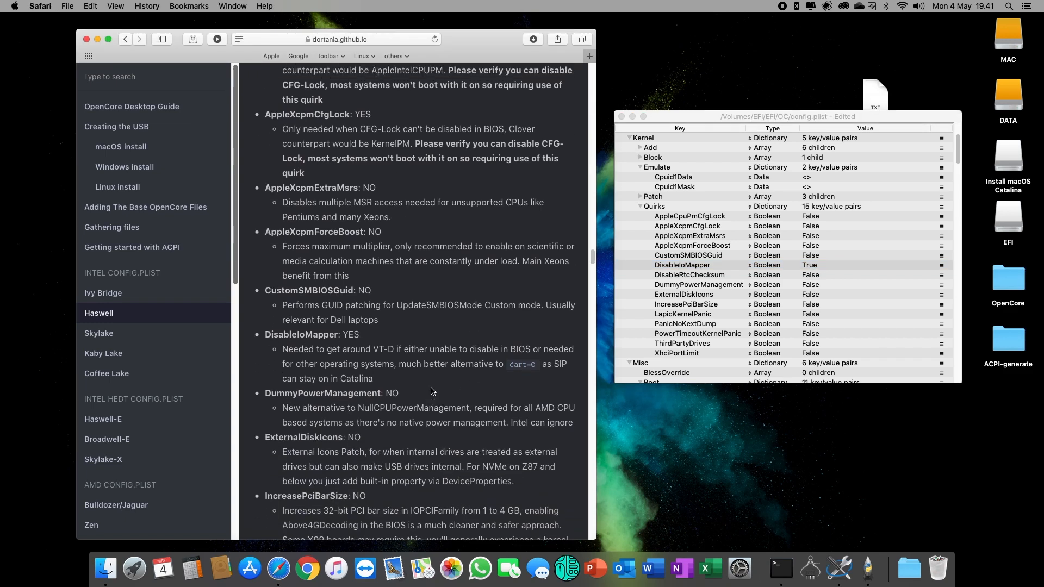
scroll(431, 392, down, 8)
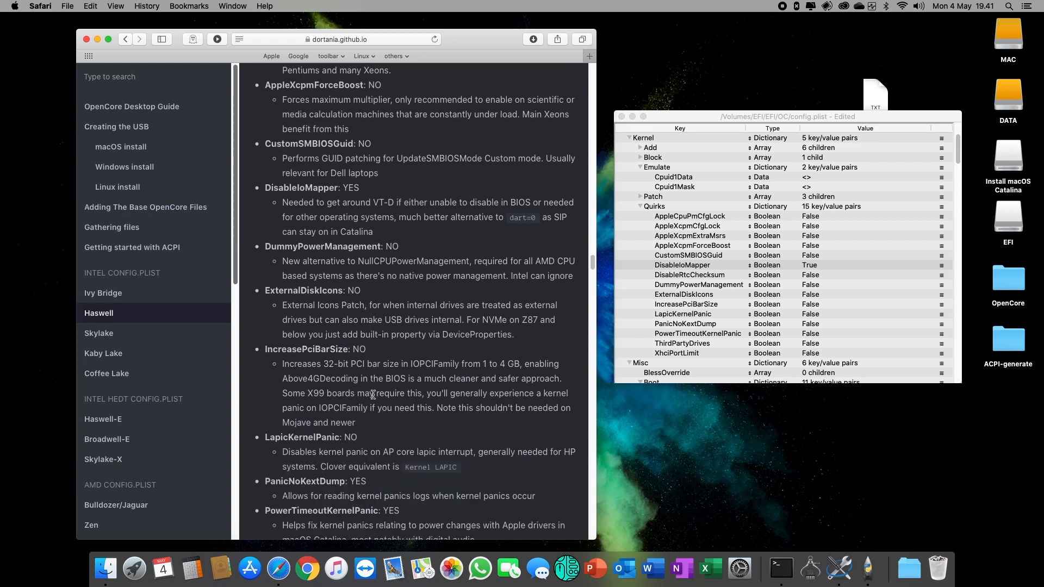
scroll(373, 395, down, 3)
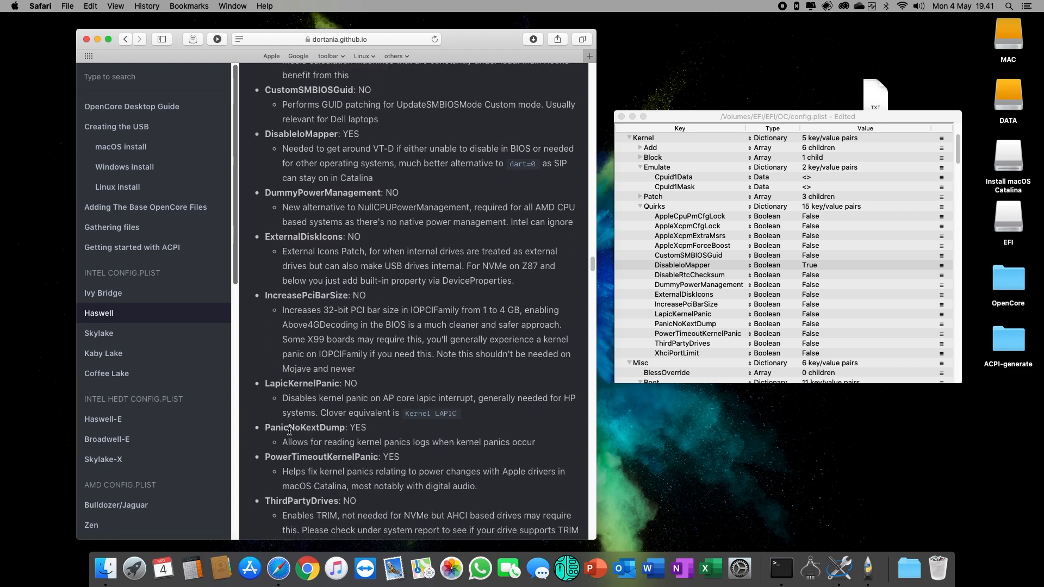
triple_click(289, 429)
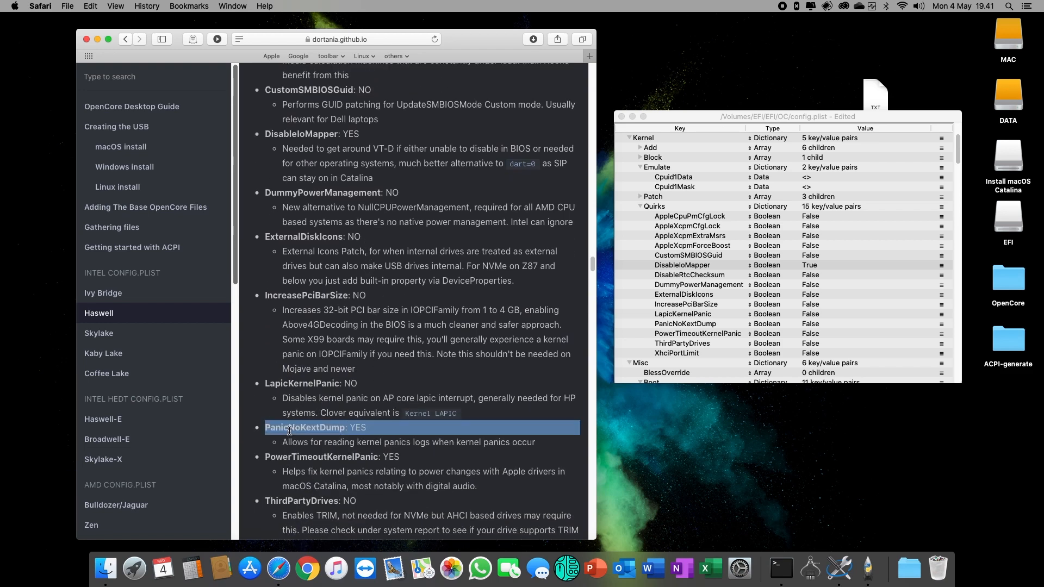
click(821, 324)
double_click(823, 326)
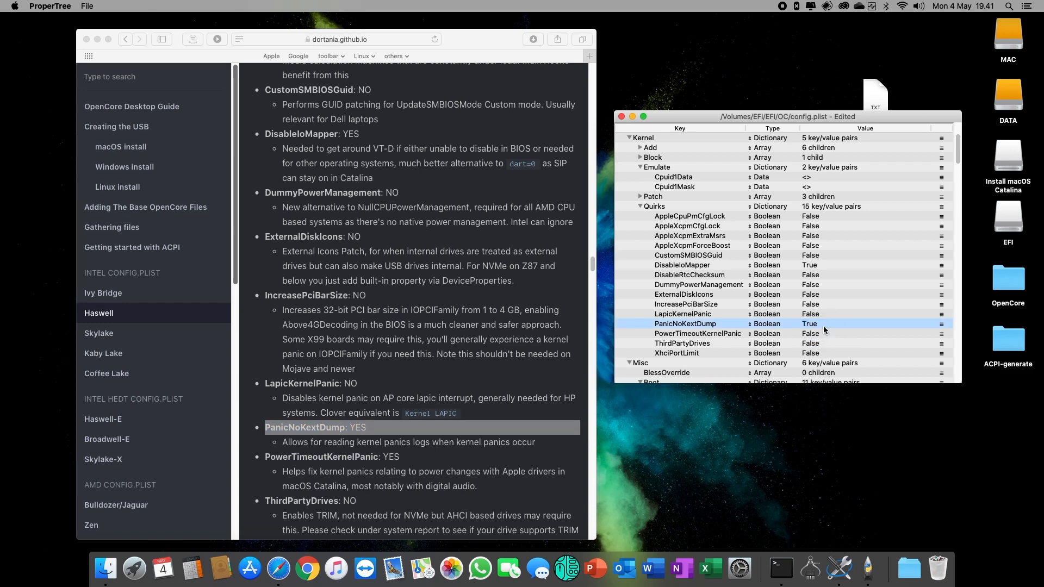
click(821, 334)
click(821, 334)
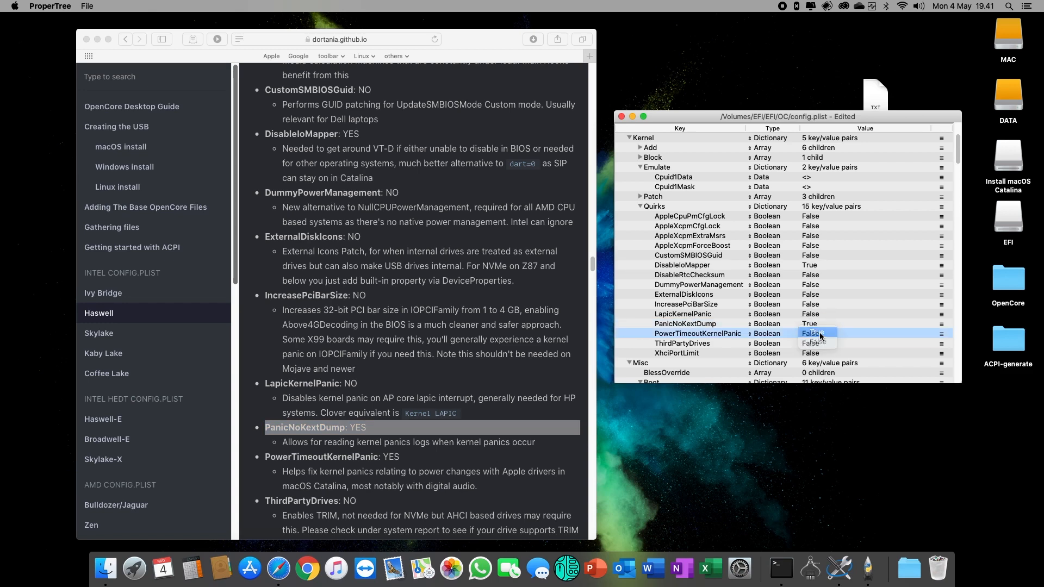
click(821, 333)
- Check ThirdPartyDrives and XhciPortLimit in the guide and set XhciPortLimit to True under Kernel Quirks
scroll(410, 377, down, 3)
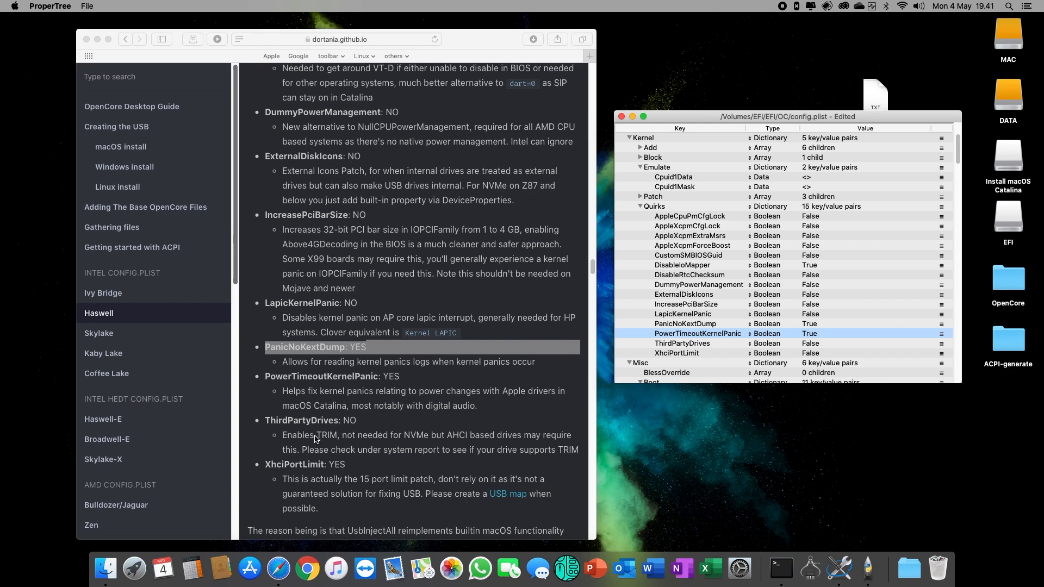
click(308, 433)
click(328, 466)
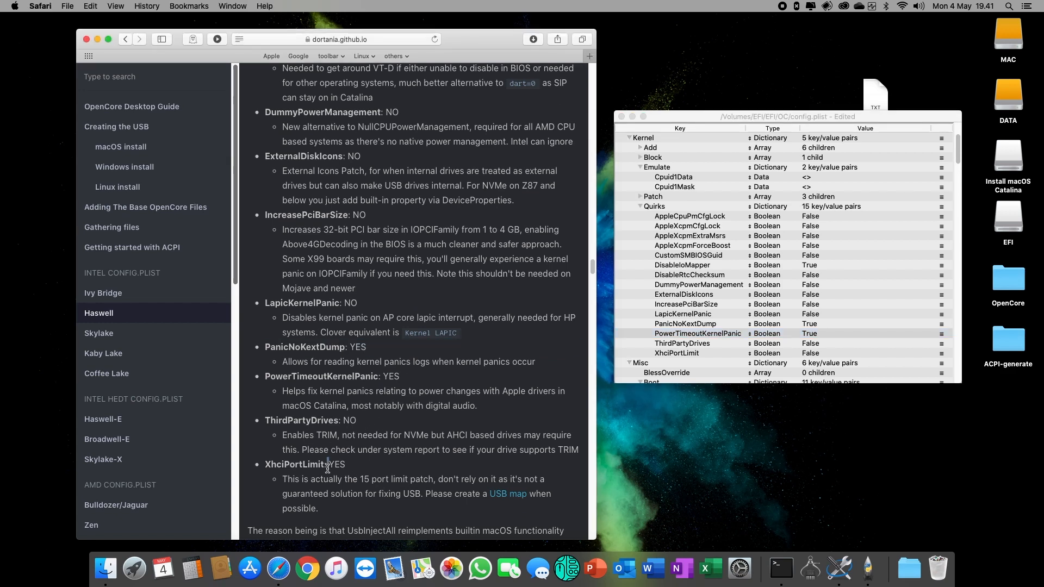
click(823, 354)
click(823, 354)
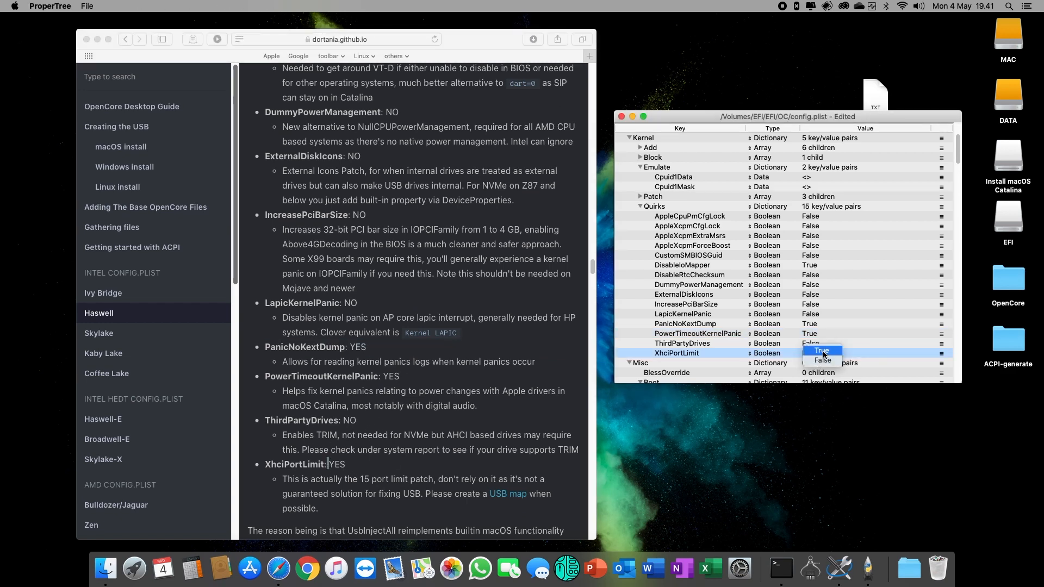
click(823, 352)
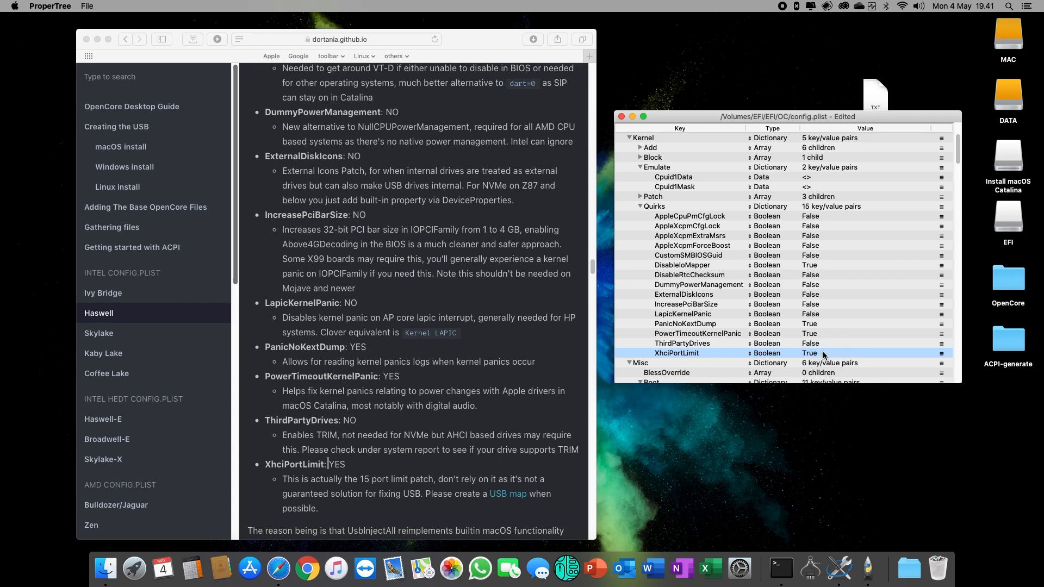
- Collapse Quirks, Kernel and ACPI in the plist and bring the guide to its Misc section
click(640, 207)
scroll(413, 359, down, 10)
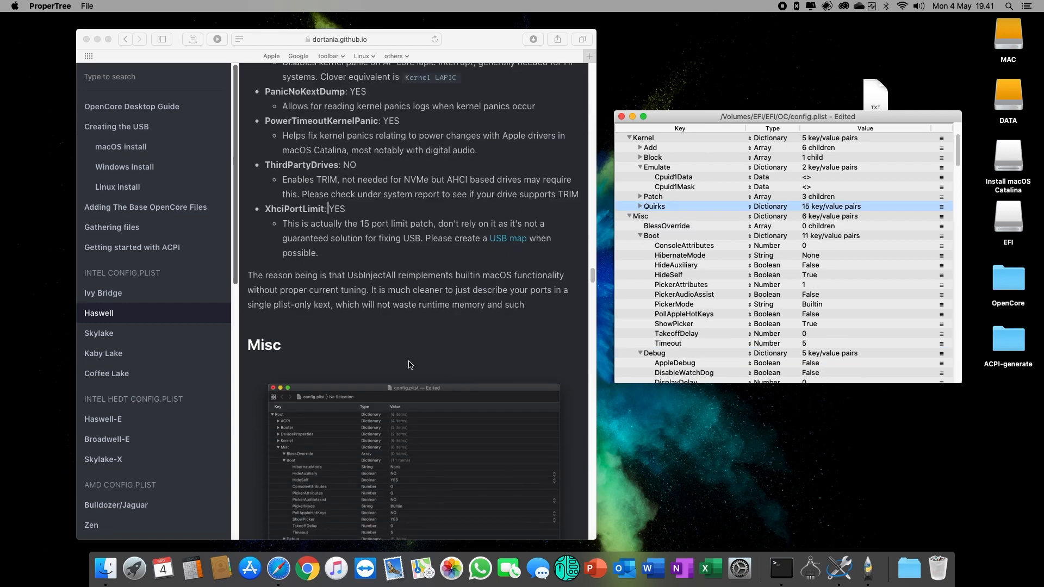
scroll(410, 365, down, 5)
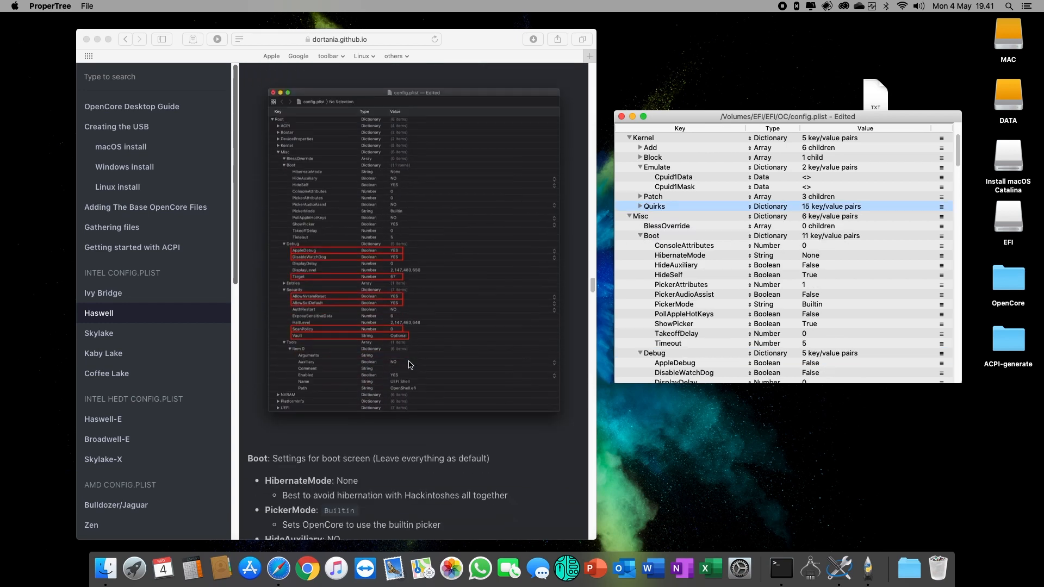
scroll(410, 365, up, 1)
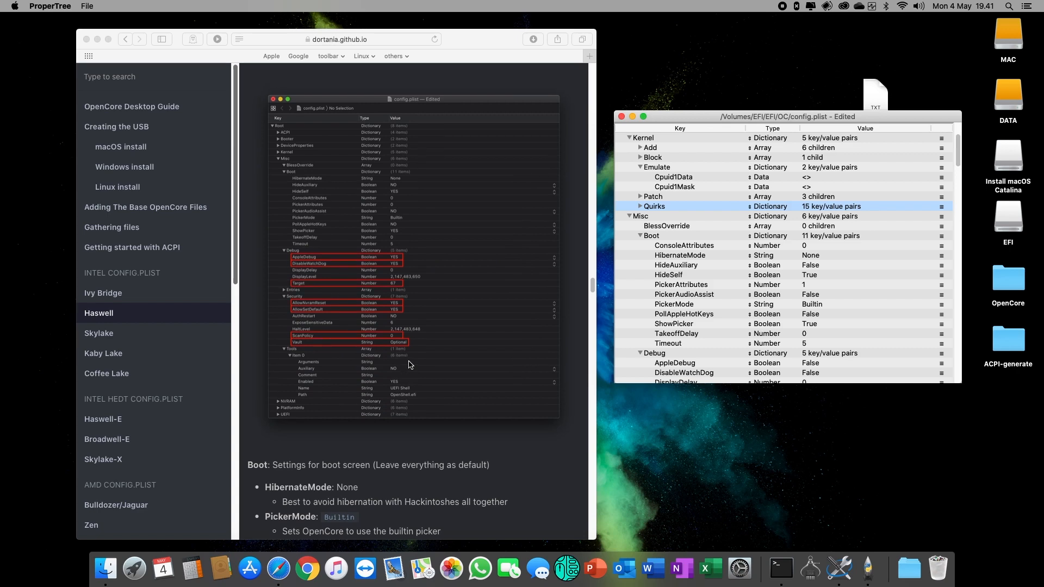
scroll(709, 245, up, 2)
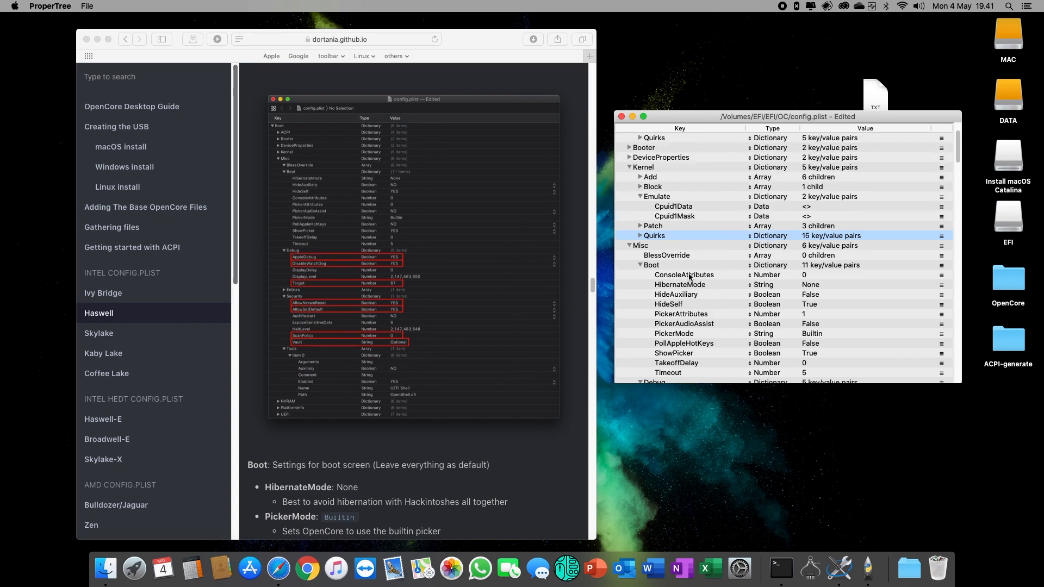
scroll(691, 283, down, 5)
scroll(693, 300, up, 5)
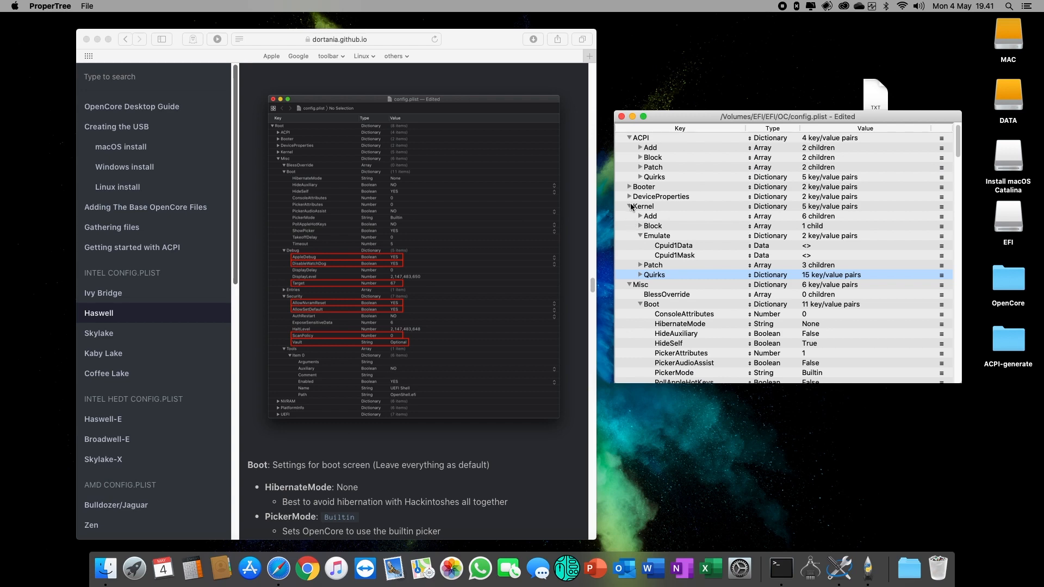
click(630, 206)
click(630, 138)
click(646, 179)
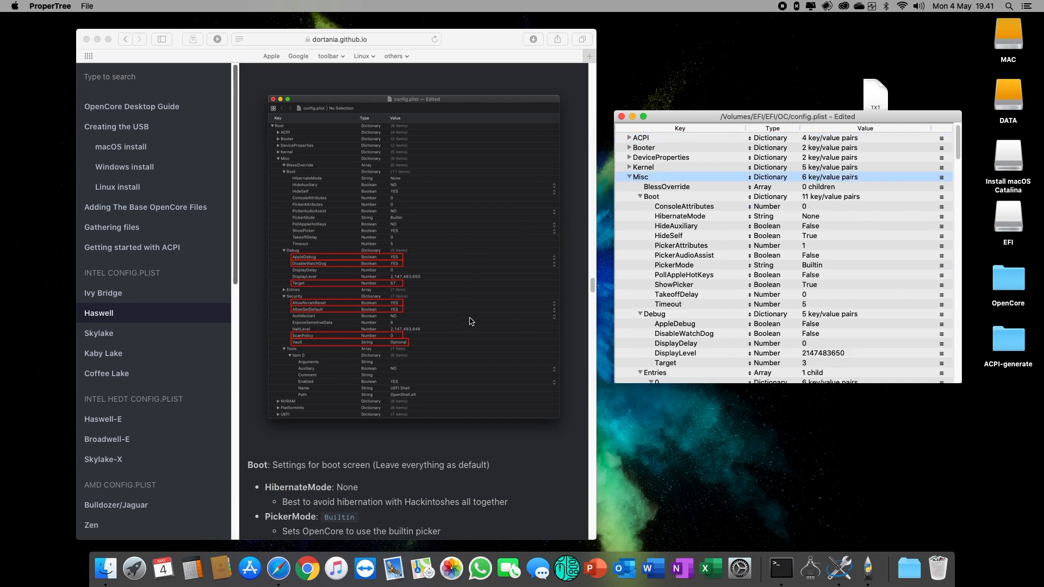
- Collapse Boot under Misc and set AppleDebug and DisableWatchDog to True under Debug
click(640, 197)
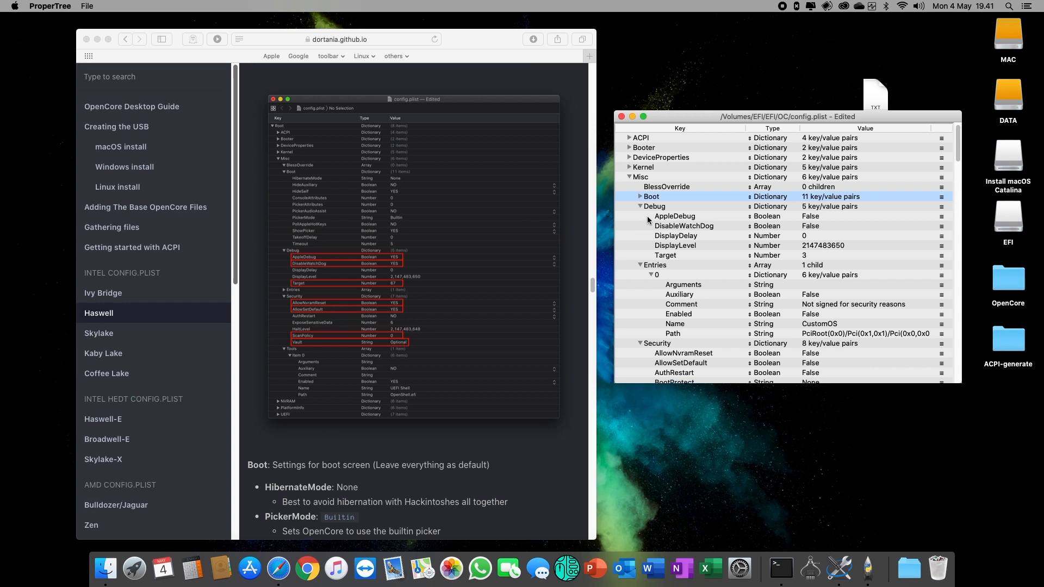
double_click(822, 217)
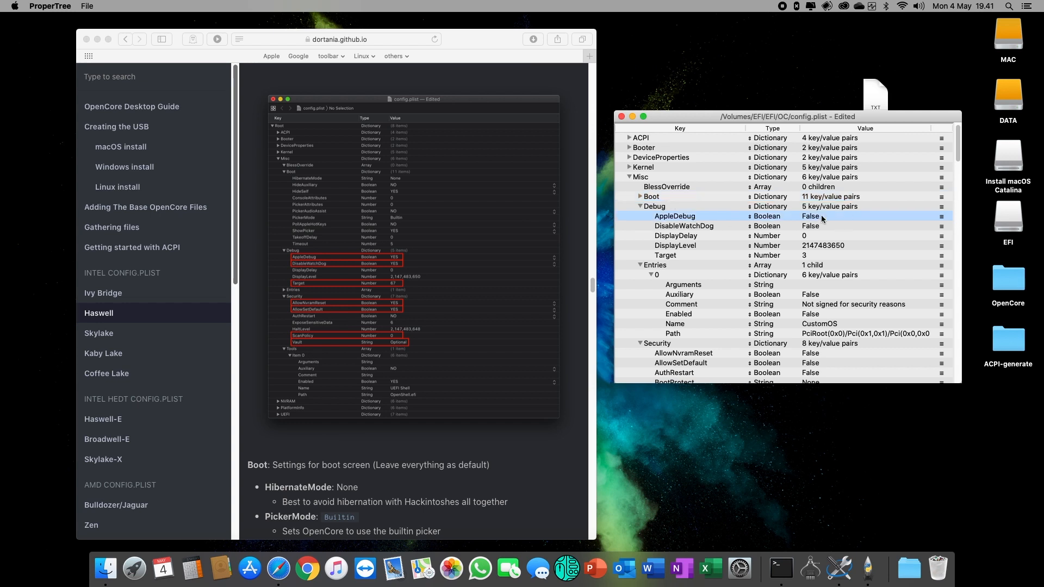
click(823, 221)
click(822, 227)
click(821, 229)
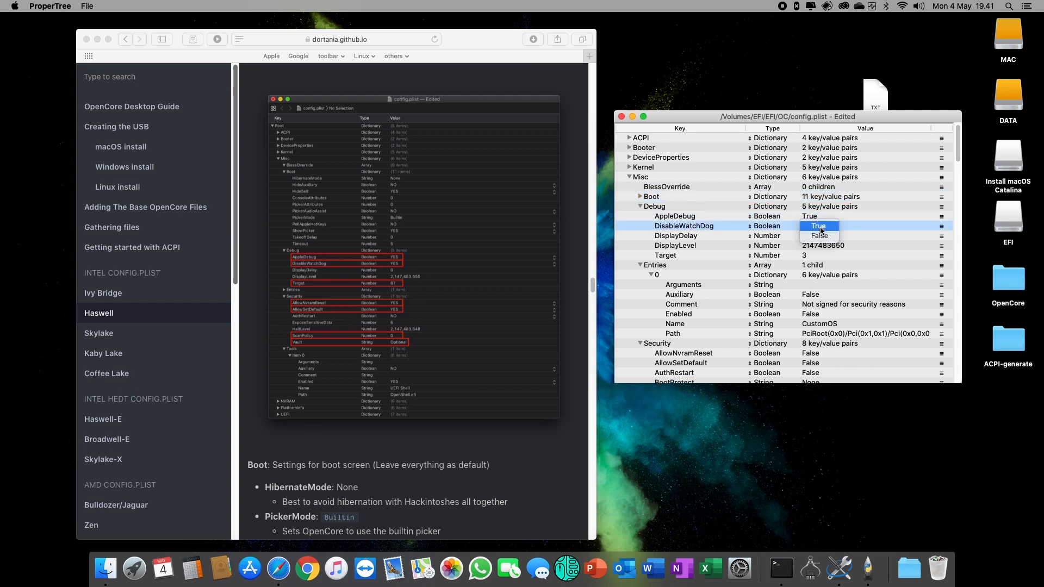
click(819, 226)
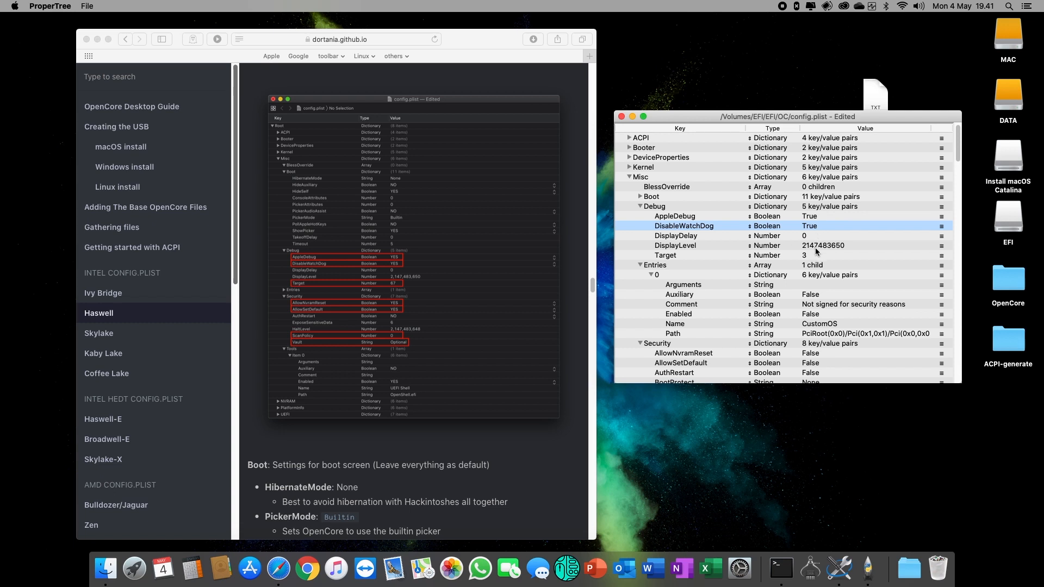
- Set the Target value under Misc Debug to 67
click(818, 256)
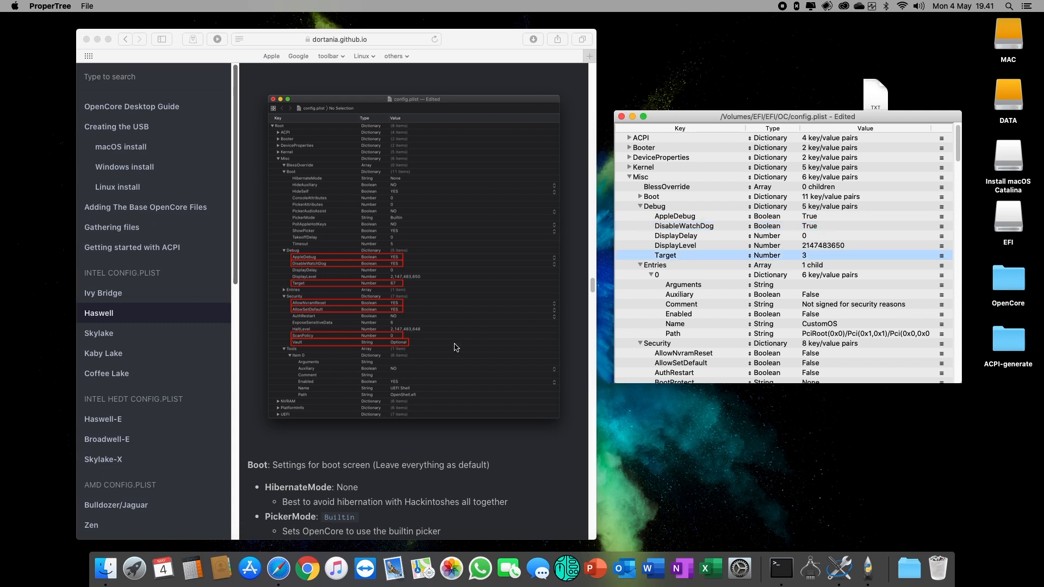
double_click(823, 256)
text(67)
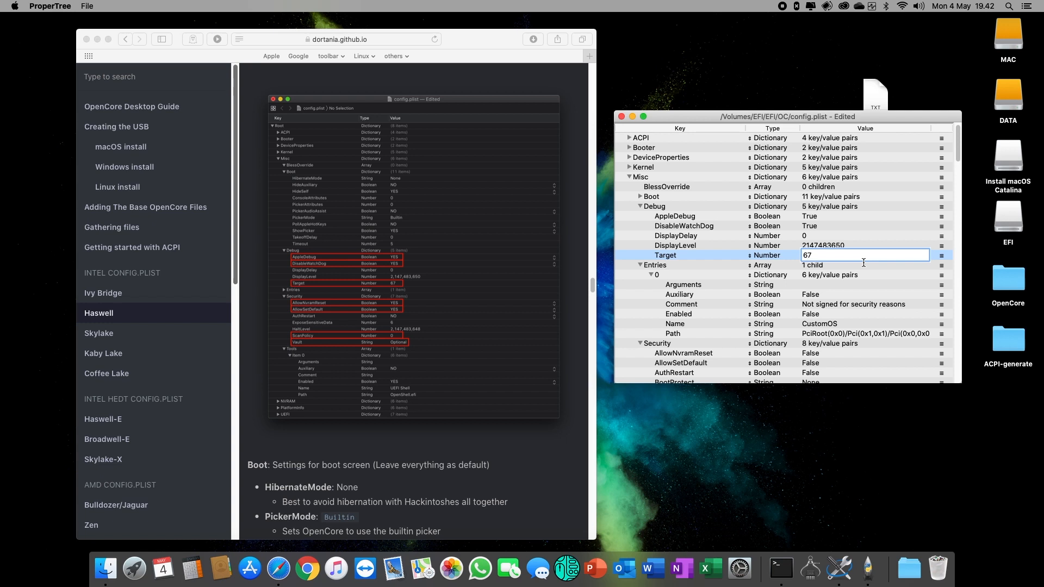
key(Return)
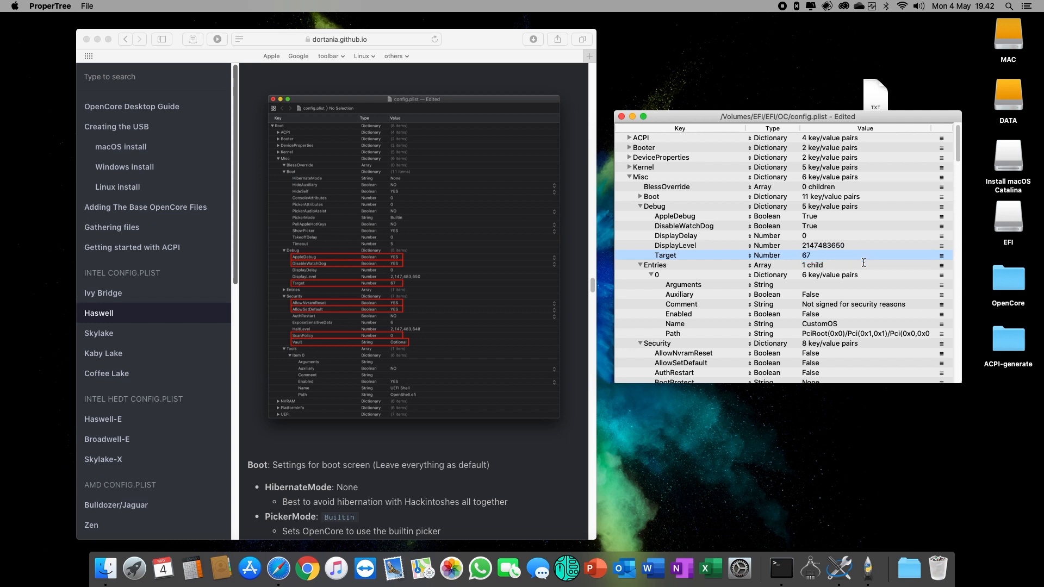
- Collapse Entries under Misc and set AllowNvramReset and AllowSetDefault to True under Security
click(642, 265)
click(660, 276)
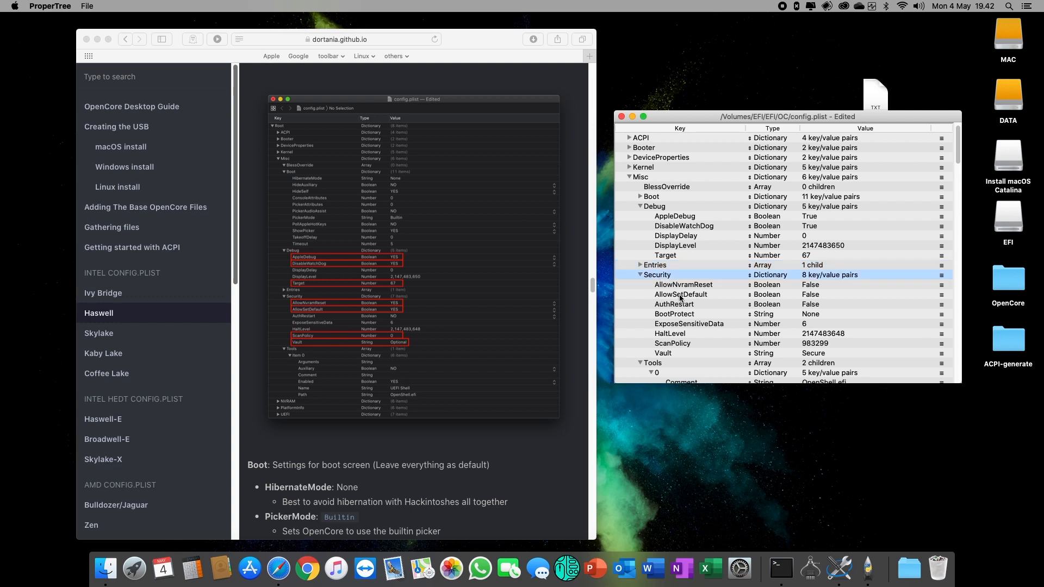
click(700, 286)
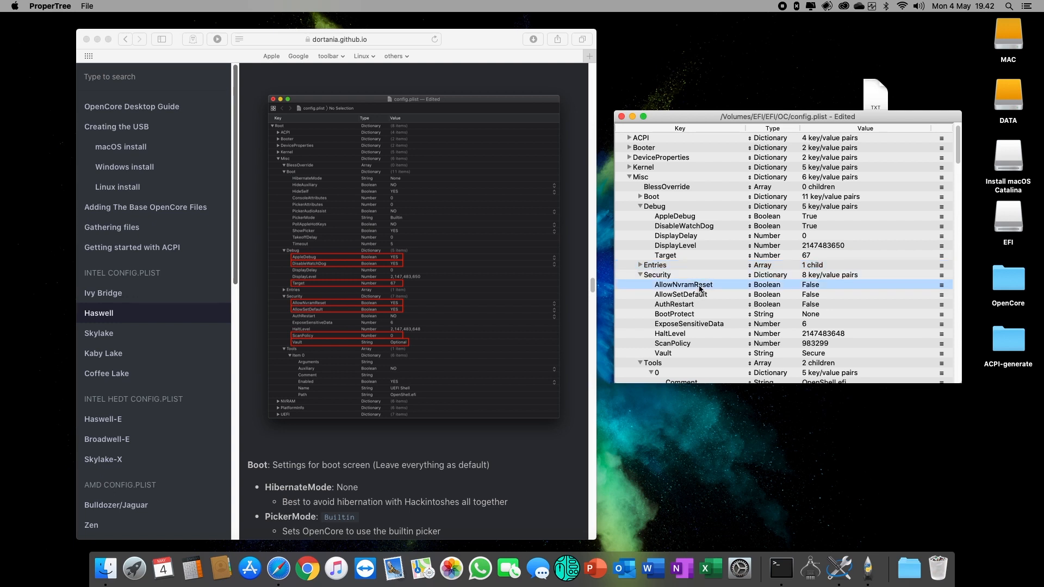
click(823, 285)
click(817, 284)
click(819, 294)
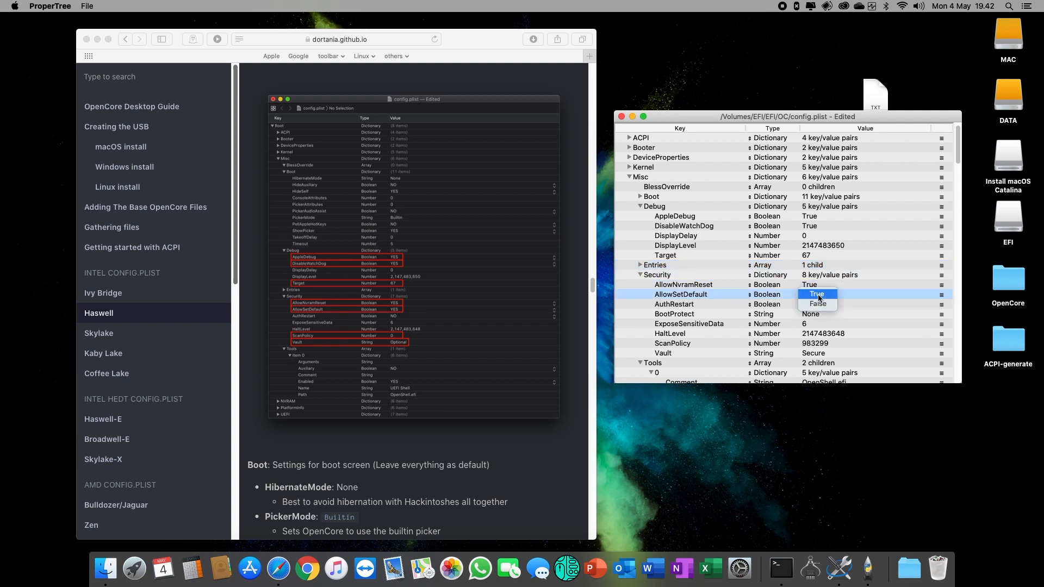
click(818, 297)
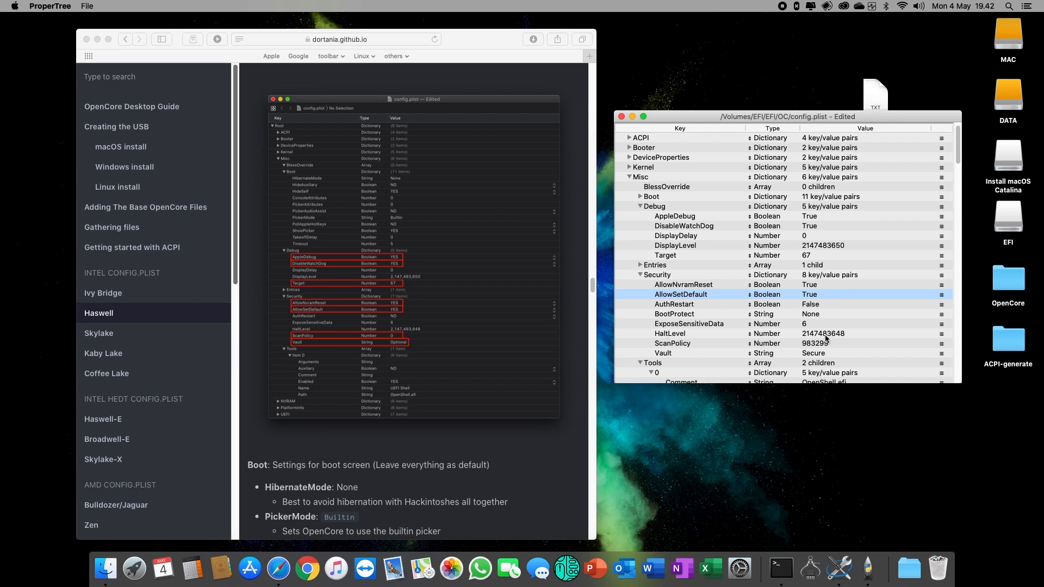
- Set ScanPolicy to 0 and Vault to Optional under Misc Security
click(685, 348)
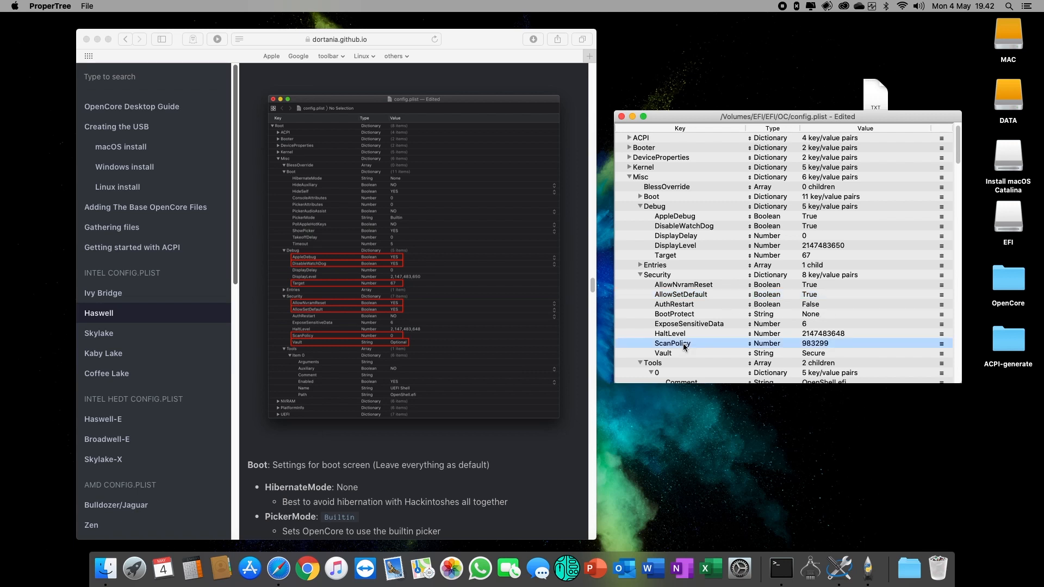
double_click(828, 343)
text(0)
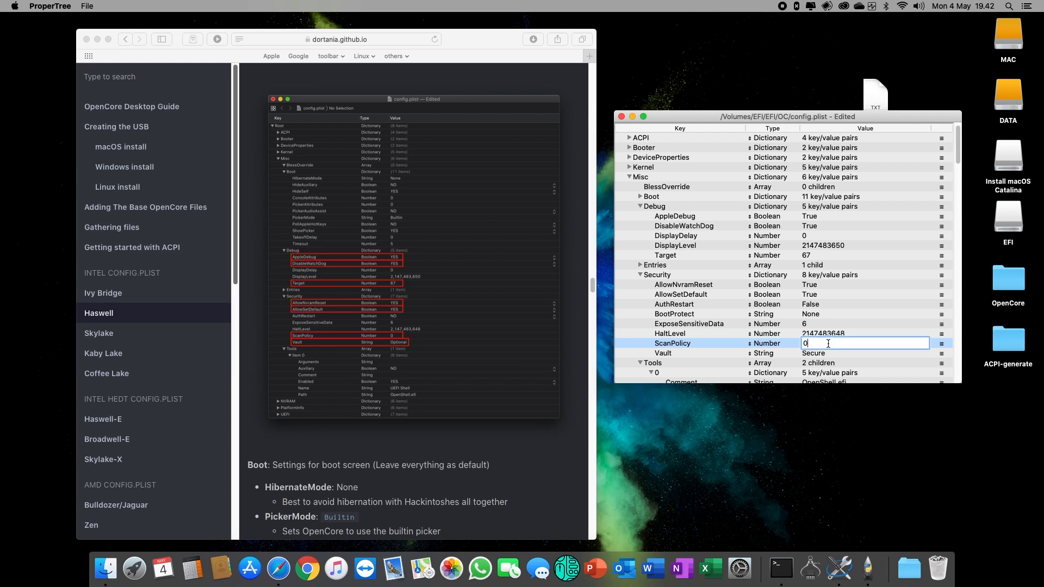
key(Return)
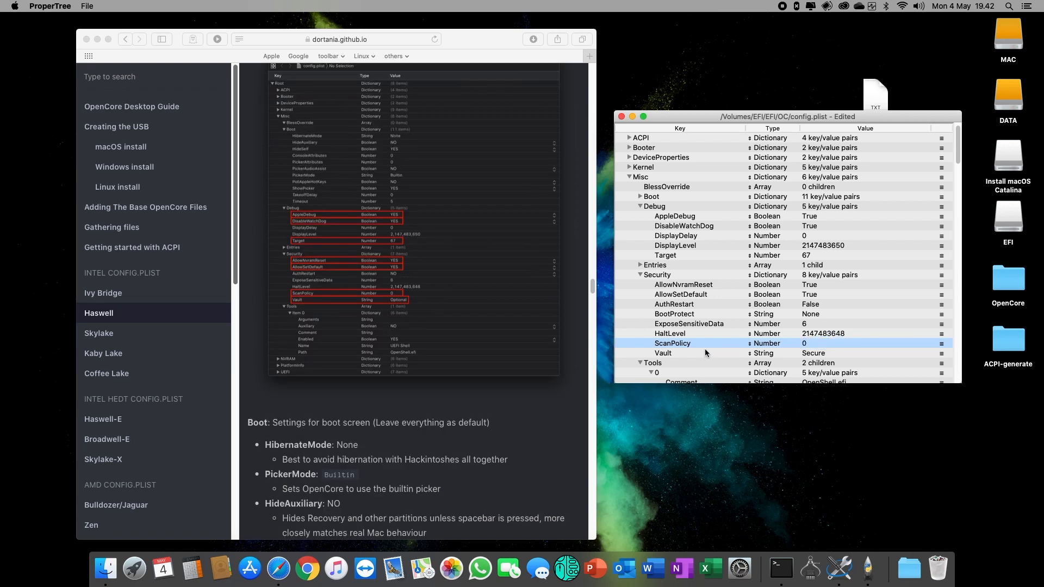
click(705, 349)
double_click(832, 354)
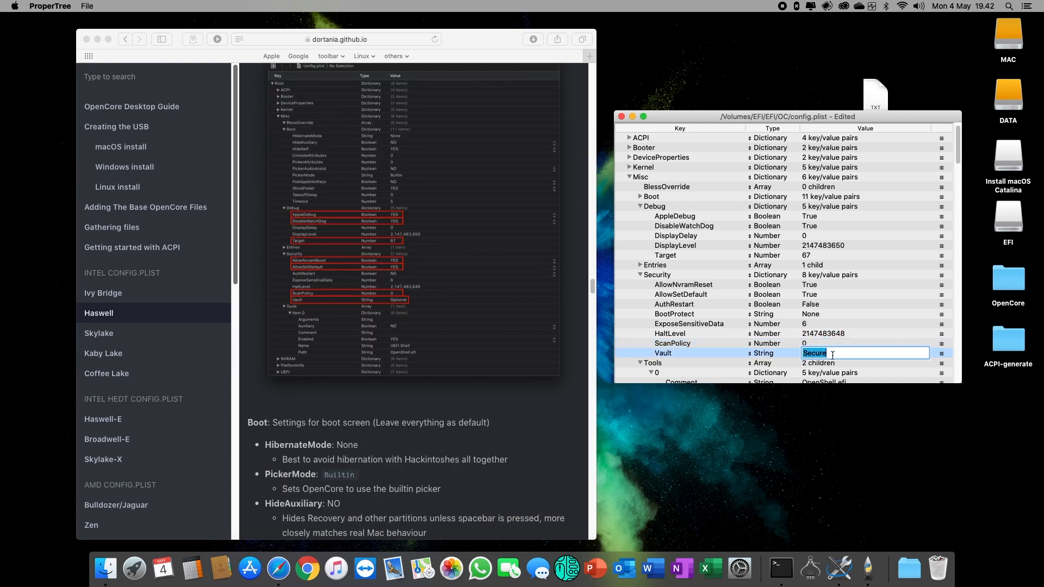
text(Optional)
key(Return)
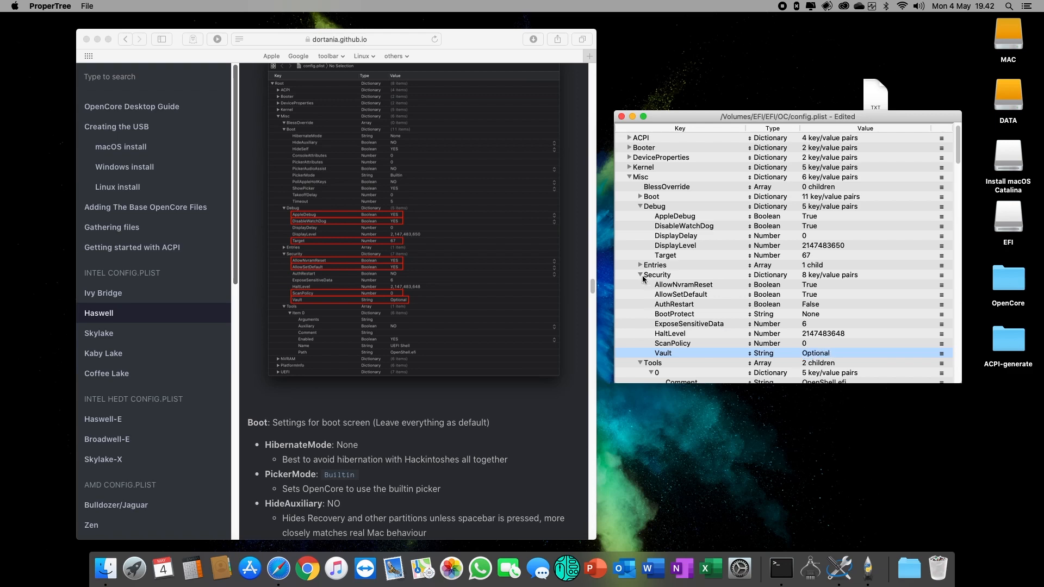
- Review the guide's Misc notes on Boot, Debug, Security, Tools and Entries, down to the NVRAM heading
scroll(491, 330, down, 10)
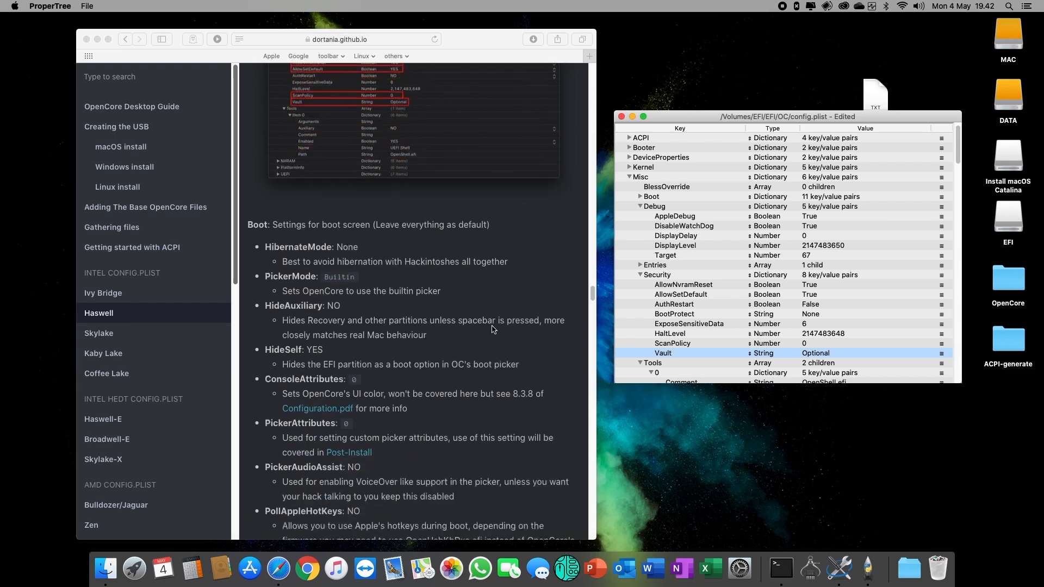
scroll(492, 329, down, 4)
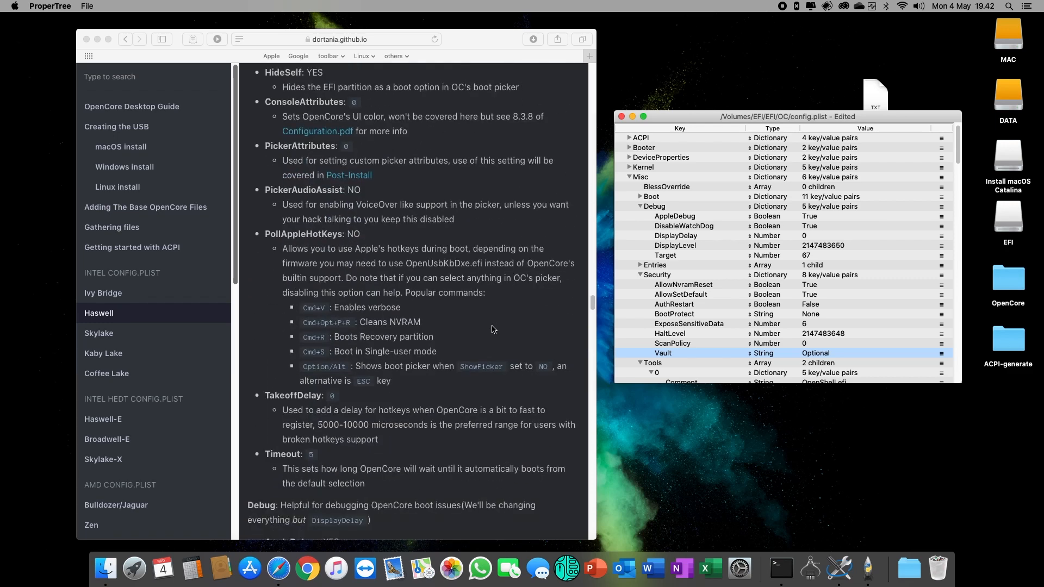
scroll(492, 330, down, 9)
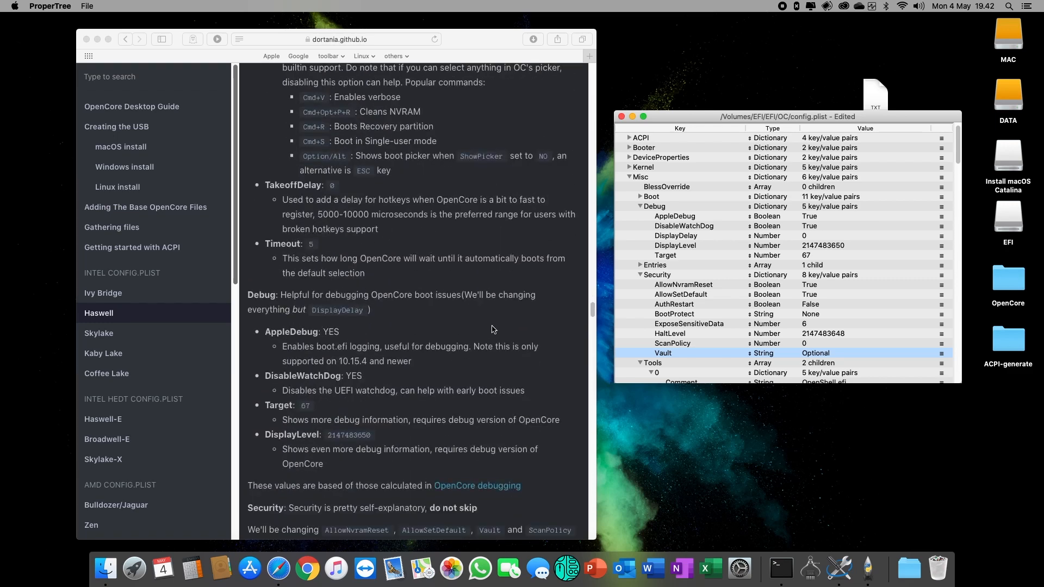
scroll(492, 329, down, 4)
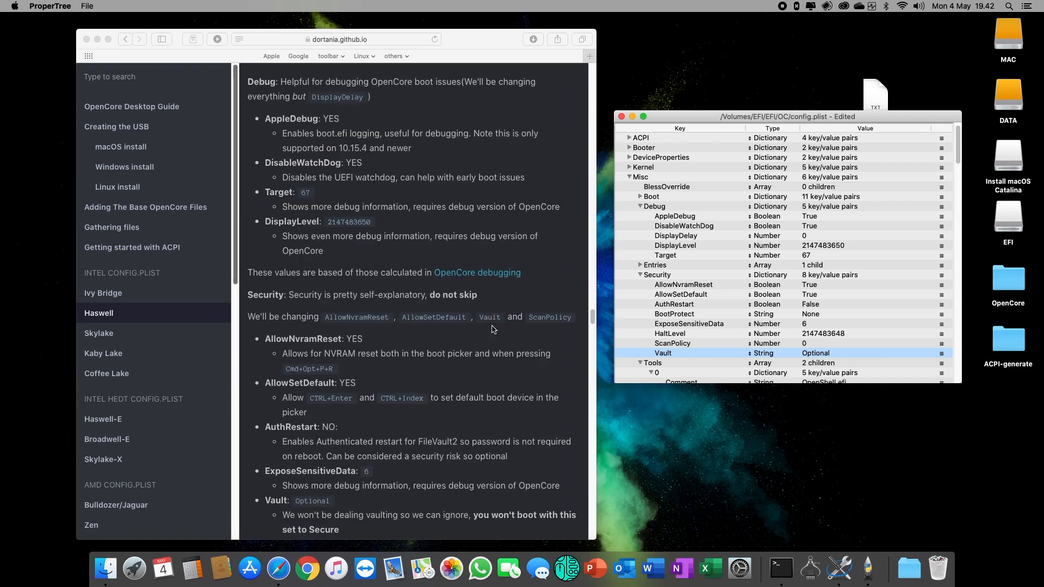
scroll(492, 330, down, 7)
scroll(492, 329, down, 4)
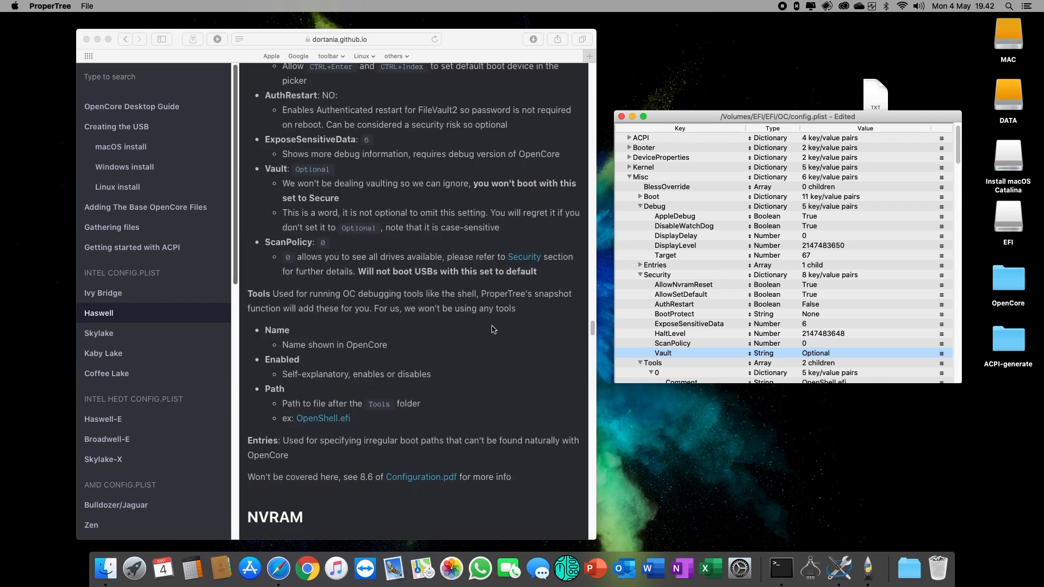
scroll(494, 329, down, 2)
scroll(493, 330, down, 1)
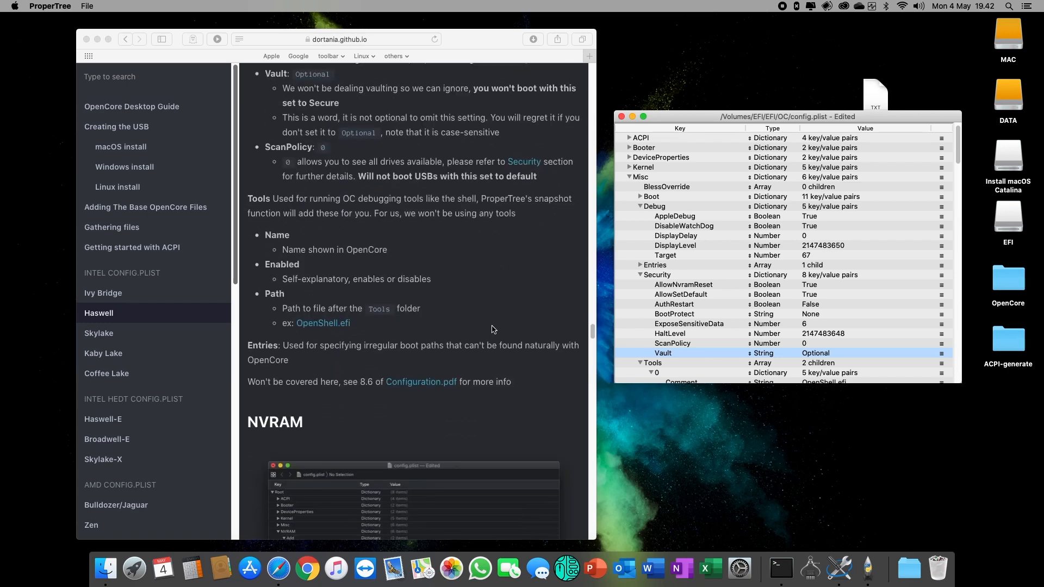
- Collapse Security, Tools and Debug under Misc, and collapse the Misc dictionary itself
click(639, 275)
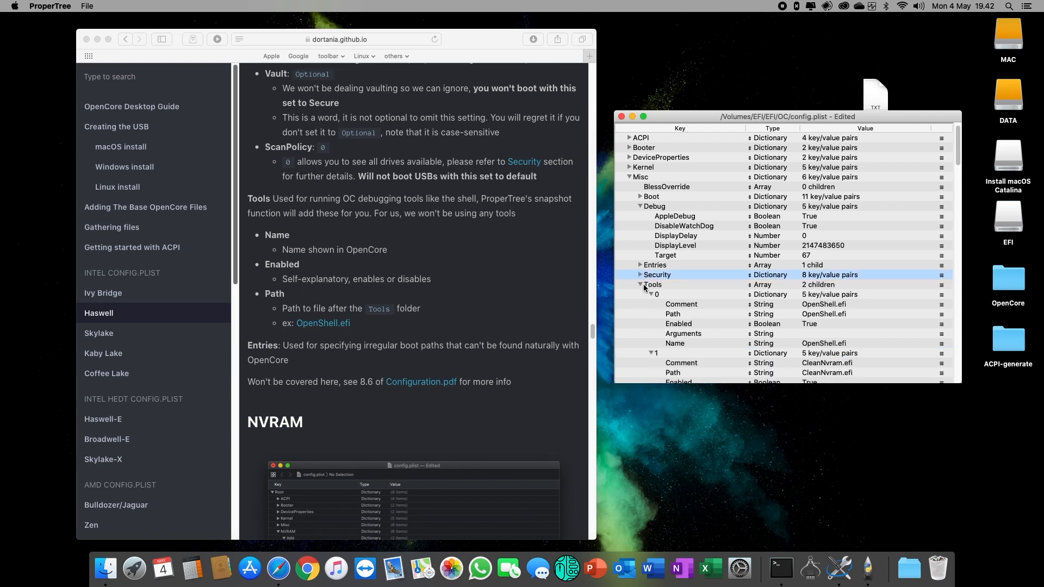
scroll(644, 285, down, 4)
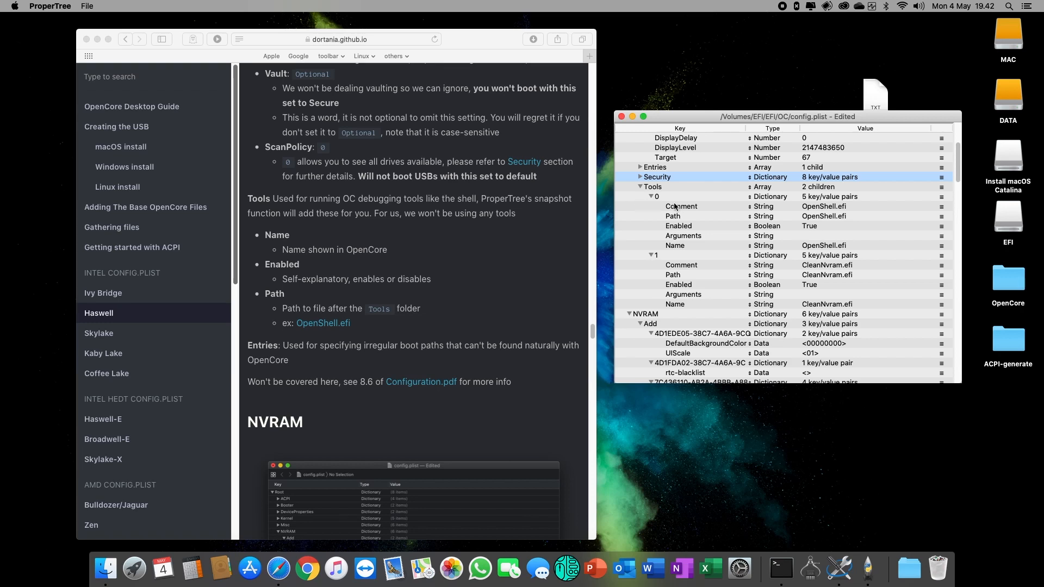
click(641, 188)
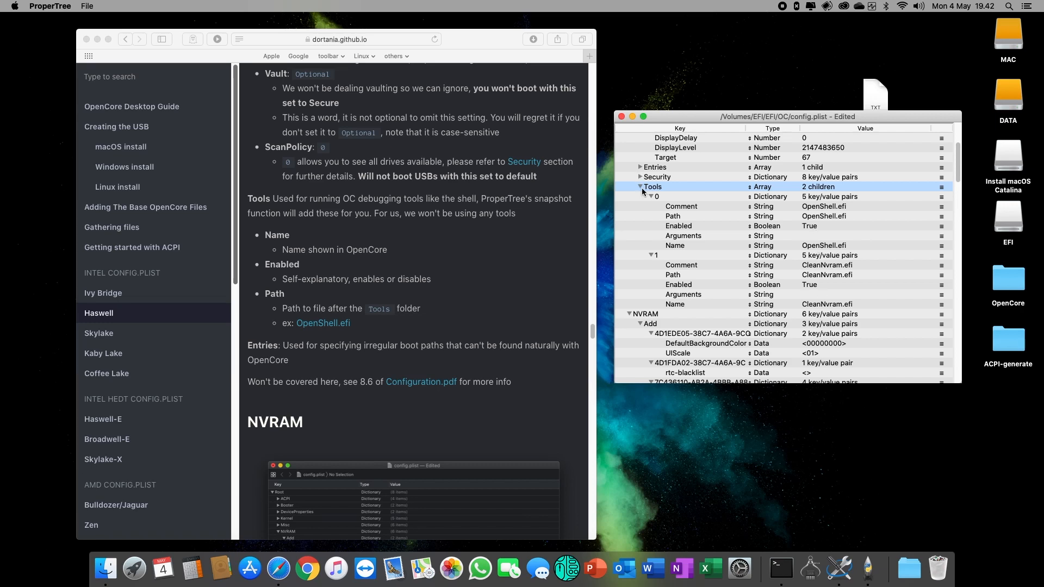
click(640, 187)
click(640, 197)
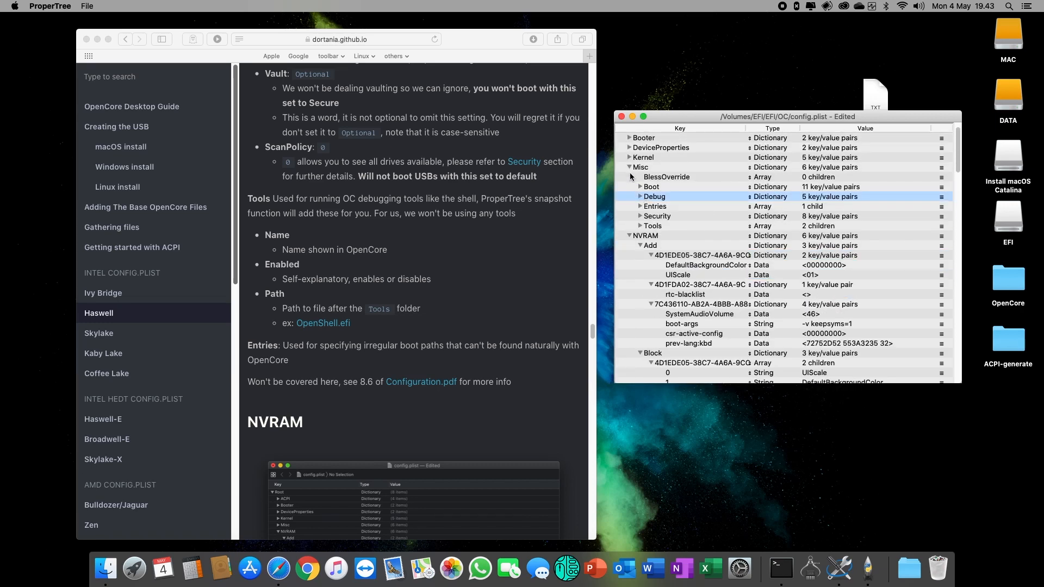
click(629, 167)
- Compare the NVRAM Add entries, including DefaultBackgroundColor and rtc-blacklist, with the guide's NVRAM screenshot and UIScale notes
click(647, 179)
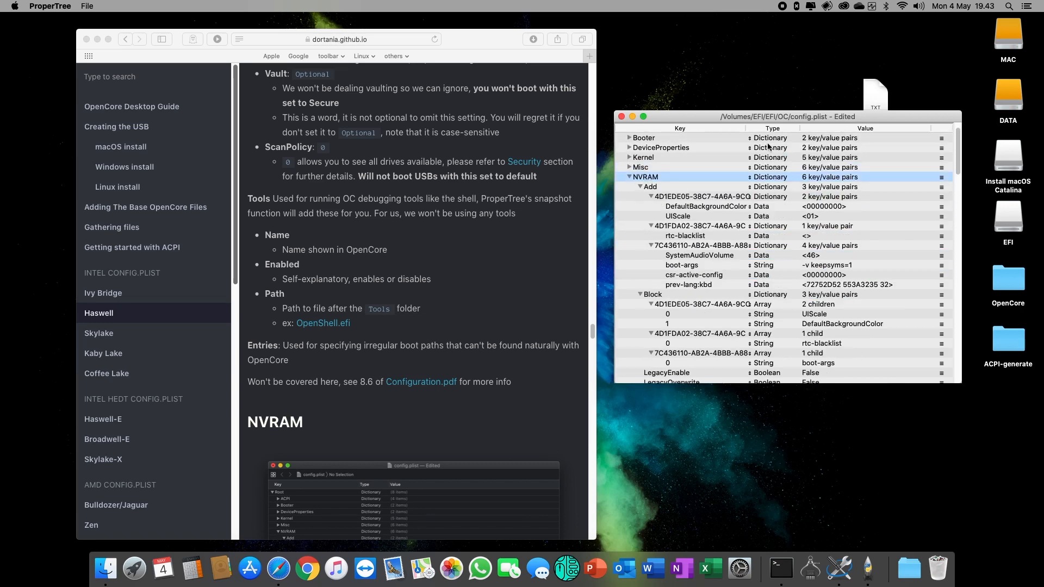
click(719, 198)
click(719, 211)
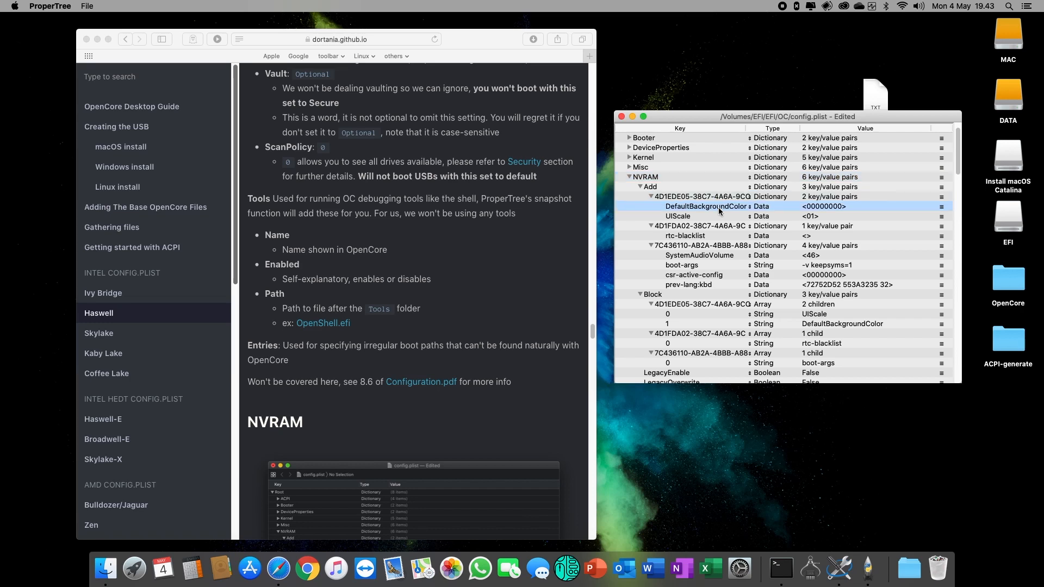
scroll(418, 343, down, 8)
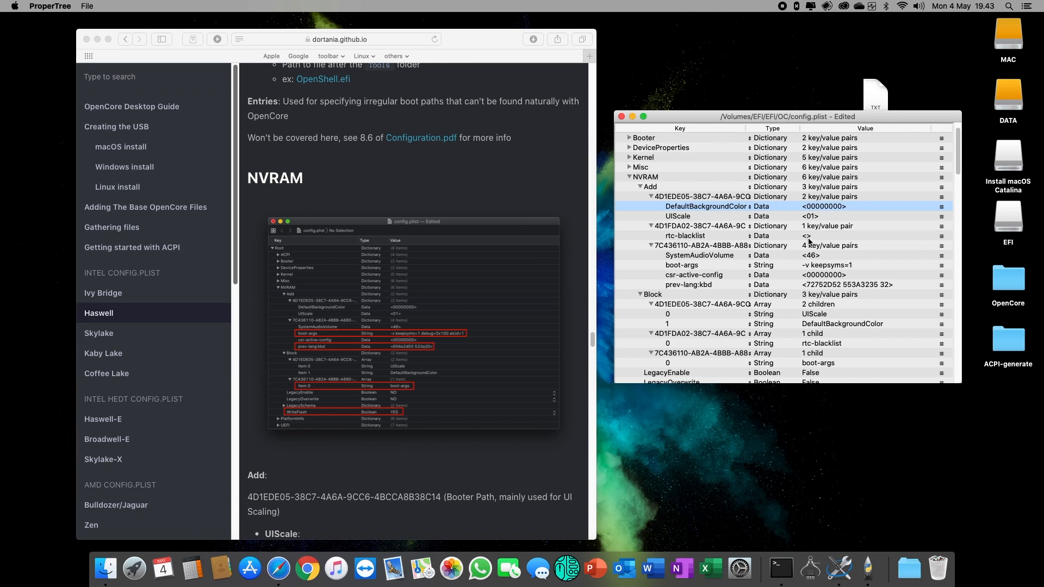
click(710, 237)
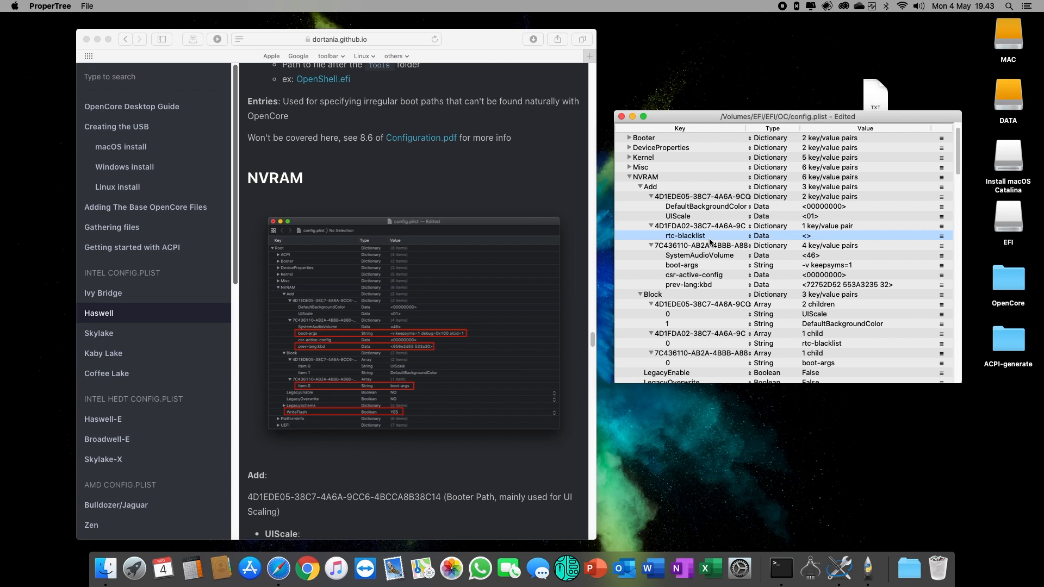
scroll(482, 372, down, 3)
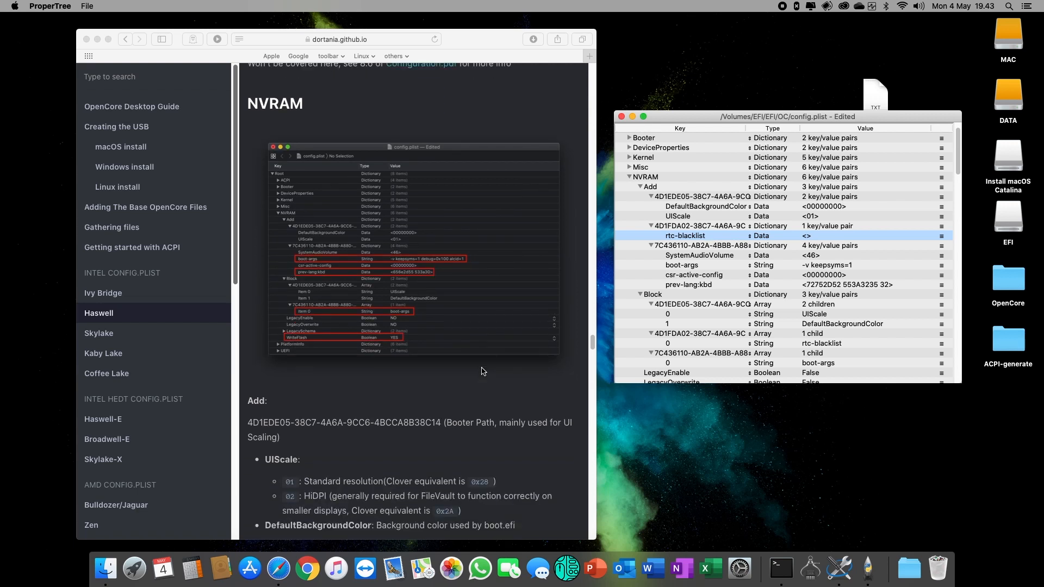
scroll(482, 372, down, 3)
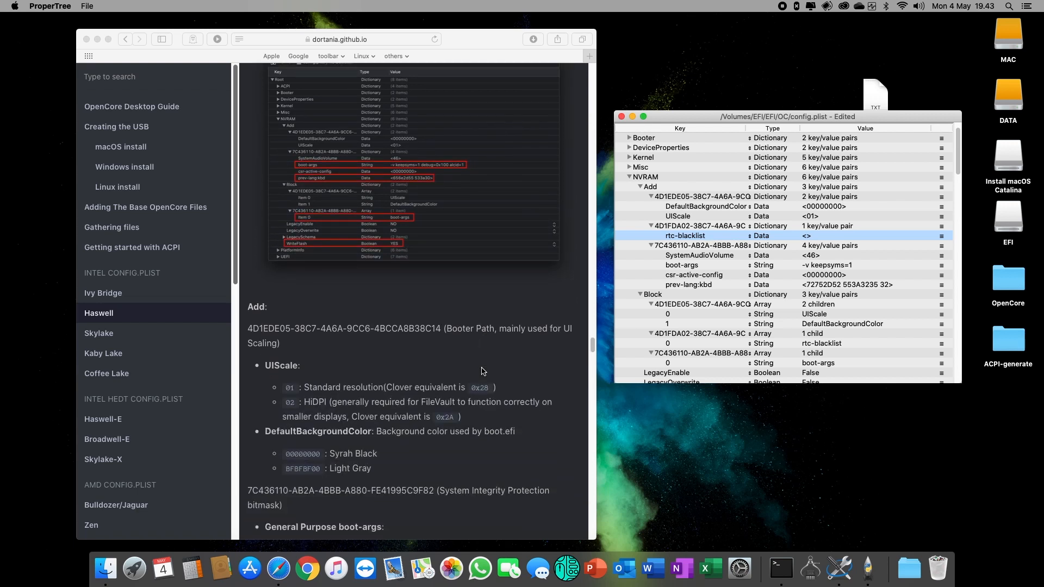
scroll(483, 372, down, 5)
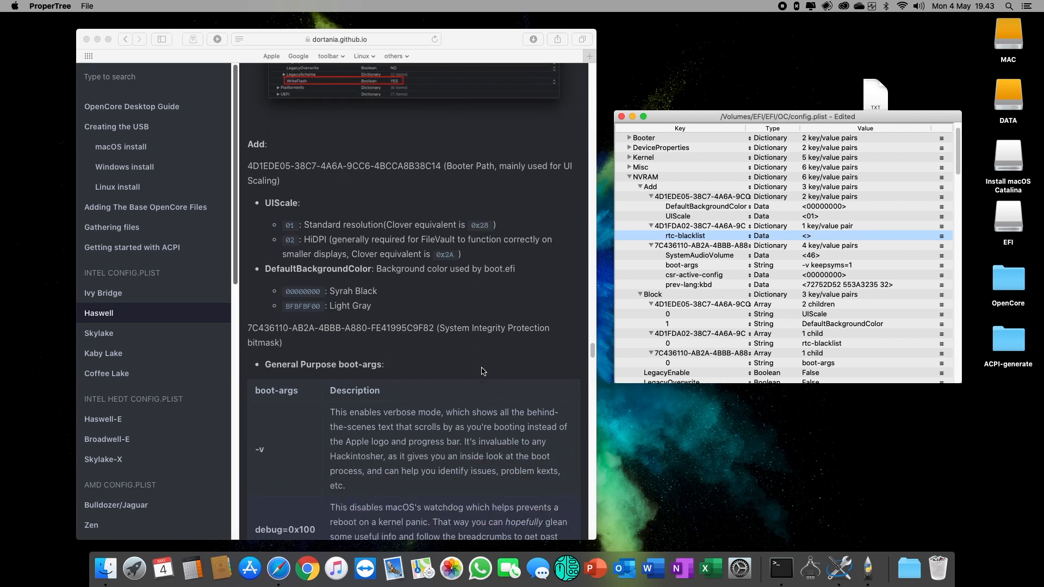
scroll(486, 329, up, 5)
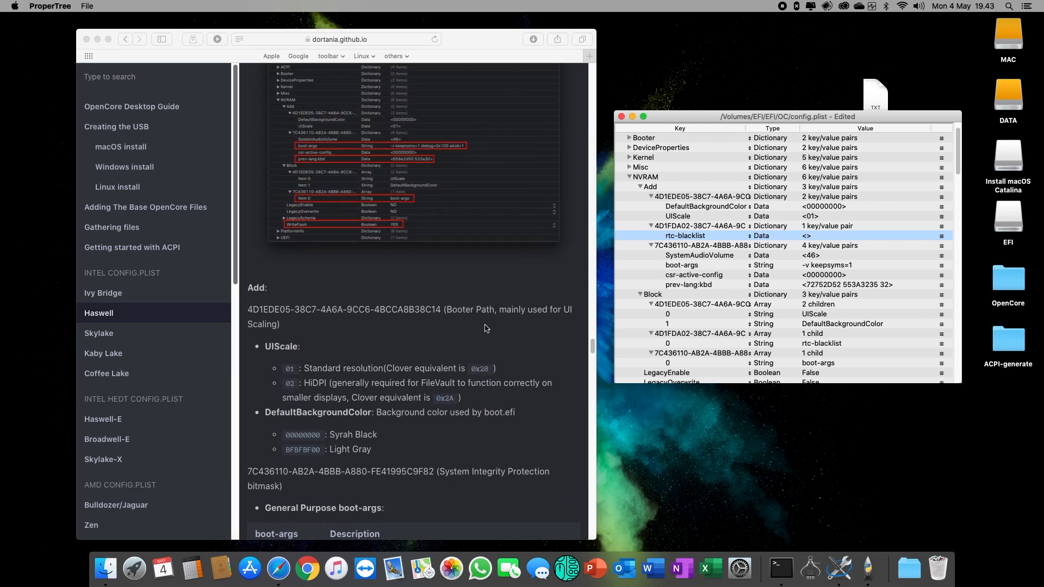
scroll(485, 329, up, 1)
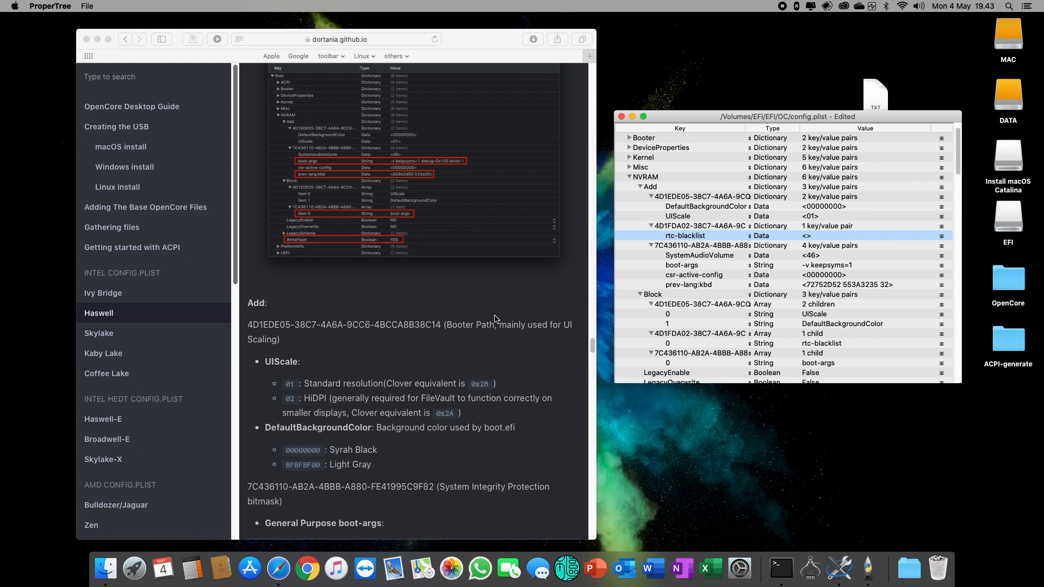
- Extend the boot-args value under NVRAM Add to "-v keepsyms=1 debug=0x100 alcid=5"
click(826, 269)
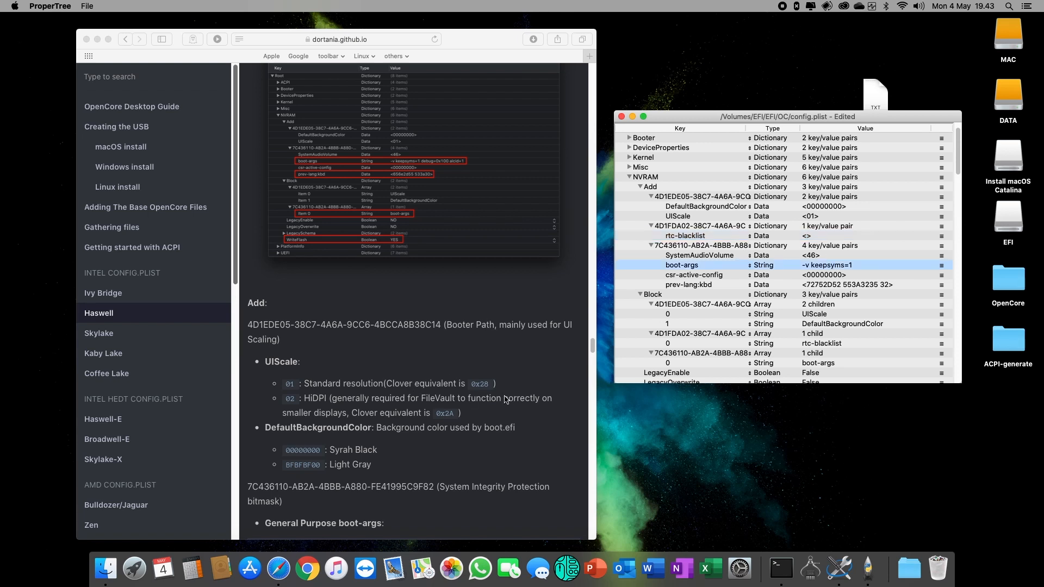
scroll(492, 400, down, 3)
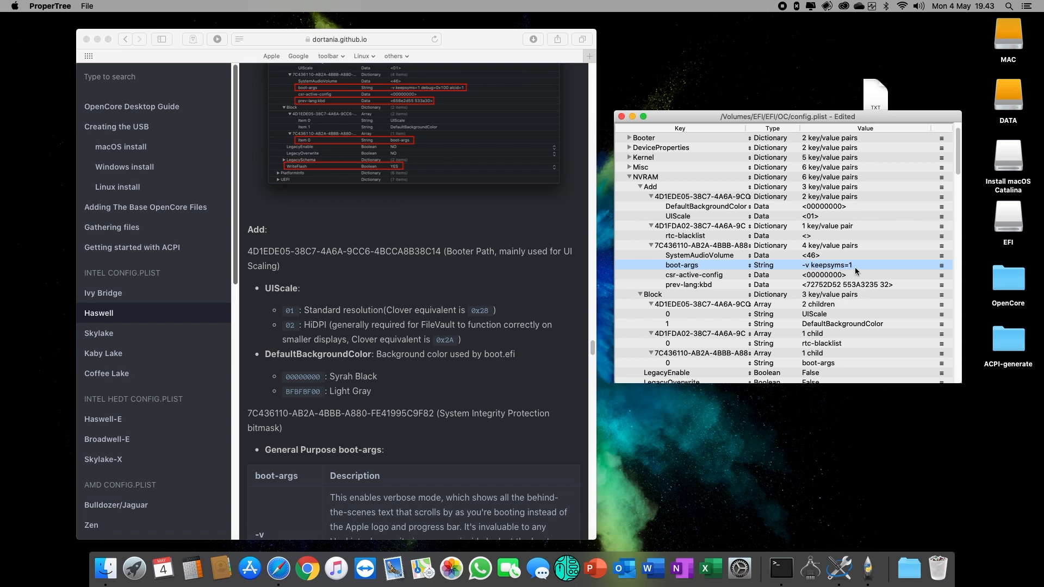
double_click(856, 272)
click(863, 266)
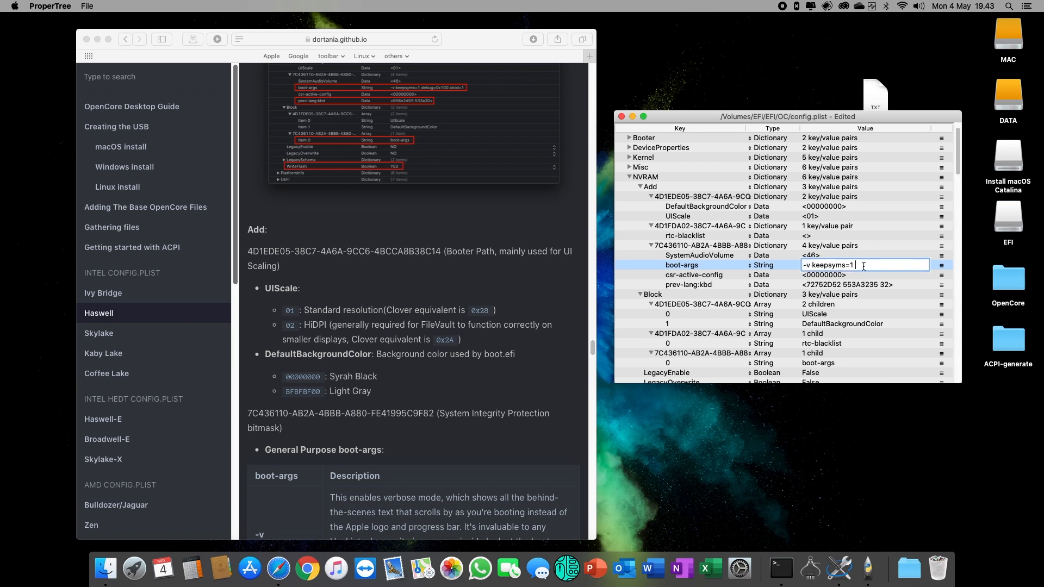
text(debug)
scroll(461, 363, down, 4)
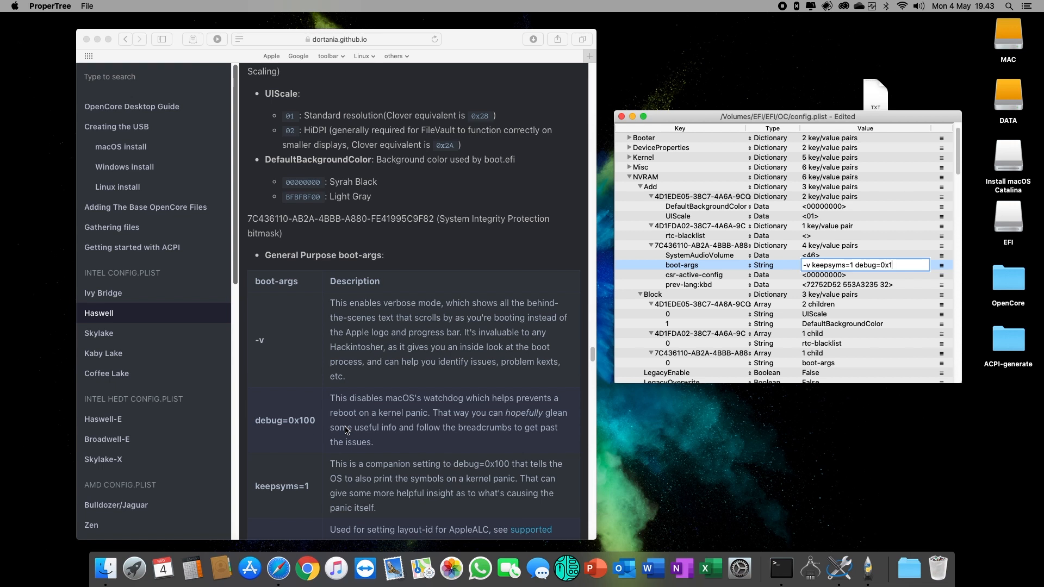
text(00)
scroll(345, 431, down, 3)
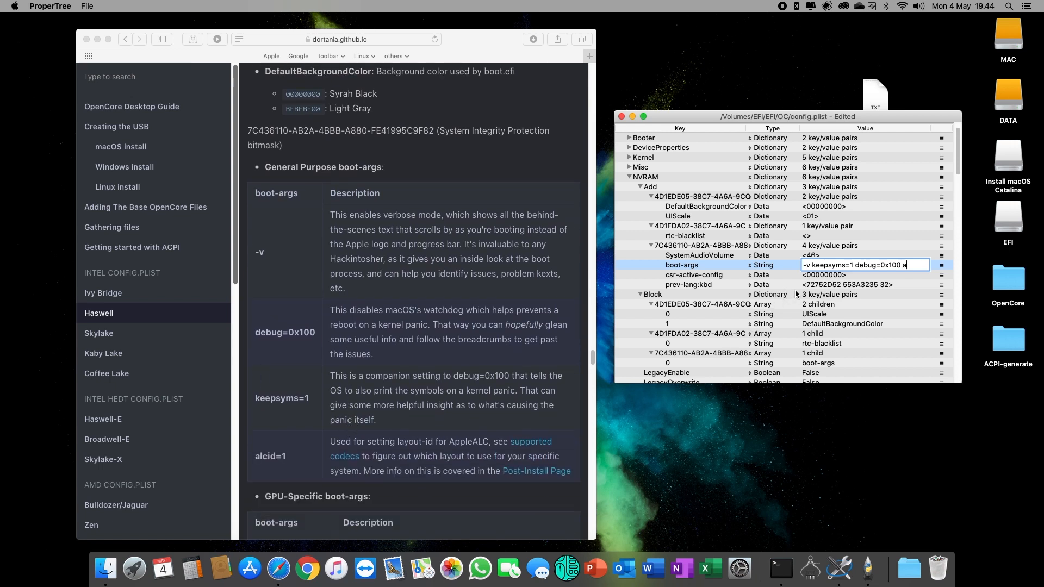
text(alcid=5)
key(Return)
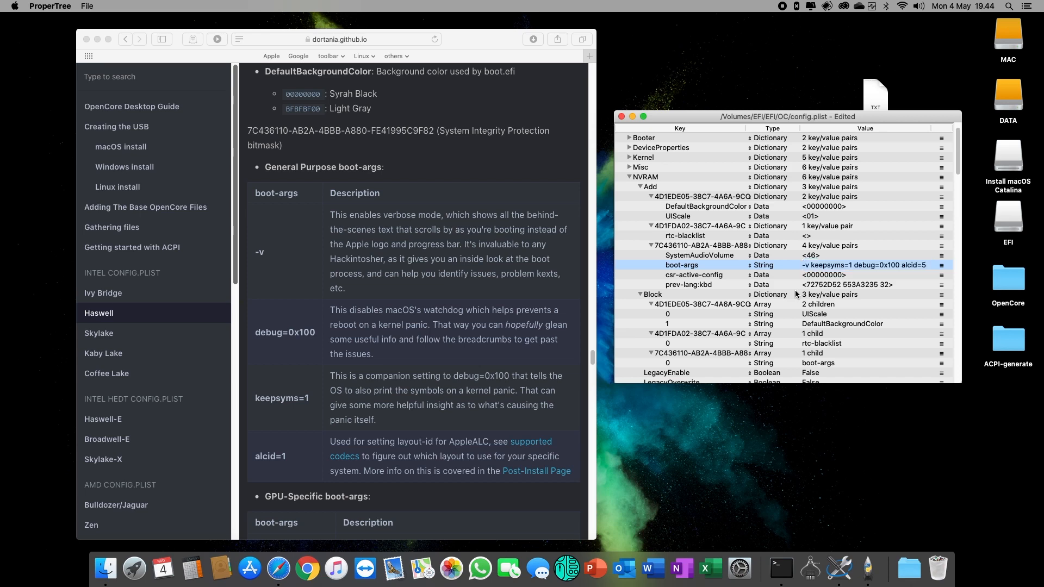
- Expand DeviceProperties and compare its layout-id value with the alcid number in boot-args
click(629, 148)
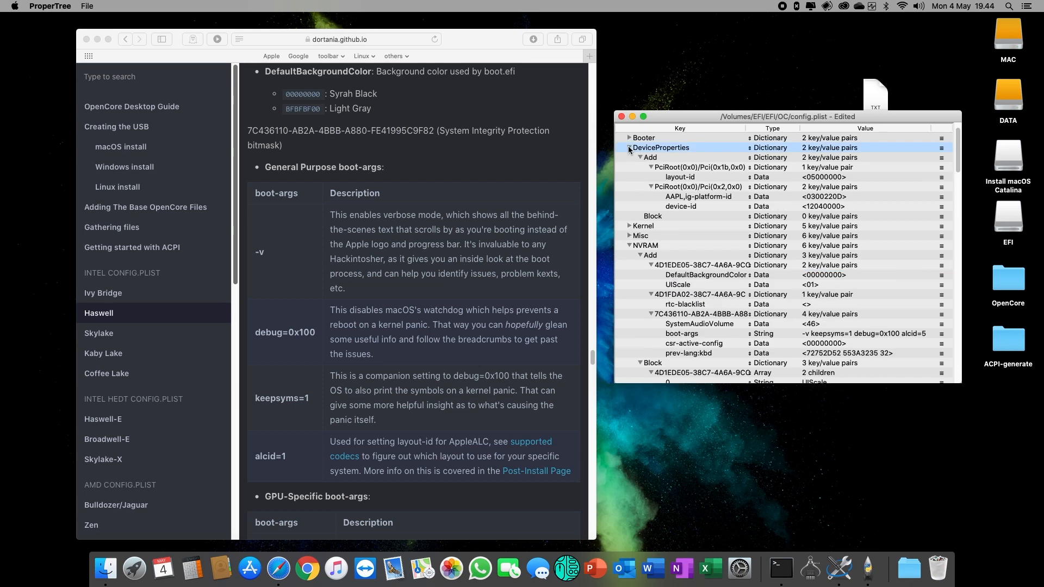
click(699, 179)
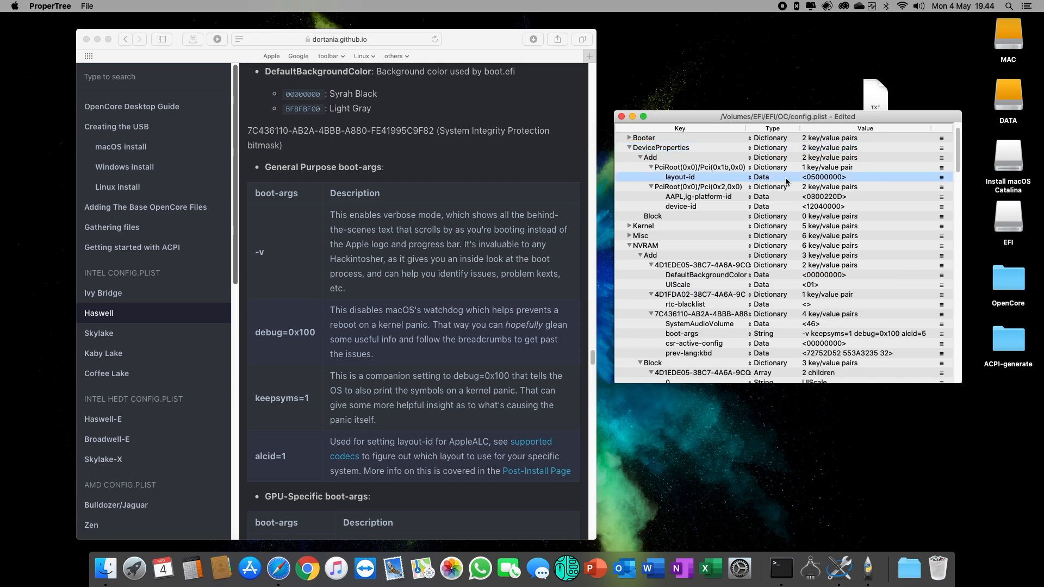
click(924, 334)
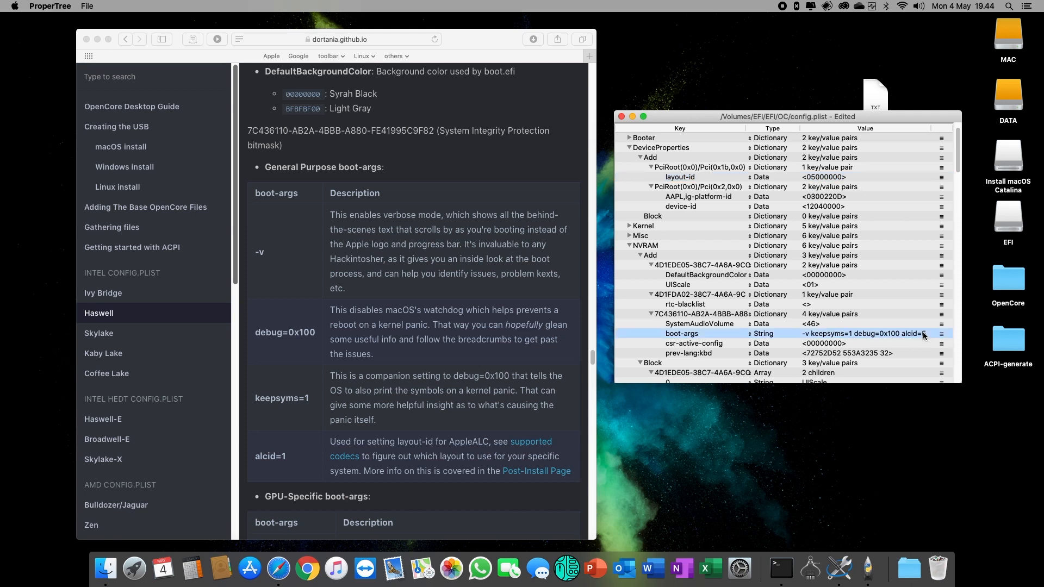
- Check the csr-active-config and prev-lang:kbd entries against the guide's SIP options and keyboard language notes
click(717, 344)
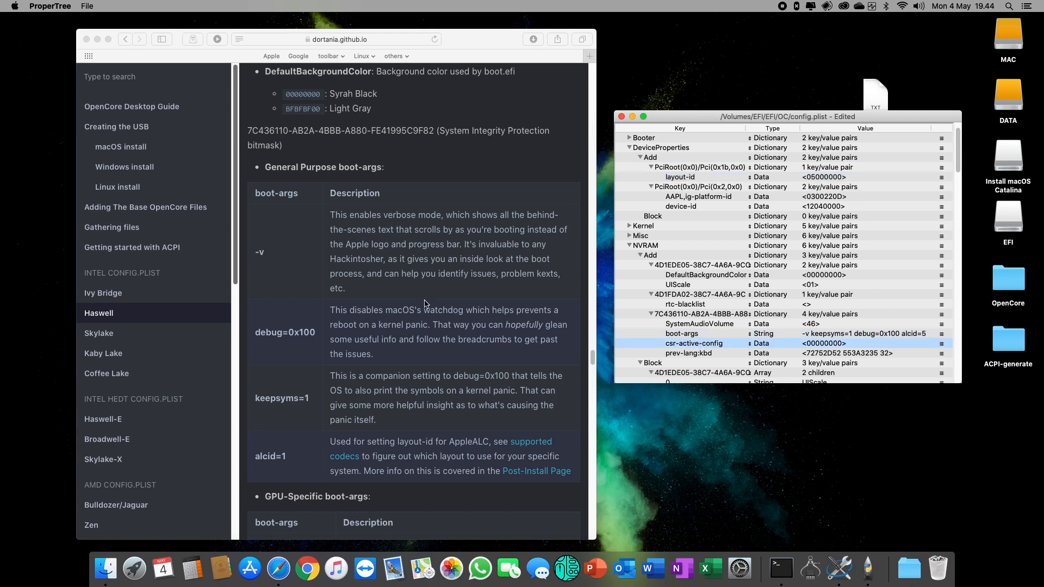
scroll(430, 330, down, 3)
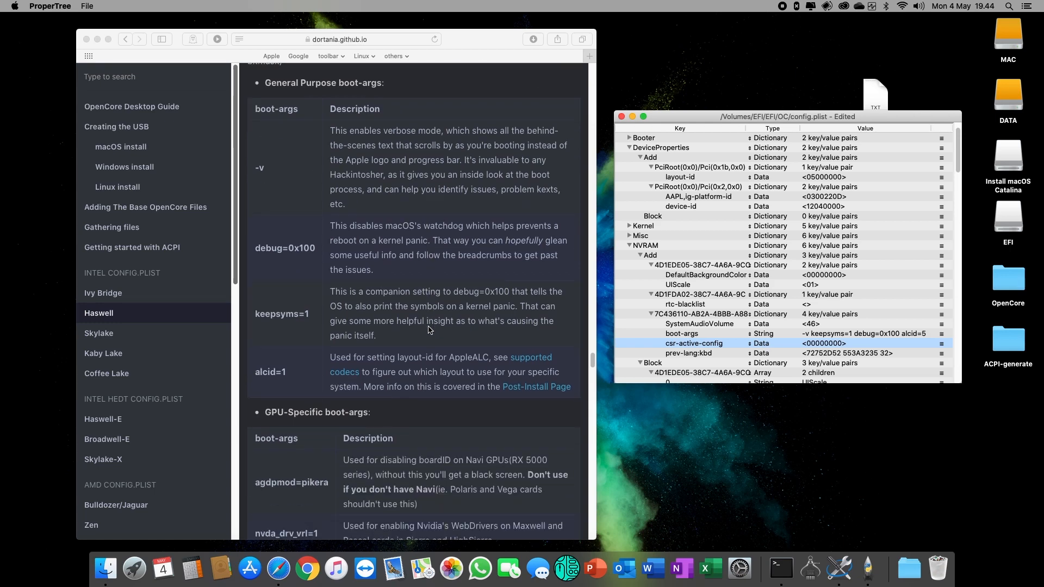
scroll(430, 330, down, 6)
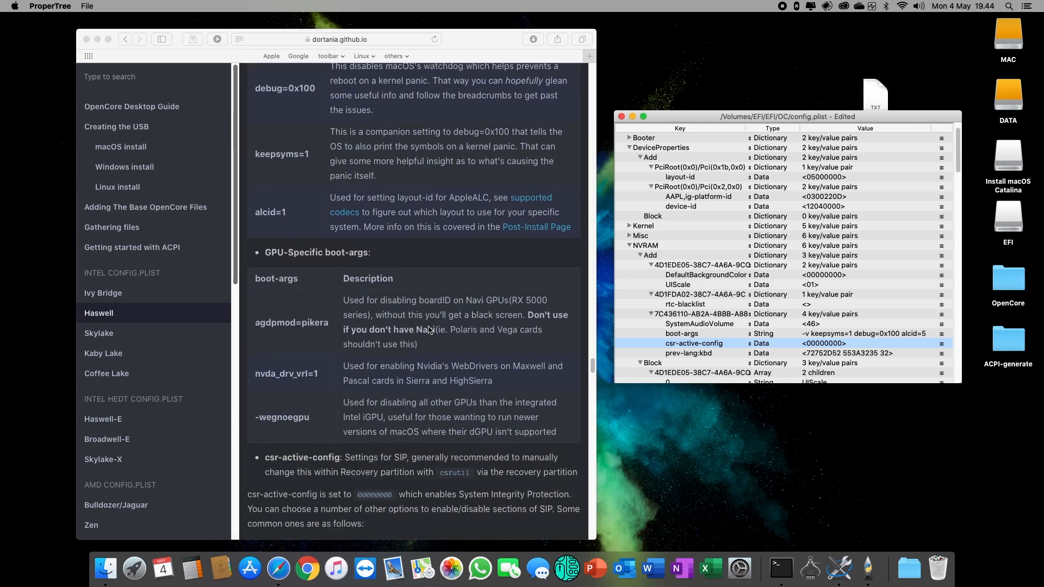
scroll(430, 329, down, 4)
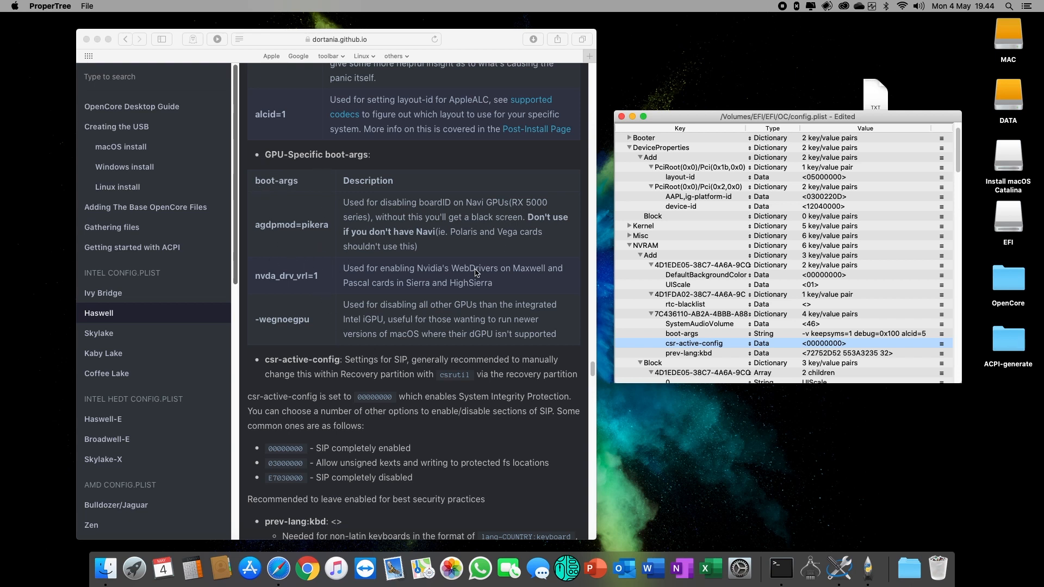
scroll(475, 273, down, 6)
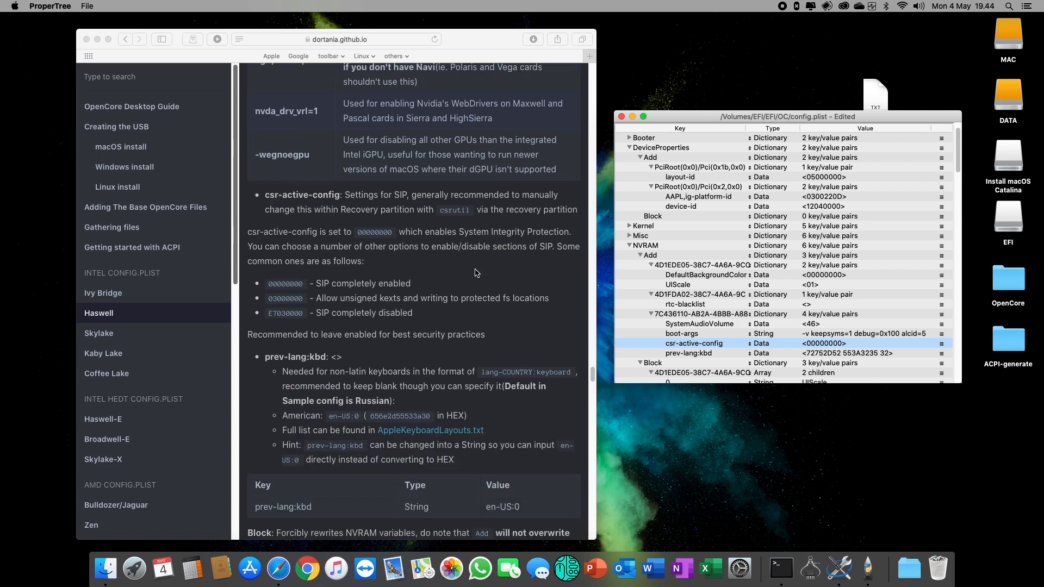
scroll(475, 272, down, 4)
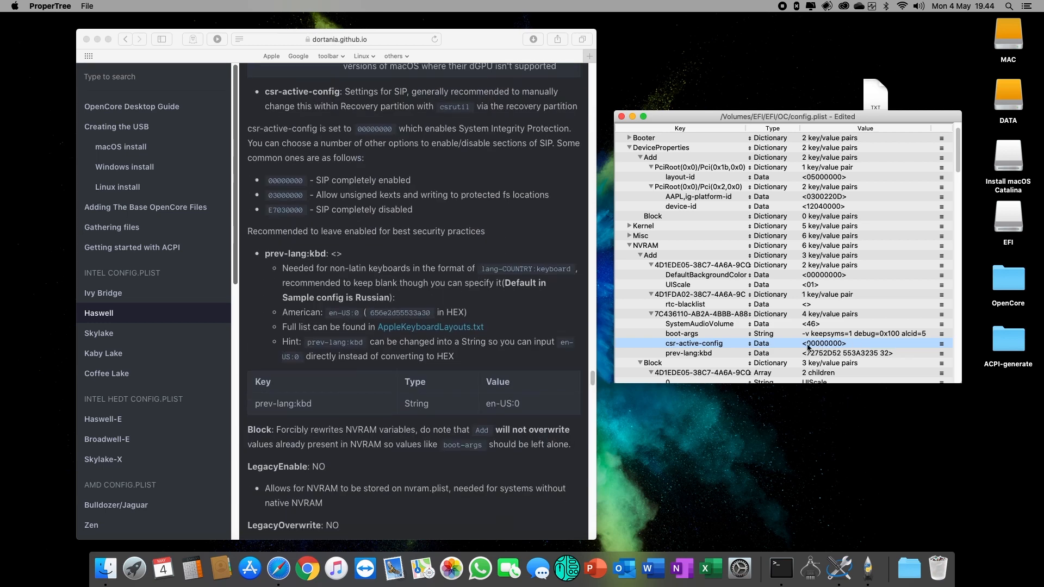
click(829, 354)
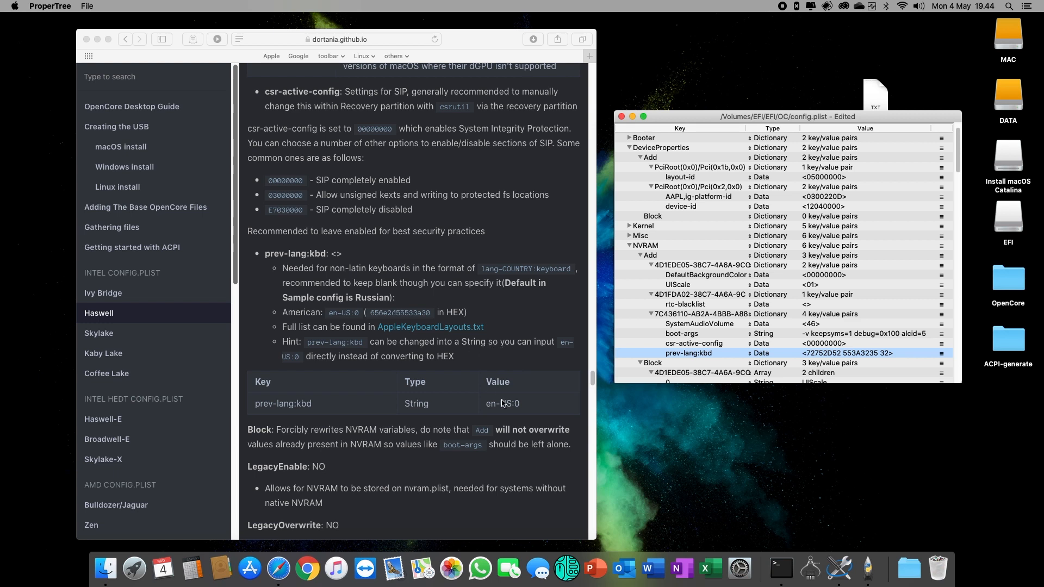
- Change the type of prev-lang:kbd under NVRAM Add to String and set its value to en-US:0, copied from the guide
click(768, 356)
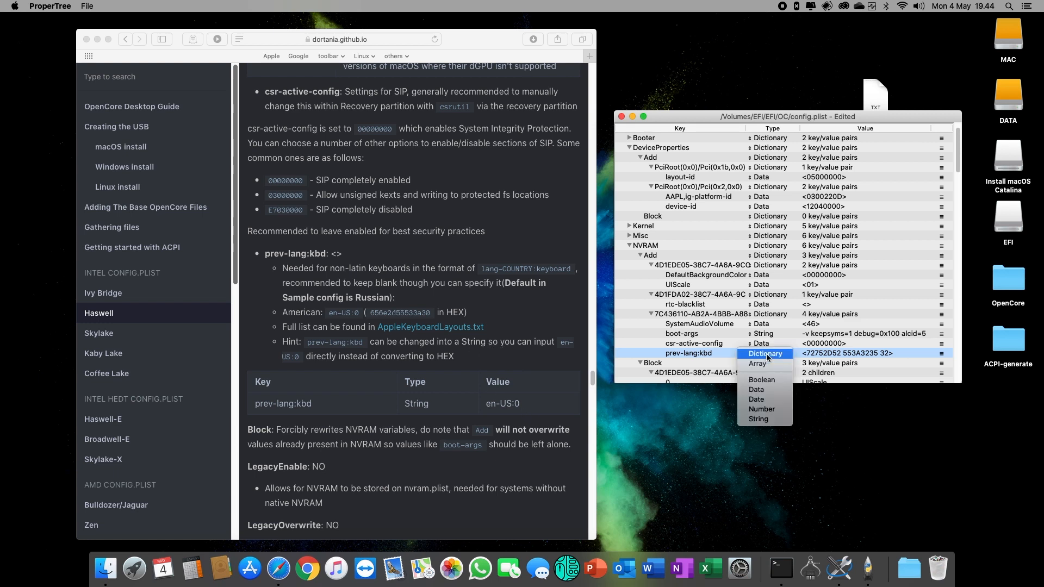
click(766, 420)
click(509, 412)
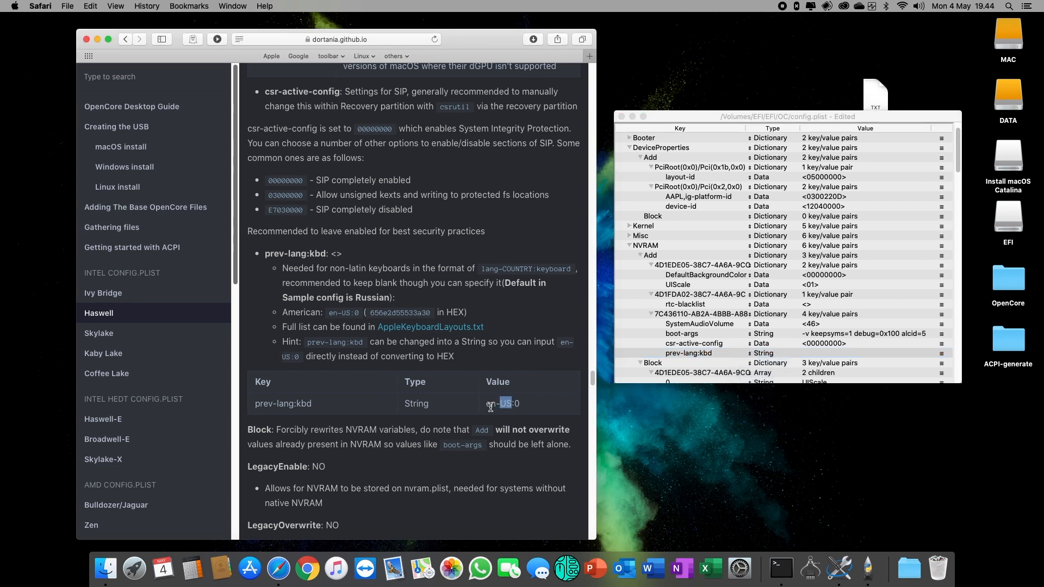
drag(485, 403, 519, 406)
right_click(519, 406)
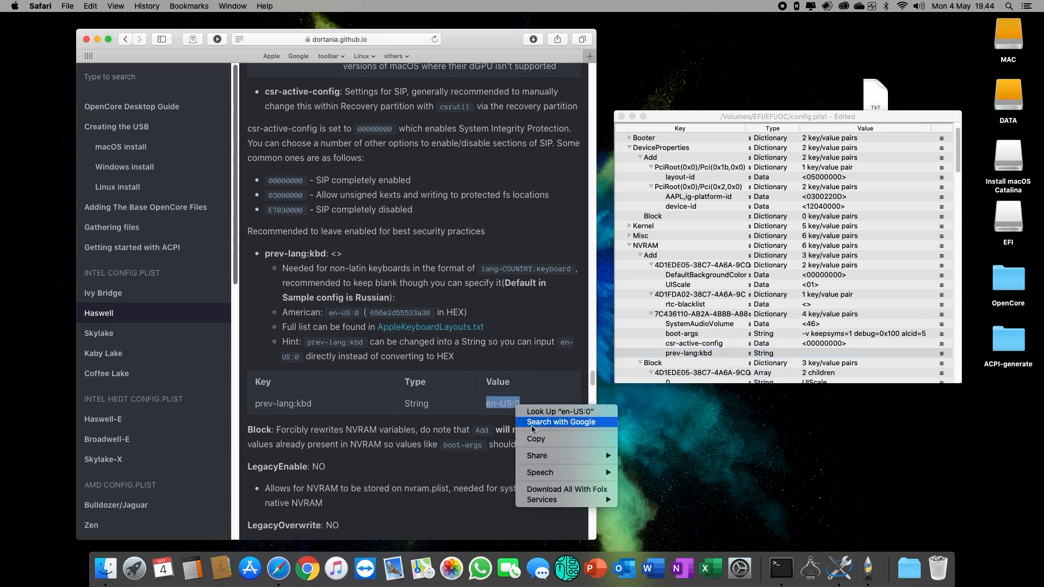
click(539, 442)
click(834, 353)
double_click(835, 354)
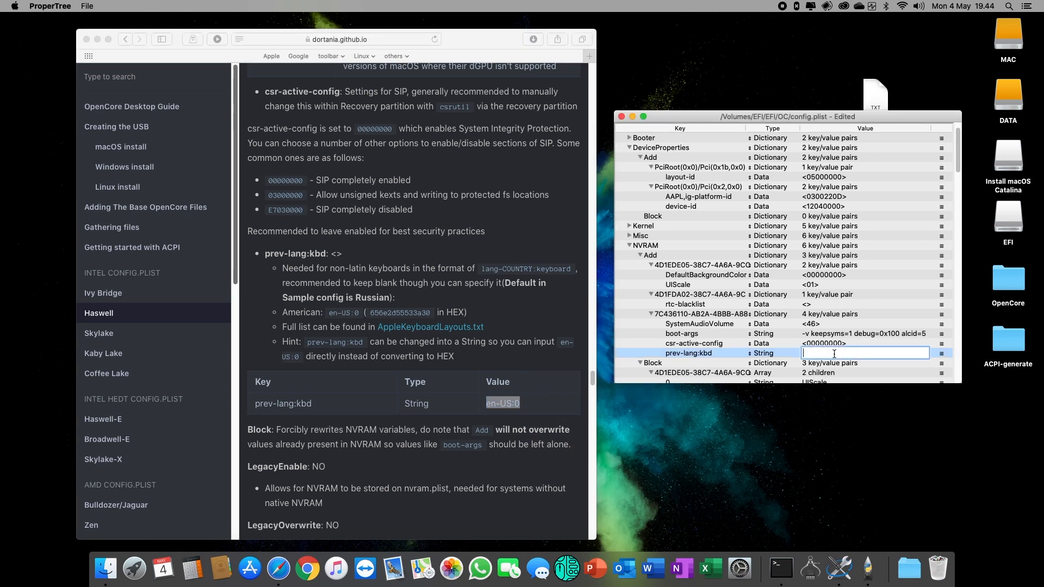
key(super+v)
key(Return)
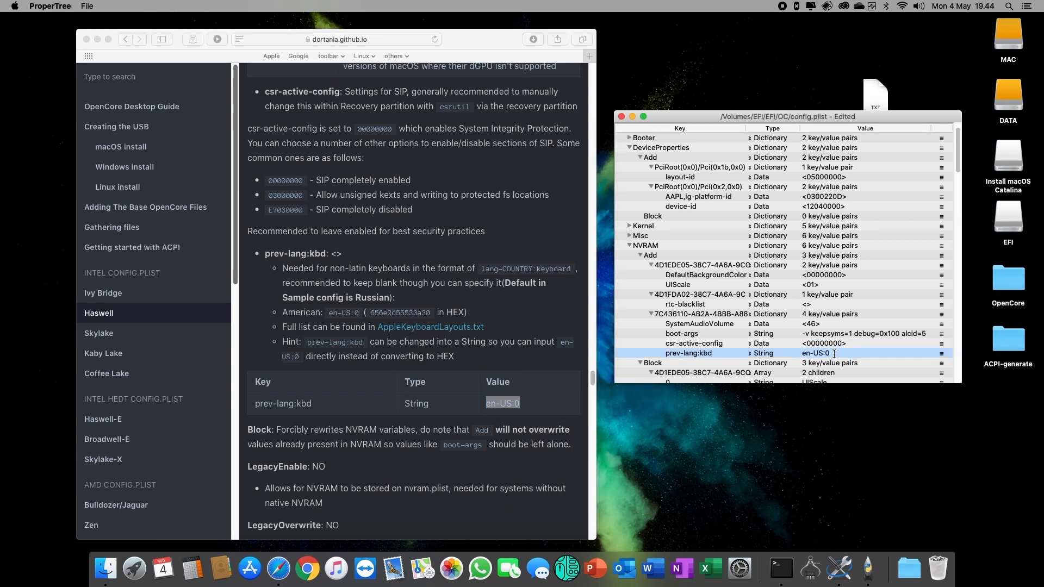
- Review the NVRAM Block and Legacy entries against the guide, collapsing the Add, Block and LegacySchema groups
scroll(732, 283, down, 4)
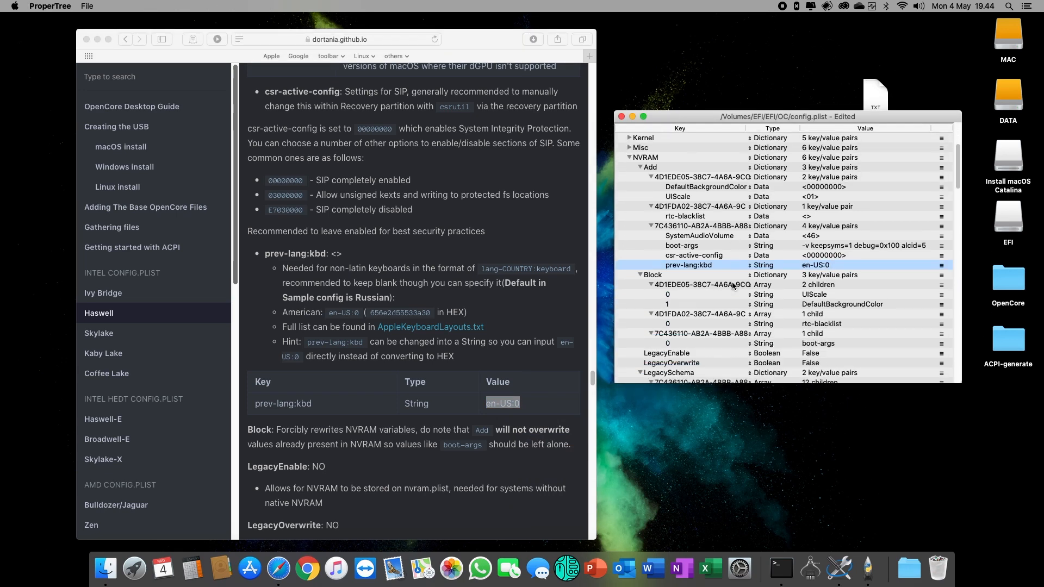
scroll(732, 282, up, 1)
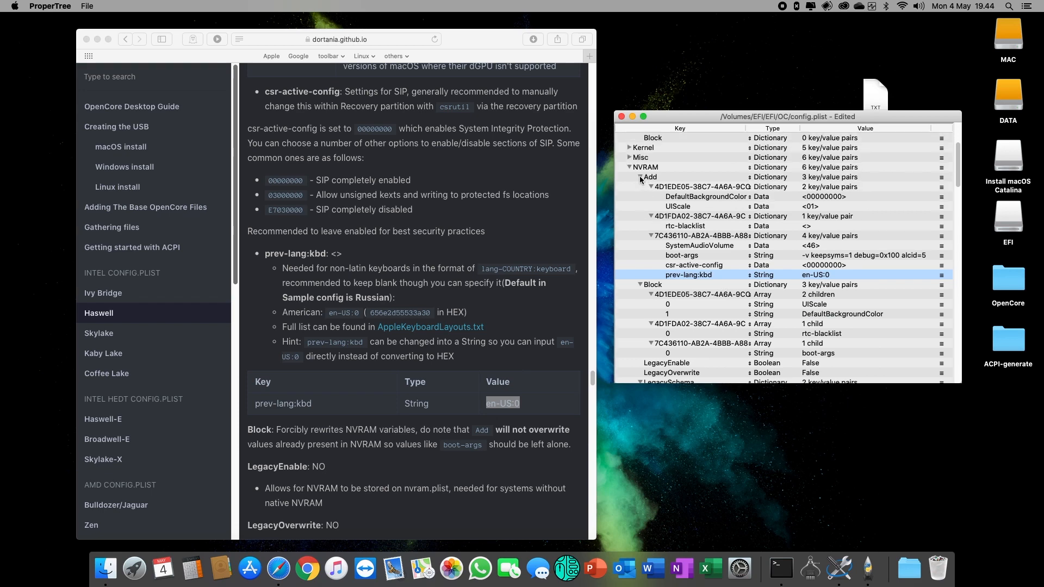
click(640, 177)
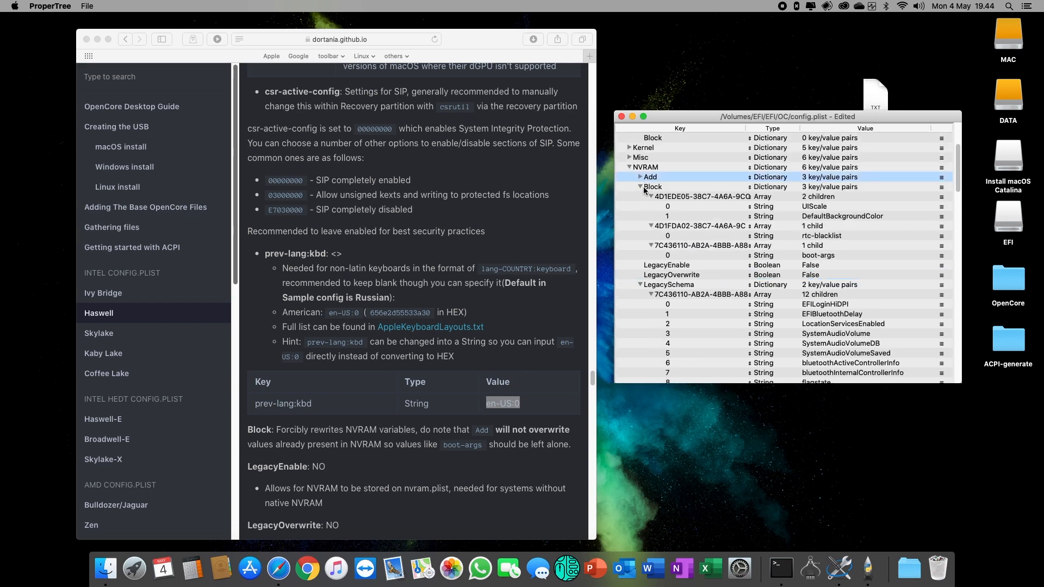
scroll(433, 314, down, 5)
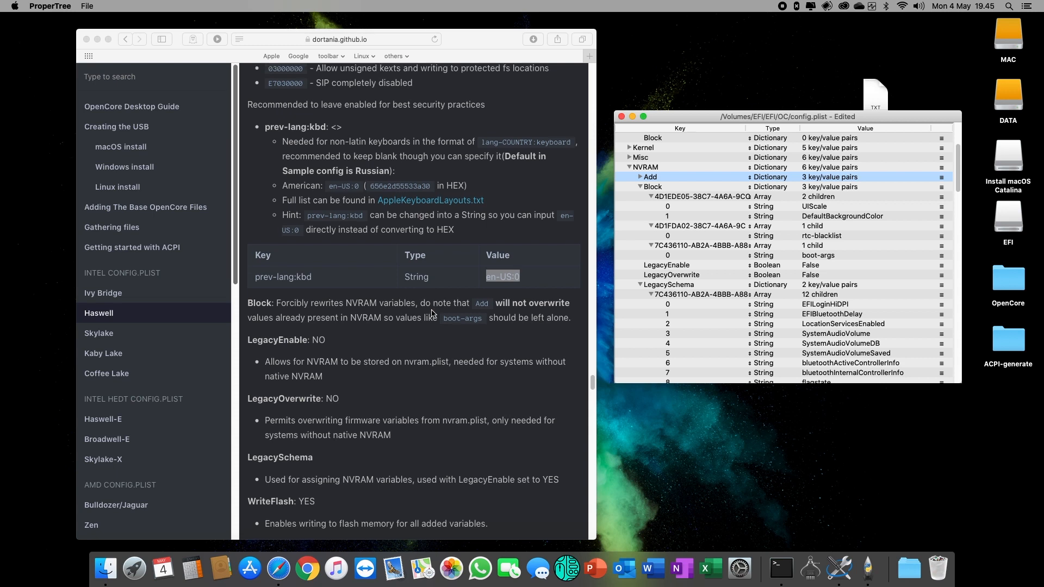
scroll(433, 313, down, 2)
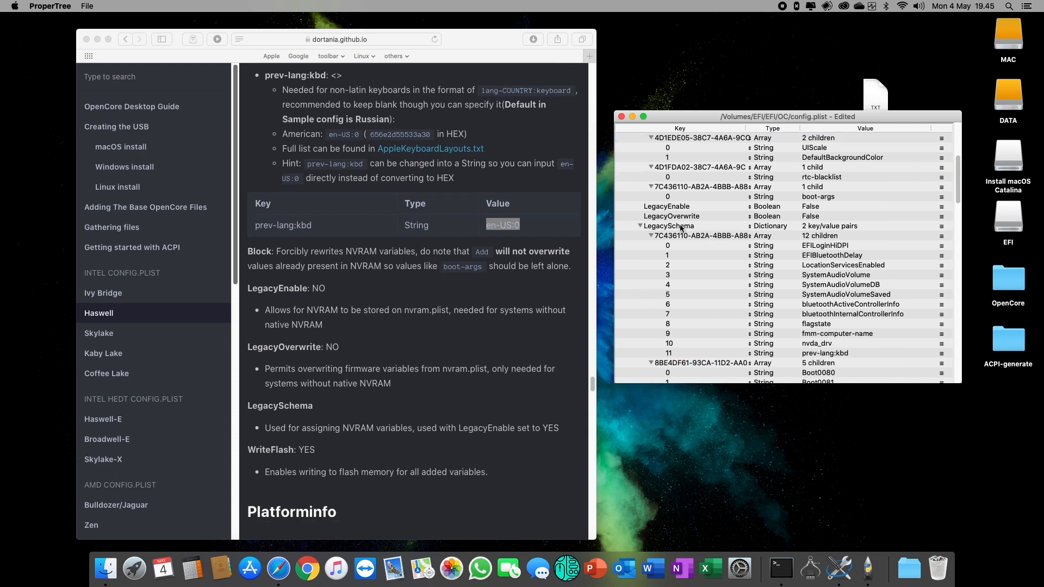
scroll(680, 229, down, 1)
click(640, 167)
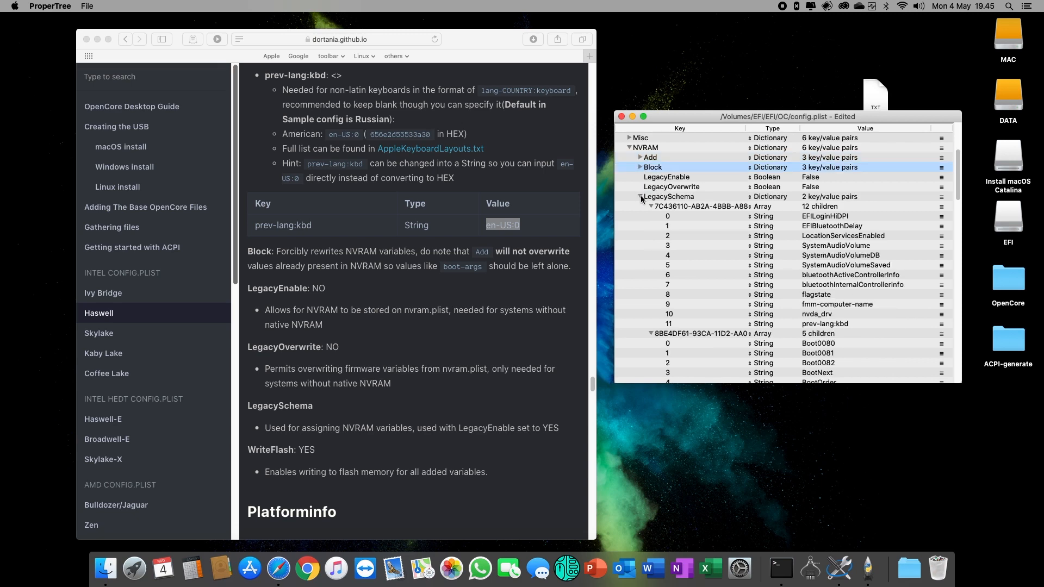
click(641, 197)
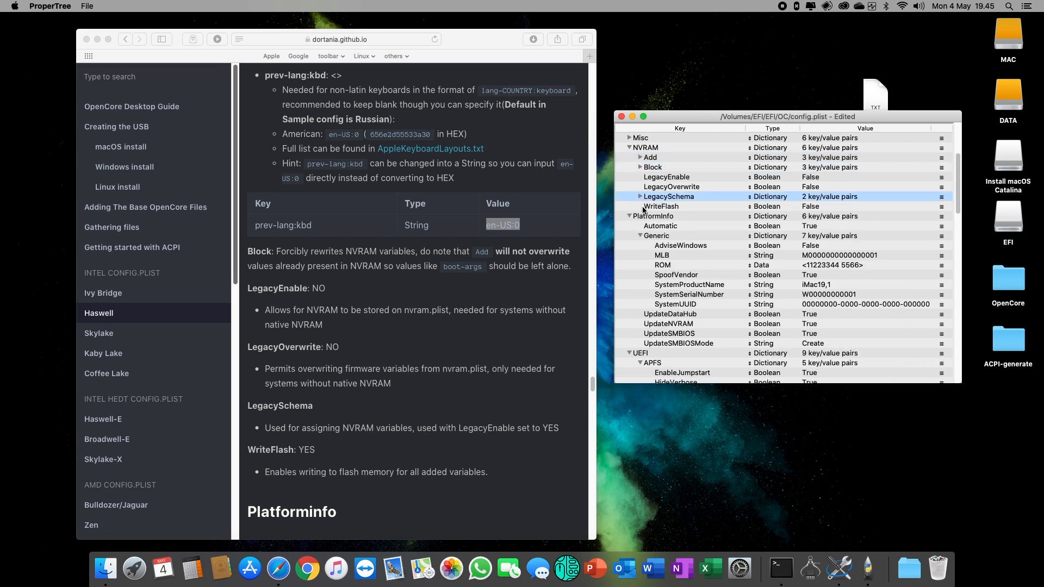
- Set WriteFlash under NVRAM to True in line with the guide's YES, and collapse the NVRAM section
click(829, 210)
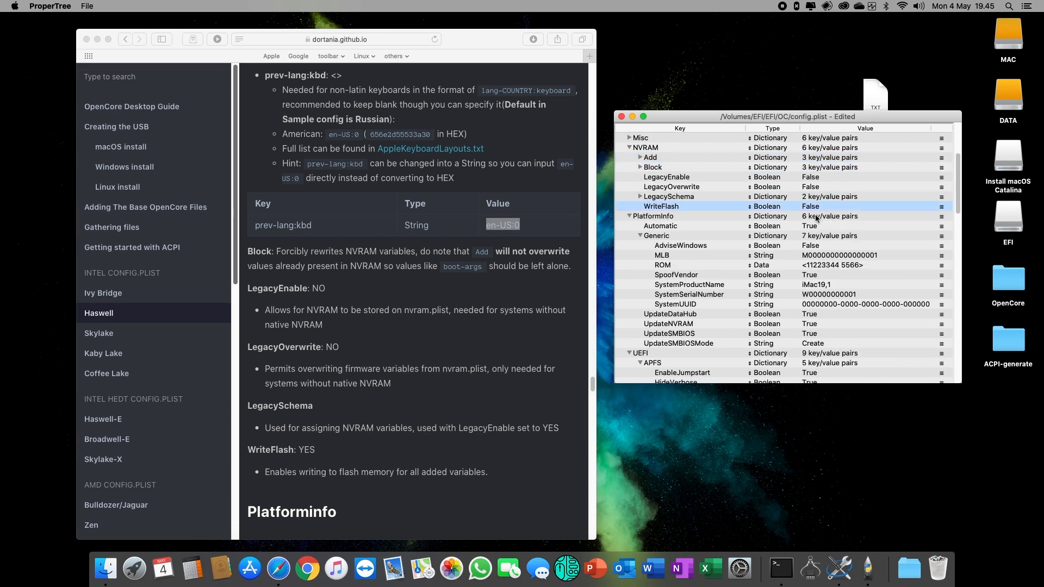
click(814, 210)
click(814, 208)
click(629, 147)
click(274, 455)
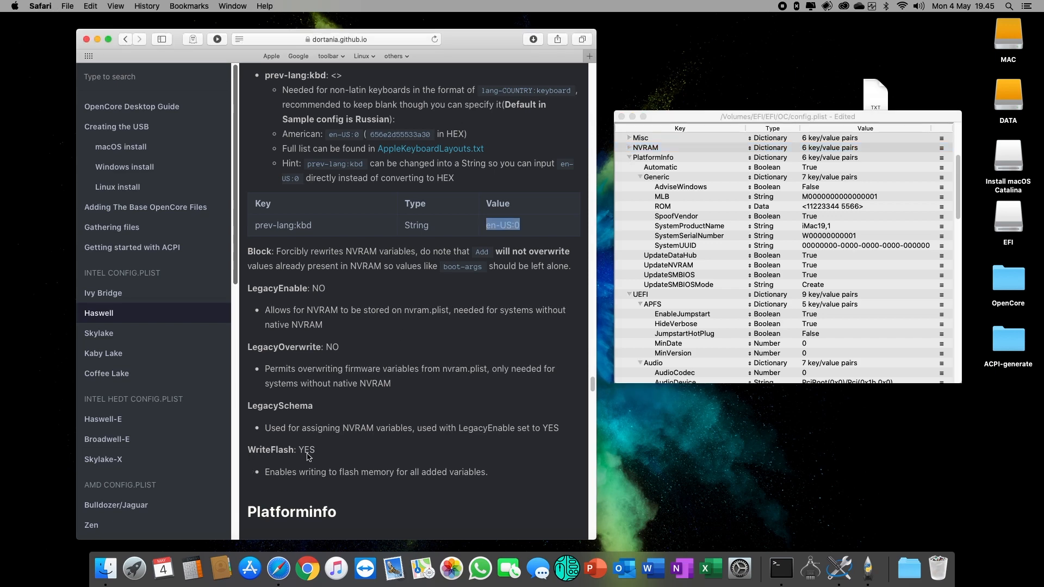
triple_click(282, 451)
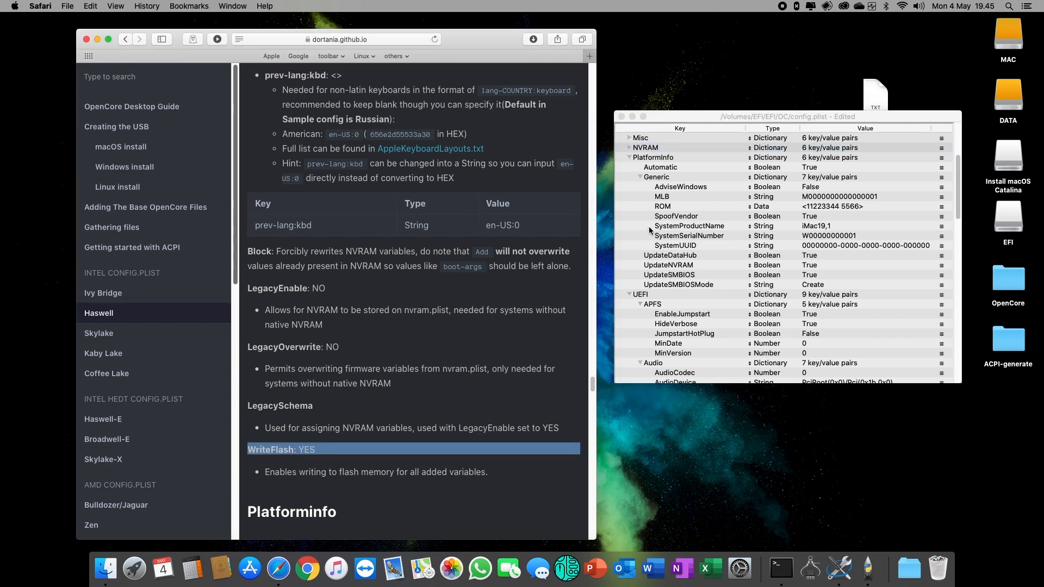
- Keep PlatformInfo expanded in the config and compare it with the example in the guide's Platforminfo section
click(630, 157)
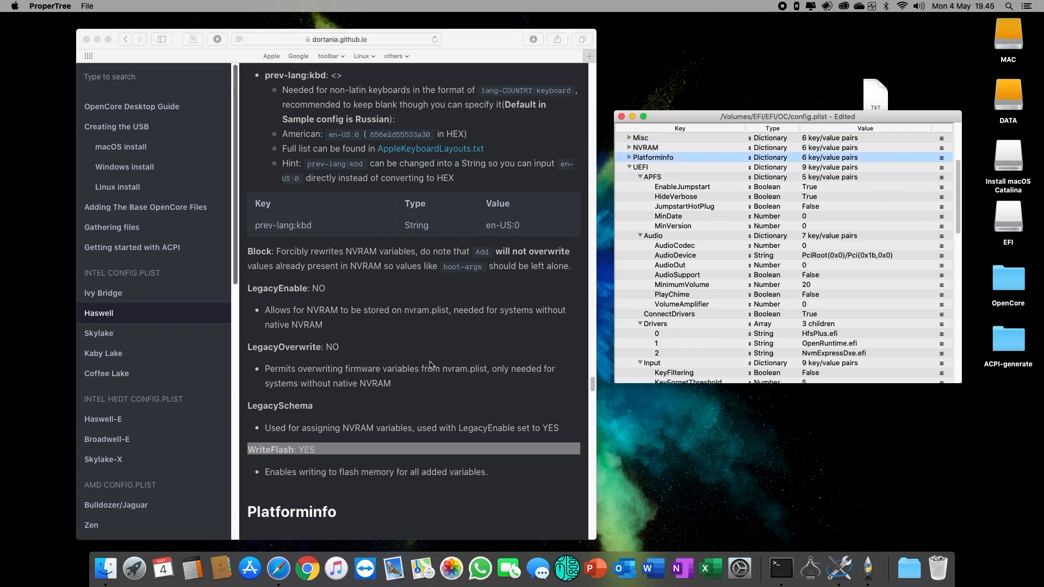
click(631, 157)
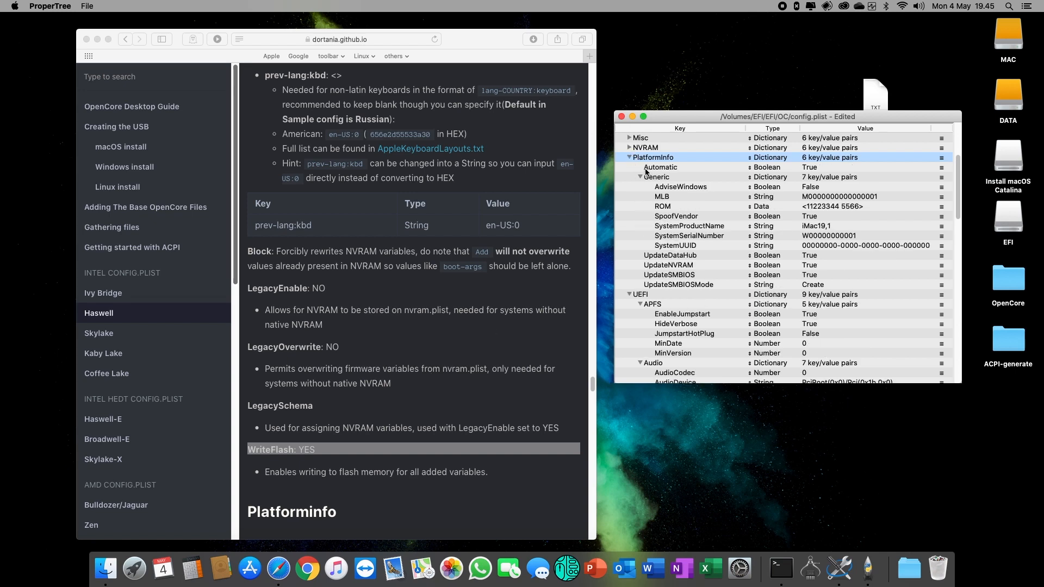
click(408, 355)
scroll(435, 413, down, 10)
click(443, 366)
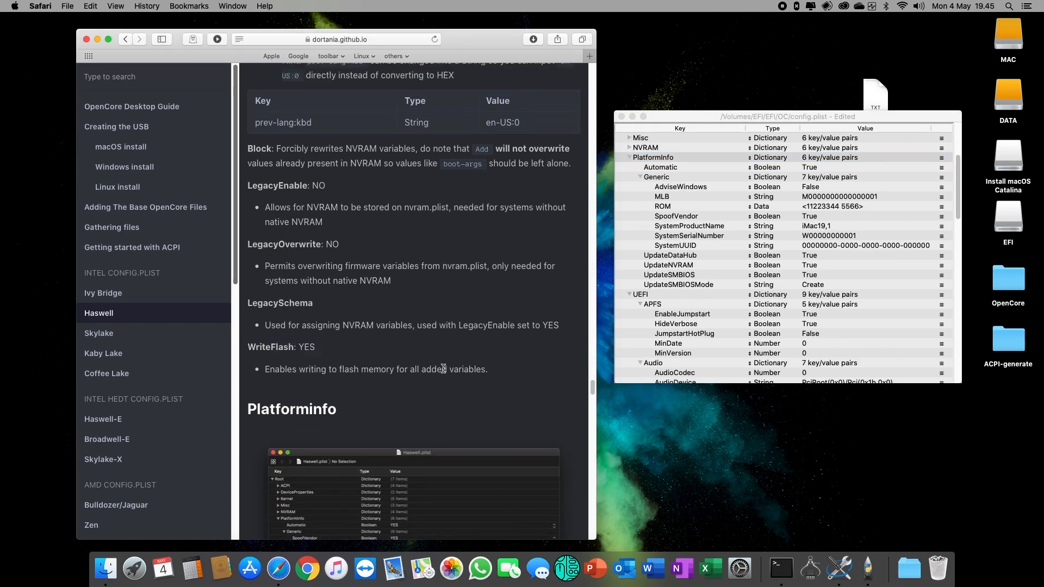
scroll(461, 375, down, 3)
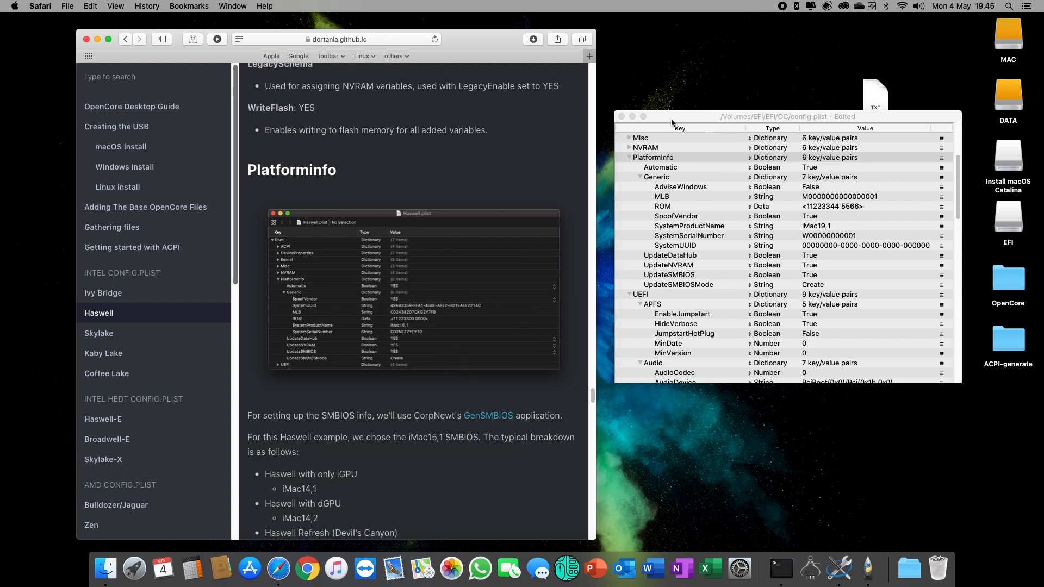
- Extract GenSMBIOS-master.zip on the desktop and arrange the archive and its extracted folder in free space
drag(672, 121, 571, 125)
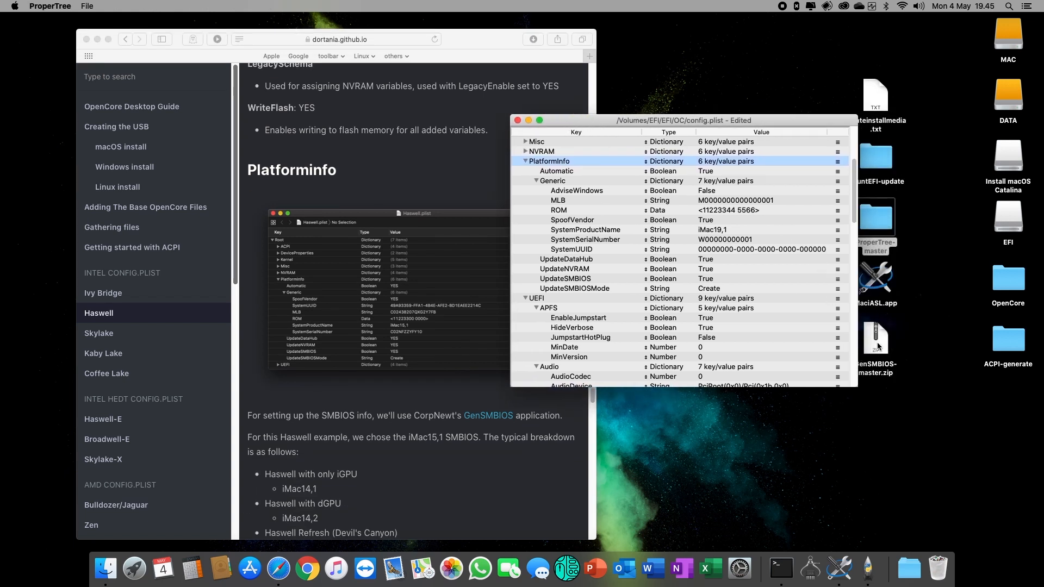
drag(877, 348, 942, 409)
double_click(942, 409)
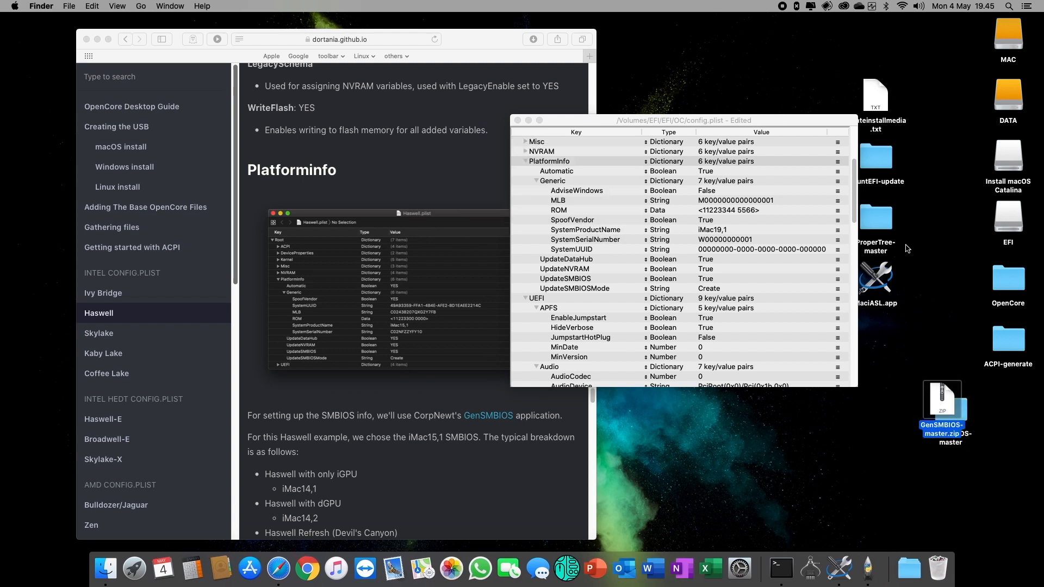
drag(941, 413, 932, 291)
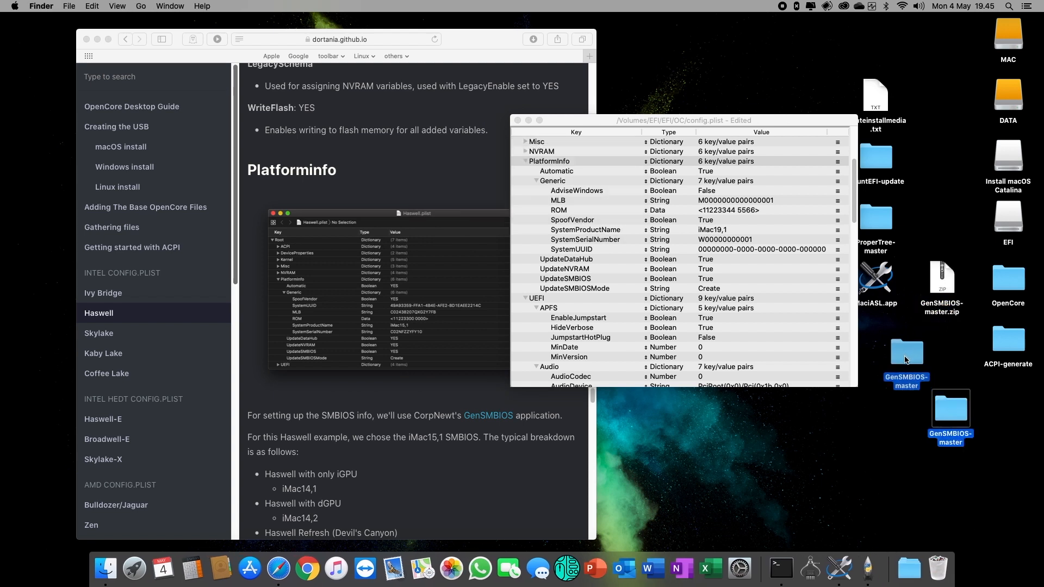
drag(948, 415, 944, 347)
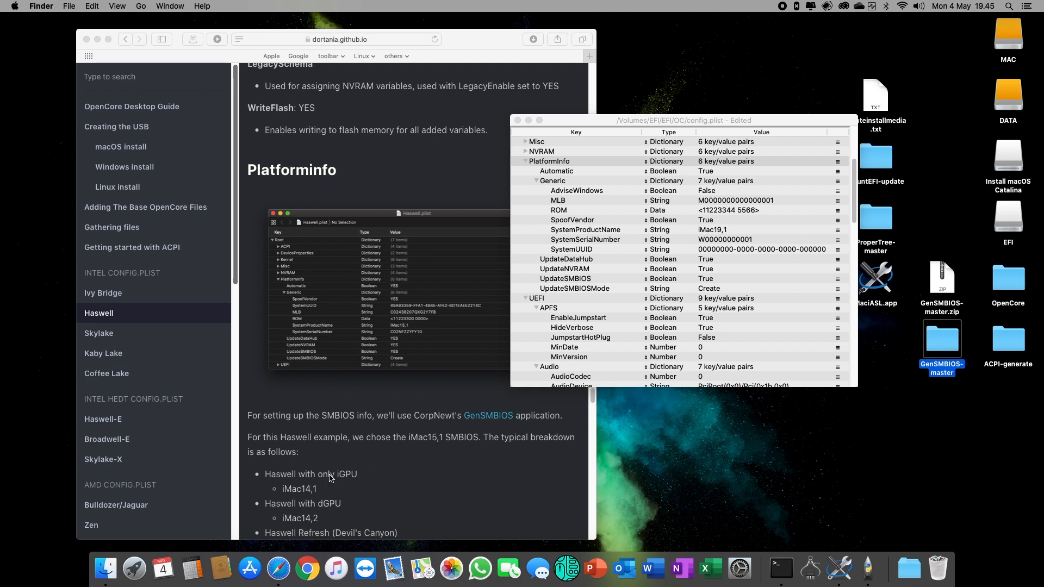
- Set SystemProductName under PlatformInfo Generic to iMac15,1, the SMBIOS used in the guide's Haswell example
click(418, 451)
scroll(419, 451, down, 3)
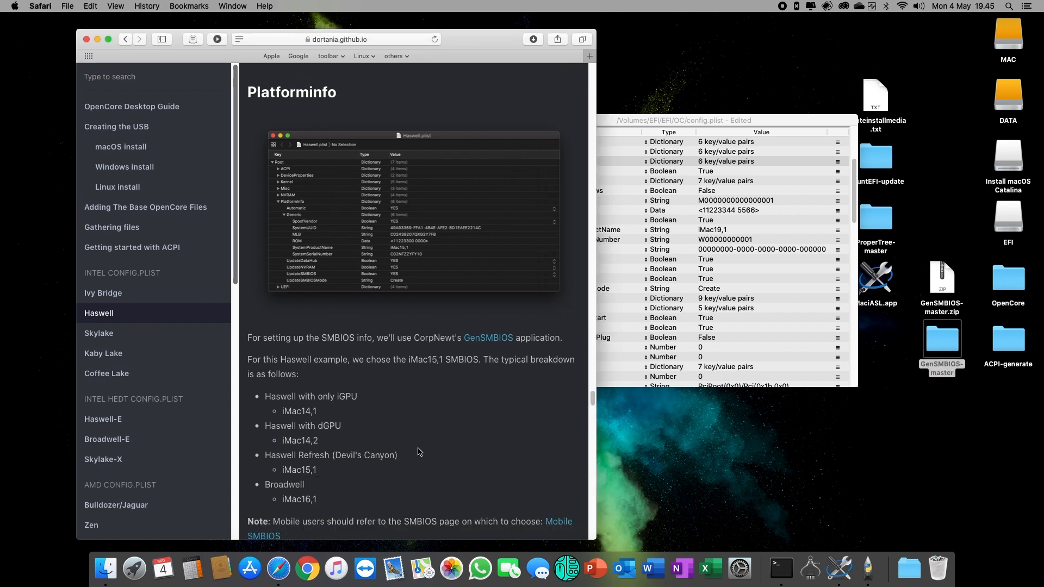
drag(409, 342, 445, 341)
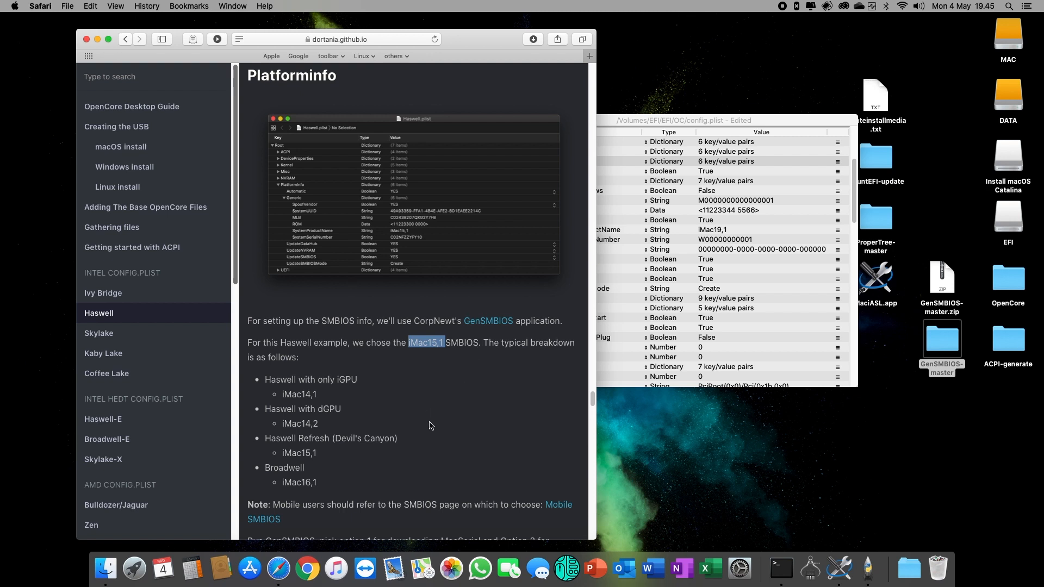
scroll(431, 427, down, 1)
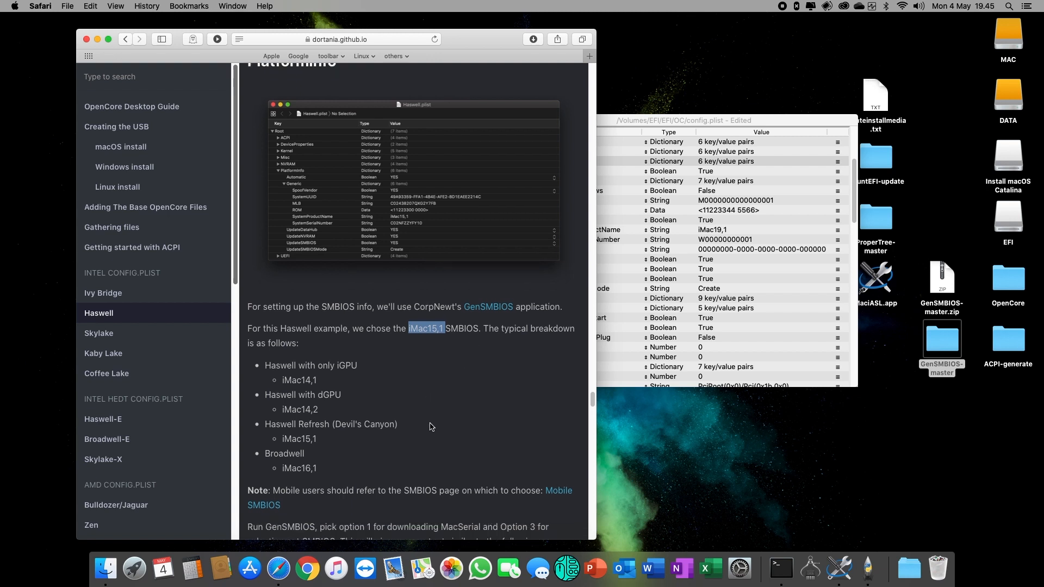
drag(624, 119, 678, 106)
double_click(772, 216)
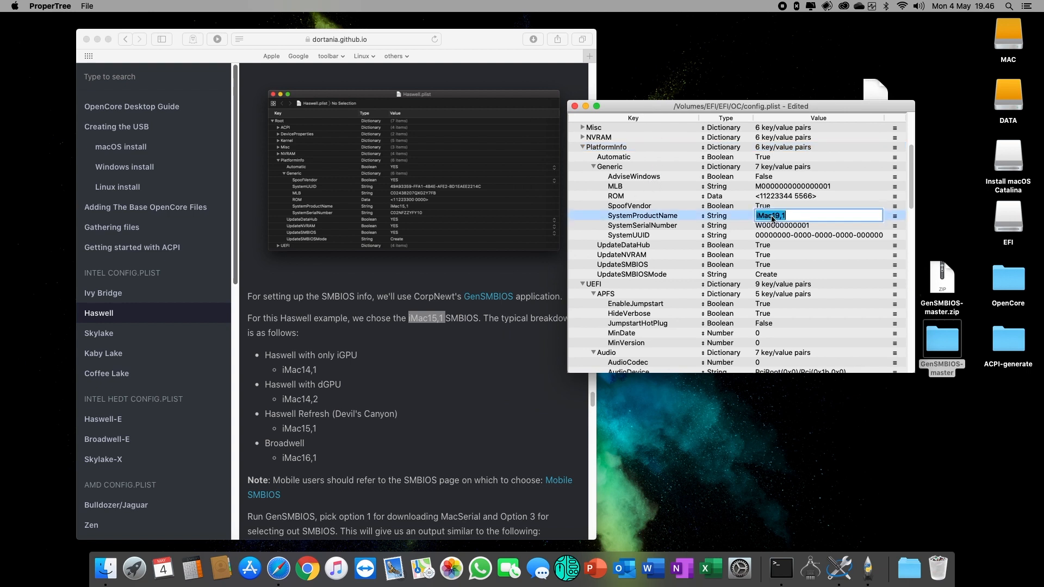
click(783, 216)
key(Return)
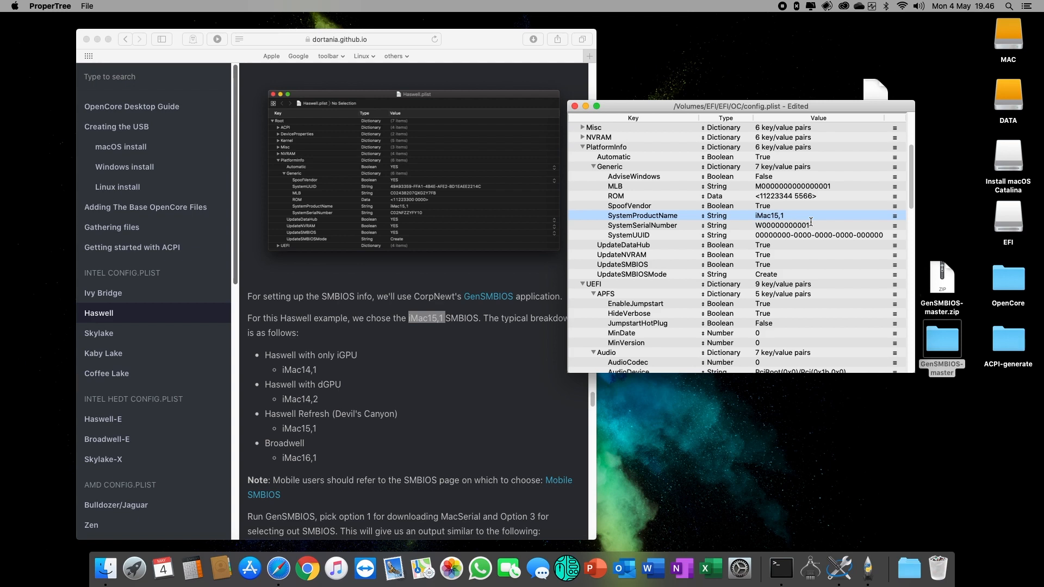
- Run GenSMBIOS.command from the GenSMBIOS-master folder, allow it to open, and move its Terminal window clear of the config values
double_click(939, 337)
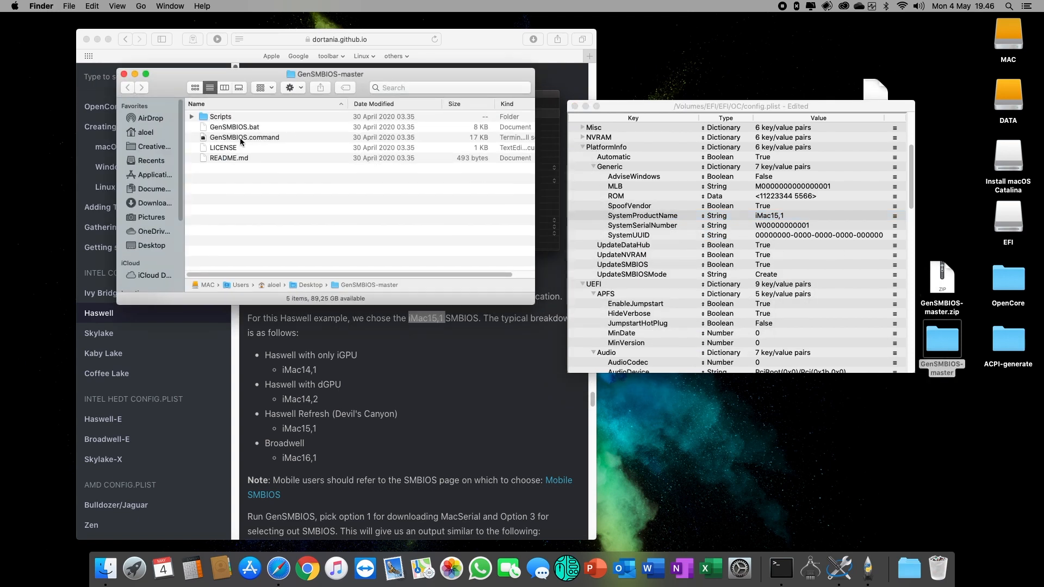
double_click(244, 138)
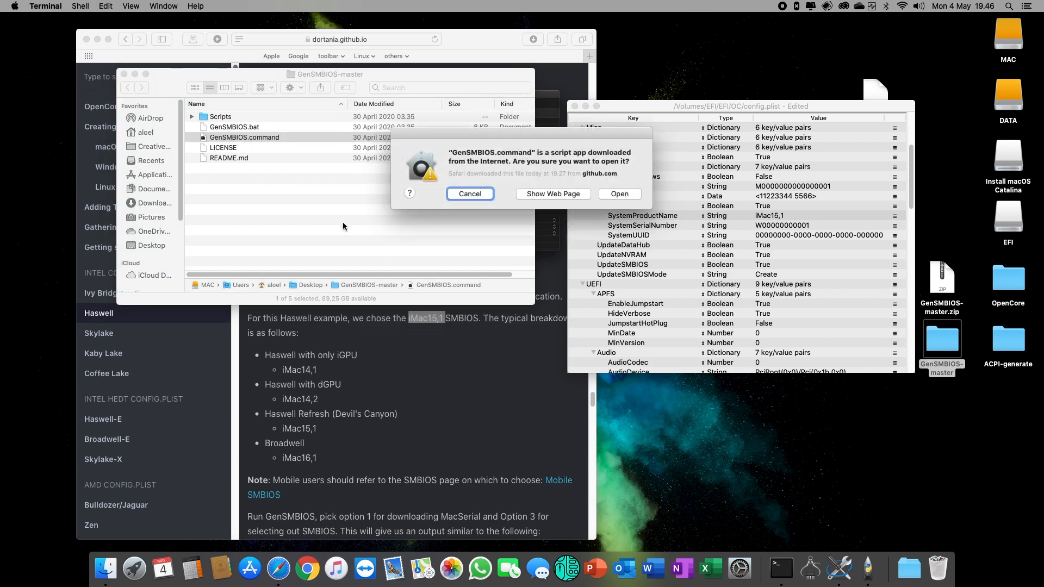
click(622, 193)
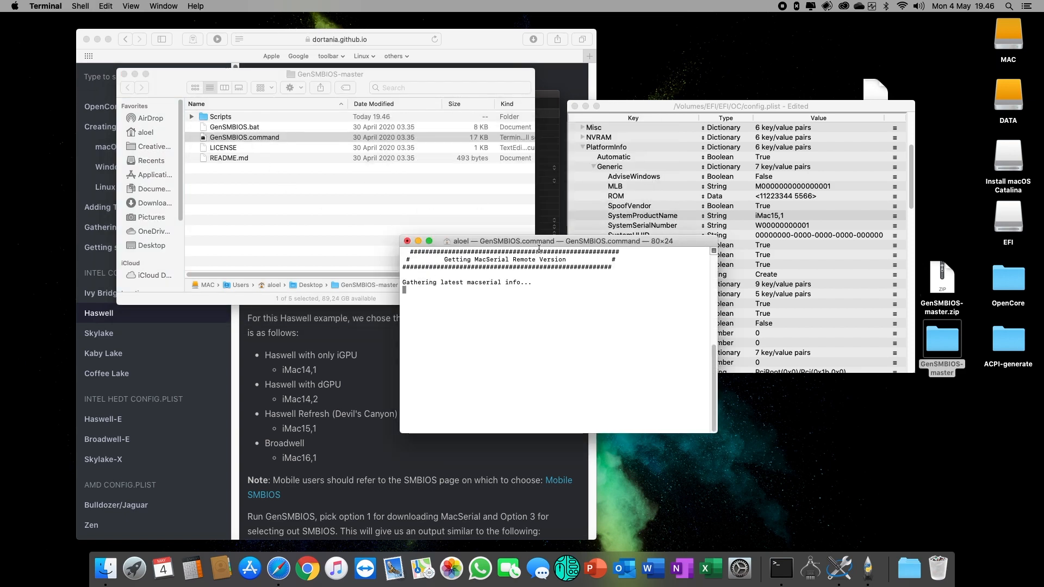
drag(541, 247, 414, 201)
- Choose option 3, Generate SMBIOS, in GenSMBIOS and continue past the MacSerial download
drag(287, 293, 372, 291)
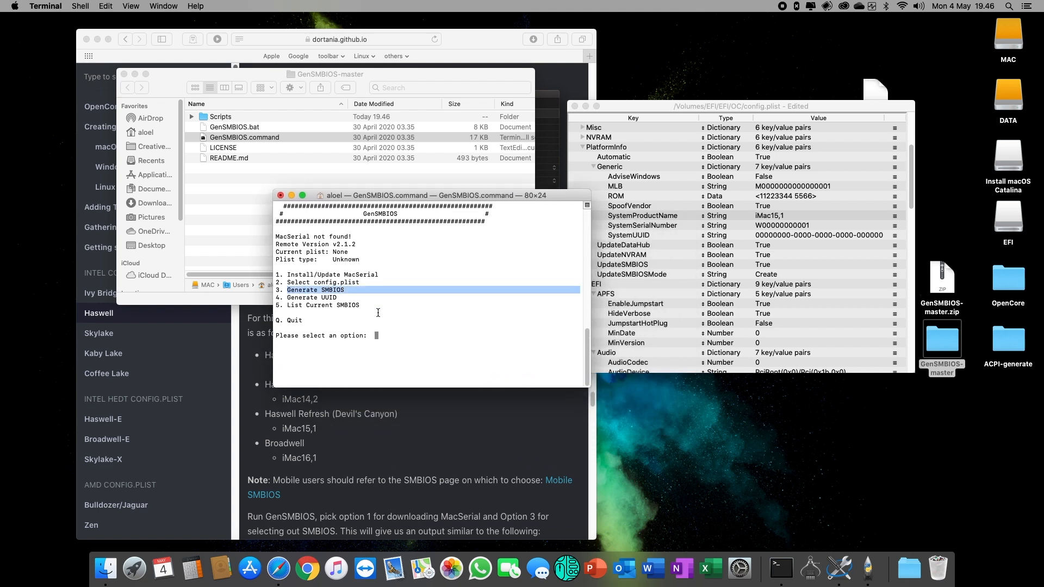
click(386, 338)
text(3)
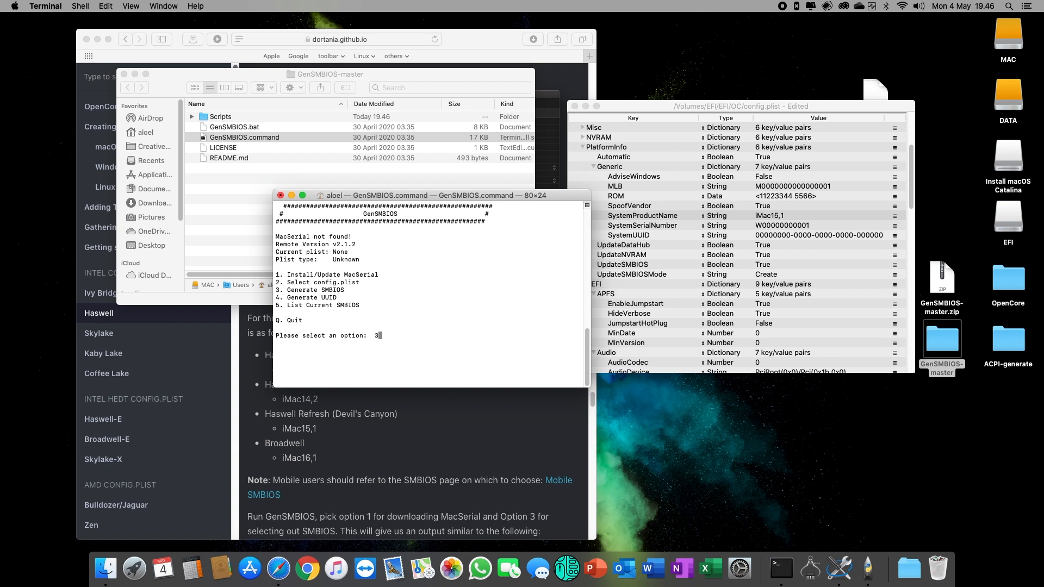
key(Return)
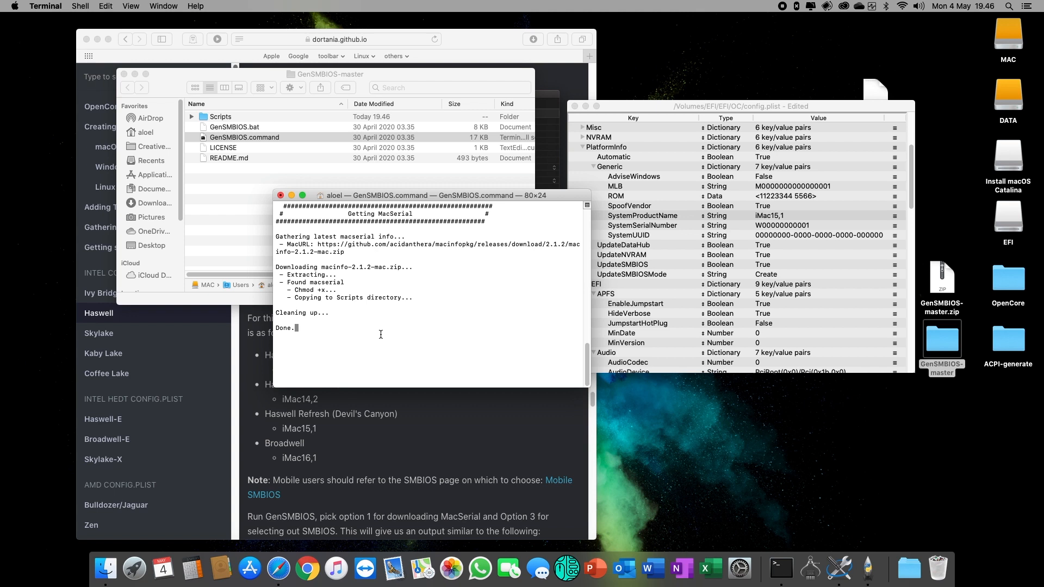
key(Return)
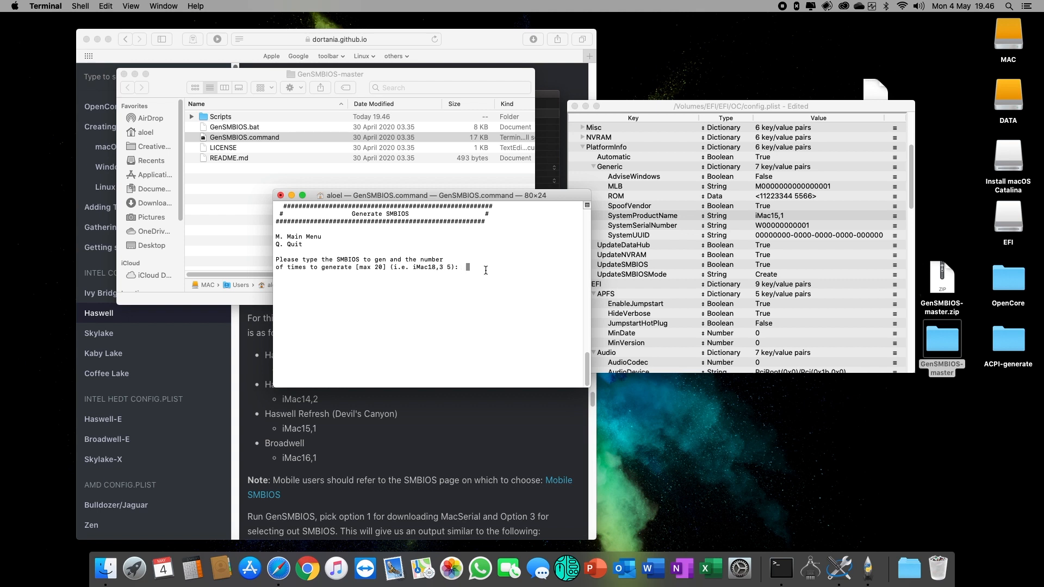
- Generate five iMac15,1 SMBIOS sets, then enlarge and reposition the Terminal window so all sets and the config values can be read
text(iMac15,1 5)
key(Return)
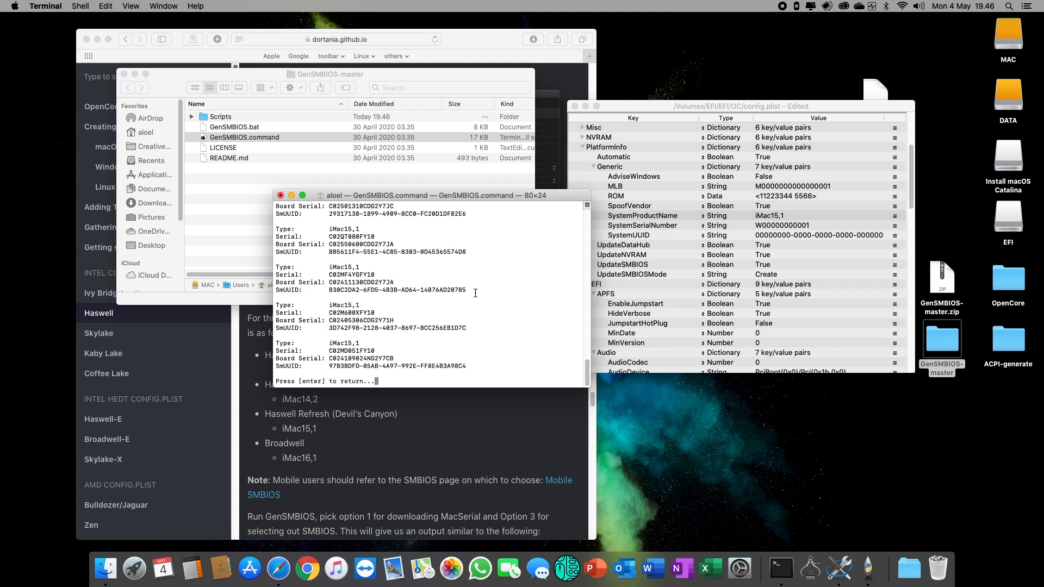
drag(517, 388, 511, 478)
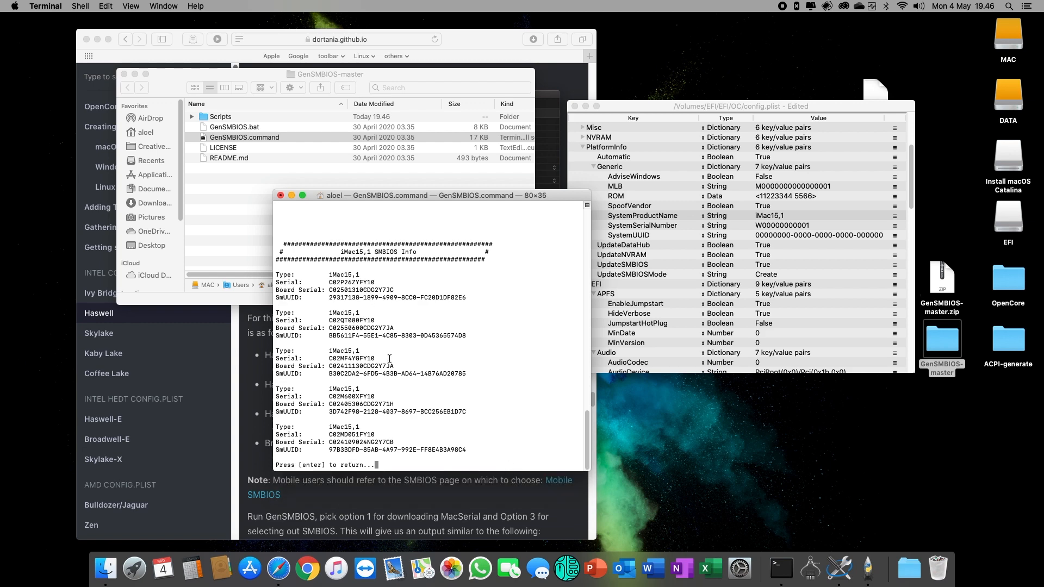
drag(402, 195, 443, 145)
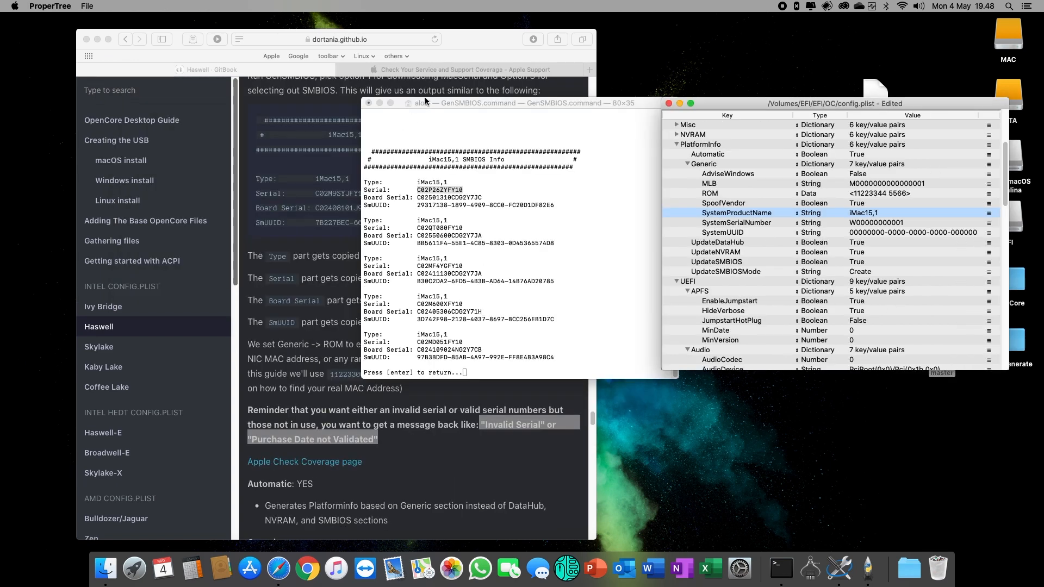
mouse_move(425, 97)
mouse_down()
mouse_move(447, 20)
mouse_move(388, 172)
mouse_move(310, 251)
mouse_move(398, 99)
mouse_move(413, 100)
mouse_up()
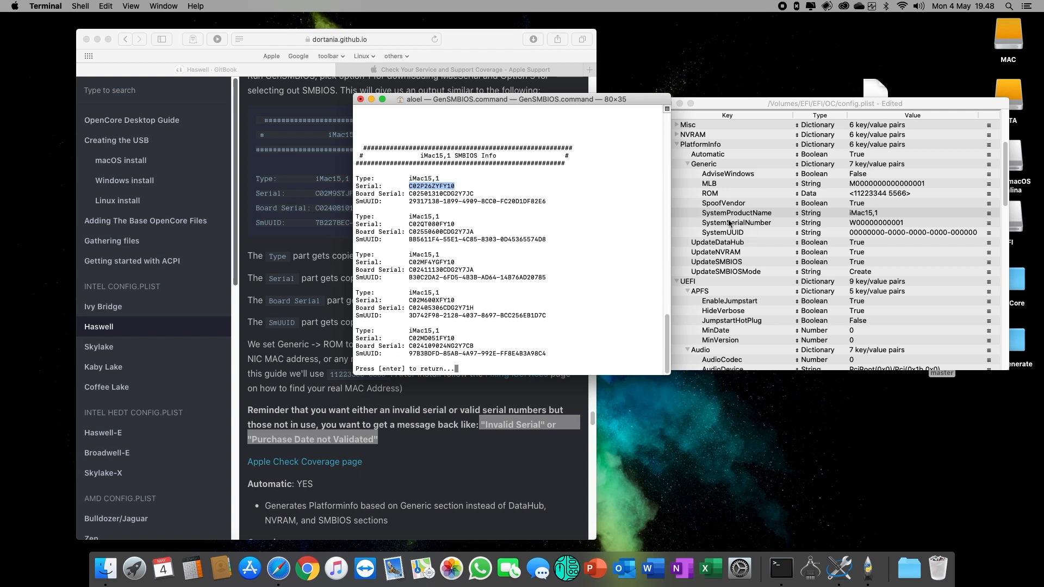
- Copy the Serial of the first generated iMac15,1 set into SystemSerialNumber under PlatformInfo Generic
click(322, 322)
scroll(333, 266, down, 1)
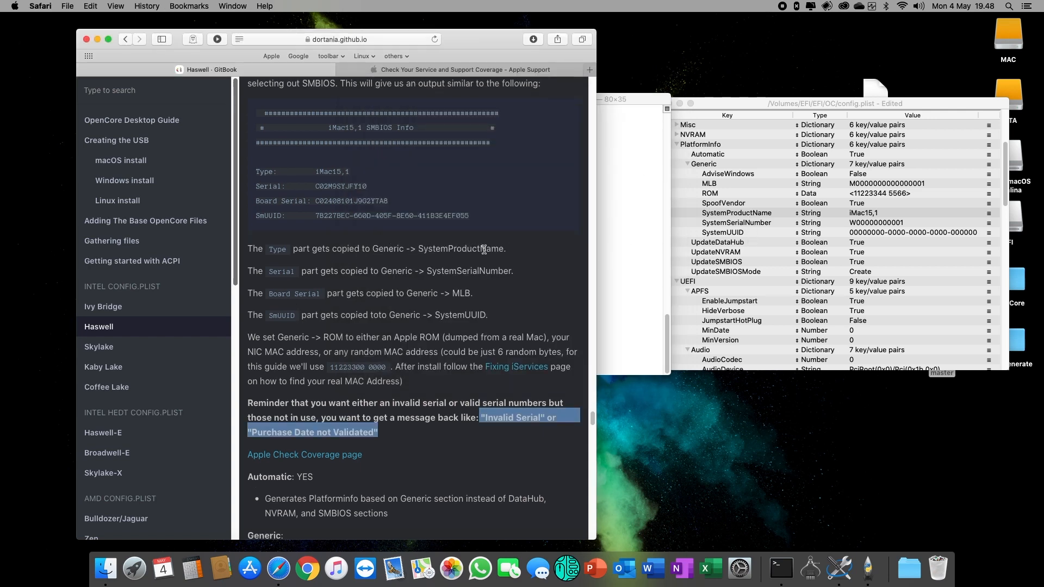
click(623, 254)
right_click(423, 185)
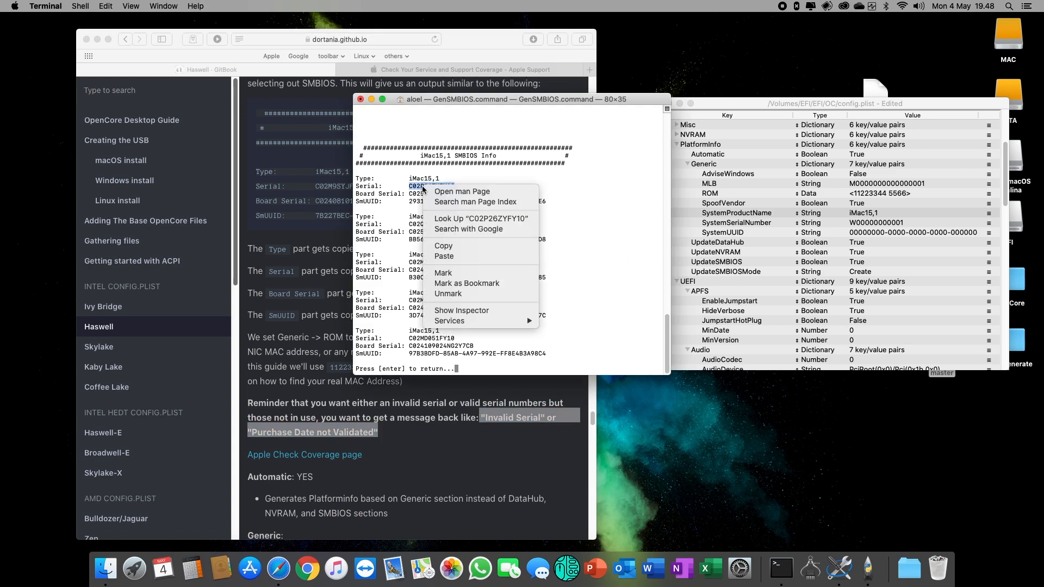
click(439, 243)
click(317, 279)
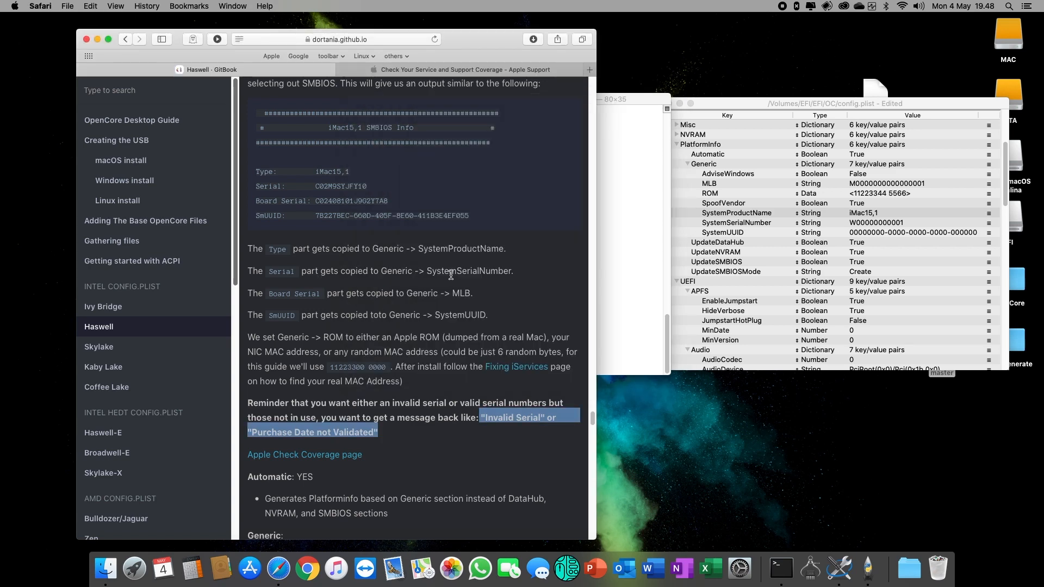
click(776, 223)
double_click(884, 223)
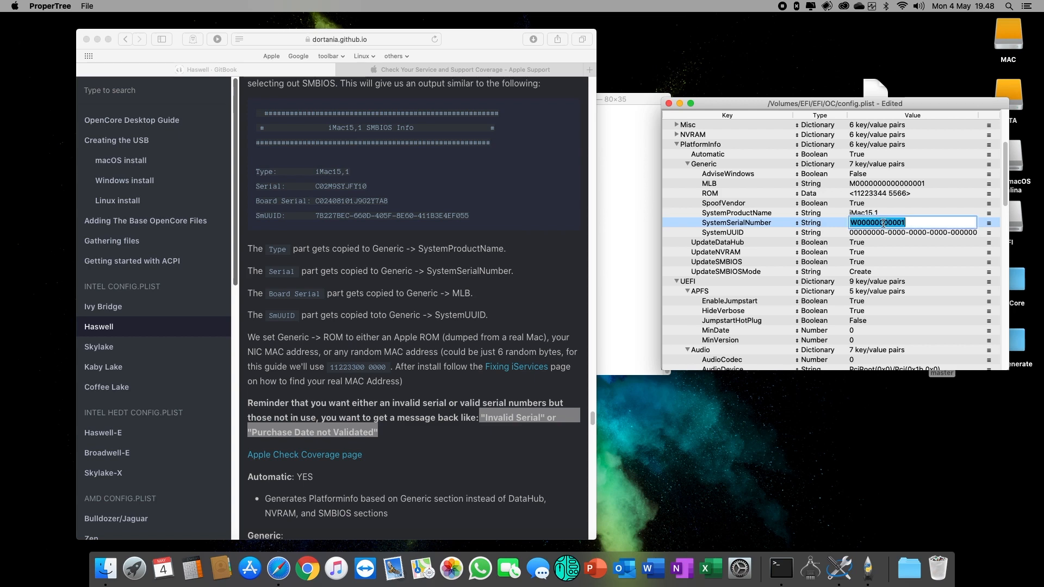
key(super+v)
key(Return)
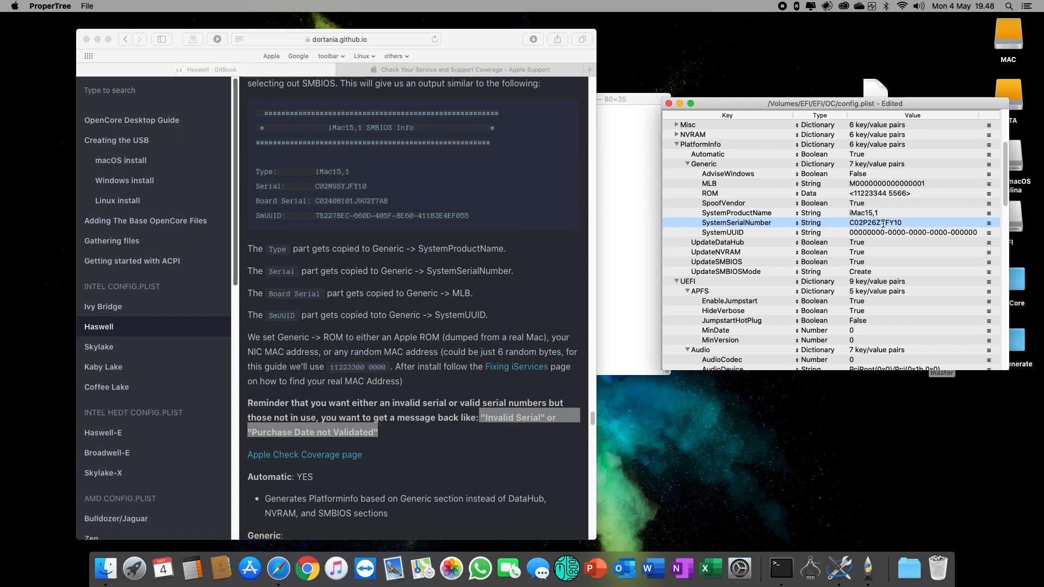
- Copy the Board Serial of the first generated set into MLB under PlatformInfo Generic, as the guide instructs
click(613, 236)
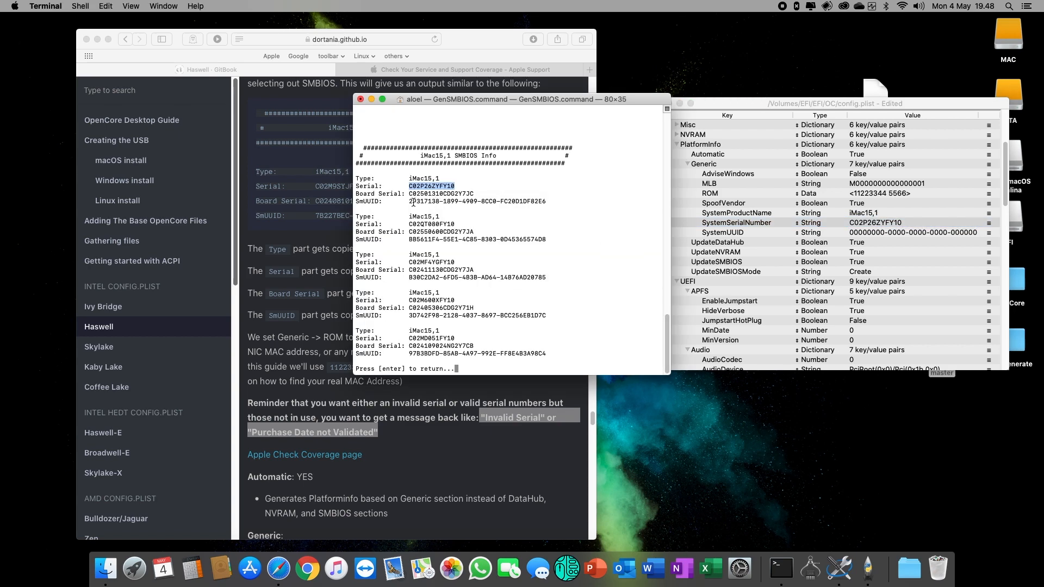
drag(410, 194, 492, 196)
key(super+c)
click(323, 314)
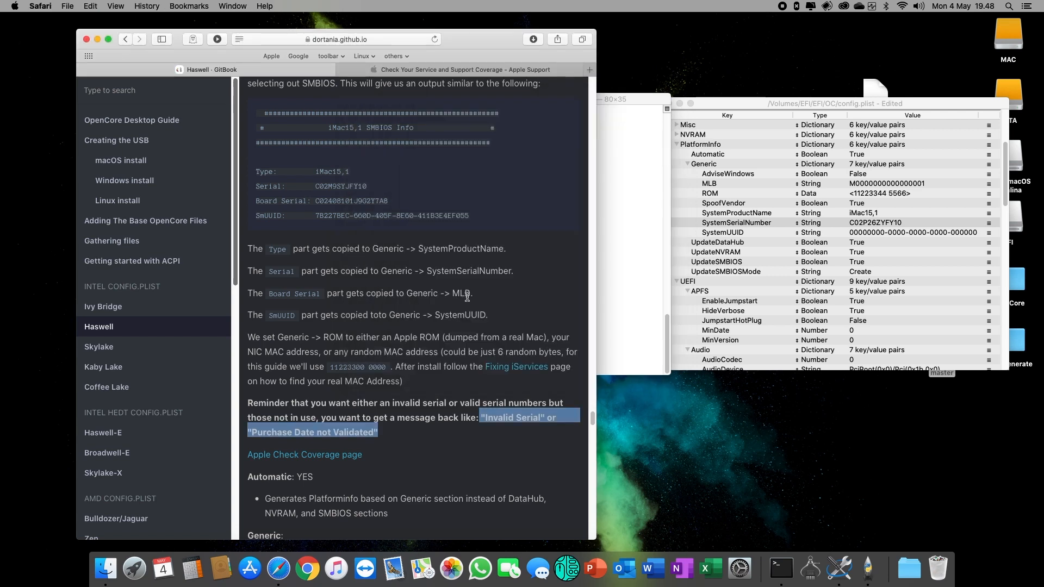
click(767, 185)
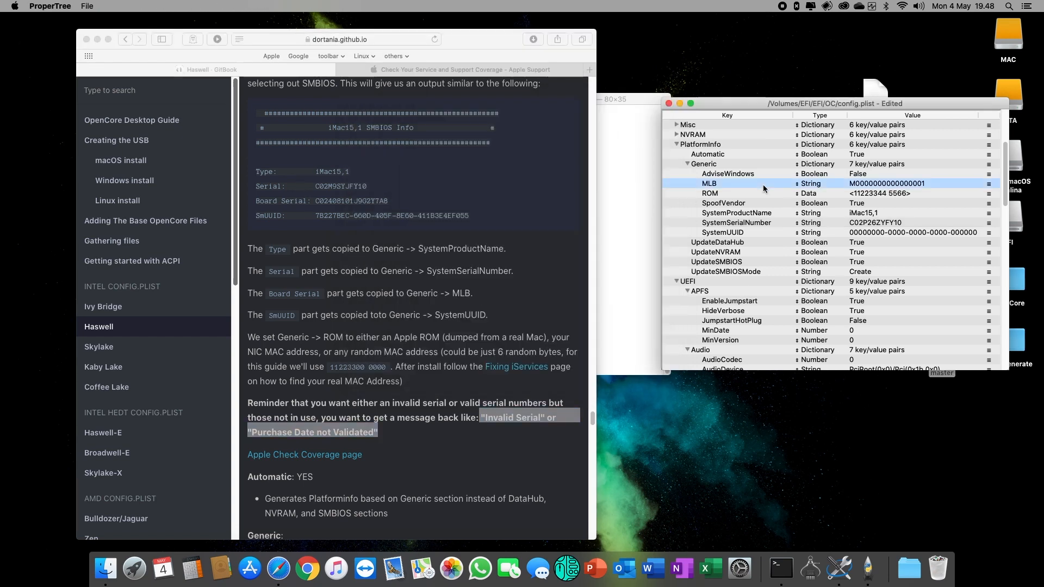
double_click(887, 186)
key(super+v)
key(Return)
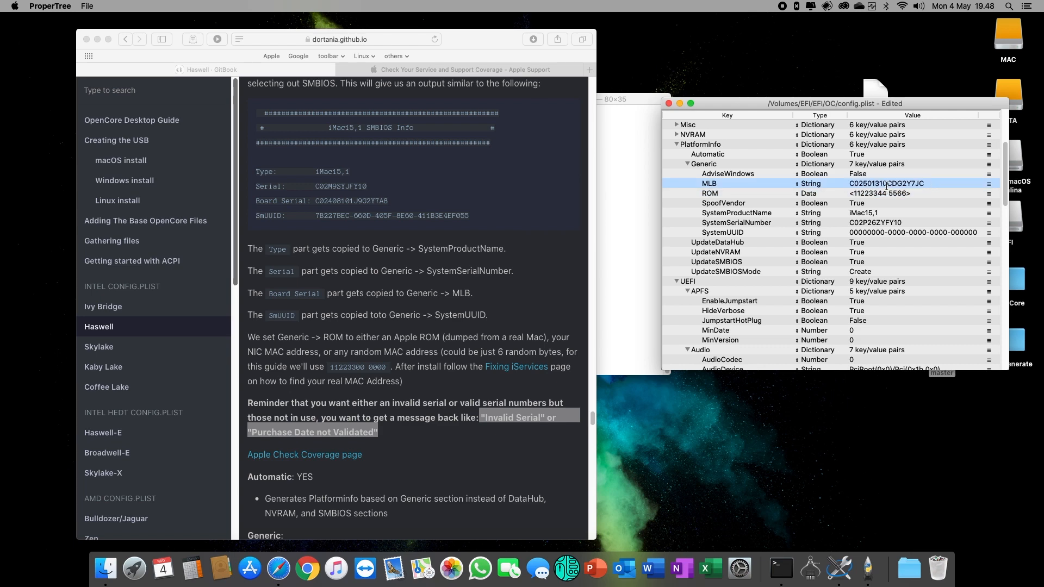
- Copy the SmUUID of the first generated set into SystemUUID under PlatformInfo Generic
click(743, 234)
click(605, 240)
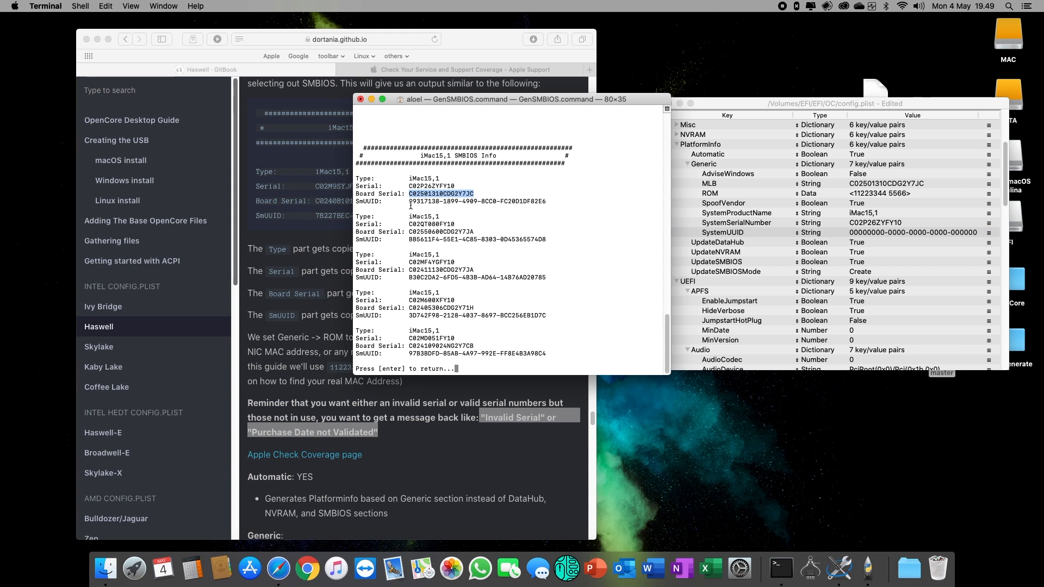
drag(409, 201, 546, 202)
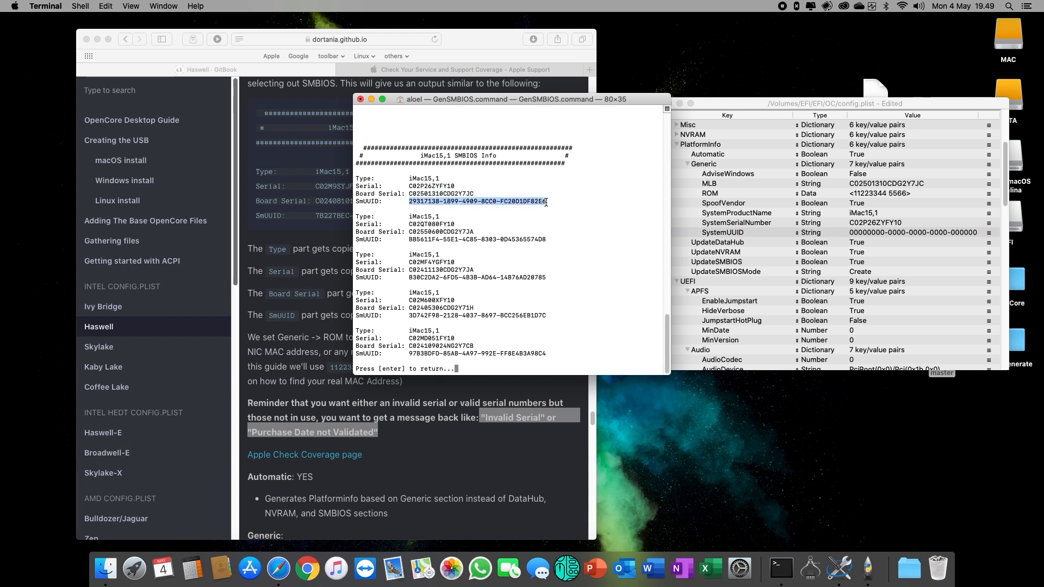
key(super+c)
click(746, 233)
double_click(890, 232)
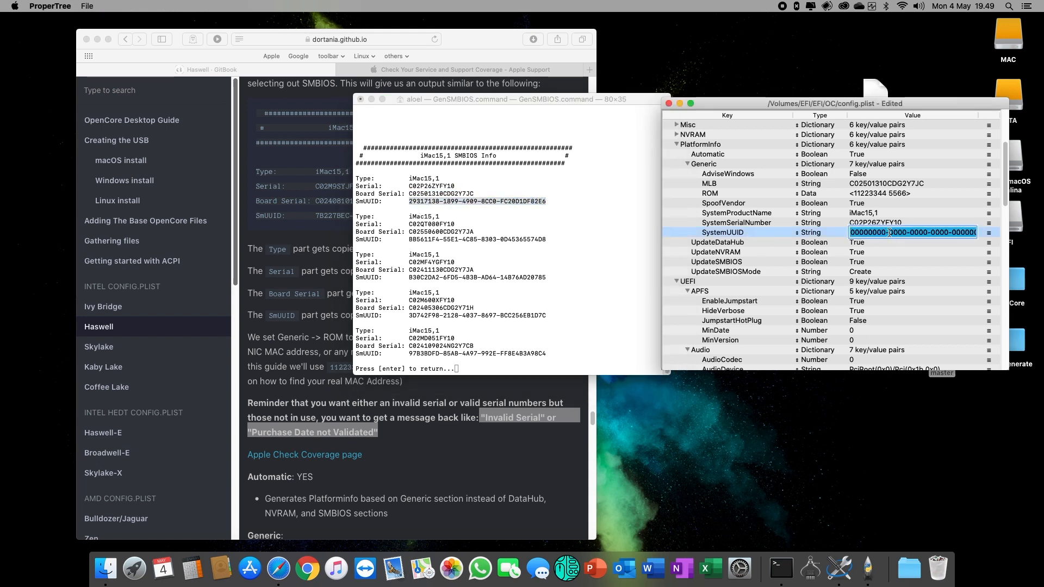
key(super+v)
key(Return)
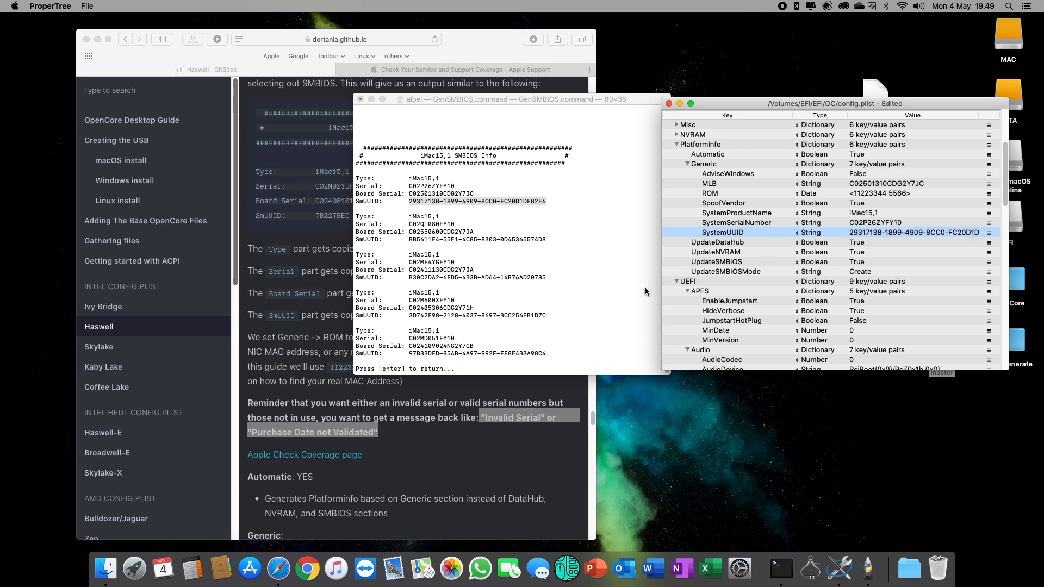
- Compare the Automatic, AdviseWindows and other PlatformInfo values in the config with the guide's Platforminfo example and notes
click(520, 392)
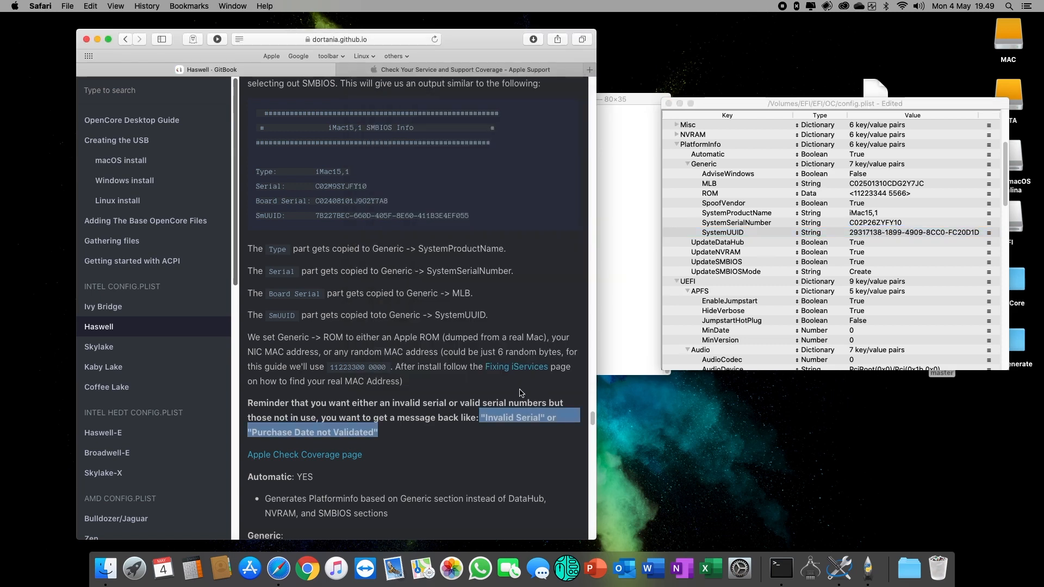
scroll(521, 393, down, 5)
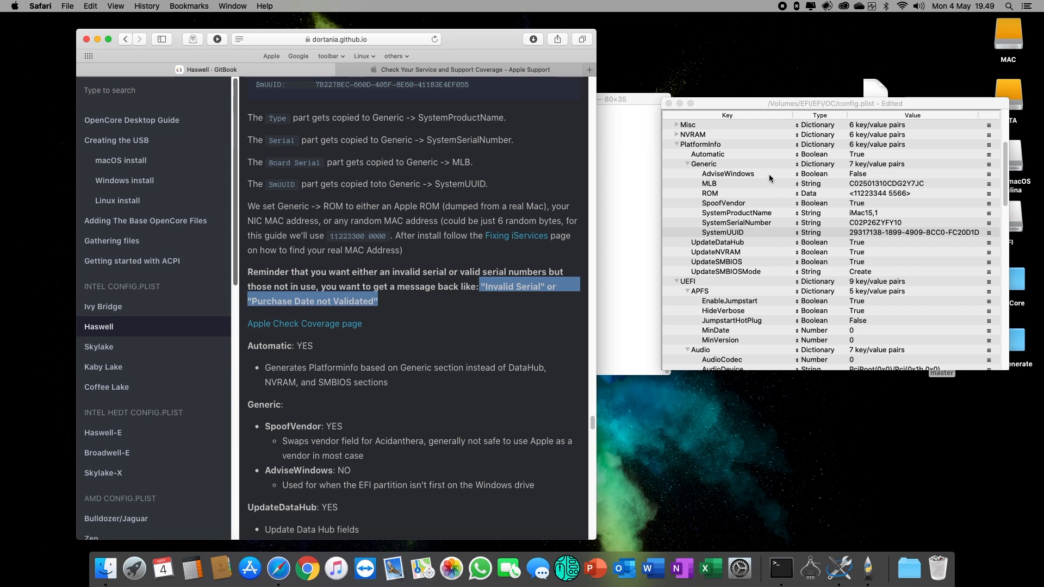
scroll(435, 233, up, 10)
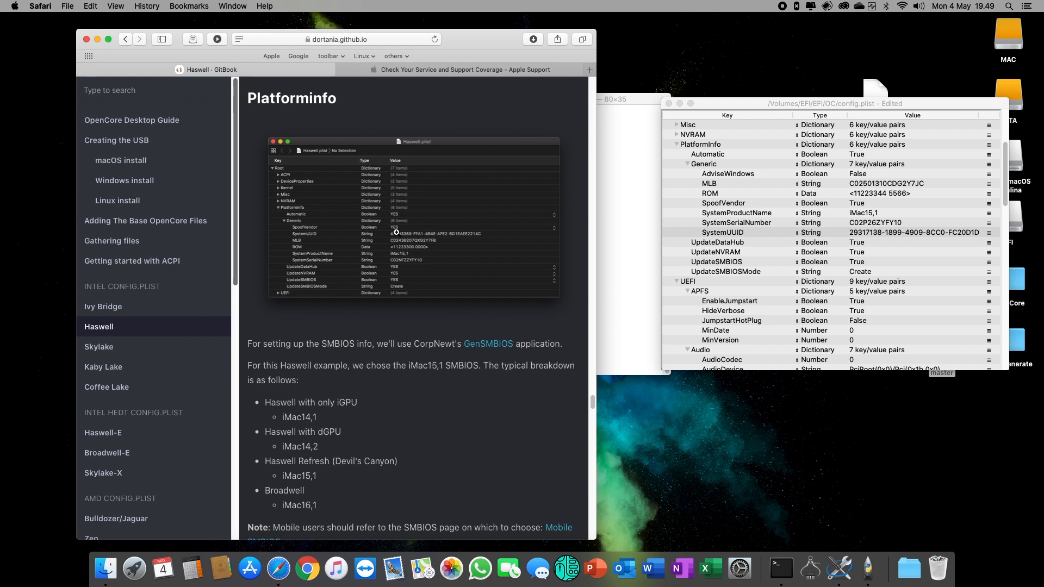
click(734, 156)
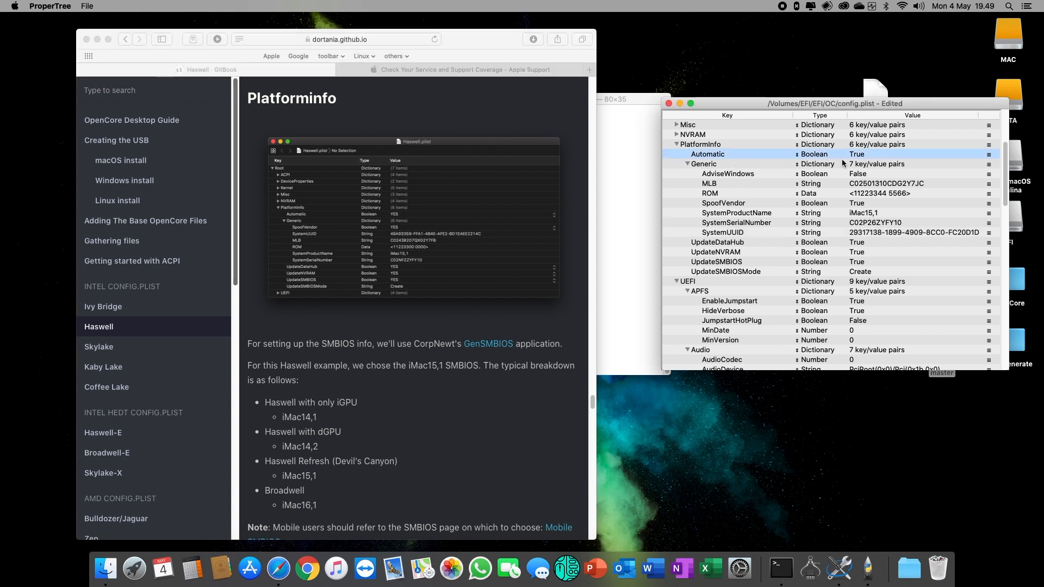
click(768, 175)
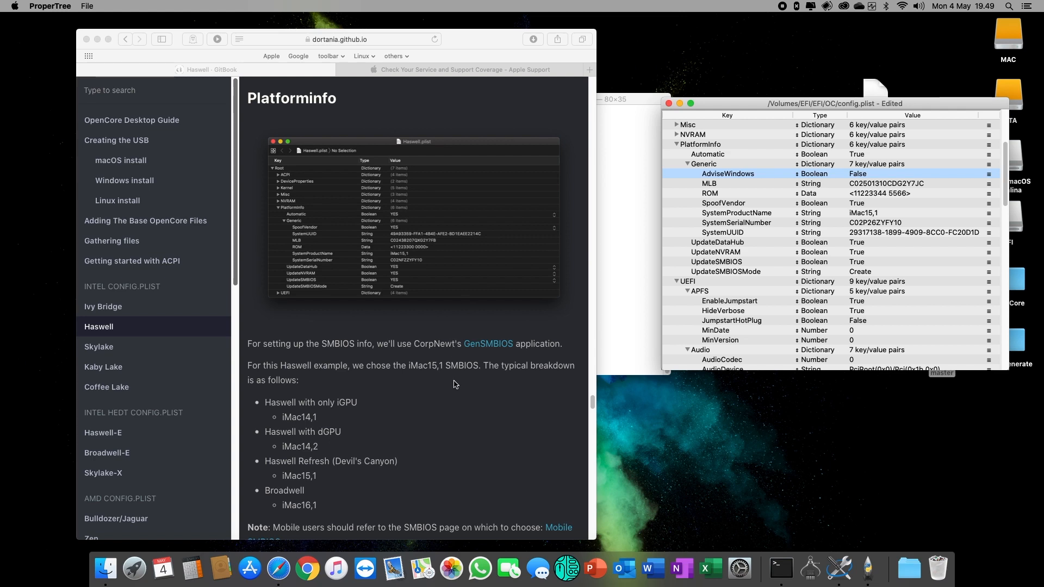
scroll(455, 385, down, 5)
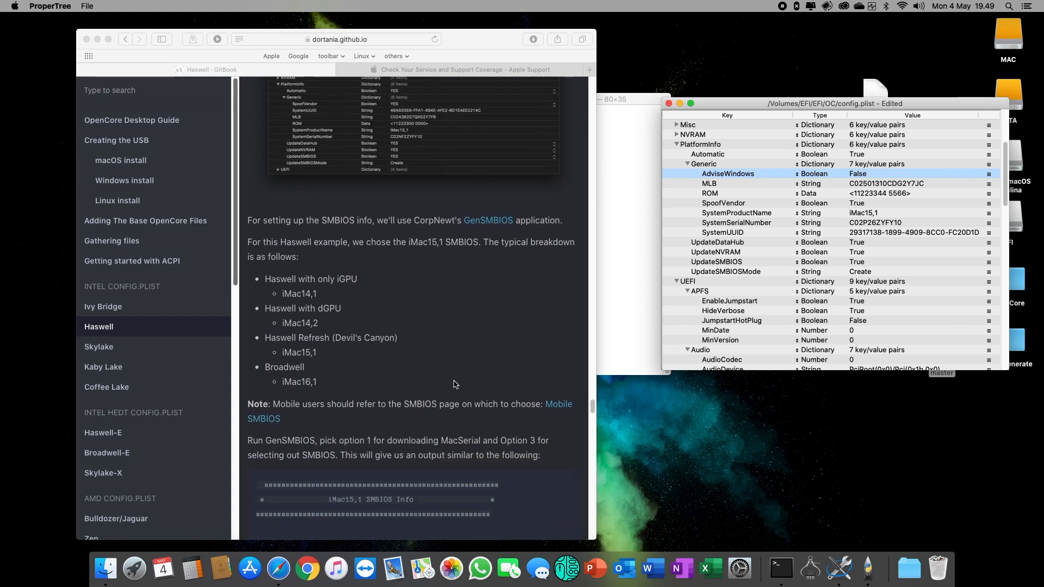
scroll(455, 384, down, 10)
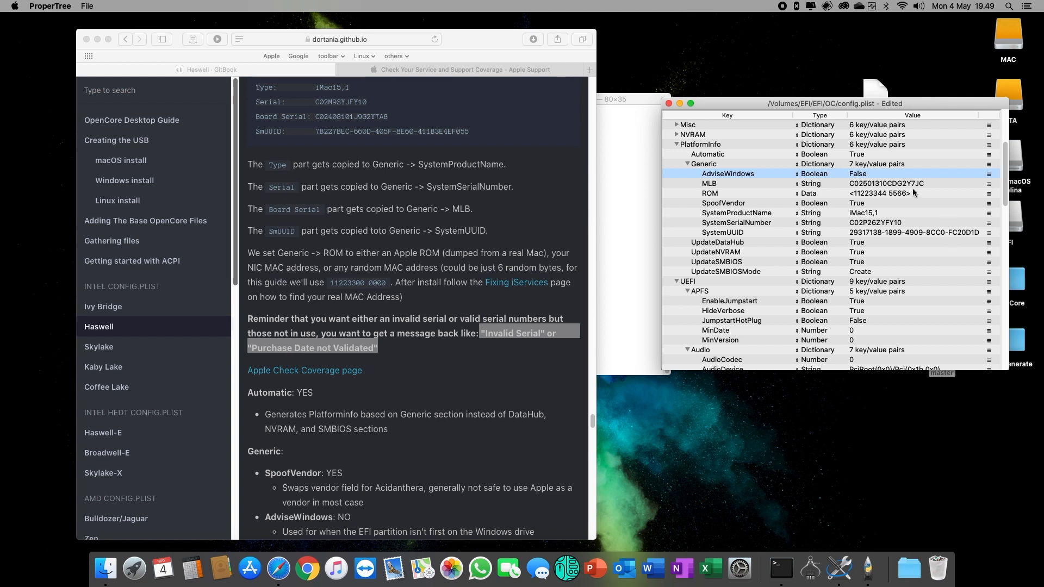
- Select ROM in the config, then copy the Ethernet adapter's MAC address from its hardware details in System Preferences' Network settings
click(728, 194)
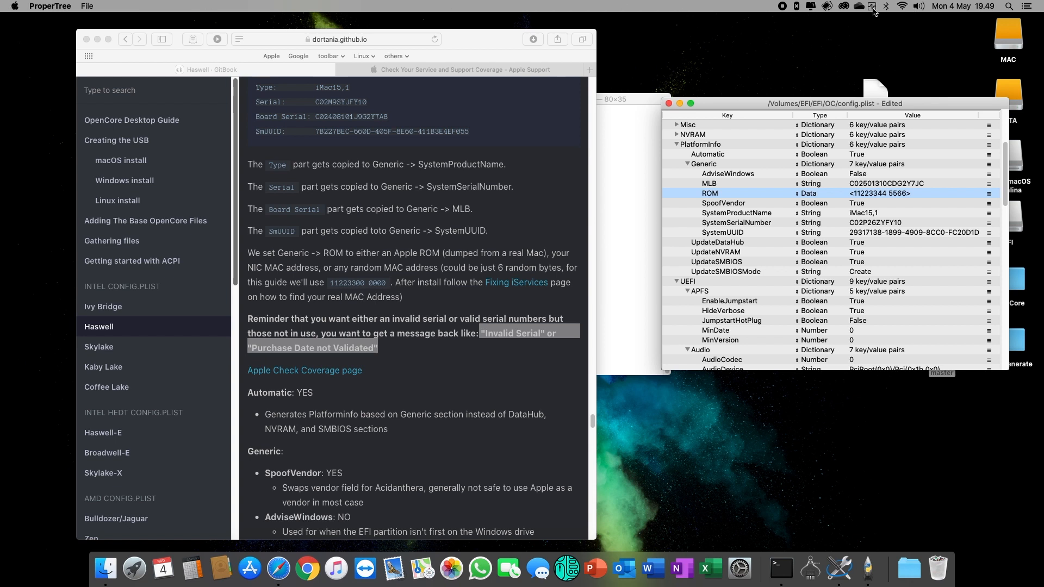
click(902, 6)
click(868, 84)
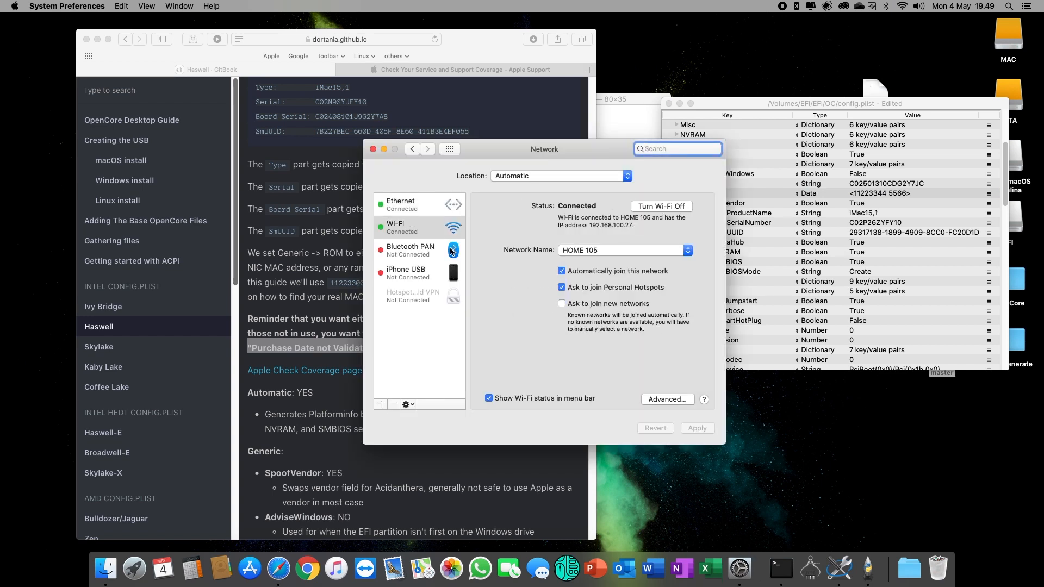
click(413, 208)
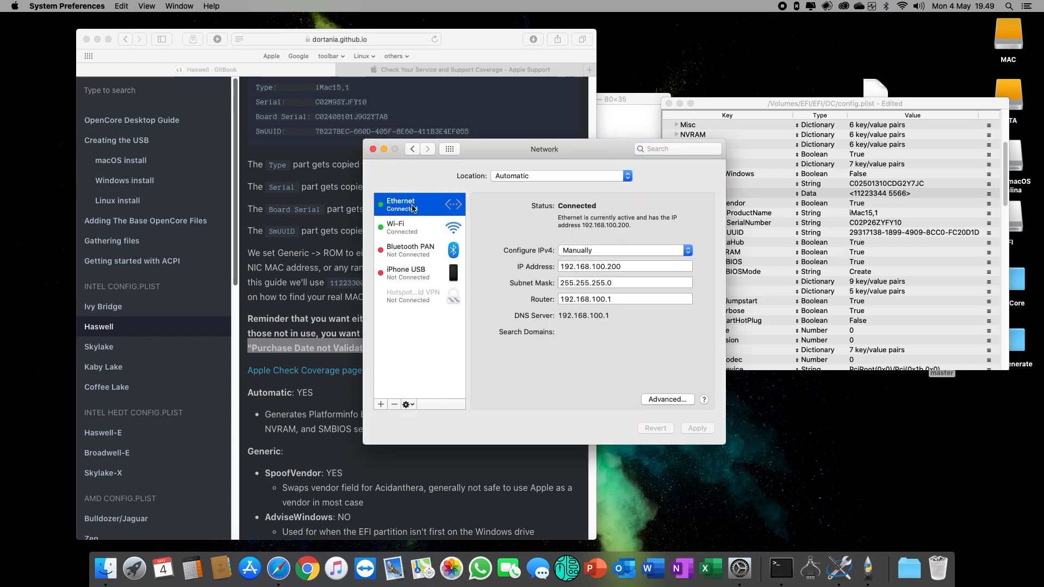
click(675, 403)
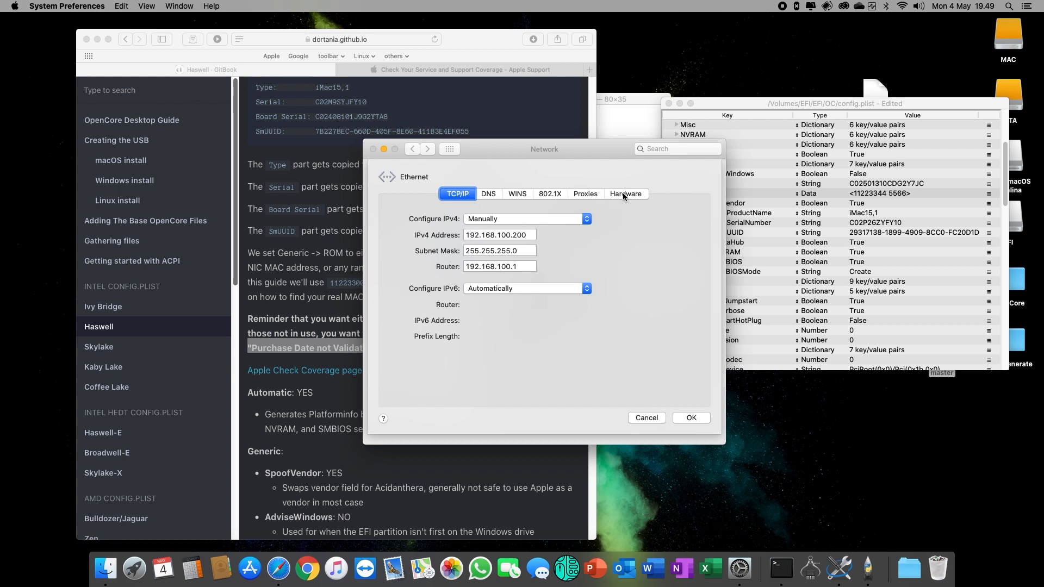
click(623, 194)
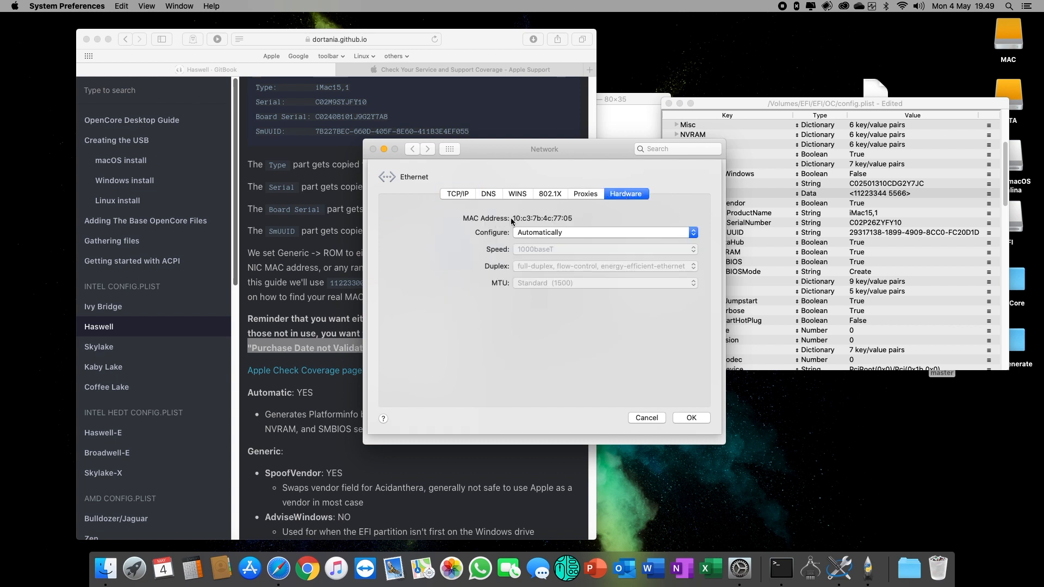
drag(514, 219, 573, 218)
right_click(551, 218)
click(570, 265)
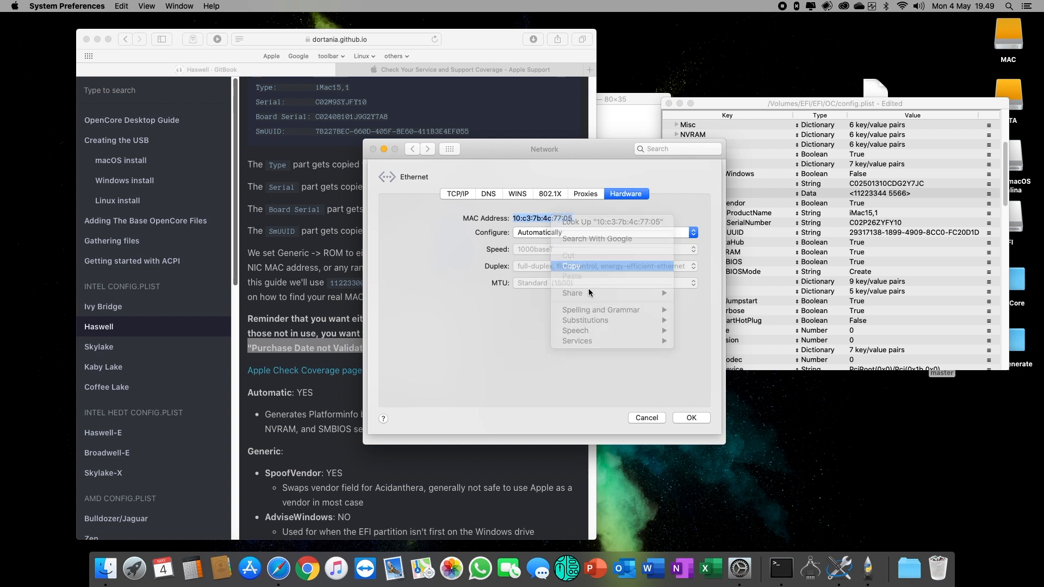
click(699, 417)
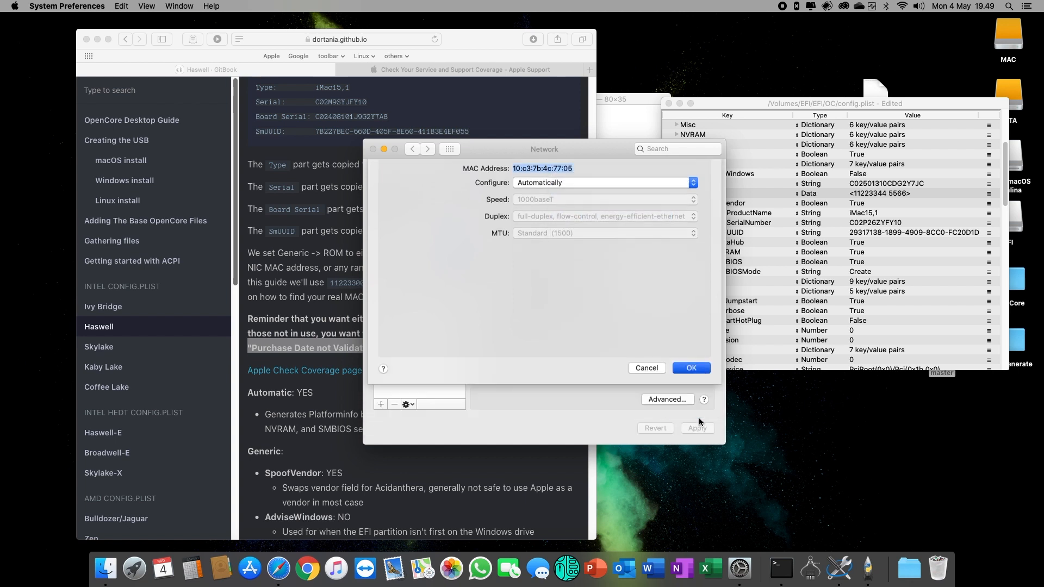
- Close the Network settings and replace the ROM value under PlatformInfo Generic with the copied MAC address, stripped of its colons
click(374, 149)
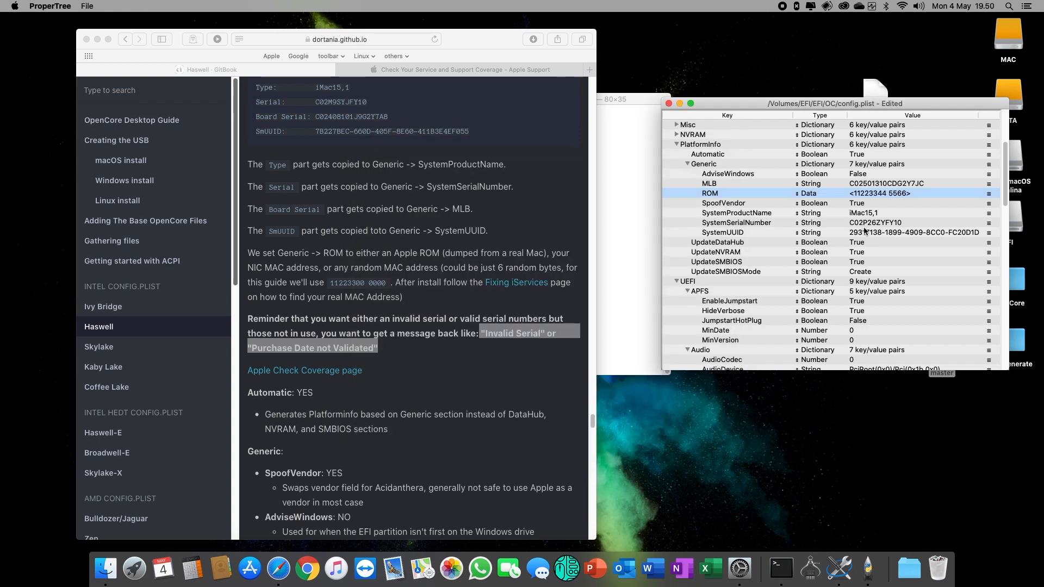
double_click(880, 192)
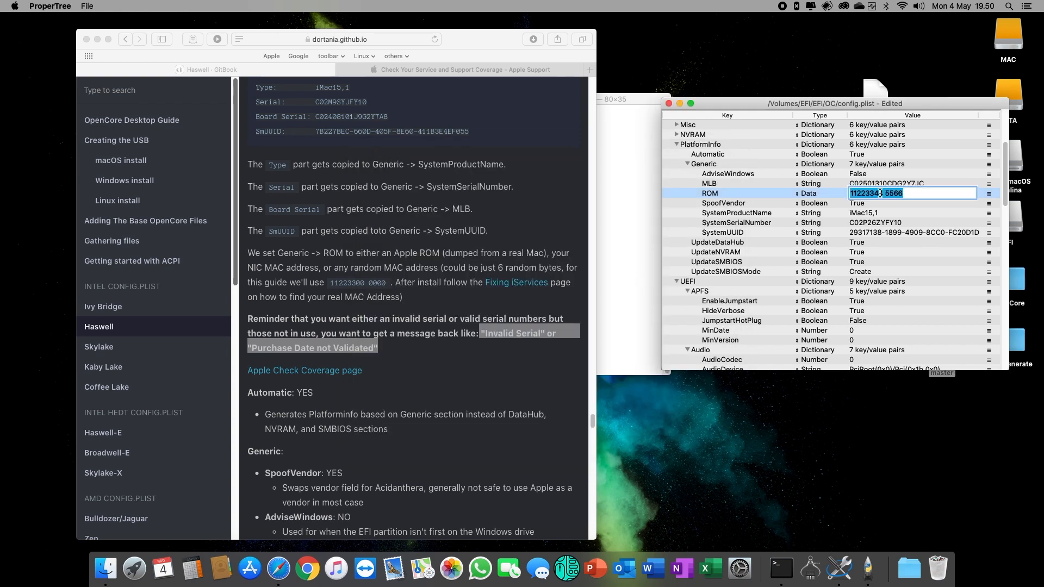
key(super+v)
key(Left)
key(Left)
key(Left)
key(Left)
key(Left)
key(Left)
key(Left)
key(Left)
key(Left)
key(Left)
key(Left)
key(Left)
key(Left)
key(Left)
key(shift+Left)
key(BackSpace)
key(BackSpace)
key(BackSpace)
key(BackSpace)
key(BackSpace)
key(Return)
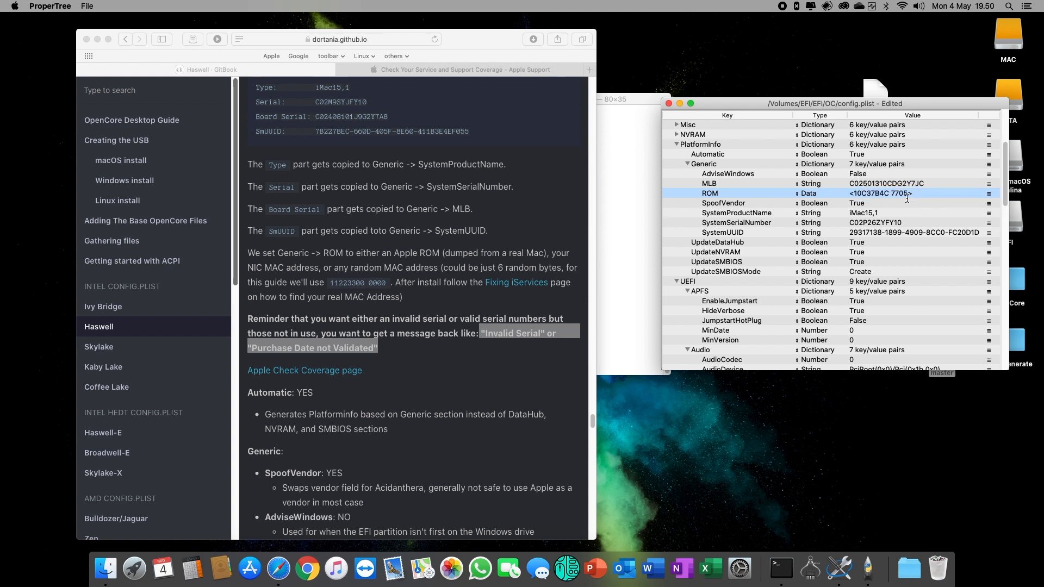
- Check the SpoofVendor, AdviseWindows and UpdateSMBIOSMode values under PlatformInfo against the guide's Generic and Update notes
scroll(908, 199, down, 1)
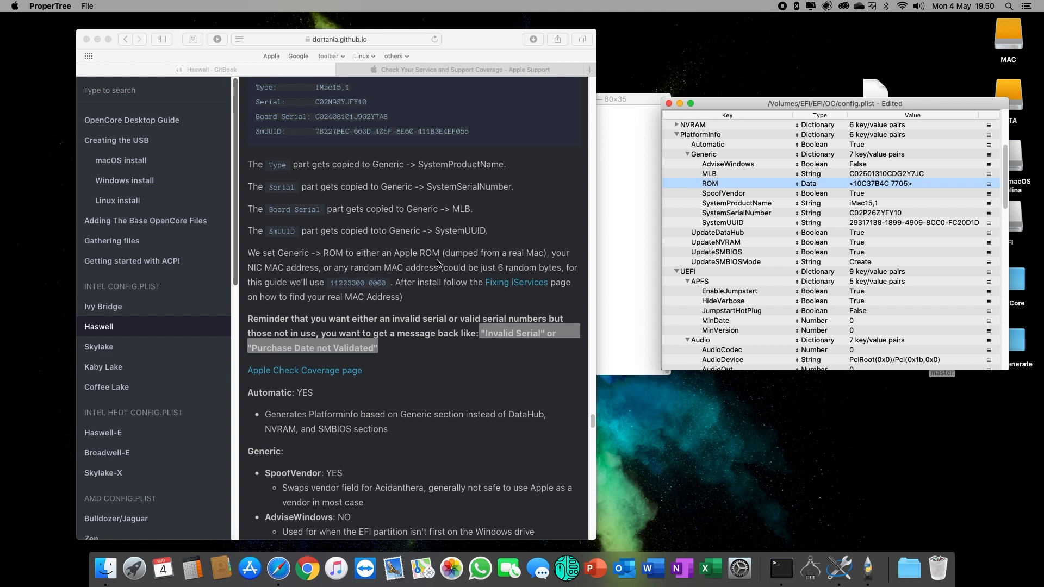
click(737, 175)
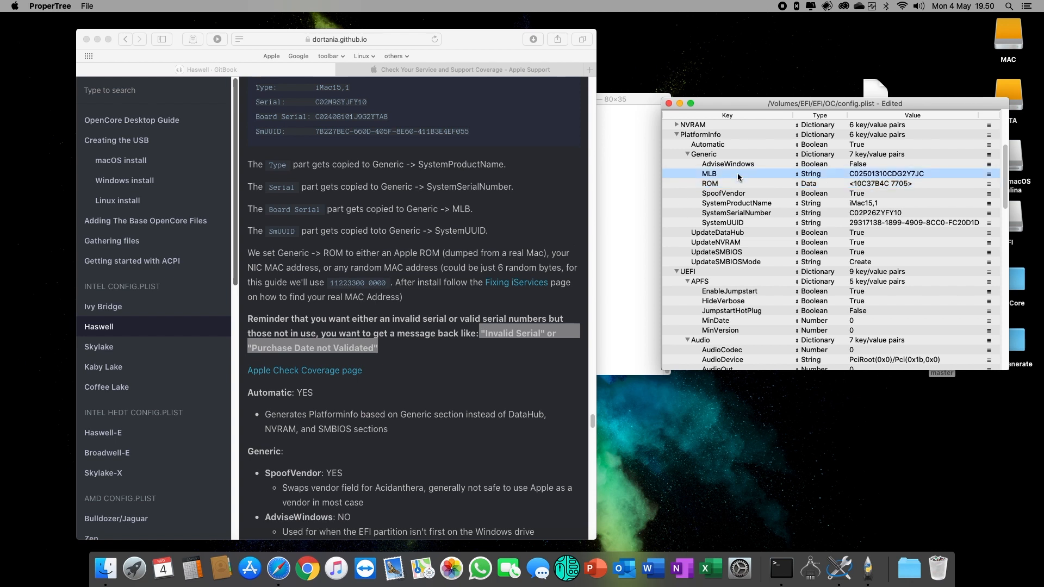
click(735, 187)
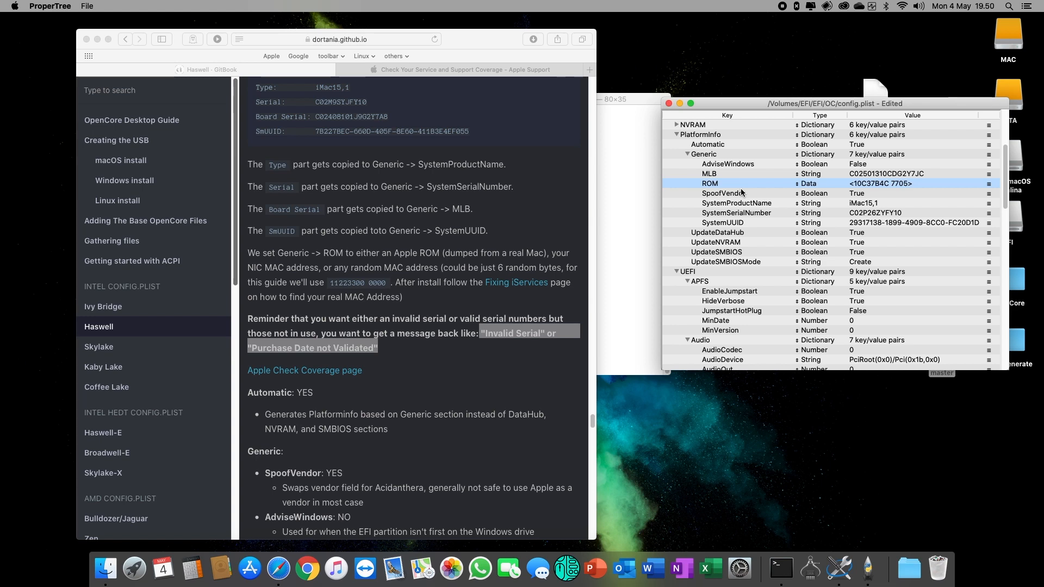
click(442, 385)
scroll(442, 384, down, 5)
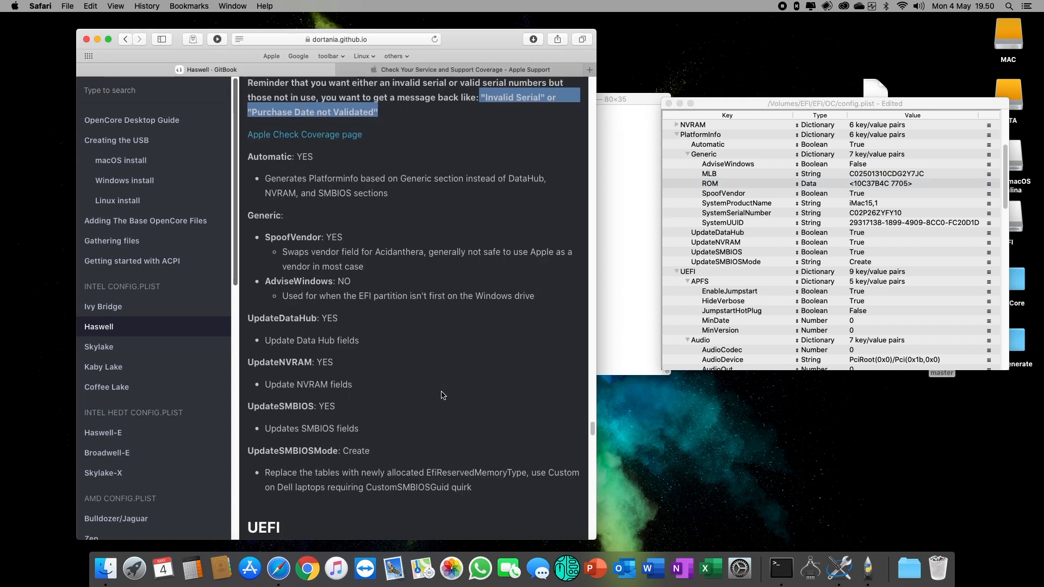
click(758, 197)
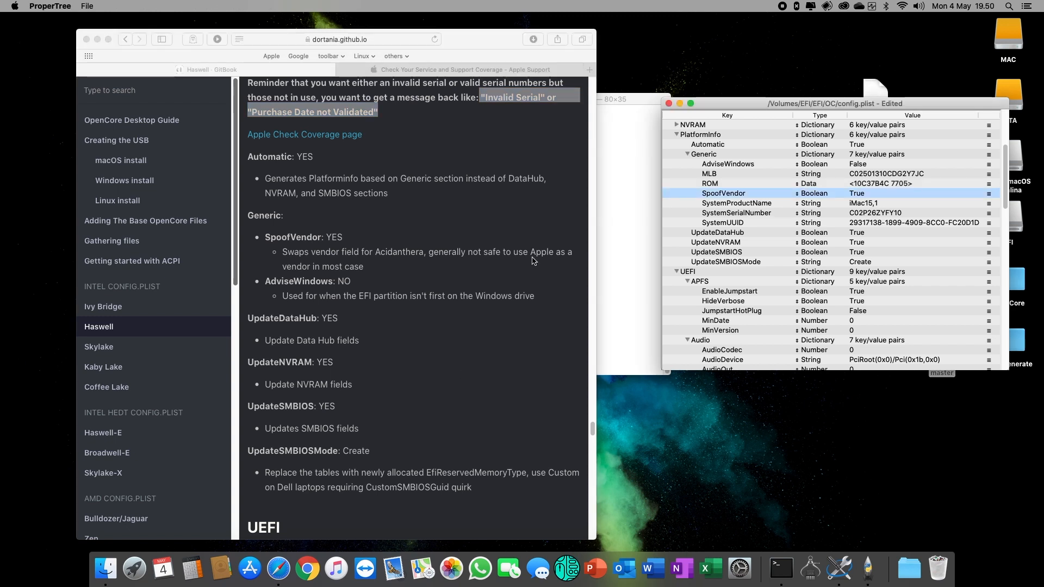
click(742, 165)
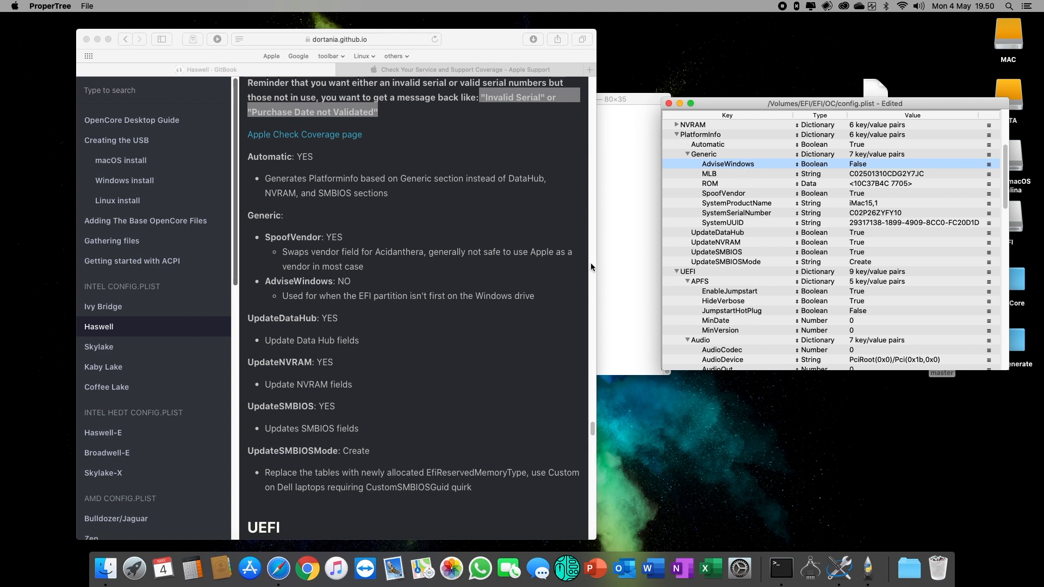
scroll(506, 324, down, 3)
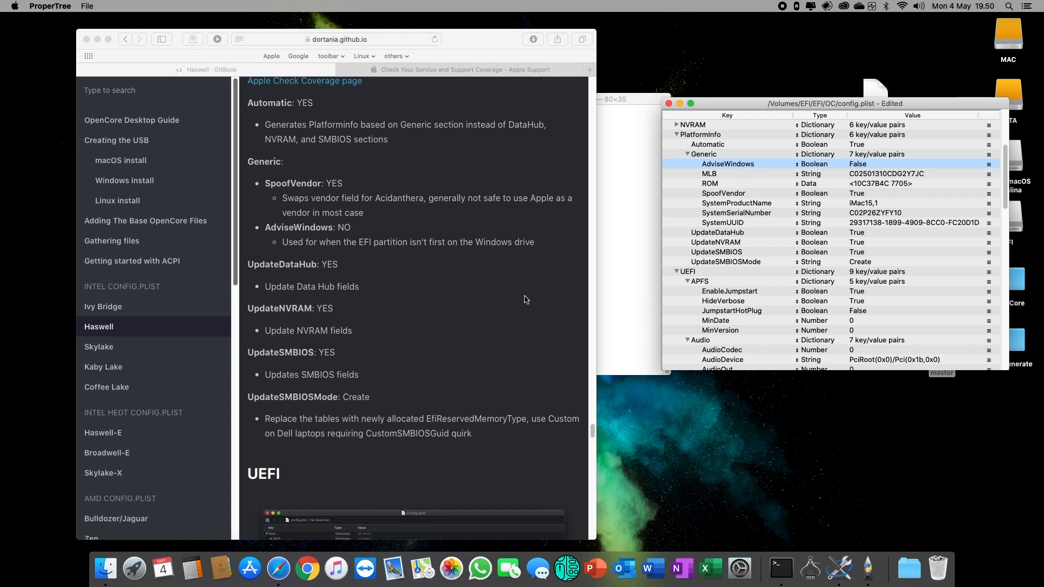
click(745, 263)
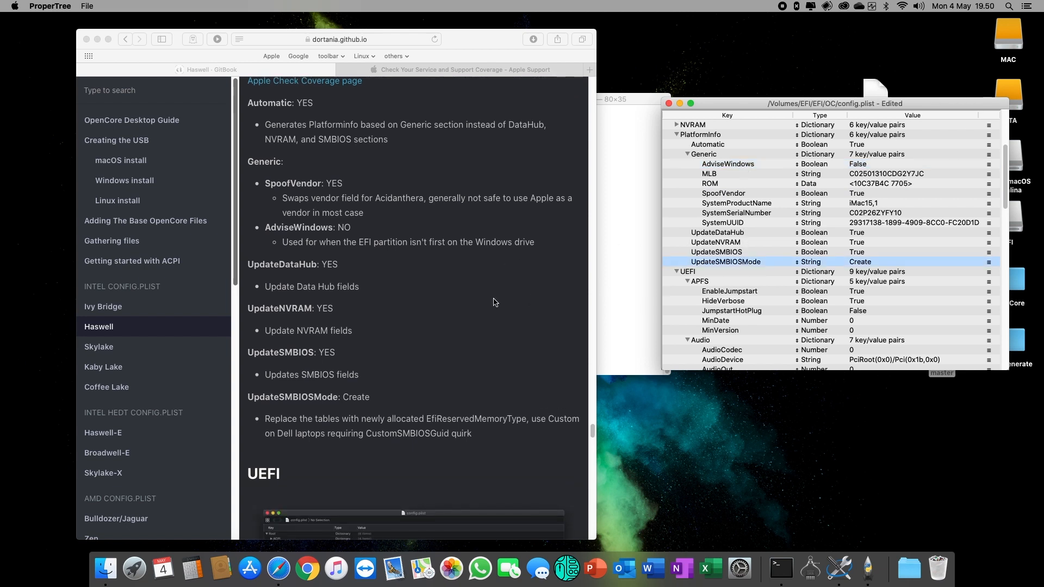
scroll(454, 321, down, 3)
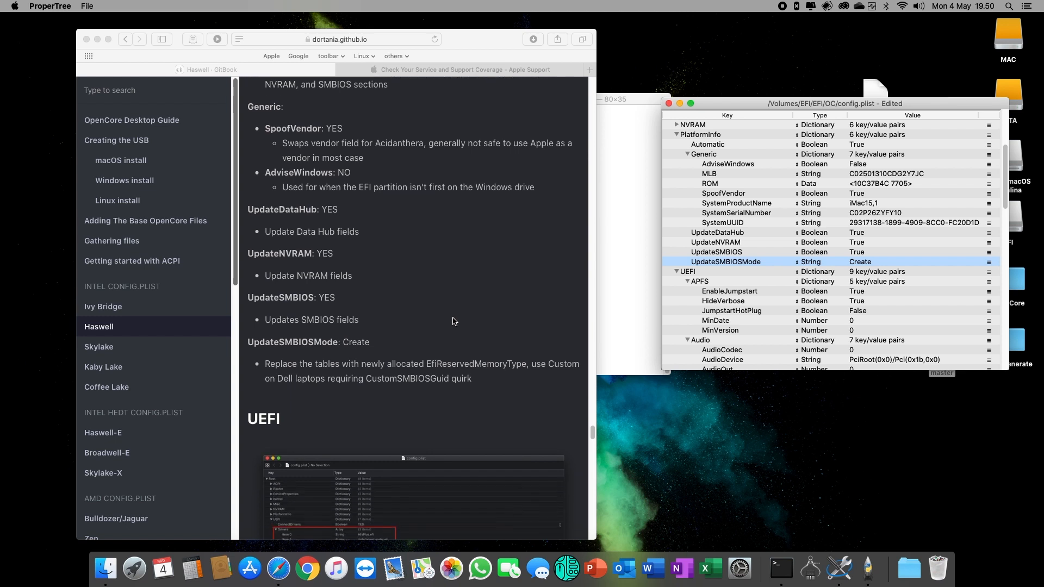
- Collapse PlatformInfo in the config and bring up the UEFI section in both the config and the guide
click(676, 135)
click(694, 145)
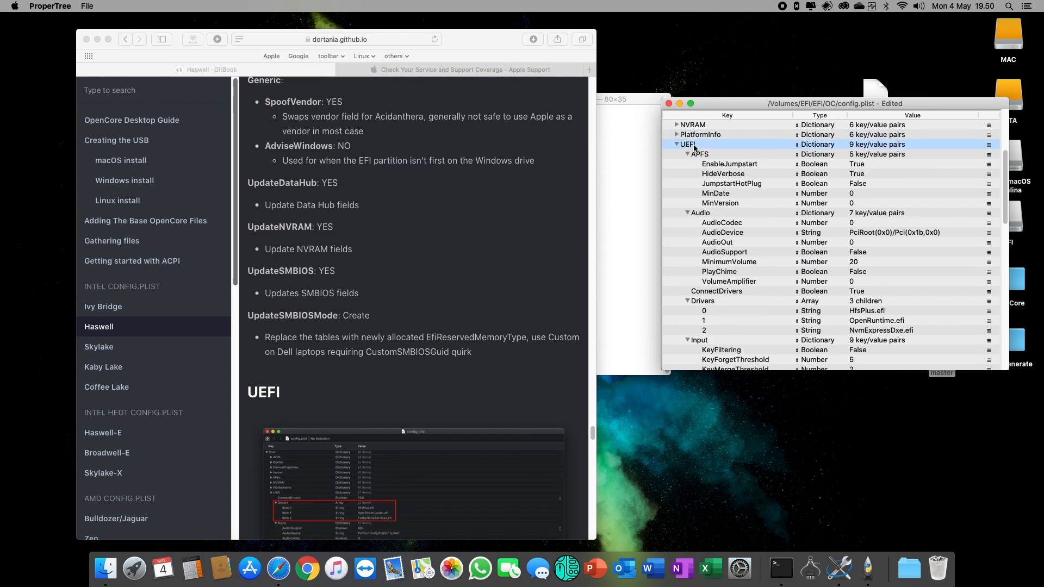
click(728, 156)
click(730, 144)
click(732, 156)
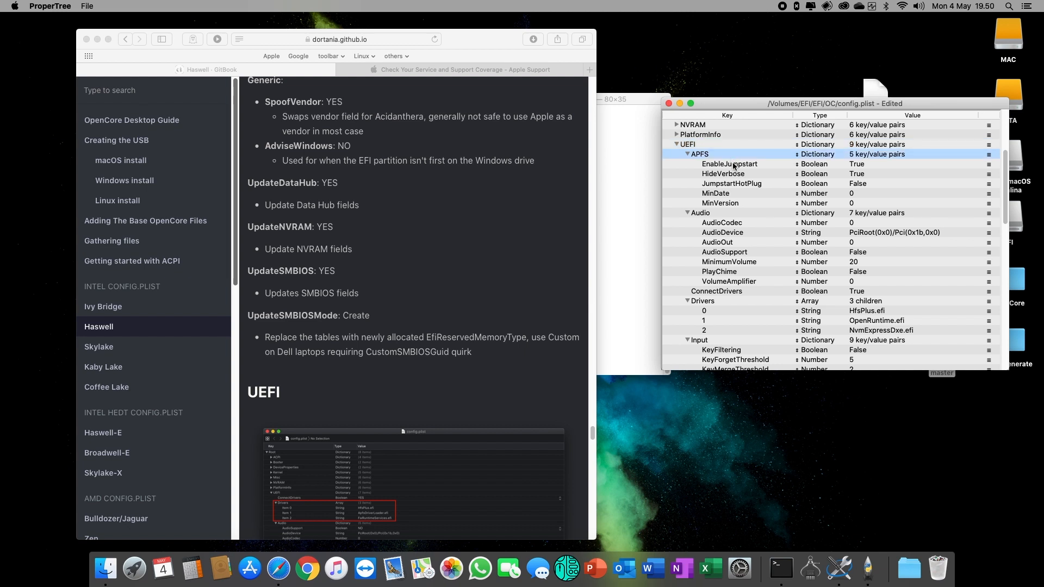
scroll(488, 297, down, 5)
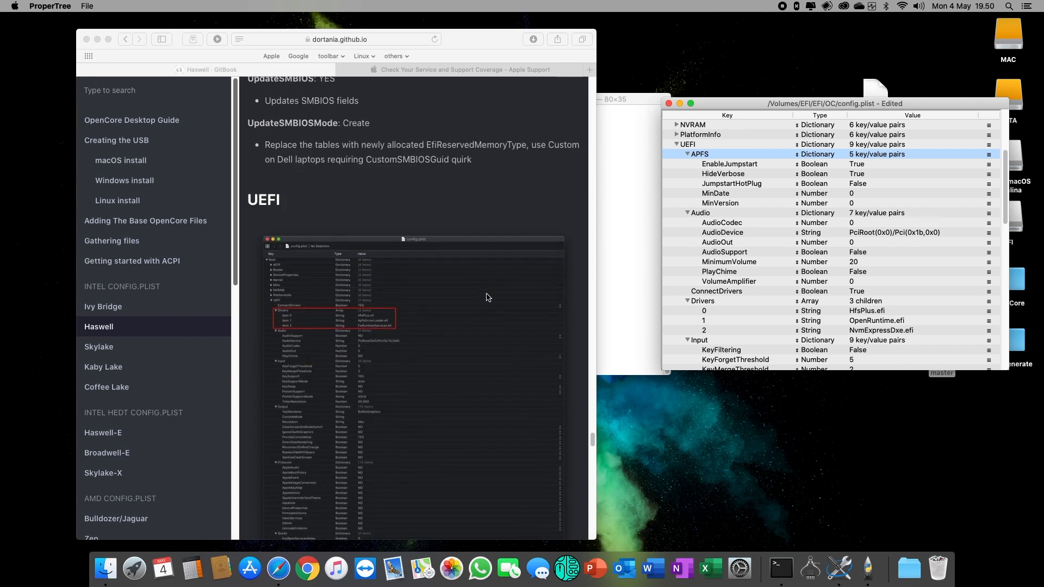
scroll(487, 298, down, 2)
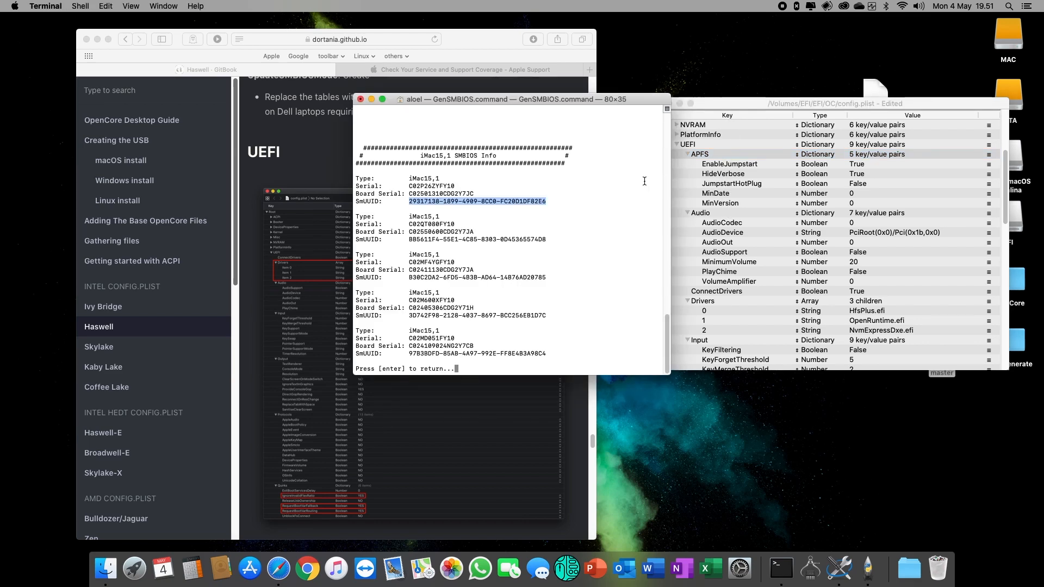
- Close the GenSMBIOS Terminal window and terminate its running process
click(639, 175)
click(360, 99)
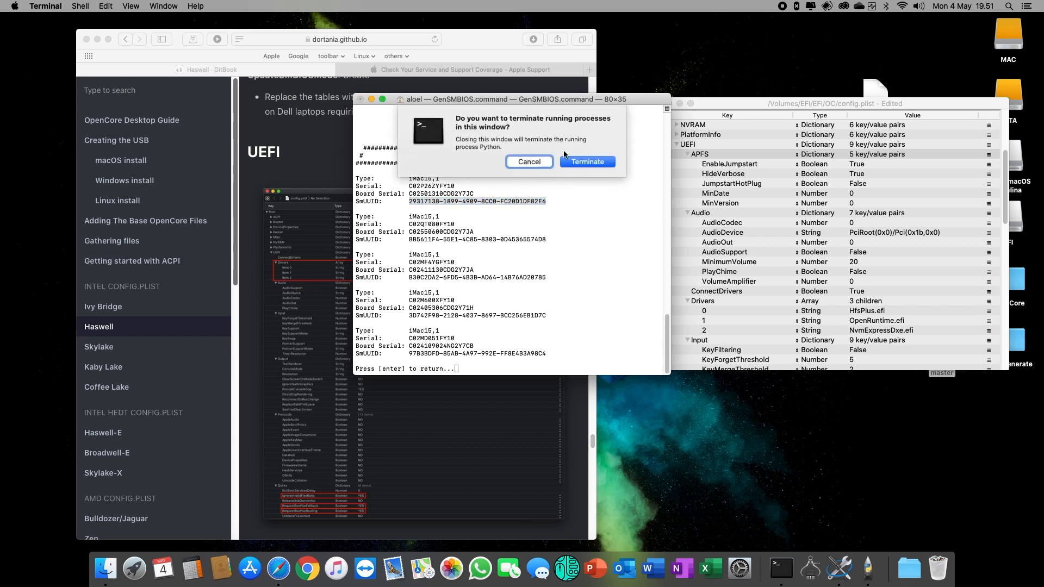
click(596, 164)
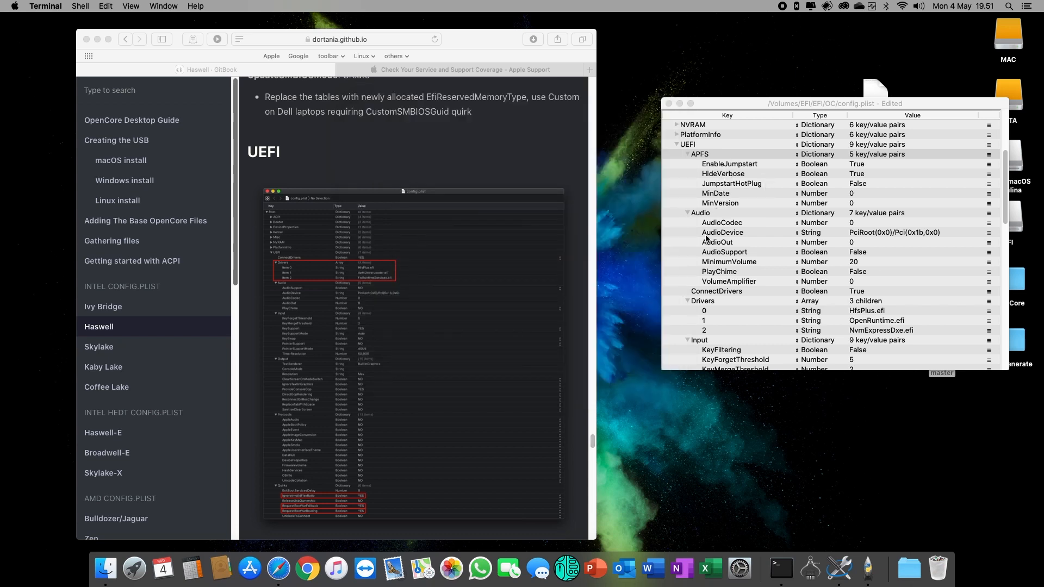
- Check ConnectDrivers against the guide's UEFI notes and collapse the Audio and APFS dictionaries in the config
scroll(457, 266, down, 4)
scroll(458, 266, down, 6)
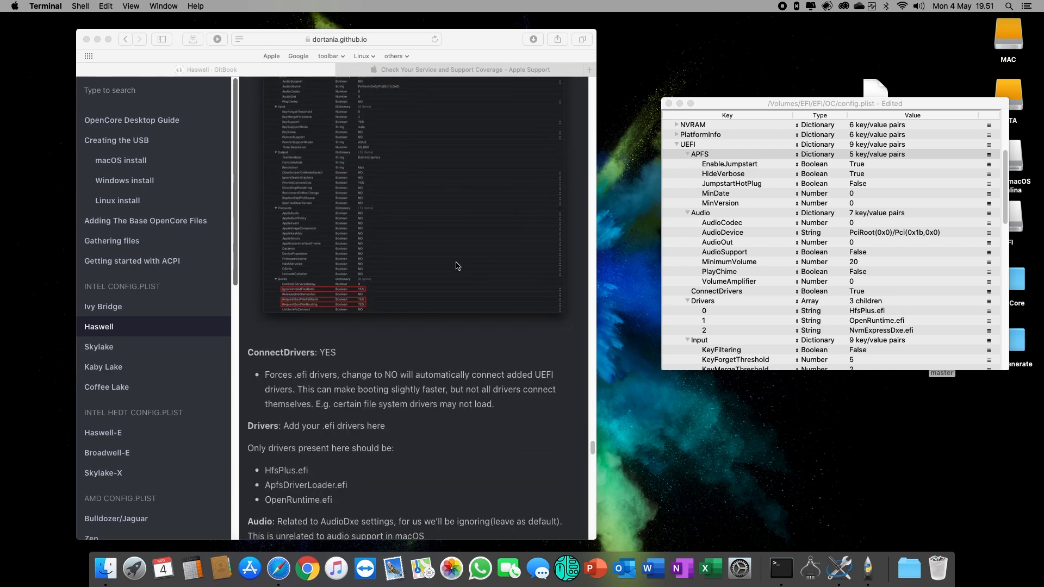
click(861, 294)
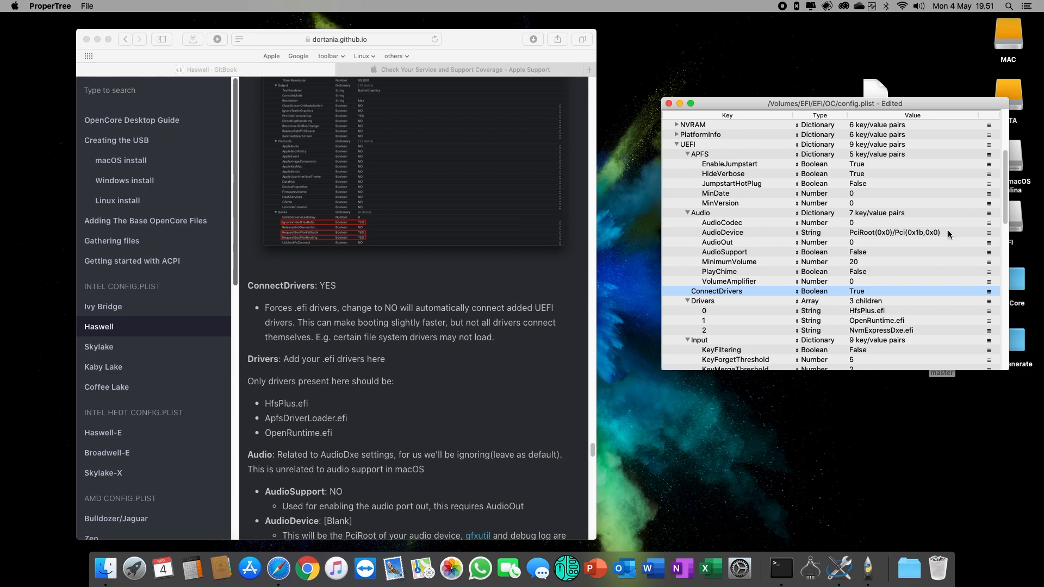
click(689, 213)
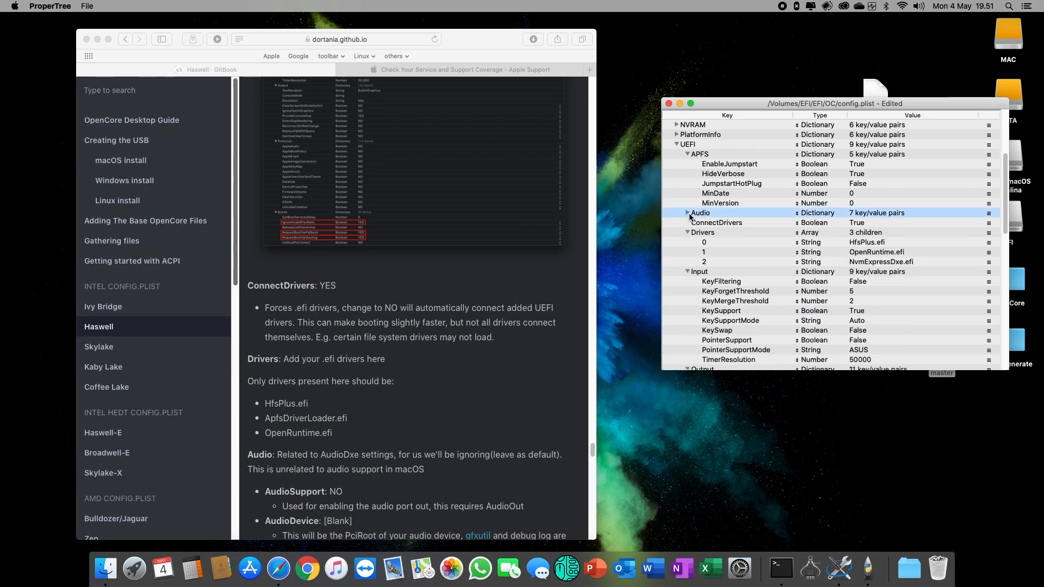
click(689, 157)
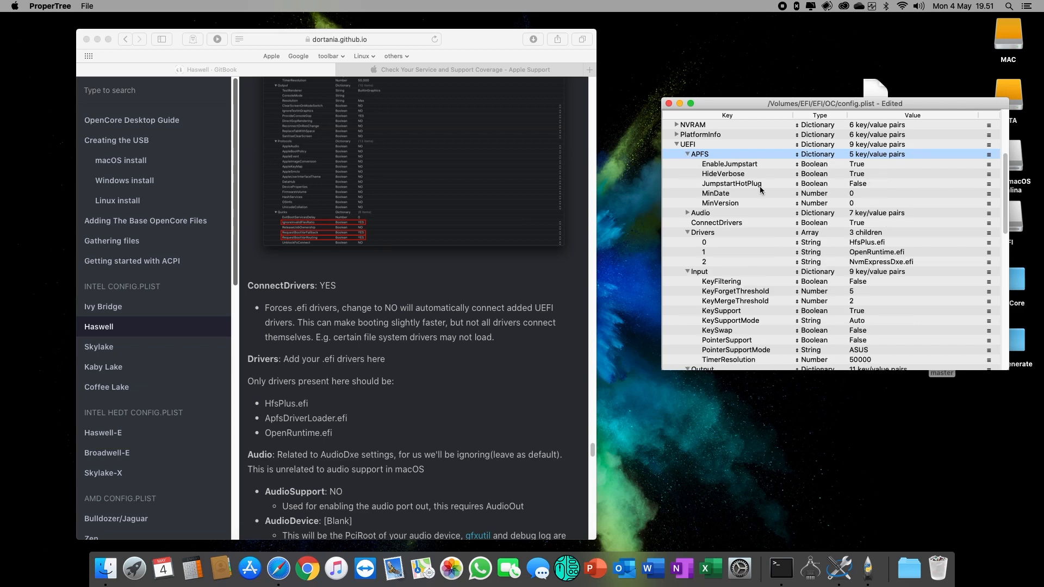
click(688, 154)
click(878, 177)
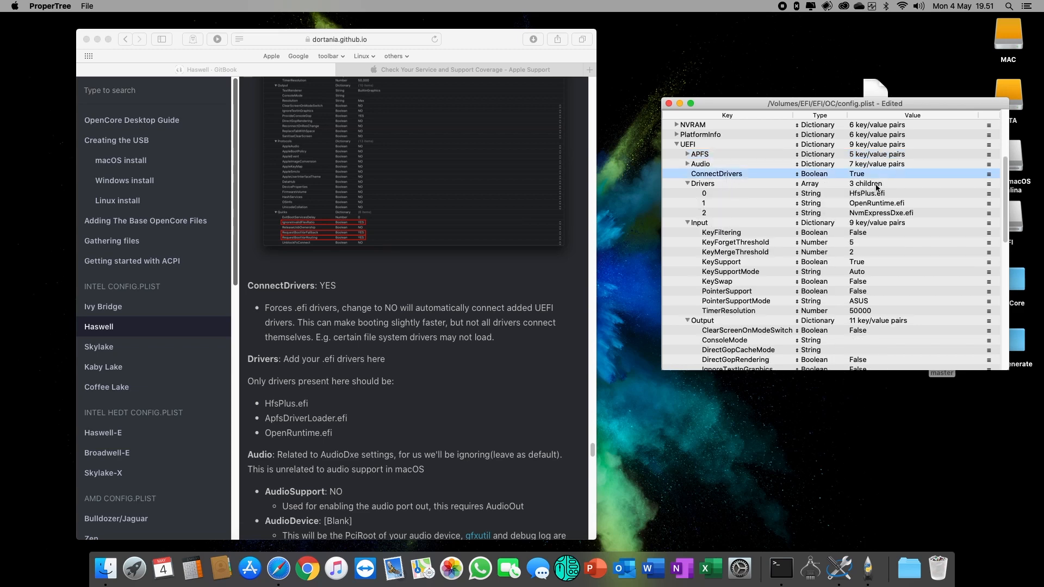
- Compare the UEFI Drivers array with the guide's driver list and remove the NvmExpressDxe.efi entry
click(892, 213)
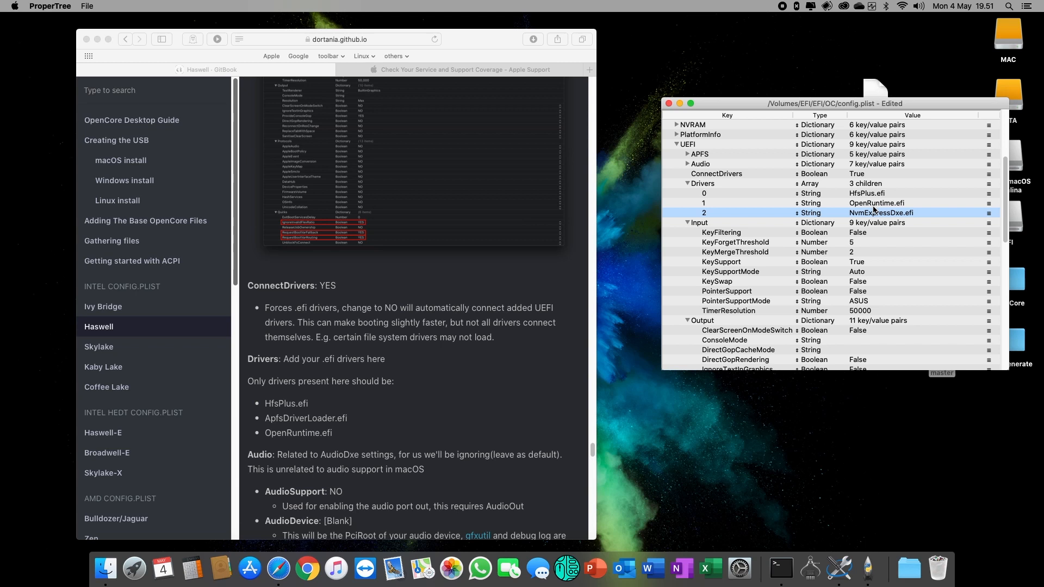
click(270, 423)
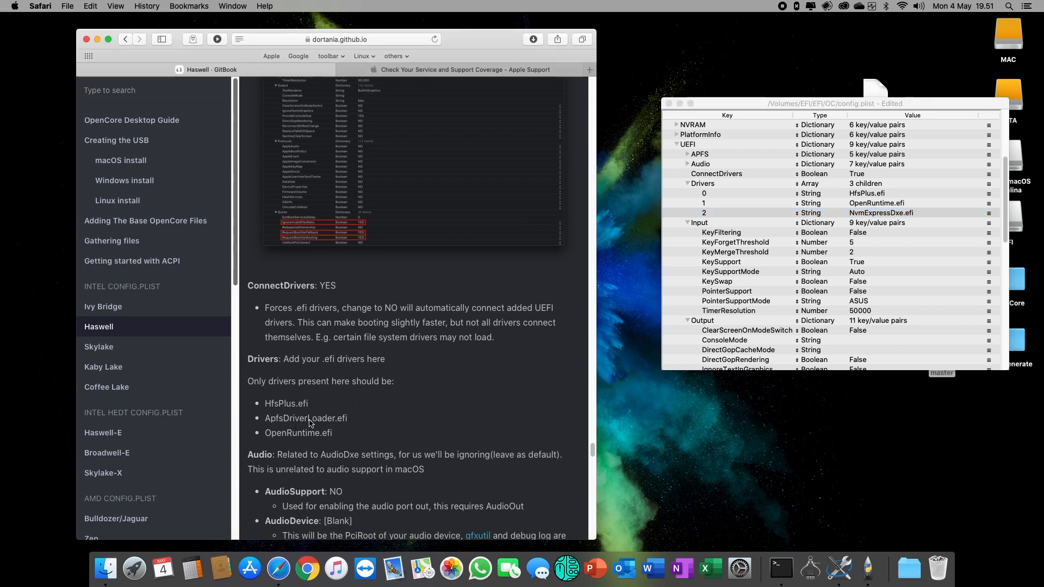
drag(352, 423, 264, 422)
scroll(397, 408, down, 3)
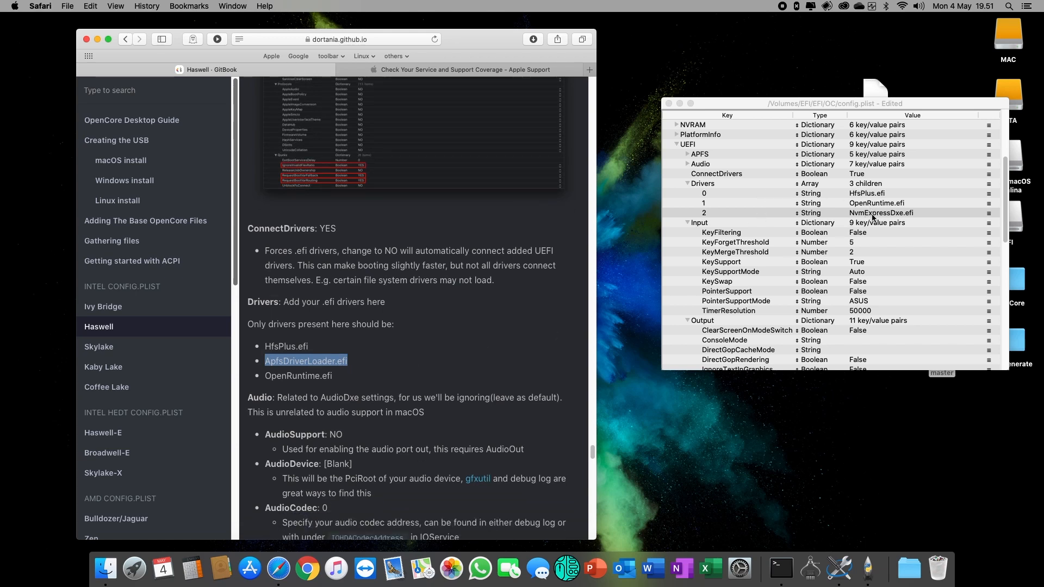
click(738, 217)
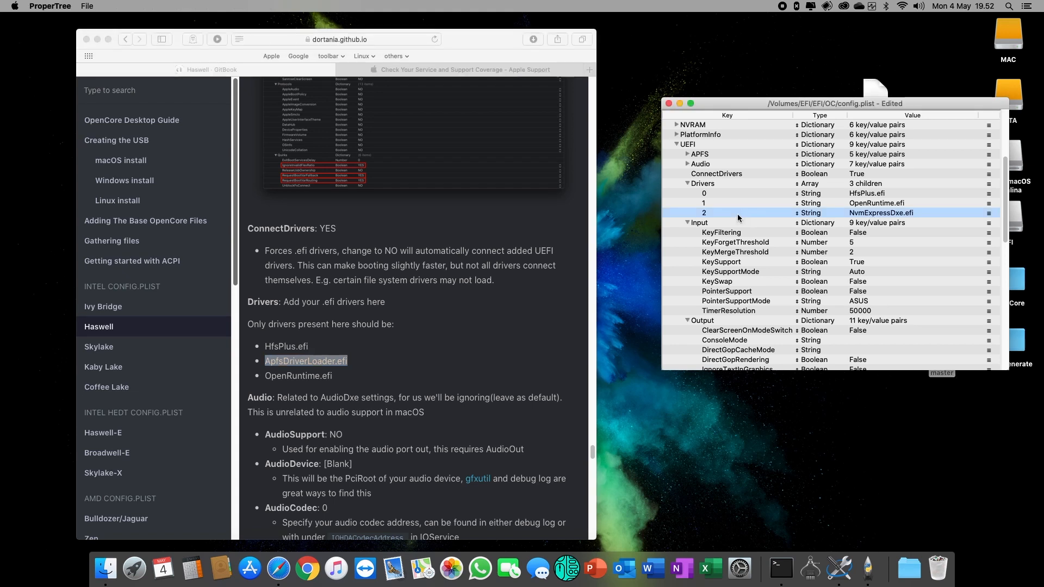
right_click(737, 213)
click(736, 250)
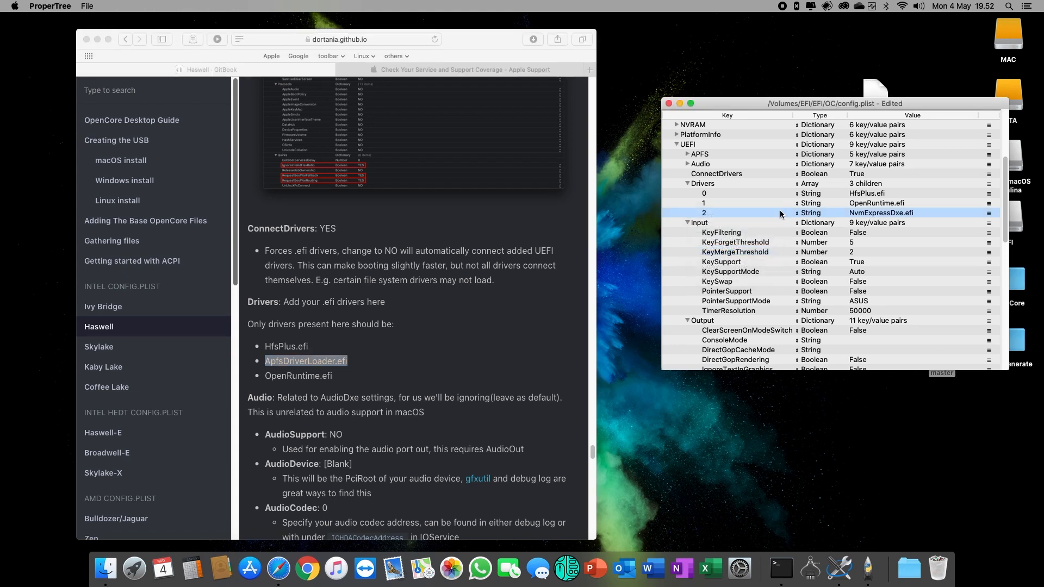
click(869, 196)
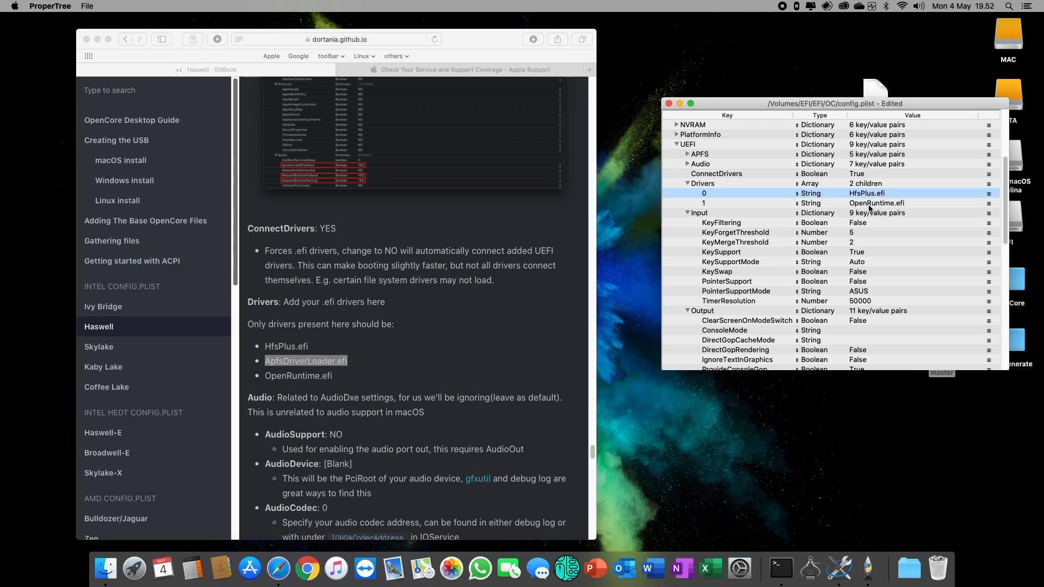
click(869, 203)
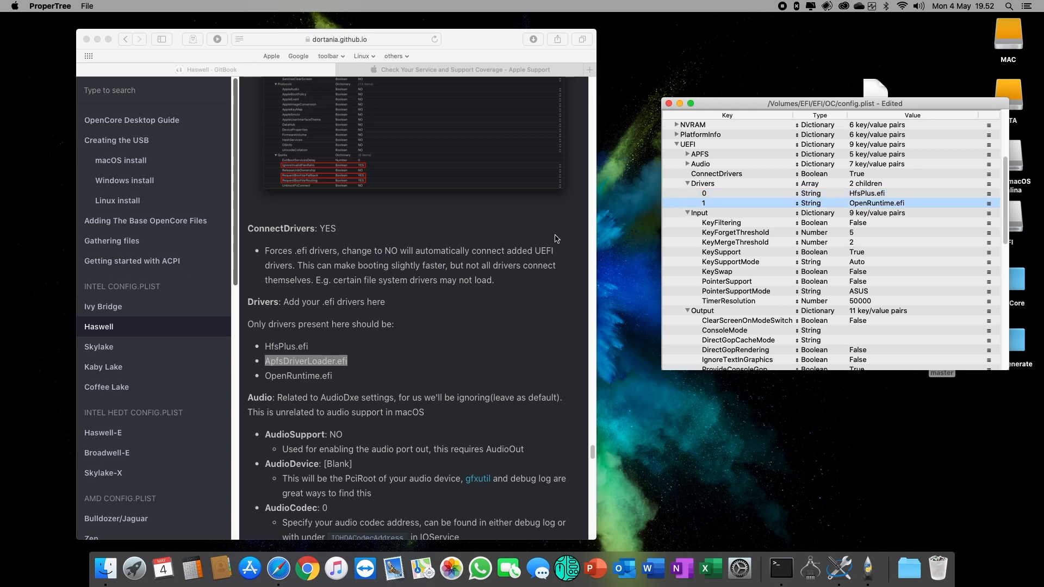
- Read the guide's UEFI Audio notes and look through the Input, Output and ProtocolOverrides settings in the config
scroll(406, 346, down, 3)
scroll(407, 343, down, 3)
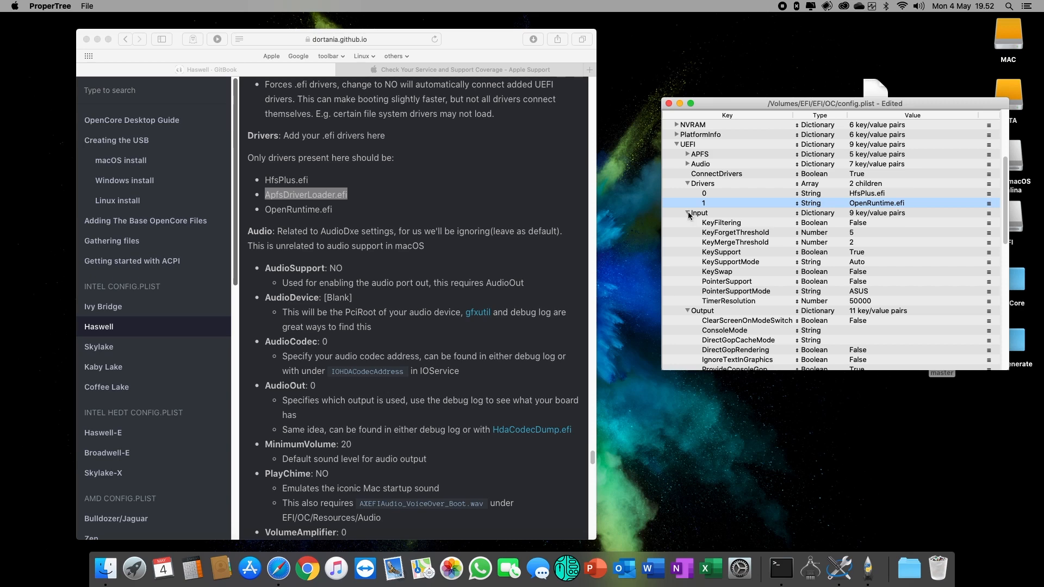
scroll(465, 334, down, 4)
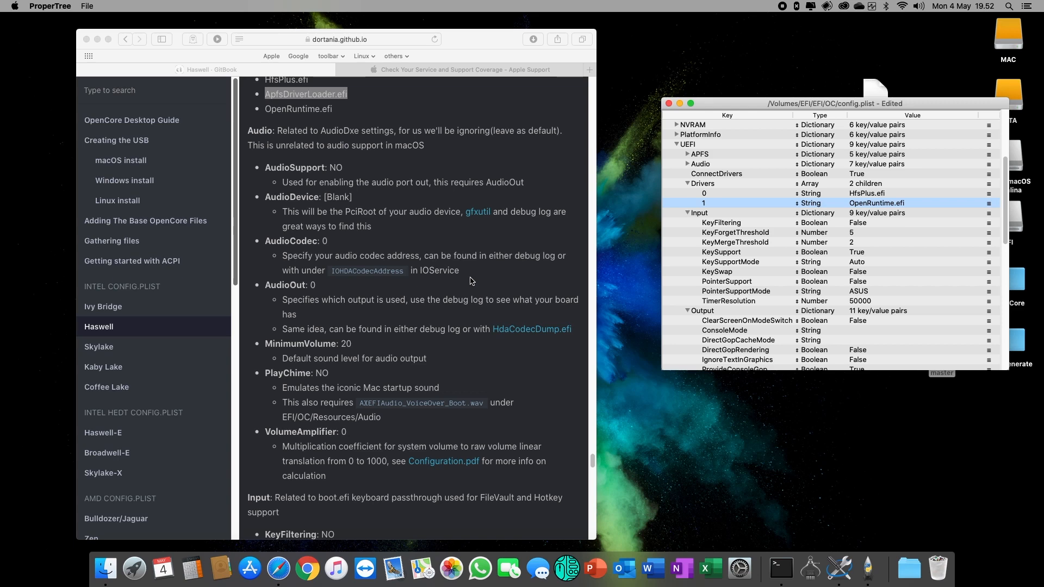
scroll(735, 264, down, 5)
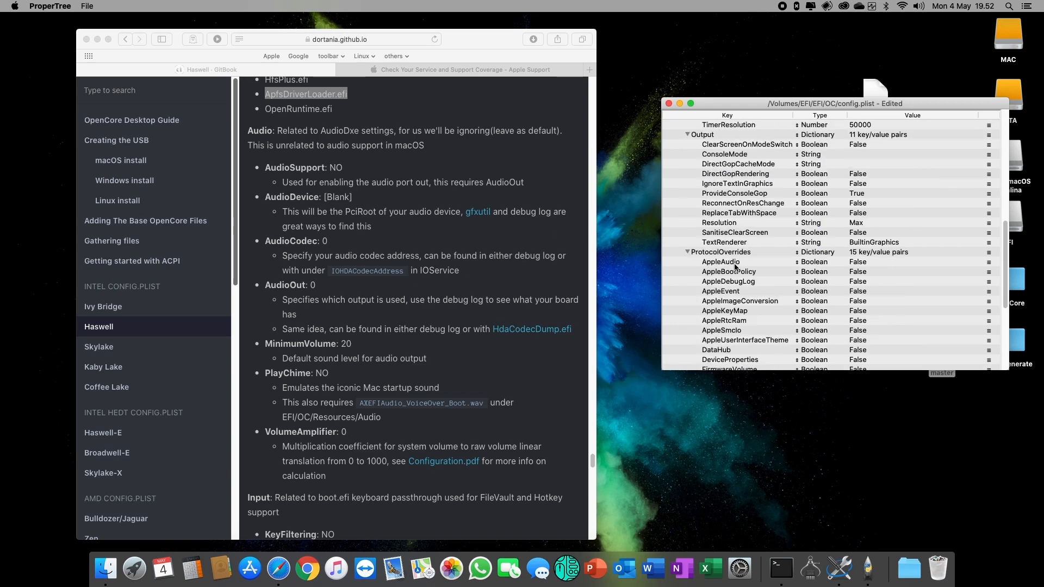
scroll(735, 265, down, 5)
scroll(734, 266, up, 10)
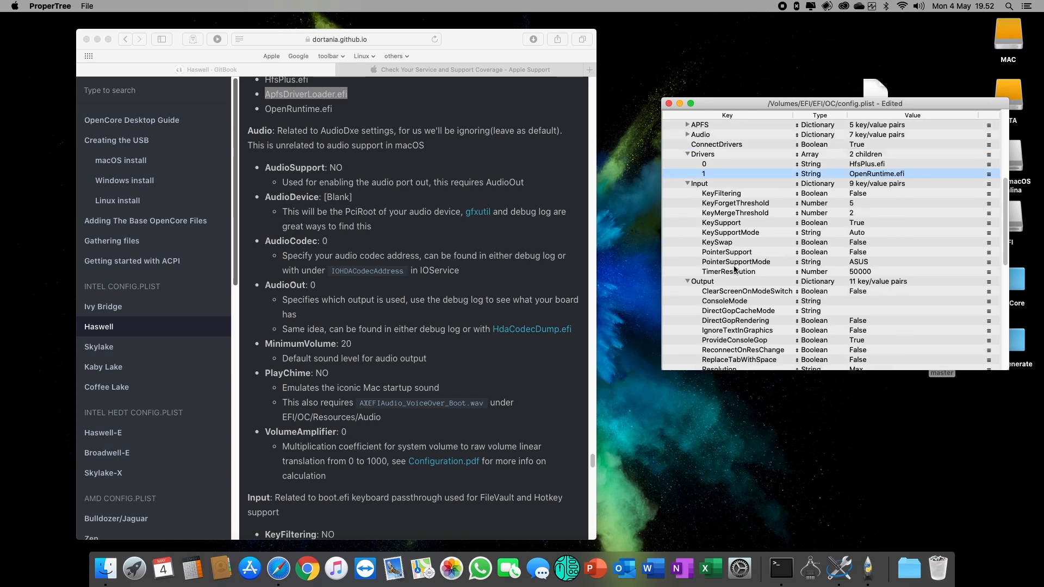
scroll(409, 228, up, 3)
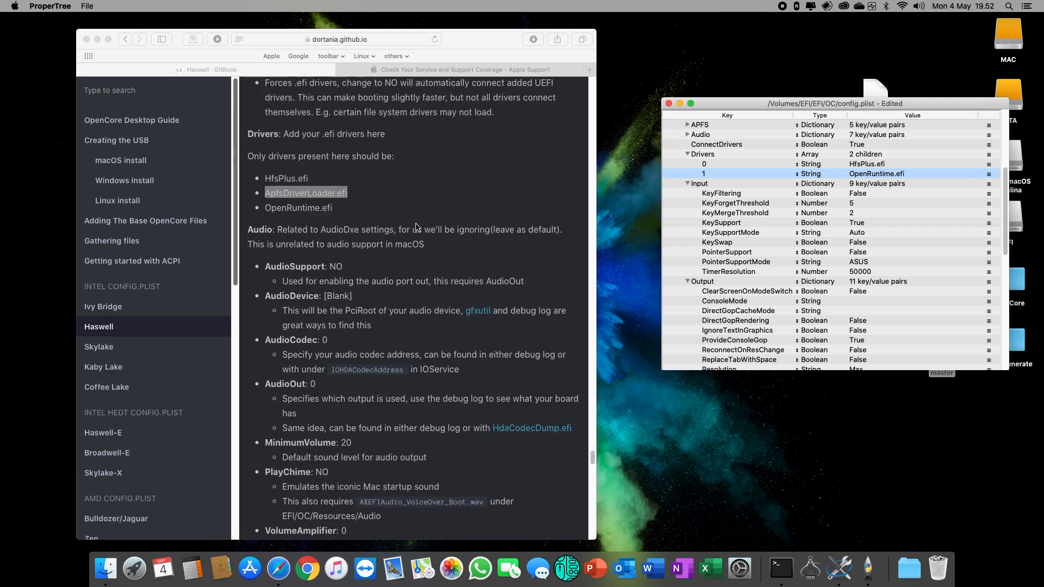
- Read the guide's UEFI Input notes and clear the PointerSupportMode value in the config's Input dictionary
click(704, 185)
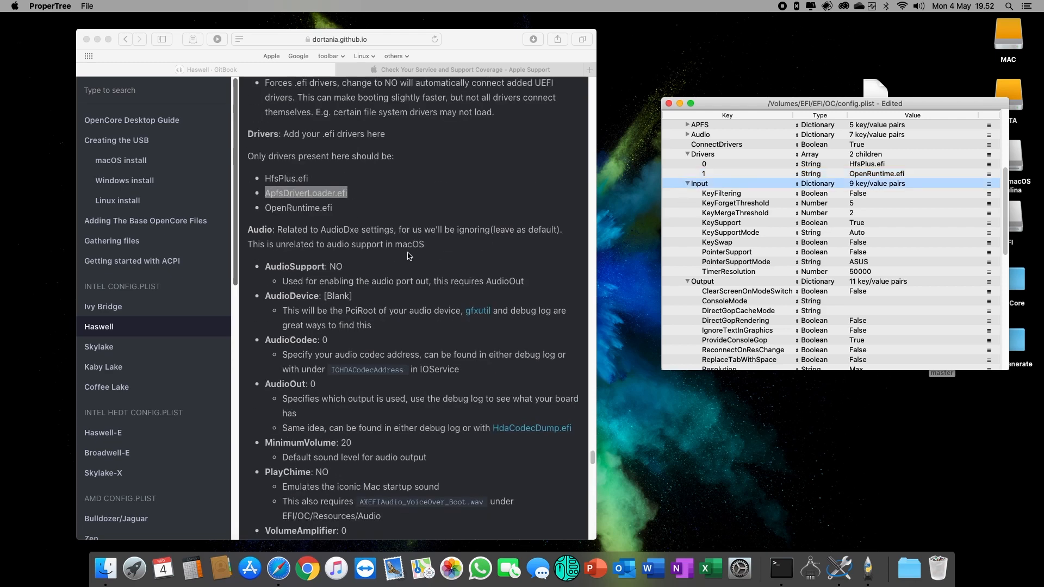
scroll(409, 256, up, 5)
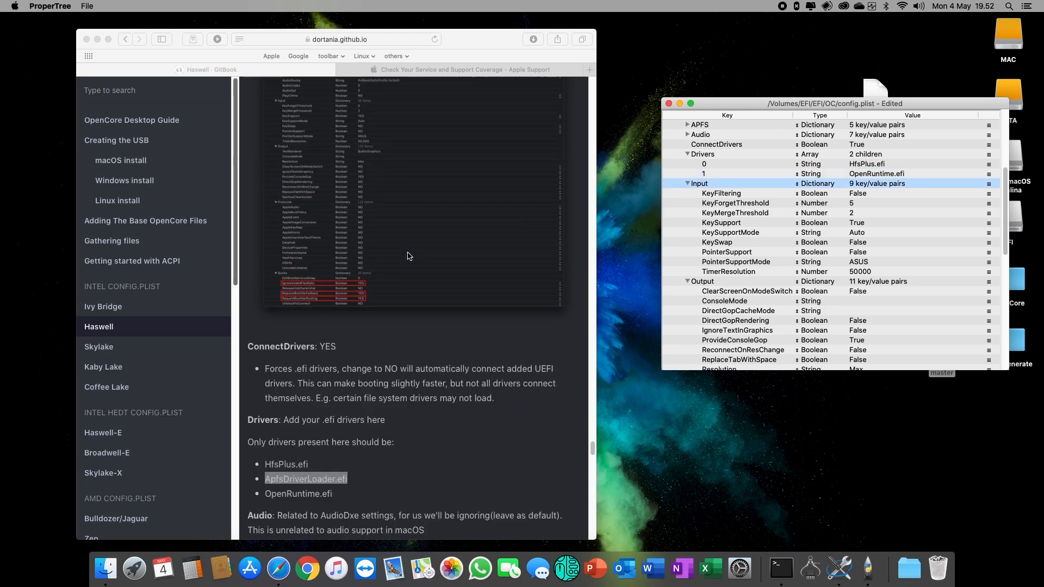
scroll(409, 256, up, 2)
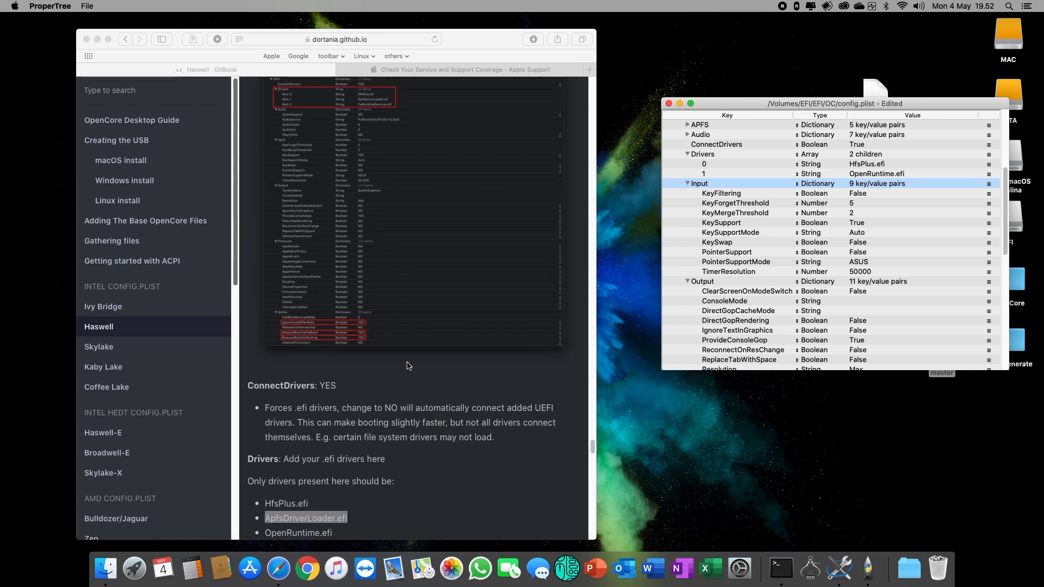
scroll(409, 365, down, 5)
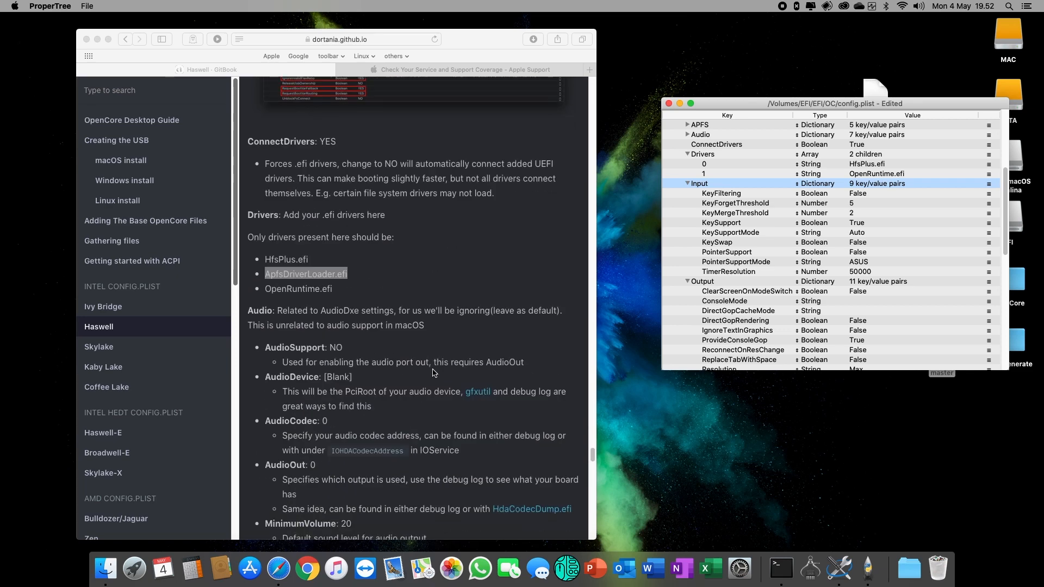
scroll(434, 374, down, 2)
click(866, 263)
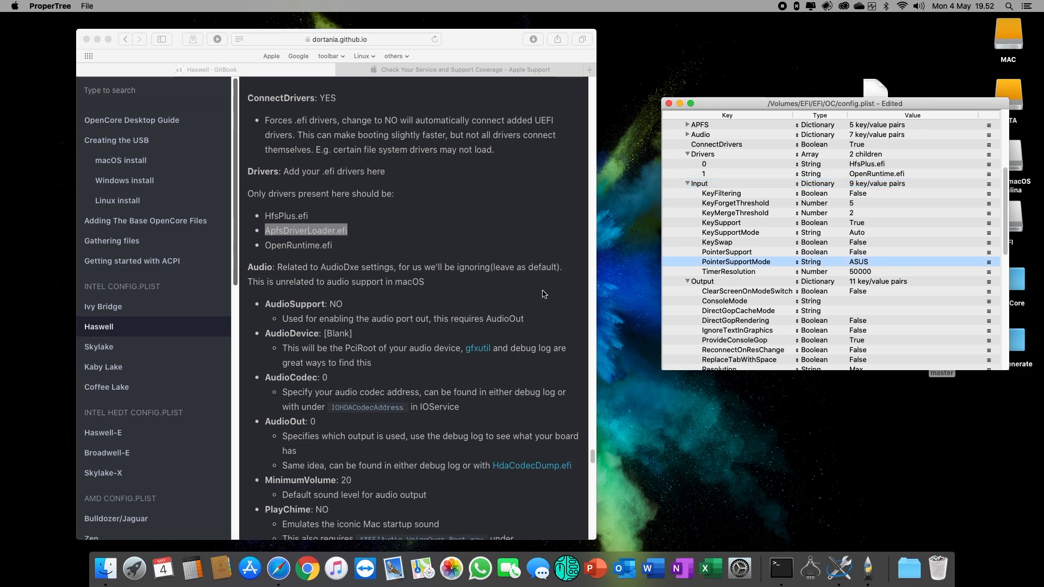
scroll(413, 357, down, 3)
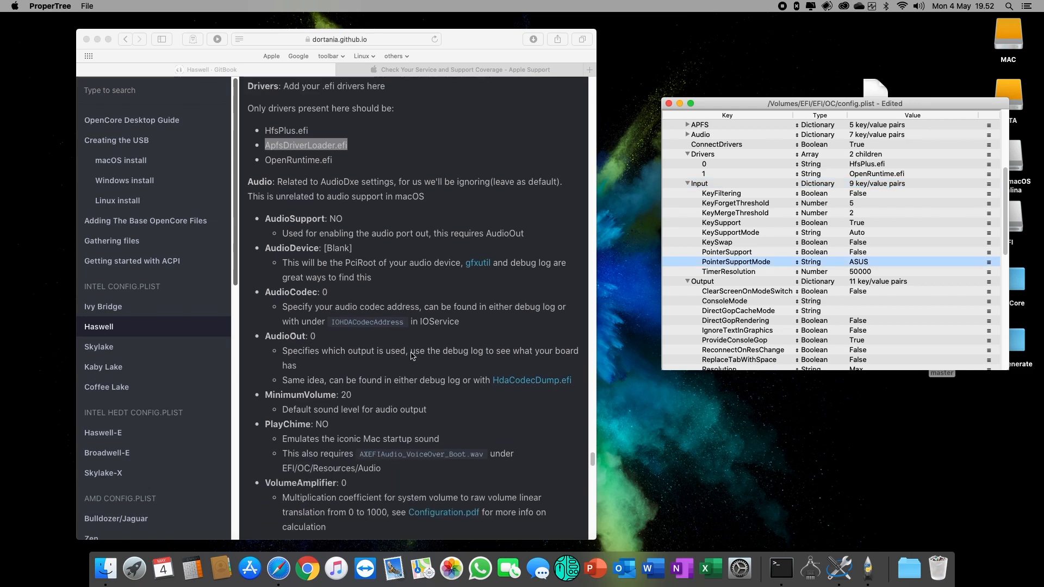
scroll(413, 356, down, 3)
scroll(412, 356, down, 7)
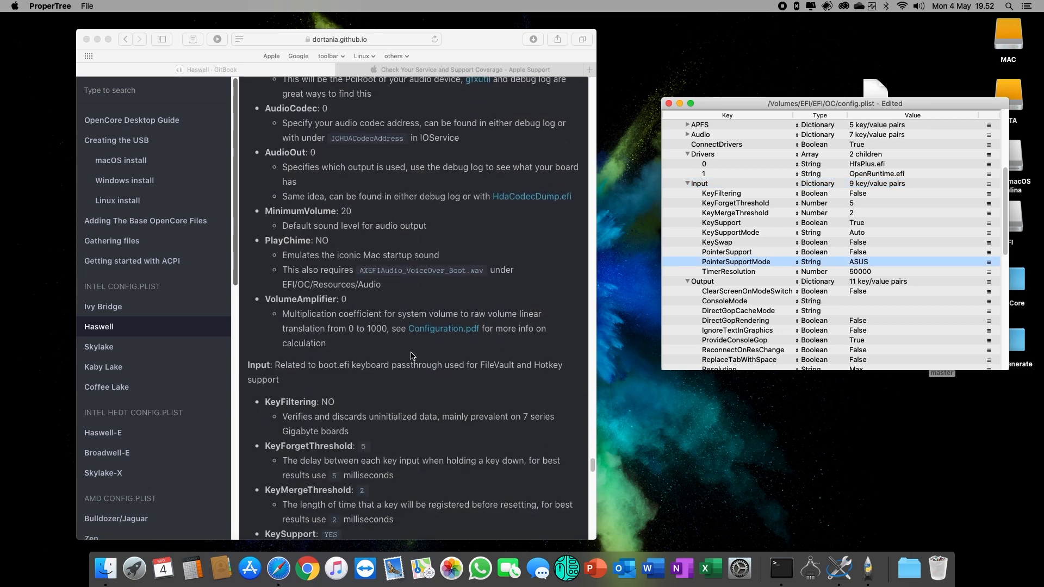
scroll(412, 356, down, 6)
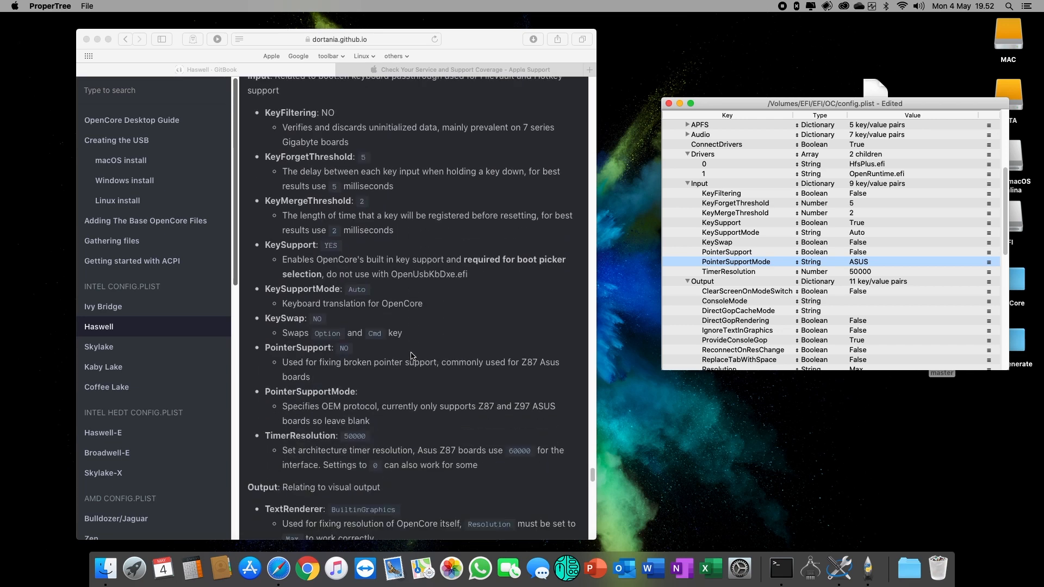
double_click(866, 265)
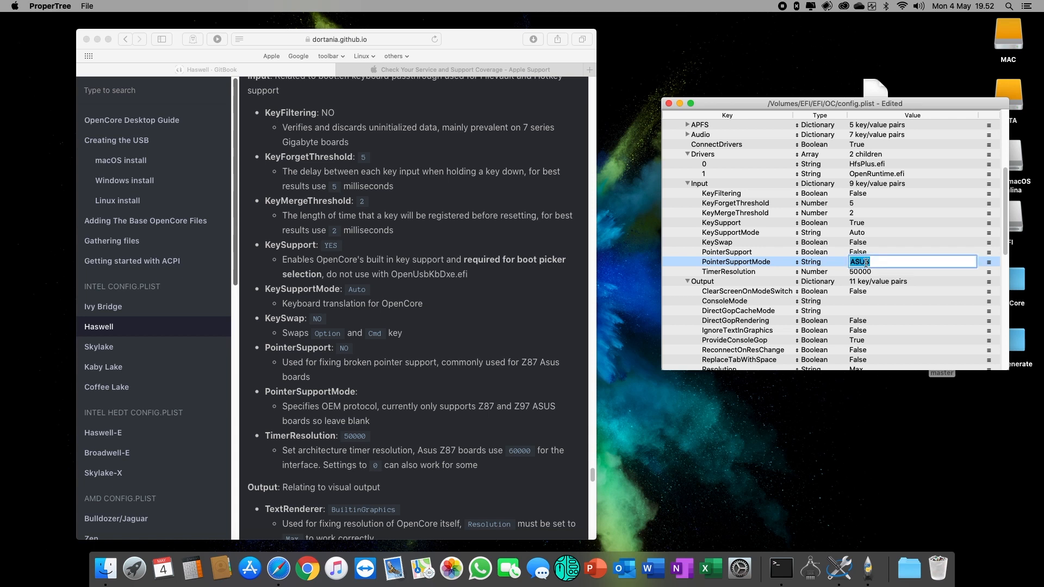
key(BackSpace)
key(Return)
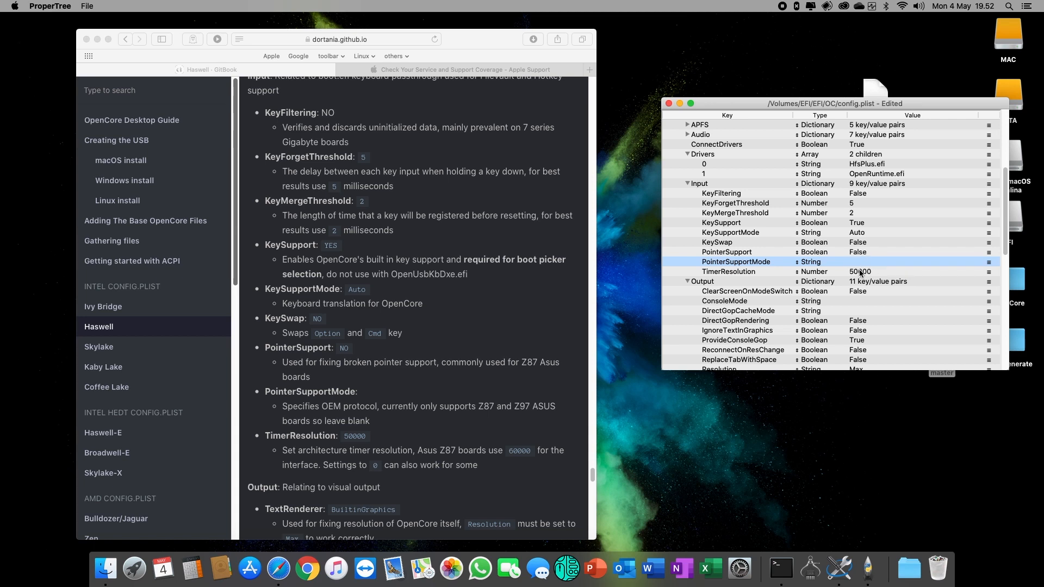
- Check TimerResolution, KeySwap, PointerSupport and the Output settings such as Resolution and TextRenderer against the guide
click(863, 275)
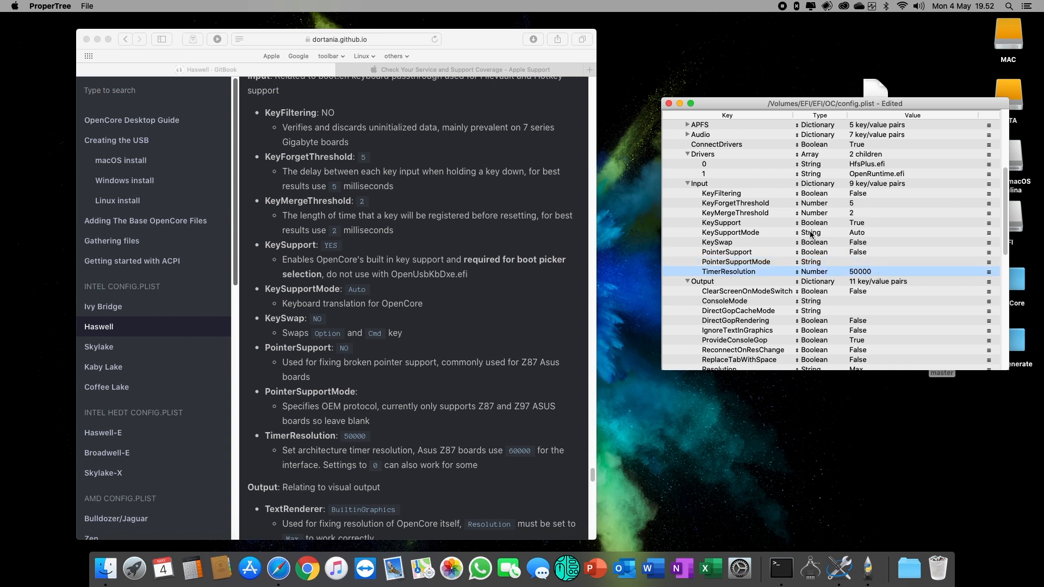
click(897, 242)
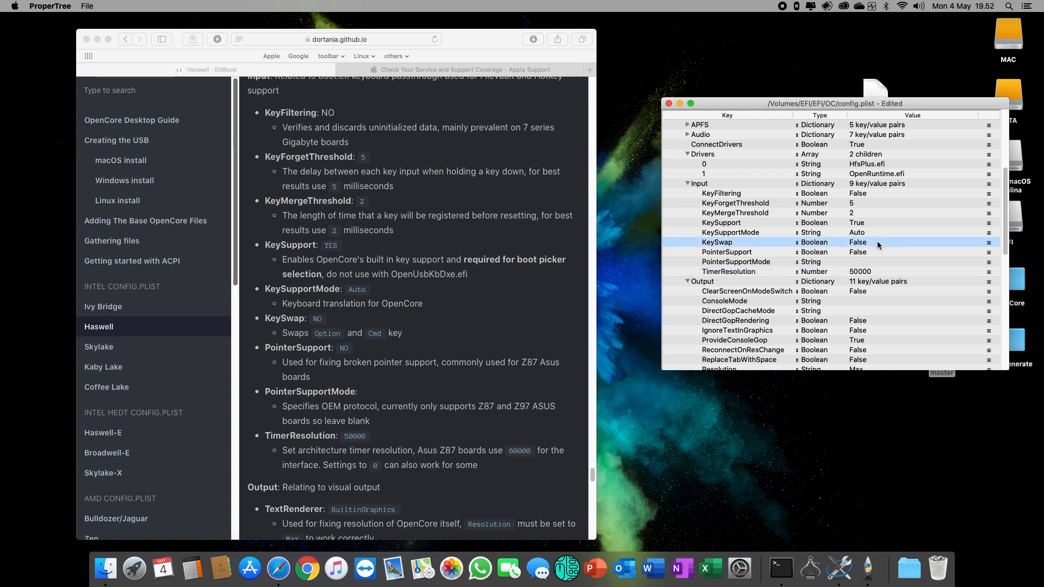
click(879, 252)
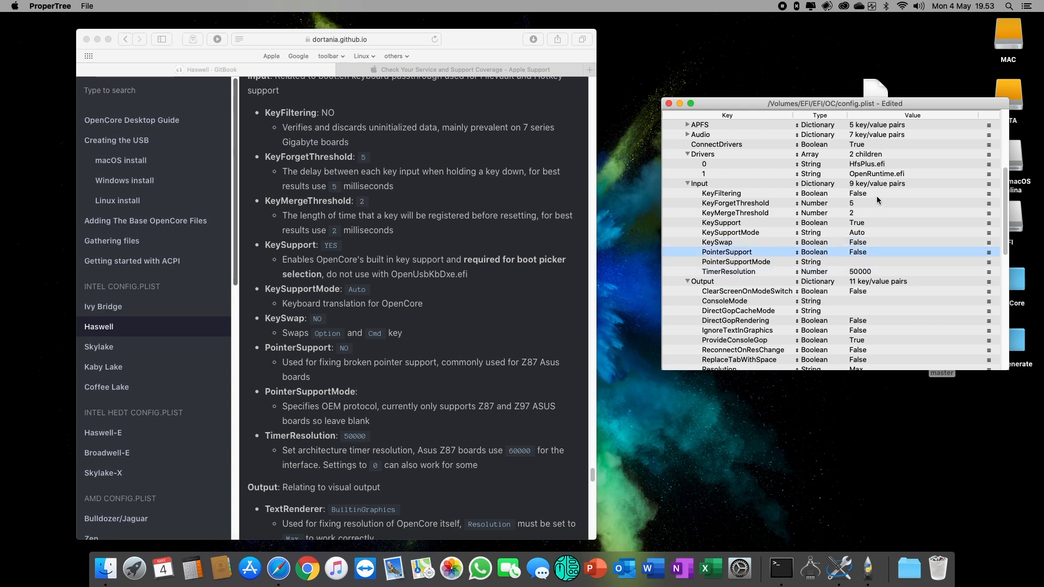
scroll(444, 337, down, 4)
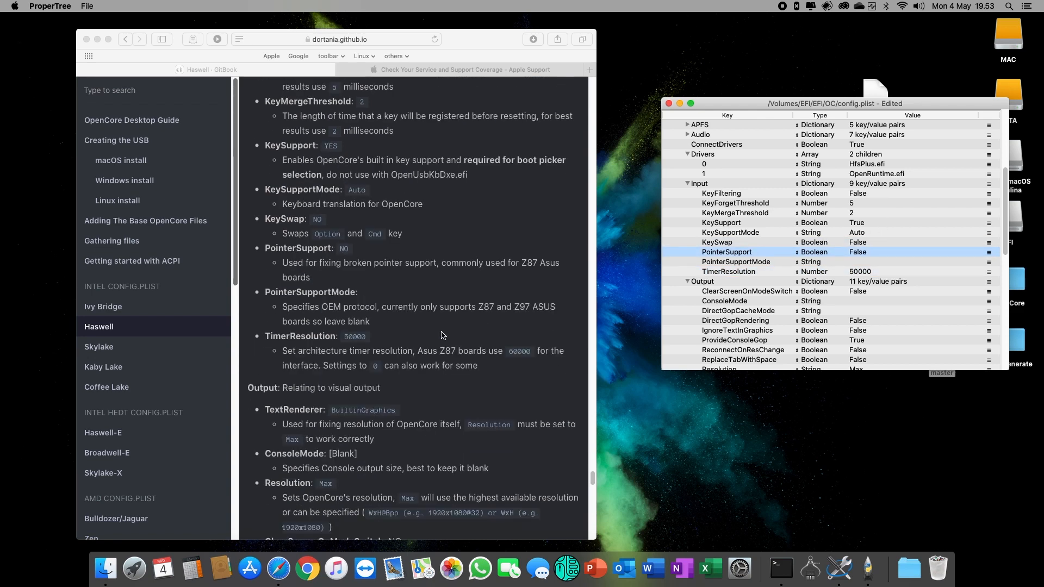
scroll(776, 260, down, 5)
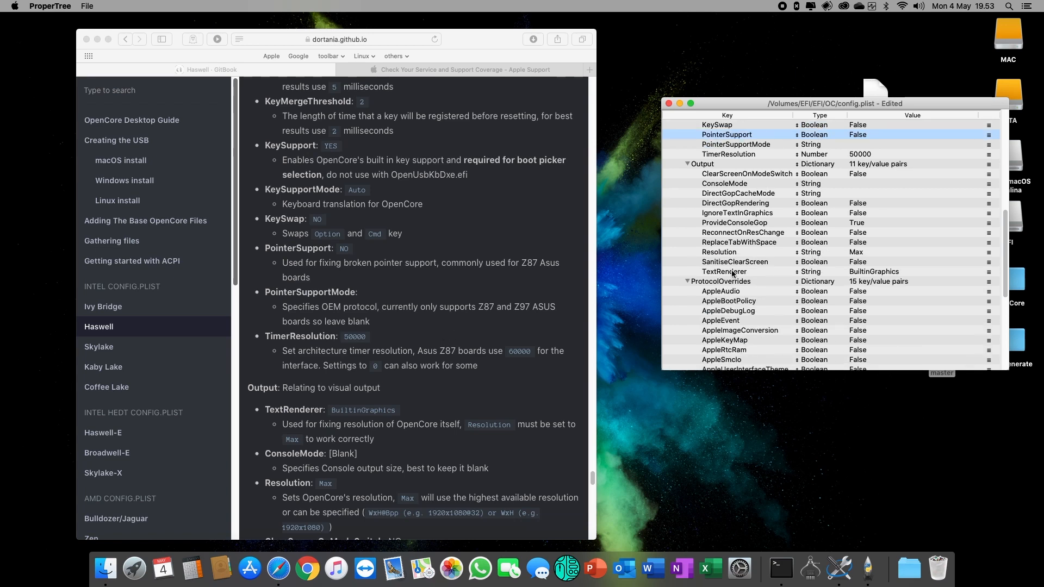
click(869, 250)
click(871, 263)
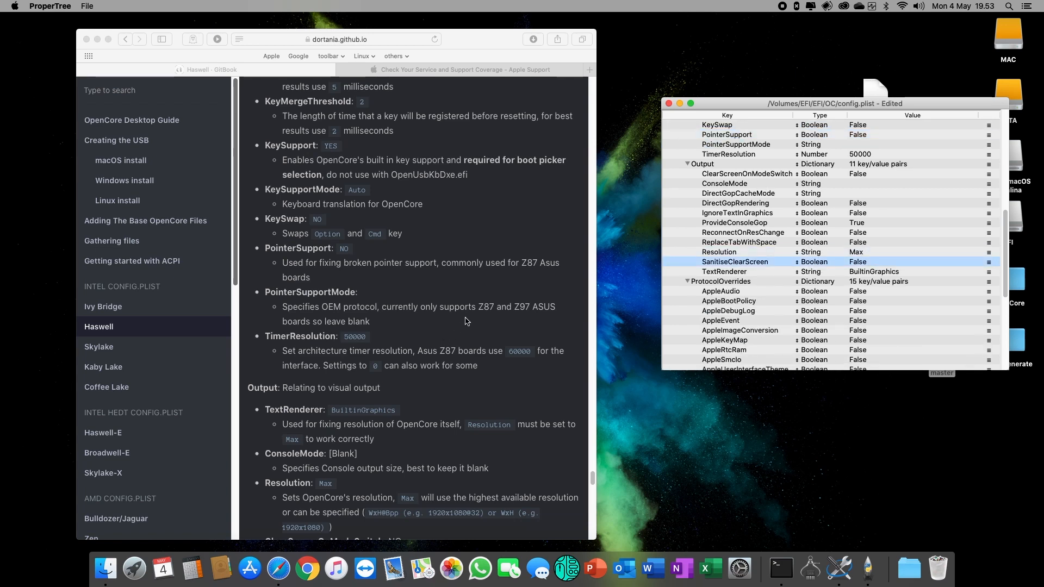
scroll(468, 320, down, 6)
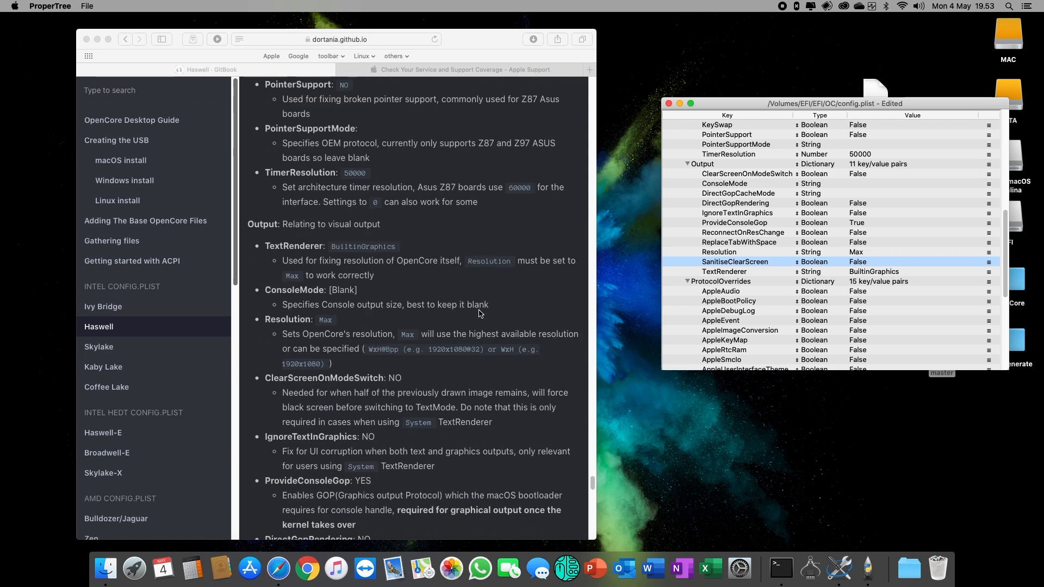
scroll(481, 321, down, 5)
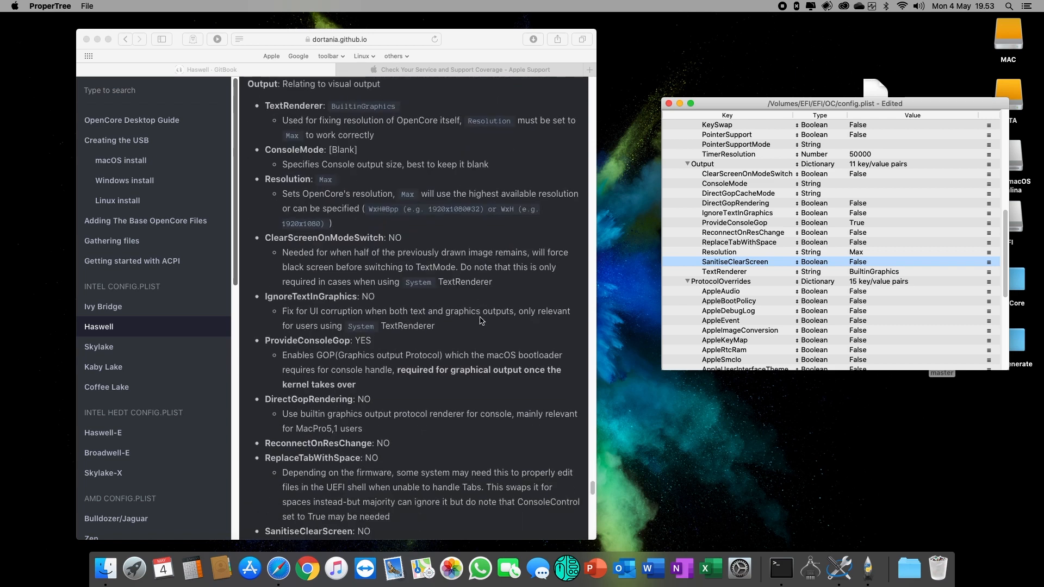
click(743, 272)
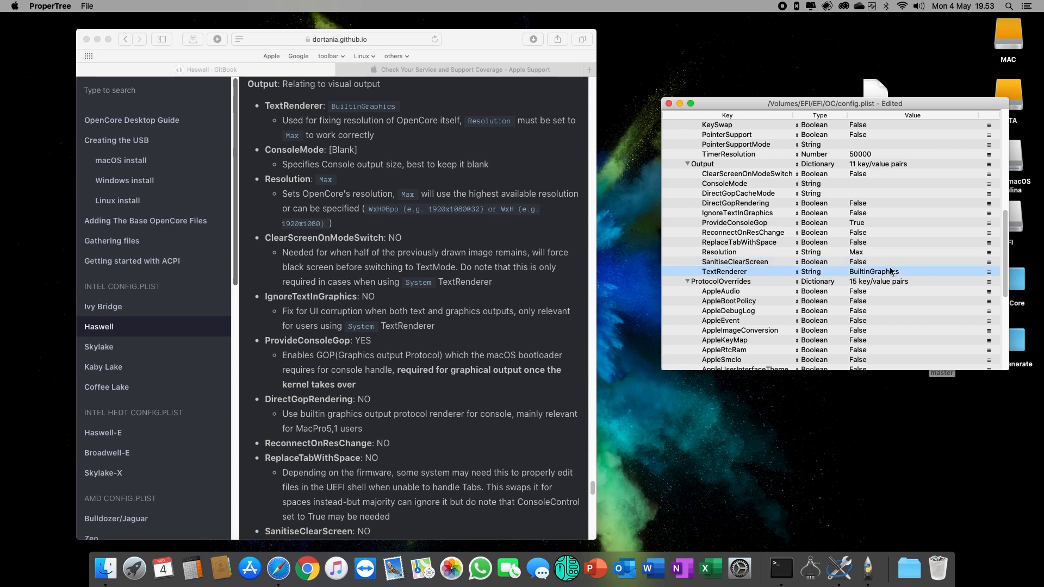
- Collapse the Output, Input and Drivers entries under UEFI in the config
click(688, 164)
scroll(690, 262, up, 5)
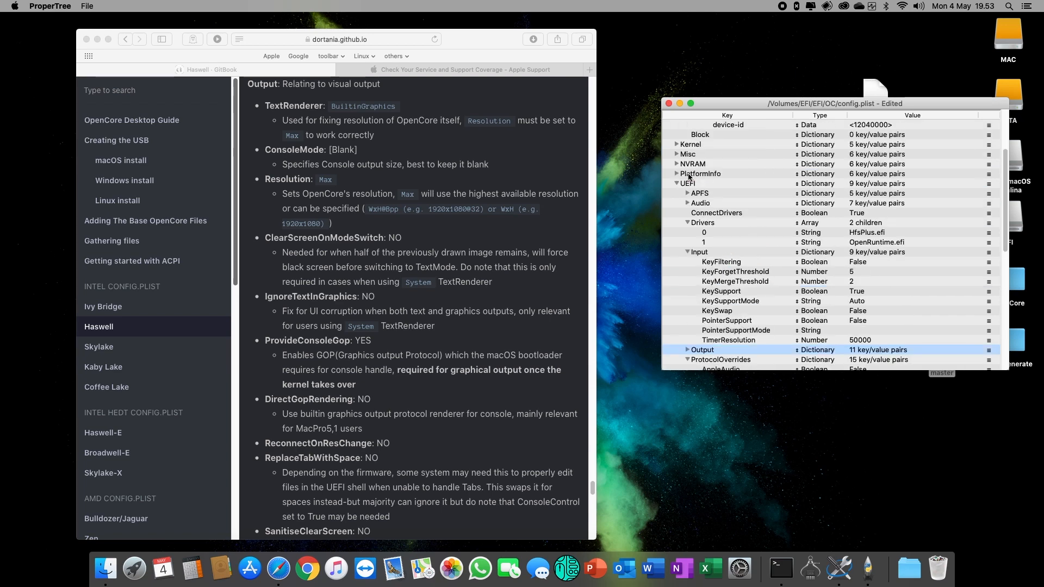
scroll(690, 262, down, 1)
click(688, 253)
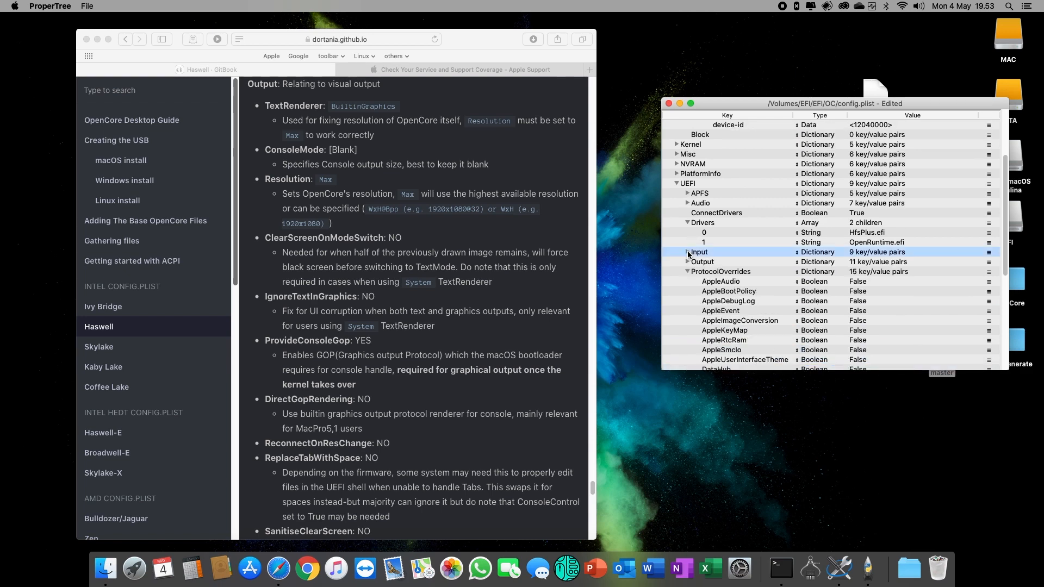
click(688, 223)
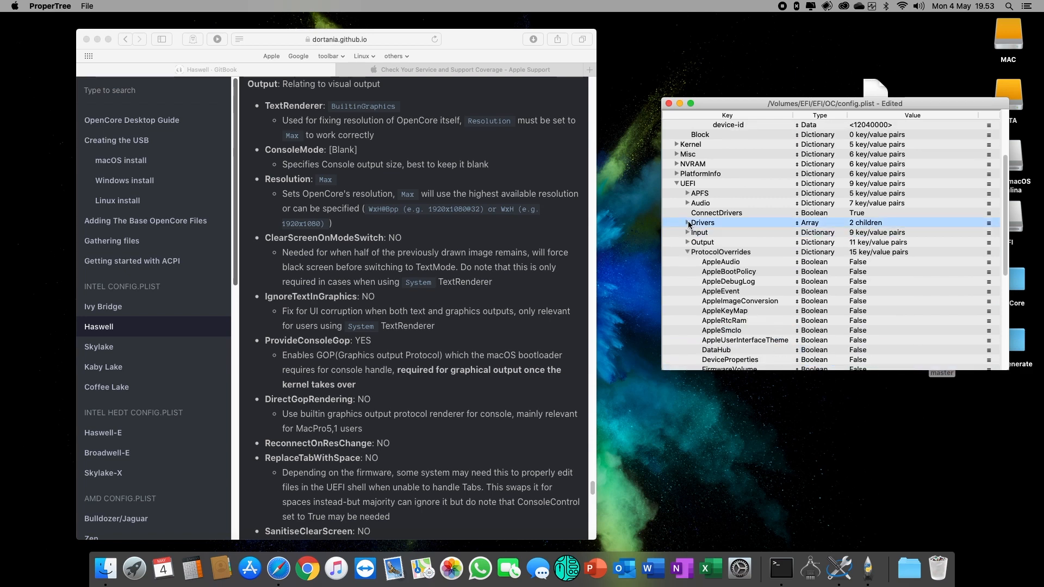
- Compare the ProtocolOverrides values, including AppleSmcIo and UnicodeCollation, with the guide's Protocols section
click(719, 253)
scroll(723, 256, down, 5)
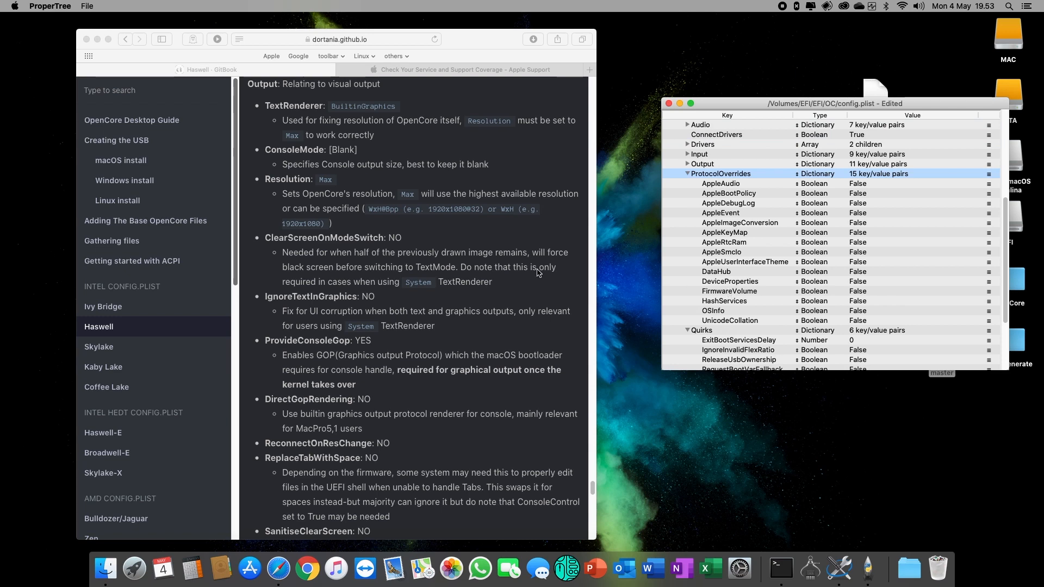
scroll(537, 273, down, 5)
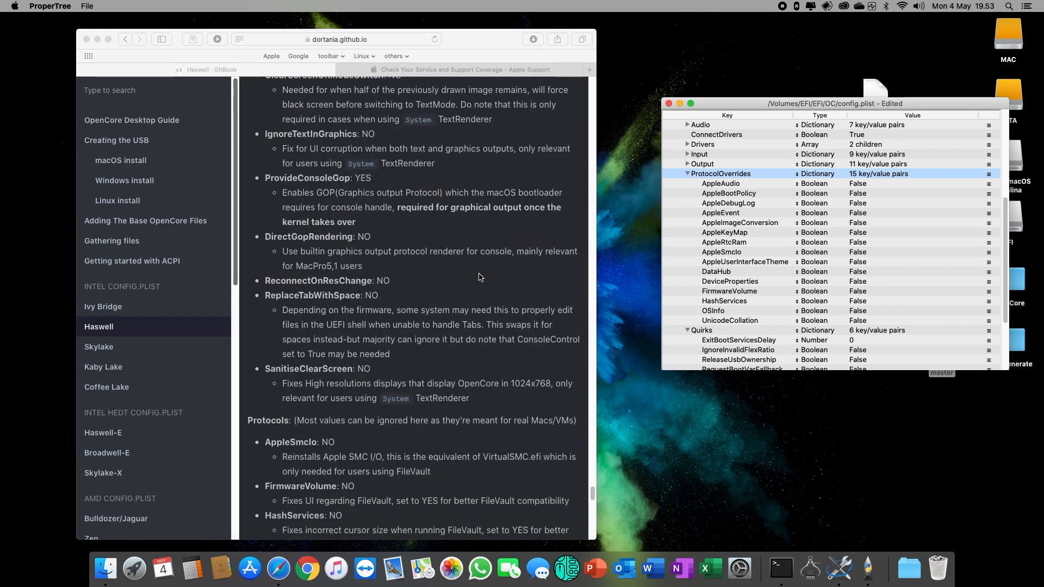
scroll(481, 277, down, 1)
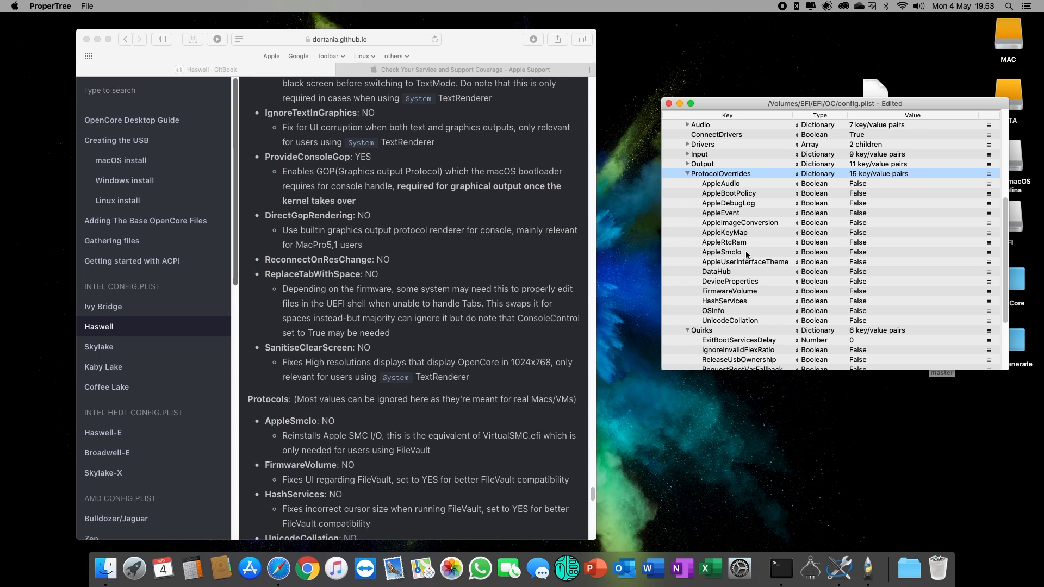
click(866, 252)
scroll(409, 305, down, 5)
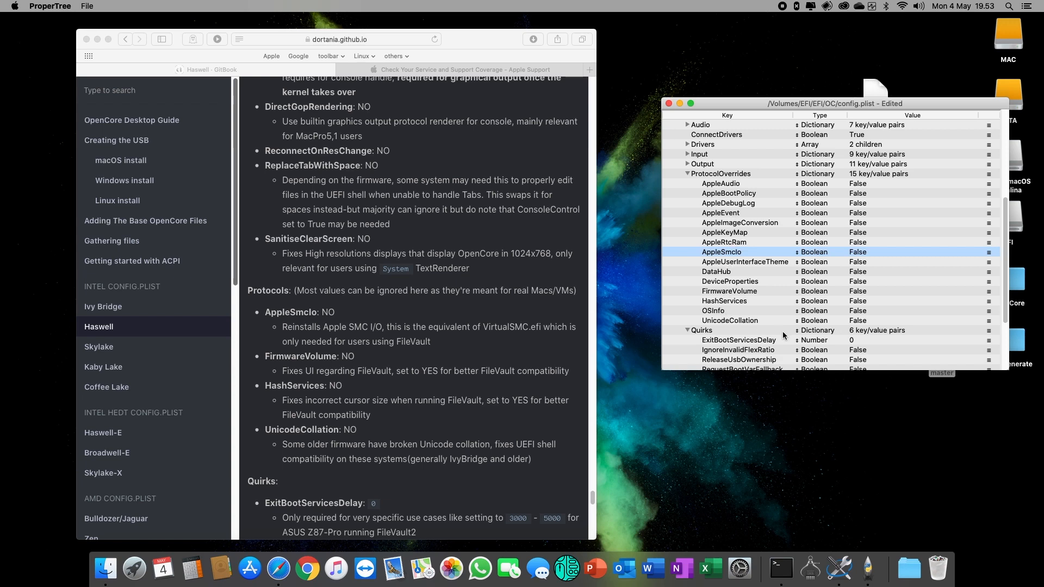
click(882, 323)
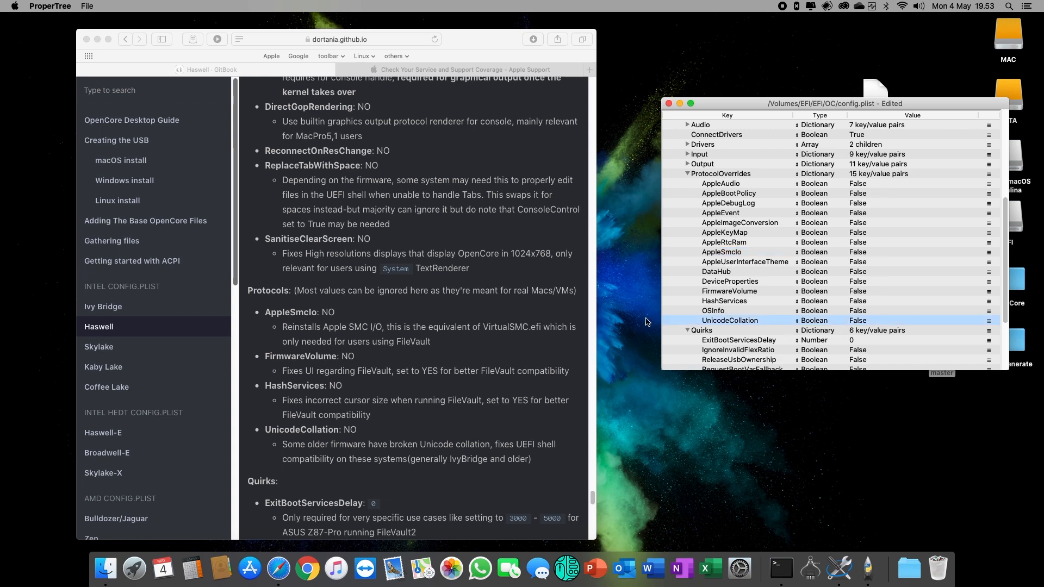
- Consult the guide's Quirks section and set IgnoreInvalidFlexRatio to True in the UEFI Quirks dictionary
scroll(448, 325, down, 3)
scroll(448, 325, down, 2)
scroll(415, 405, down, 1)
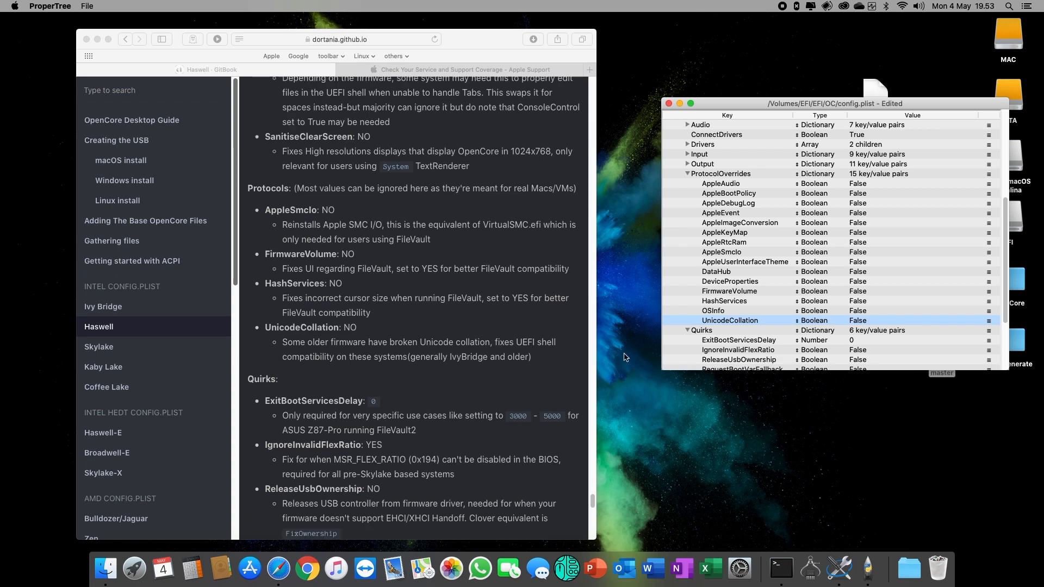
click(754, 332)
scroll(415, 359, down, 3)
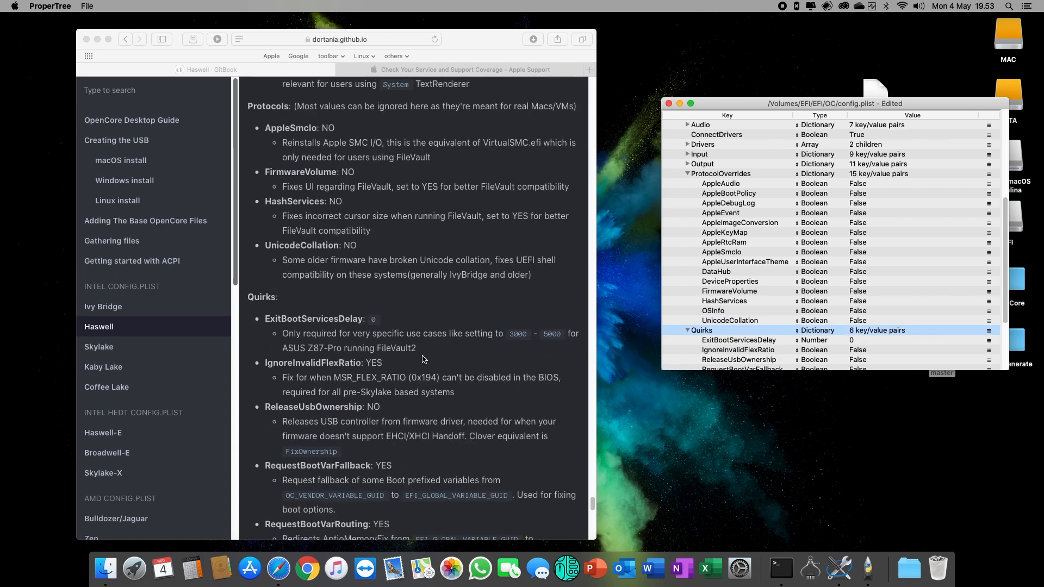
scroll(737, 287, down, 3)
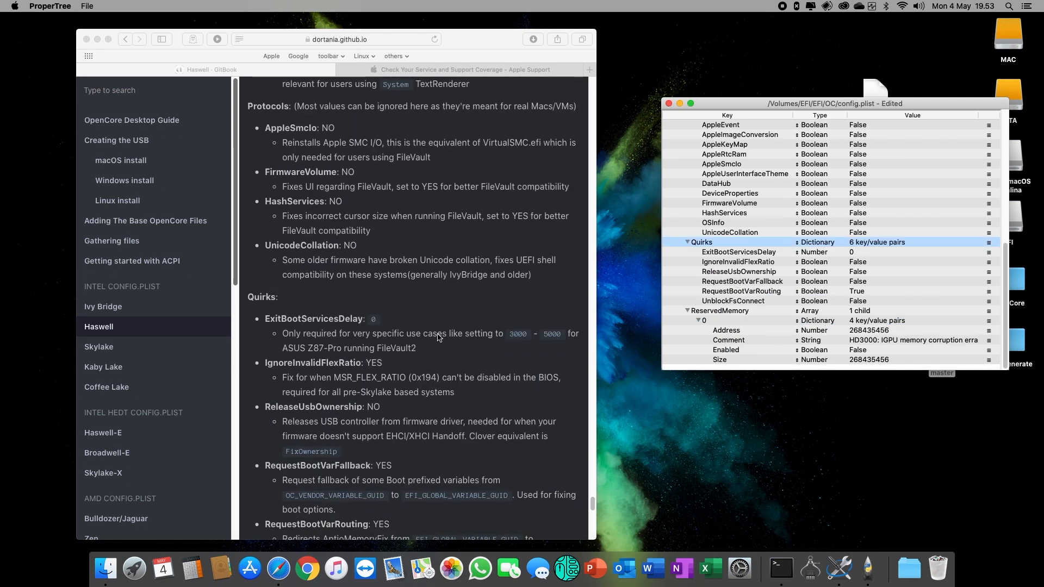
scroll(441, 337, down, 1)
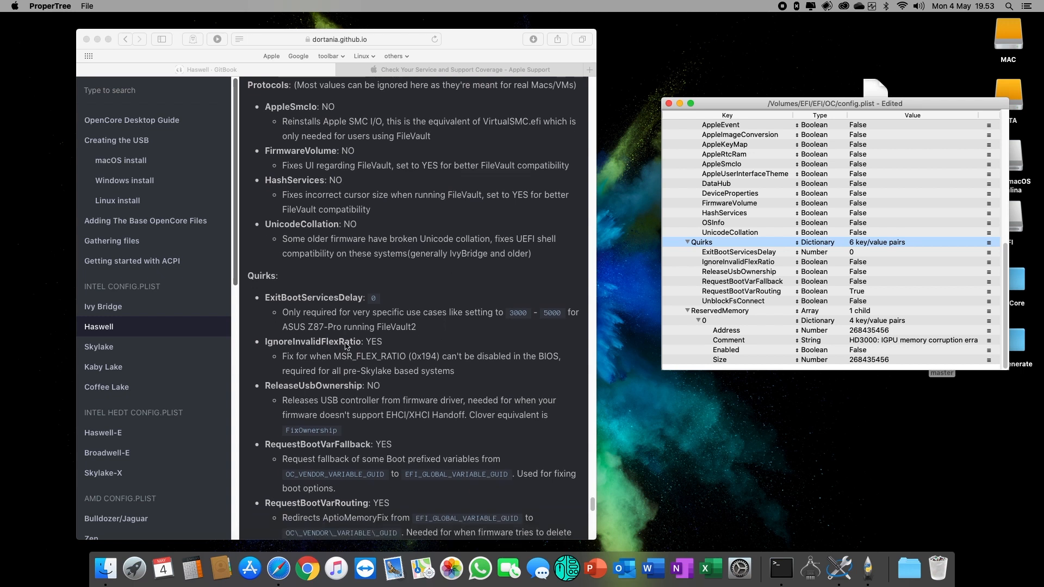
click(765, 264)
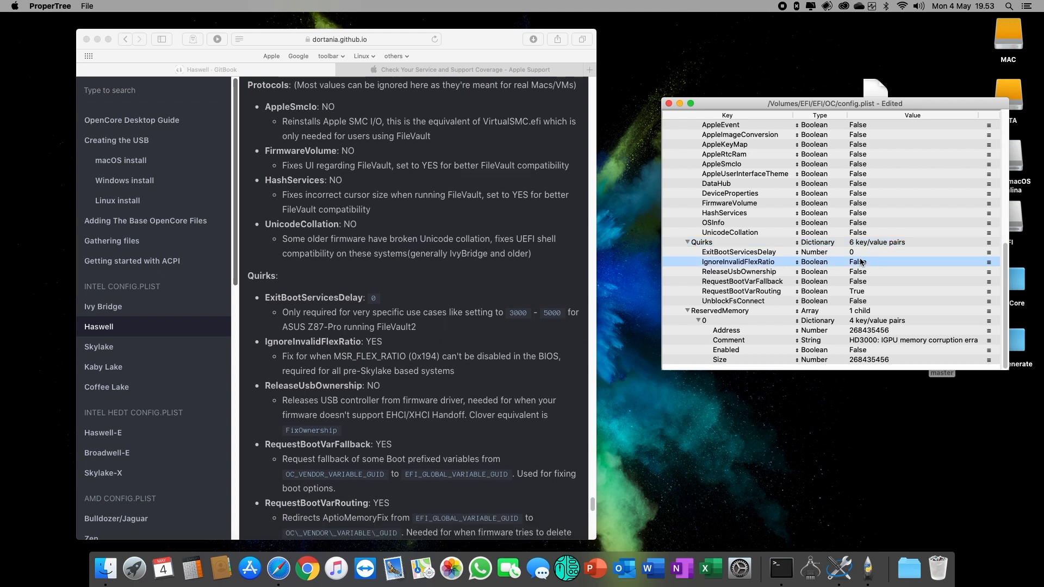
click(864, 263)
- Check ReleaseUsbOwnership against the guide and set RequestBootVarFallback to True in the UEFI Quirks dictionary
click(755, 274)
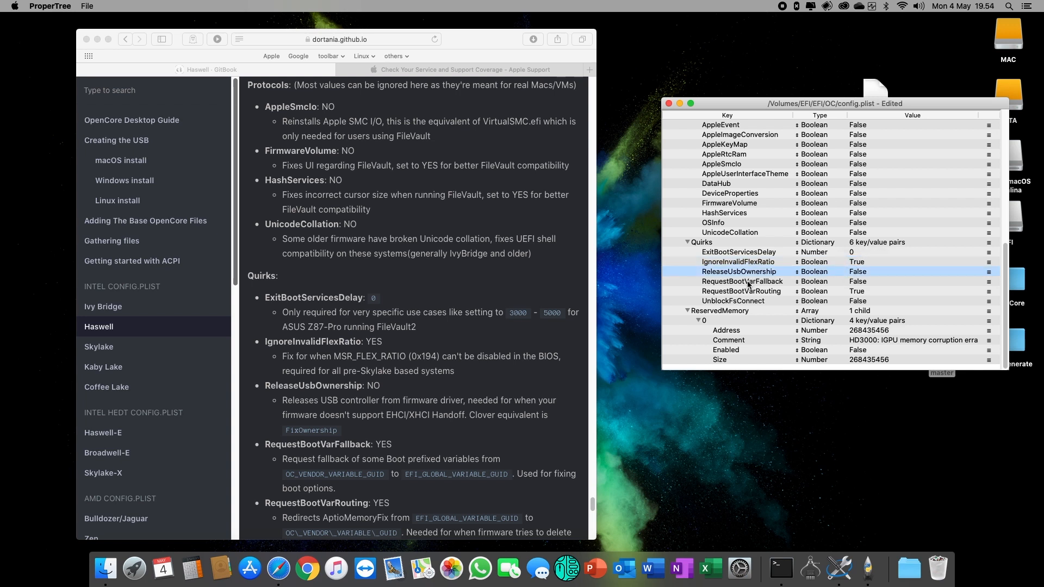
click(749, 283)
scroll(456, 382, down, 3)
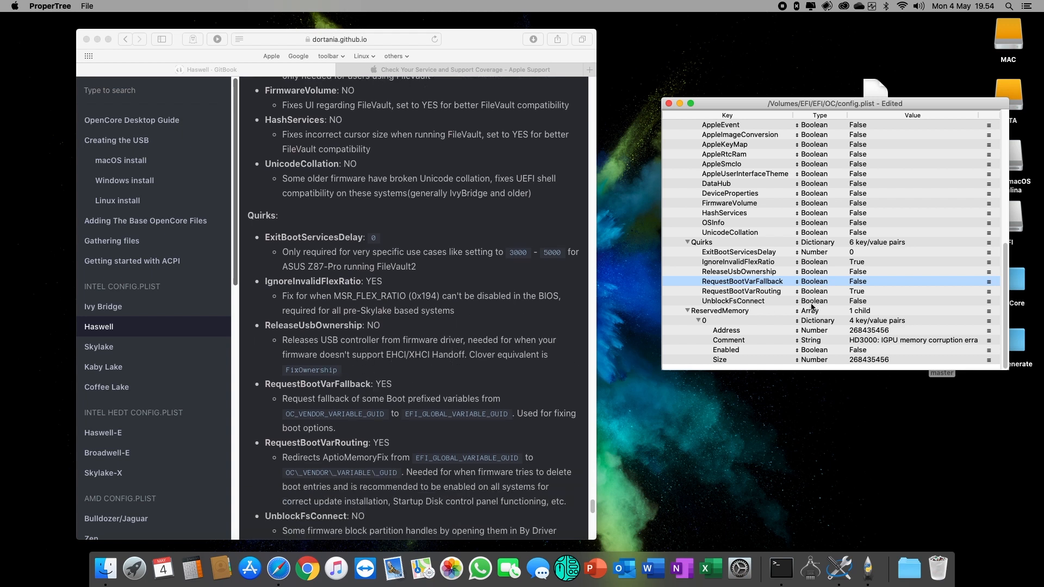
click(859, 282)
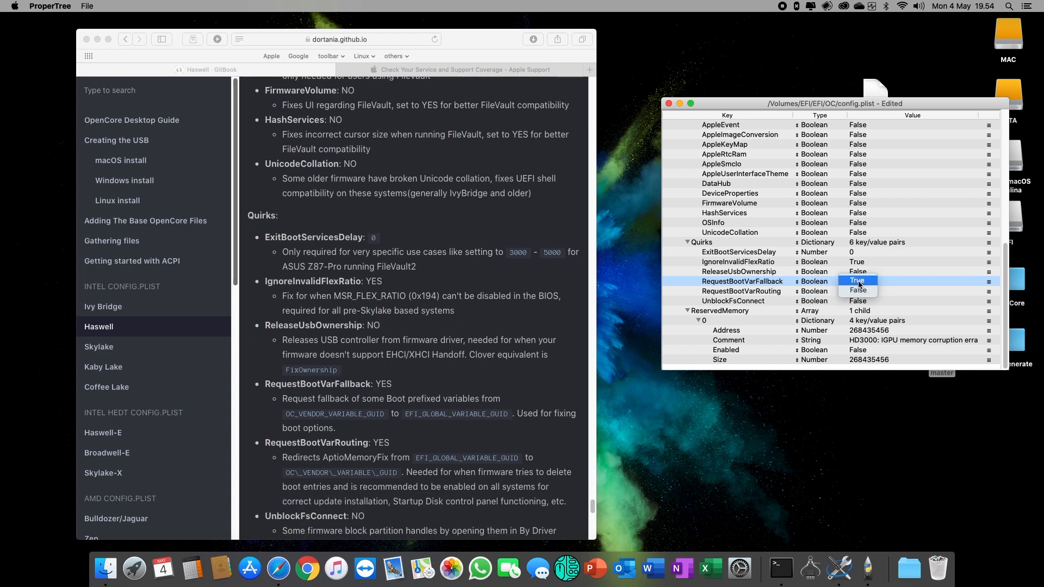
click(858, 276)
- Compare the RequestBootVarRouting and UnblockFsConnect values with the guide's remaining Quirks entries, up to its Cleaning up section
scroll(446, 399, down, 2)
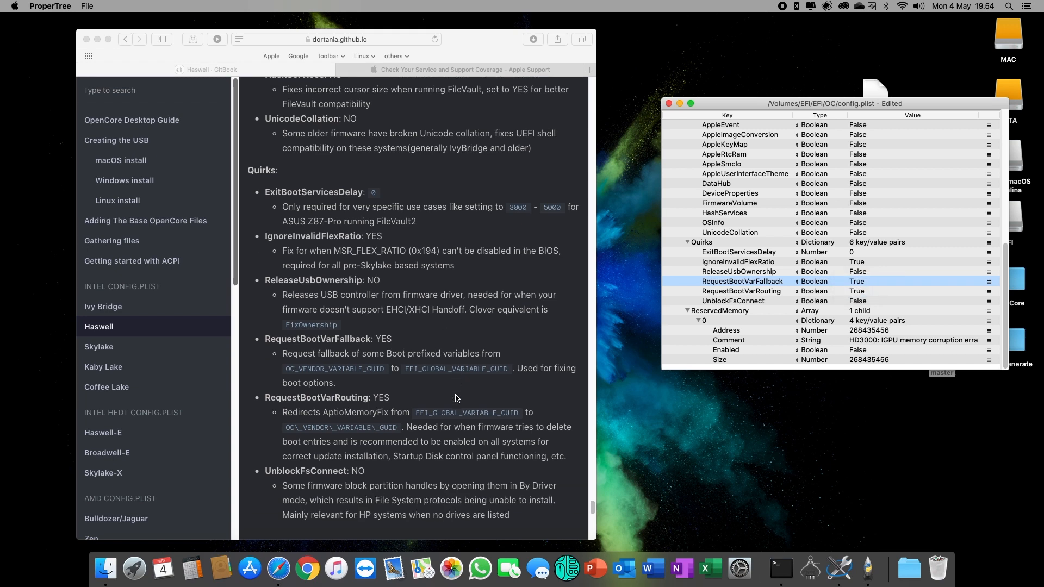
click(864, 294)
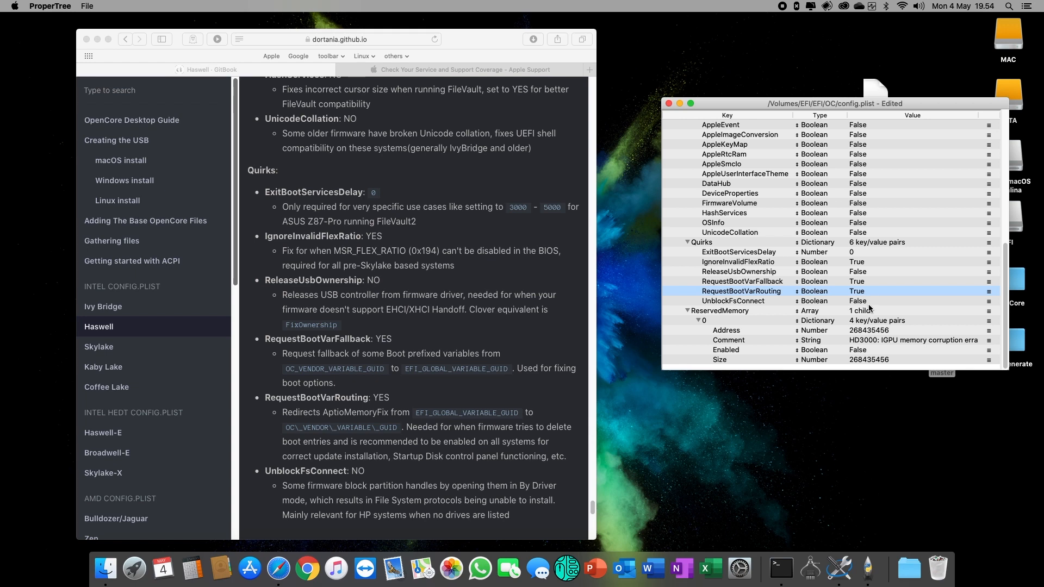
click(868, 303)
scroll(460, 352, down, 5)
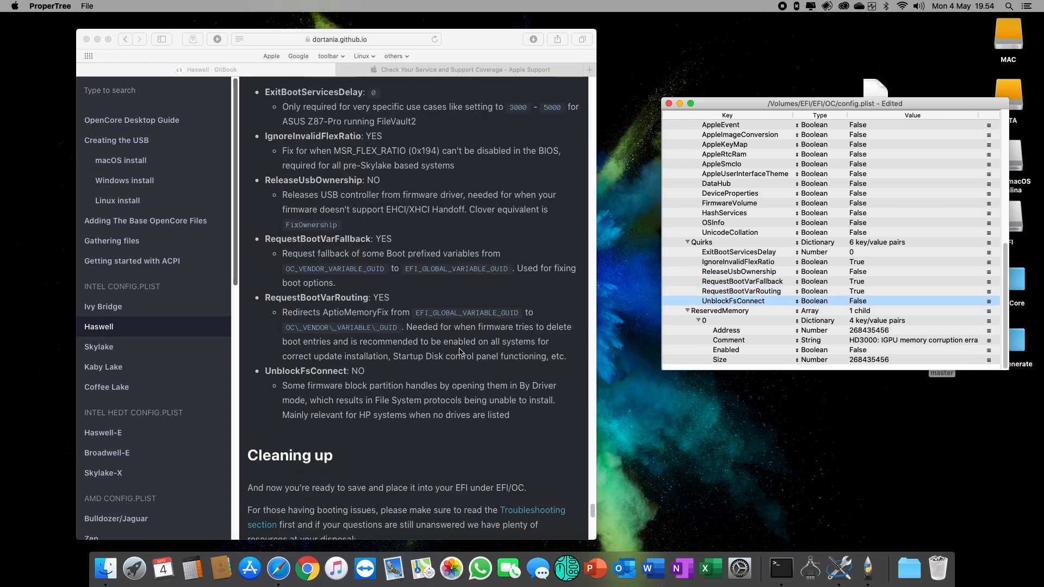
scroll(460, 353, down, 2)
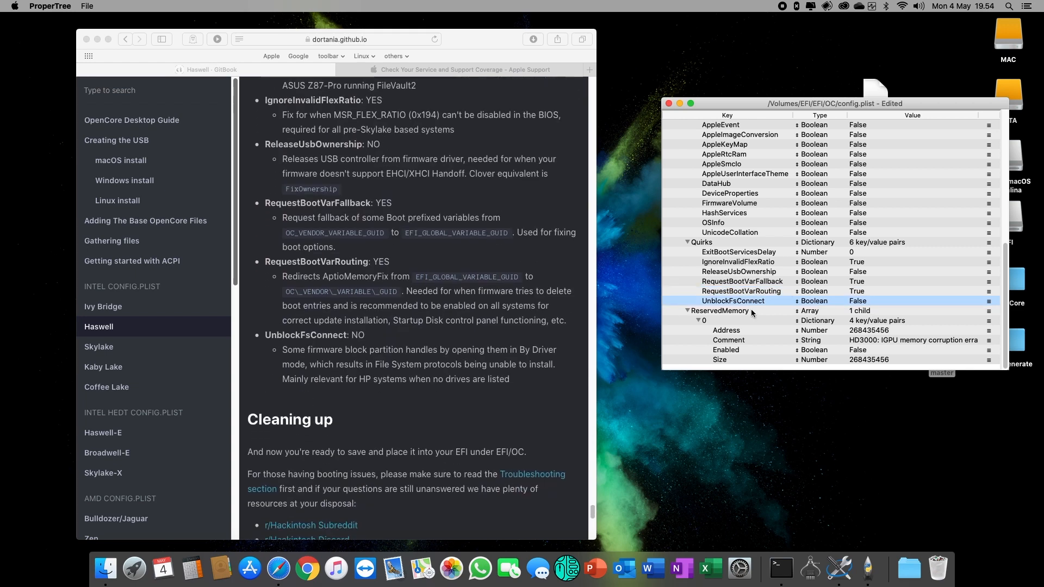
- Examine the ReservedMemory entry and its comment, and look back over the UEFI section of the config
click(740, 342)
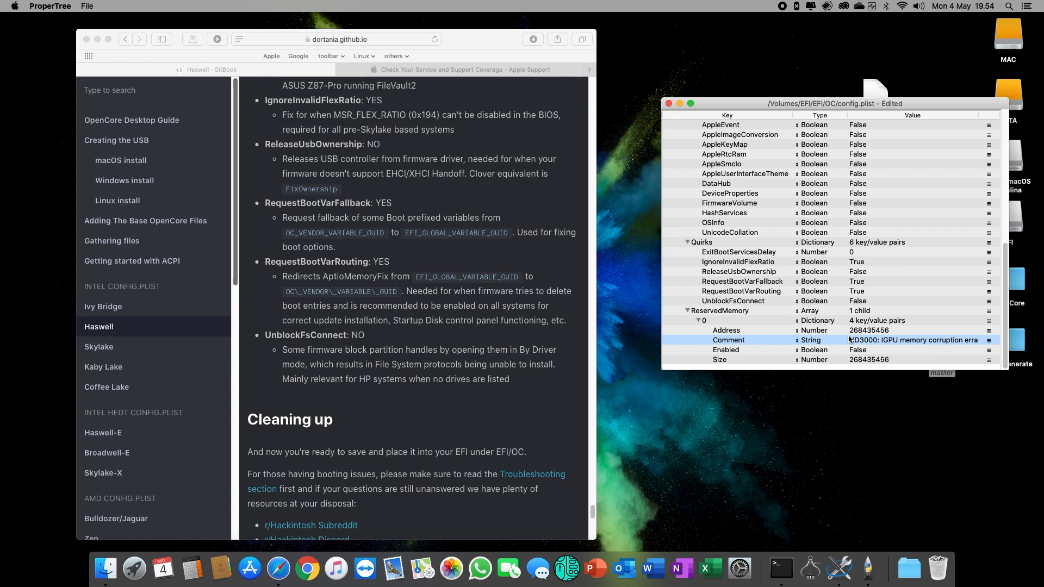
click(722, 312)
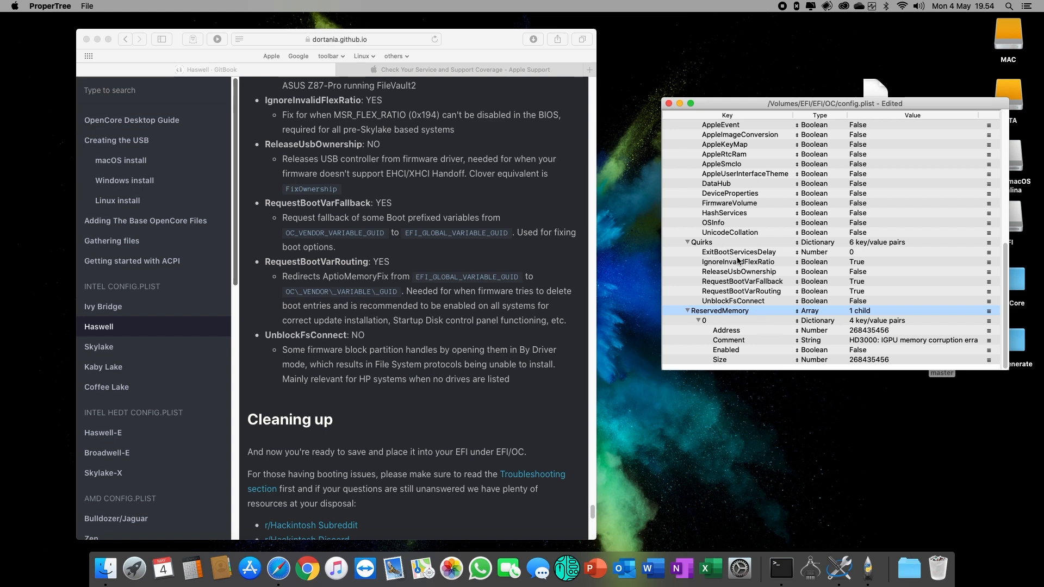
scroll(738, 262, up, 10)
scroll(704, 168, down, 8)
scroll(544, 93, down, 1)
- Save config.plist and close its editor window
click(87, 6)
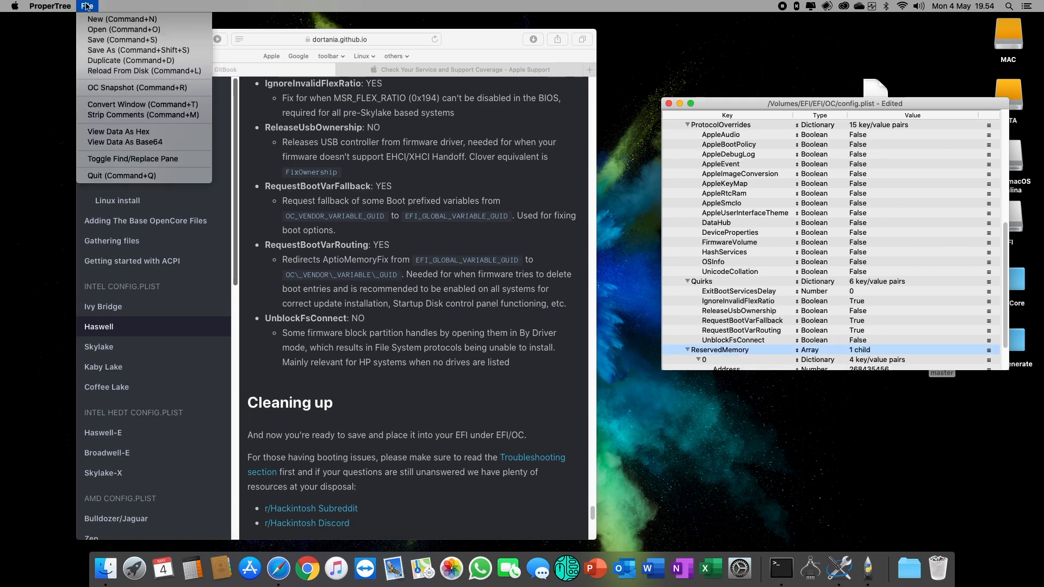
click(103, 40)
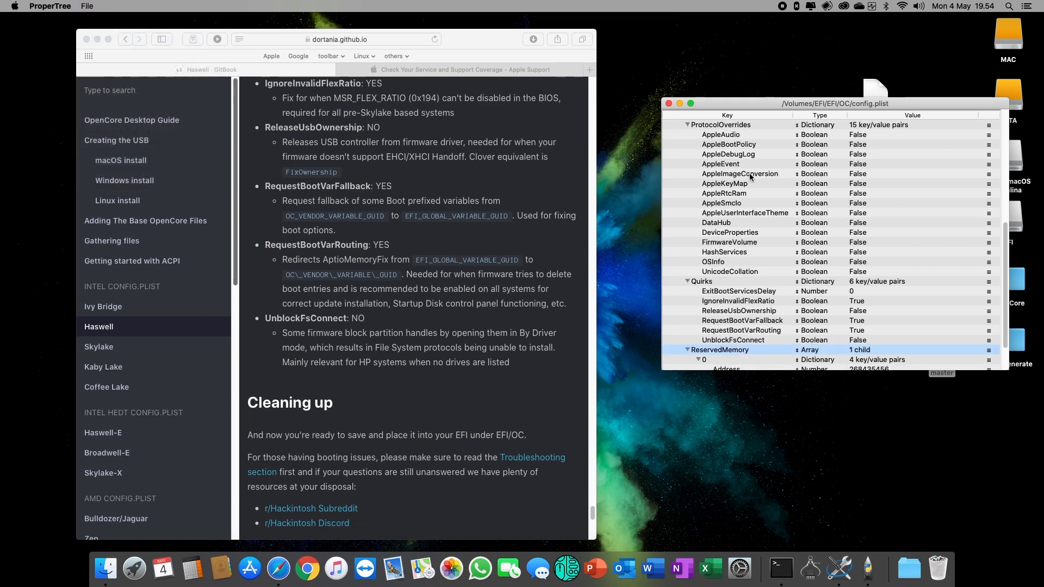
click(668, 103)
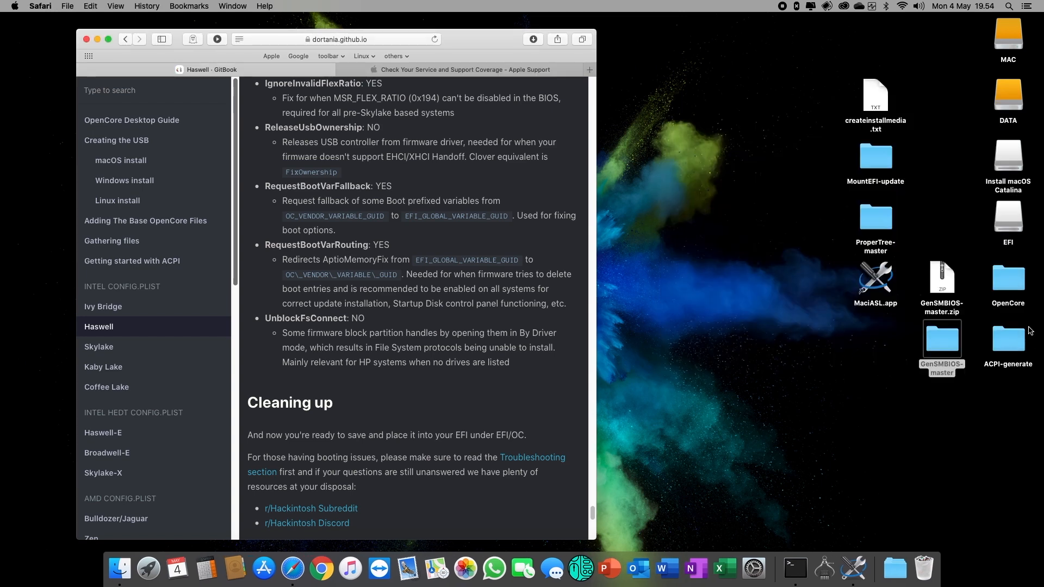
- Open the EFI volume in Finder and review the OC folder's ACPI, Bootstrap, Drivers and Kexts subfolders
double_click(1019, 220)
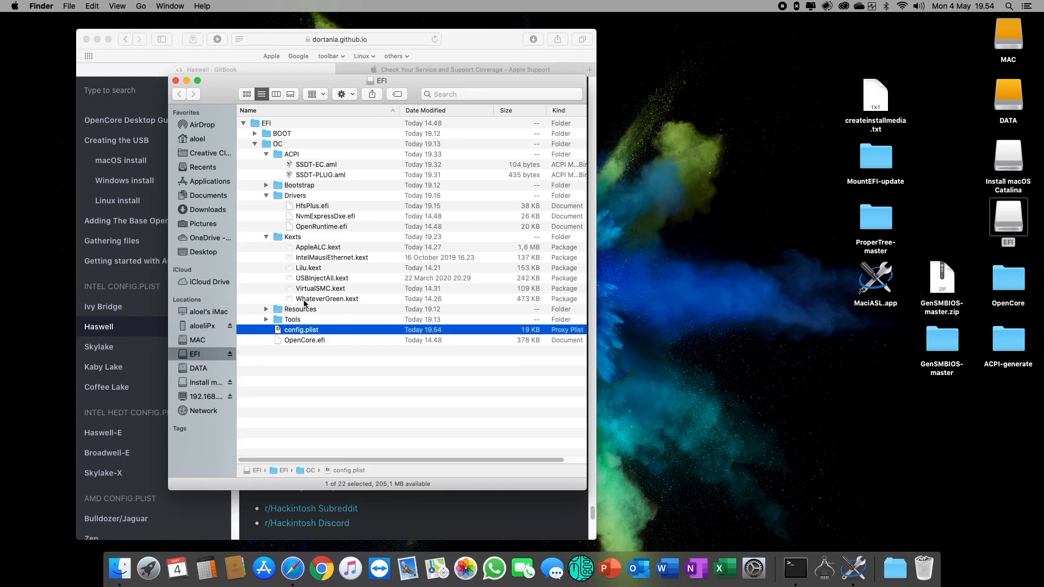
click(266, 155)
click(266, 175)
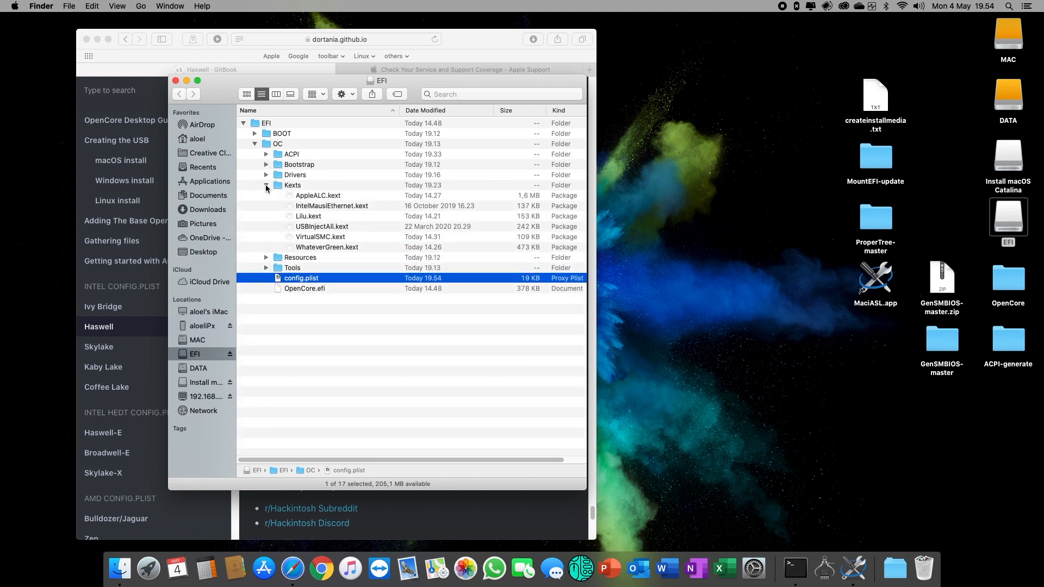
click(266, 186)
click(266, 185)
click(267, 165)
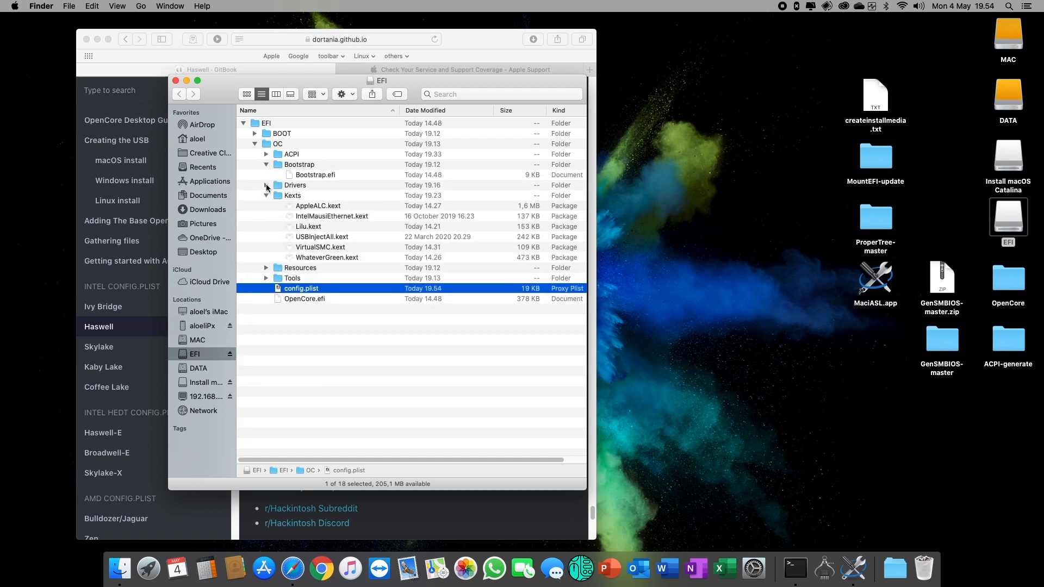
click(266, 185)
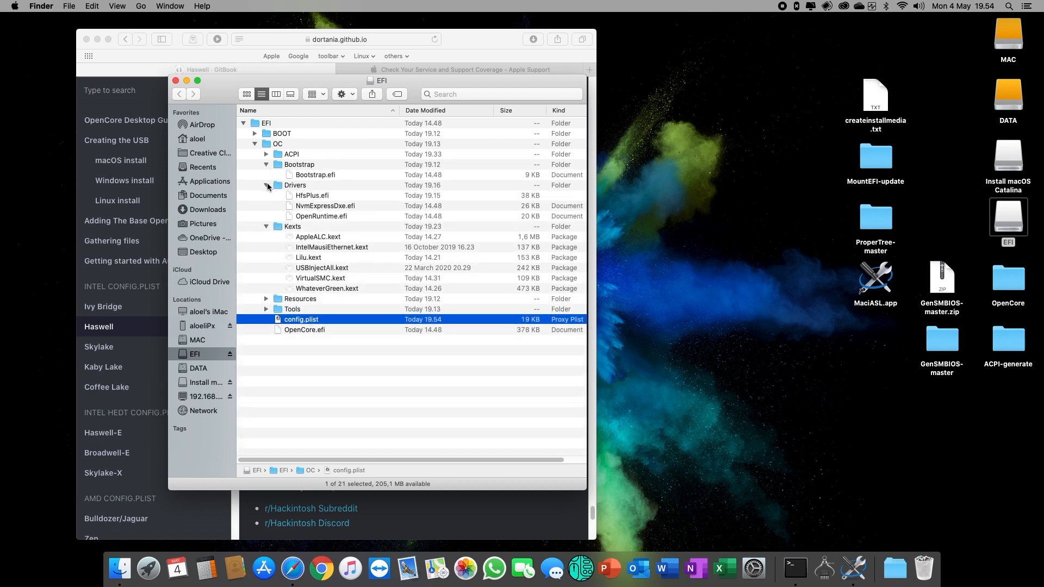
- Close the browser guide and the GenSMBIOS-master folder window, and move the EFI window toward the middle of the desktop
click(86, 39)
drag(233, 98, 459, 92)
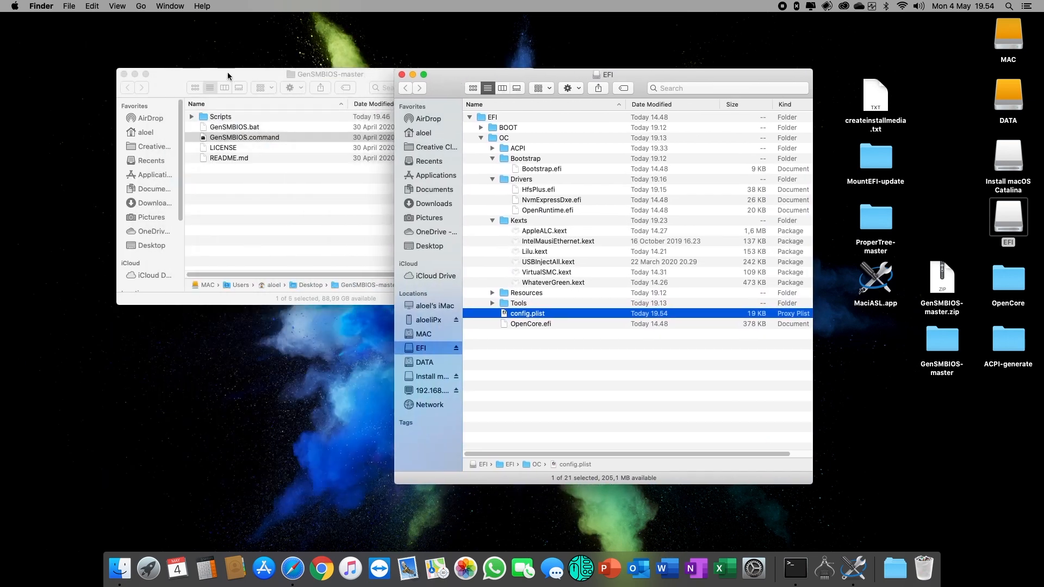
click(228, 72)
click(123, 75)
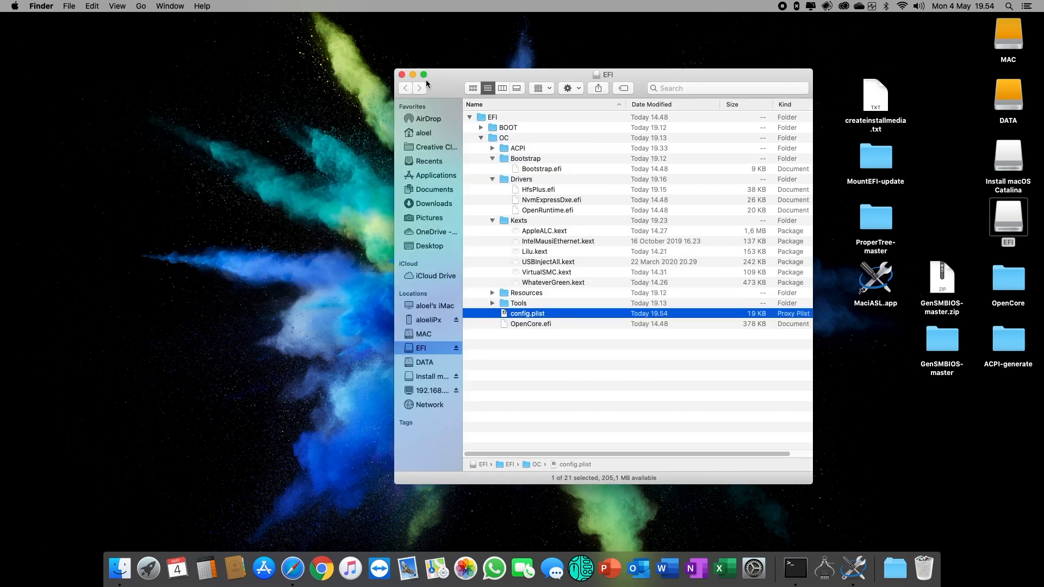
drag(437, 84, 363, 76)
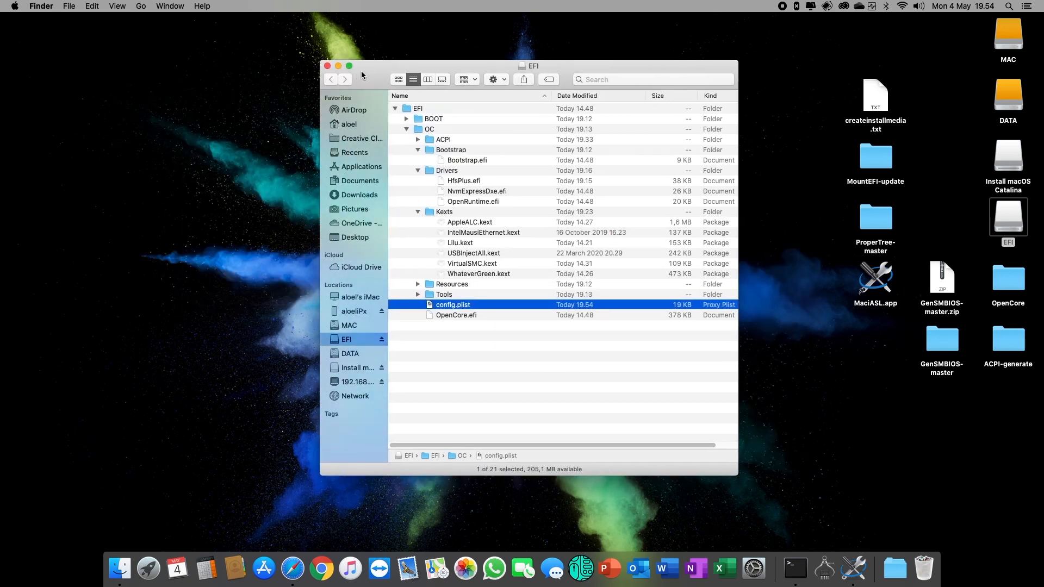